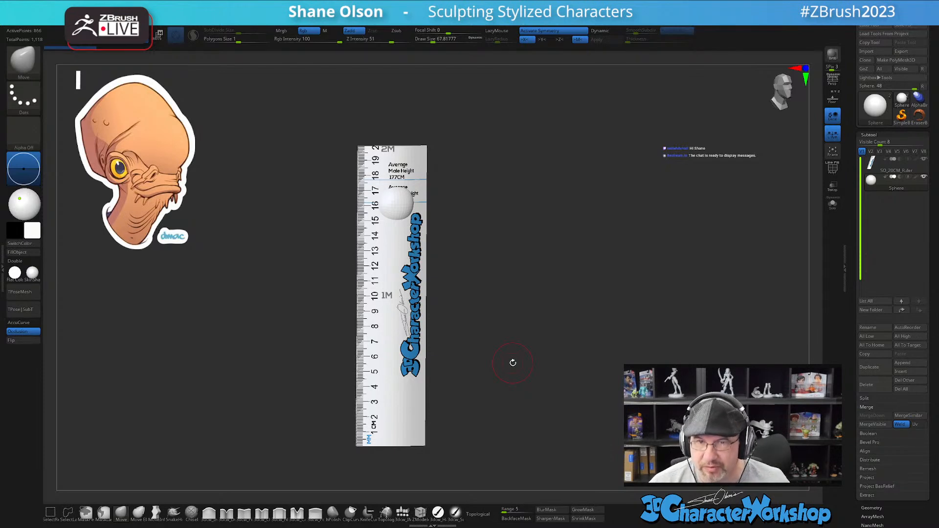
- Hide the ruler subtool so that only the sphere is shown
left_click_drag(493, 388, 488, 391)
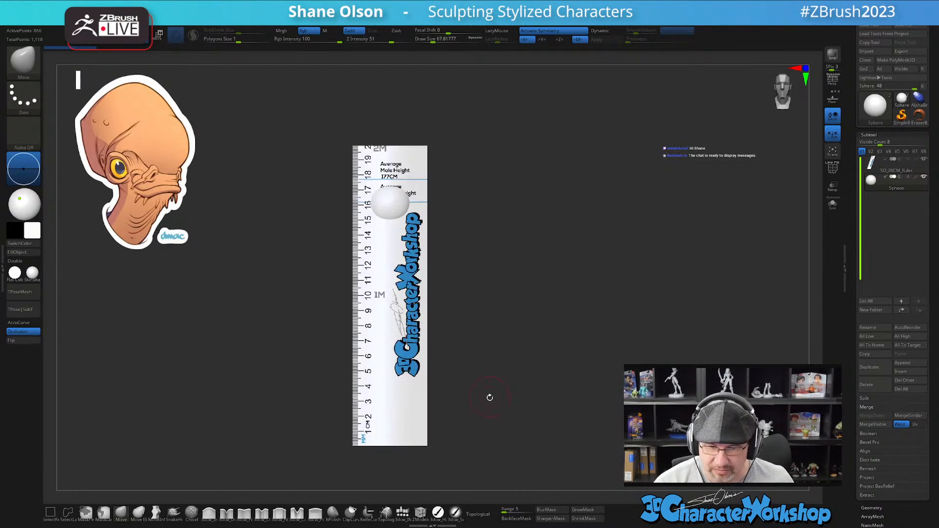
left_click(921, 166)
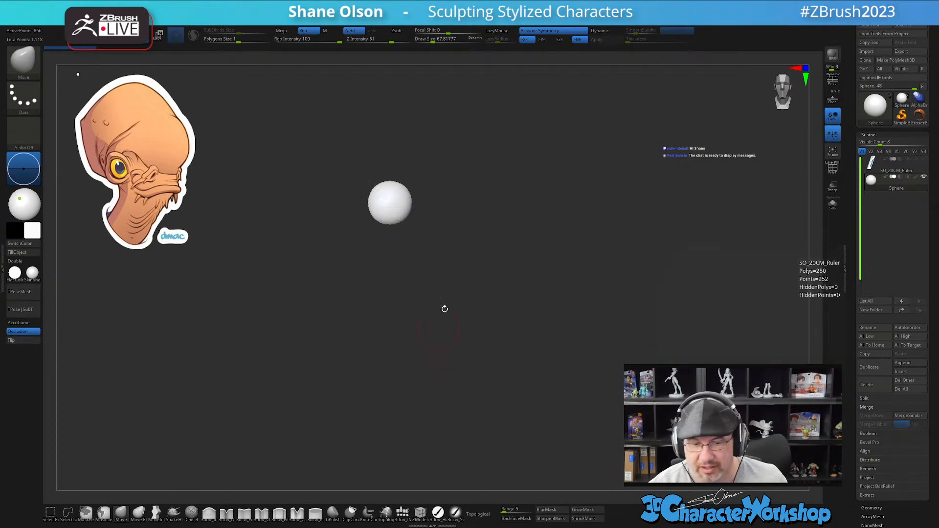
left_click_drag(457, 268, 455, 313)
left_click_drag(463, 239, 470, 378, "alt")
key("shift")
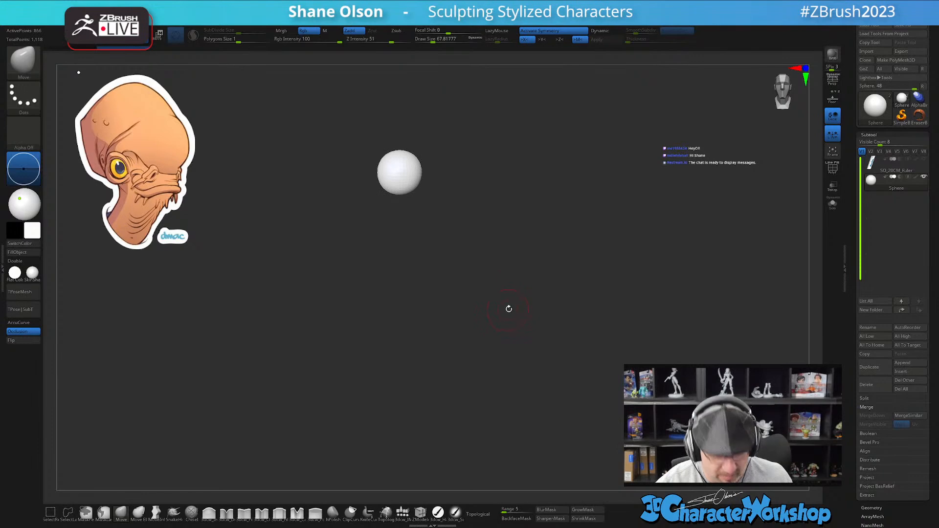
- Subdivide the sphere twice and delete its lower subdivision levels
key("w")
left_click_drag(403, 176, 461, 297)
left_click_drag(399, 134, 397, 254)
left_click_drag(558, 375, 555, 323, "alt")
left_click_drag(404, 240, 430, 289)
left_click_drag(553, 336, 557, 368, "alt")
key("space")
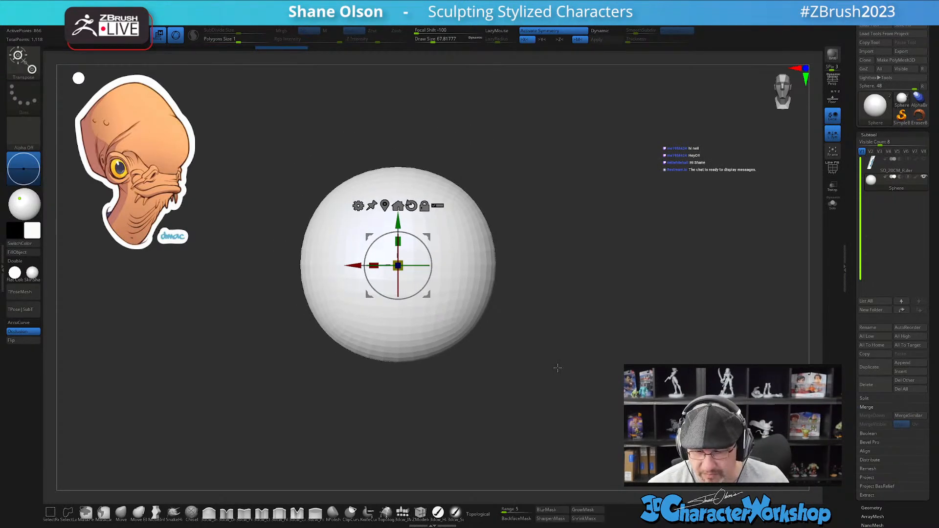
left_click_drag(536, 353, 534, 375, "alt")
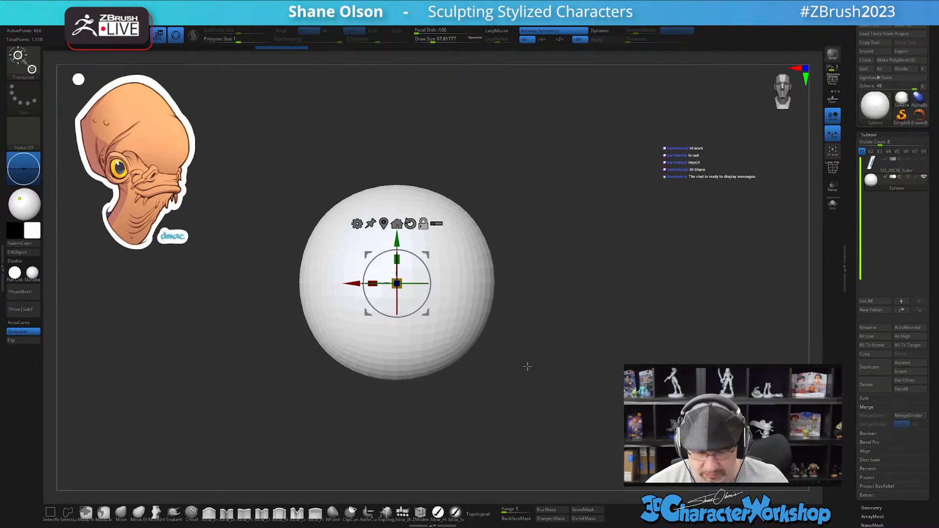
left_click_drag(503, 321, 505, 333)
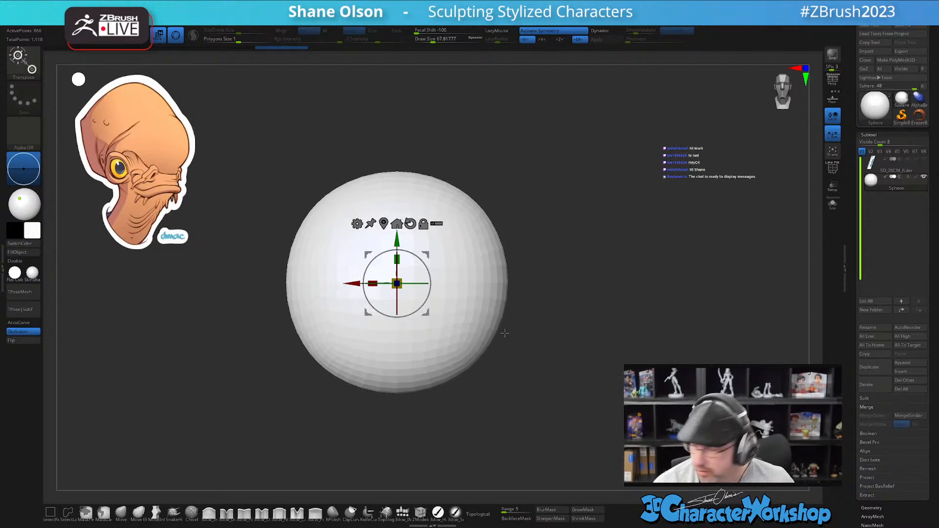
left_click_drag(536, 382, 538, 402, "alt")
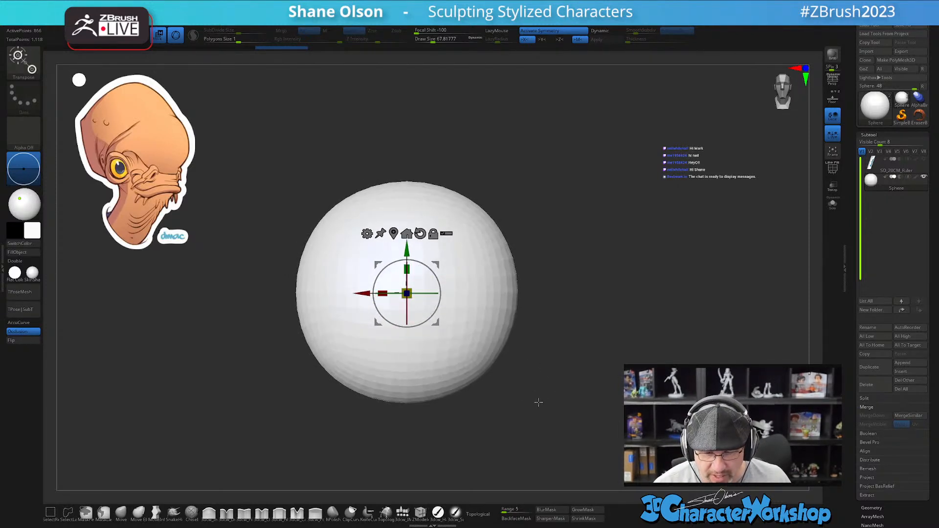
key("ctrl+d")
key("ctrl+d")
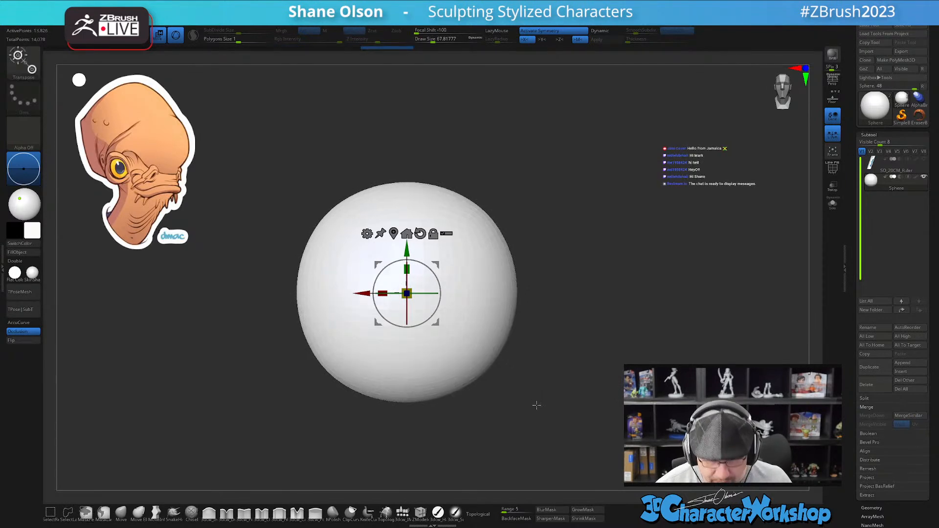
left_click(871, 507)
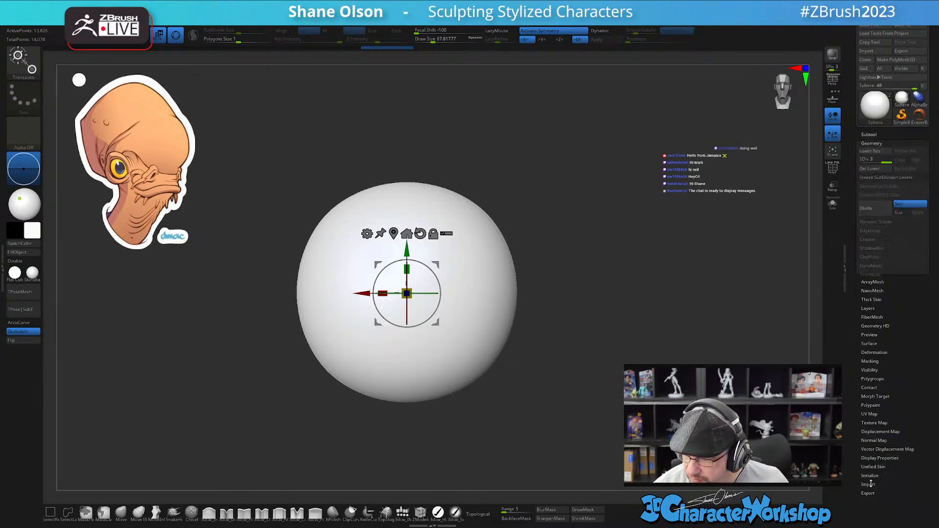
left_click(870, 168)
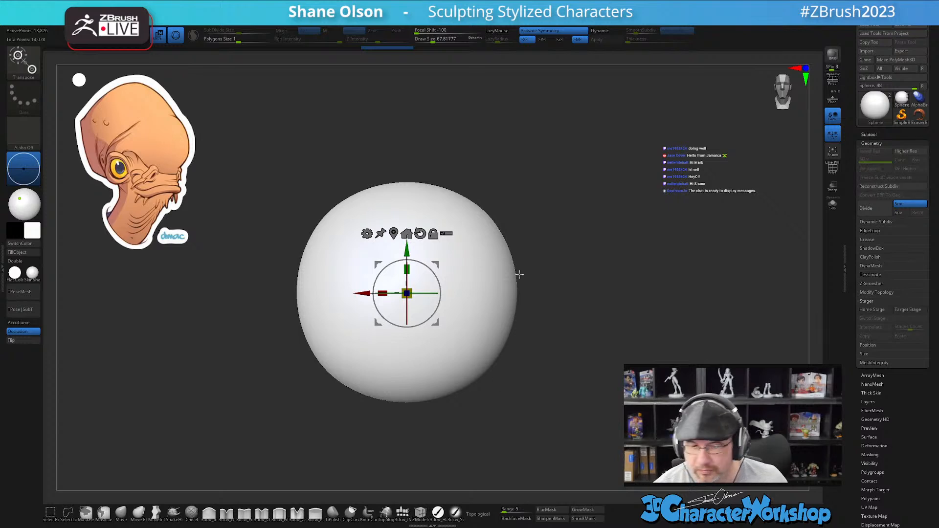
- Sample the orange skin tone from the alien reference image as the sphere's colour, with the Move brush active
key("q")
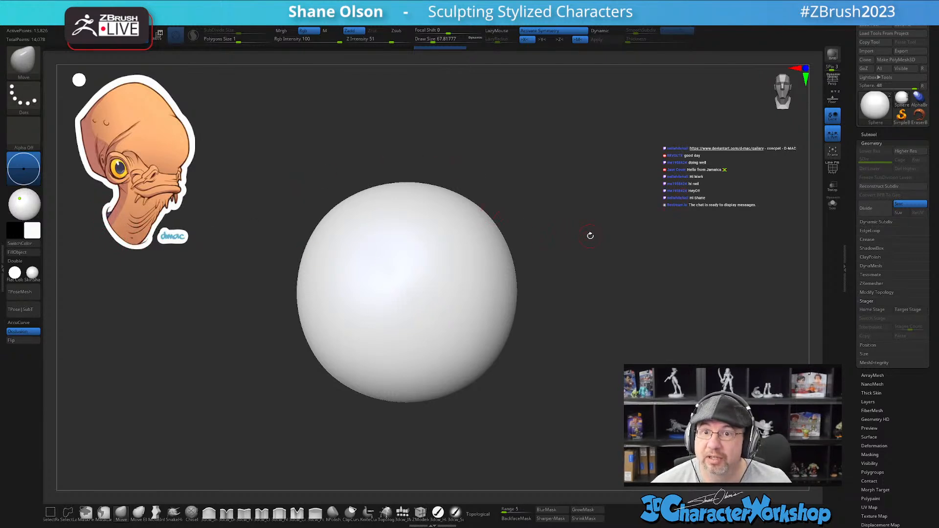
scroll(594, 235, "up", 2)
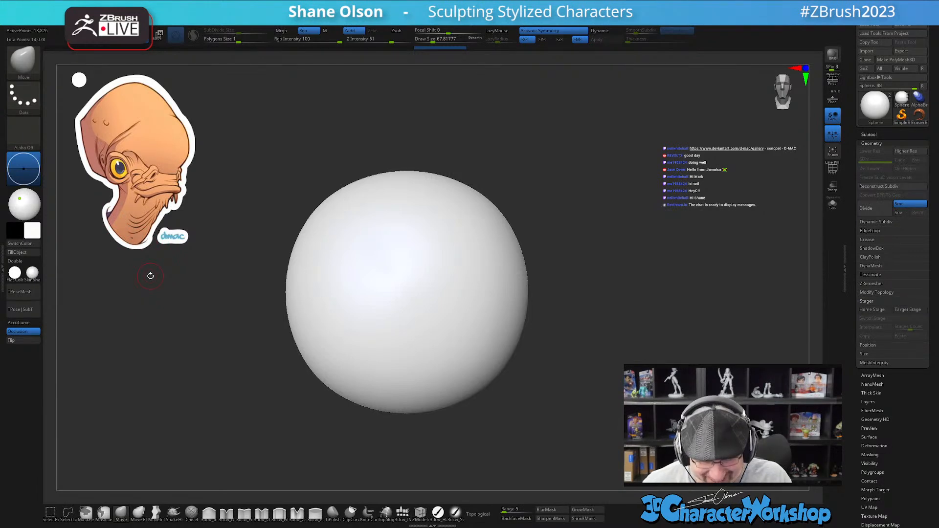
mouse_move(580, 229)
left_mouse_down("alt")
mouse_move(574, 263)
mouse_move(588, 246)
left_mouse_up("alt")
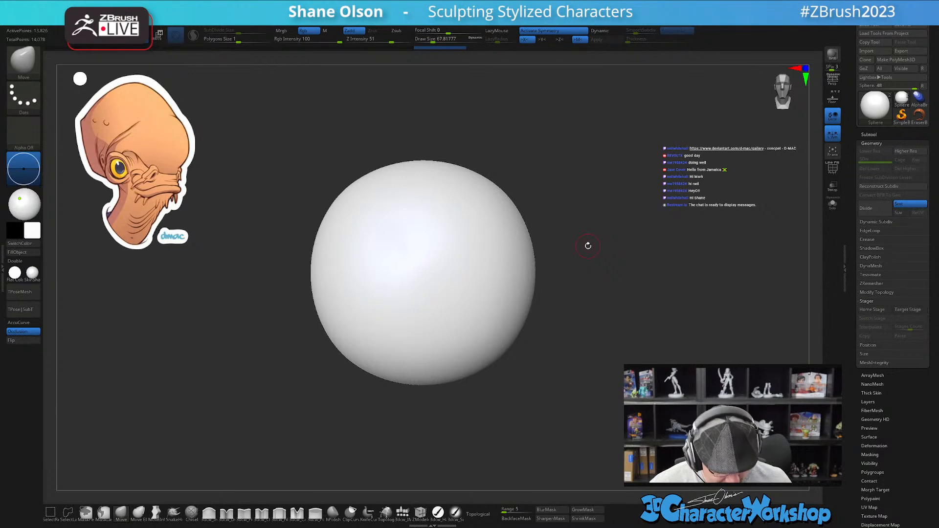
key("shift+z")
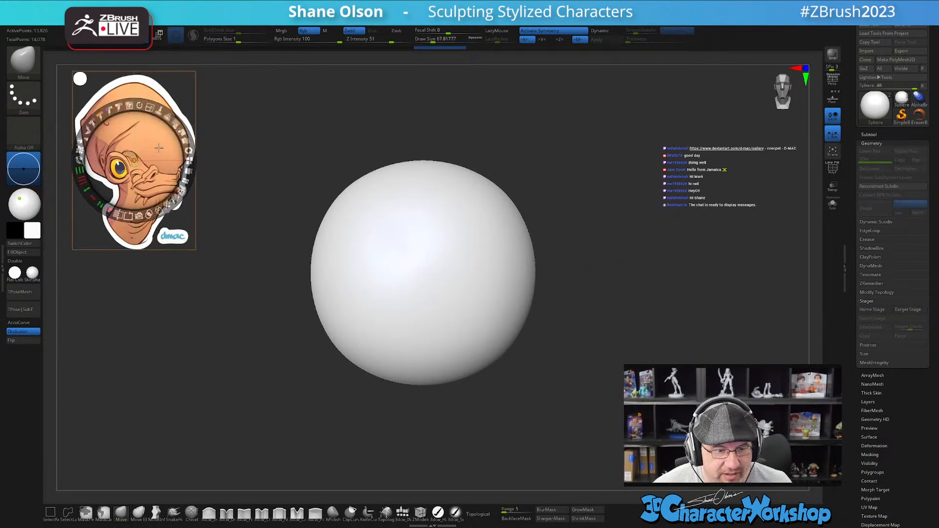
key("c")
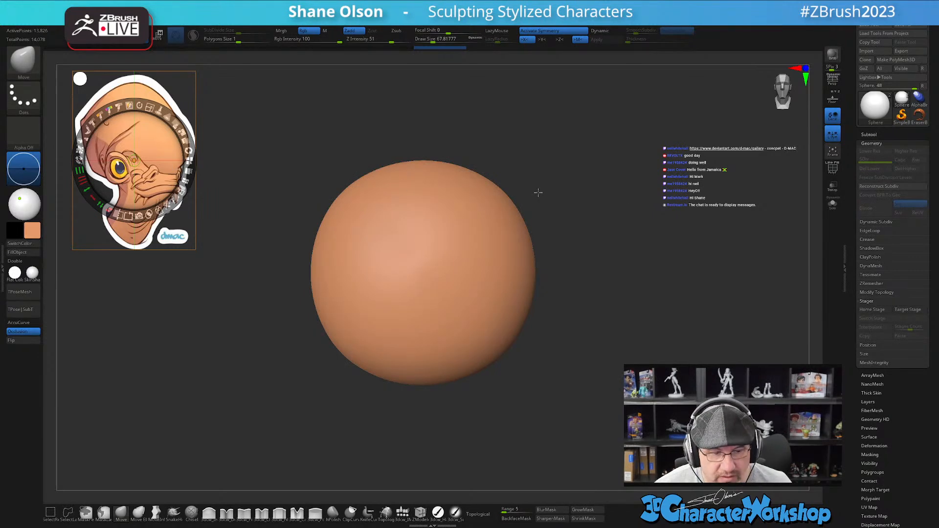
key("z")
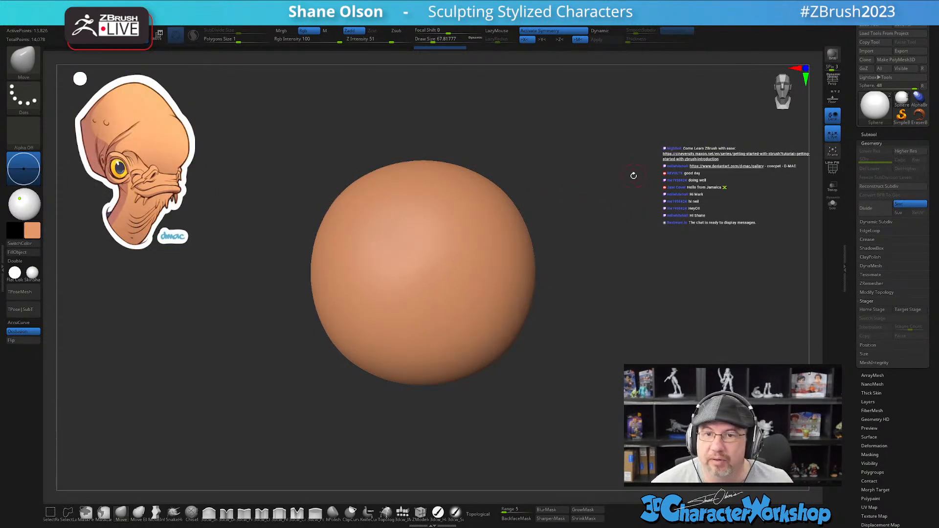
scroll(634, 175, "down", 1)
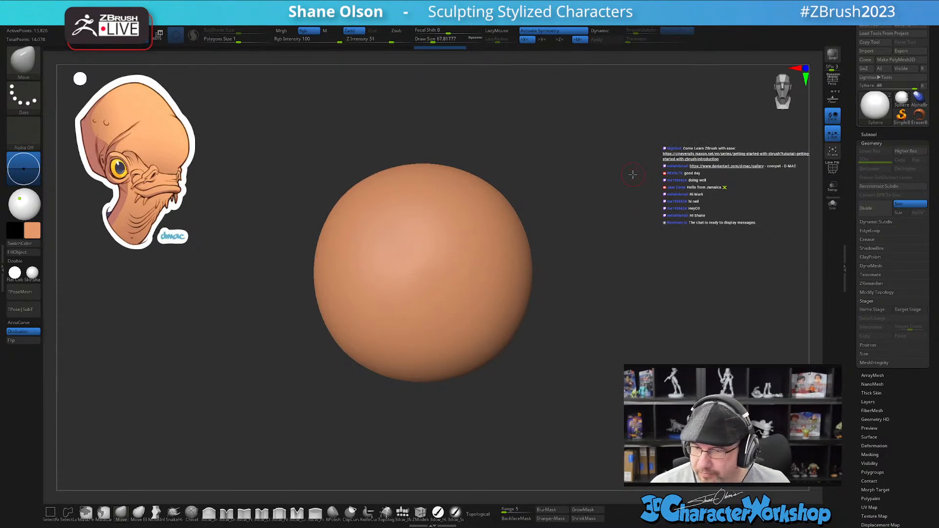
- Set the brush's draw size to about 197
key("s")
left_click(563, 298)
mouse_move(575, 242)
left_mouse_down()
mouse_move(510, 262)
mouse_move(512, 250)
mouse_move(512, 275)
left_mouse_up()
- Duplicate the sphere upward and offset the copy behind the original to block in the back of the cranium
key("w")
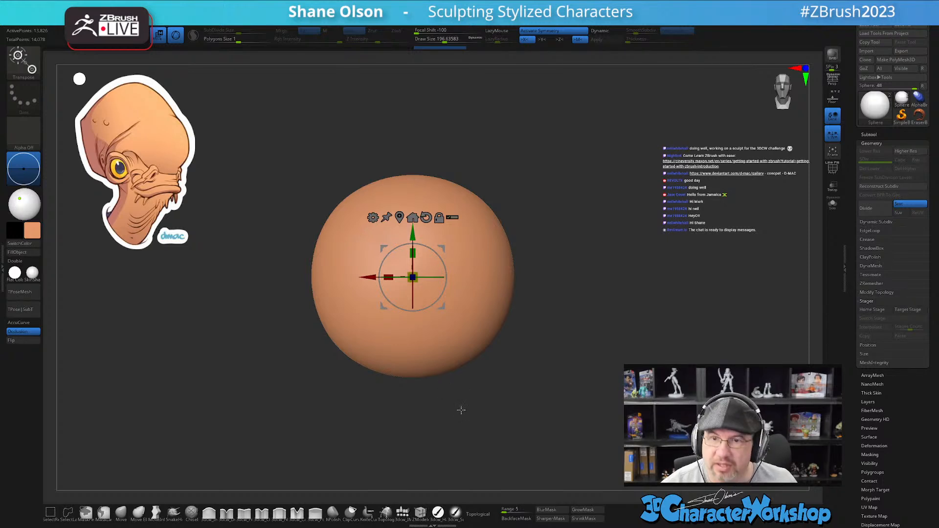
left_click_drag(524, 325, 538, 254)
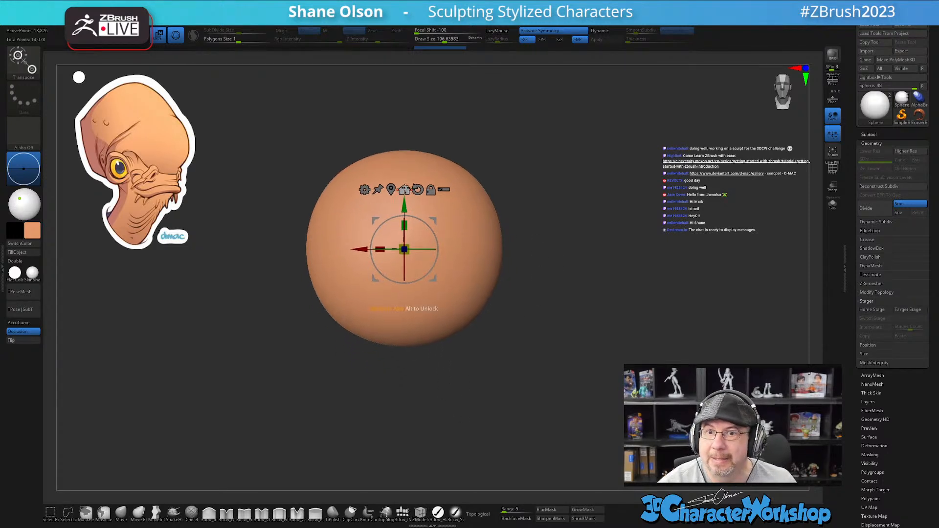
left_click_drag(404, 208, 404, 178, "ctrl")
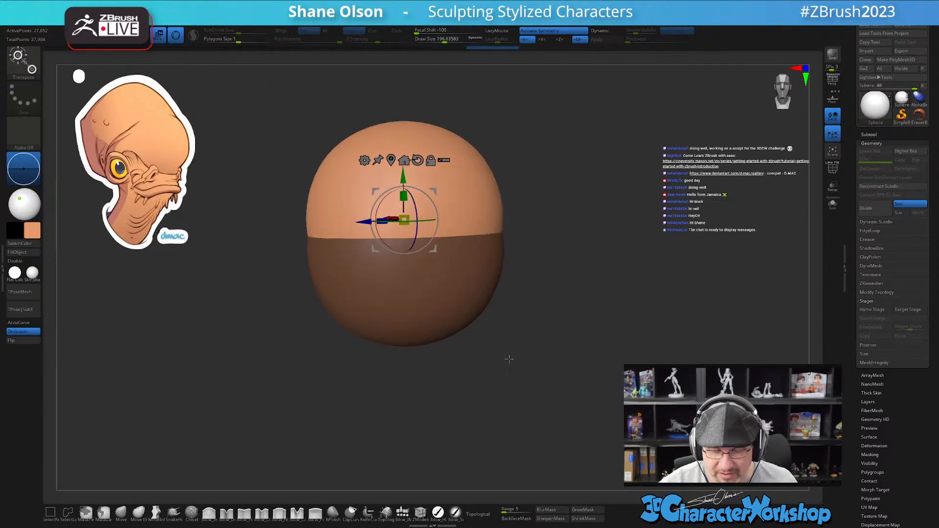
left_click_drag(514, 313, 505, 367, "alt")
left_click_drag(429, 246, 441, 211)
left_click_drag(424, 265, 416, 272)
key("q")
mouse_move(507, 390)
left_mouse_down()
mouse_move(558, 392)
mouse_move(601, 357)
mouse_move(593, 382)
mouse_move(570, 380)
mouse_move(577, 391)
mouse_move(547, 349)
left_mouse_up()
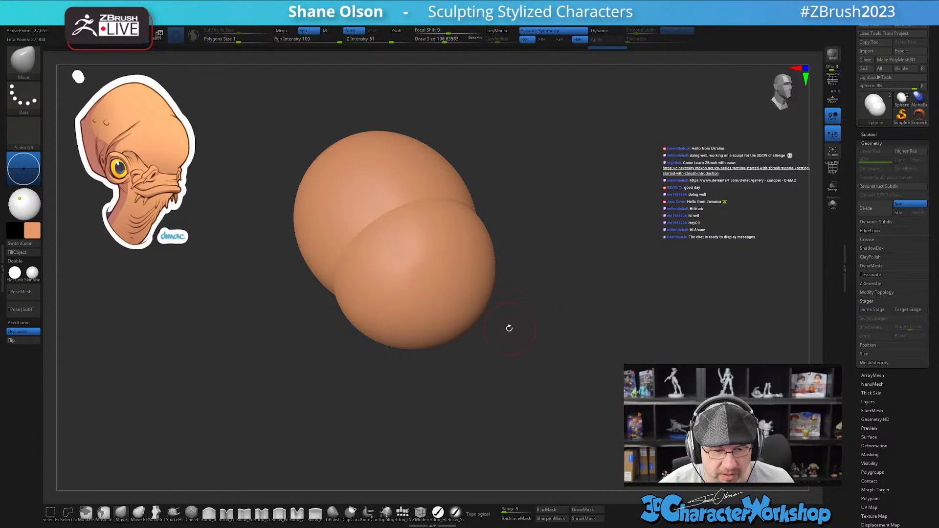
- Set the brush's draw size to about 372
key("w")
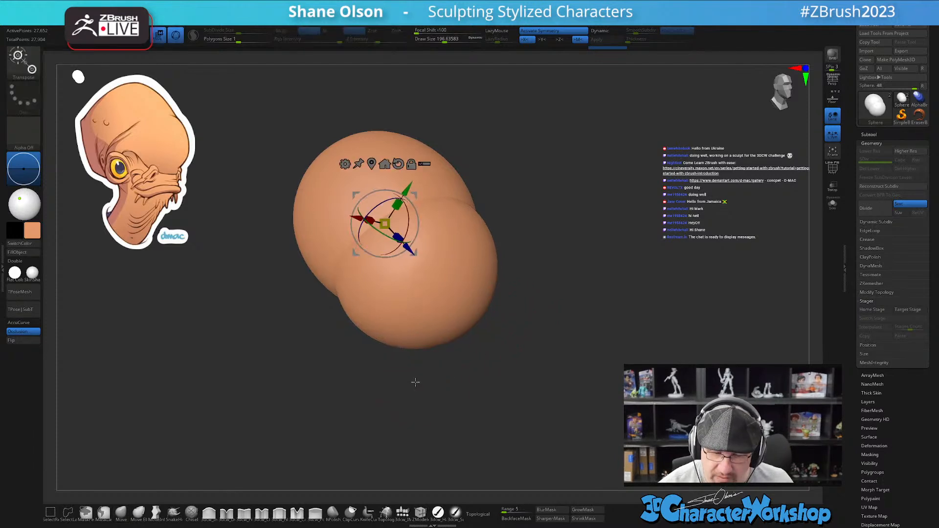
key("q")
mouse_move(415, 388)
left_mouse_down()
mouse_move(478, 388)
mouse_move(462, 409)
mouse_move(424, 377)
mouse_move(409, 401)
mouse_move(475, 371)
left_mouse_up()
key("s")
key("w")
key("q")
key("w")
- Give each of the two spheres its own polygroup with Auto Groups, using the polyframe display temporarily
key("shift+f")
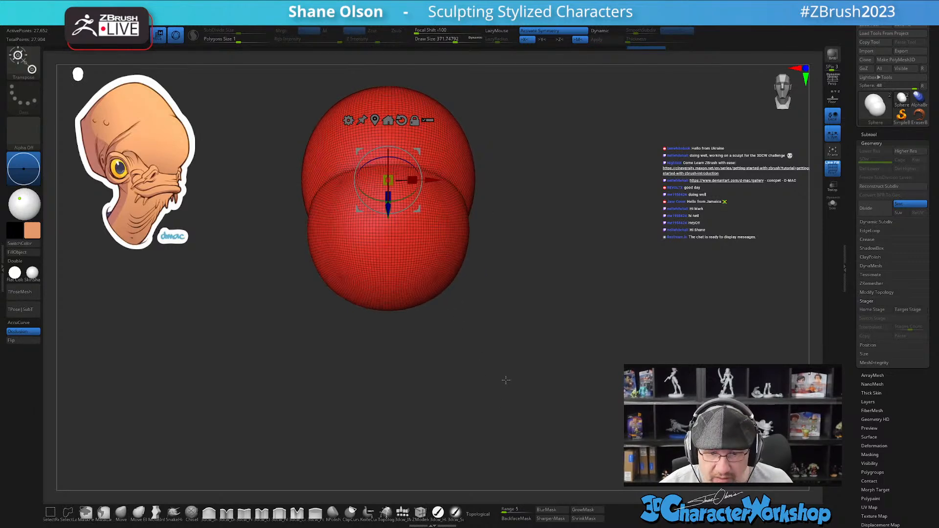
left_click_drag(503, 381, 490, 416)
key("space")
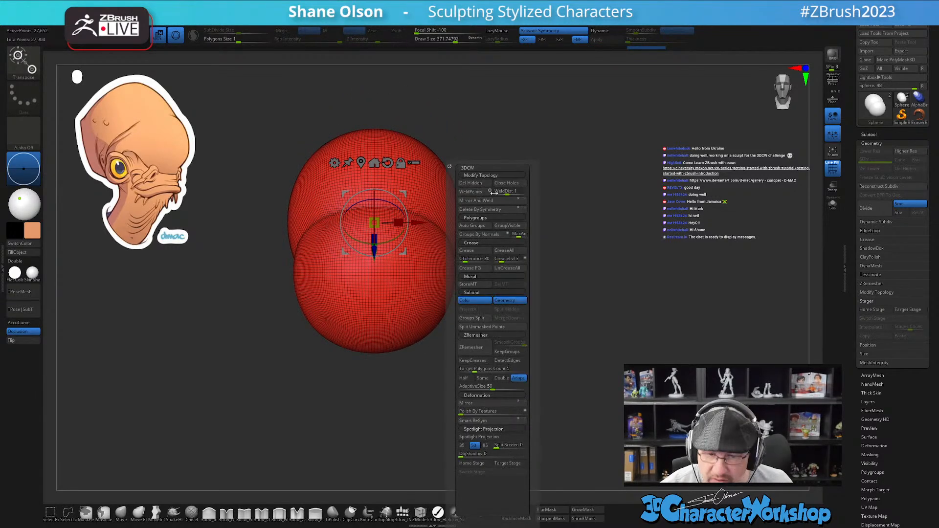
left_click(487, 226)
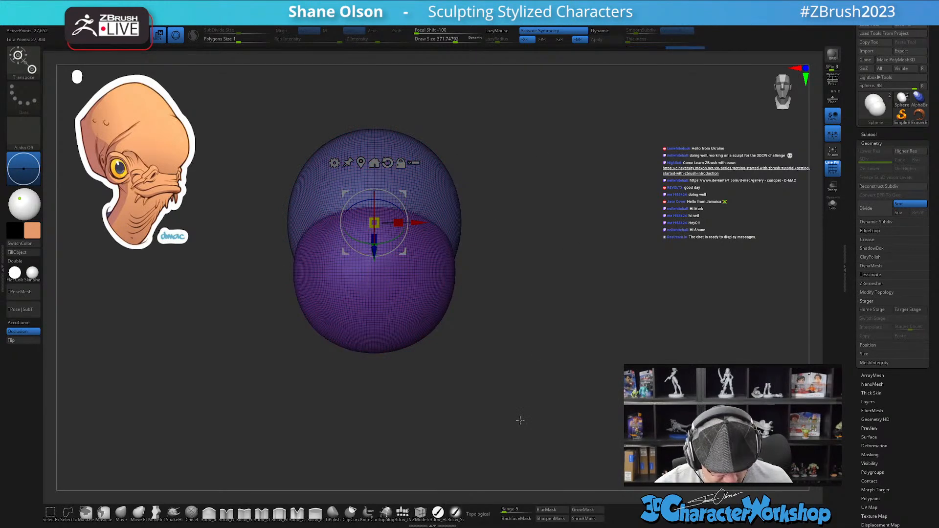
key("q")
key("shift+f")
- Mask the upper sphere by isolating the lower sphere's polygroup with the transform gizmo
mouse_move(478, 383)
left_mouse_down()
mouse_move(497, 380)
mouse_move(500, 356)
left_mouse_up()
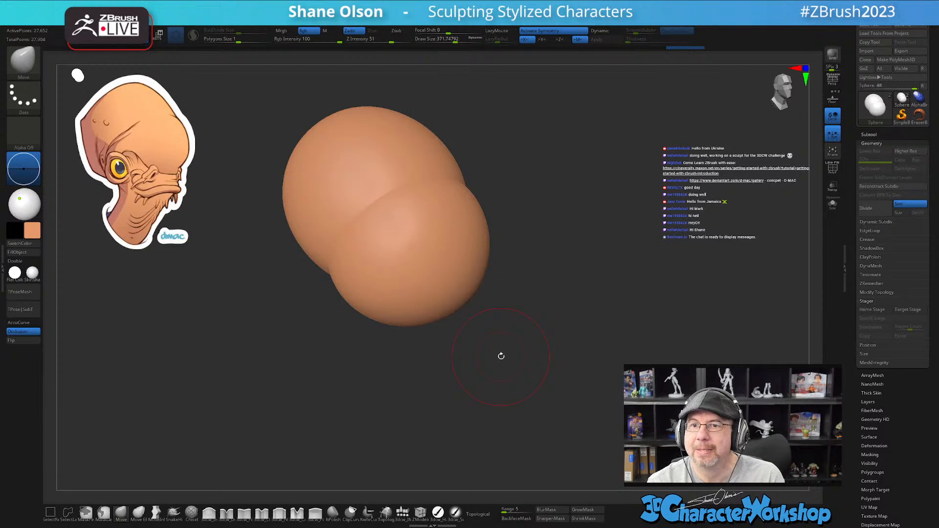
left_click_drag(512, 254, 509, 279)
key("w")
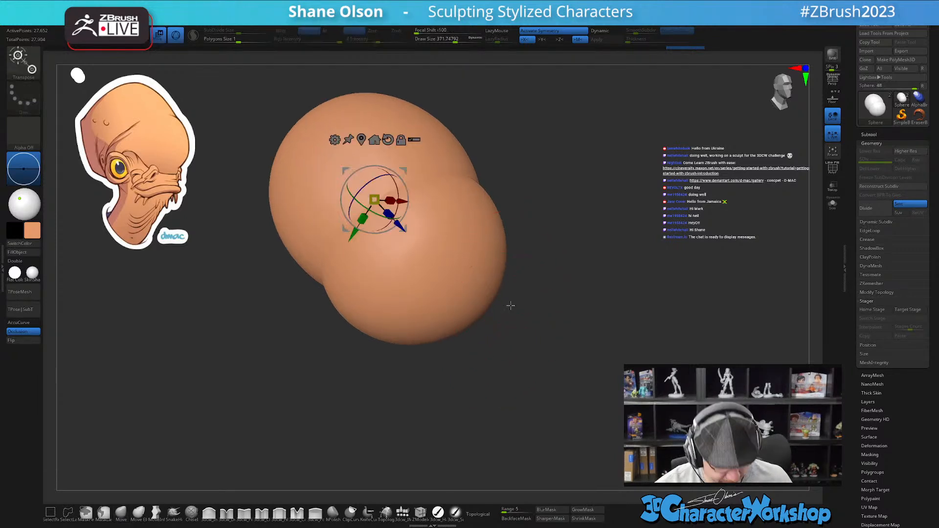
left_click(475, 266)
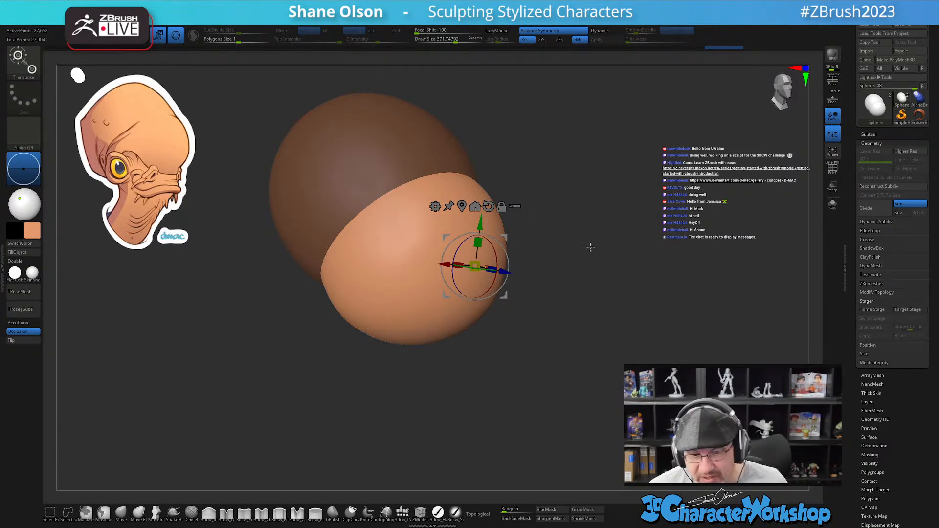
left_click_drag(591, 247, 580, 251)
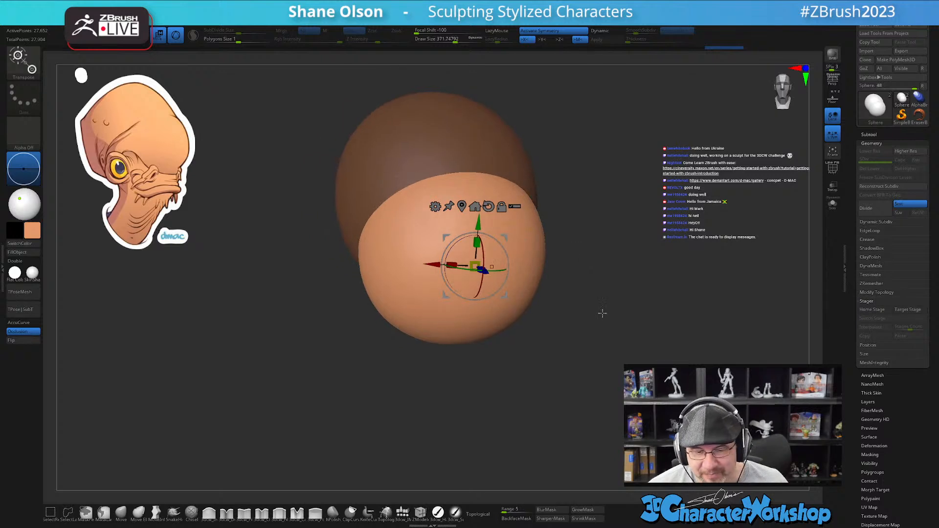
left_click_drag(606, 306, 595, 306)
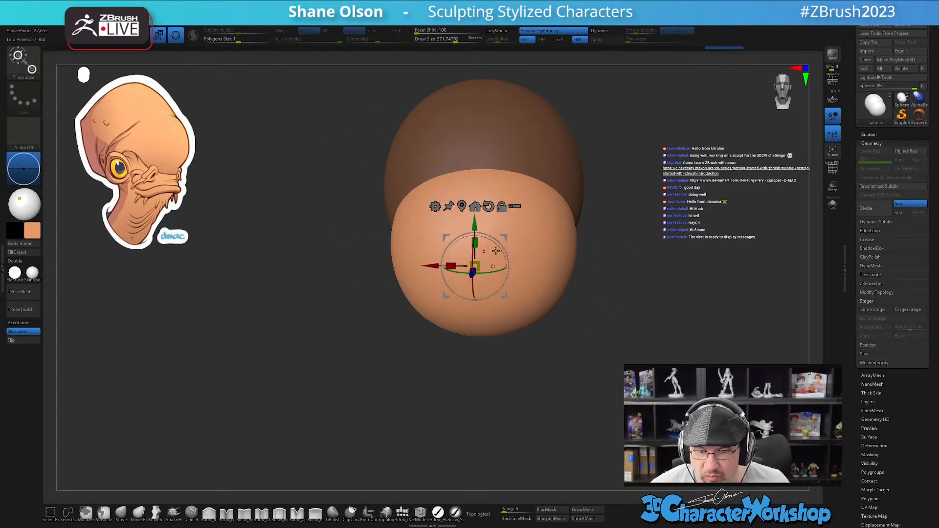
left_click_drag(589, 306, 476, 187)
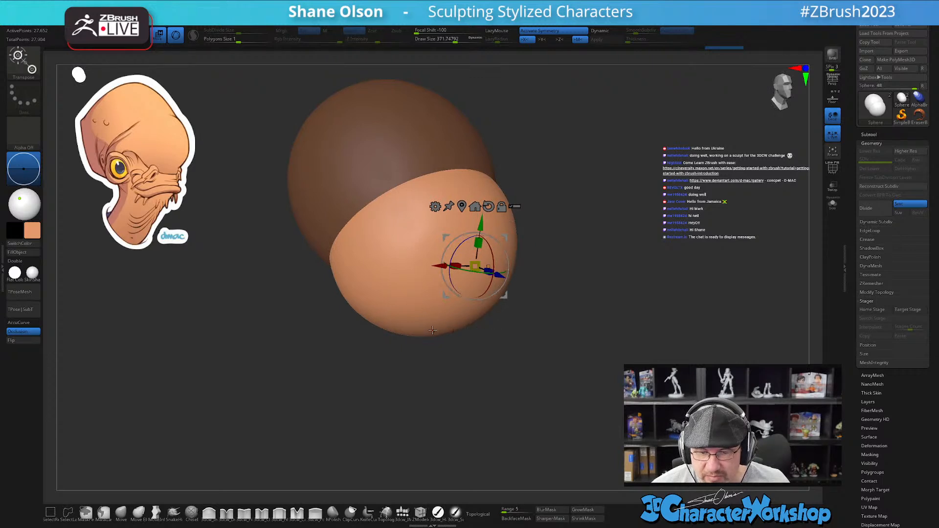
- Alternate the polygroup masking between the upper and lower spheres, ending with the lower one unmasked
left_click(369, 146)
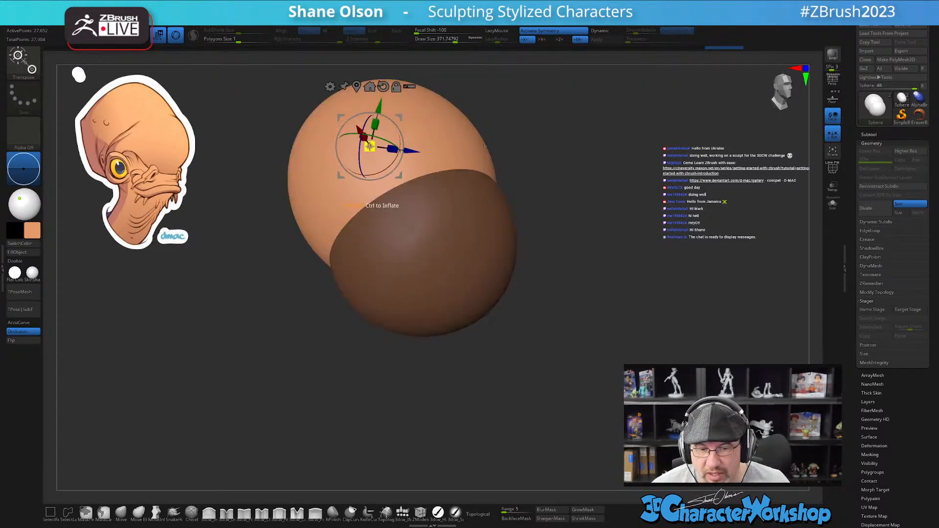
left_click(391, 280)
left_click(328, 157)
left_click(400, 284)
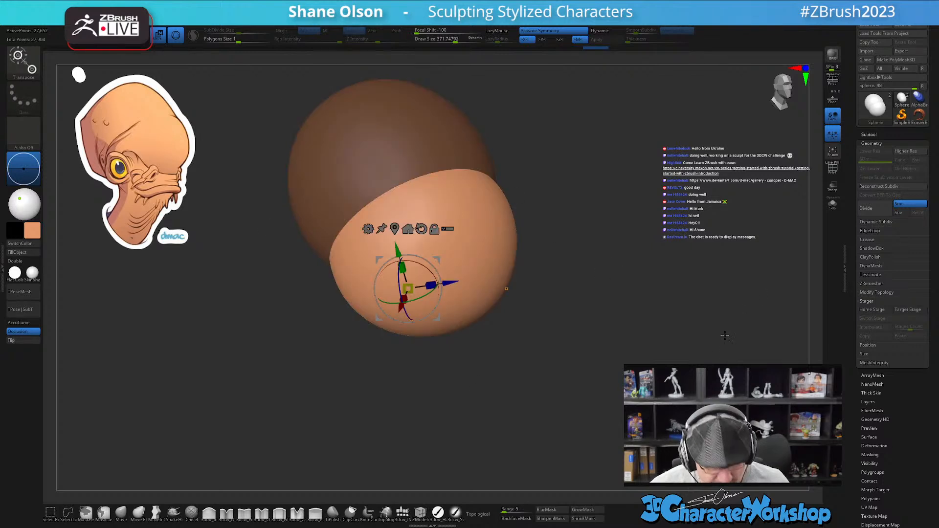
- Reset the gizmo's orientation and duplicate the lower sphere downward for the lower face
key("q")
mouse_move(631, 354)
left_mouse_down()
mouse_move(568, 295)
mouse_move(571, 316)
left_mouse_up()
key("w")
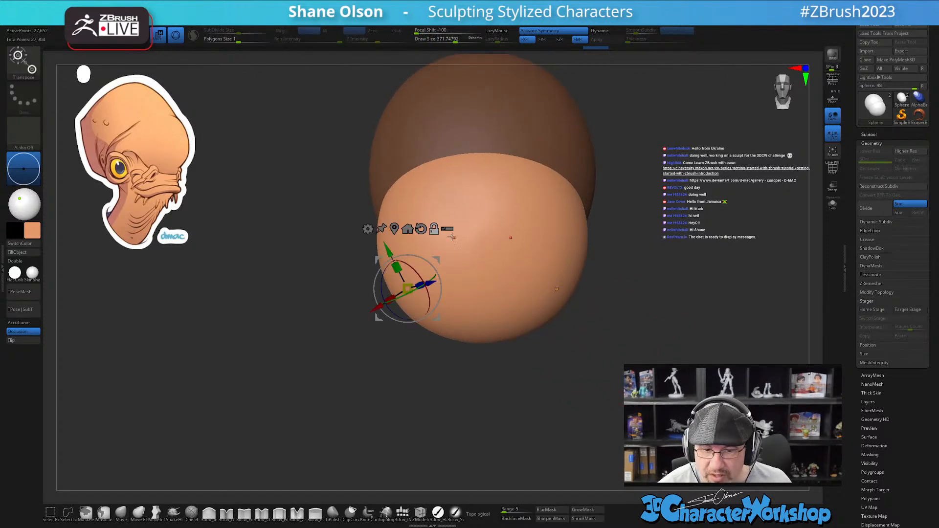
left_click(421, 228)
left_click_drag(408, 244, 407, 308)
left_click_drag(537, 419, 650, 364)
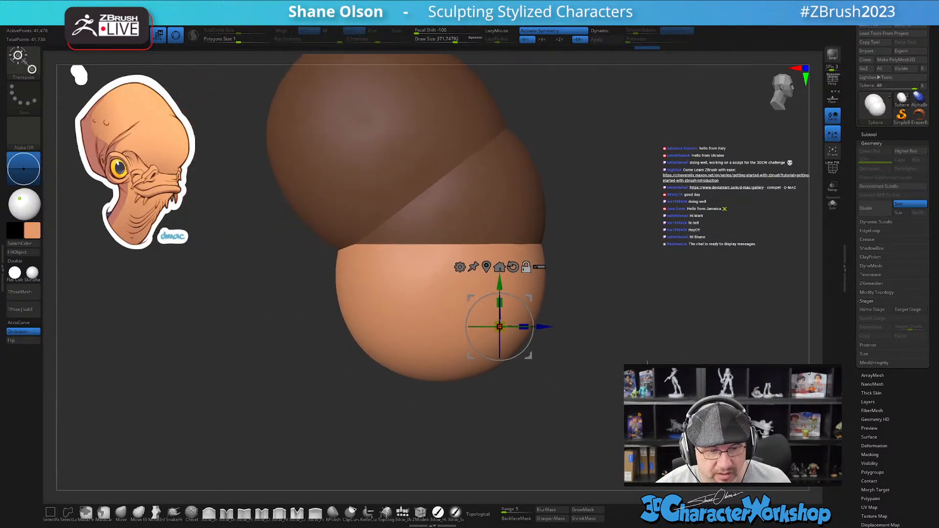
- Tilt and stretch the unmasked lower sphere downward with the gizmo into an elongated neck shape
left_click_drag(530, 297, 452, 415)
left_click_drag(539, 381, 536, 348, "alt")
left_click_drag(440, 409, 447, 419)
left_click_drag(572, 384, 503, 381)
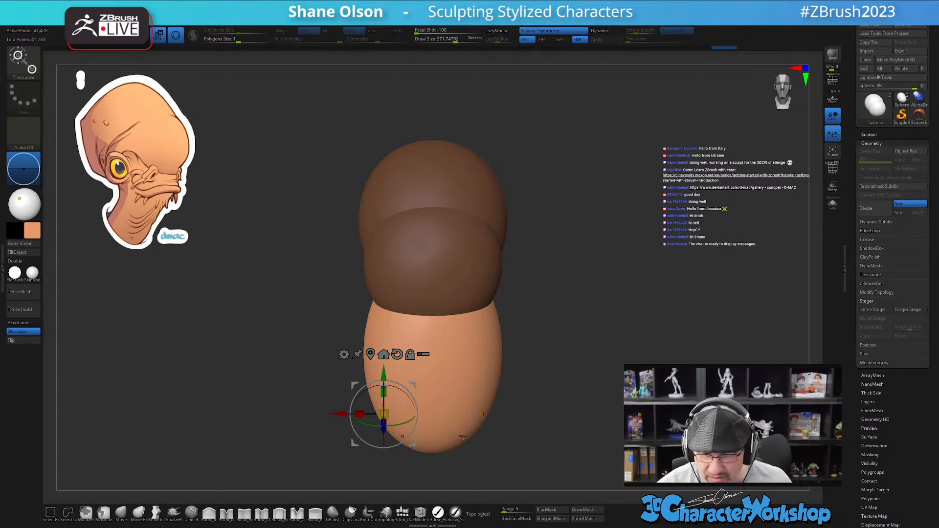
- Center the gizmo on the unmasked lower form with symmetry temporarily disabled, and restore X symmetry
key("x")
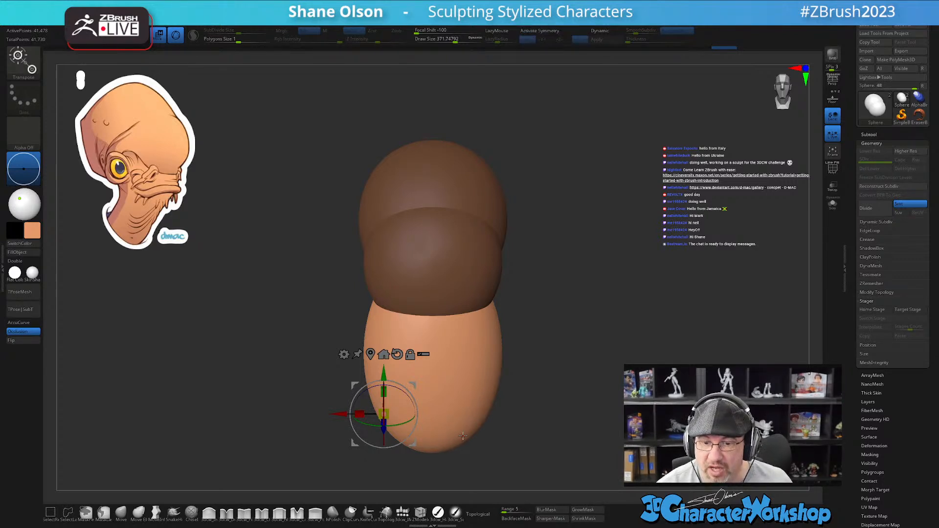
left_click(370, 353)
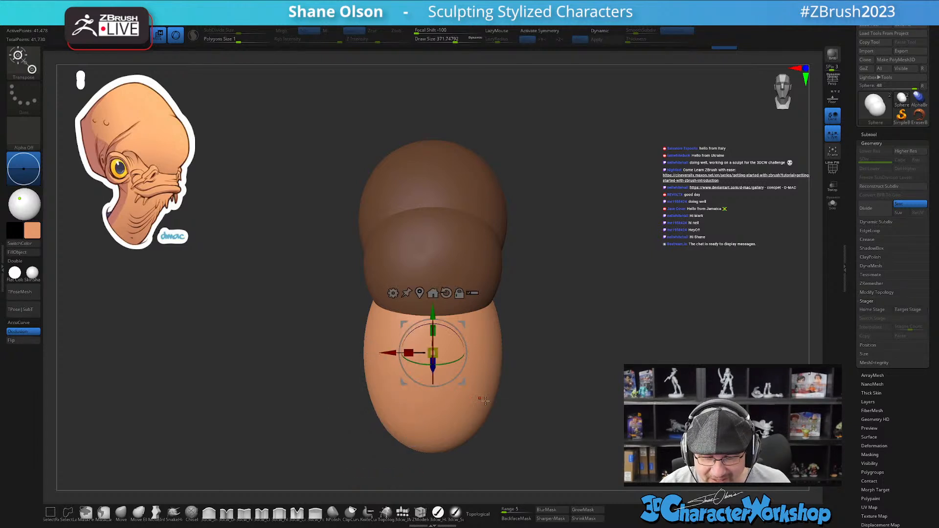
key("x")
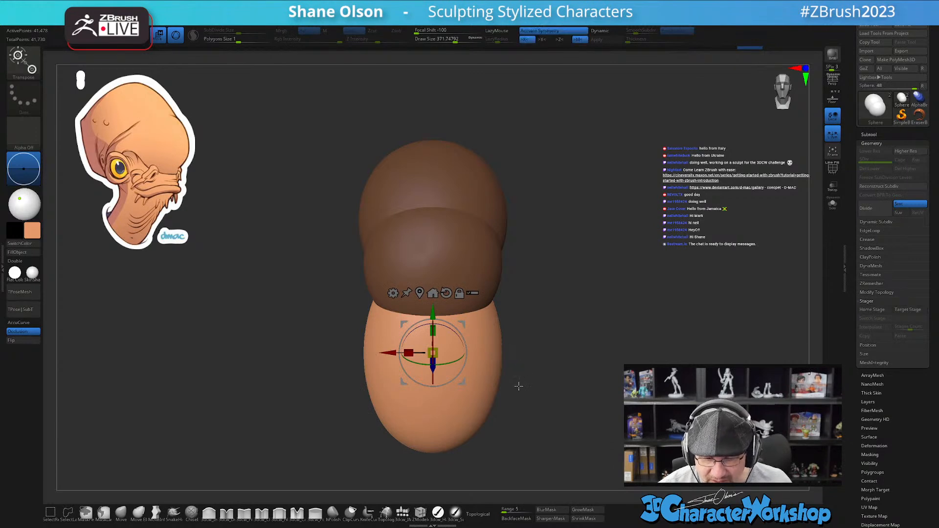
left_click_drag(498, 387, 563, 398)
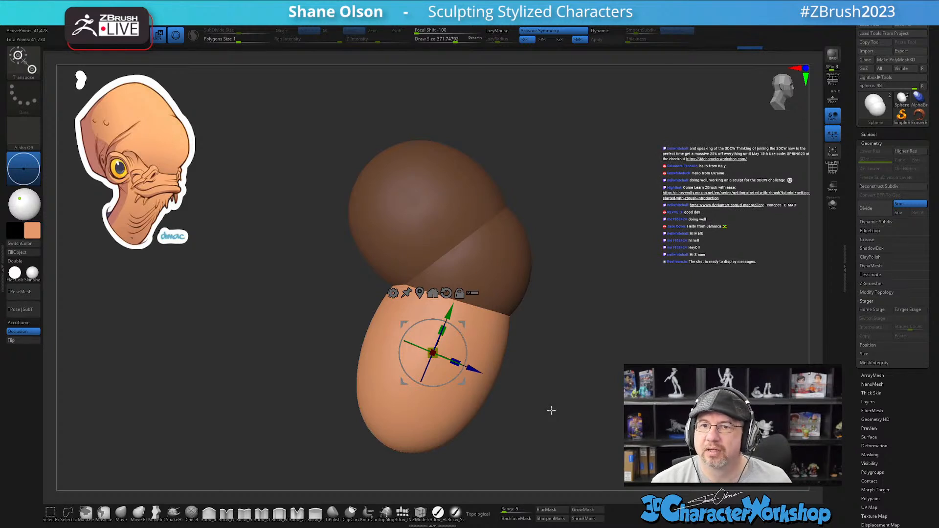
left_click_drag(541, 328, 538, 300, "alt")
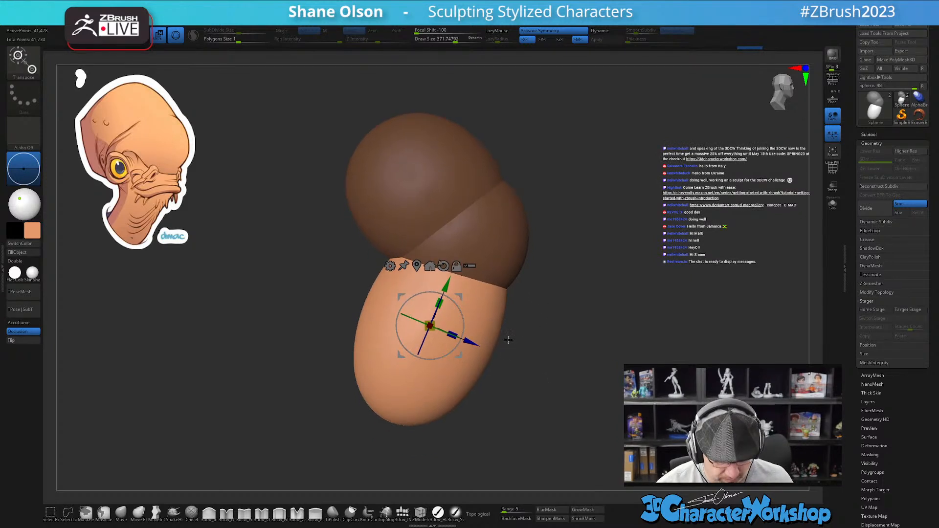
- Slim the lower form into a tapered neck from the front and side using the Move brush at draw size about 977
left_click(121, 512)
key("s")
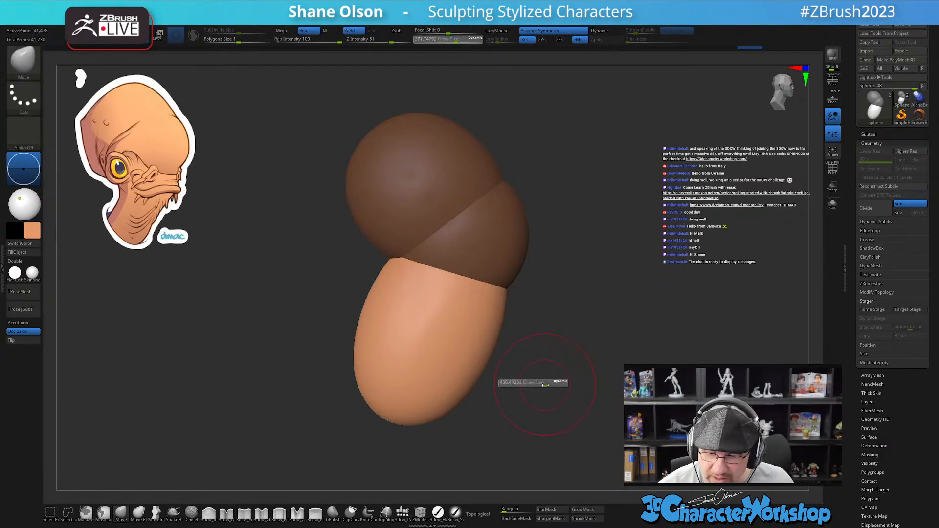
left_click_drag(558, 387, 569, 359)
key("s")
mouse_move(422, 304)
left_mouse_down()
mouse_move(431, 303)
mouse_move(420, 278)
left_mouse_up()
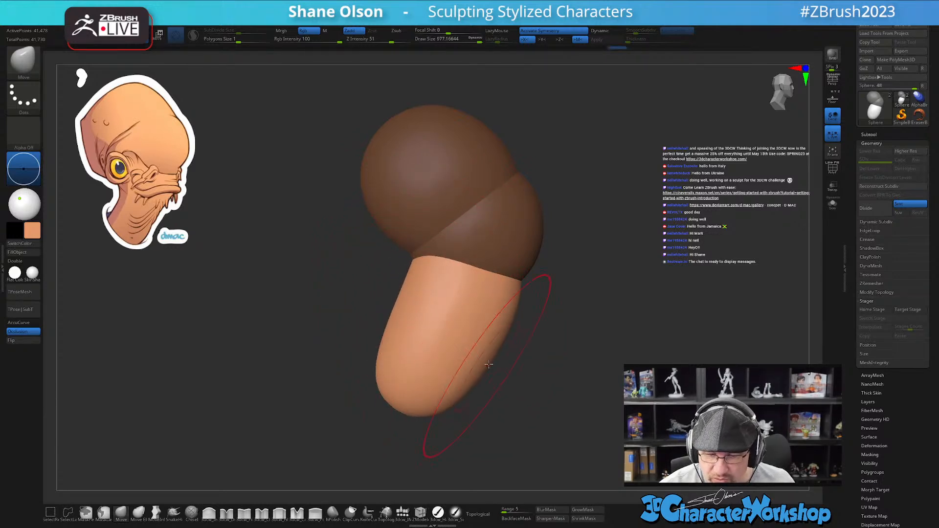
right_click_drag(548, 364, 484, 372)
left_click_drag(465, 345, 480, 339)
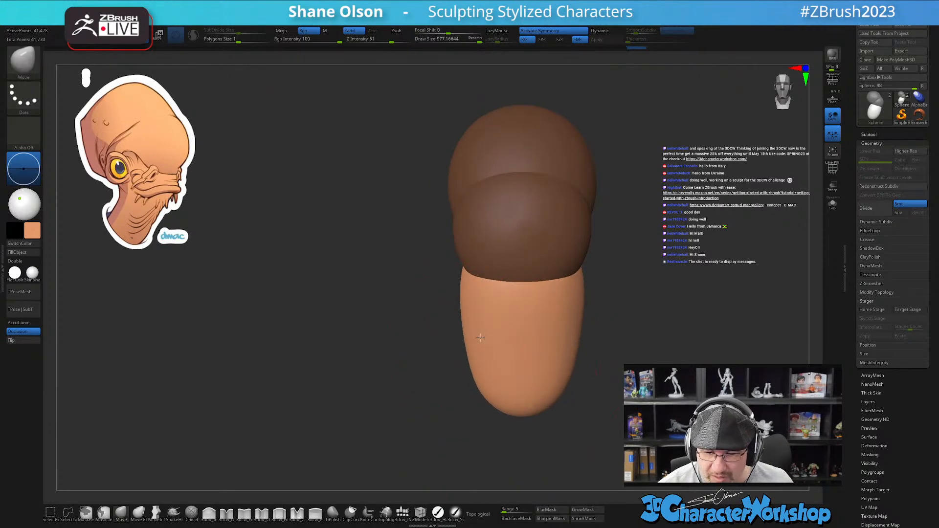
right_click_drag(482, 327, 524, 329)
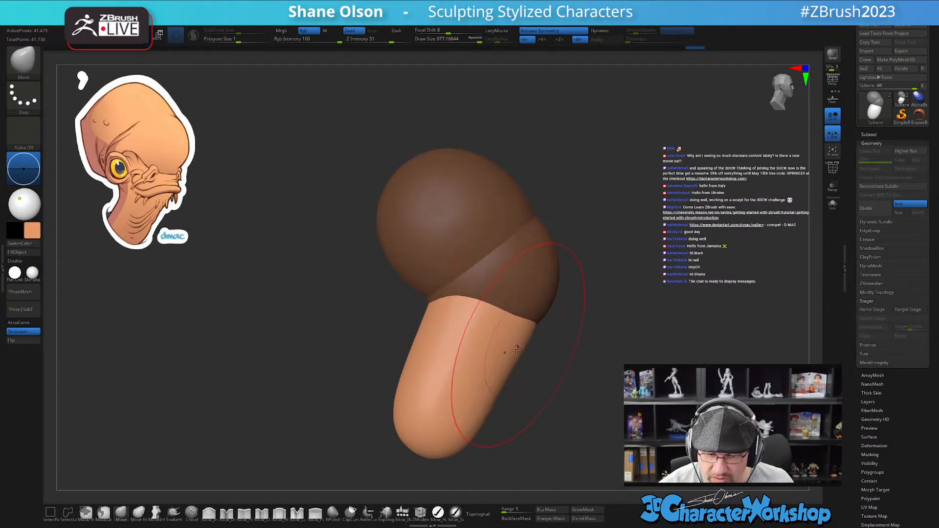
right_click_drag(481, 419, 514, 383)
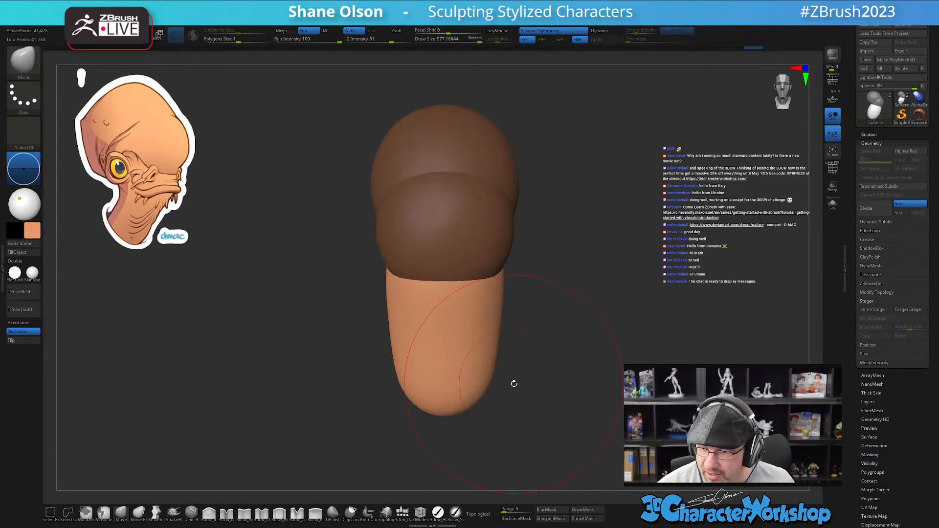
- Reduce the Move brush's draw size to about 638 and refine the neck form's contour
key("s")
left_click(571, 349)
key("s")
left_click_drag(573, 328, 567, 313)
mouse_move(573, 303)
right_mouse_down()
mouse_move(572, 258)
mouse_move(516, 287)
mouse_move(530, 302)
right_mouse_up()
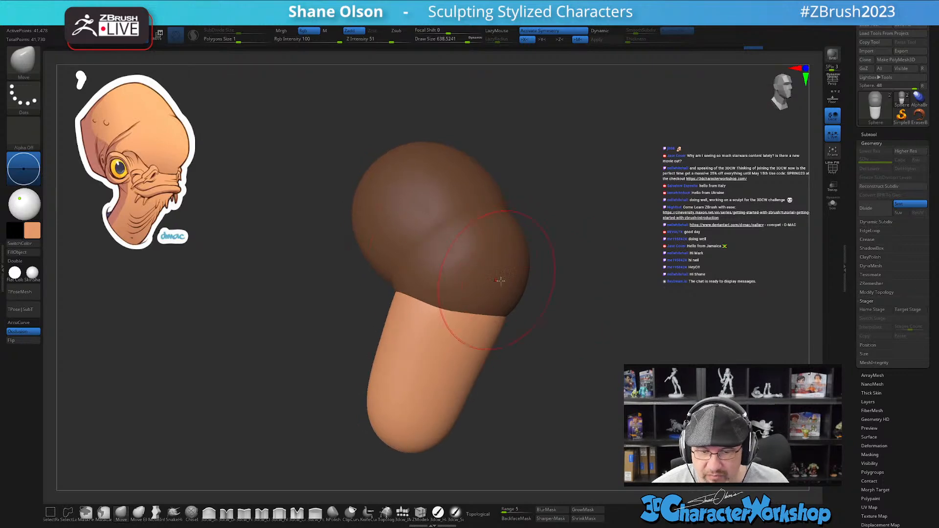
right_click_drag(601, 307, 597, 311)
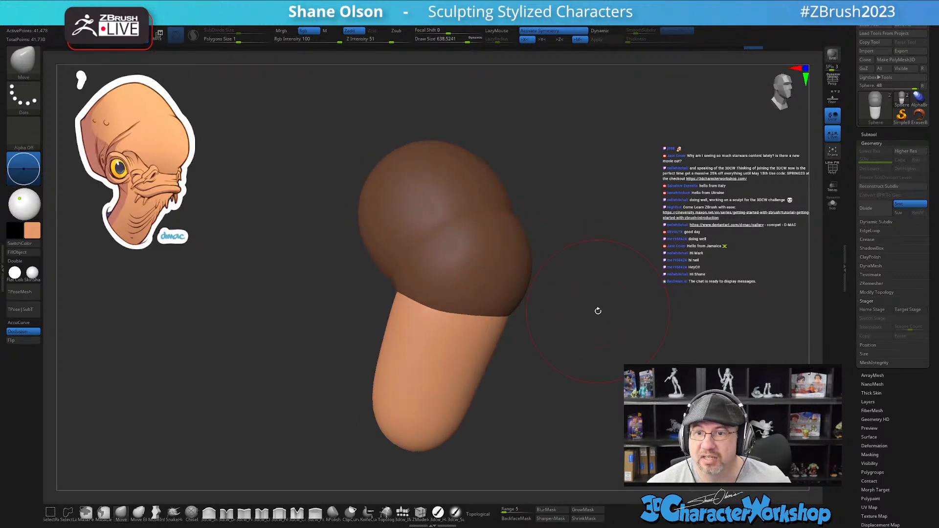
- Invert and clear the mask on the whole model, and display the polygroups with polyframe
left_click(598, 304, "ctrl")
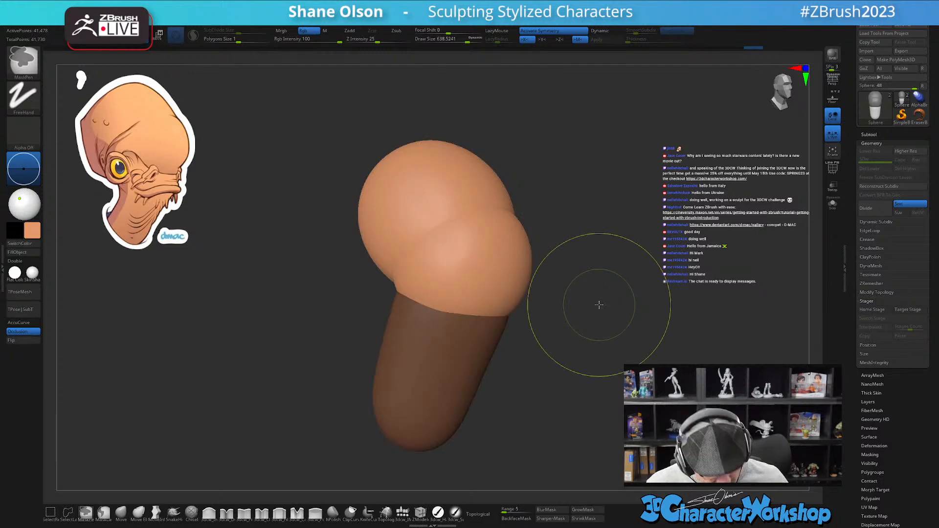
left_click_drag(618, 299, 617, 298, "ctrl")
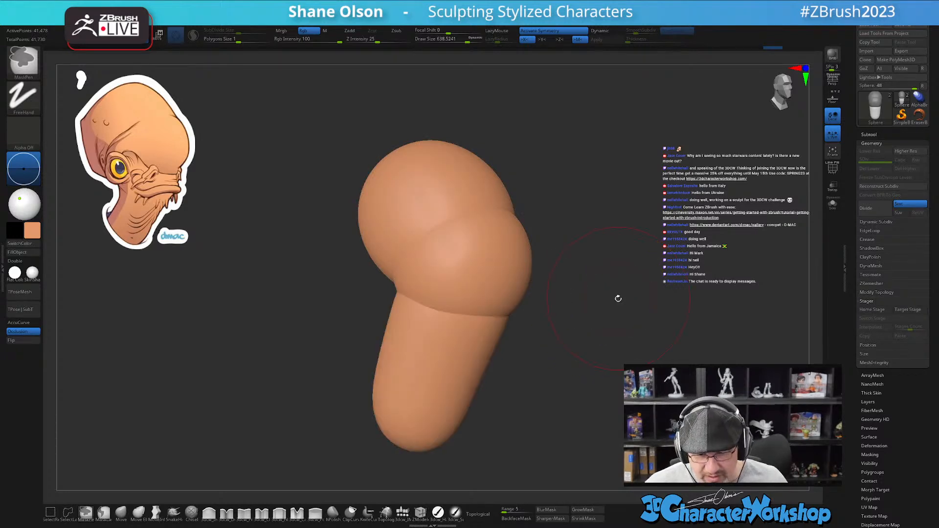
key("shift+f")
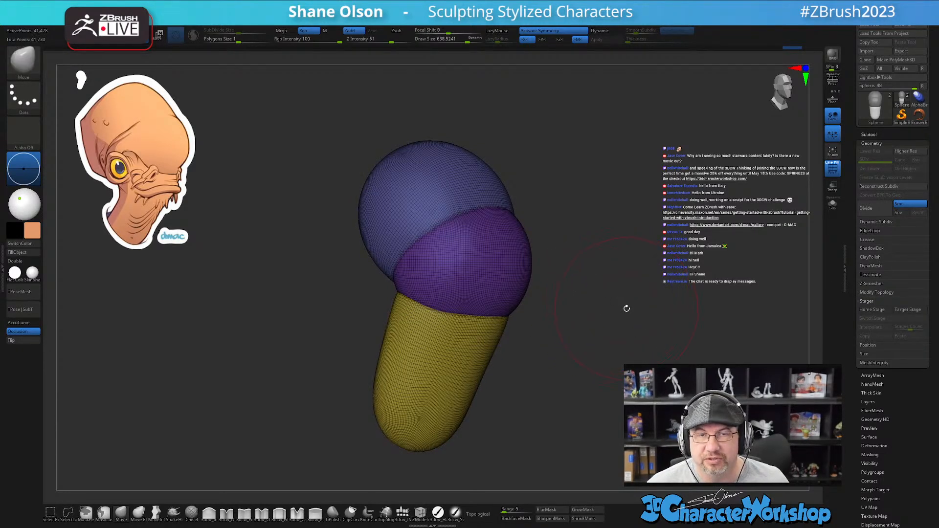
left_click_drag(628, 318, 617, 320, "shift")
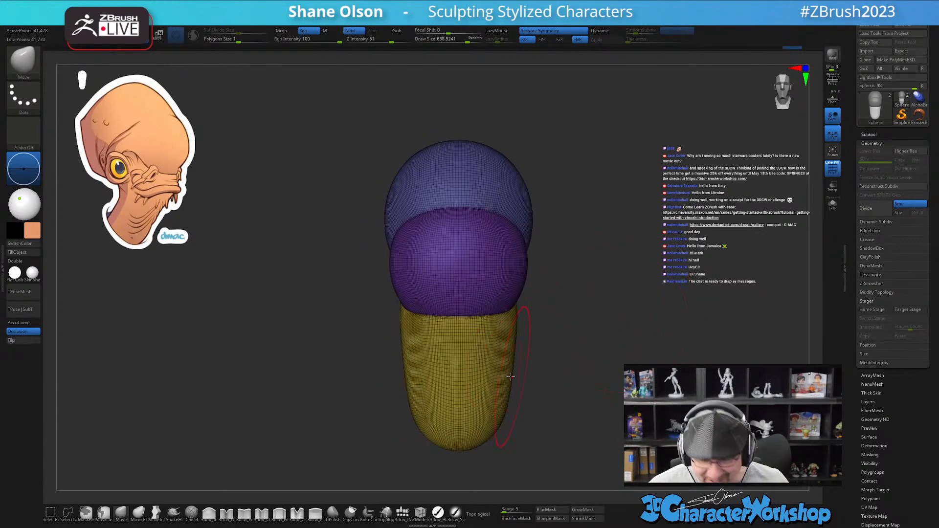
- Mask everything except the middle sphere by its polygroup and turn the polyframe display off
key("w")
left_click(469, 420, "ctrl")
left_click_drag(628, 345, 653, 347)
left_click(534, 278, "ctrl")
key("q")
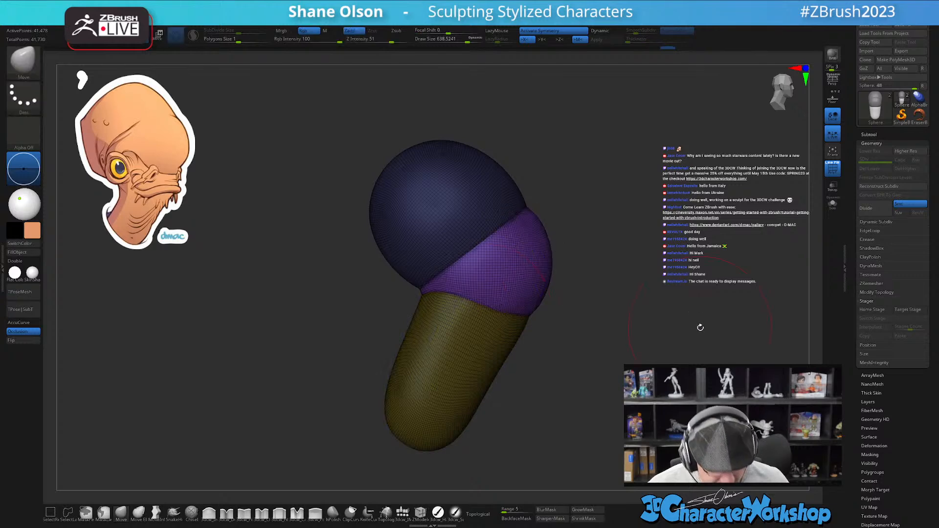
key("shift+f")
- Push the middle sphere's lower side edge upward into a curved cheek arch with the Move brush at draw size about 445
mouse_move(700, 328)
left_mouse_down()
mouse_move(688, 347)
mouse_move(587, 337)
mouse_move(578, 306)
mouse_move(566, 309)
left_mouse_up()
mouse_move(426, 294)
right_mouse_down()
mouse_move(411, 302)
mouse_move(414, 276)
mouse_move(417, 293)
right_mouse_up()
key("s")
left_click_drag(417, 296, 409, 295)
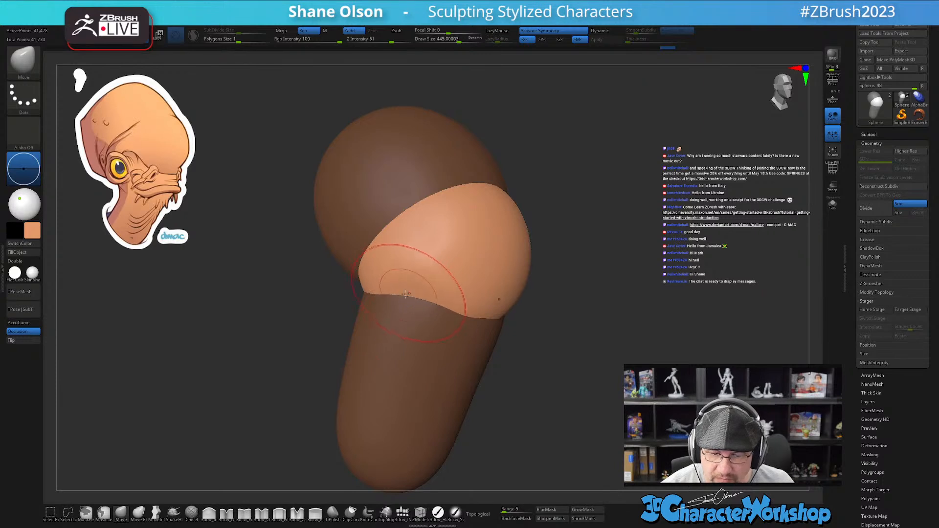
right_click_drag(406, 282, 444, 226)
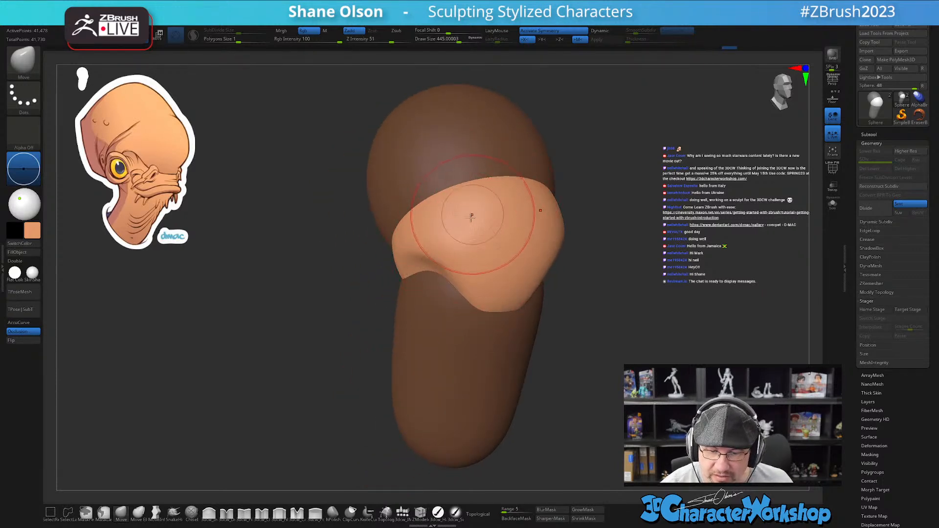
right_click_drag(490, 326, 509, 330)
right_click_drag(438, 283, 478, 289)
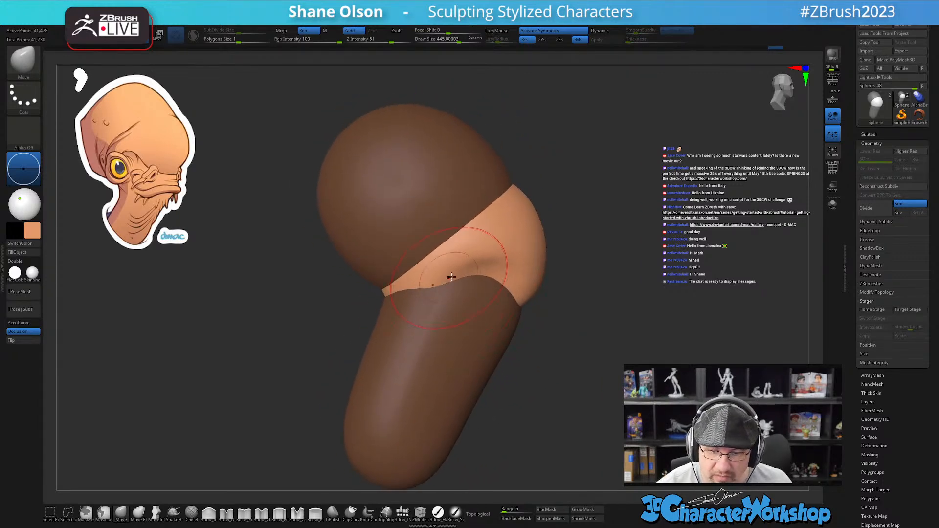
right_click_drag(472, 256, 465, 255)
right_click_drag(469, 222, 471, 216)
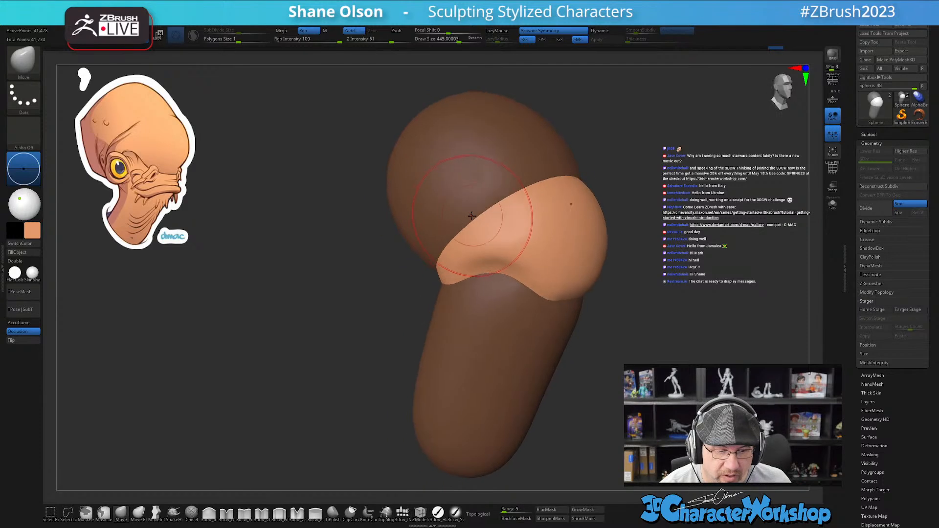
- Raise the middle sphere's upper edge toward the forehead with the Move brush at draw size about 468
key("s")
left_click_drag(477, 226, 478, 223)
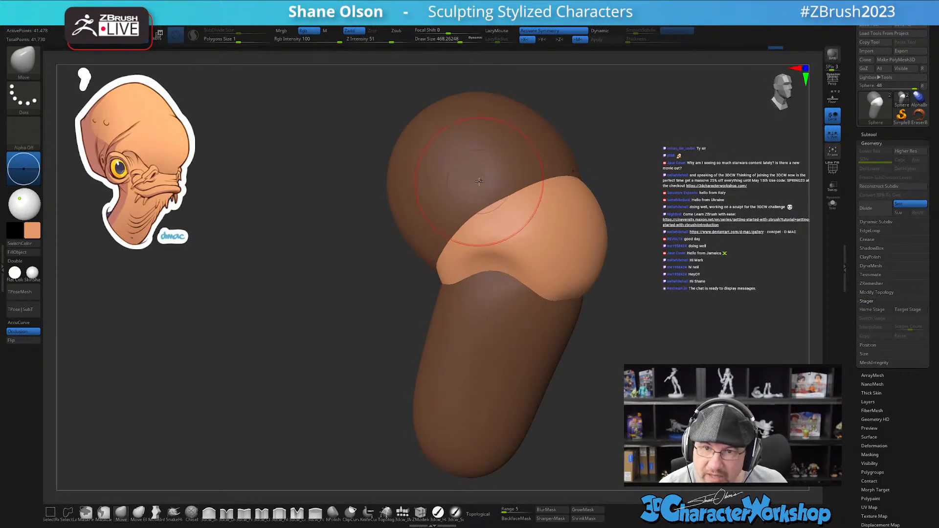
right_click_drag(498, 210, 479, 188, "alt")
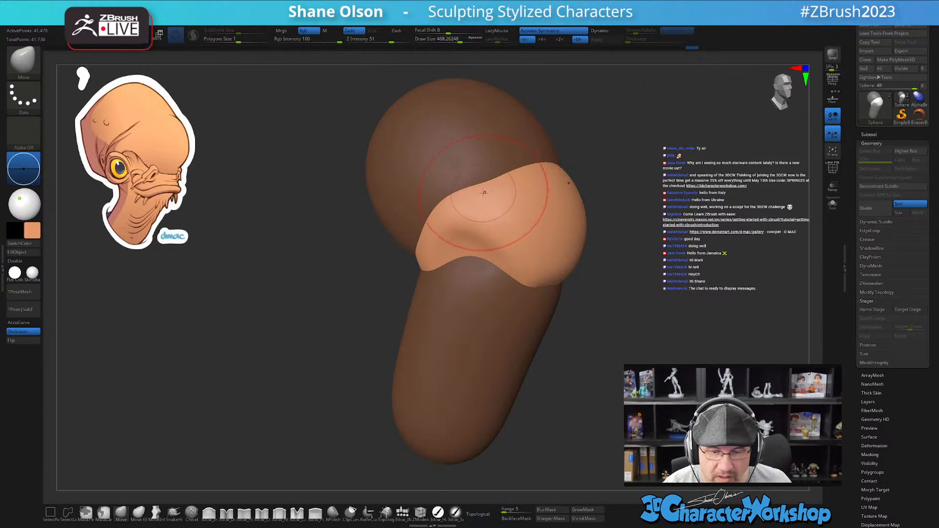
left_click_drag(496, 178, 542, 160)
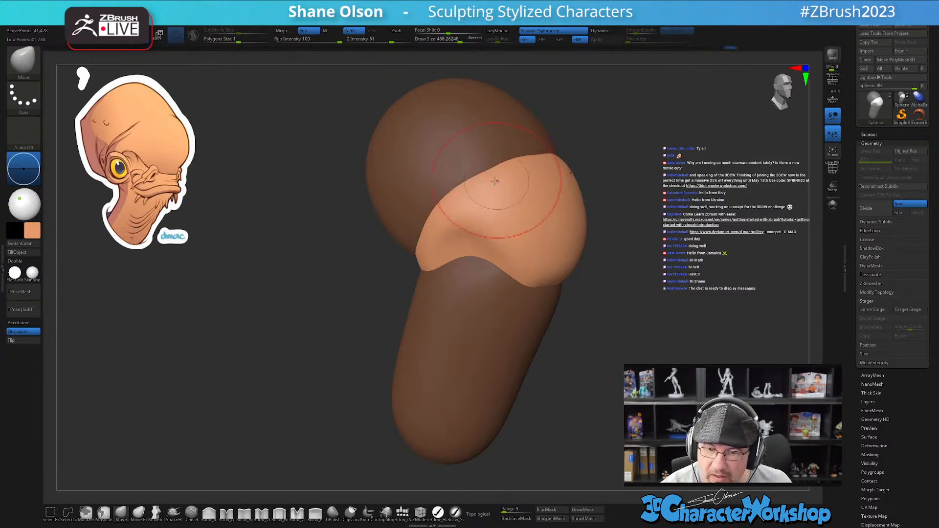
right_click_drag(482, 174, 613, 338)
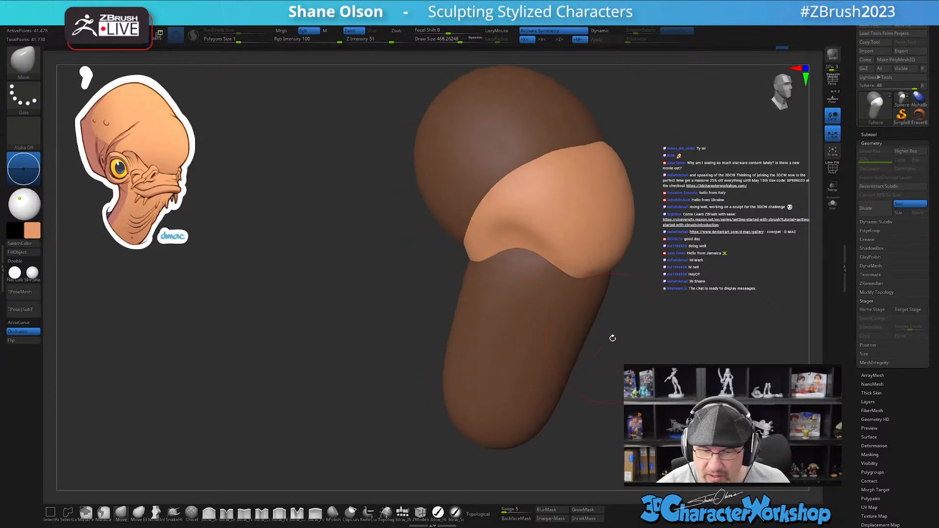
- Unmask only the neck form and pull its upper edge up into the cheek arch with the Move brush at draw size about 476
key("w")
left_click(567, 356, "ctrl")
key("q")
right_click_drag(620, 374, 490, 285)
key("s")
left_click(491, 289)
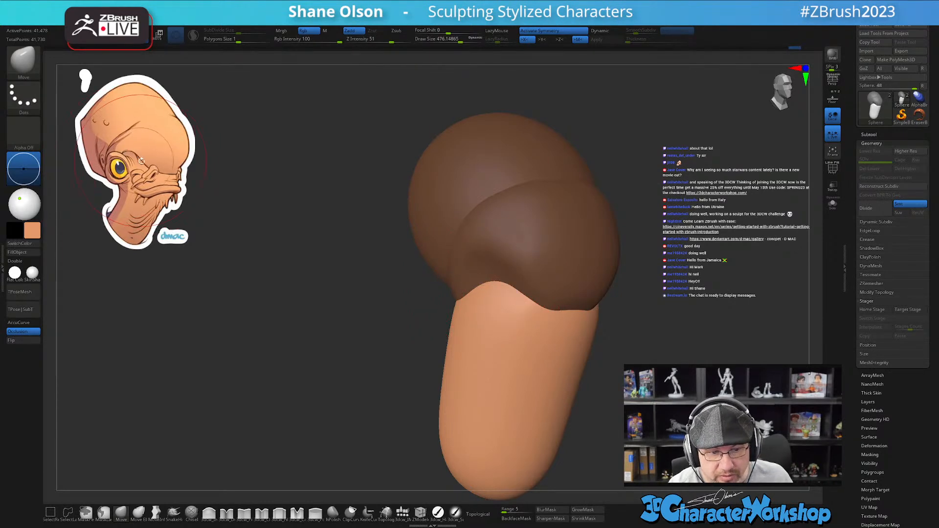
mouse_move(506, 286)
left_mouse_down()
mouse_move(470, 261)
mouse_move(465, 234)
left_mouse_up()
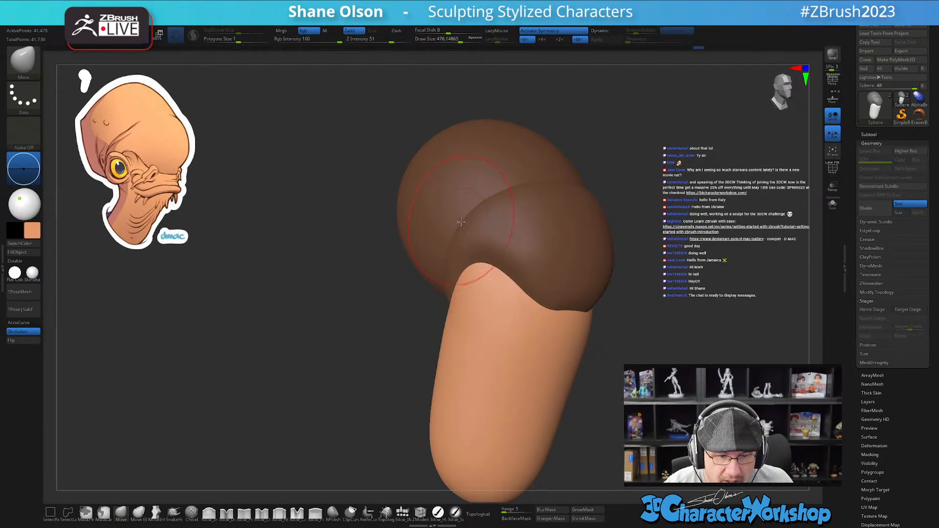
- Push the back of the neck inward into a concave curve using the Move brush at draw size about 704
mouse_move(487, 259)
right_mouse_down()
mouse_move(526, 235)
mouse_move(440, 367)
mouse_move(431, 318)
mouse_move(452, 272)
mouse_move(409, 323)
right_mouse_up()
left_click_drag(408, 324, 430, 323)
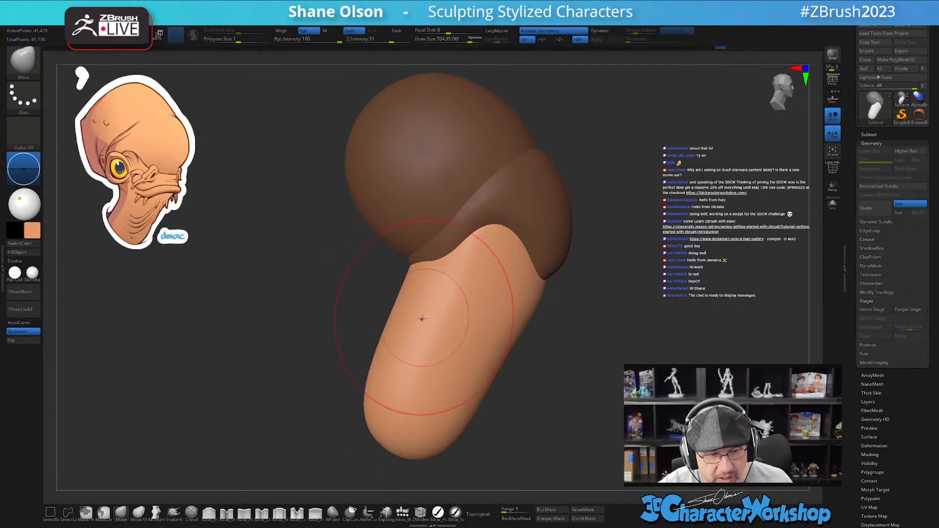
right_click_drag(450, 318, 442, 324)
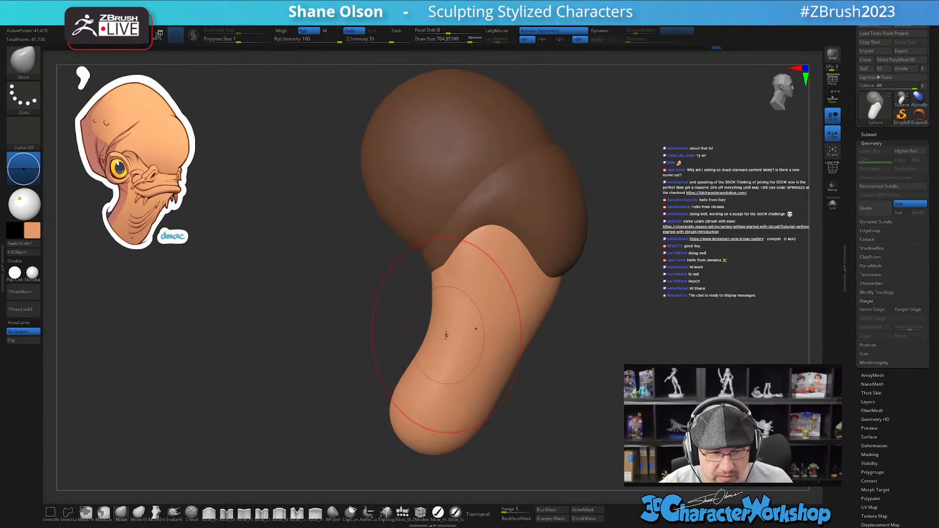
right_click_drag(467, 360, 496, 333)
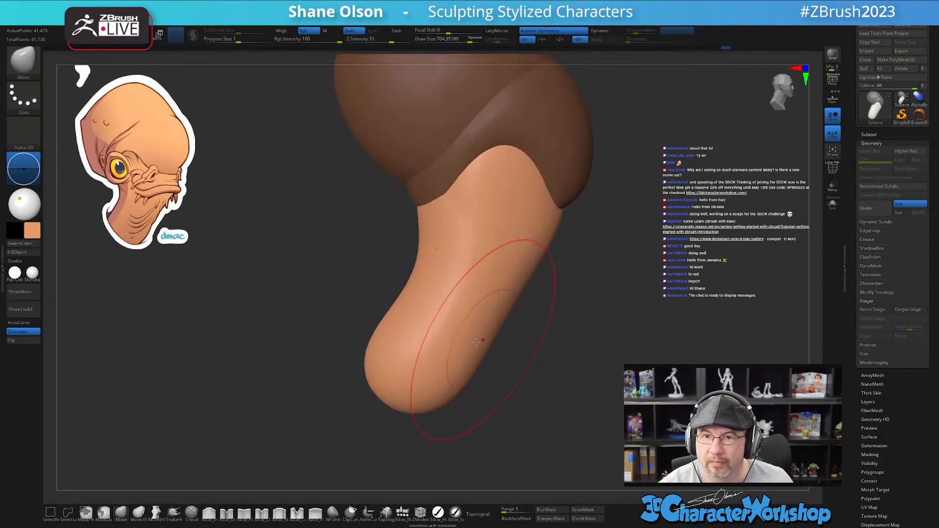
- Flare the rear of the neck's base and bulge the neck's front beneath the middle sphere
mouse_move(395, 397)
left_mouse_down()
mouse_move(397, 345)
mouse_move(424, 367)
mouse_move(414, 361)
left_mouse_up()
right_click_drag(414, 360, 547, 314)
left_click_drag(513, 309, 531, 307)
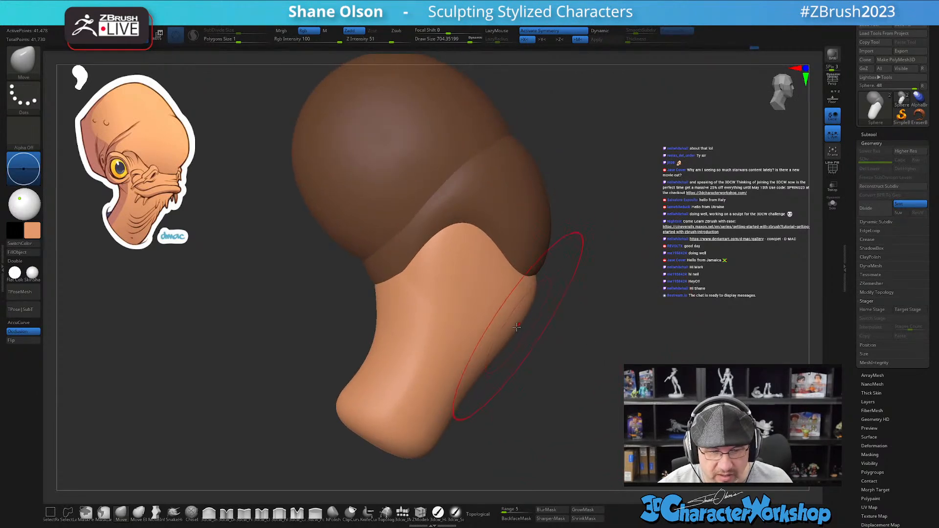
mouse_move(548, 353)
right_mouse_down()
mouse_move(555, 361)
mouse_move(533, 364)
mouse_move(560, 358)
mouse_move(565, 325)
mouse_move(474, 351)
right_mouse_up()
- Invert the mask onto the neck, and isolate the middle sphere's polygroup as the only unmasked part
left_click(575, 343, "ctrl")
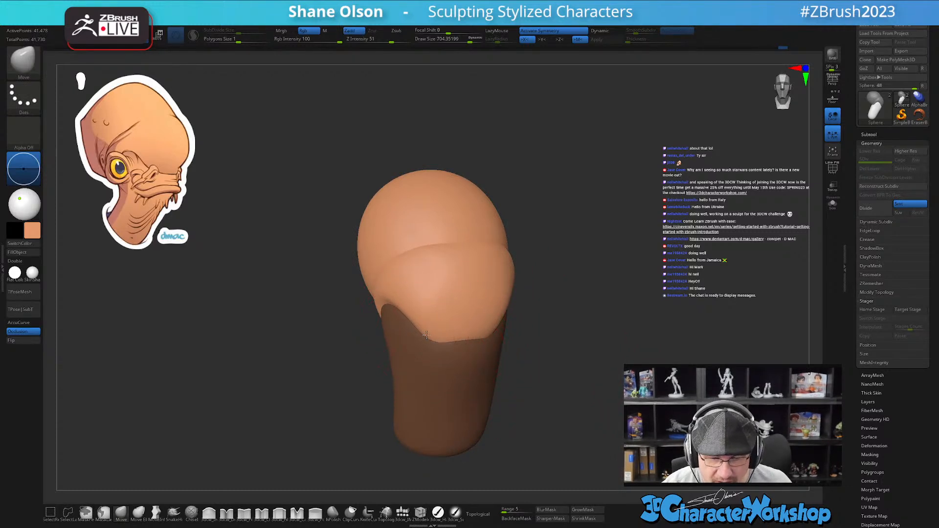
mouse_move(430, 314)
right_mouse_down()
mouse_move(446, 277)
mouse_move(435, 304)
mouse_move(568, 375)
mouse_move(575, 358)
mouse_move(541, 372)
right_mouse_up()
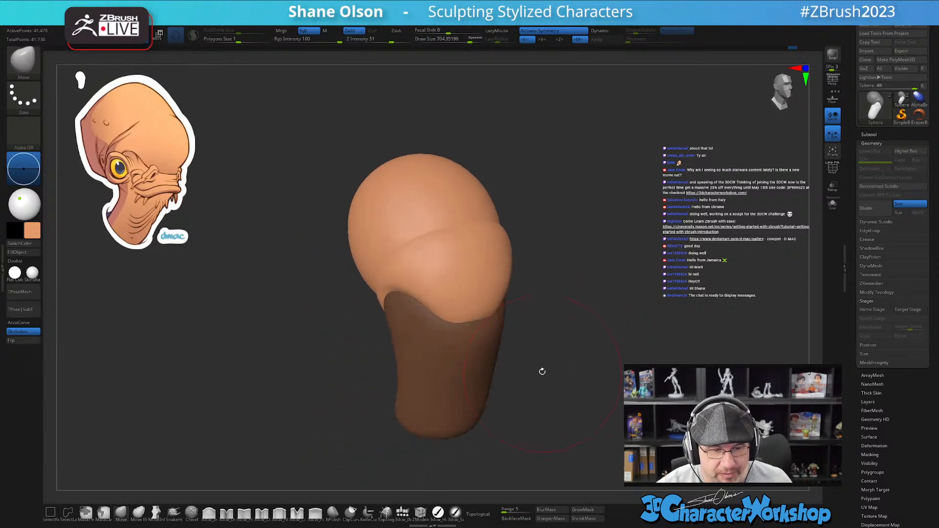
key("w")
left_click(468, 252, "alt")
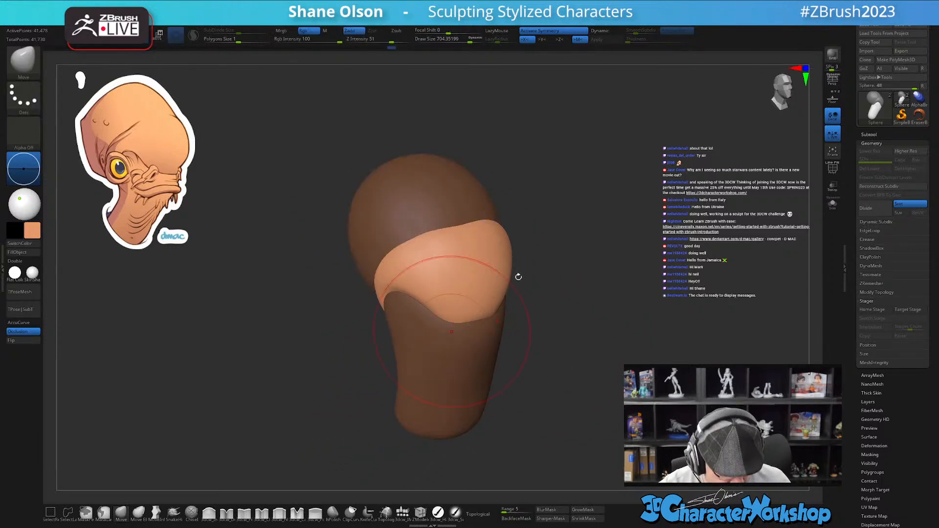
- Pull the middle sphere's rear edge back and down beneath the cranium with the Move brush at draw size about 704
key("q")
right_click_drag(518, 277, 520, 260)
mouse_move(448, 229)
left_mouse_down()
mouse_move(443, 217)
mouse_move(408, 235)
left_mouse_up()
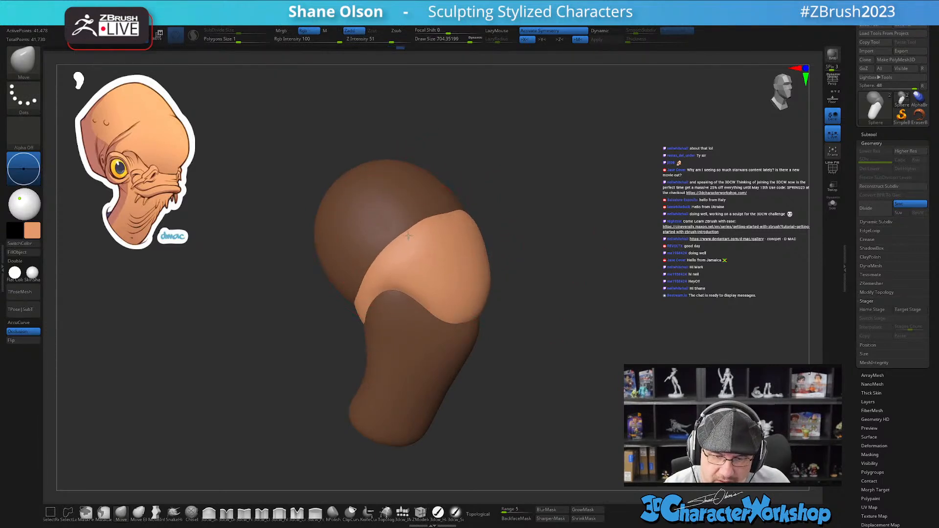
right_click_drag(391, 211, 361, 290)
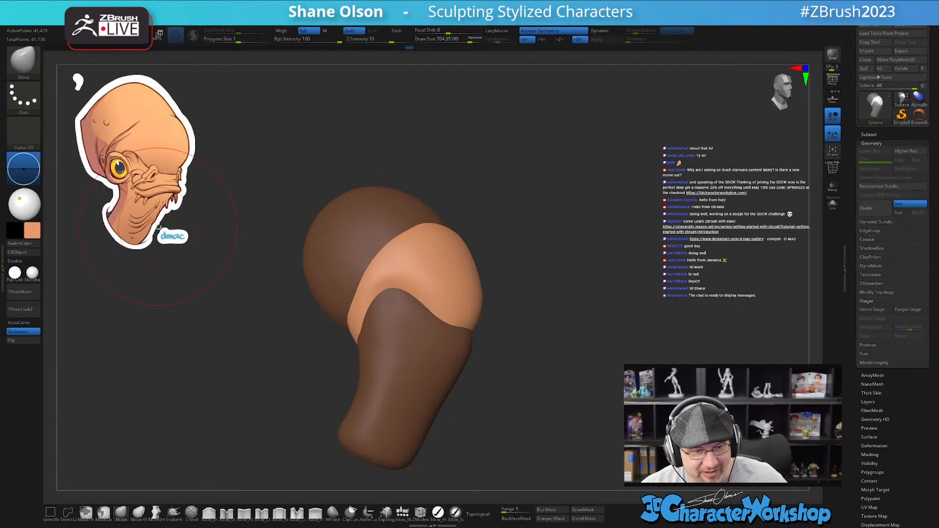
right_click_drag(514, 366, 541, 342)
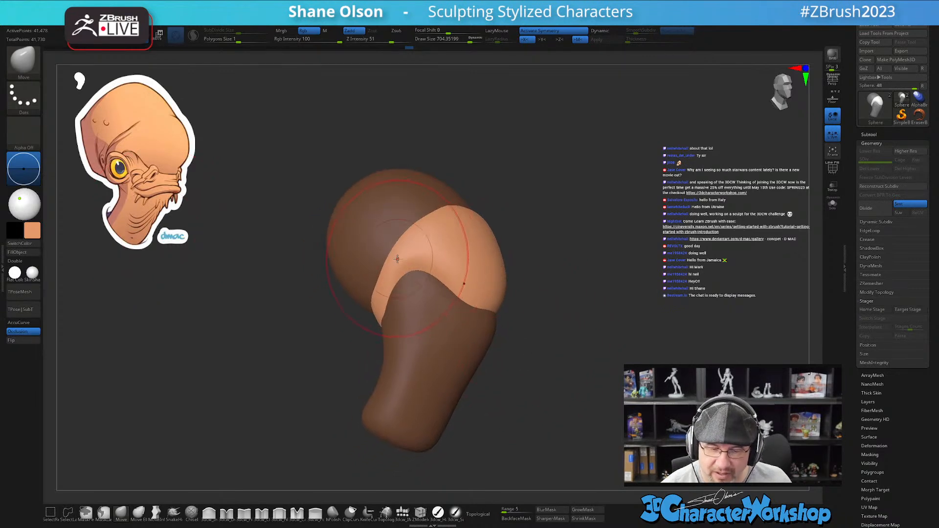
mouse_move(409, 306)
right_mouse_down()
mouse_move(396, 311)
mouse_move(409, 314)
right_mouse_up()
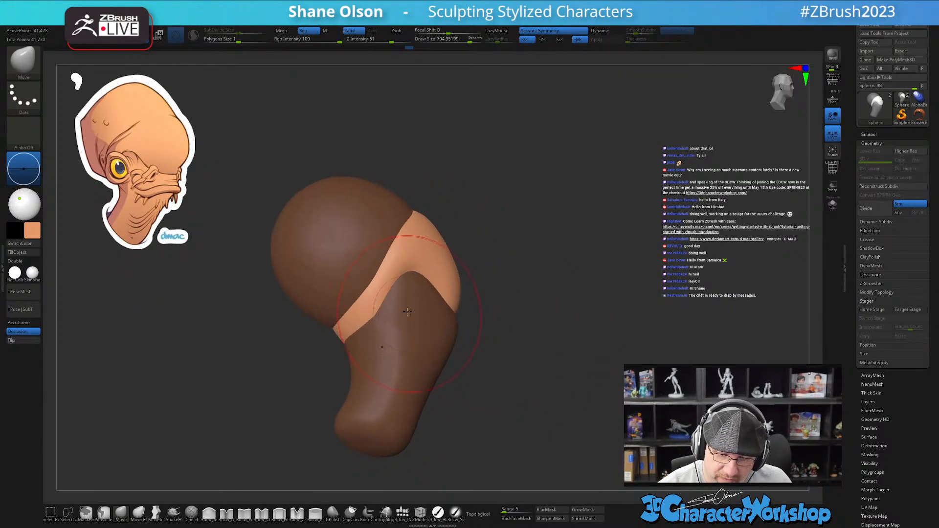
mouse_move(430, 337)
right_mouse_down()
mouse_move(406, 326)
mouse_move(543, 389)
right_mouse_up()
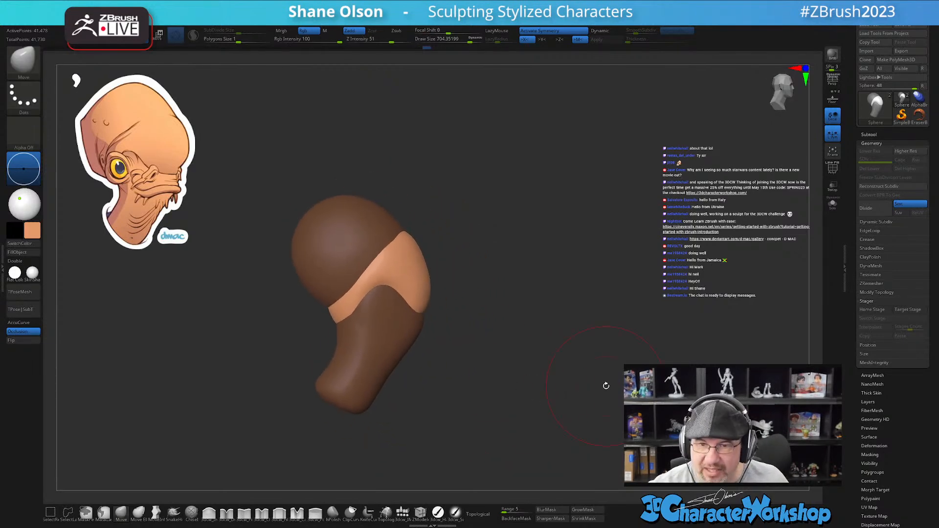
mouse_move(597, 276)
right_mouse_down()
mouse_move(568, 279)
mouse_move(508, 223)
mouse_move(557, 282)
right_mouse_up()
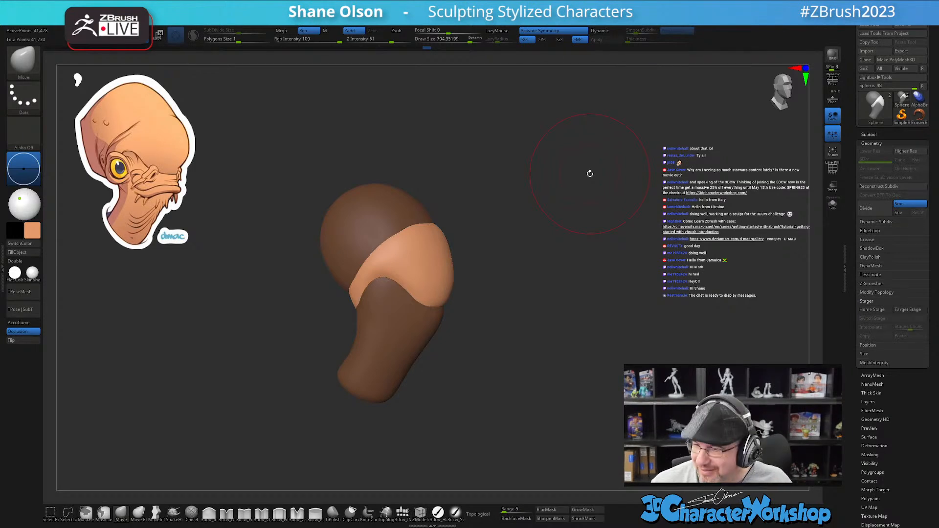
- Reshape the middle sphere's upper front with the Move brush at draw size about 538 and smooth its brow contour
mouse_move(590, 173)
left_mouse_down()
mouse_move(494, 359)
mouse_move(501, 324)
left_mouse_up()
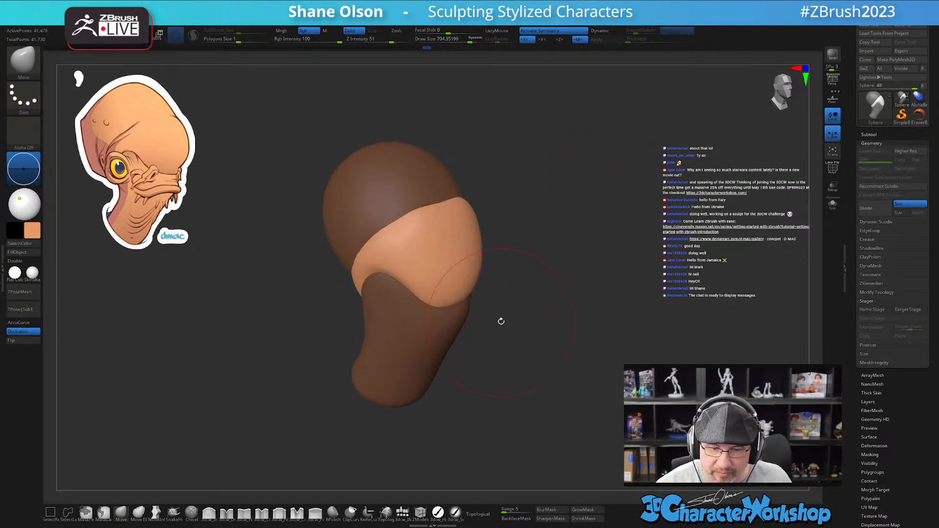
mouse_move(455, 254)
left_mouse_down("shift")
mouse_move(406, 227)
mouse_move(440, 208)
left_mouse_up("shift")
mouse_move(528, 161)
left_mouse_down()
mouse_move(470, 210)
mouse_move(450, 214)
left_mouse_up()
key("s")
left_click_drag(441, 220, 444, 200)
left_click_drag(511, 245, 531, 215)
left_click_drag(402, 232, 385, 225)
mouse_move(415, 245)
right_mouse_down()
mouse_move(453, 224)
mouse_move(444, 238)
right_mouse_up()
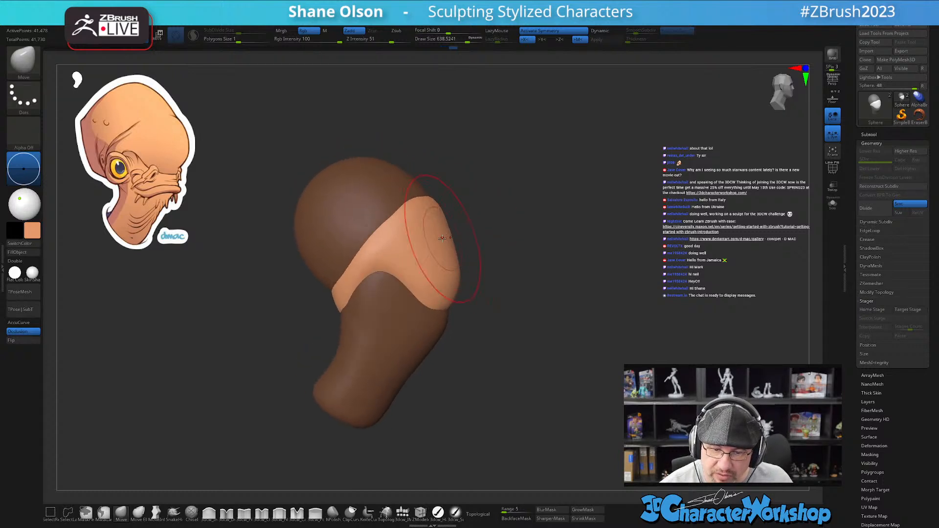
key("shift")
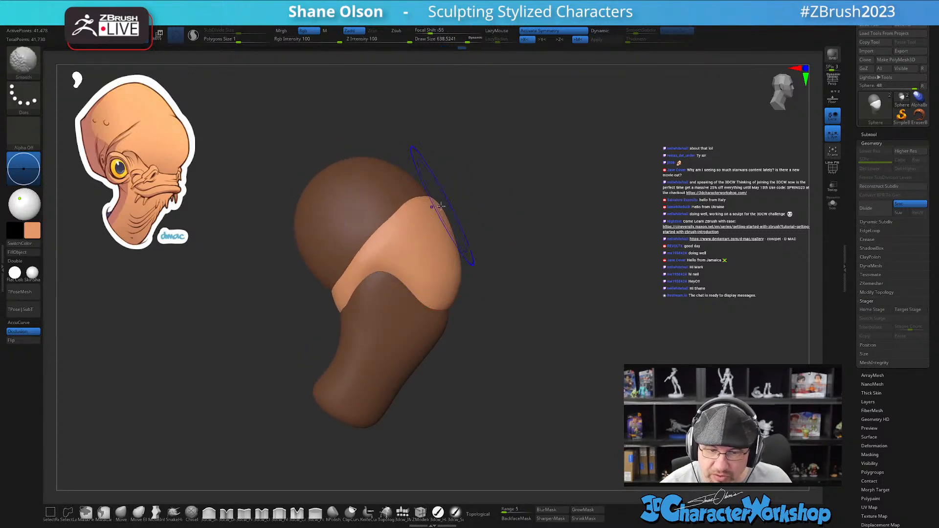
right_click_drag(475, 241, 505, 263, "shift")
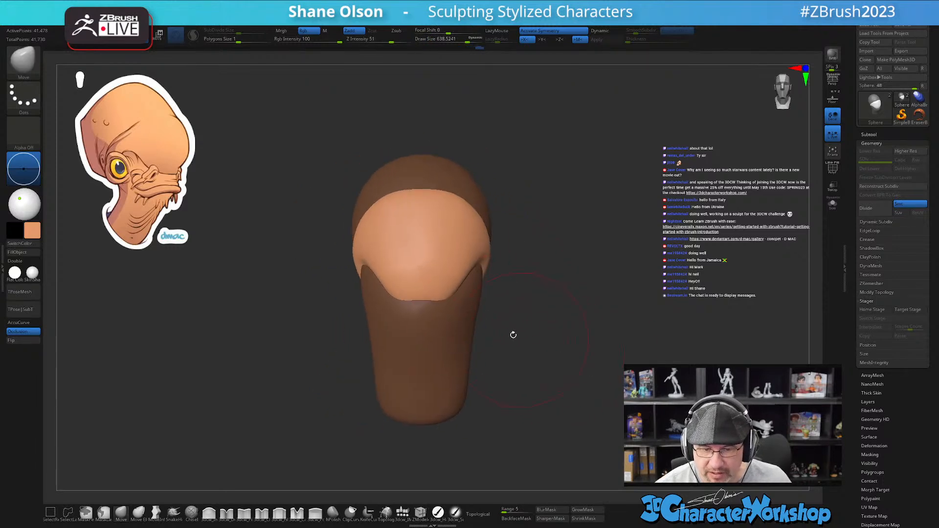
- Refine the middle sphere's lower front edge and upper side with the Move brush at draw size about 460
key("s")
left_click_drag(438, 277, 427, 284)
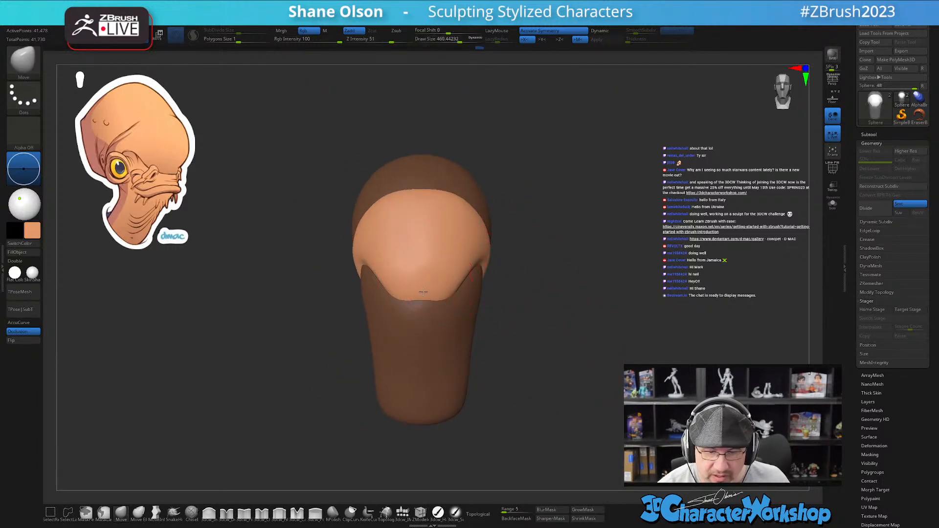
mouse_move(421, 294)
right_mouse_down()
mouse_move(425, 283)
mouse_move(416, 286)
right_mouse_up()
left_click_drag(416, 286, 419, 296)
right_click_drag(483, 333, 526, 352)
right_click_drag(450, 208, 422, 212)
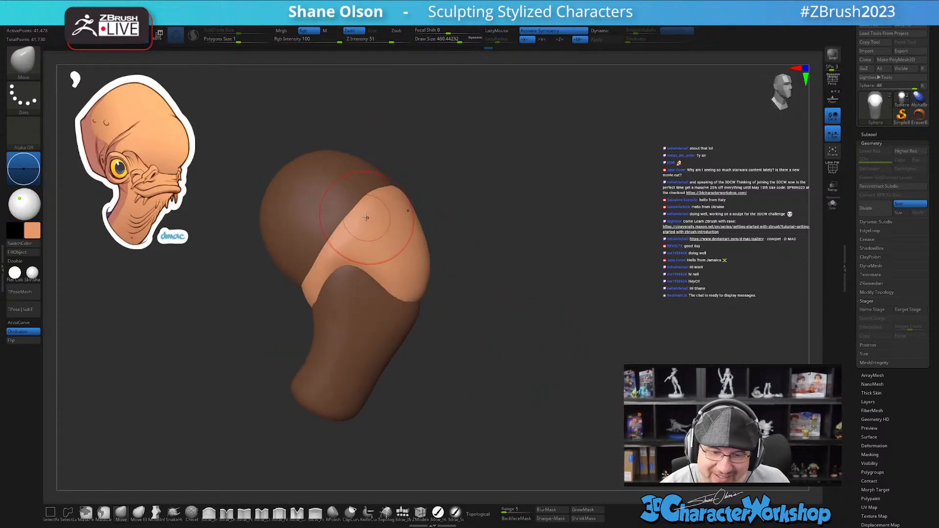
right_click_drag(488, 317, 579, 343)
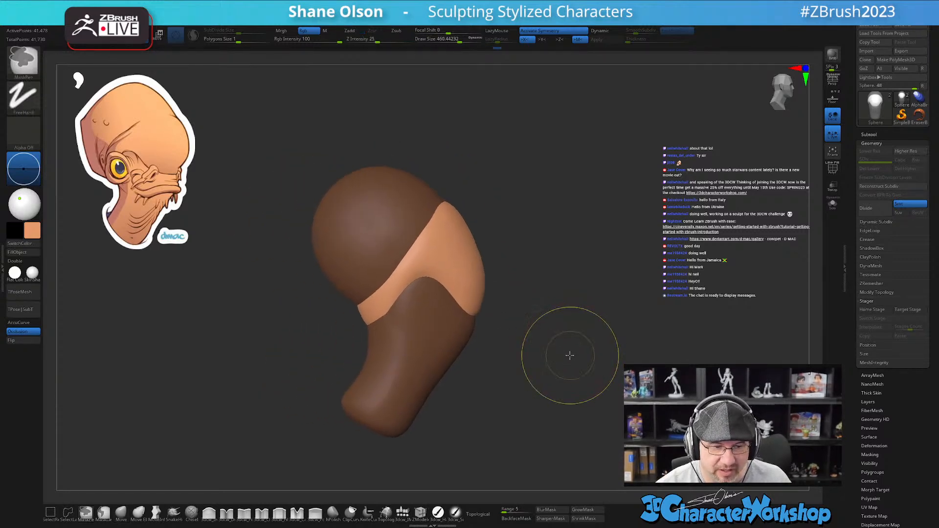
- Invert the mask onto the middle sphere and adjust the back of the cranium with the Move brush at draw size about 516
left_click(570, 355, "ctrl")
key("s")
left_click_drag(320, 204, 319, 208)
right_click_drag(571, 283, 573, 315, "alt")
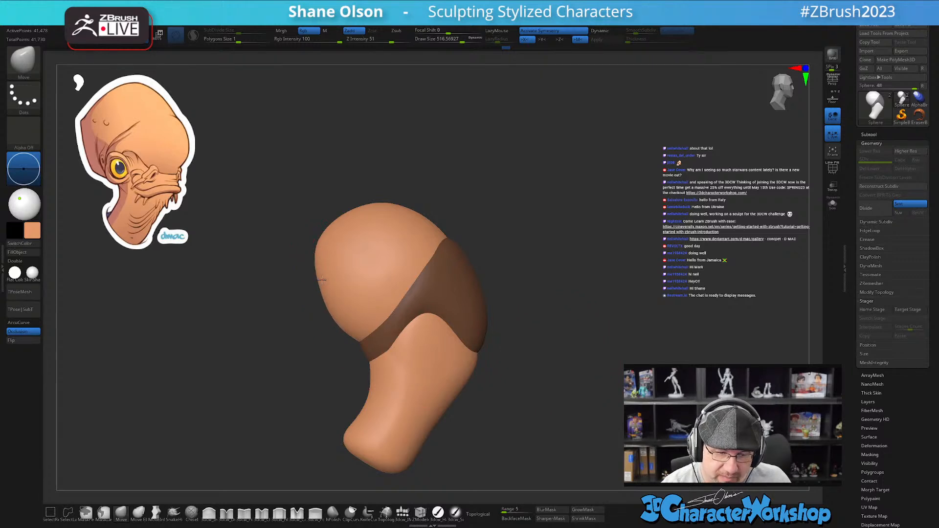
mouse_move(555, 331)
right_mouse_down()
mouse_move(536, 352)
mouse_move(549, 350)
right_mouse_up()
left_click_drag(334, 282, 335, 282)
- Shape the crown and rear of the cranium so its back tapers down toward the neck
key("s")
left_click_drag(401, 206, 354, 209)
left_click_drag(324, 237, 318, 235)
mouse_move(535, 326)
right_mouse_down()
mouse_move(590, 351)
mouse_move(609, 329)
mouse_move(560, 337)
mouse_move(576, 331)
mouse_move(591, 383)
mouse_move(606, 359)
right_mouse_up()
key("s")
left_click_drag(605, 374, 604, 374)
right_click_drag(474, 279, 487, 245, "alt")
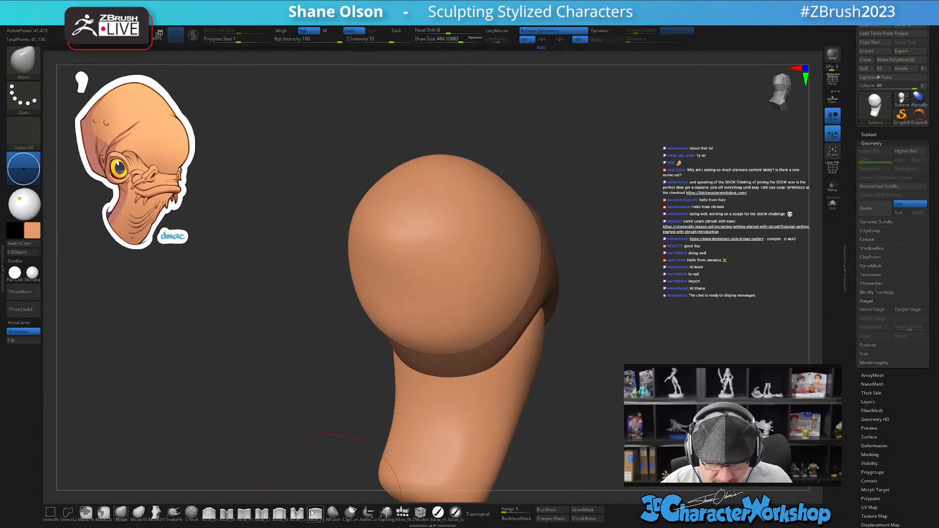
- Pinch a horizontal ridge across the upper back of the cranium with the Pinch brush at draw size about 344 and Z Intensity 8
left_click(227, 513)
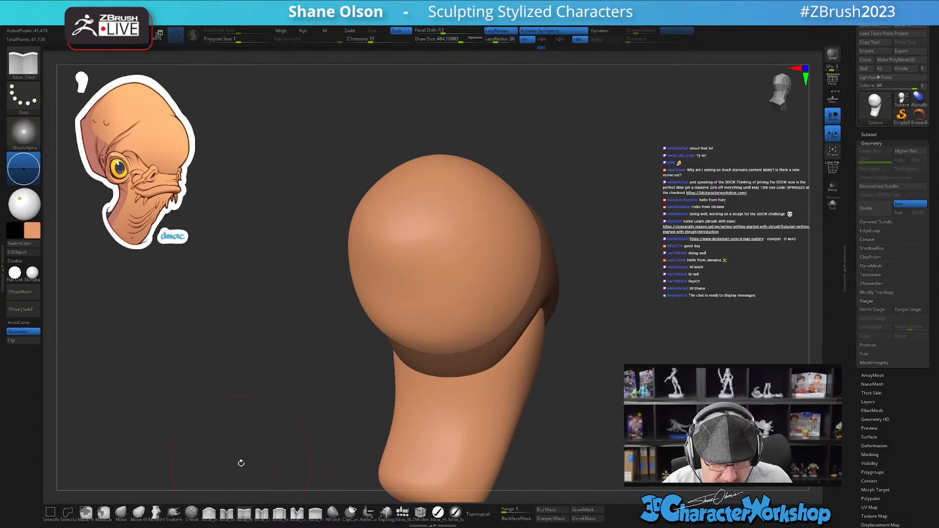
key("s")
left_click_drag(236, 466, 235, 466)
right_click_drag(239, 405, 241, 379, "alt")
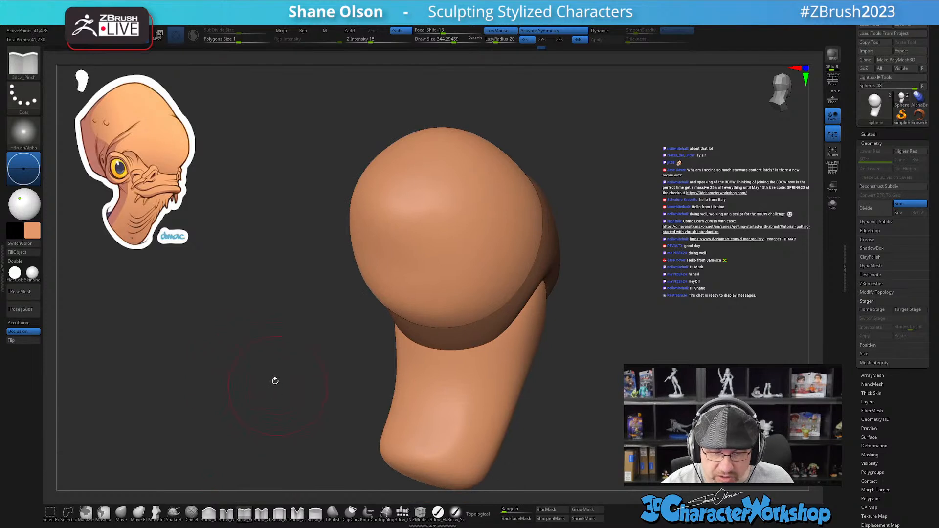
left_click_drag(370, 39, 362, 39)
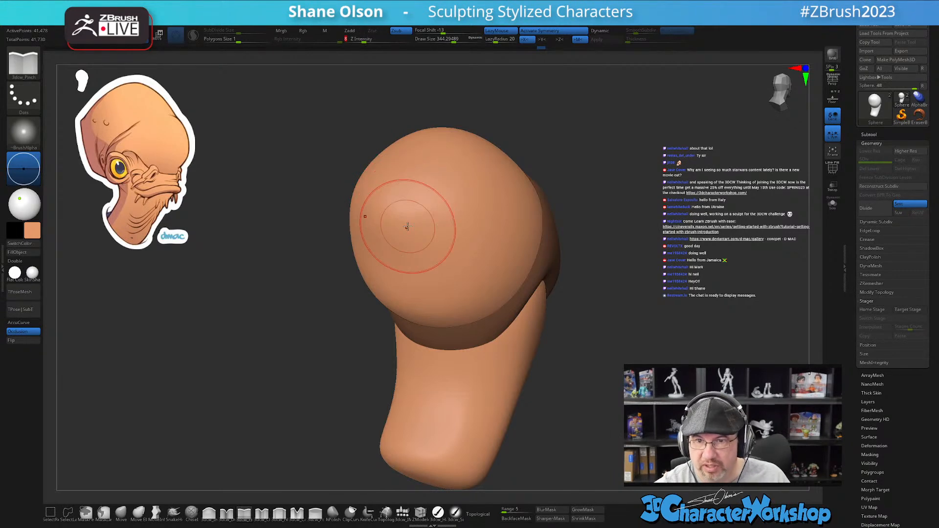
left_click_drag(384, 203, 392, 205)
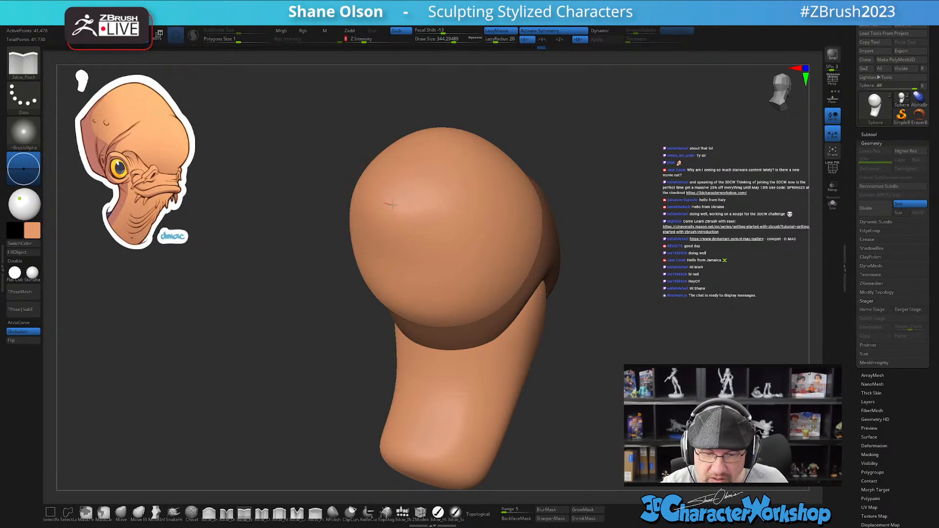
left_click_drag(451, 222, 469, 229)
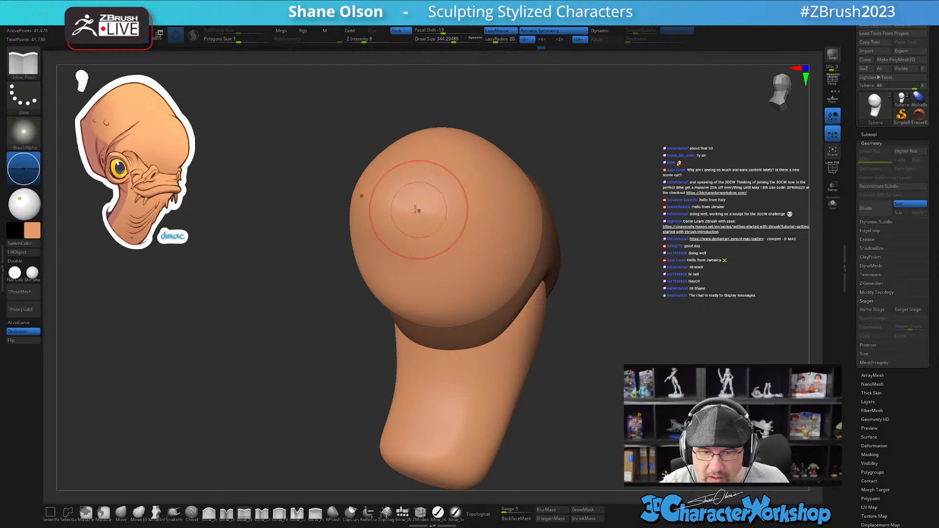
left_click_drag(382, 200, 411, 210)
mouse_move(612, 288)
left_mouse_down()
mouse_move(642, 343)
mouse_move(446, 256)
left_mouse_up()
left_click_drag(387, 205, 397, 207)
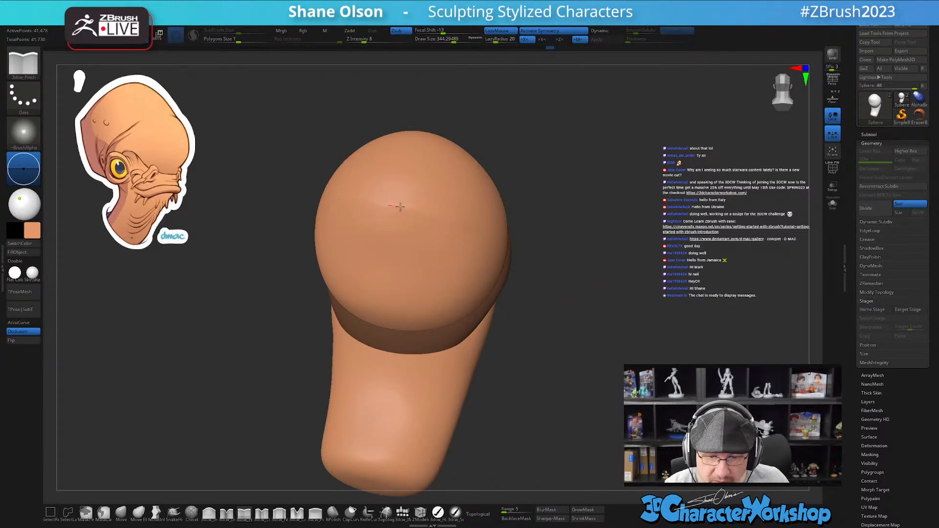
- Smooth the cranium's surfaces above and below the pinched ridge into flatter planes
left_click_drag(609, 333, 576, 331)
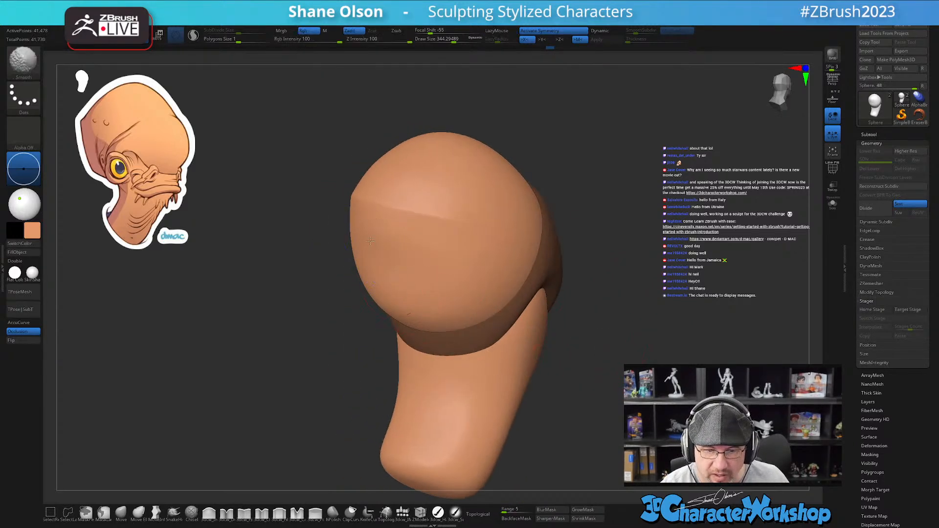
right_click_drag(439, 187, 428, 179)
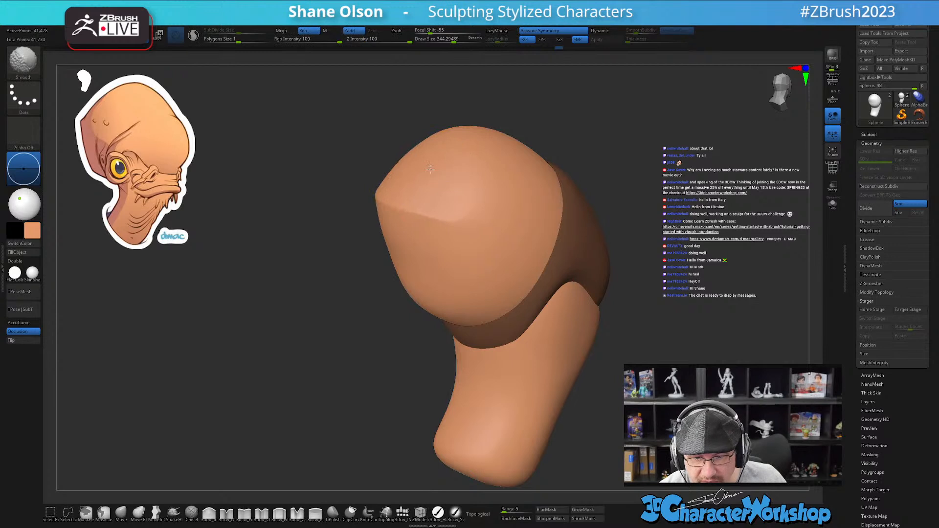
left_click_drag(670, 323, 648, 321)
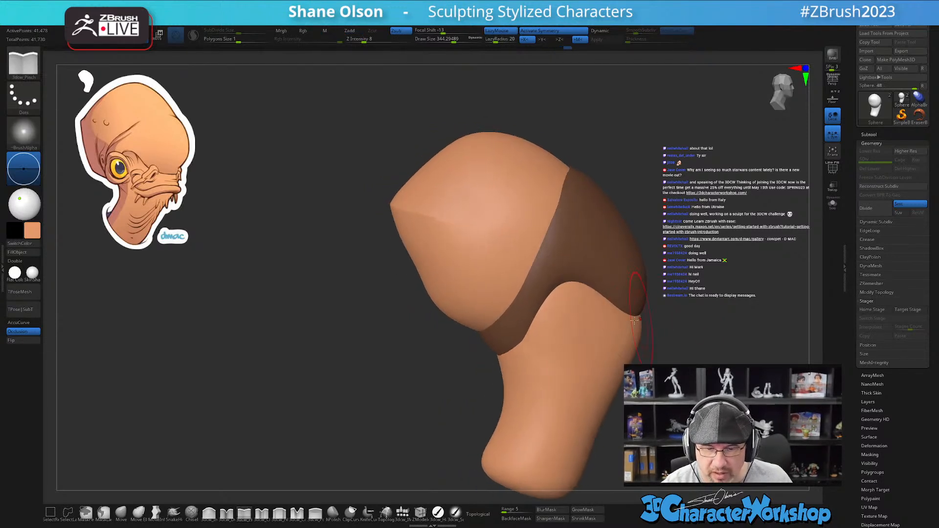
left_click_drag(433, 287, 427, 275, "shift")
left_click_drag(460, 318, 503, 367, "shift")
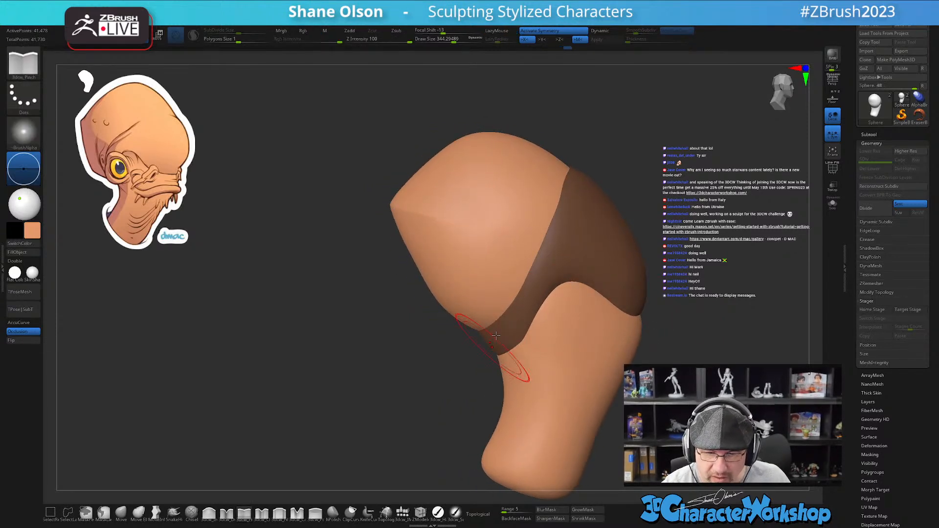
- Refine the cranium's rear contour below the ridge with the Move brush at draw size about 371 and clear the mask
left_click(126, 513)
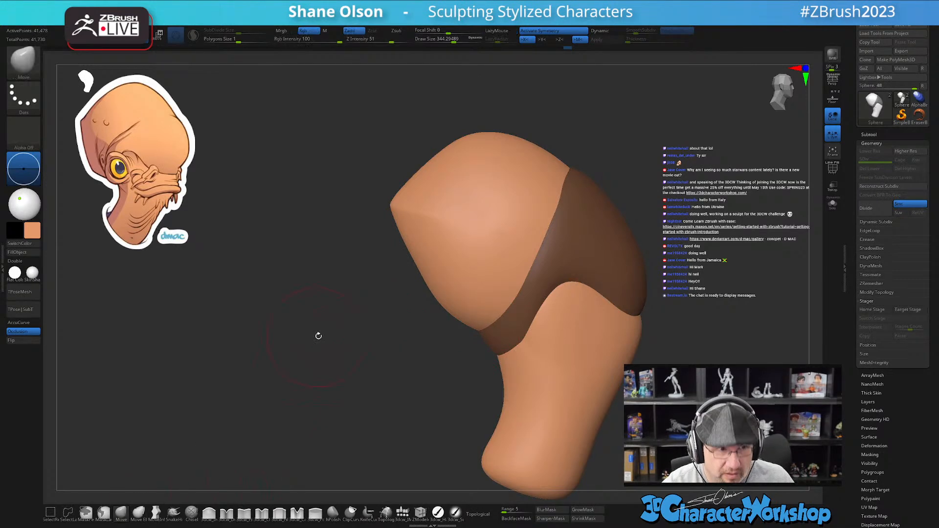
left_click_drag(306, 345, 336, 333)
key("s")
left_click_drag(412, 272, 413, 270)
mouse_move(685, 401)
left_mouse_down()
mouse_move(636, 401)
mouse_move(650, 386)
mouse_move(626, 396)
mouse_move(651, 411)
mouse_move(700, 397)
mouse_move(614, 394)
mouse_move(625, 392)
mouse_move(595, 373)
mouse_move(612, 380)
mouse_move(584, 320)
left_mouse_up()
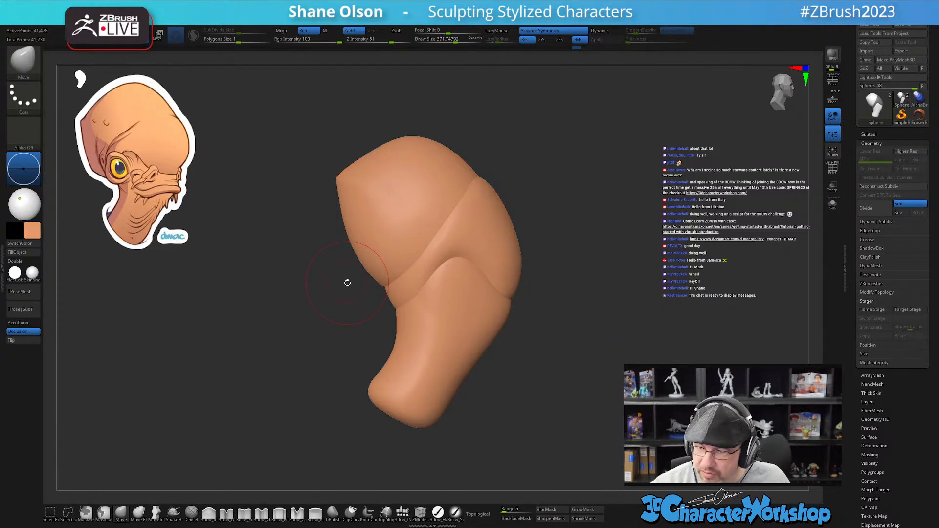
mouse_move(549, 363)
left_mouse_down()
mouse_move(568, 354)
mouse_move(541, 350)
mouse_move(568, 335)
left_mouse_up()
- Mask everything except the cranium and adjust its lower rear edge with the Move brush
key("w")
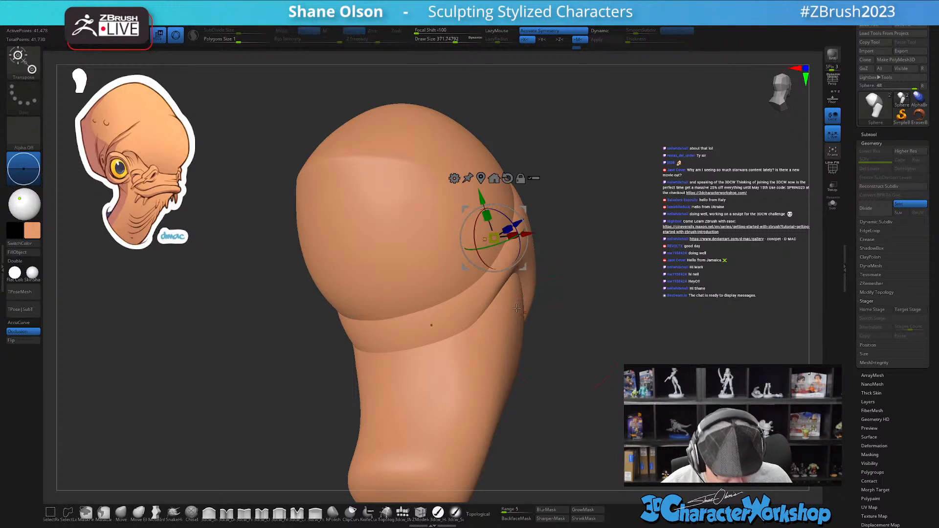
left_click(404, 267, "ctrl")
key("q")
left_click_drag(556, 380, 581, 361)
mouse_move(454, 309)
left_mouse_down()
mouse_move(494, 284)
mouse_move(433, 254)
mouse_move(474, 265)
left_mouse_up()
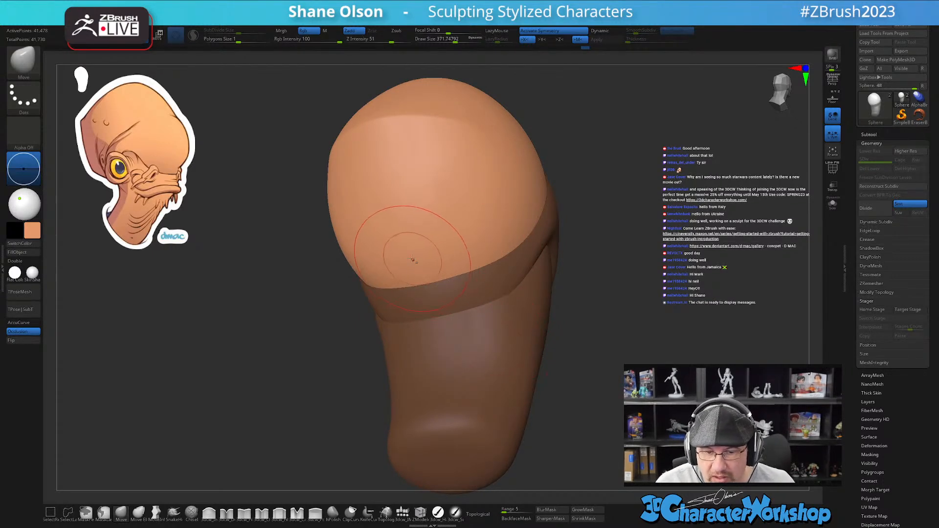
key("ctrl")
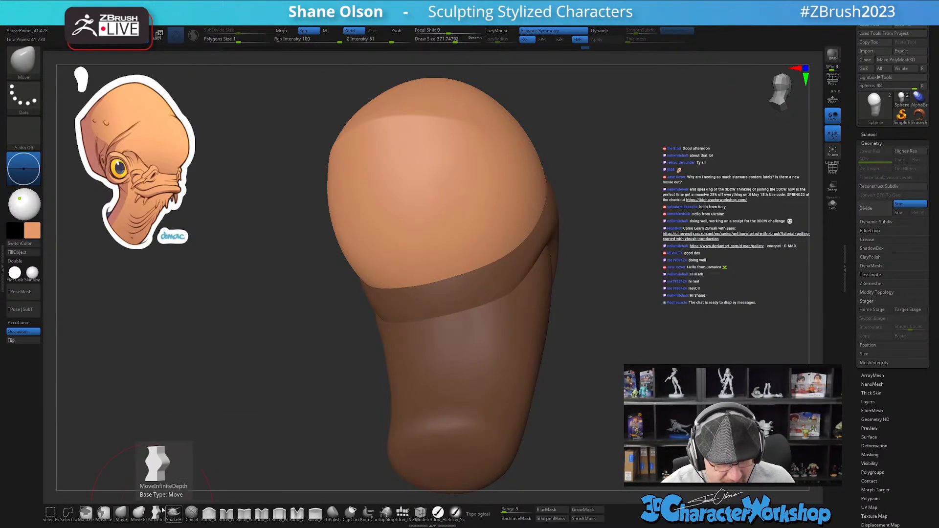
- Pinch the cranium's lower rear edge into a crisper ridge with the Pinch brush at draw size about 371 and Z Intensity 8
left_click(244, 514)
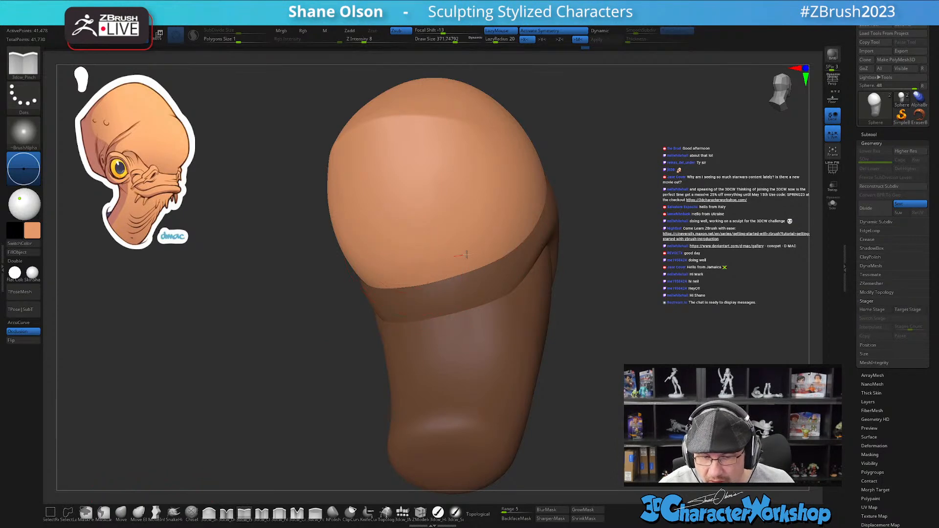
left_click_drag(606, 318, 607, 325)
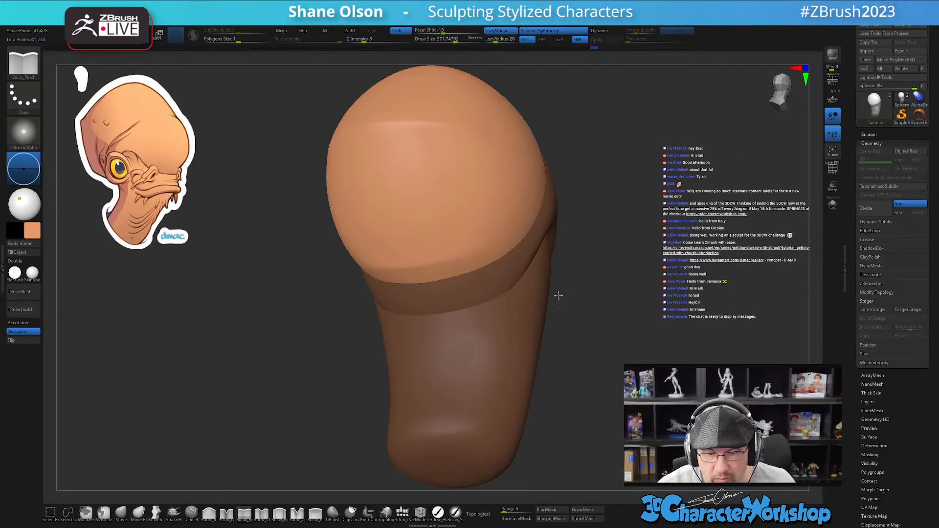
left_click_drag(560, 294, 538, 292)
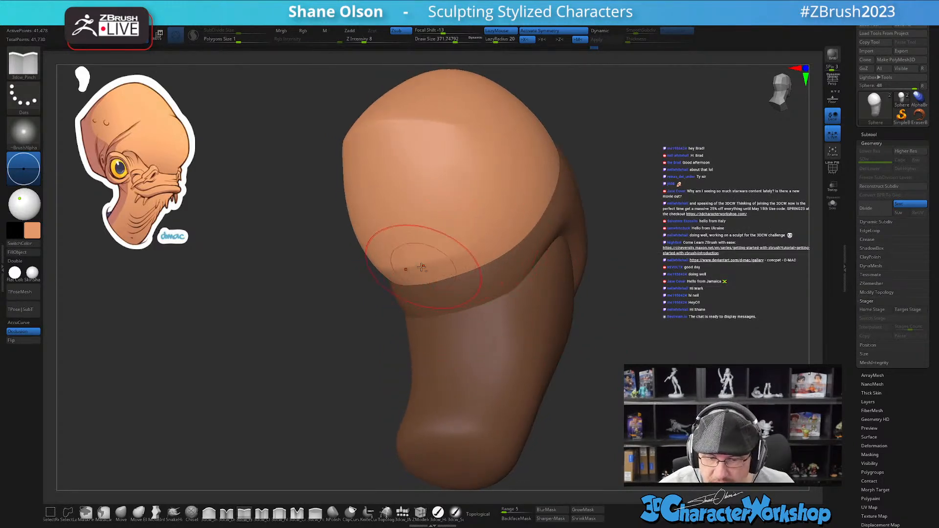
mouse_move(467, 257)
right_mouse_down()
mouse_move(425, 255)
mouse_move(465, 257)
right_mouse_up()
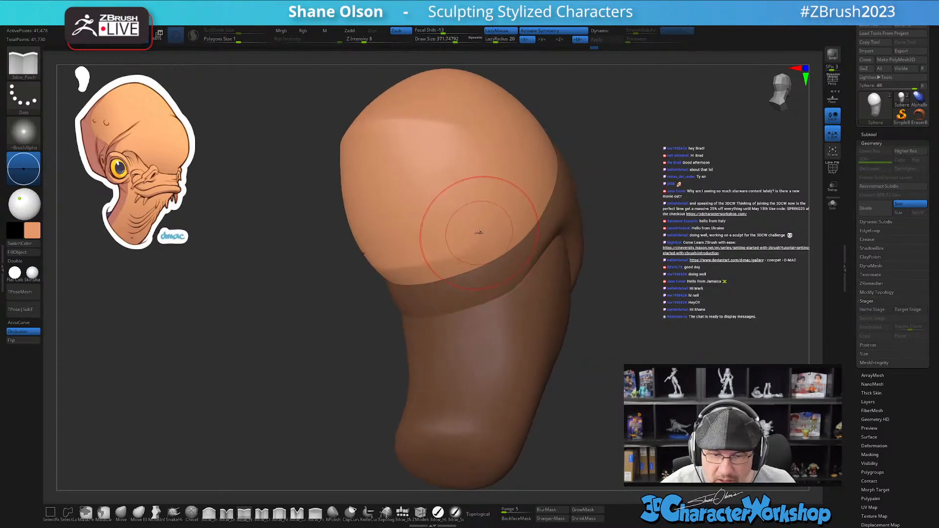
key("ctrl")
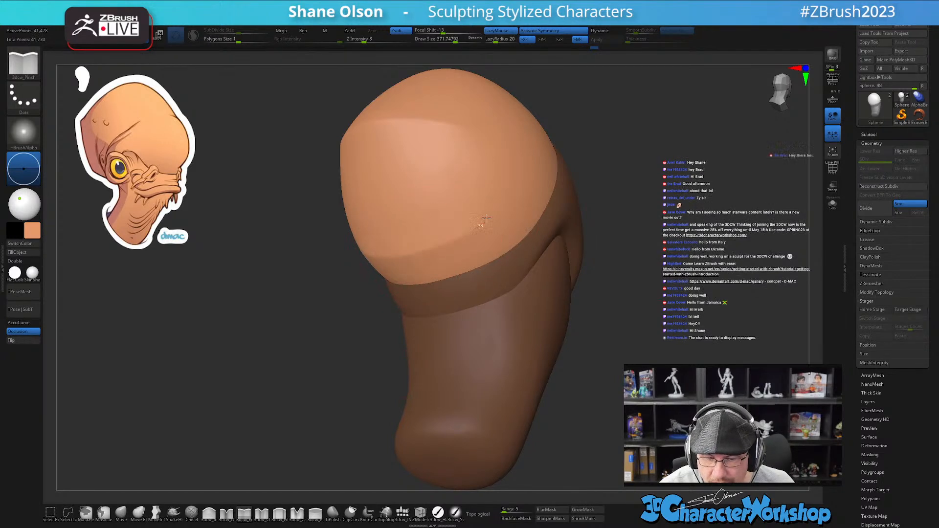
mouse_move(498, 270)
right_mouse_down()
mouse_move(493, 235)
mouse_move(546, 238)
mouse_move(547, 264)
mouse_move(549, 234)
right_mouse_up()
- Smooth the cranium's rear plane and the area around its lower ridge and clear the mask
key("shift")
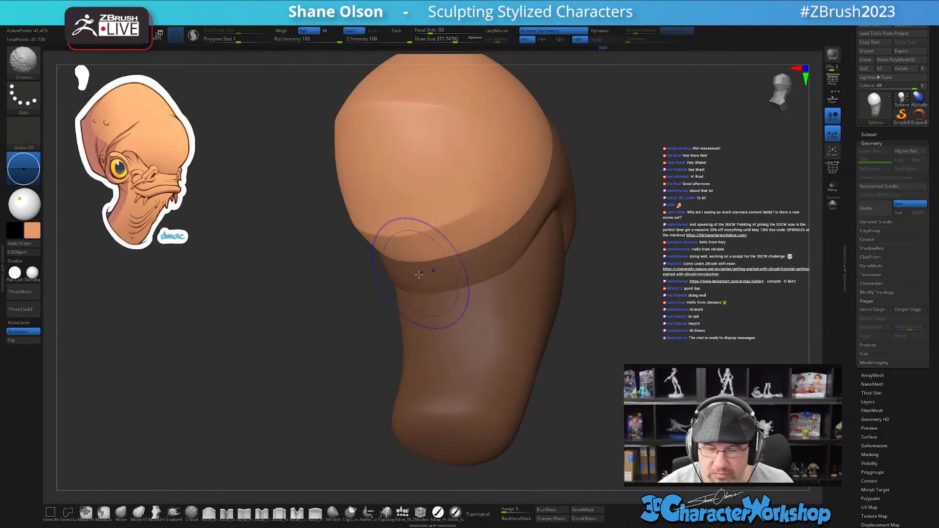
right_click_drag(634, 275, 596, 380)
key("shift")
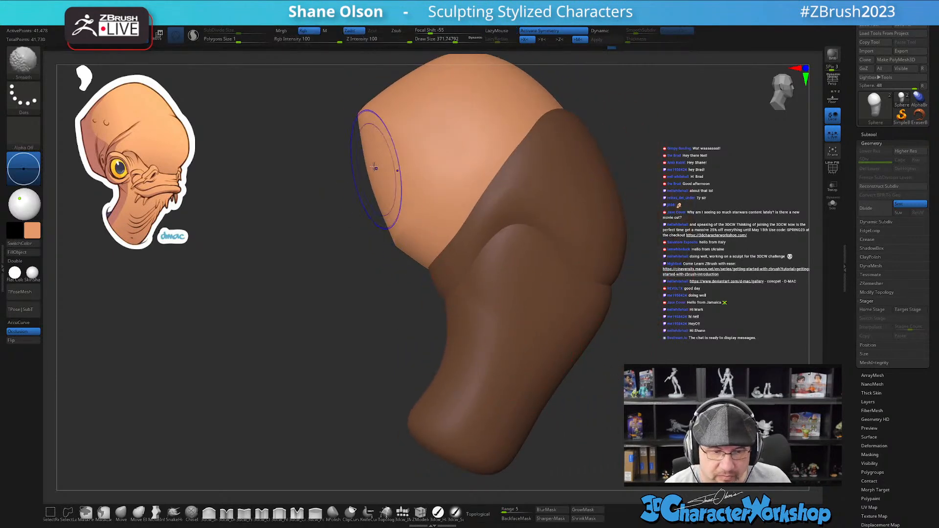
left_click_drag(375, 171, 393, 218, "shift")
mouse_move(607, 337)
right_mouse_down("ctrl")
mouse_move(614, 356)
mouse_move(587, 372)
mouse_move(606, 368)
right_mouse_up("ctrl")
key("ctrl")
left_click_drag(606, 368, 604, 366, "ctrl")
right_click_drag(604, 366, 581, 405, "alt")
mouse_move(581, 405)
right_mouse_down()
mouse_move(566, 396)
mouse_move(605, 390)
mouse_move(592, 396)
right_mouse_up()
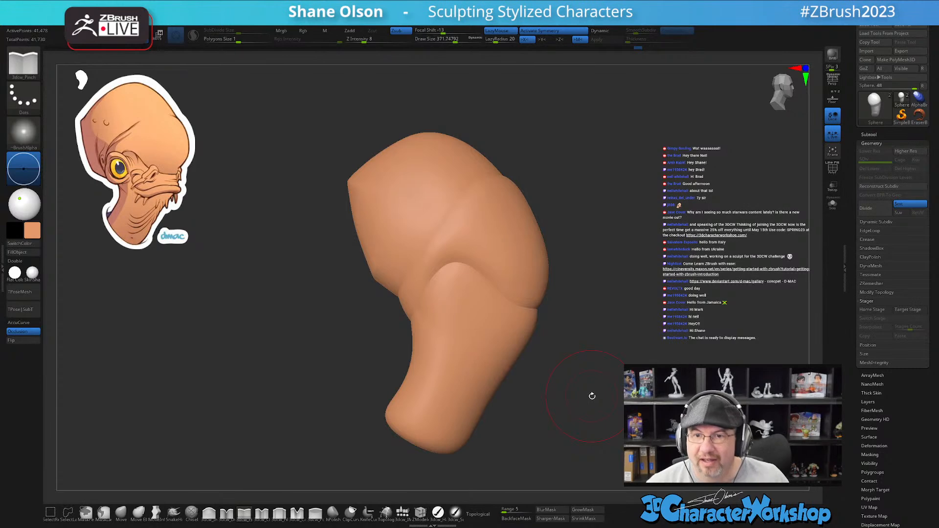
mouse_move(652, 215)
right_mouse_down()
mouse_move(627, 262)
mouse_move(662, 235)
mouse_move(651, 230)
right_mouse_up()
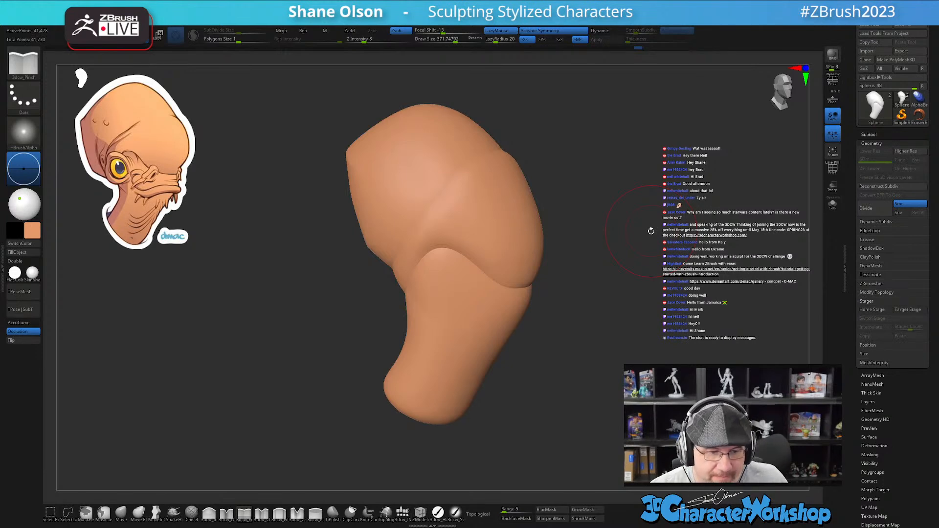
right_click_drag(608, 277, 585, 304)
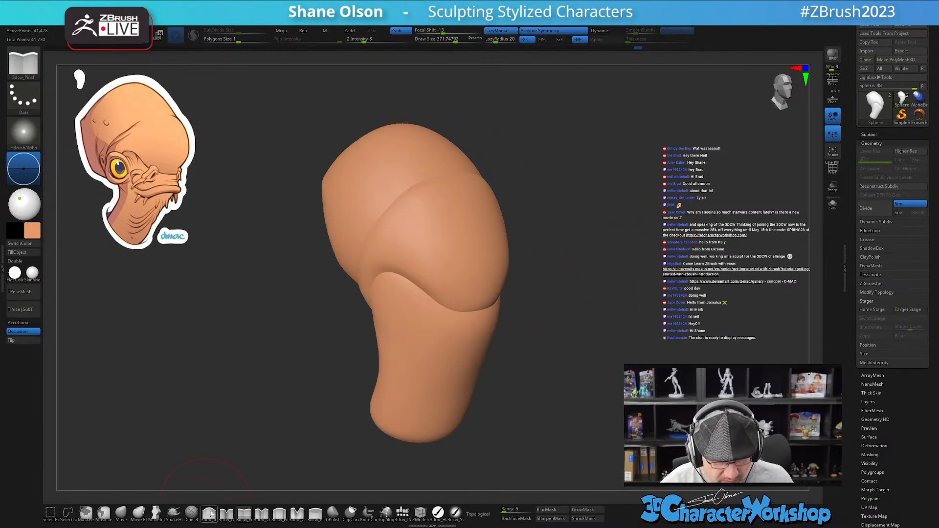
- Inflate the rounded front head form with the Inflate brush at draw sizes of about 620 and 525 and Z Intensity 5
key("b")
key("i")
key("n")
key("s")
left_click(562, 238)
left_click_drag(559, 230, 442, 224)
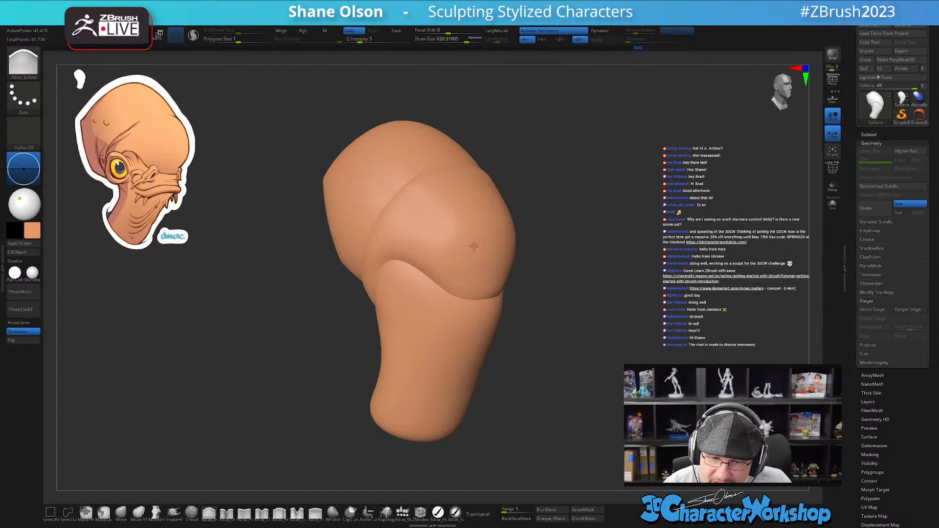
mouse_move(583, 287)
left_mouse_down()
mouse_move(579, 263)
mouse_move(589, 271)
mouse_move(518, 247)
mouse_move(535, 199)
mouse_move(509, 214)
left_mouse_up()
key("s")
mouse_move(552, 248)
left_mouse_down()
mouse_move(488, 216)
mouse_move(452, 220)
mouse_move(498, 255)
left_mouse_up()
left_click_drag(606, 335, 583, 328)
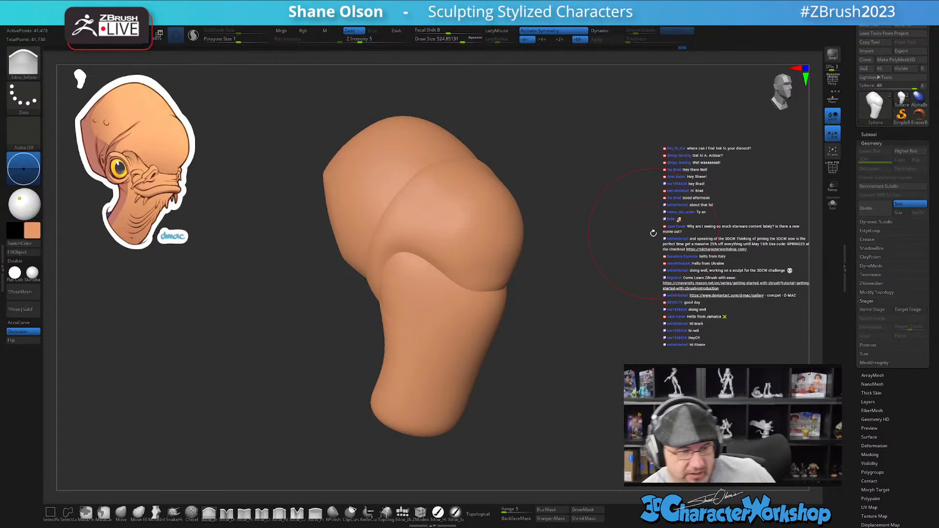
left_click_drag(614, 251, 566, 273, "alt")
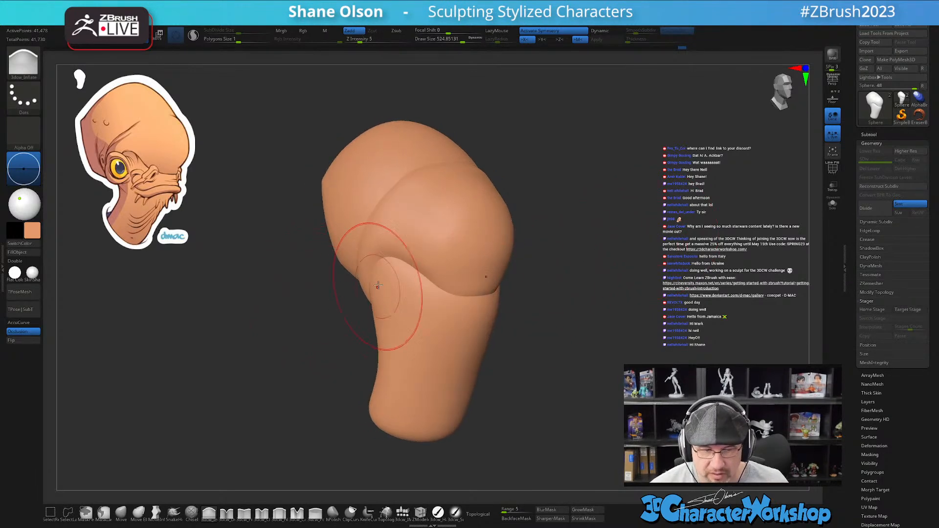
- Refine the upper neck beneath the head form with the Inflate brush, reducing the draw size from about 371 to 299 and 257
mouse_move(614, 298)
left_mouse_down()
mouse_move(618, 311)
mouse_move(584, 322)
left_mouse_up()
key("s")
left_click_drag(289, 316, 267, 315)
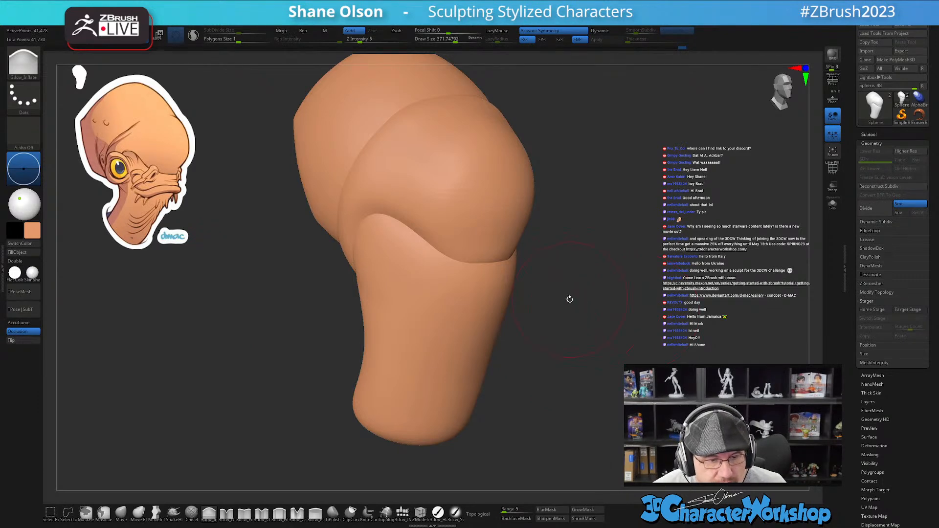
key("s")
left_click_drag(231, 282, 225, 282)
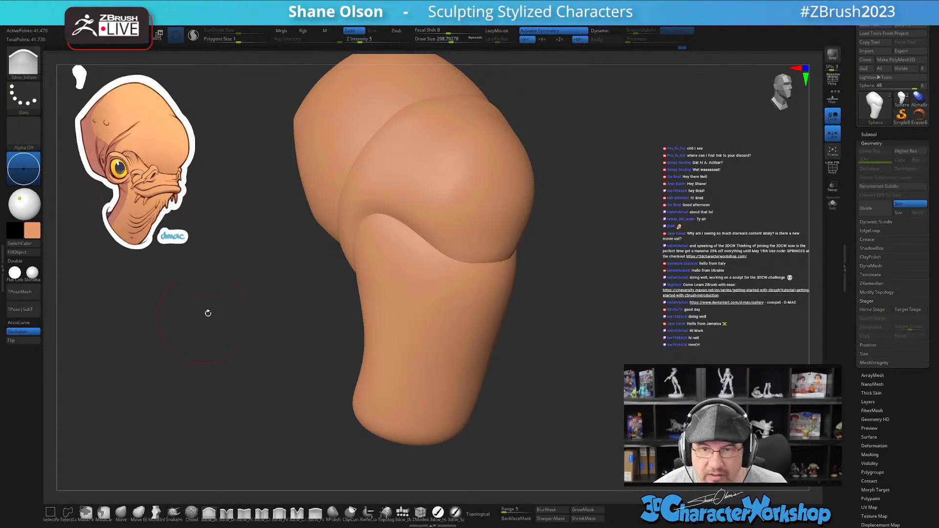
left_click_drag(213, 308, 228, 310, "alt")
key("s")
left_click_drag(165, 214, 163, 214)
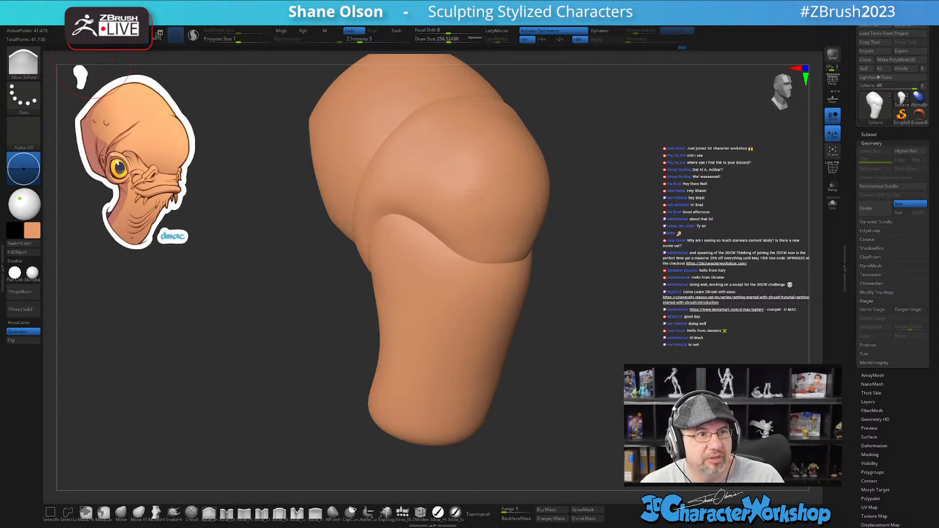
- Switch to Discord, look through the channel list of the 3D Character Workshop server, and return to ZBrush
left_click_drag(0, 244, 462, 72)
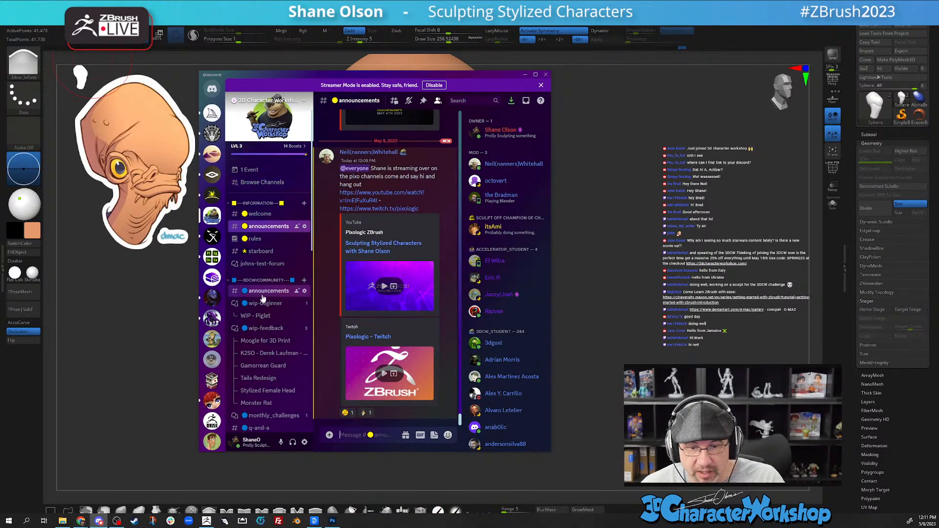
scroll(259, 243, "down", 3)
scroll(259, 244, "down", 1)
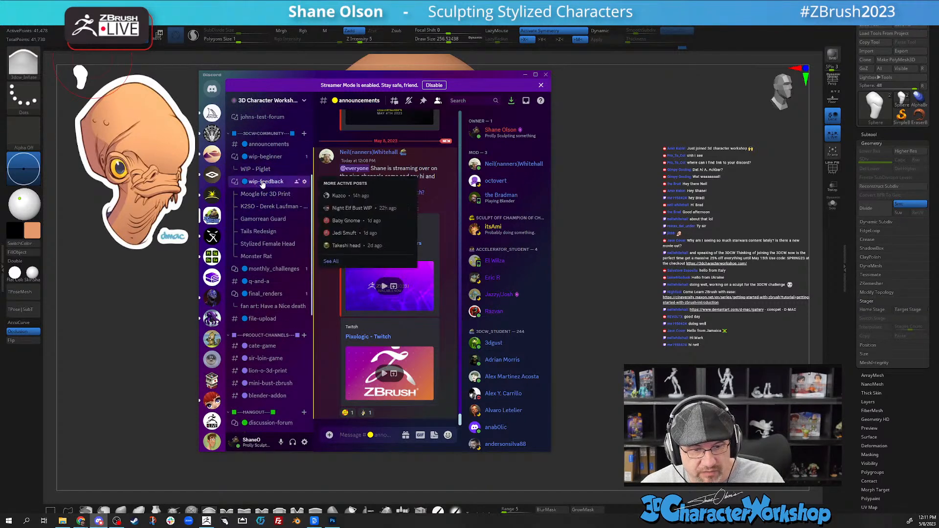
scroll(268, 264, "down", 1)
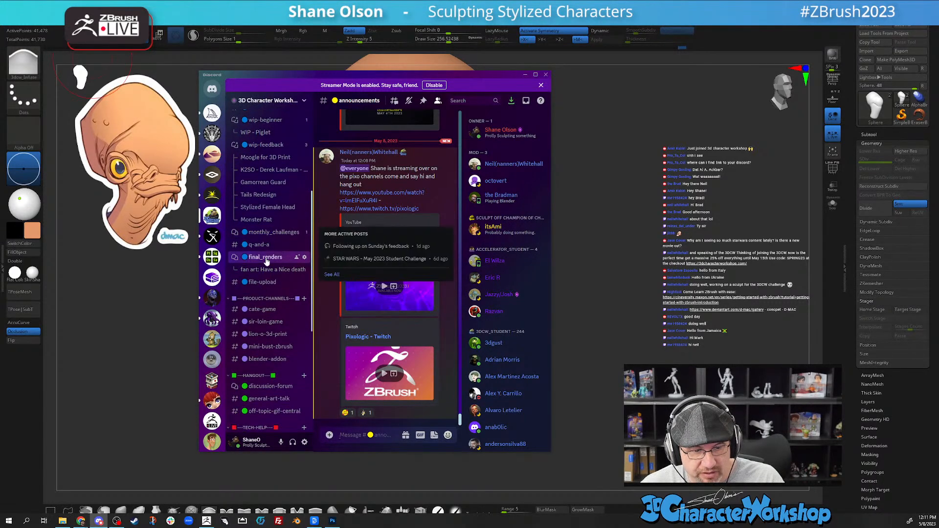
scroll(271, 249, "up", 1)
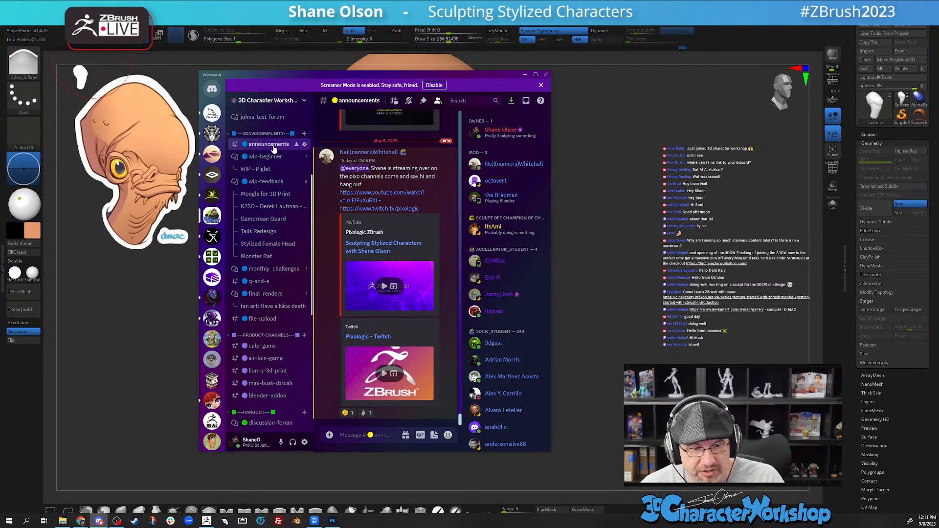
scroll(269, 264, "down", 4)
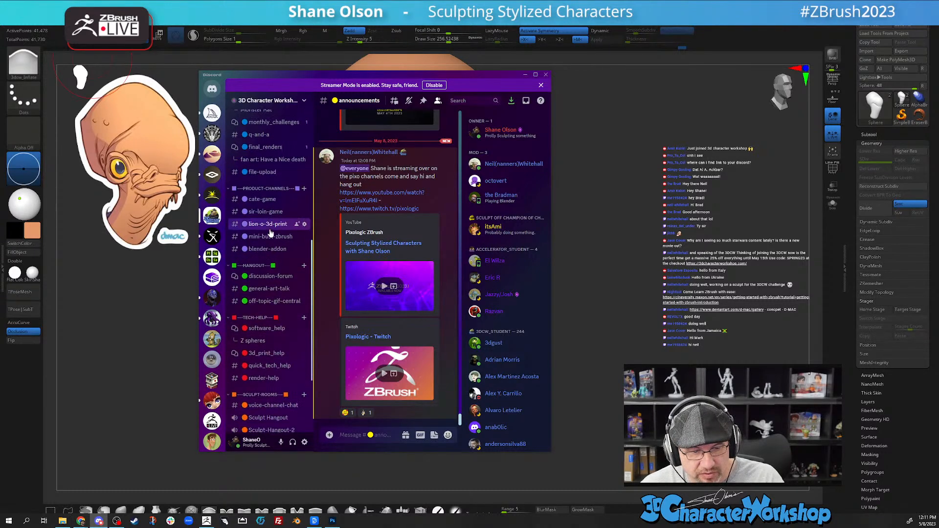
scroll(264, 274, "down", 2)
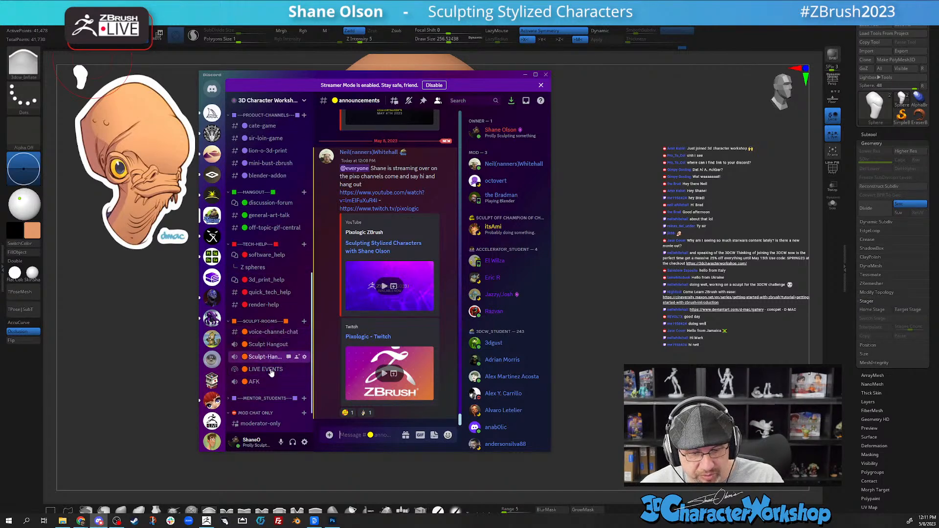
left_click_drag(465, 74, 322, 0)
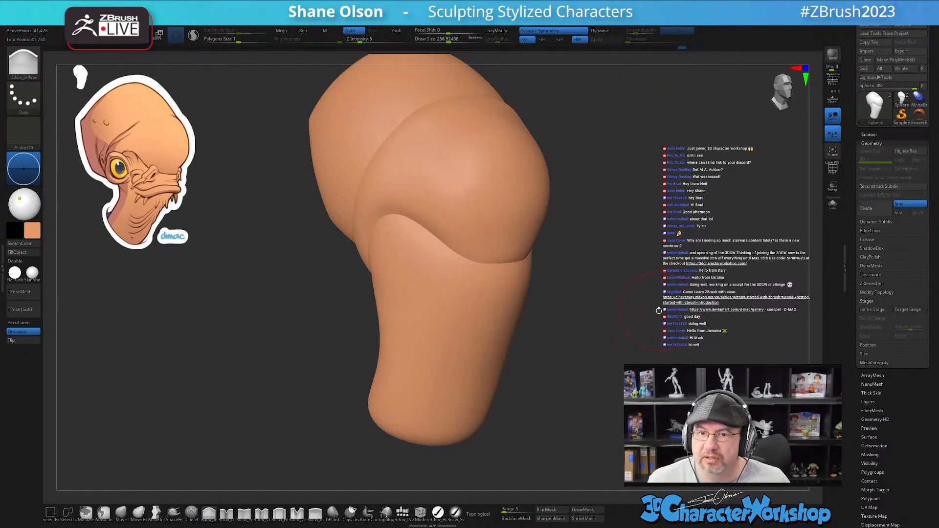
- Insert a QuadSphere-2 on the neck's centreline just below the front head form, using the insert primitives brush at draw size about 197
left_click_drag(640, 311, 611, 301)
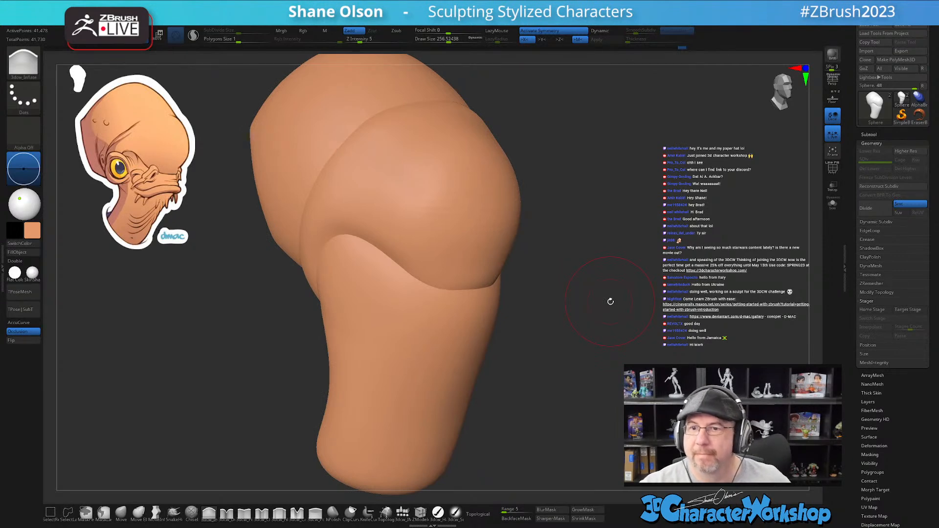
left_click_drag(585, 337, 578, 321)
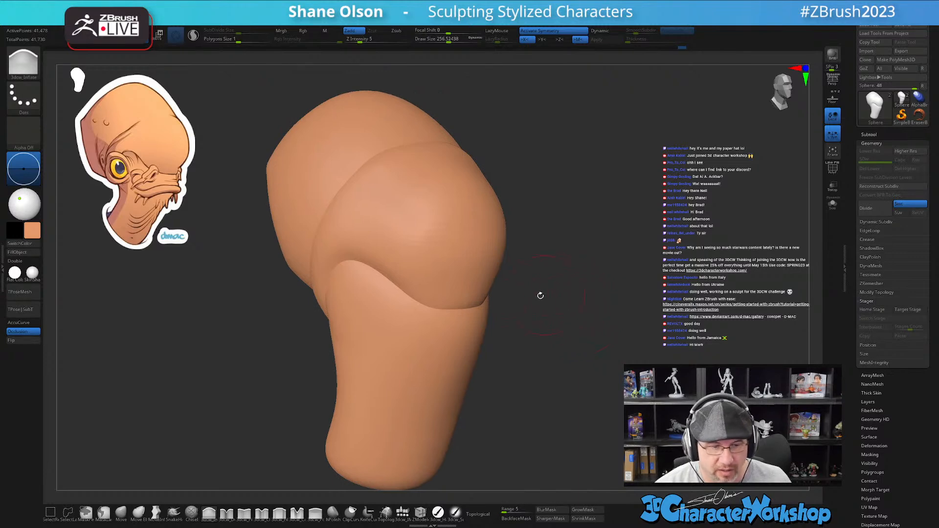
mouse_move(516, 308)
left_mouse_down()
mouse_move(528, 280)
mouse_move(529, 288)
left_mouse_up()
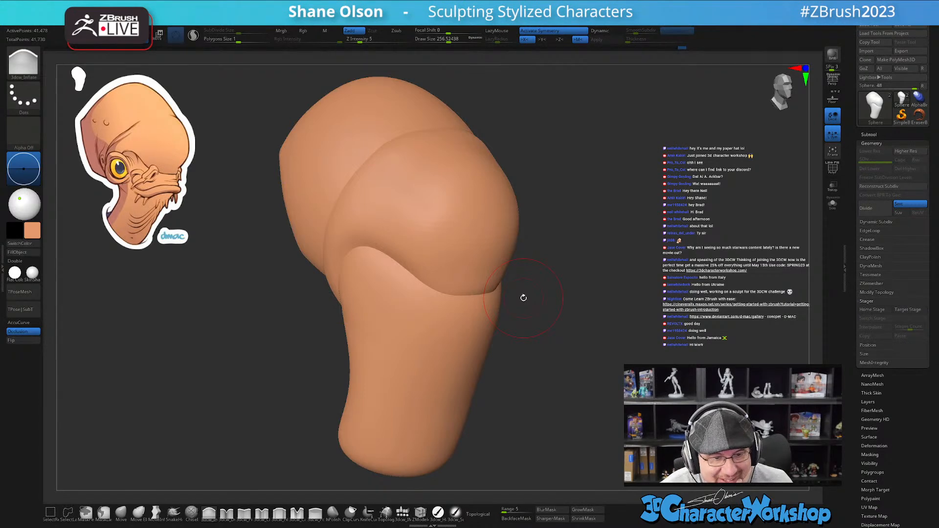
mouse_move(497, 331)
left_mouse_down()
mouse_move(526, 328)
mouse_move(526, 336)
left_mouse_up()
key("s")
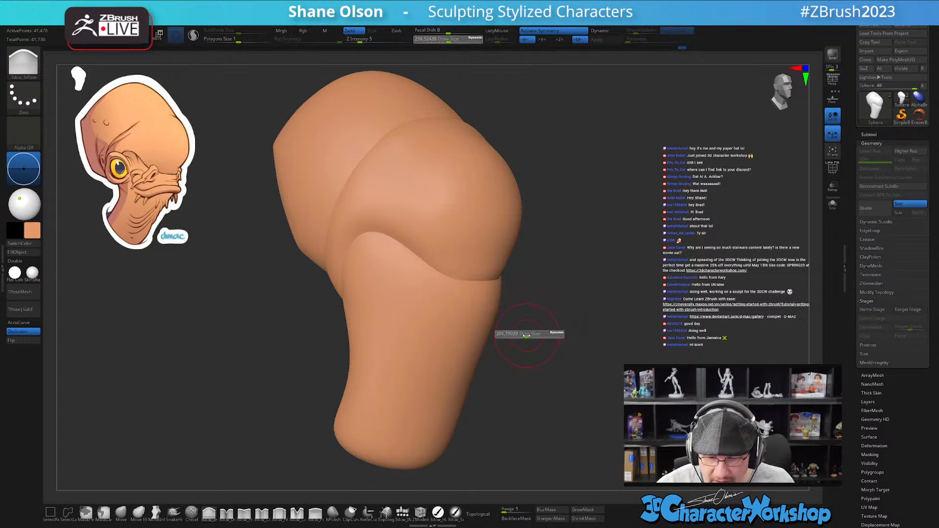
left_click(402, 511)
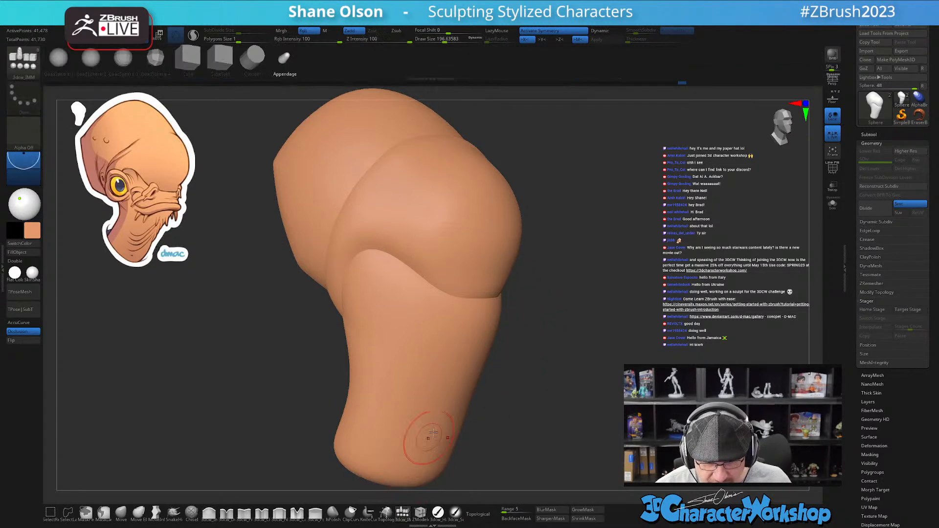
mouse_move(592, 362)
left_mouse_down()
mouse_move(582, 365)
mouse_move(599, 364)
left_mouse_up()
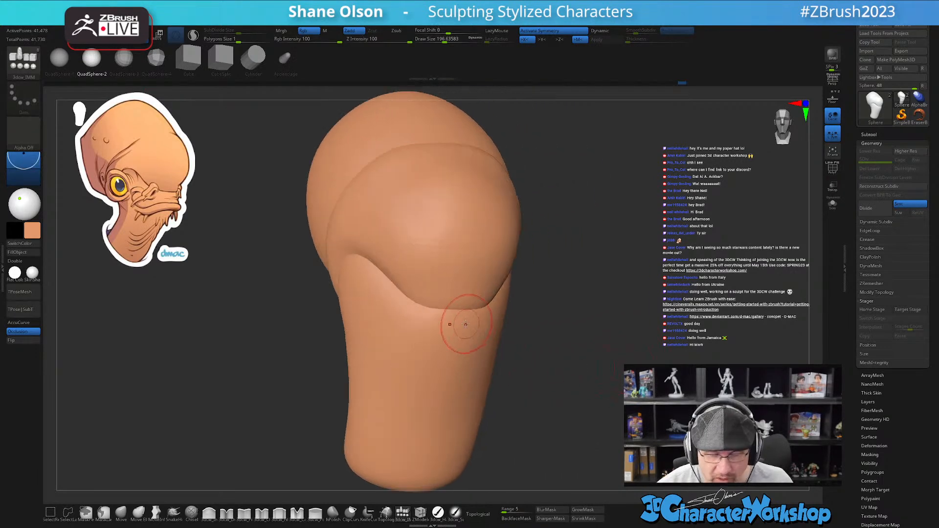
left_click_drag(463, 325, 451, 352)
left_click_drag(580, 386, 575, 382)
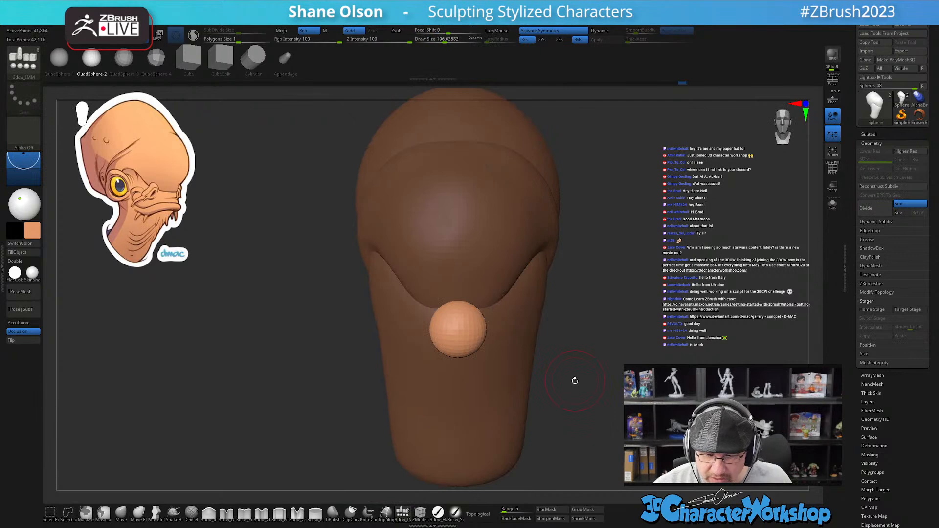
- Move the inserted sphere forward and slightly up so it protrudes from the neck below the head form
key("w")
left_click_drag(552, 368, 541, 337)
left_click_drag(463, 314, 459, 309)
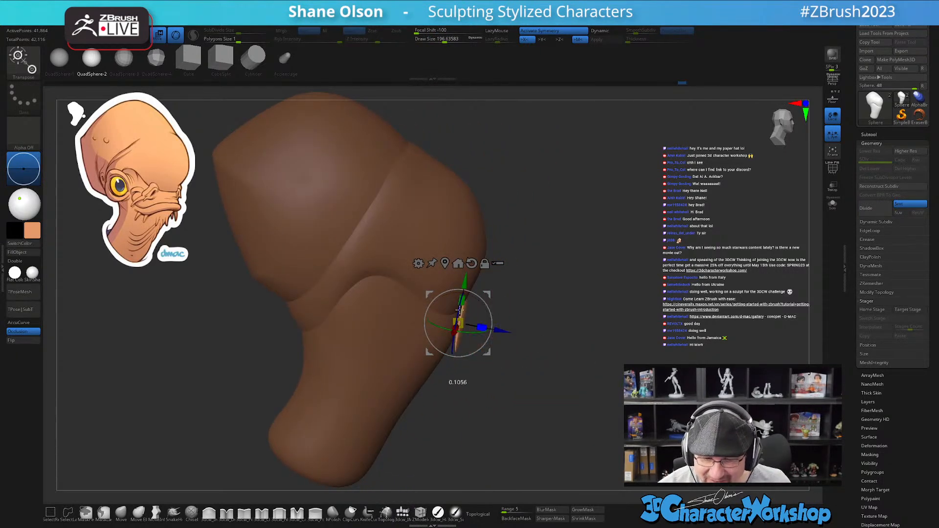
left_click_drag(529, 377, 579, 398)
key("q")
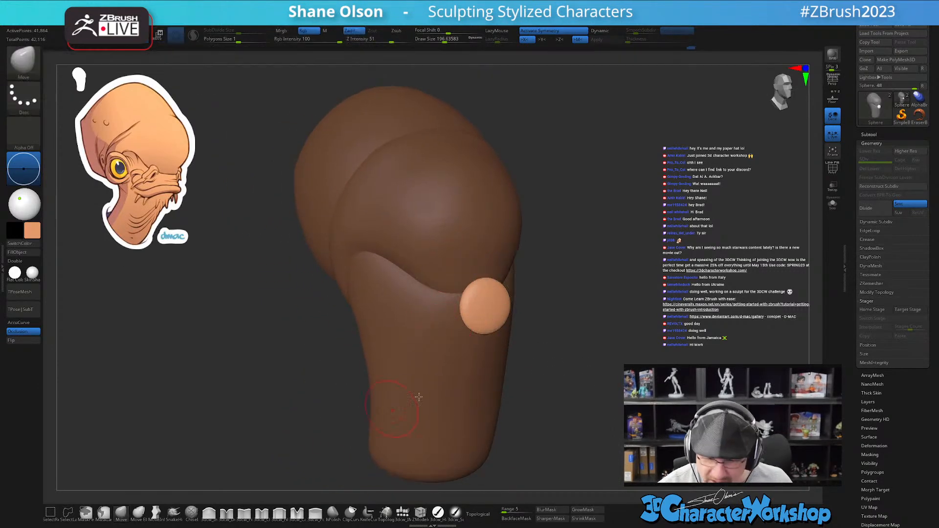
- Stretch the sphere sideways into a wide curved mouth form with the Move brush at draw size about 386, and display the polyframe
key("s")
left_click_drag(566, 343, 562, 358)
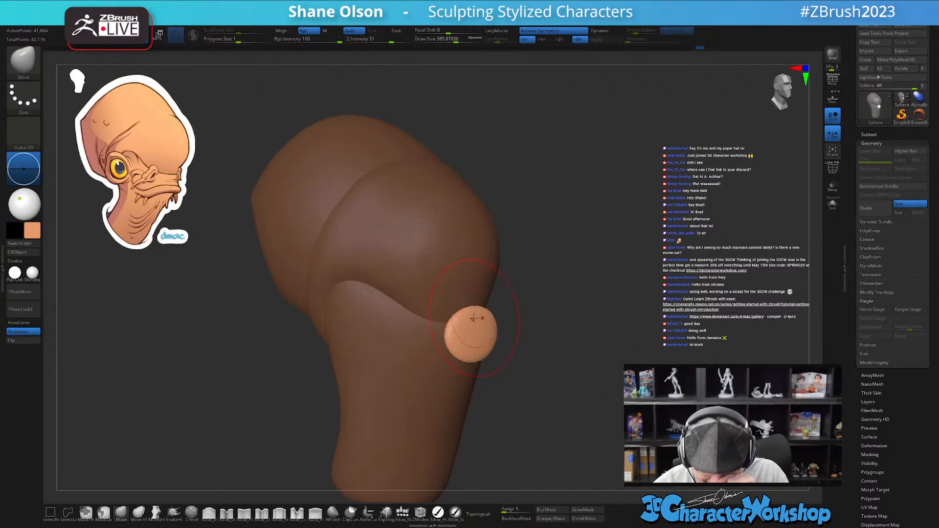
mouse_move(448, 324)
left_mouse_down()
mouse_move(440, 313)
mouse_move(449, 289)
mouse_move(464, 323)
mouse_move(424, 329)
left_mouse_up()
right_click_drag(467, 356, 439, 350)
left_click_drag(467, 364, 466, 357)
right_click_drag(446, 364, 442, 337)
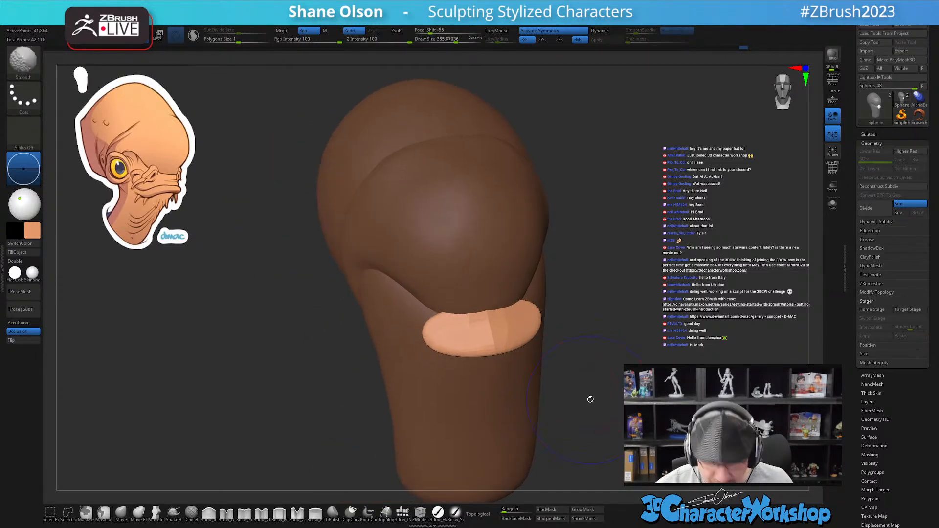
key("shift+f")
right_click_drag(616, 403, 622, 403)
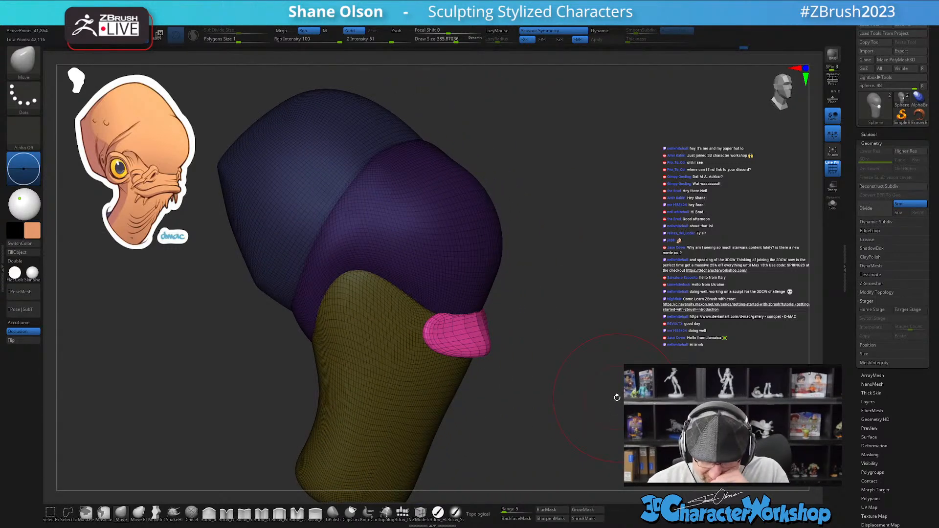
- Try retessellating the whole model at a polygon size of 0.78589 and at 0.50164, and undo the remeshing
right_click_drag(546, 337, 597, 309)
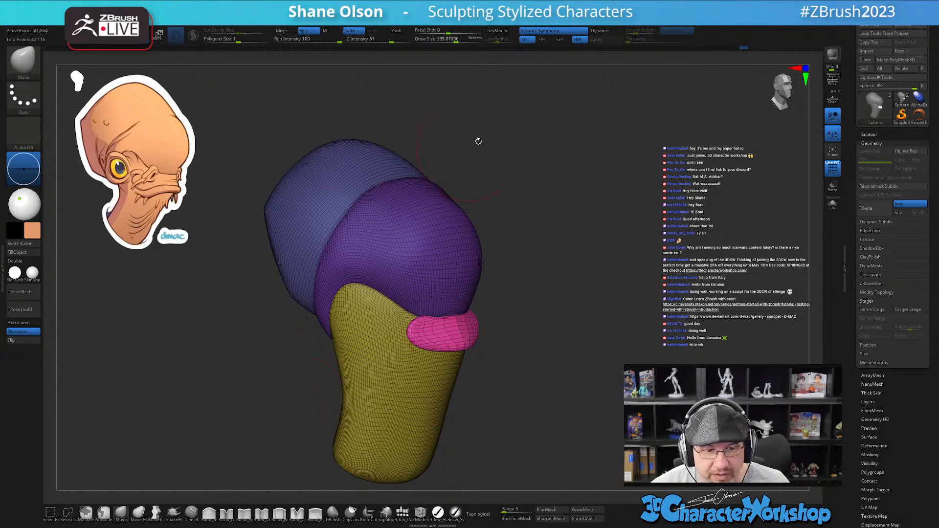
right_click_drag(490, 144, 499, 142)
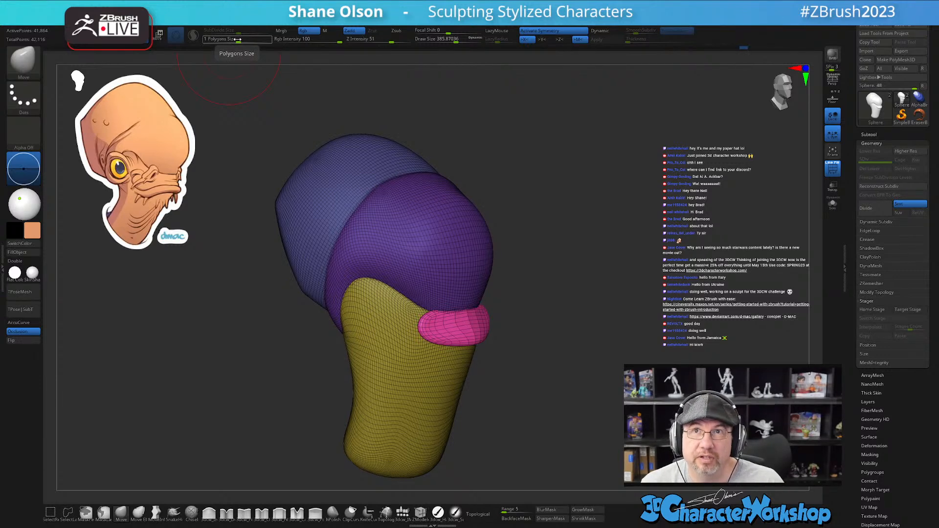
left_click_drag(237, 39, 237, 39)
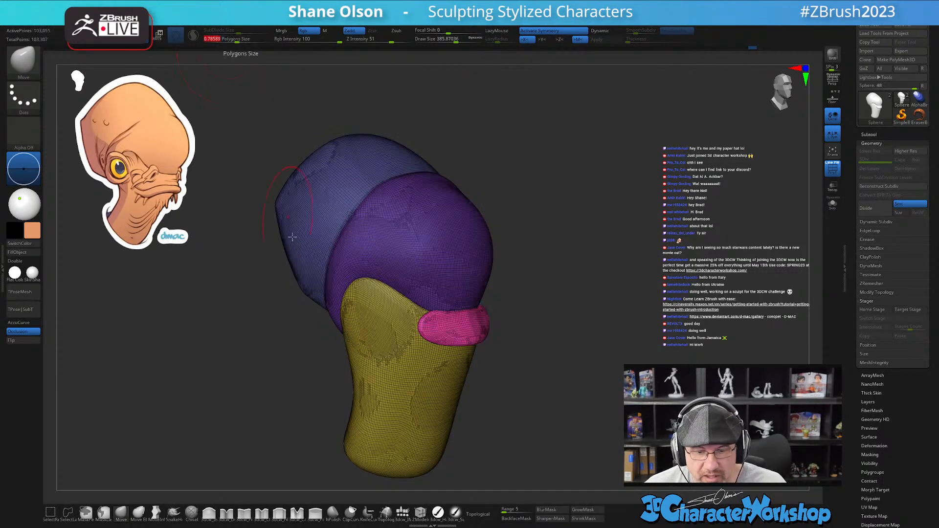
left_click_drag(236, 39, 234, 40)
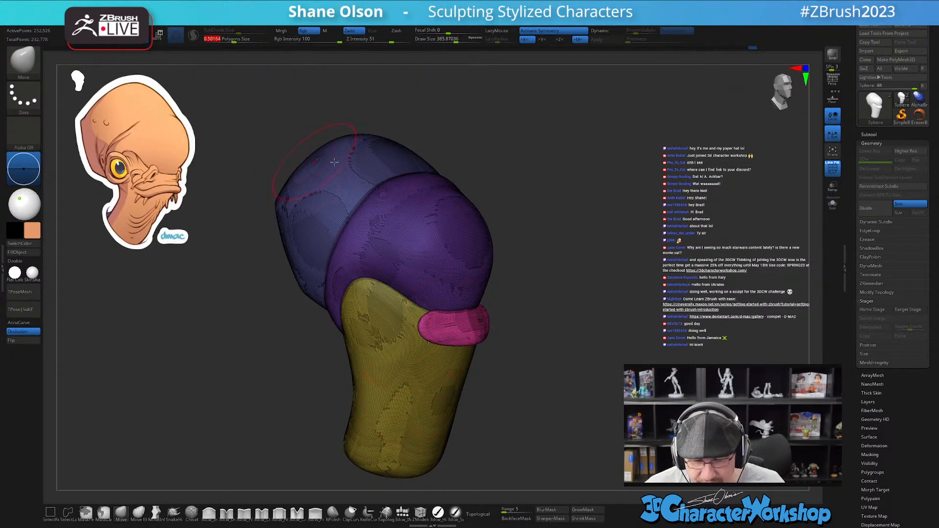
key("ctrl")
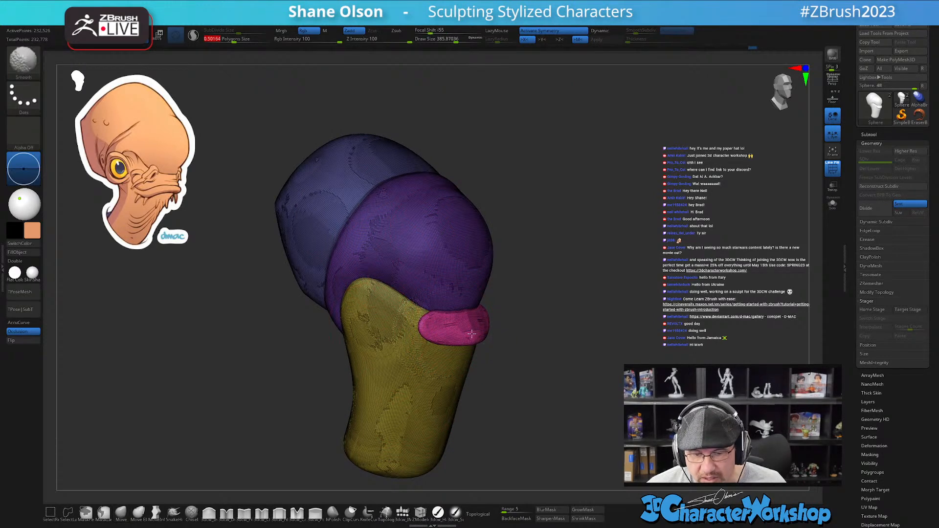
key("ctrl+z")
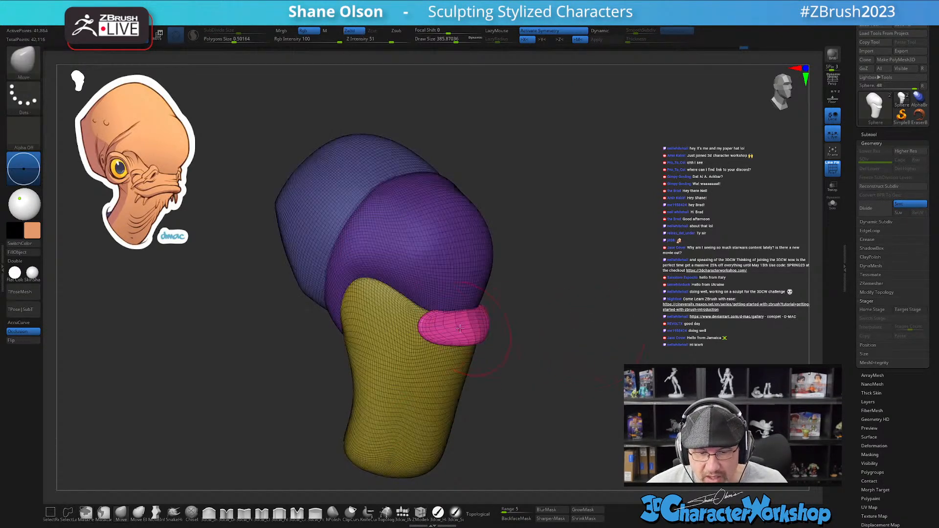
- Enable Sculptris Pro for the Smooth brush, set its subdivide size to 0.44663, and test smoothing over the mouth form
key("shift")
left_click(194, 35)
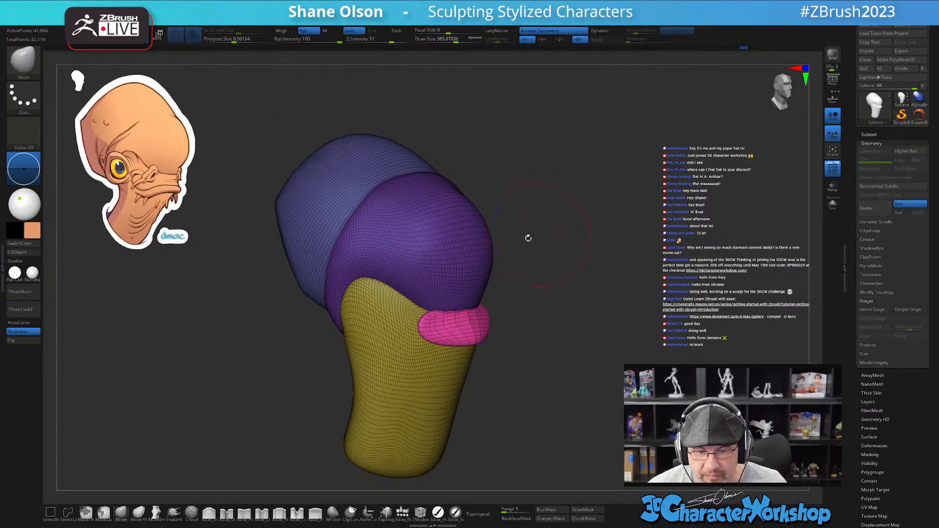
key("shift")
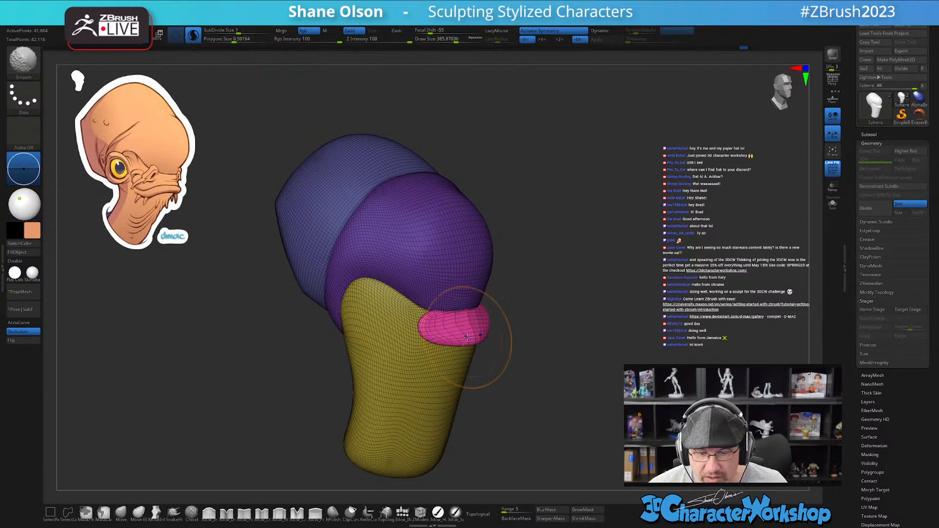
left_click_drag(239, 31, 239, 30)
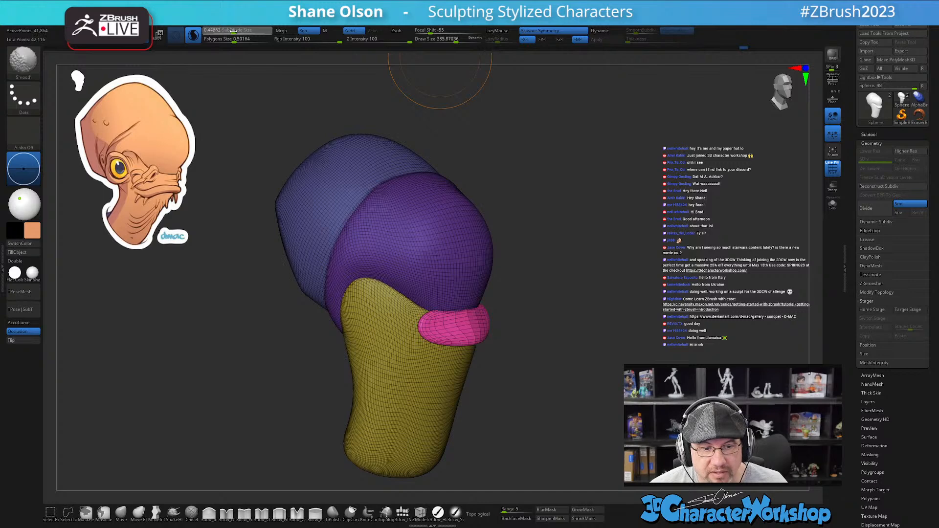
key("ctrl")
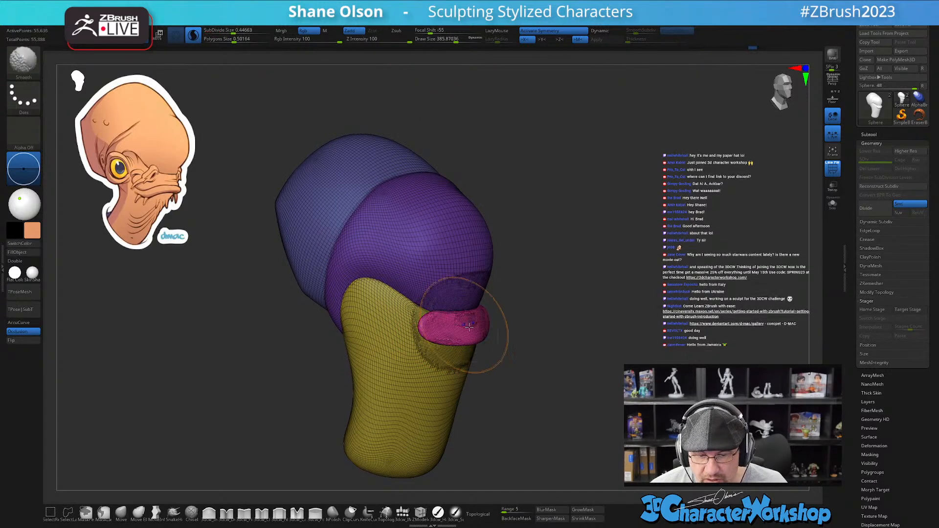
left_click_drag(612, 379, 620, 309)
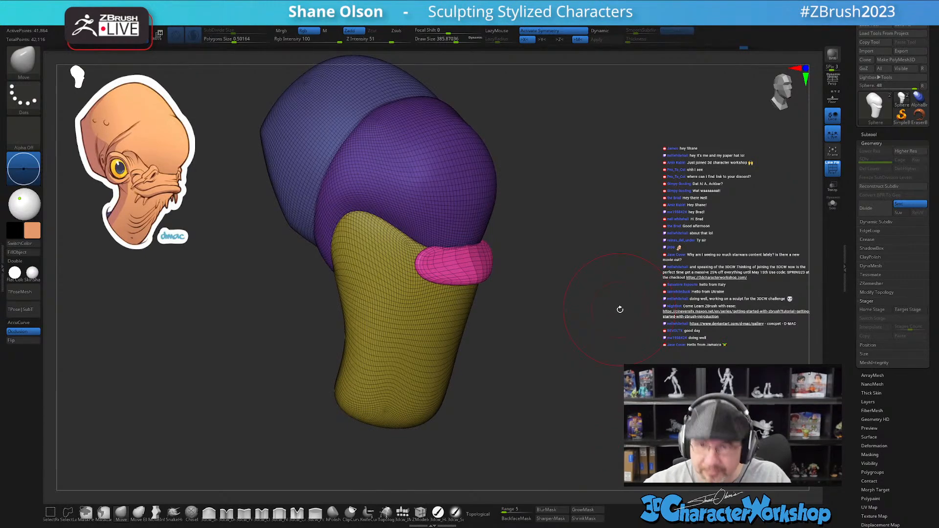
- Try smoothing the mouth form with topological masking, undo the stroke, and switch the Smooth brush's topological masking off again
mouse_move(533, 280)
left_mouse_down()
mouse_move(567, 266)
mouse_move(562, 277)
left_mouse_up()
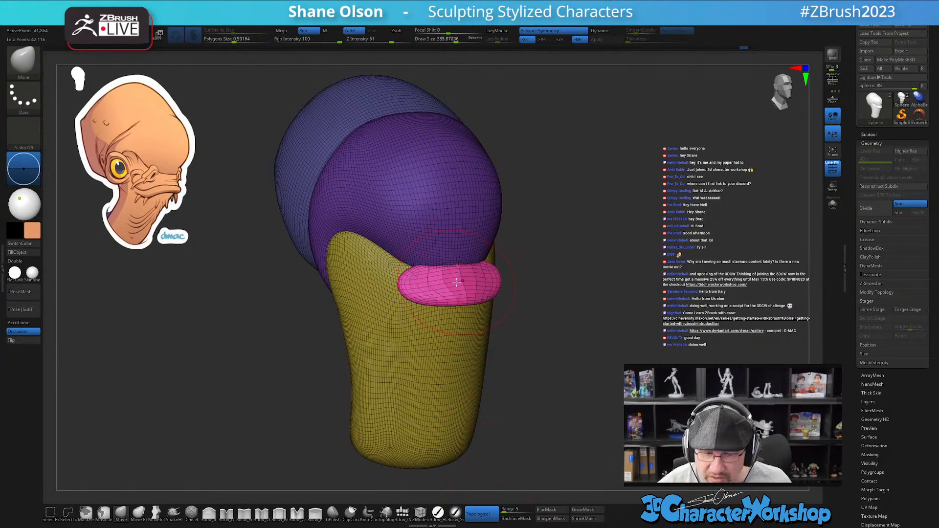
key("shift")
left_click(477, 514)
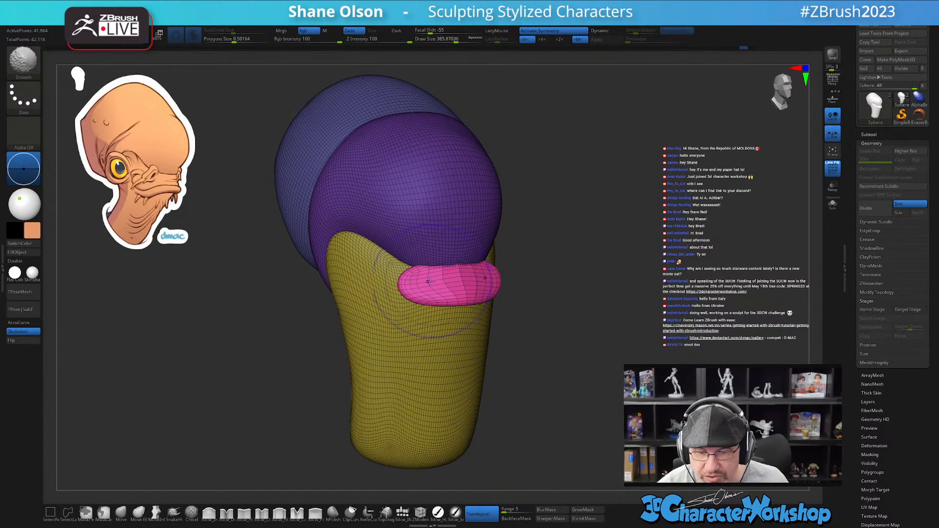
left_click_drag(420, 282, 450, 286, "shift")
key("ctrl+z")
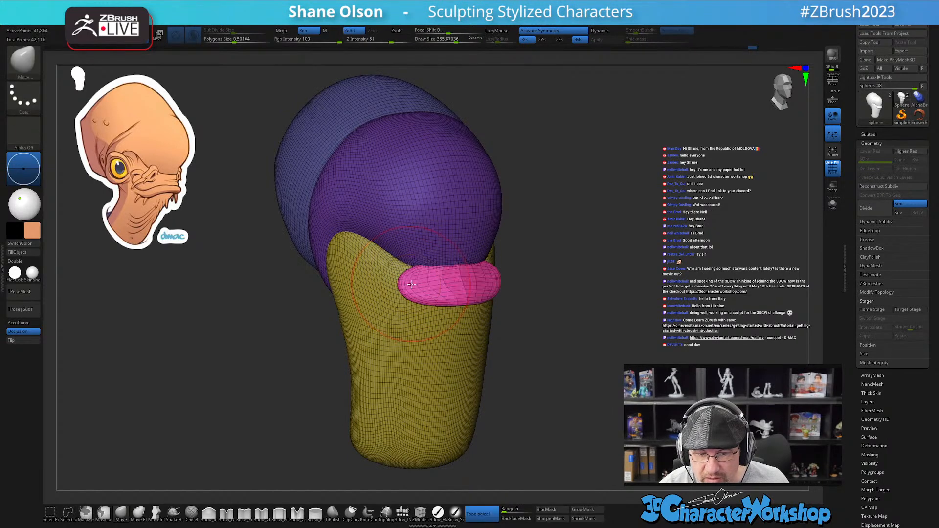
left_click(416, 283)
left_click(388, 301)
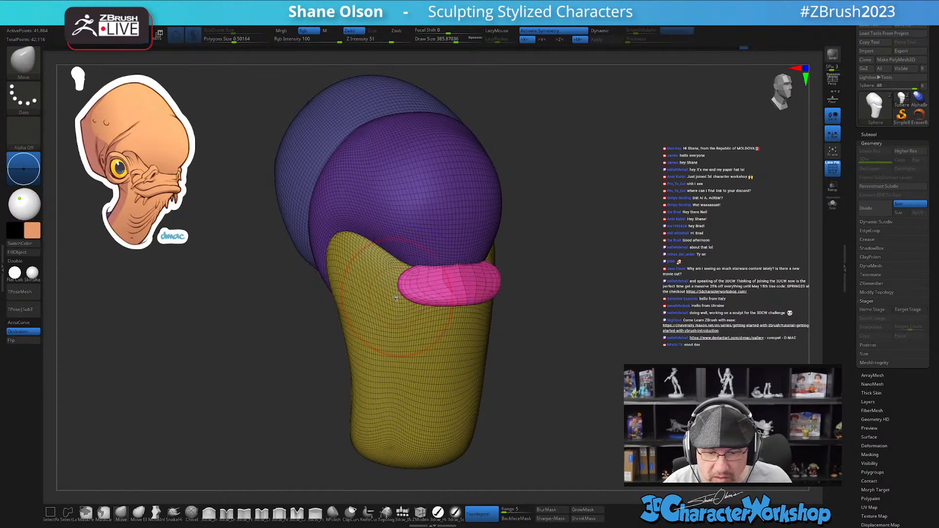
left_click(484, 516)
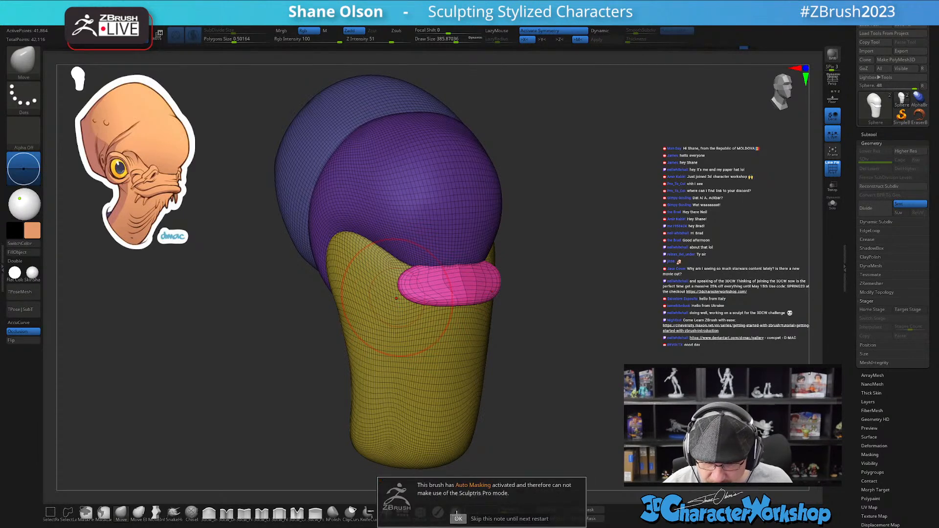
left_click(459, 517)
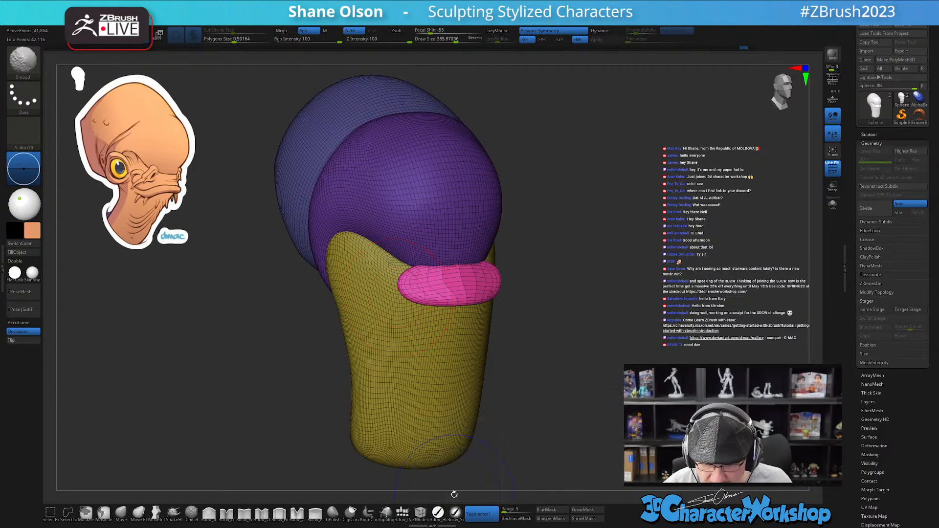
left_click(471, 511)
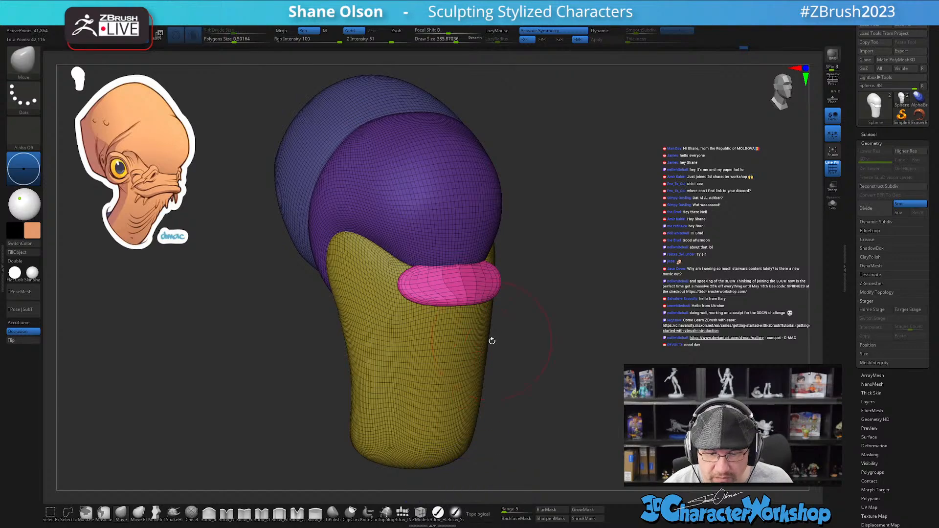
- Isolate the mouth polygroup, smooth it with Sculptris Pro to give it a denser mesh, and show the whole model again
left_click(448, 277, "ctrl+shift")
left_click_drag(448, 277, 458, 281, "shift")
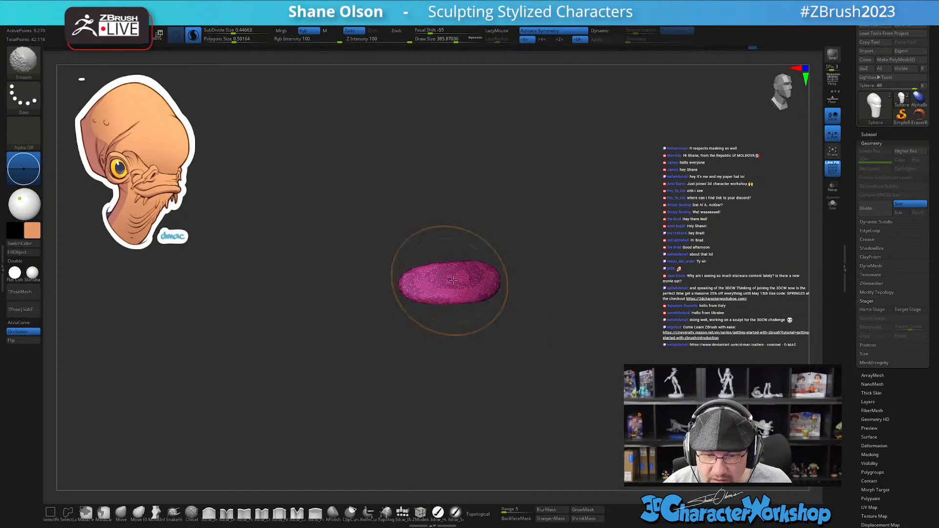
left_click(594, 365, "ctrl+shift")
mouse_move(595, 365)
left_mouse_down()
mouse_move(614, 362)
mouse_move(606, 367)
left_mouse_up()
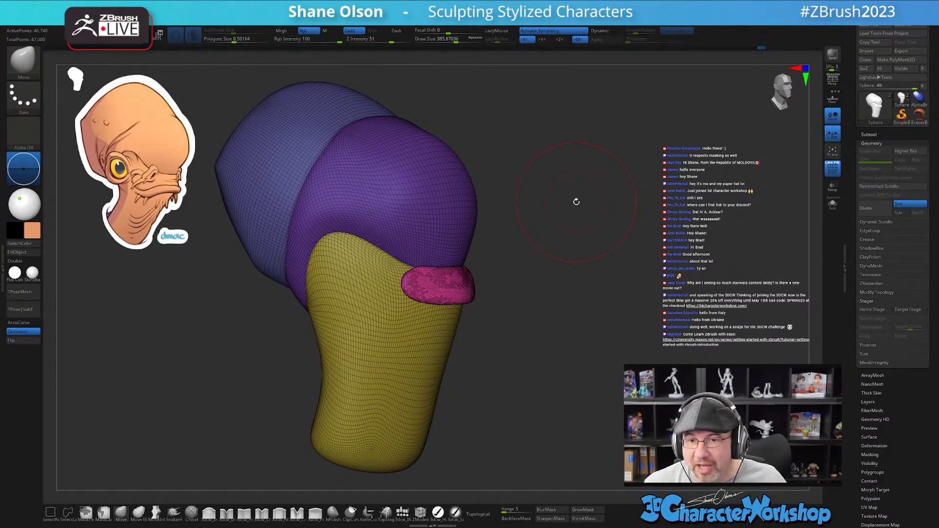
- Hide the polyframe and adjust the mouth form with the Move brush, using topological masking at draw size about 386
mouse_move(489, 330)
left_mouse_down()
mouse_move(524, 305)
mouse_move(521, 317)
mouse_move(552, 330)
mouse_move(528, 342)
left_mouse_up()
key("shift+f")
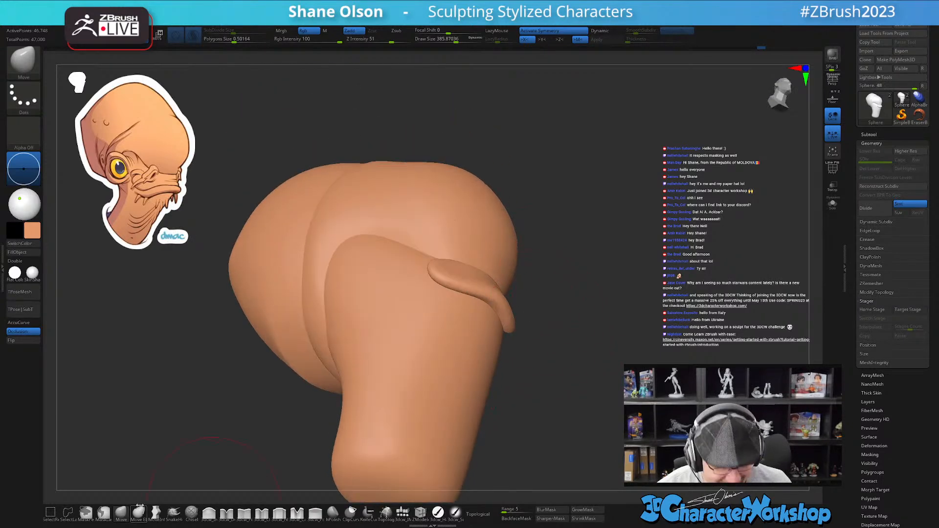
mouse_move(595, 268)
left_mouse_down()
mouse_move(607, 275)
mouse_move(587, 291)
mouse_move(572, 278)
left_mouse_up()
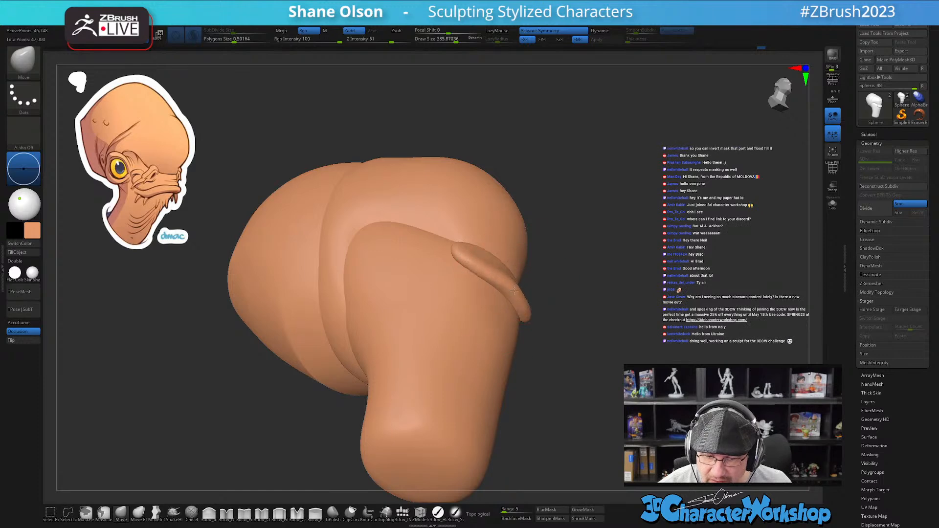
right_click_drag(518, 289, 461, 277)
key("ctrl")
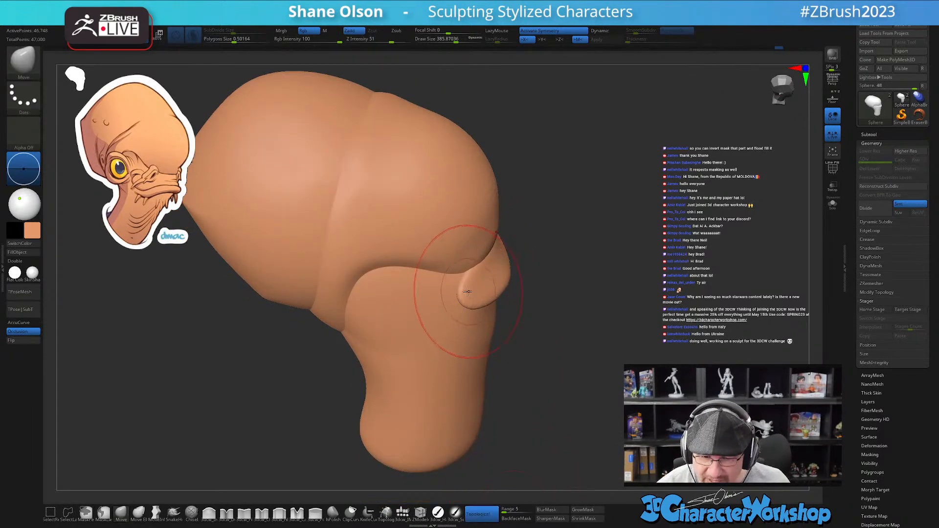
right_click_drag(453, 290, 477, 282)
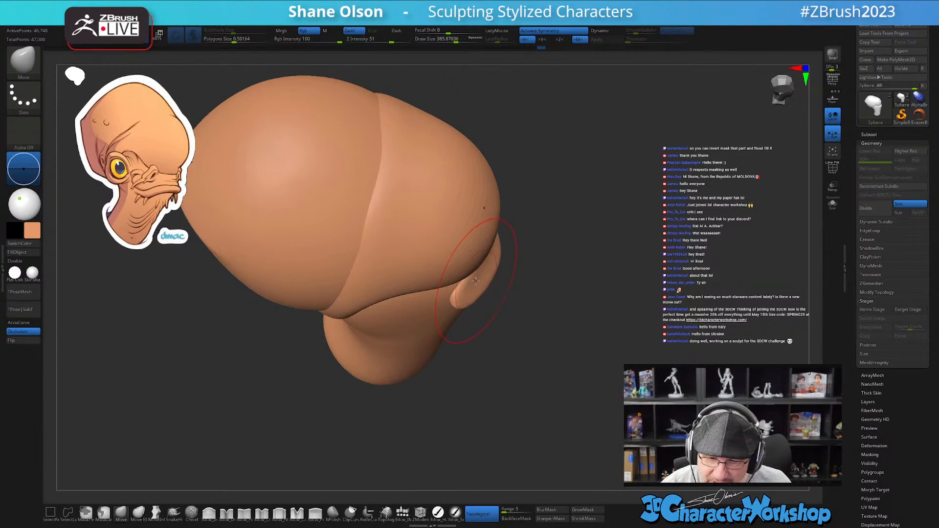
right_click_drag(482, 317, 483, 269)
mouse_move(459, 307)
right_mouse_down()
mouse_move(464, 297)
mouse_move(489, 312)
mouse_move(509, 301)
mouse_move(513, 278)
right_mouse_up()
- Stretch the mouth form's ends back along the sides of the neck with the Move brush at draw size about 293
key("bracketleft")
key("bracketleft")
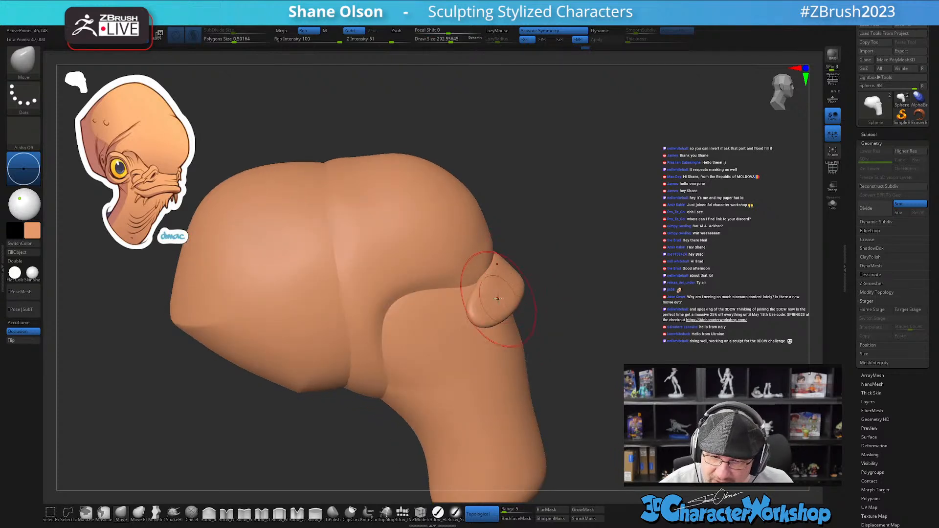
mouse_move(513, 324)
right_mouse_down()
mouse_move(512, 263)
mouse_move(484, 328)
mouse_move(450, 338)
mouse_move(430, 314)
mouse_move(470, 322)
mouse_move(463, 313)
right_mouse_up()
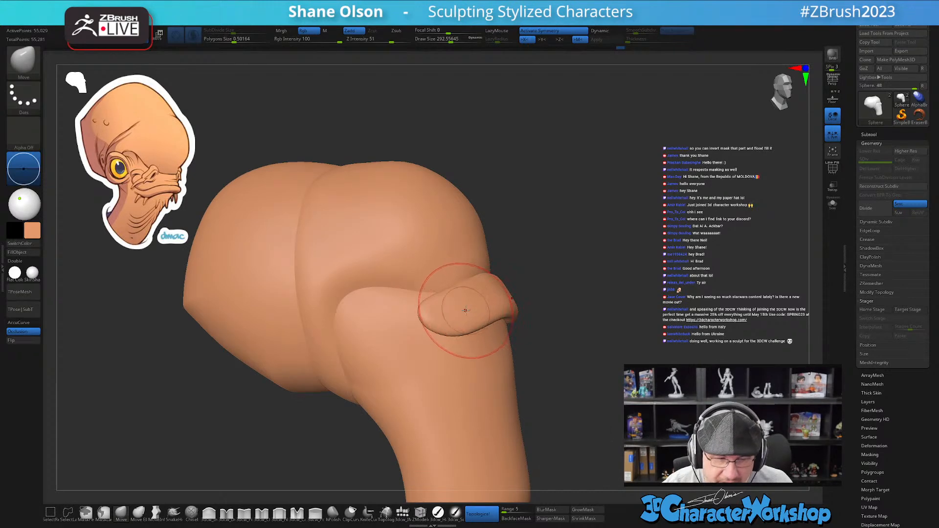
right_click_drag(428, 310, 521, 289)
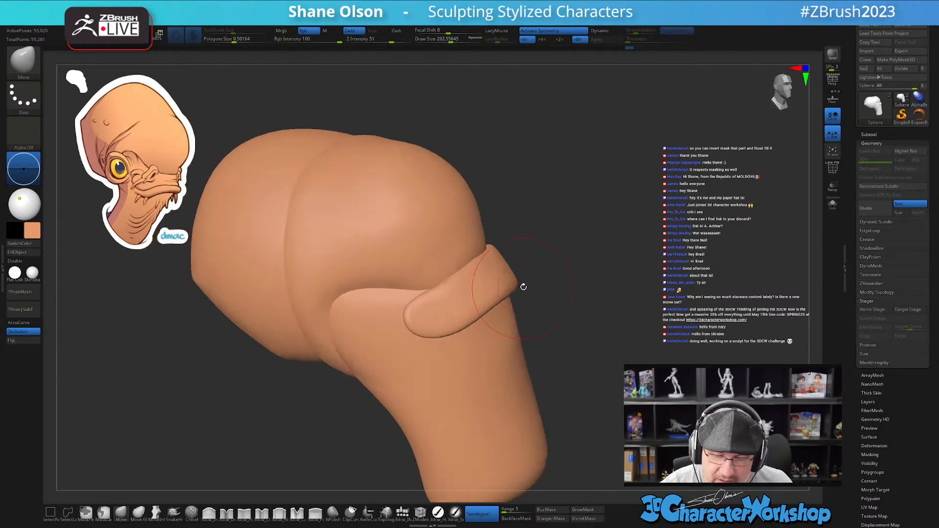
mouse_move(499, 259)
right_mouse_down()
mouse_move(505, 249)
mouse_move(499, 283)
right_mouse_up()
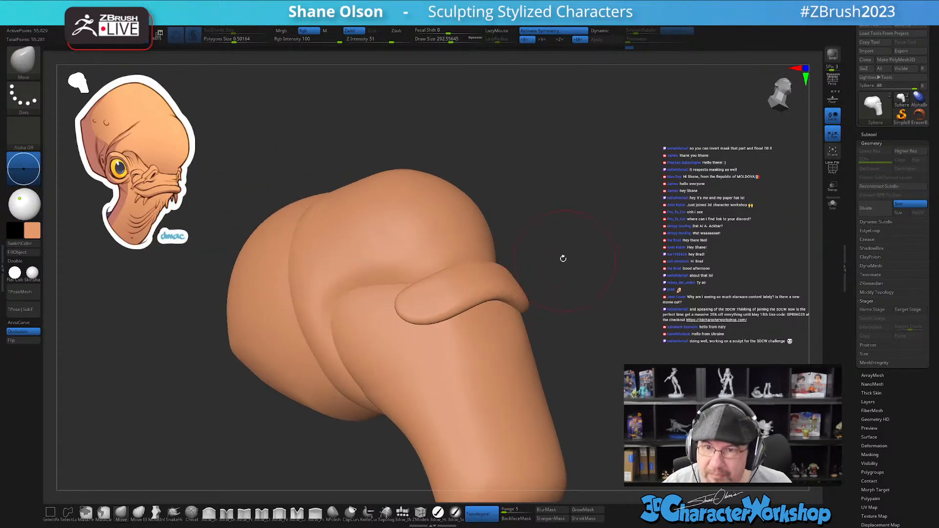
right_click_drag(564, 262, 538, 216)
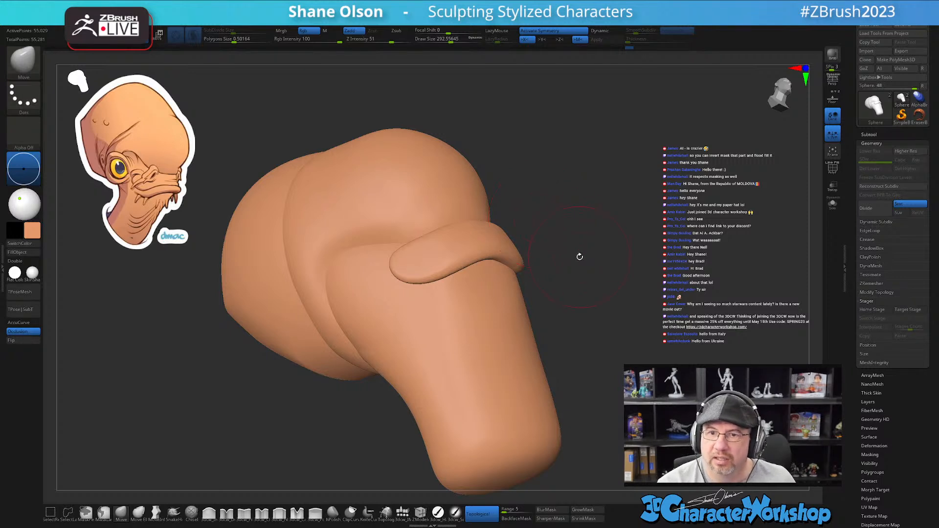
- Shape the front of the mouth into a pointed profile with the Move brush at draw size about 358, and smooth it
mouse_move(576, 250)
left_mouse_down()
mouse_move(572, 281)
mouse_move(577, 263)
left_mouse_up()
key("s")
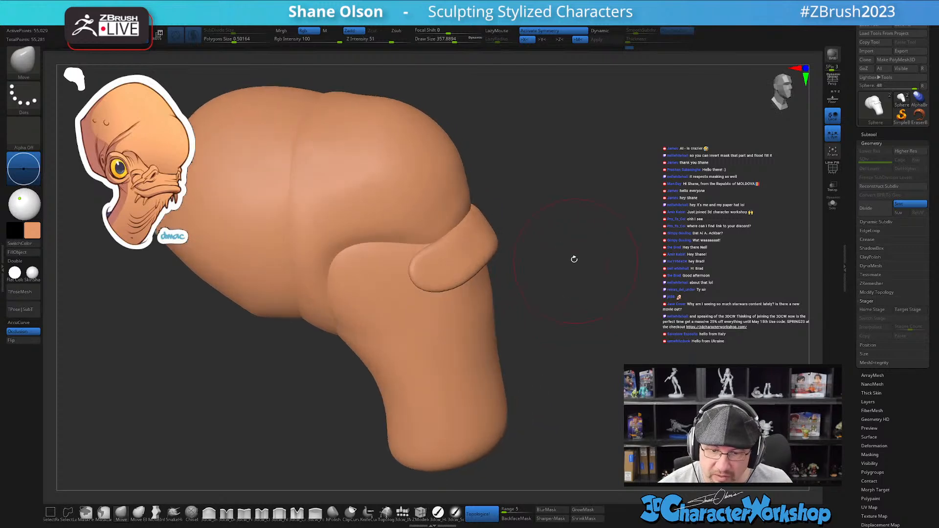
right_click_drag(479, 223, 487, 228, "alt")
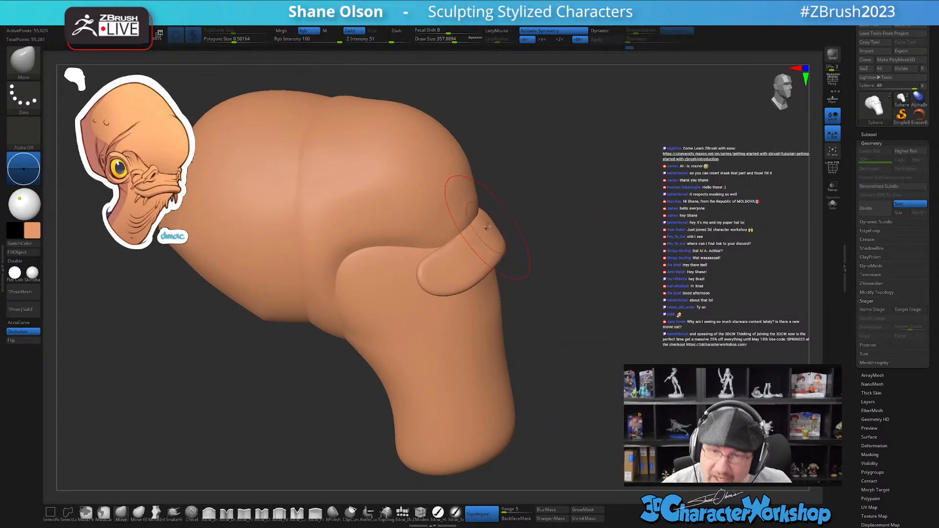
mouse_move(484, 231)
right_mouse_down()
mouse_move(467, 243)
mouse_move(478, 237)
right_mouse_up()
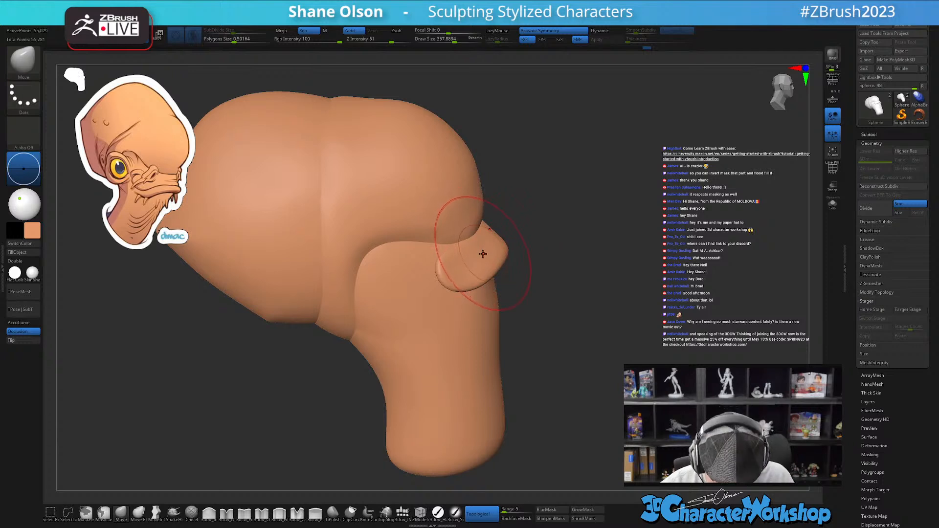
mouse_move(468, 259)
right_mouse_down()
mouse_move(498, 251)
mouse_move(490, 235)
mouse_move(503, 228)
right_mouse_up()
left_click_drag(479, 241, 514, 225, "shift")
right_click_drag(512, 224, 517, 222)
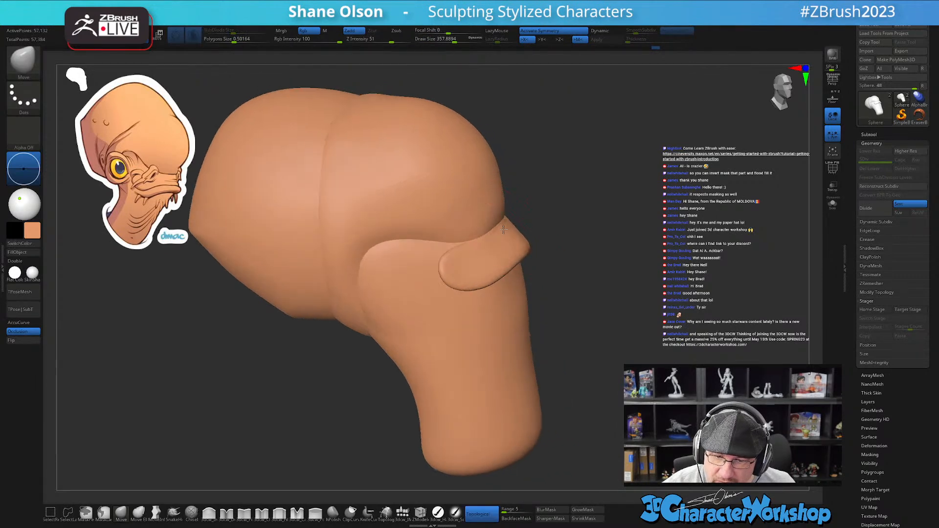
- Curve the mouth form's lower edge into a wave that dips at the front, using the Move brush at draw size about 311
key("bracketleft")
mouse_move(489, 236)
right_mouse_down()
mouse_move(519, 244)
mouse_move(489, 286)
mouse_move(613, 374)
mouse_move(606, 352)
mouse_move(525, 257)
right_mouse_up()
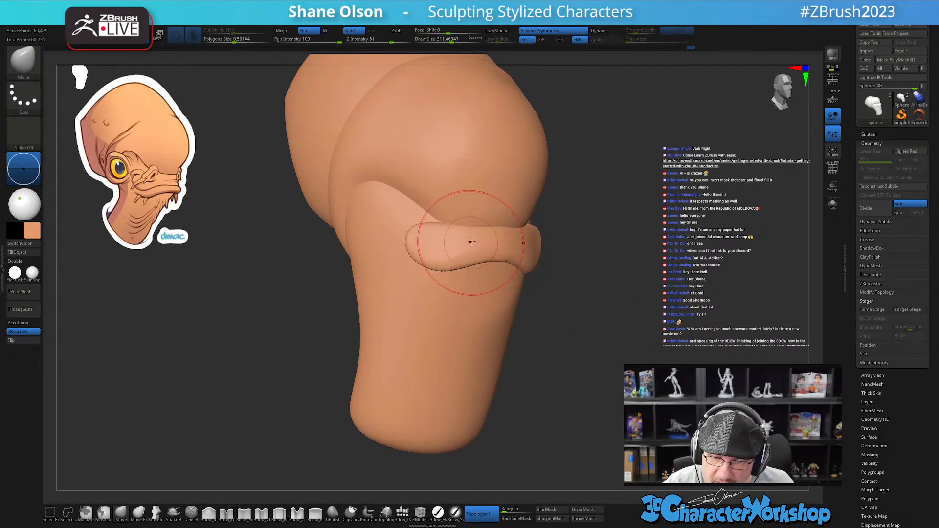
right_click_drag(468, 245, 475, 242)
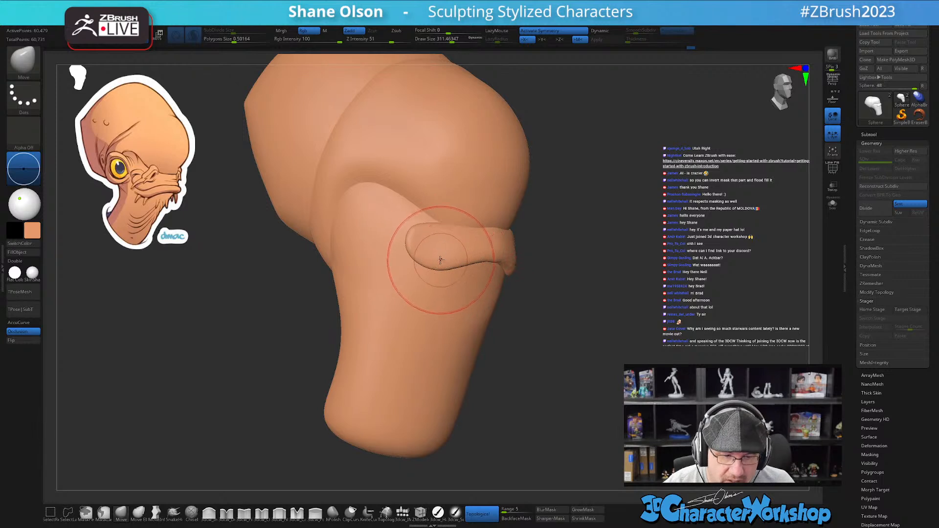
- Refine the rear ends of the mouth form with the Move brush at draw size about 311 and smooth the surface there
mouse_move(415, 237)
right_mouse_down()
mouse_move(568, 230)
mouse_move(579, 258)
right_mouse_up()
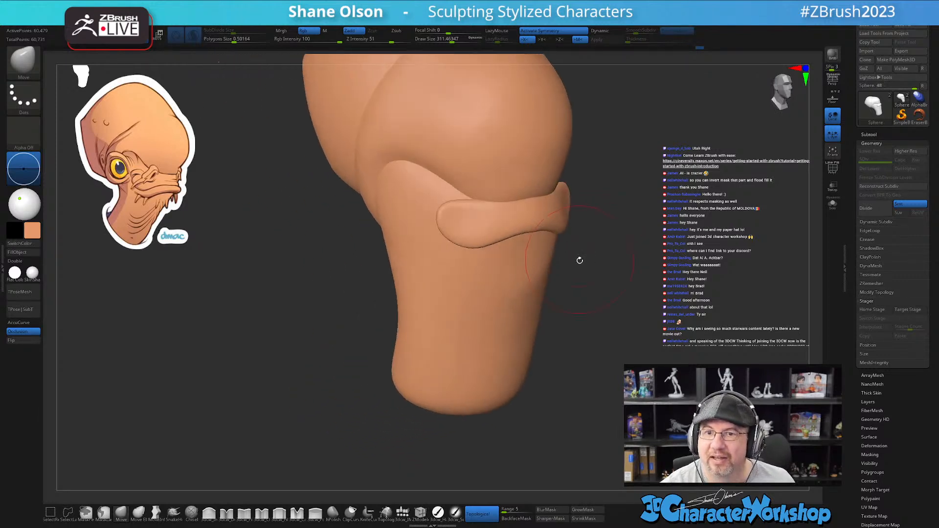
mouse_move(601, 314)
right_mouse_down()
mouse_move(574, 329)
mouse_move(533, 286)
right_mouse_up()
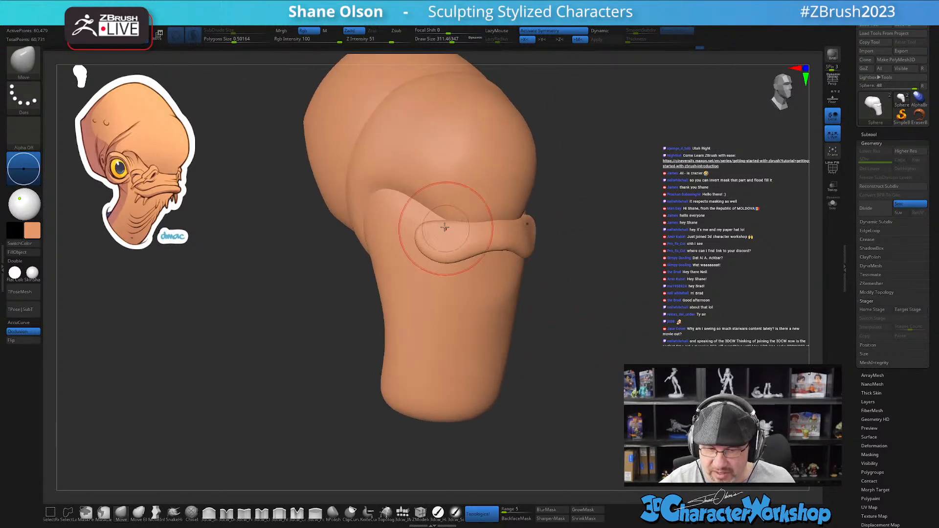
left_click_drag(430, 236, 424, 238)
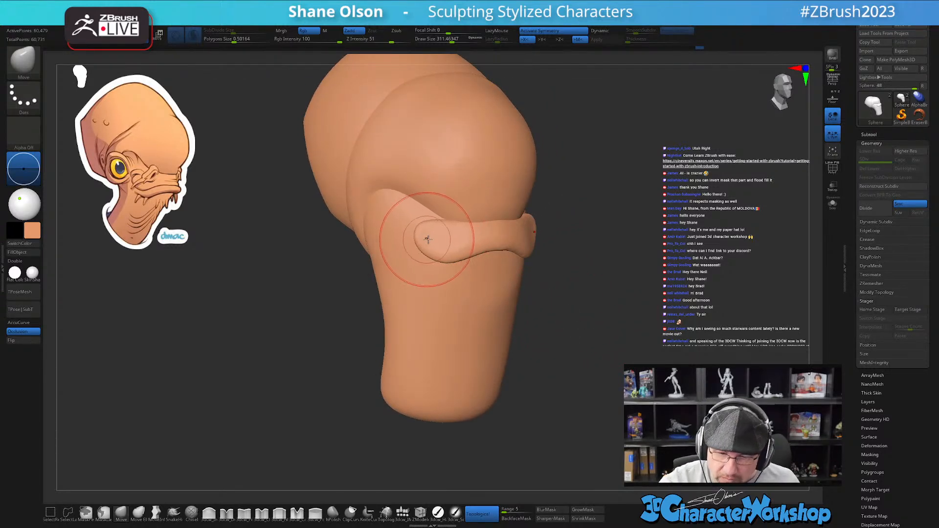
mouse_move(499, 317)
right_mouse_down()
mouse_move(520, 315)
mouse_move(507, 315)
right_mouse_up()
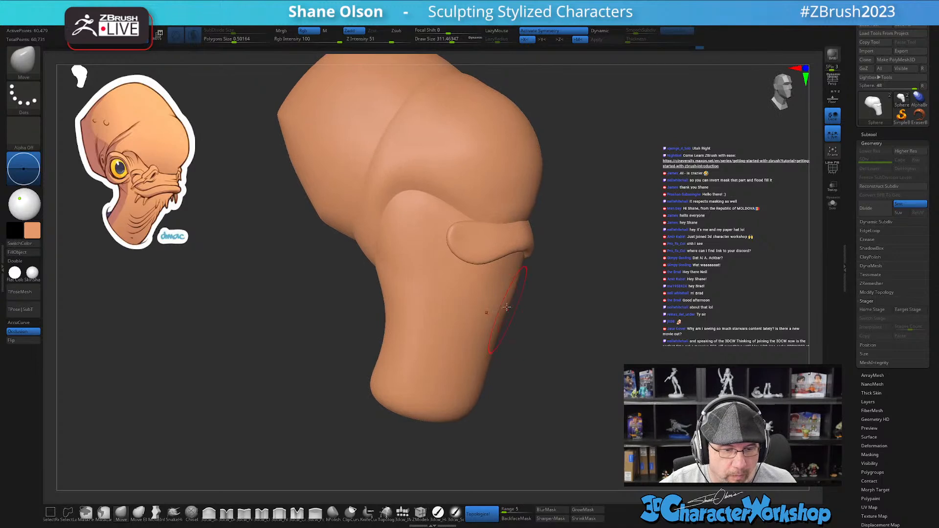
key("shift+f")
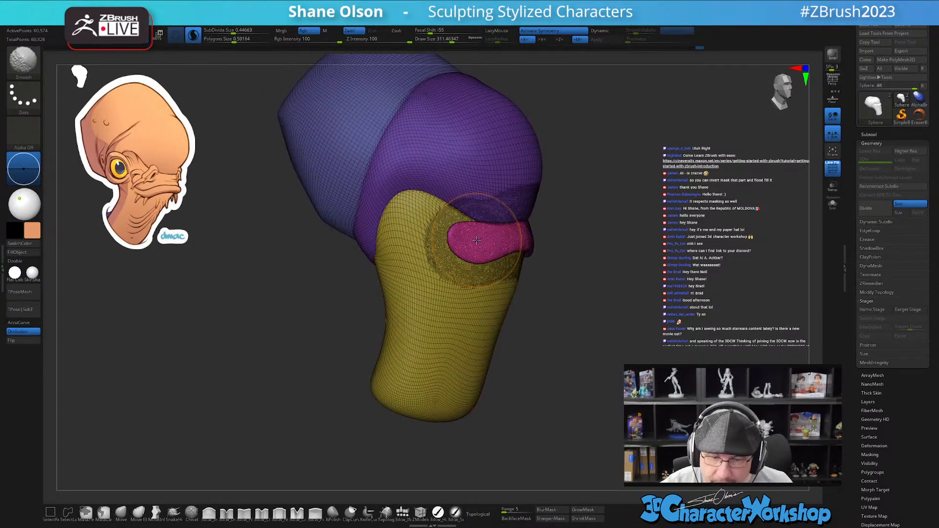
key("shift+f")
right_click_drag(566, 329, 562, 340)
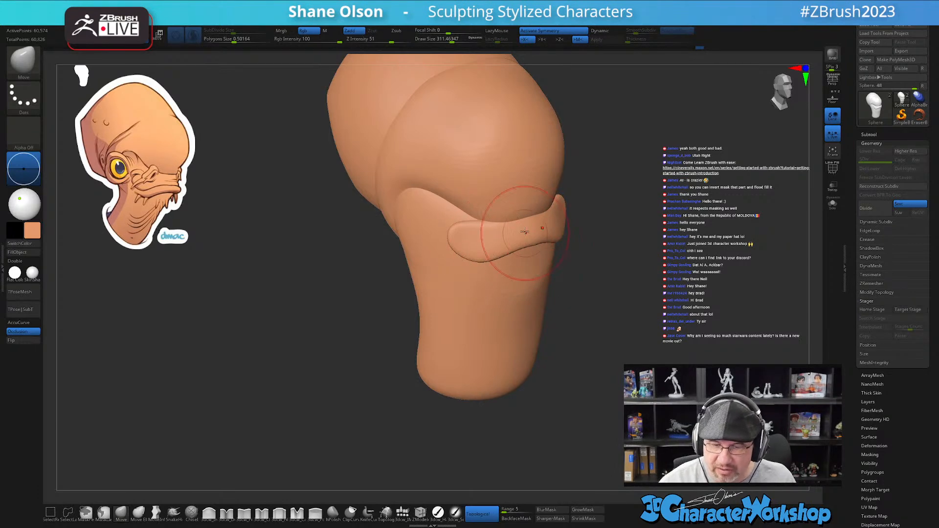
right_click_drag(497, 228, 483, 271, "alt")
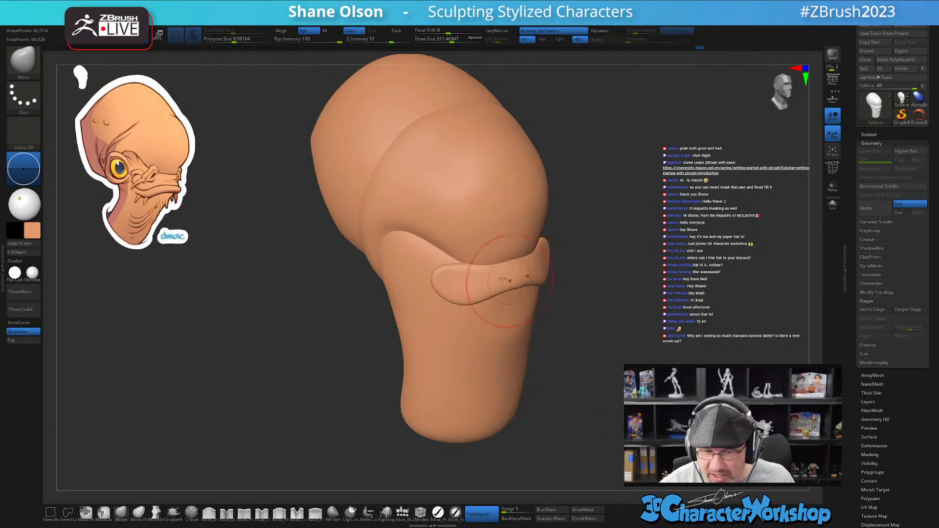
right_click_drag(484, 313, 517, 339)
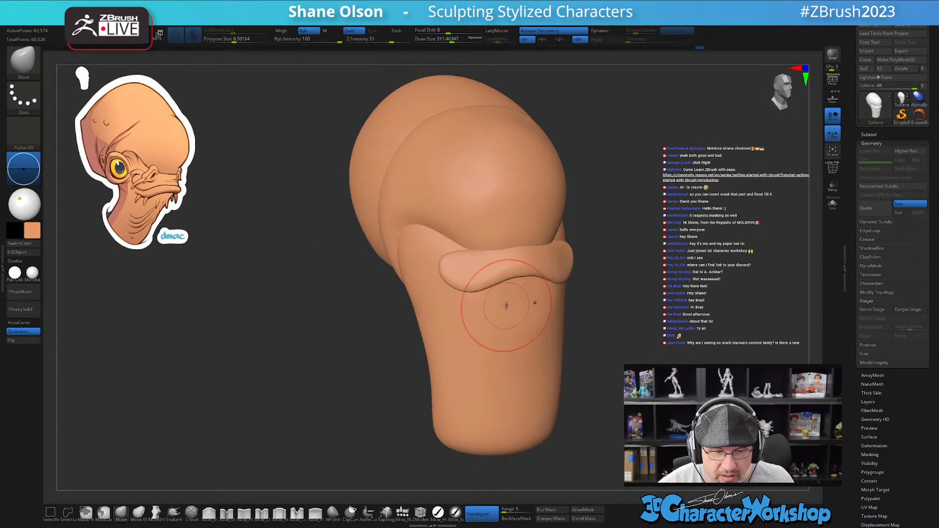
- Insert a small QuadSphere-2 on the front of the neck, centred just below the mouth form, using draw size about 187
right_click_drag(503, 293, 527, 307)
key("s")
left_click_drag(574, 349, 566, 350)
right_click_drag(589, 314, 580, 339, "ctrl")
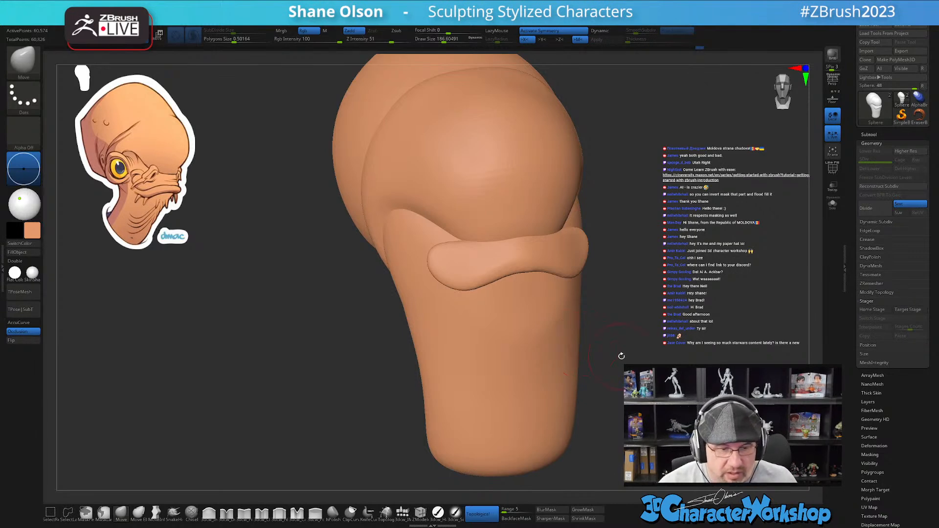
right_click_drag(618, 369, 604, 366)
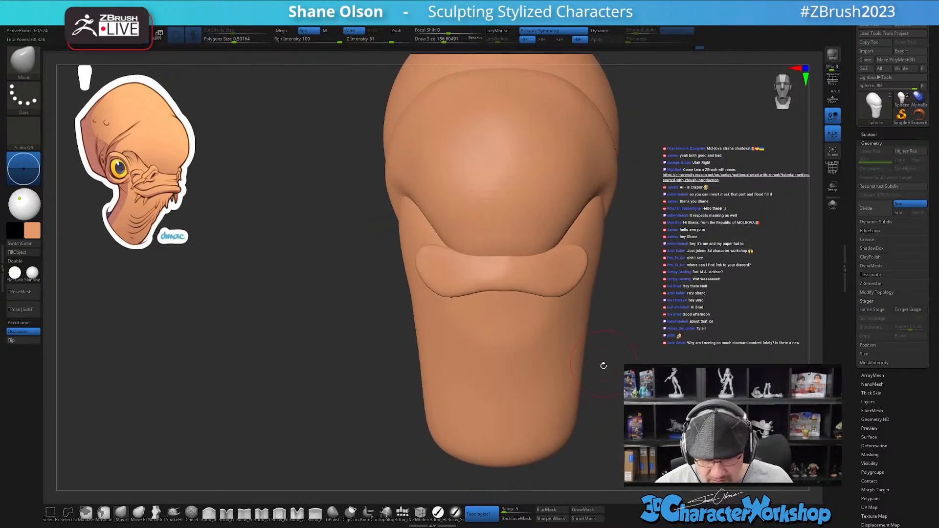
left_click(403, 513)
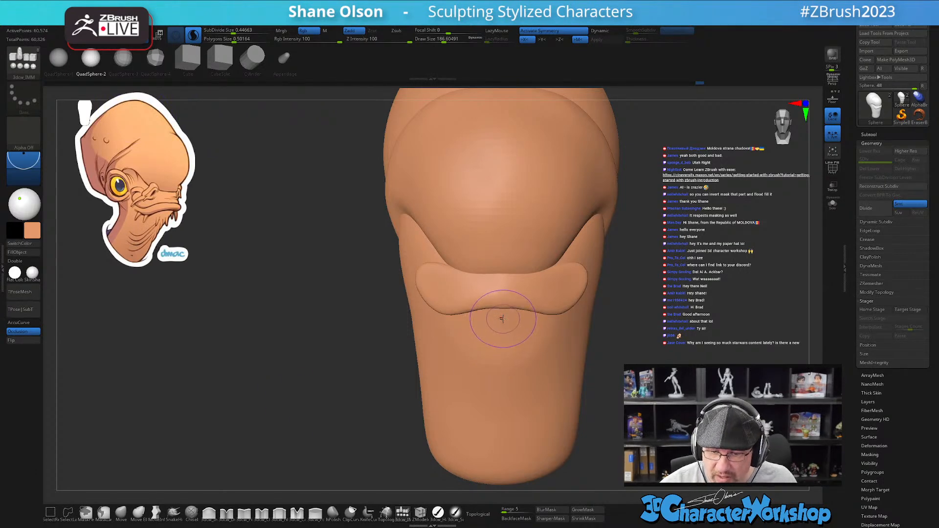
left_click_drag(501, 322, 501, 336)
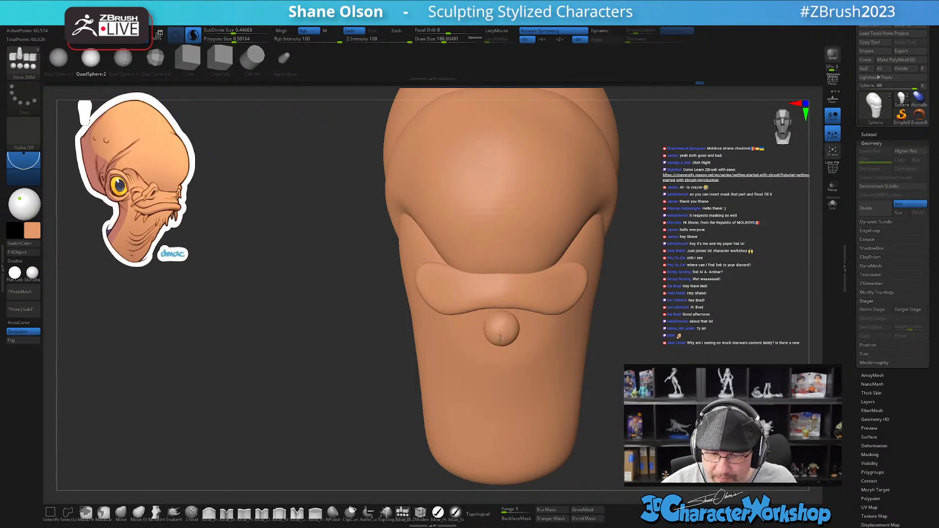
left_click_drag(621, 389, 643, 398)
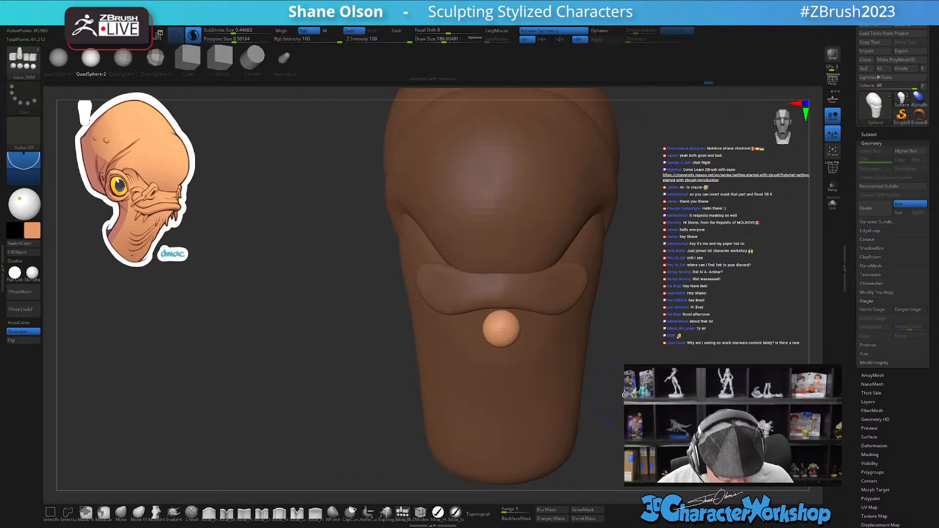
- Stretch the inserted sphere sideways by a factor of about 4.5 into a lower lip beneath the mouth form
key("w")
left_click_drag(478, 319, 411, 321)
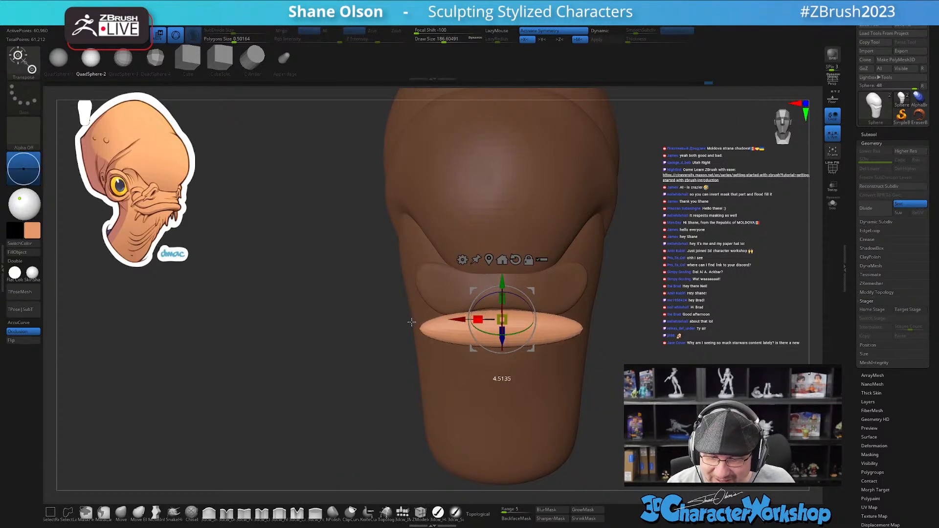
left_click_drag(586, 351, 608, 343)
left_click_drag(542, 339, 614, 376)
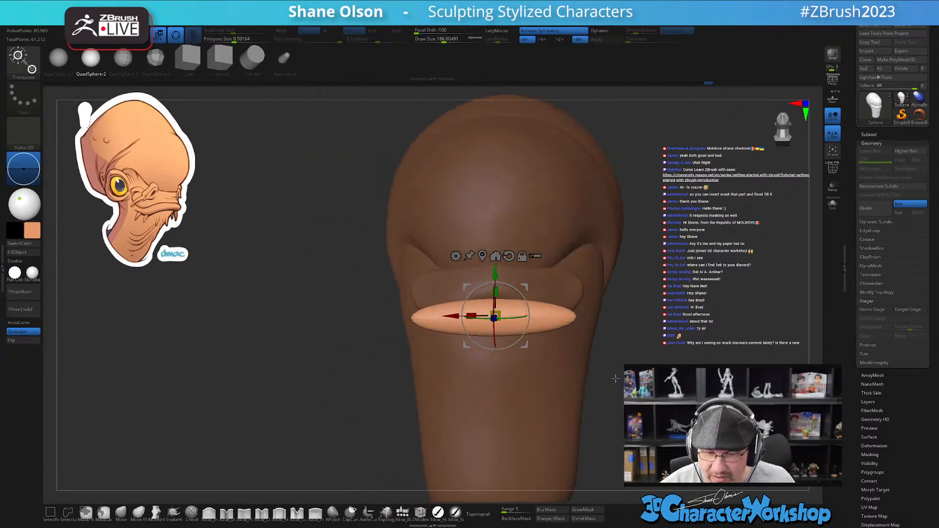
- Smooth the stretched lower lip form at draw size about 358
key("q")
key("s")
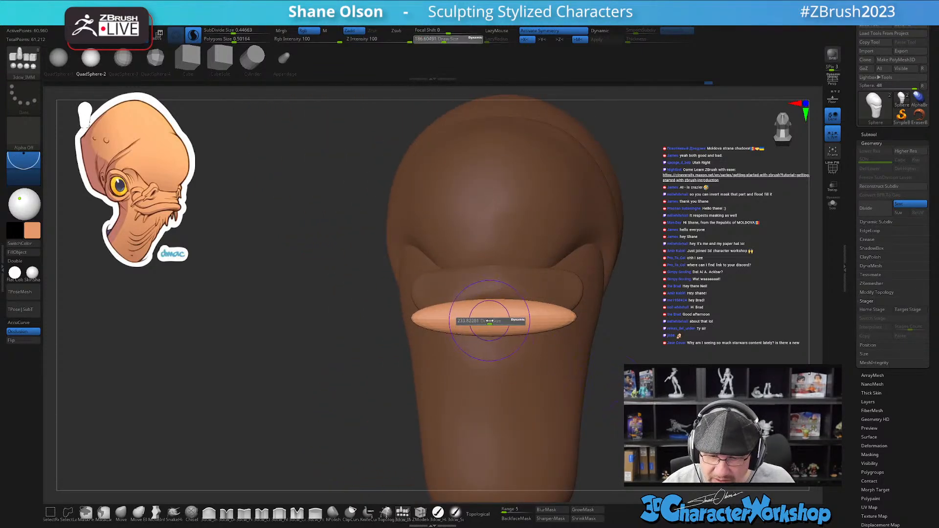
mouse_move(497, 321)
left_mouse_down()
mouse_move(504, 327)
mouse_move(477, 316)
left_mouse_up()
key("shift+f")
key("shift+f")
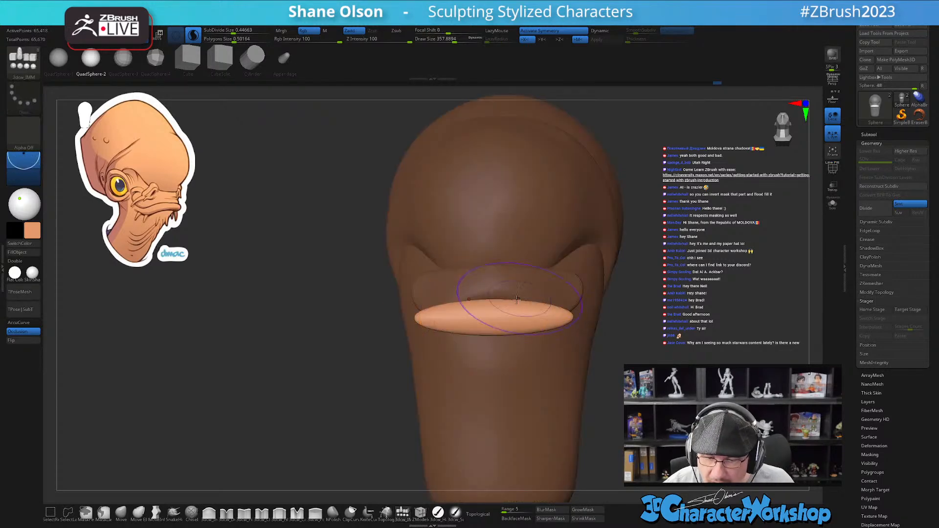
right_click_drag(504, 316, 489, 384)
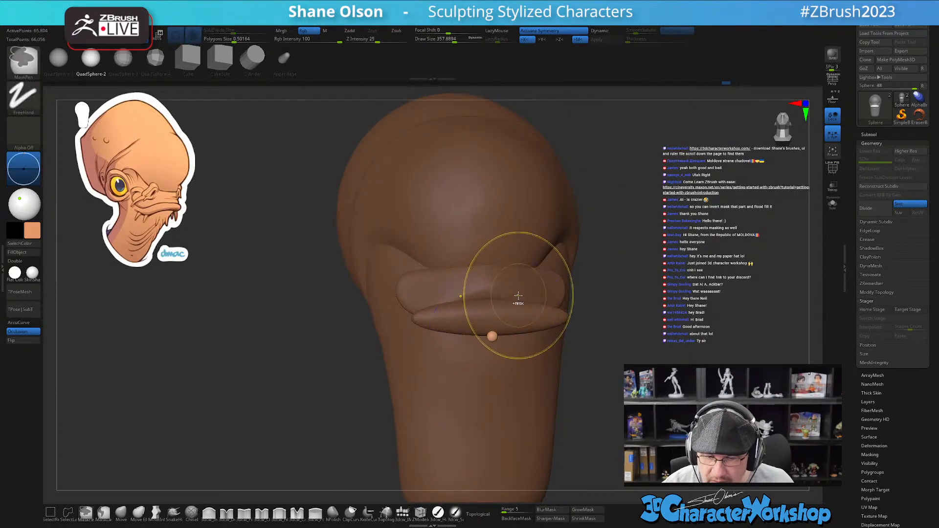
- Bend the lower lip to follow the mouth form's lower edge with the Move brush at draw size about 358, and smooth it
left_click(121, 513)
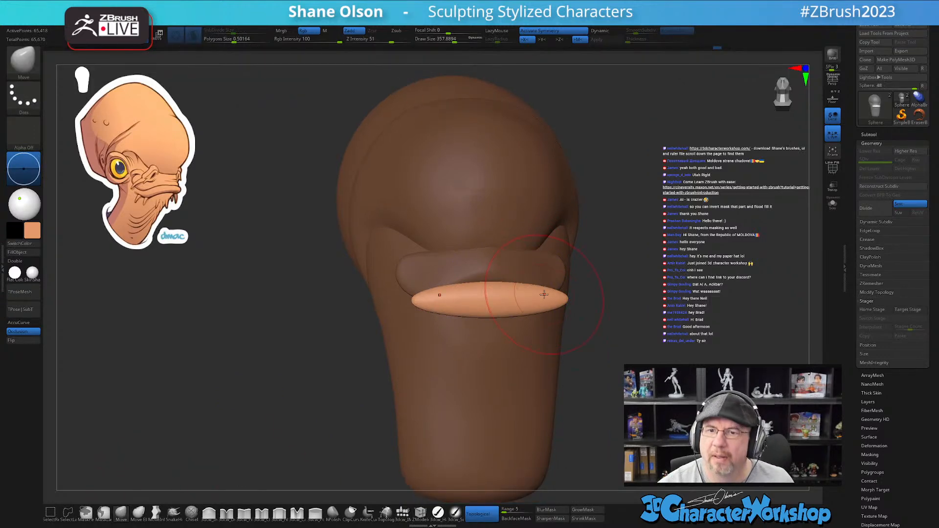
right_click_drag(491, 295, 482, 290)
mouse_move(489, 271)
right_mouse_down()
mouse_move(534, 280)
mouse_move(499, 284)
right_mouse_up()
left_click_drag(475, 296, 482, 299, "shift")
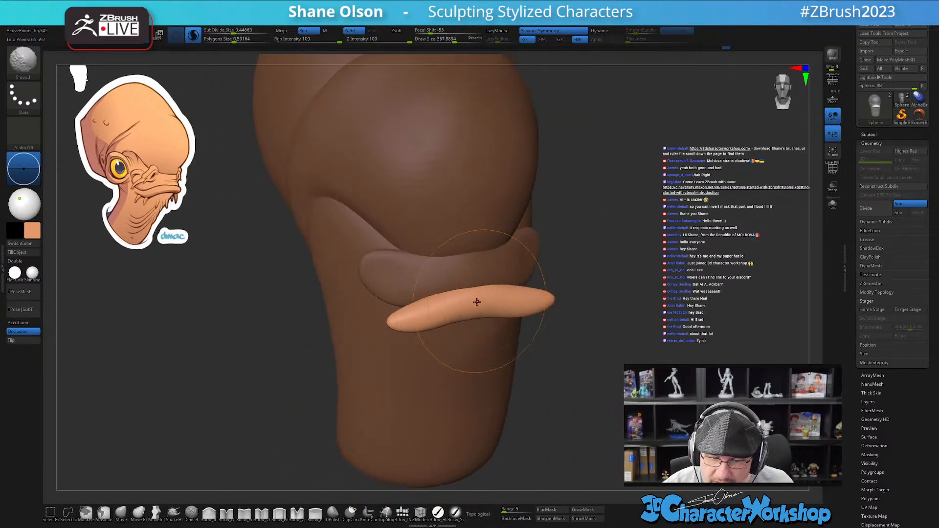
mouse_move(447, 310)
right_mouse_down()
mouse_move(458, 305)
mouse_move(451, 301)
right_mouse_up()
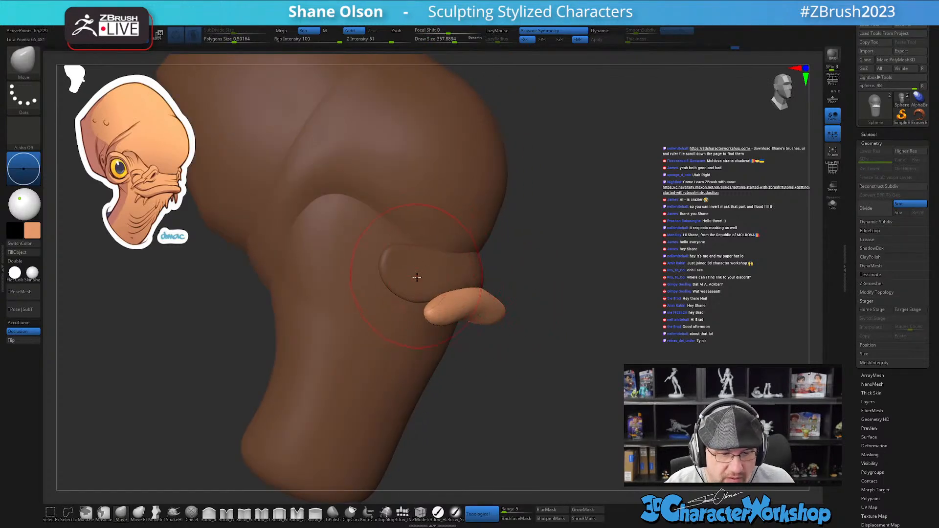
mouse_move(459, 270)
right_mouse_down()
mouse_move(486, 224)
mouse_move(464, 266)
mouse_move(511, 271)
mouse_move(562, 315)
mouse_move(508, 293)
right_mouse_up()
- Pull the lower lip's ends back along the sides of the neck with the Move brush at draw size about 268
mouse_move(509, 293)
right_mouse_down()
mouse_move(464, 236)
mouse_move(443, 250)
mouse_move(421, 245)
right_mouse_up()
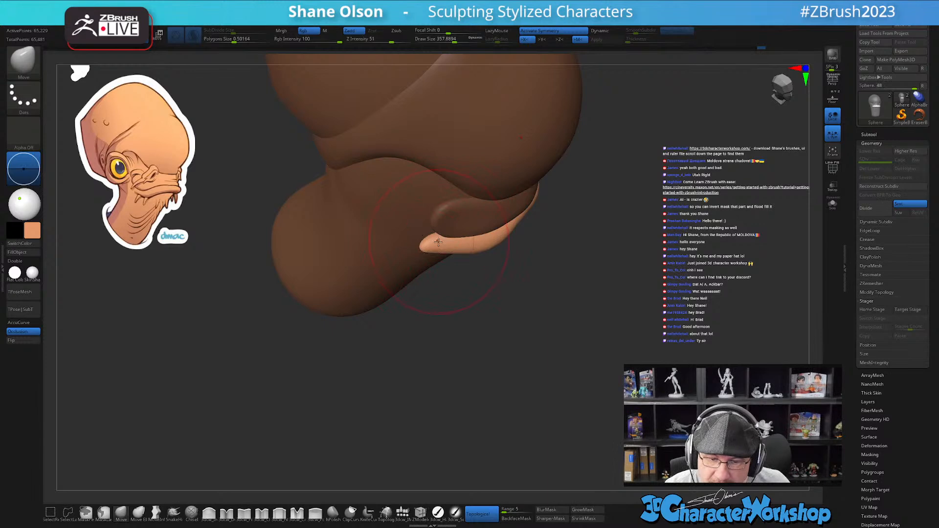
key("s")
left_click_drag(438, 245, 432, 247)
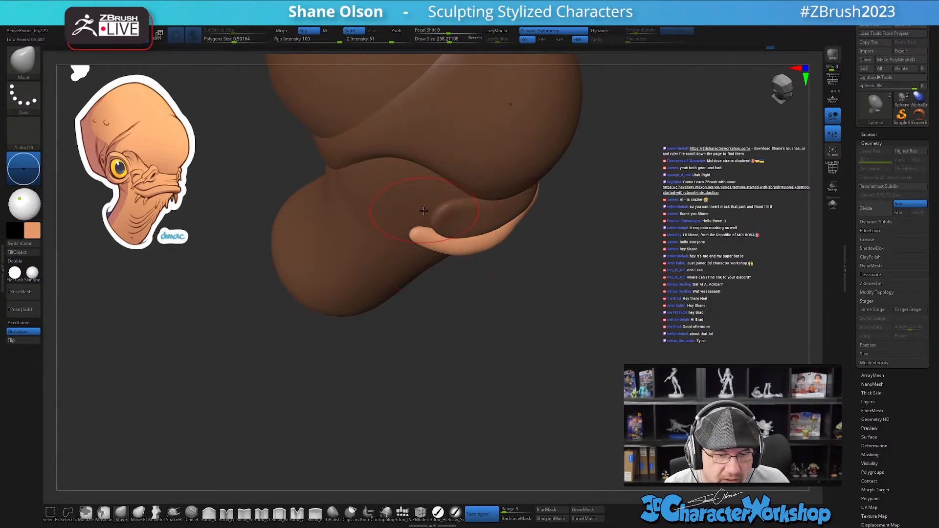
right_click_drag(424, 211, 420, 182)
mouse_move(566, 289)
right_mouse_down()
mouse_move(597, 332)
mouse_move(569, 327)
mouse_move(558, 291)
mouse_move(504, 313)
right_mouse_up()
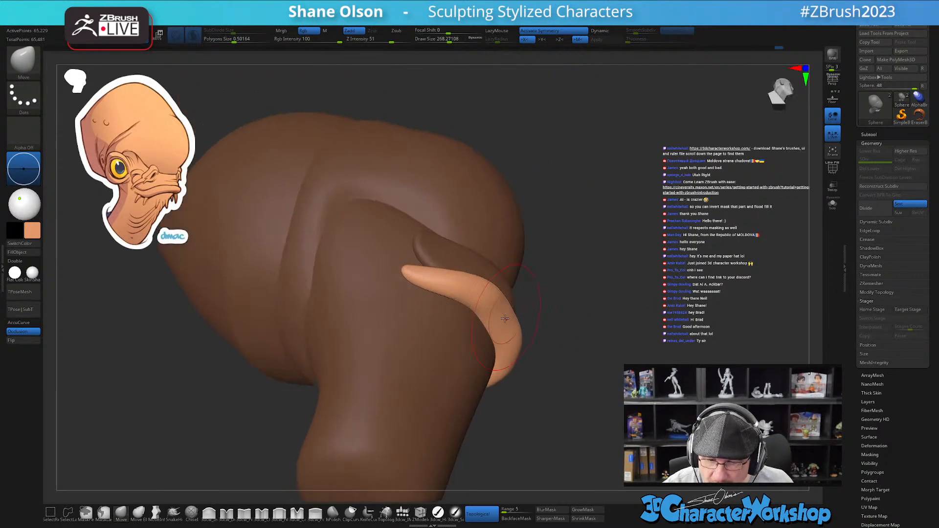
mouse_move(484, 365)
right_mouse_down()
mouse_move(571, 384)
mouse_move(566, 411)
mouse_move(528, 419)
mouse_move(536, 430)
right_mouse_up()
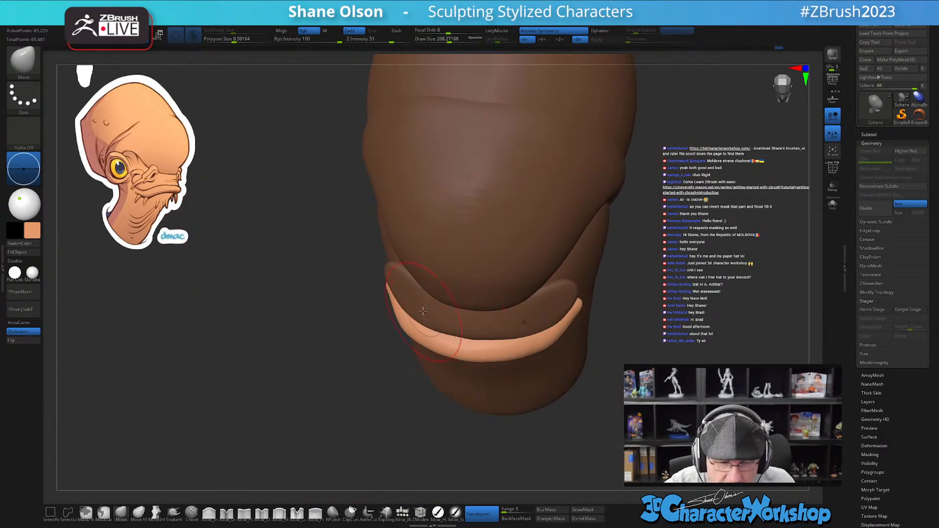
- Fit the lower lip's curve around the front of the neck with the Move brush and smooth it into an even band
left_click_drag(416, 330, 415, 336)
mouse_move(604, 313)
right_mouse_down()
mouse_move(612, 354)
mouse_move(599, 358)
right_mouse_up()
left_click_drag(527, 343, 468, 340, "shift")
right_click_drag(542, 351, 590, 320)
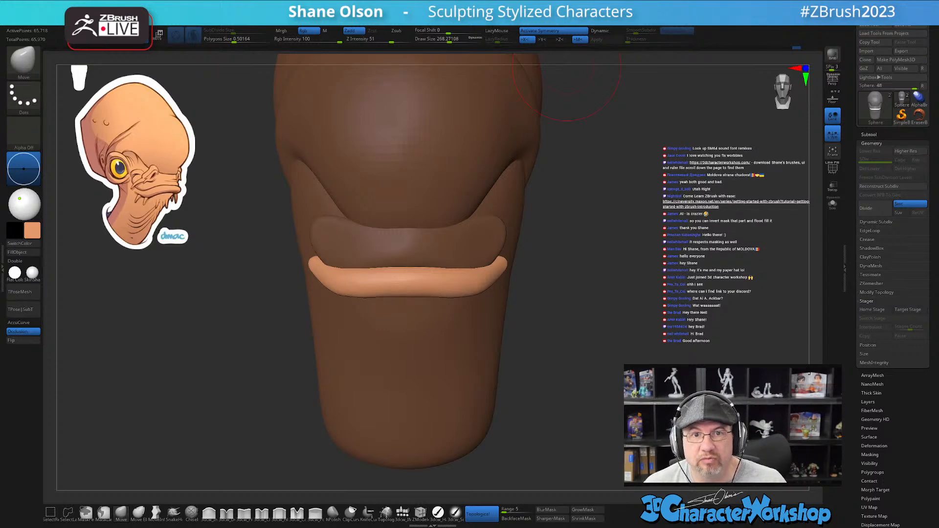
left_click_drag(455, 0, 491, 100)
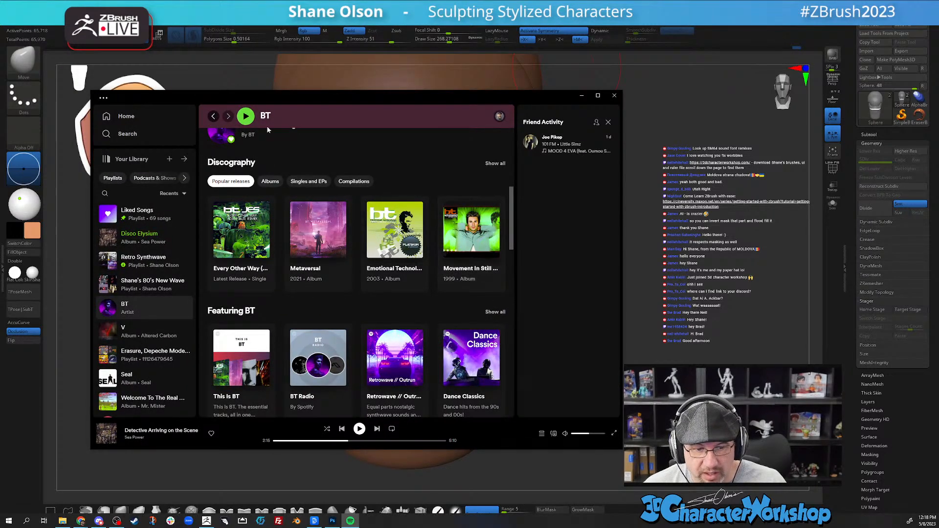
left_click_drag(453, 96, 123, 0)
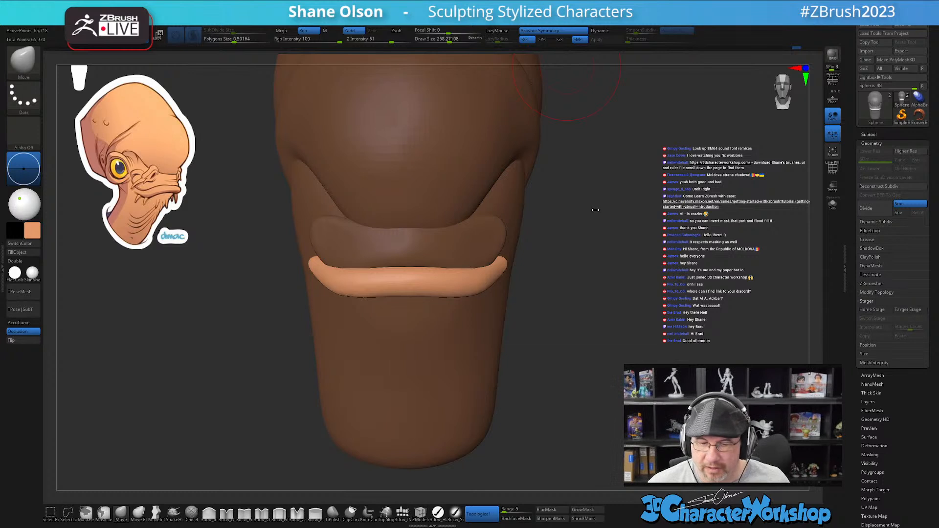
- Mask everything except the neck so that only the neck form can be edited
mouse_move(575, 353)
left_mouse_down()
mouse_move(544, 318)
mouse_move(489, 331)
mouse_move(515, 357)
left_mouse_up()
key("w")
mouse_move(570, 390)
left_mouse_down()
mouse_move(563, 380)
mouse_move(430, 367)
left_mouse_up()
left_click(440, 380, "ctrl")
key("q")
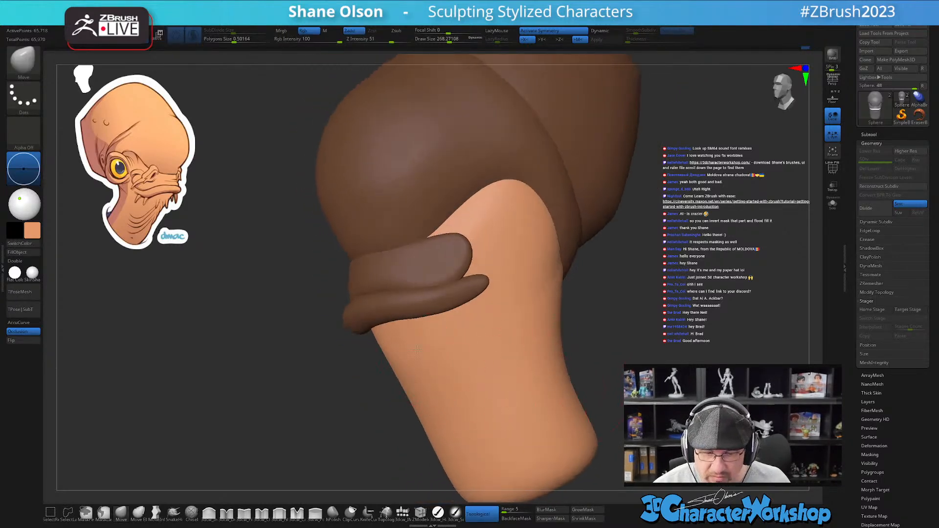
- Reshape the front of the neck beneath the lower lip with the Move brush at draw size about 437, and smooth it
key("s")
left_click_drag(396, 327, 404, 327)
right_click_drag(400, 314, 390, 311)
left_click_drag(407, 318, 387, 319)
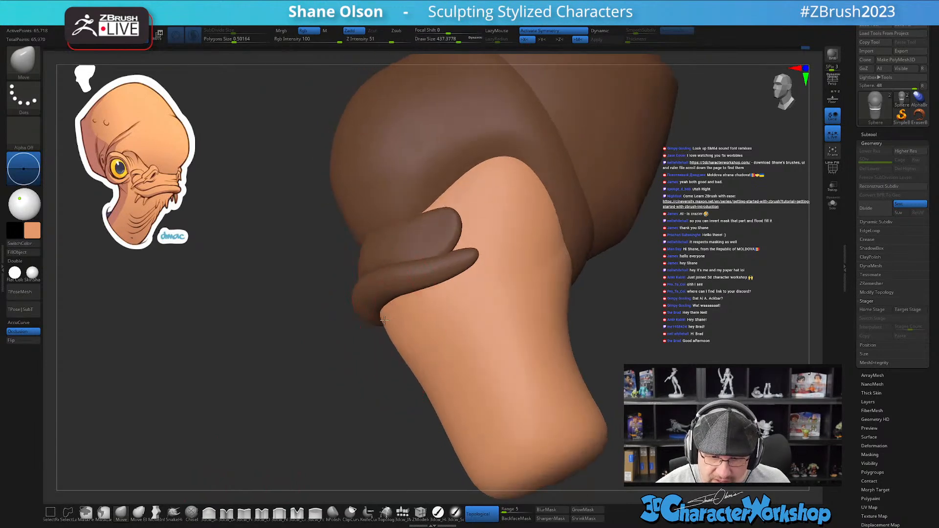
right_click_drag(402, 309, 442, 296)
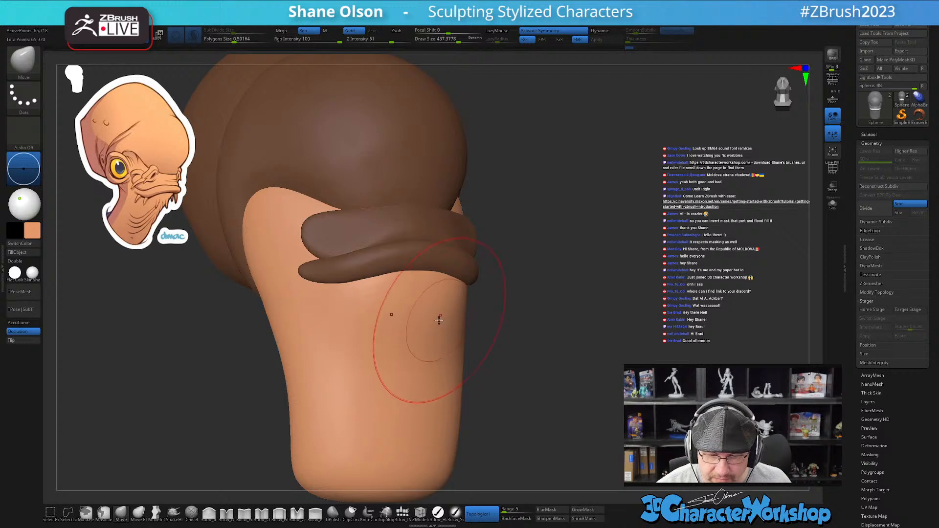
key("shift+f")
right_click_drag(432, 333, 421, 349)
mouse_move(420, 342)
left_mouse_down("shift")
mouse_move(387, 377)
mouse_move(384, 399)
mouse_move(394, 372)
left_mouse_up("shift")
key("shift+f")
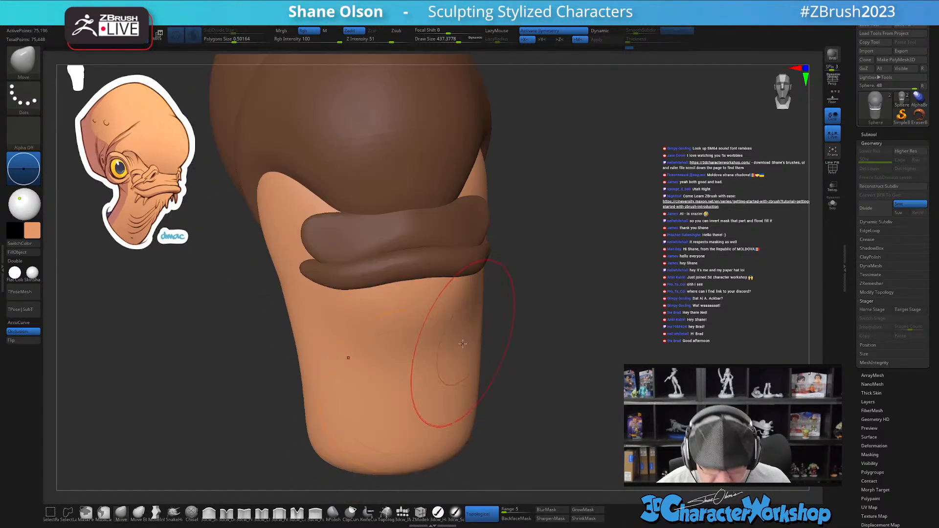
- Clear the mask from the head and lip forms and check the polygroups around the mouth
right_click_drag(440, 303, 451, 315)
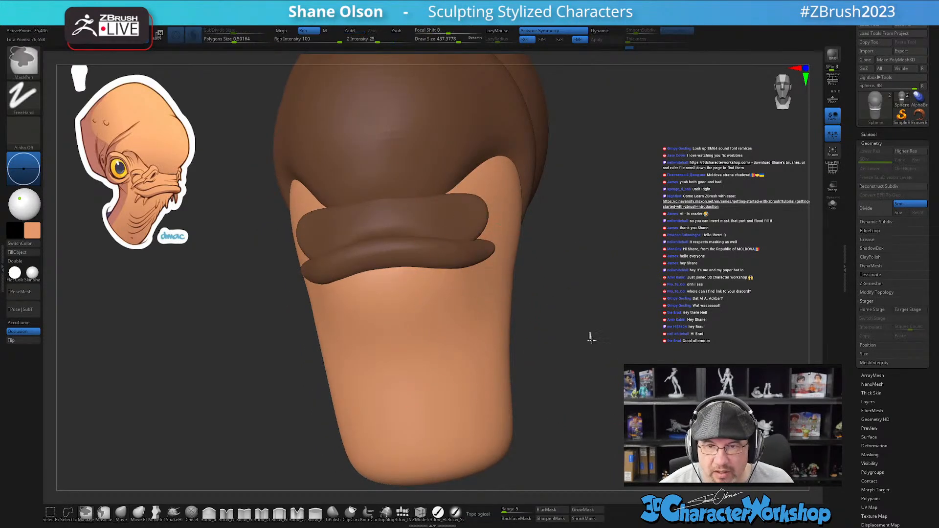
left_click_drag(588, 338, 592, 336, "ctrl")
mouse_move(592, 336)
right_mouse_down()
mouse_move(596, 352)
mouse_move(617, 354)
right_mouse_up()
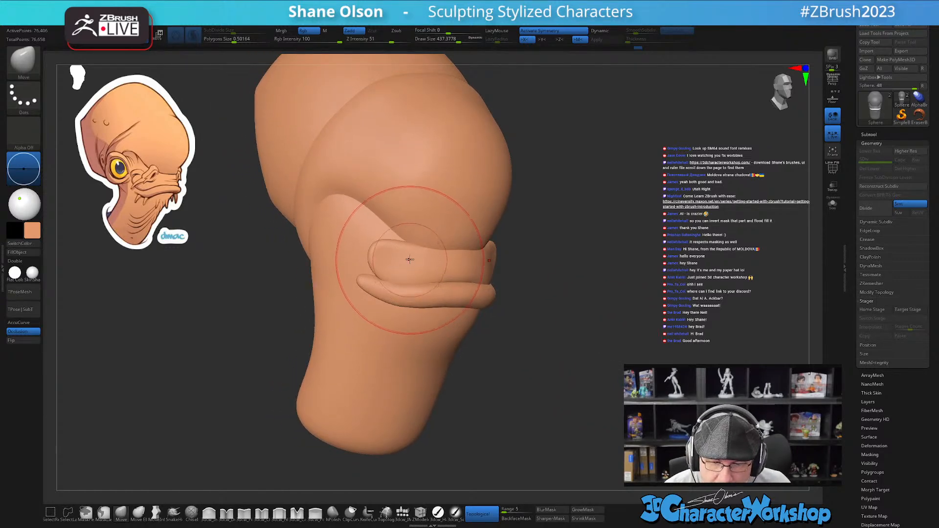
key("shift+f")
key("shift+f")
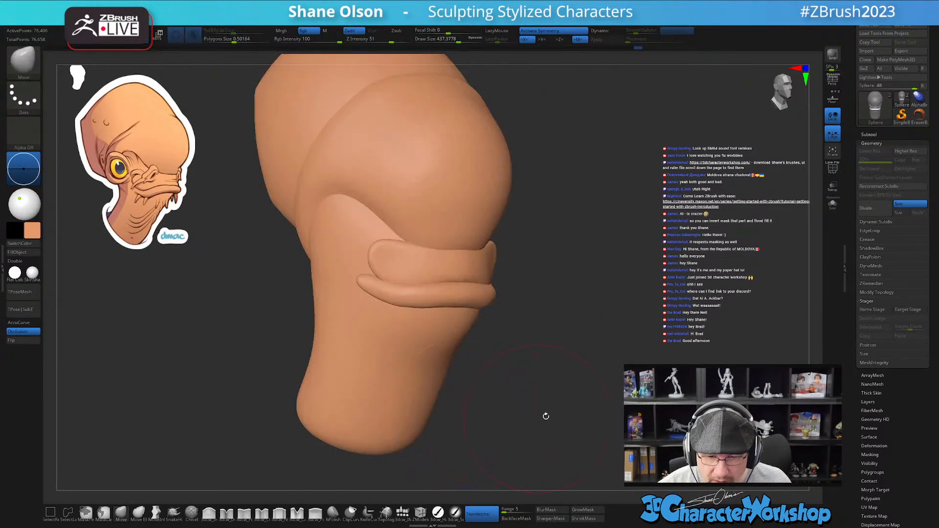
- Assign a separate polygroup to each form of the head, neck and lips with Auto Groups
key("shift+f")
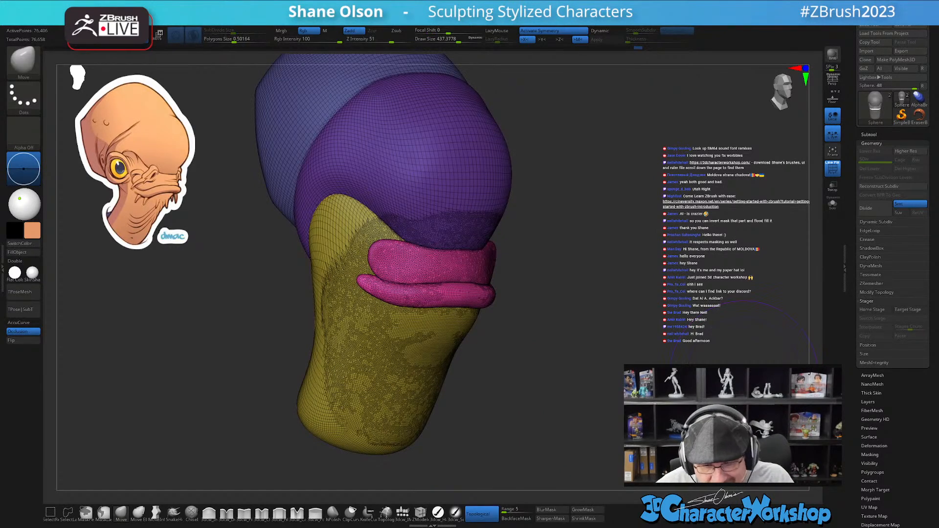
key("space")
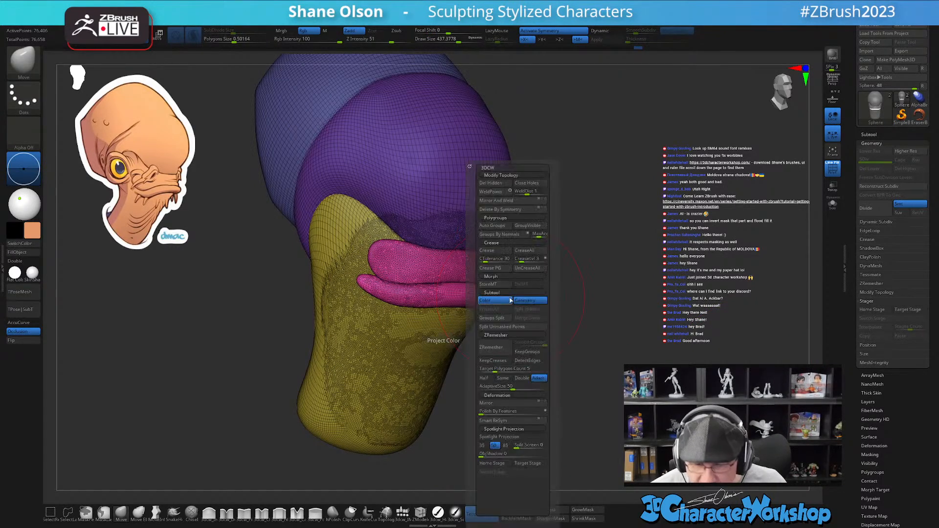
left_click(500, 226)
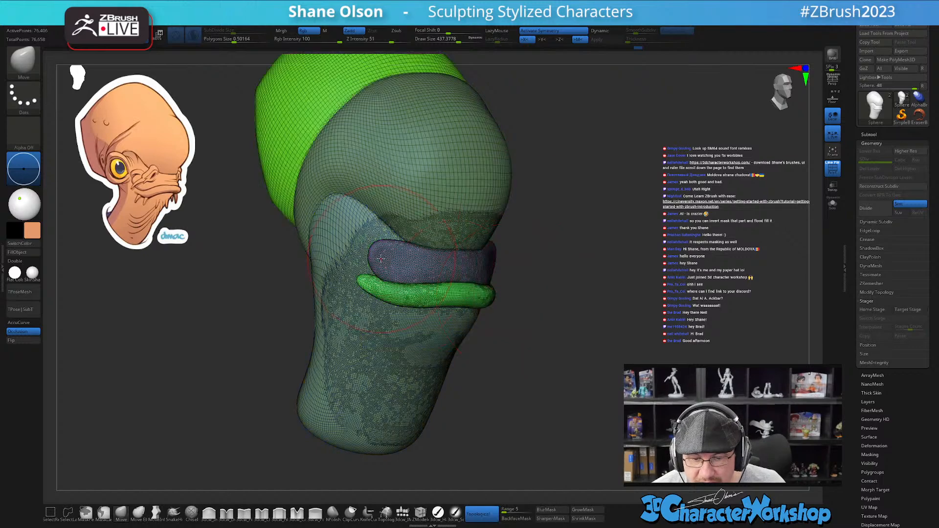
- Mask everything except the upper lip so that only that form can be edited
mouse_move(563, 285)
left_mouse_down()
mouse_move(518, 287)
mouse_move(589, 296)
mouse_move(576, 304)
mouse_move(593, 294)
left_mouse_up()
key("w")
left_click(557, 292, "ctrl")
key("shift+f")
key("q")
- Fill out the upper lip with the Inflate brush at draw size about 274 and smooth its surface
left_click(209, 513)
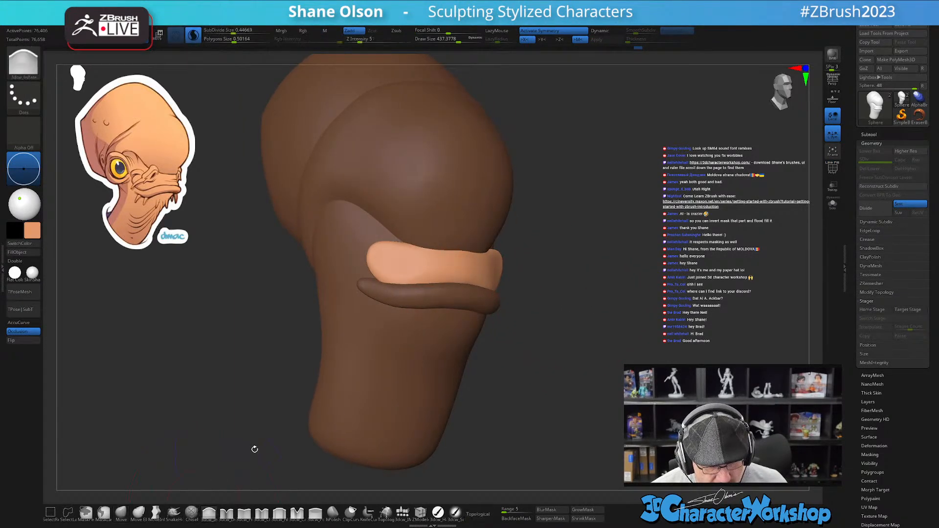
key("s")
left_click_drag(538, 324, 528, 324)
left_click_drag(398, 267, 395, 245)
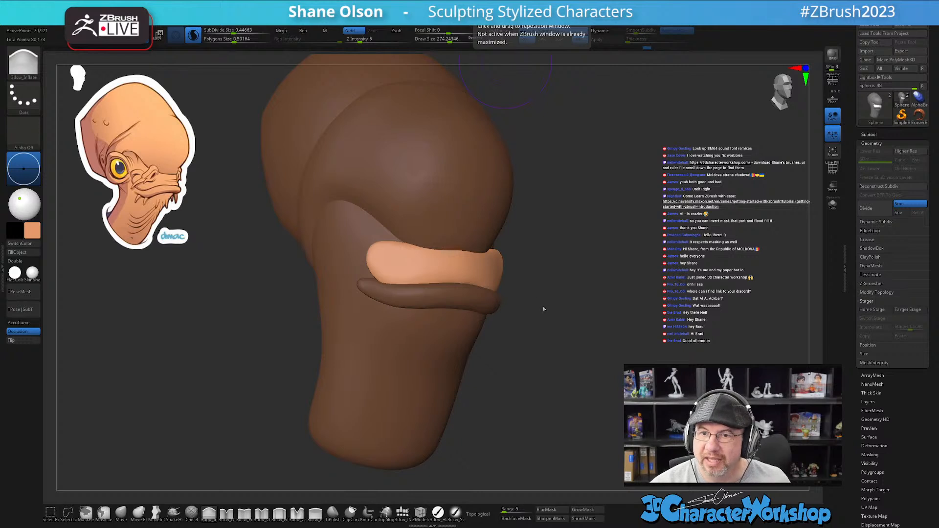
mouse_move(546, 307)
left_mouse_down()
mouse_move(535, 315)
mouse_move(513, 303)
left_mouse_up()
key("shift")
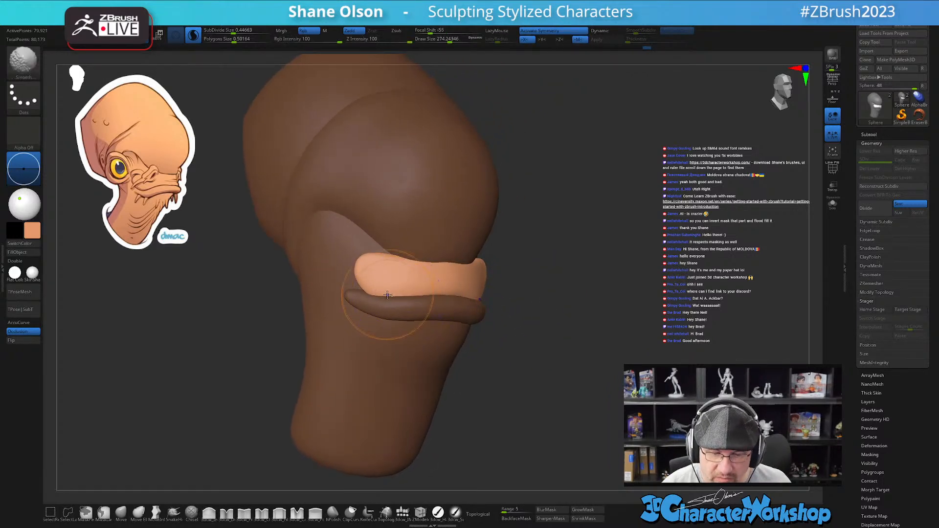
left_click_drag(378, 282, 382, 277, "shift")
mouse_move(383, 277)
right_mouse_down()
mouse_move(407, 266)
mouse_move(390, 288)
right_mouse_up()
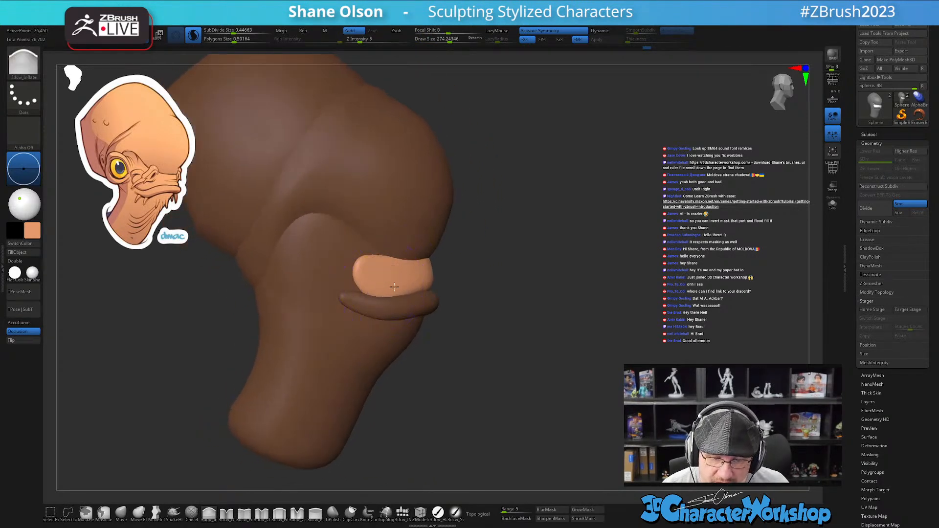
left_click_drag(381, 284, 374, 277)
- Adjust the upper lip's shape above the lower lip with the Move brush at draw size about 365
right_click_drag(462, 259, 514, 304)
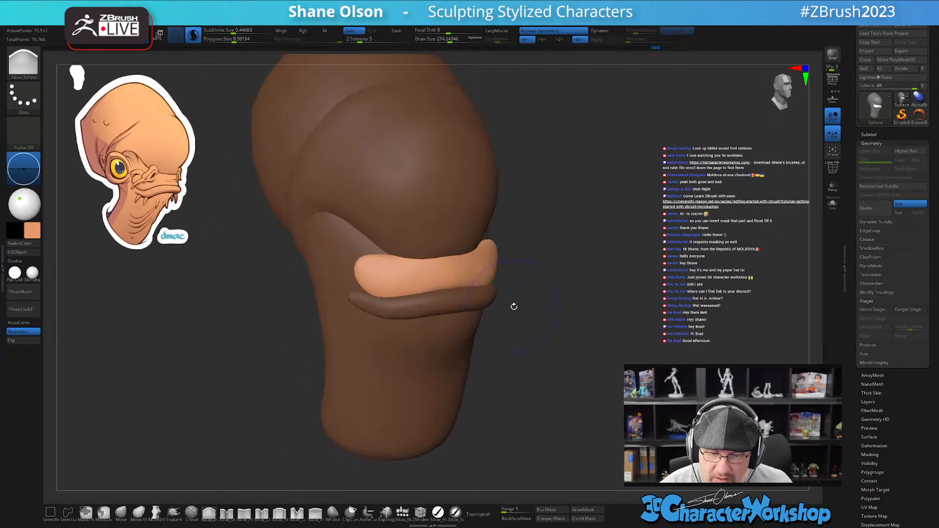
left_click(121, 514)
key("bracketright")
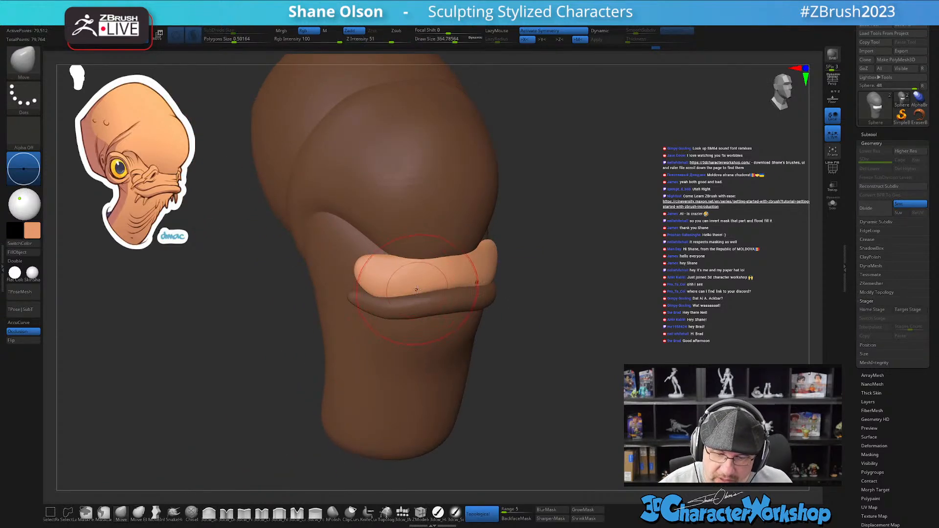
right_click_drag(409, 284, 404, 295)
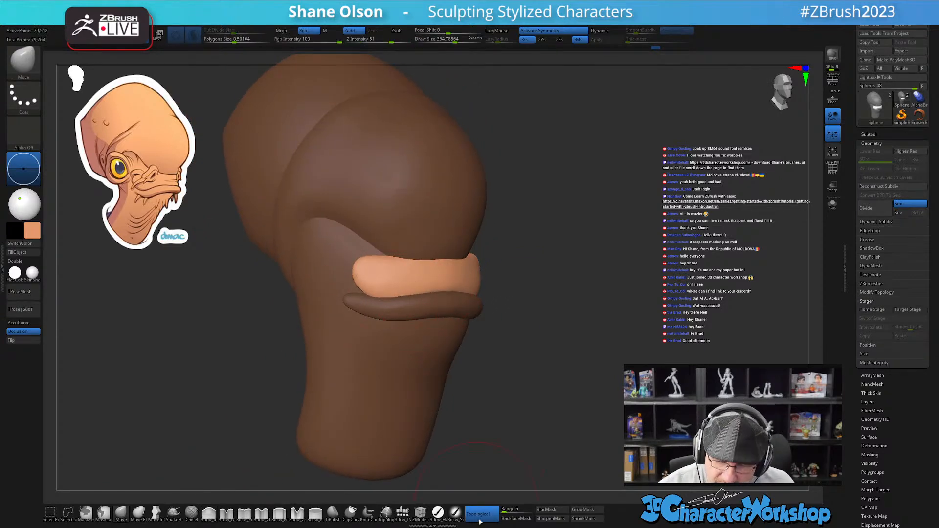
mouse_move(382, 291)
right_mouse_down()
mouse_move(482, 297)
mouse_move(462, 293)
mouse_move(573, 335)
mouse_move(589, 353)
right_mouse_up()
- Refine the isolated lower lip with the Move brush at draw size about 311, and clear the mask
mouse_move(545, 304)
right_mouse_down()
mouse_move(492, 309)
mouse_move(510, 335)
mouse_move(489, 318)
mouse_move(522, 328)
right_mouse_up()
key("bracketleft")
key("bracketleft")
key("w")
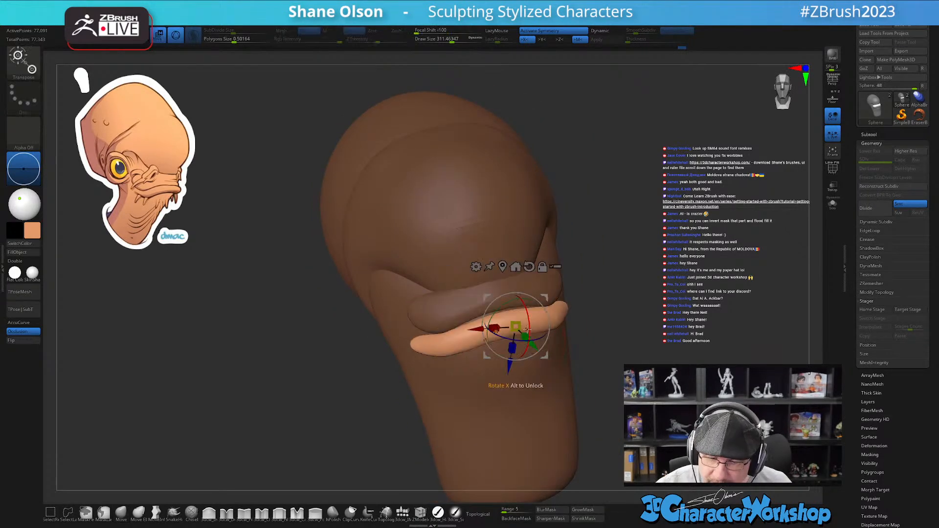
key("q")
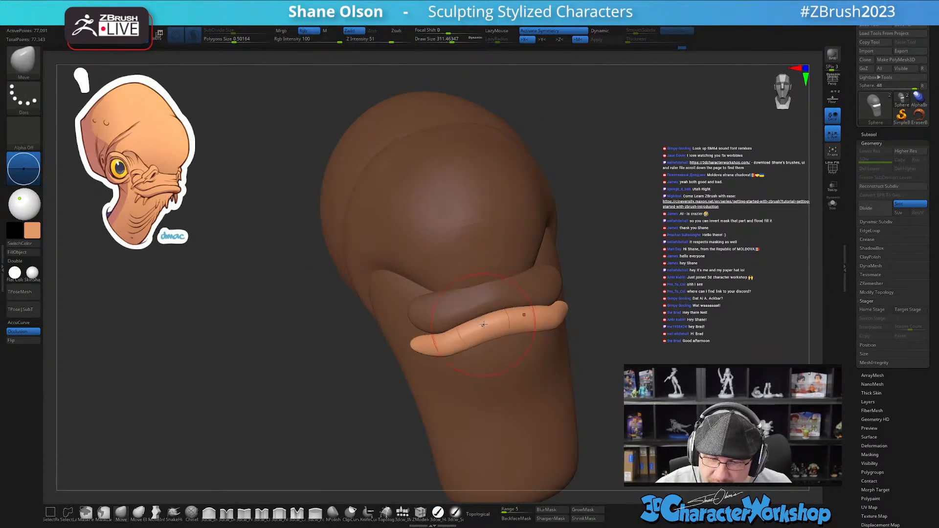
mouse_move(482, 323)
right_mouse_down()
mouse_move(504, 315)
mouse_move(489, 330)
right_mouse_up()
left_click_drag(593, 368, 598, 373, "ctrl")
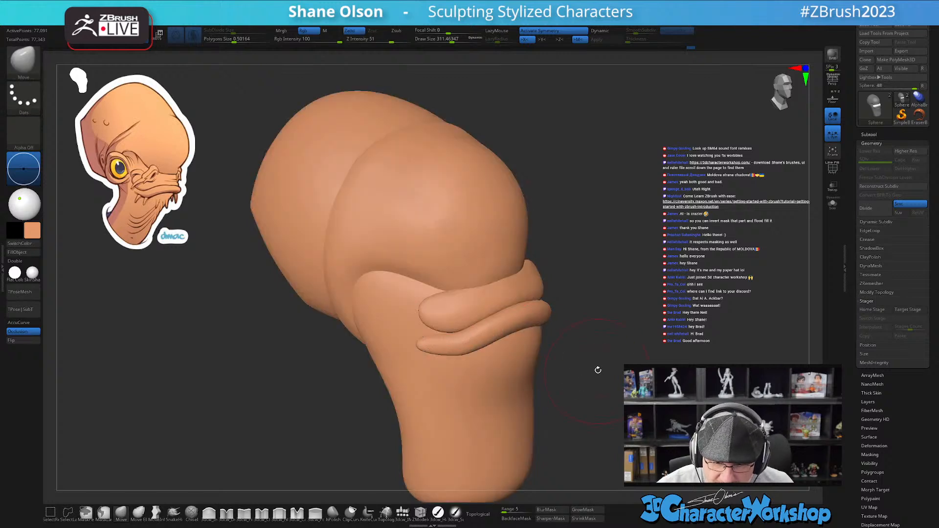
- Insert a mirrored pair of QuadSphere-2 spheres beside the mouth as eyes with the insert mesh brush
mouse_move(597, 372)
right_mouse_down()
mouse_move(606, 367)
mouse_move(600, 358)
mouse_move(582, 367)
mouse_move(587, 379)
right_mouse_up()
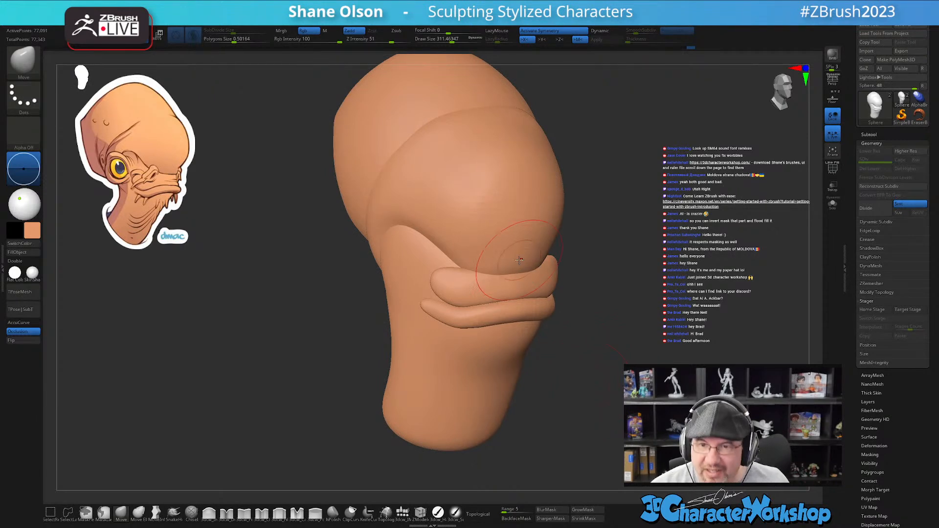
right_click_drag(507, 251, 482, 266)
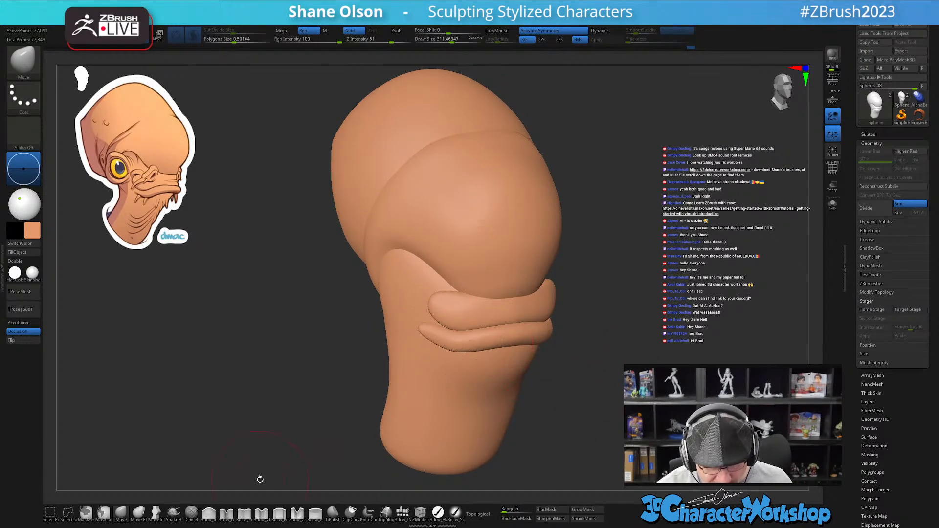
left_click(403, 512)
right_click_drag(368, 301, 395, 298)
left_click_drag(406, 293, 404, 325)
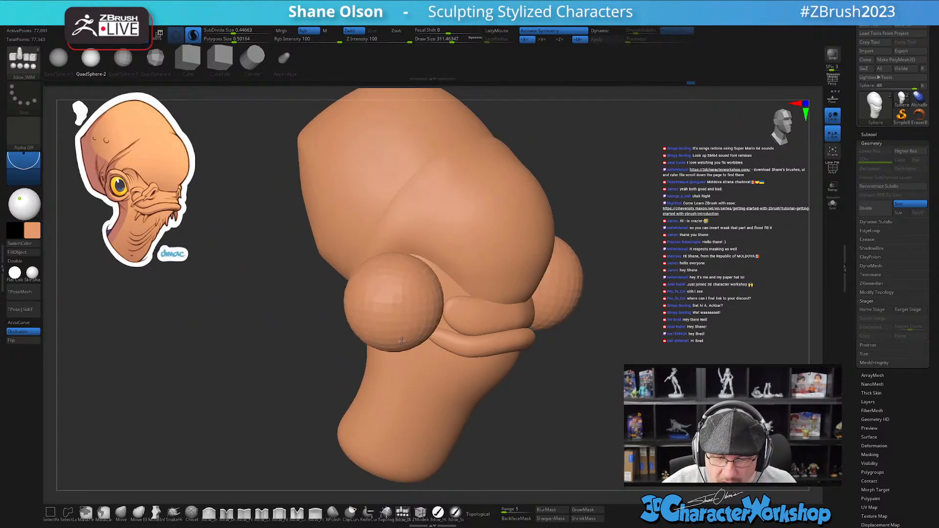
- Move the mirrored eye spheres up and inward against the sides of the head with the transform gizmo
left_click_drag(612, 399, 596, 424, "shift")
key("w")
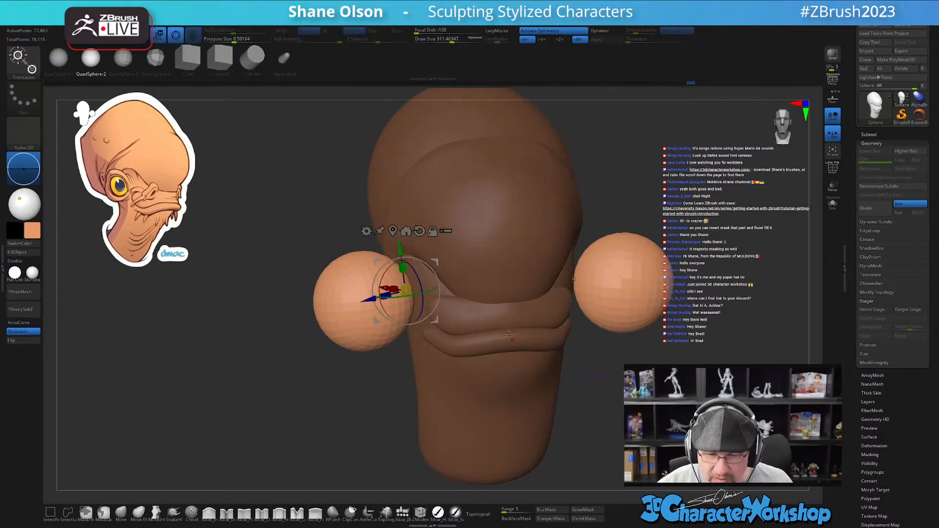
right_click_drag(460, 220, 445, 237, "alt")
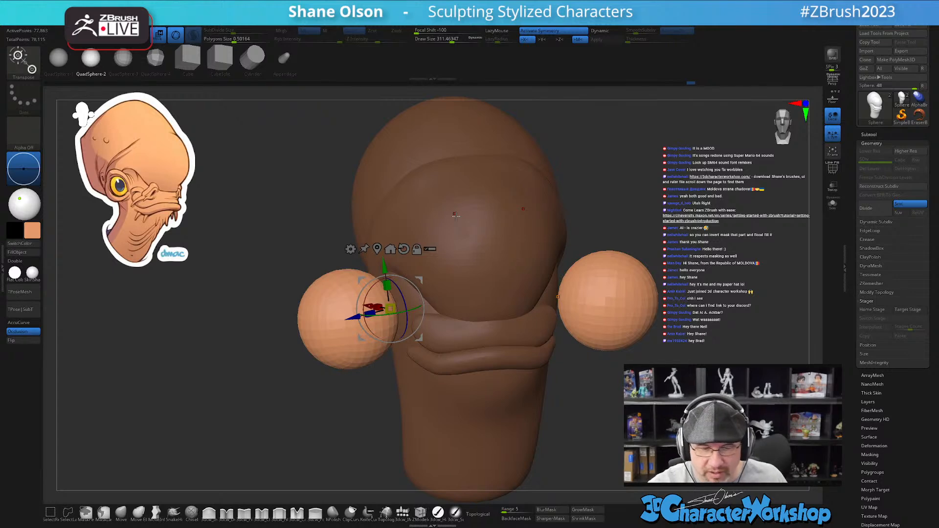
right_click_drag(425, 261, 423, 254)
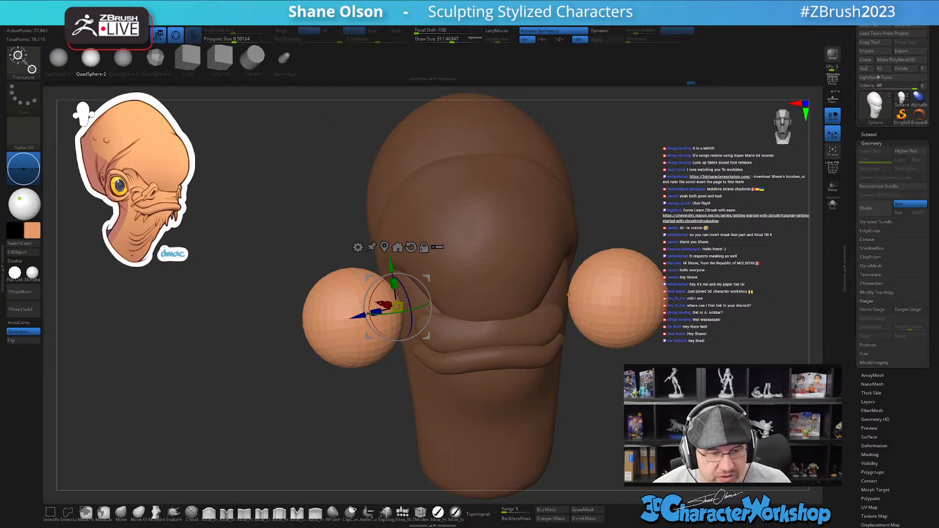
right_click_drag(408, 332, 383, 331)
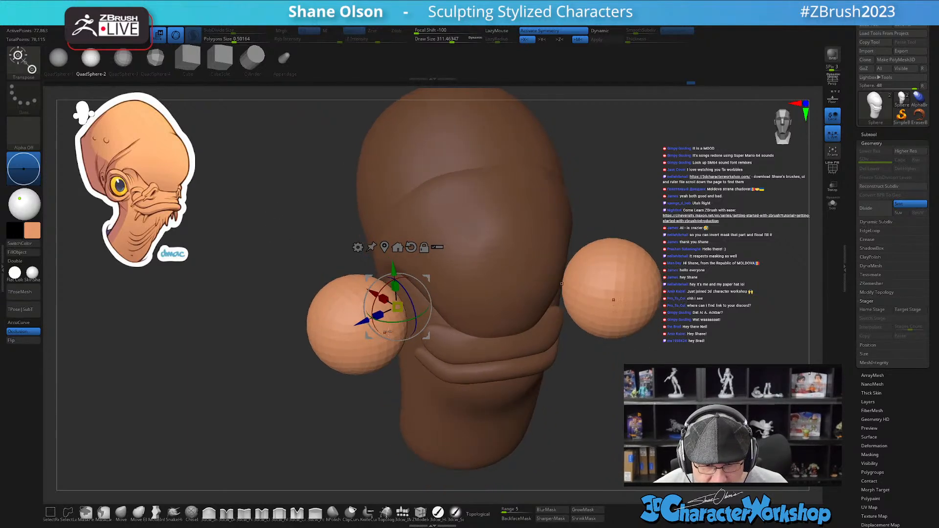
left_click_drag(385, 322, 385, 286)
left_click_drag(355, 316, 418, 300)
- Scale the eye spheres down uniformly and embed them in the sides of the head
left_click_drag(215, 334, 276, 324)
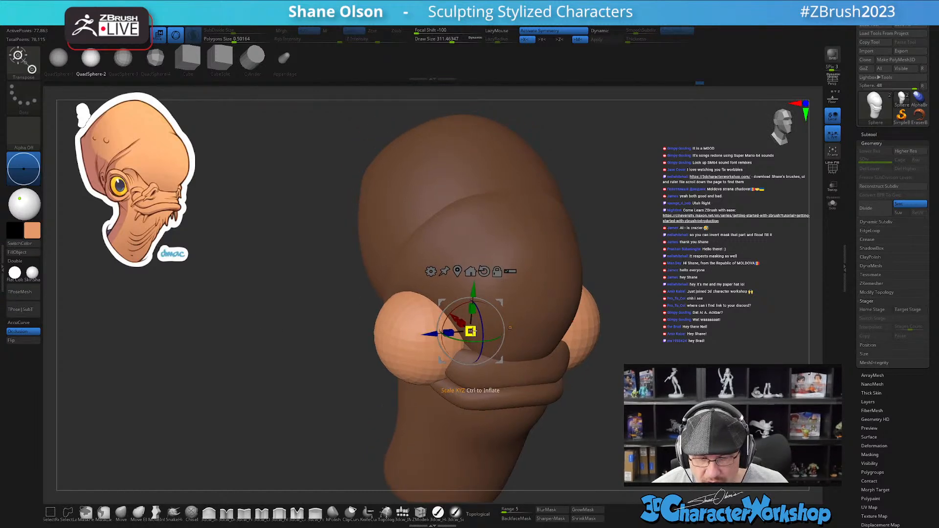
left_click_drag(471, 332, 450, 330)
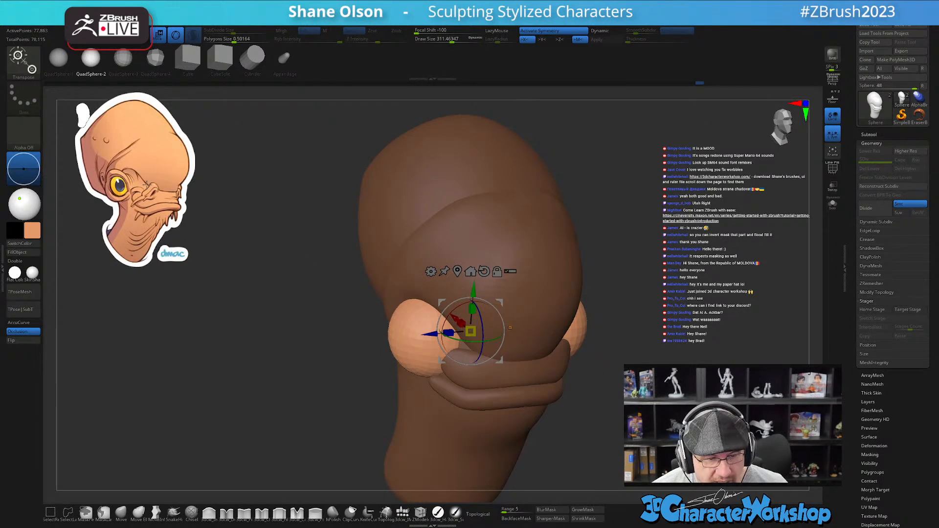
left_click_drag(272, 336, 540, 330)
left_click_drag(505, 303, 492, 293)
left_click_drag(729, 299, 524, 339)
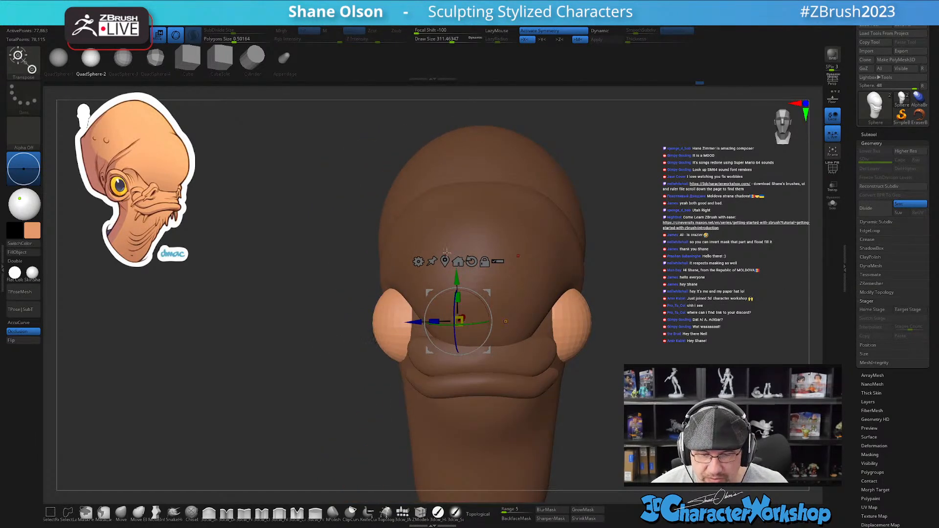
- Move the gizmo pivot onto the eye sphere and adjust the eyes' position and angle above the mouth corners
left_click(412, 320)
left_click_drag(379, 310, 381, 315)
left_click_drag(320, 336, 493, 317)
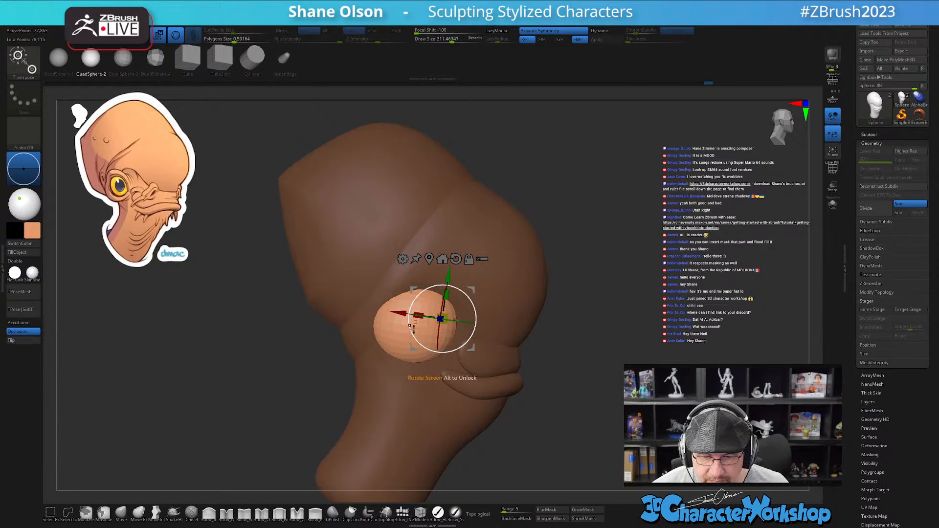
left_click_drag(419, 318, 450, 290)
mouse_move(637, 339)
left_mouse_down()
mouse_move(648, 341)
mouse_move(636, 345)
mouse_move(631, 330)
left_mouse_up()
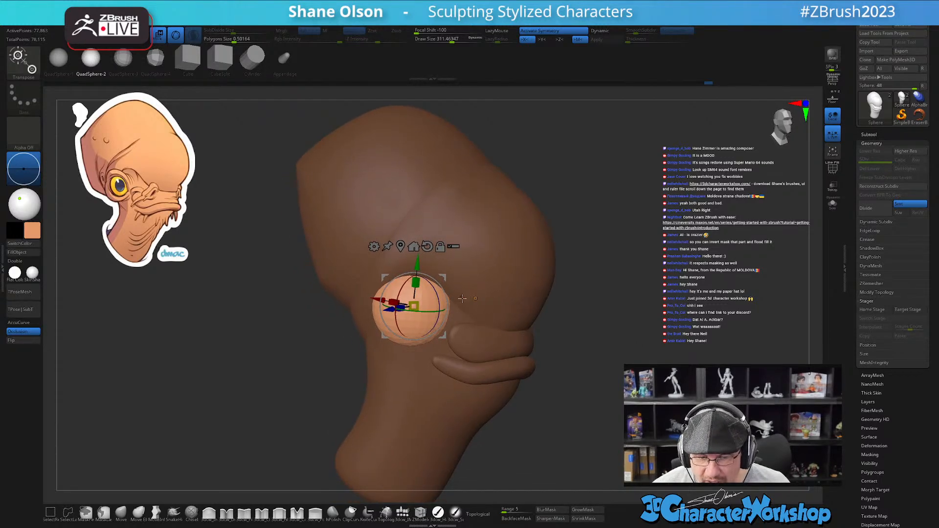
left_click_drag(523, 355, 600, 363)
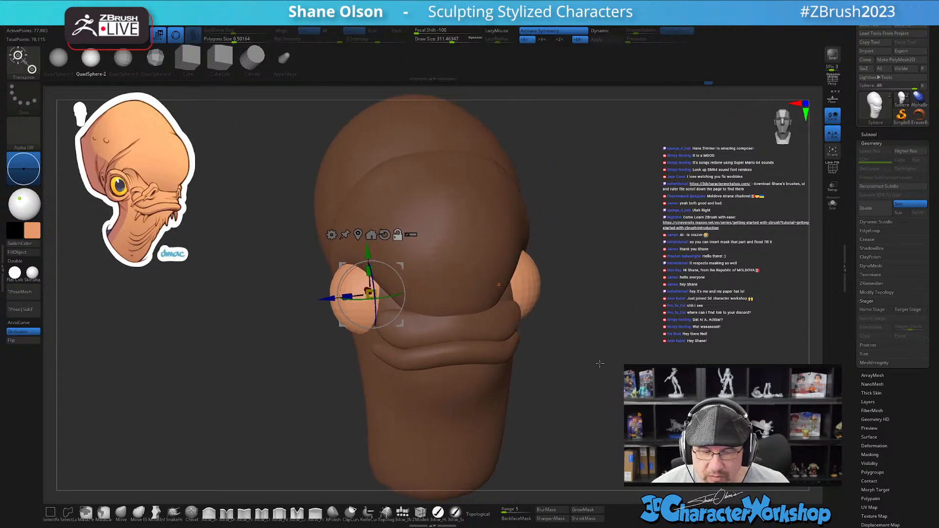
- Examine the eye spheres' placement against the head and lips from the front, three-quarter and side views
key("q")
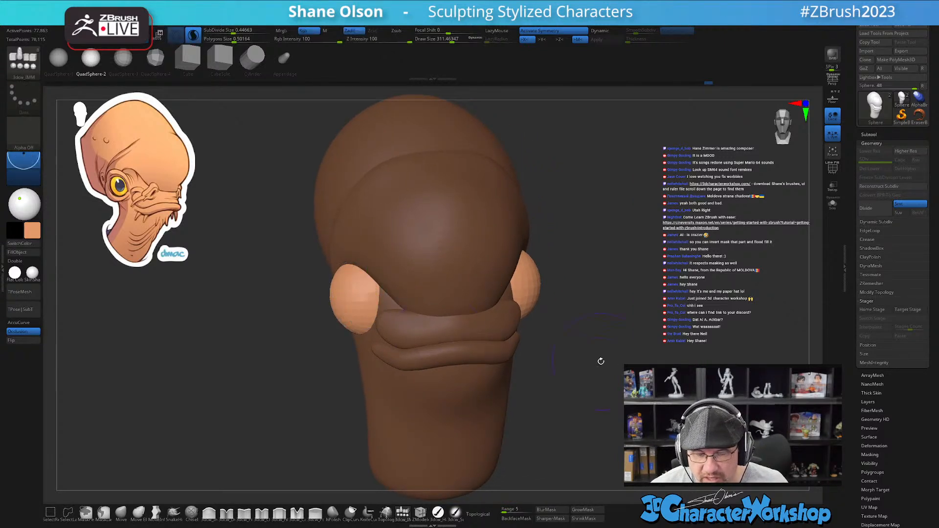
key("w")
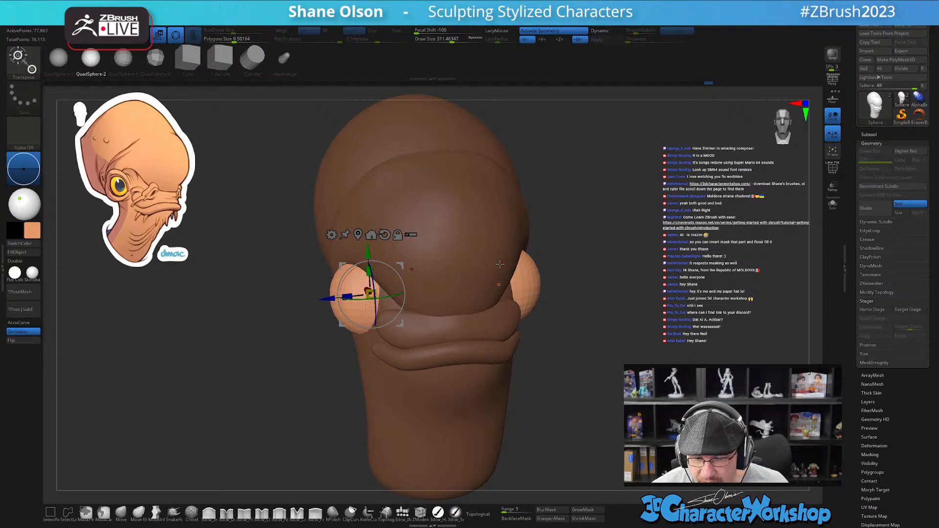
left_click(498, 281, "alt")
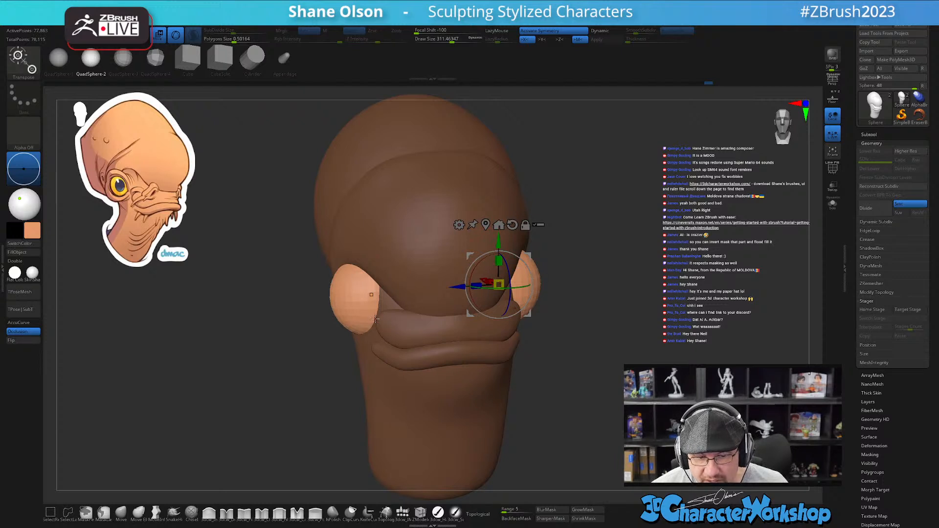
left_click(372, 296, "alt")
left_click_drag(433, 301, 443, 288)
left_click_drag(672, 306, 632, 309, "alt")
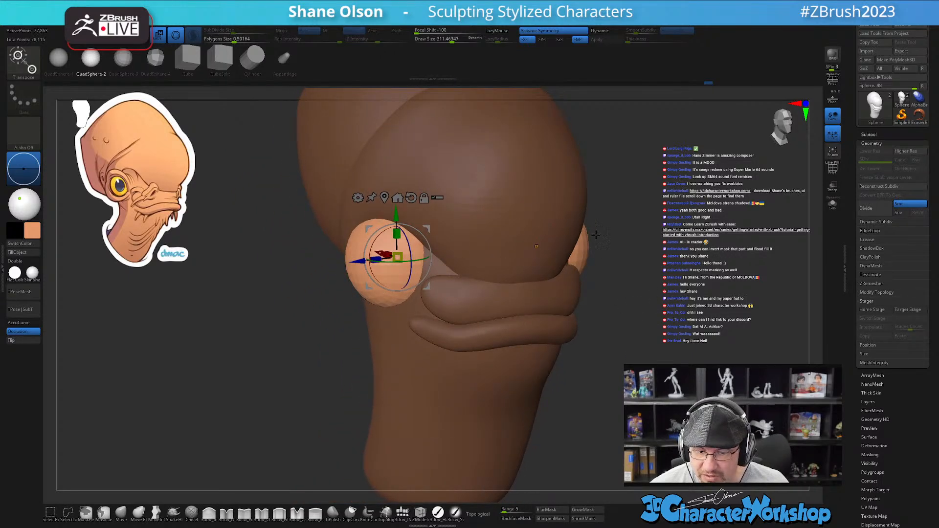
left_click_drag(608, 350, 629, 353)
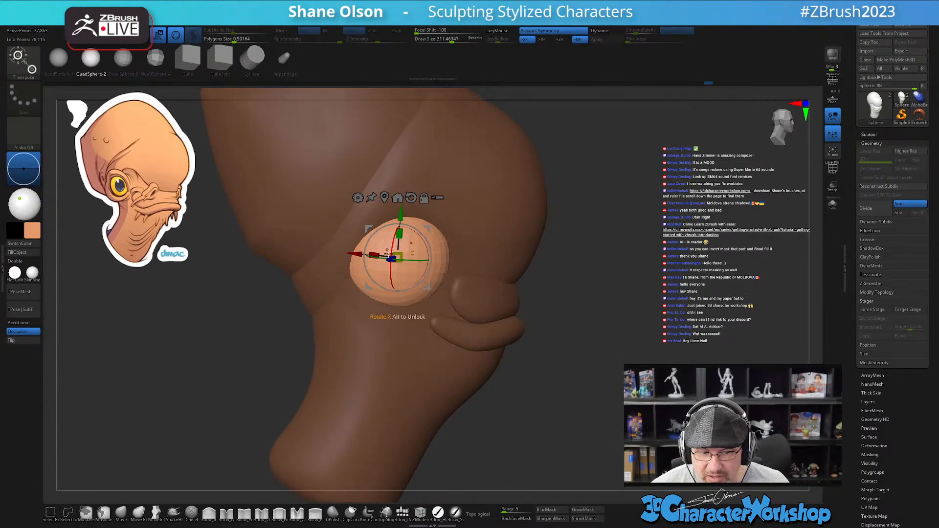
left_click_drag(570, 377, 579, 376)
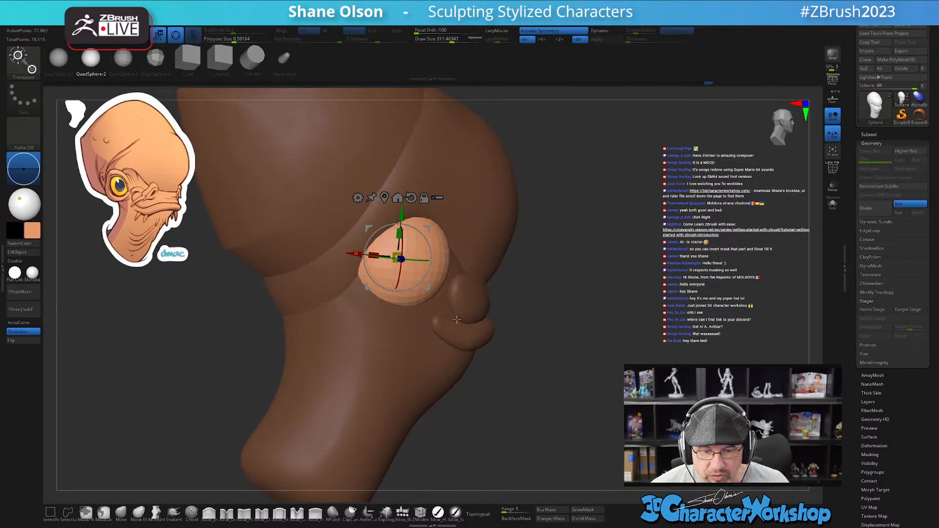
- Shift the gizmo pivot around the eye and split the unmasked eye spheres off the head as their own subtool
left_click(356, 252)
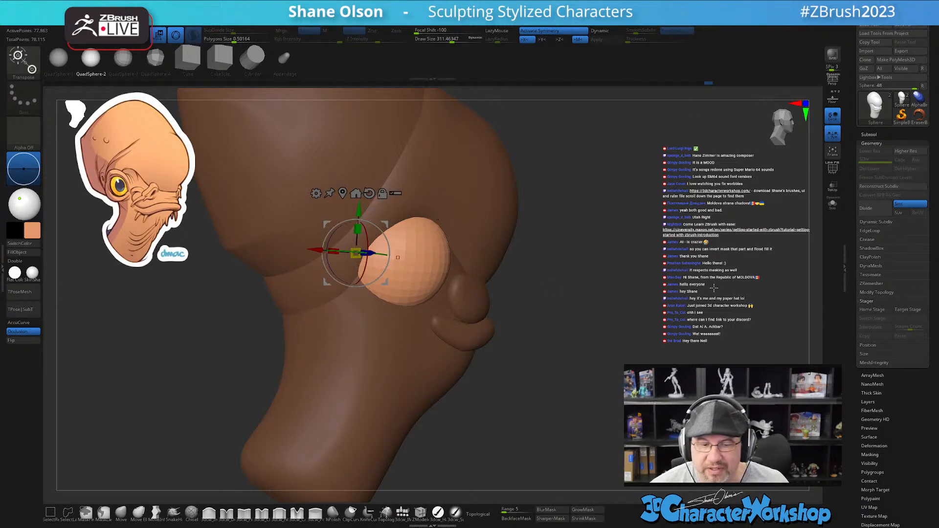
left_click_drag(669, 321, 651, 308)
left_click(311, 297)
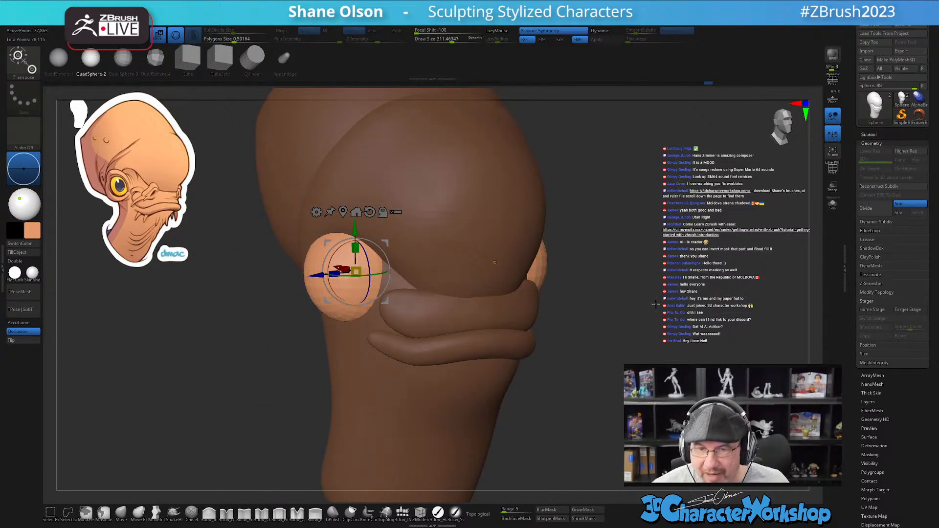
mouse_move(576, 373)
left_mouse_down()
mouse_move(556, 384)
mouse_move(574, 402)
mouse_move(562, 394)
mouse_move(582, 380)
left_mouse_up()
key("shift+space")
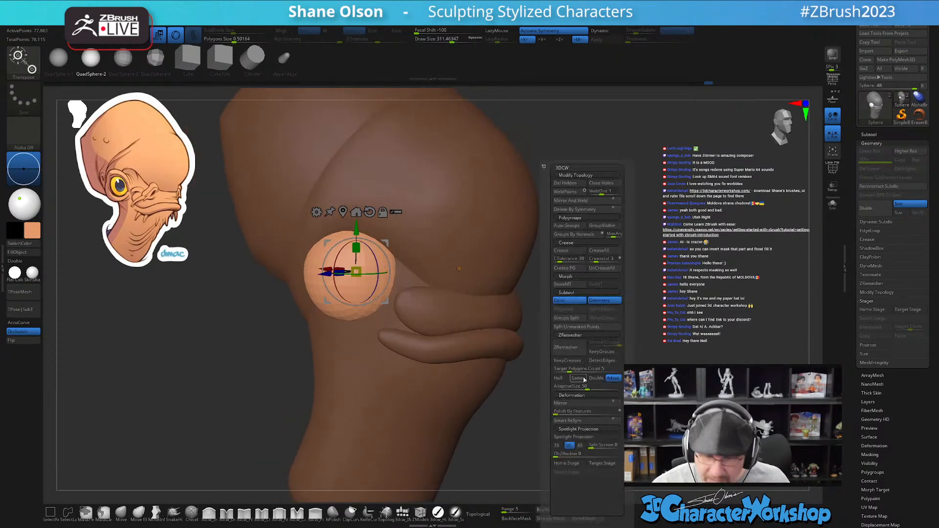
left_click(576, 326)
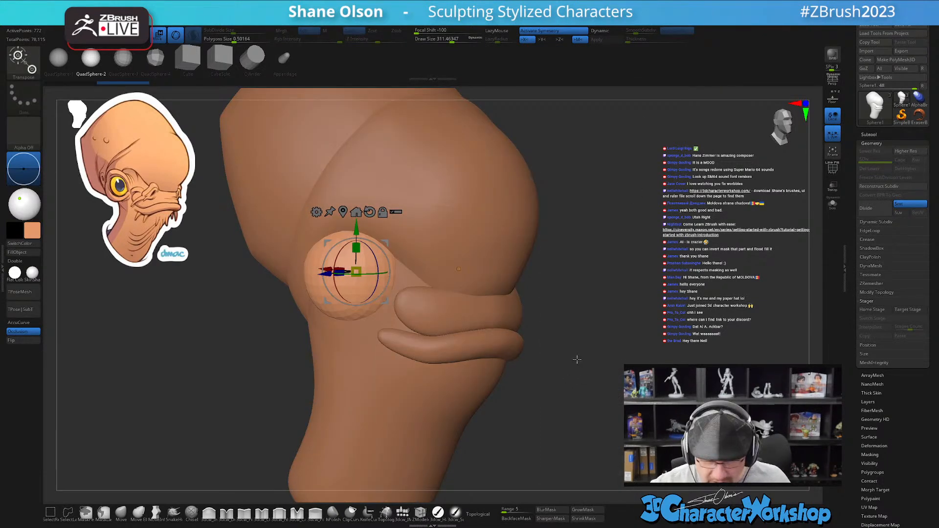
- Smooth the eye subtool with Dynamic Subdiv, choosing to always activate it without asking, and return to draw mode
key("d")
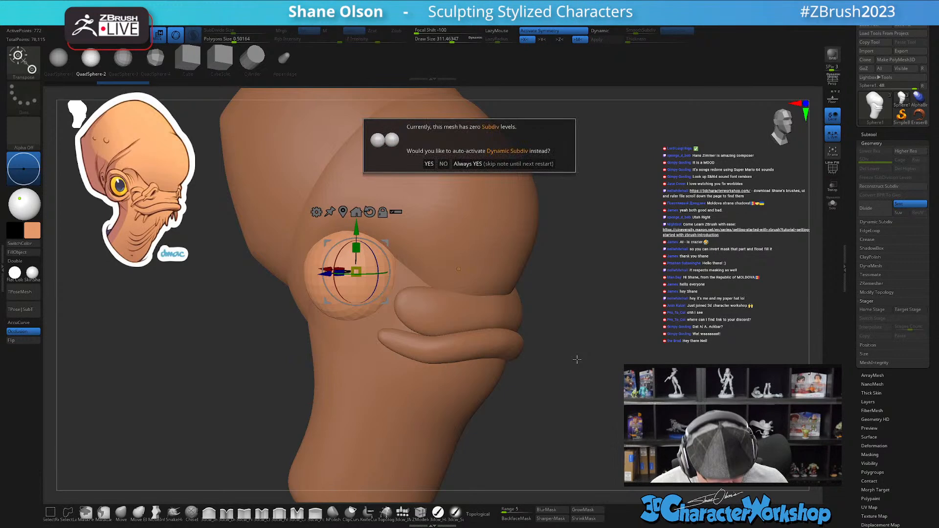
left_click(482, 166)
key("q")
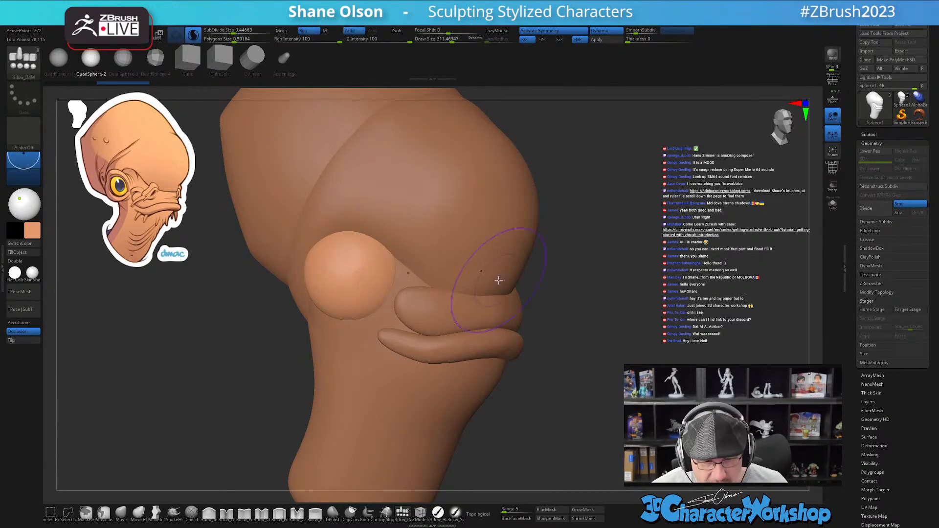
- Fill the eye spheres with yellow sampled from the reference eye, and restore the orange skin colour for the head
key("w")
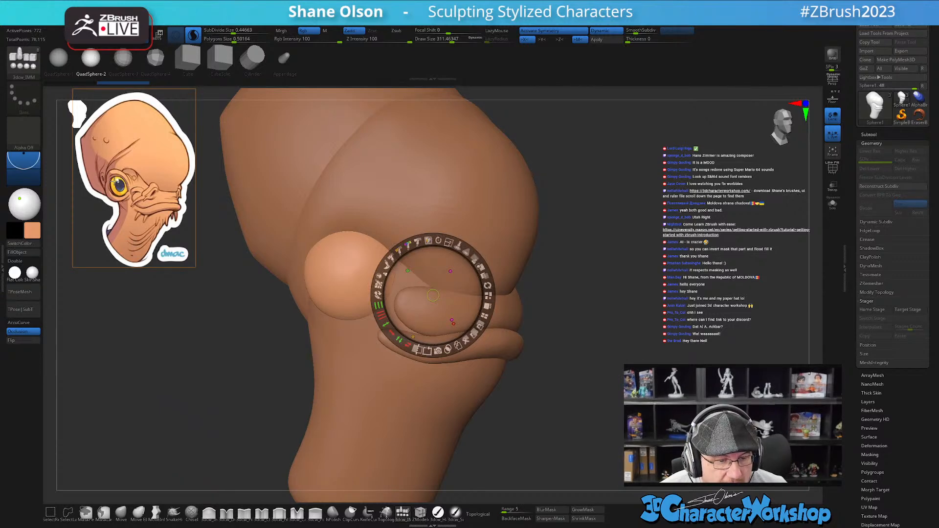
key("c")
key("q")
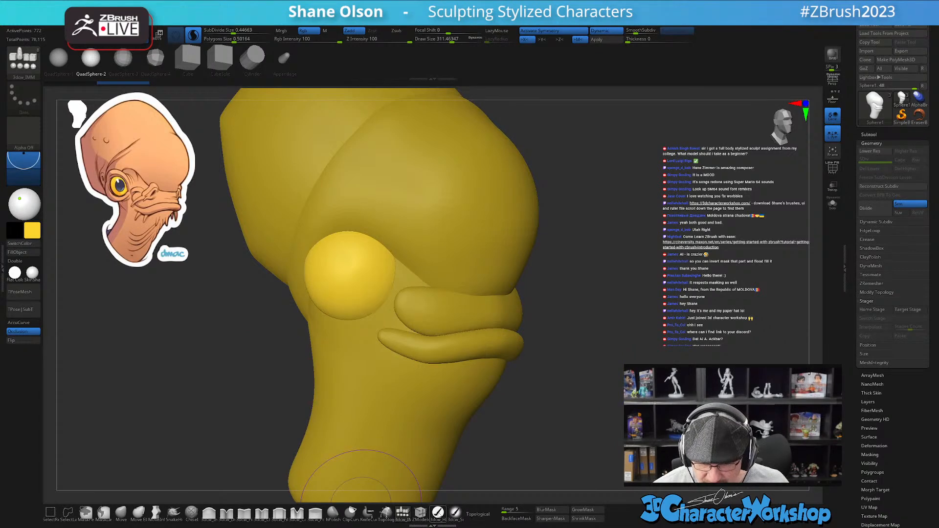
left_click(438, 512)
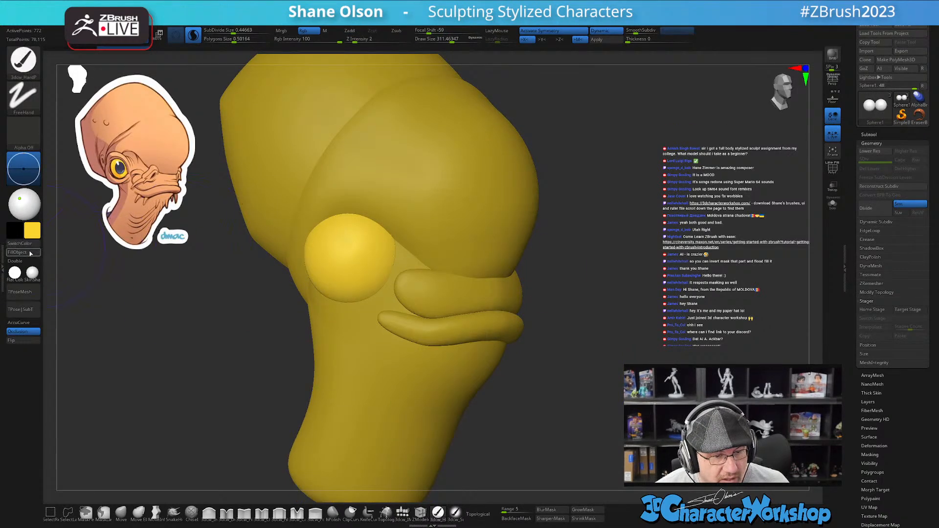
key("z")
key("c")
key("z")
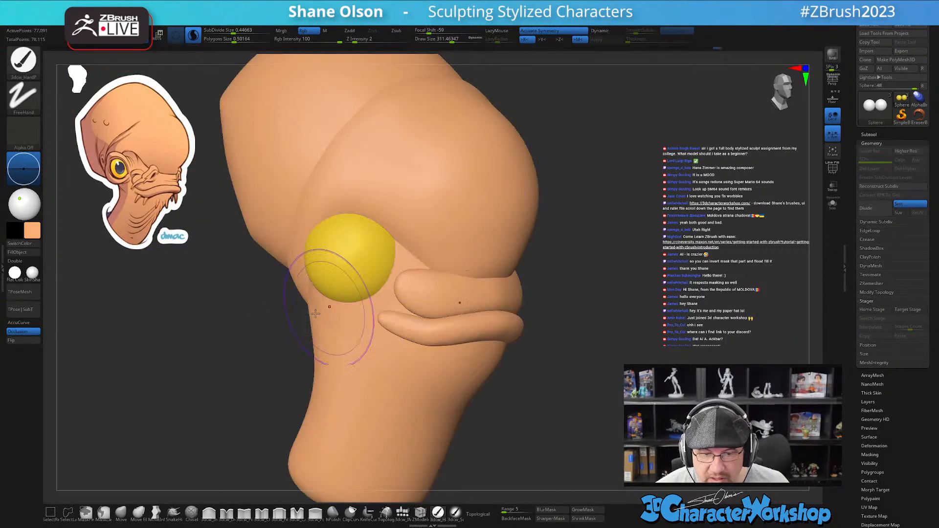
- Examine the yellow eyes against the orange head from the front and three-quarter views
mouse_move(572, 387)
left_mouse_down()
mouse_move(599, 294)
mouse_move(610, 304)
left_mouse_up()
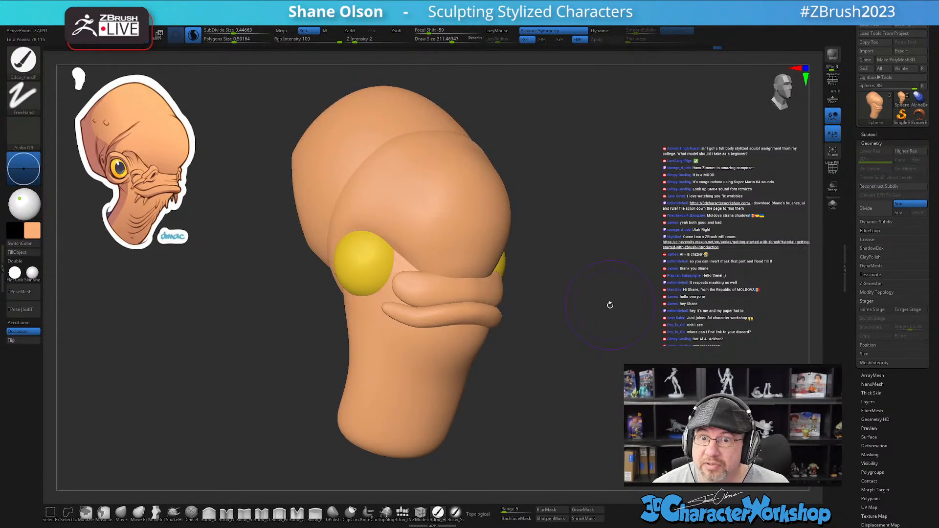
mouse_move(605, 305)
left_mouse_down()
mouse_move(608, 222)
mouse_move(597, 222)
left_mouse_up()
key("s")
left_click_drag(596, 283, 597, 283)
left_click_drag(639, 258, 649, 257)
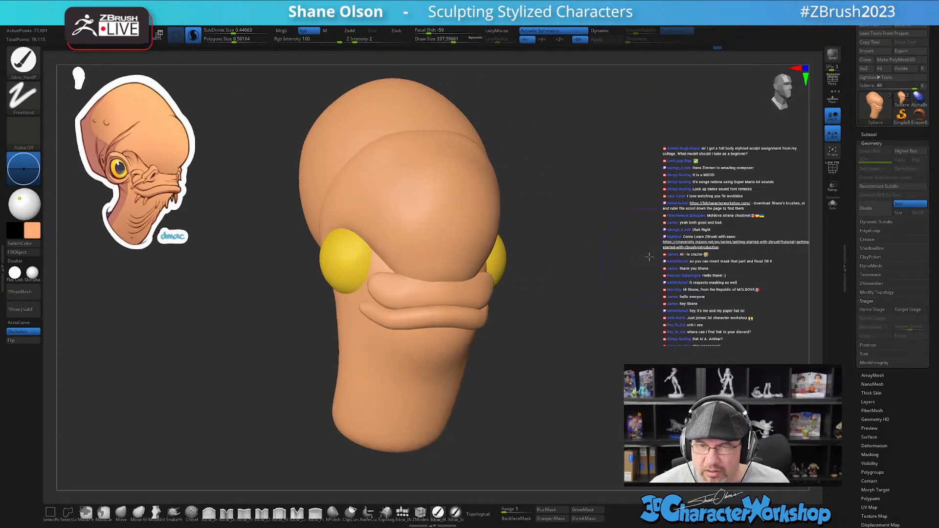
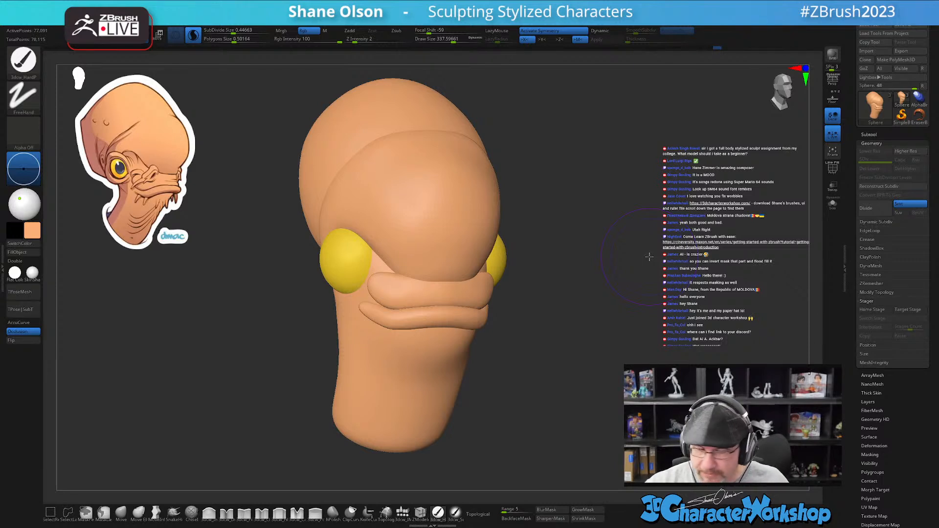
mouse_move(534, 364)
left_mouse_down()
mouse_move(593, 345)
mouse_move(585, 348)
left_mouse_up()
key("s")
mouse_move(574, 299)
left_mouse_down("alt")
mouse_move(571, 314)
mouse_move(596, 300)
mouse_move(581, 296)
mouse_move(605, 352)
left_mouse_up("alt")
- Switch to the insert-mesh brush with the QuadSphere-2 primitive and face the side of the head
key("b")
key("i")
key("m")
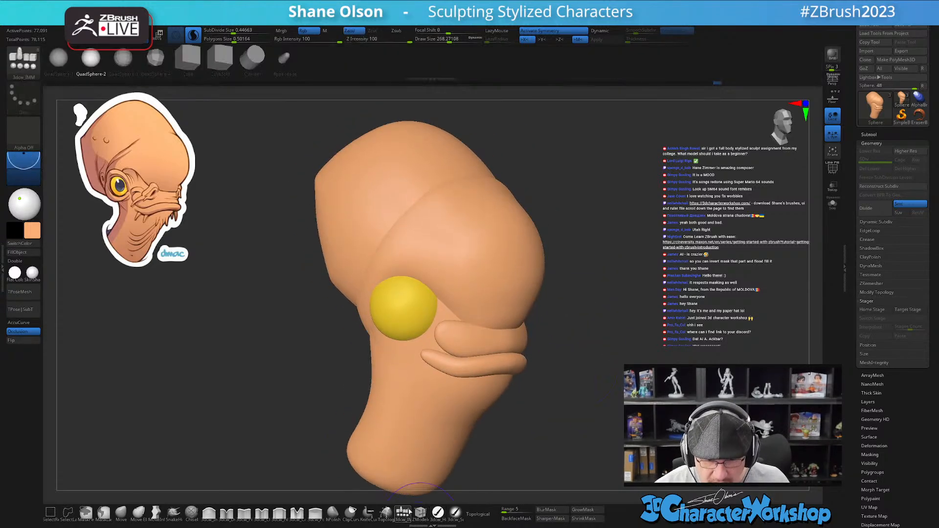
left_click_drag(503, 325, 557, 309)
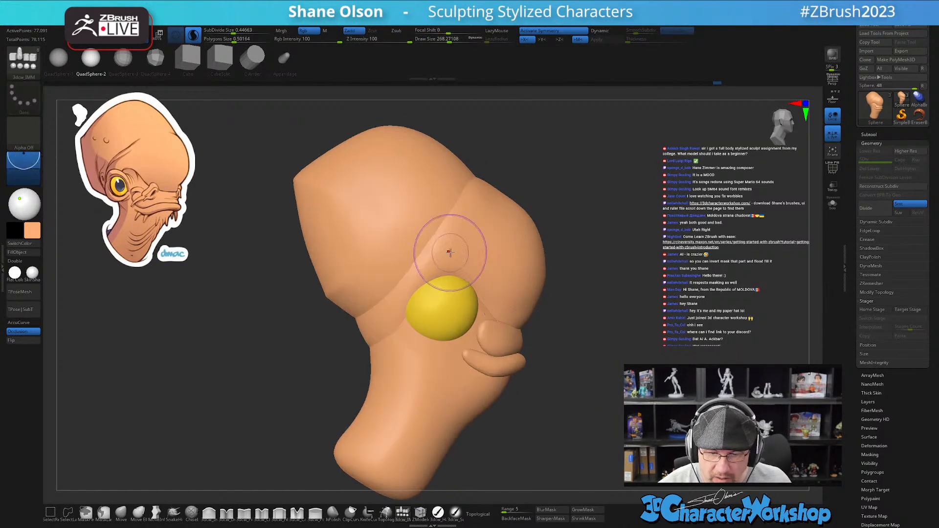
left_click_drag(538, 174, 535, 179)
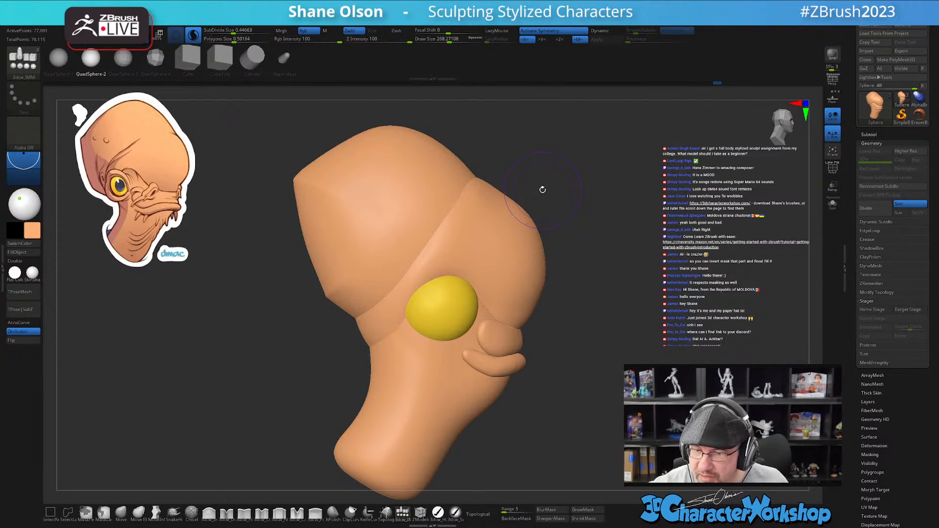
- Save the tool as ItsATrap_01 in the ZTLs folder under Twitch on drive D
left_click(910, 24)
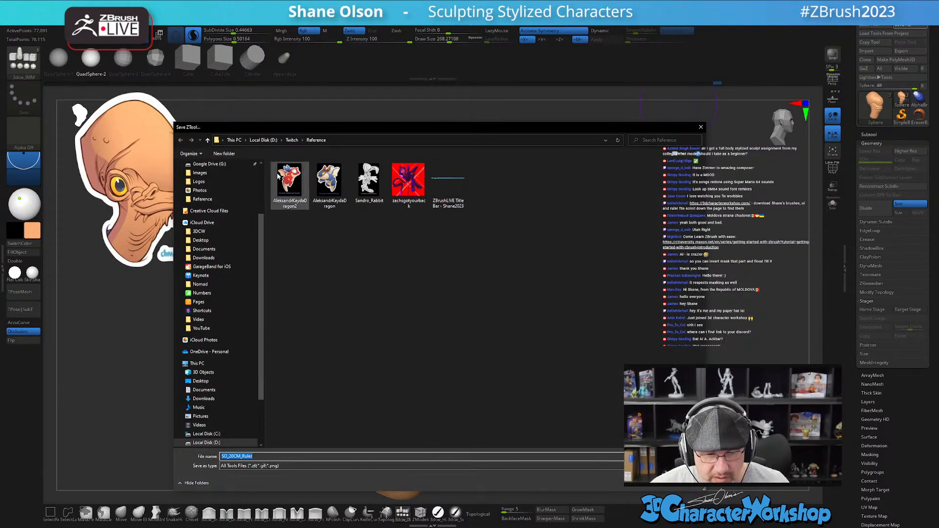
left_click(291, 140)
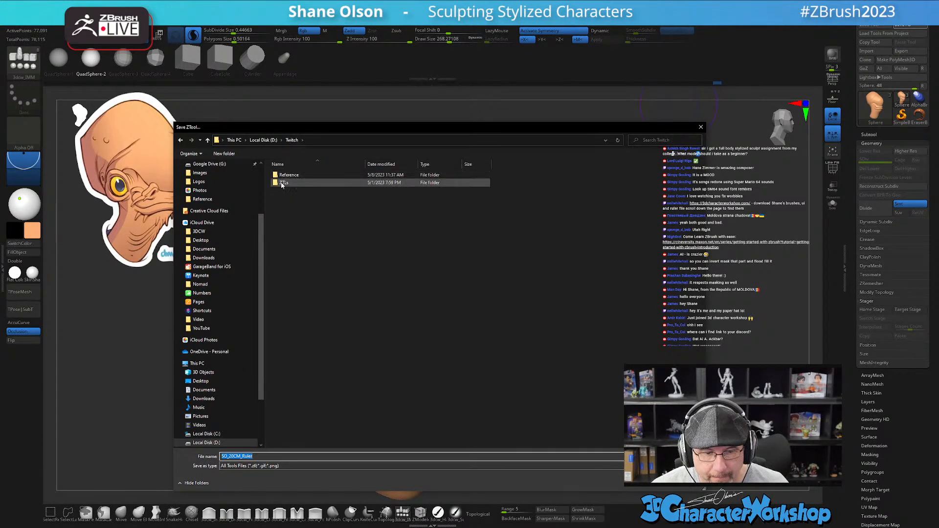
double_click(281, 456)
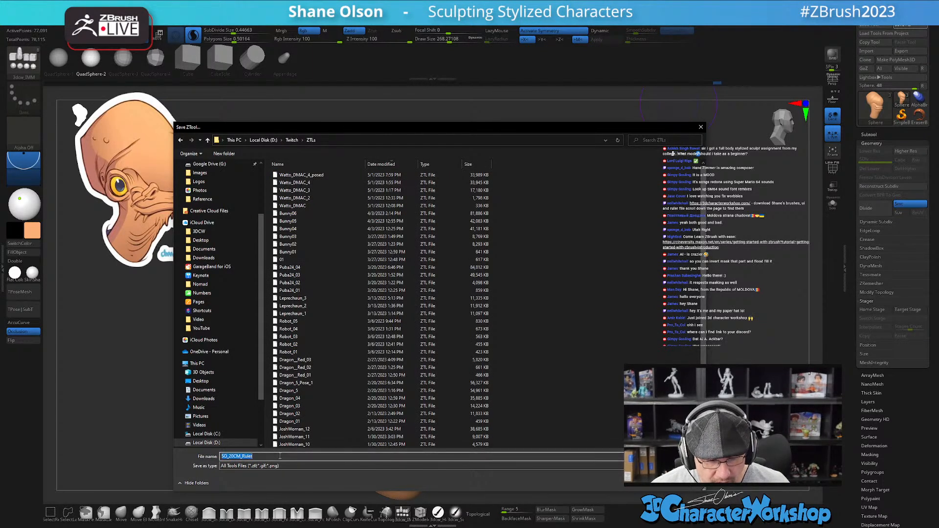
key("BackSpace")
type("ItsATrap")
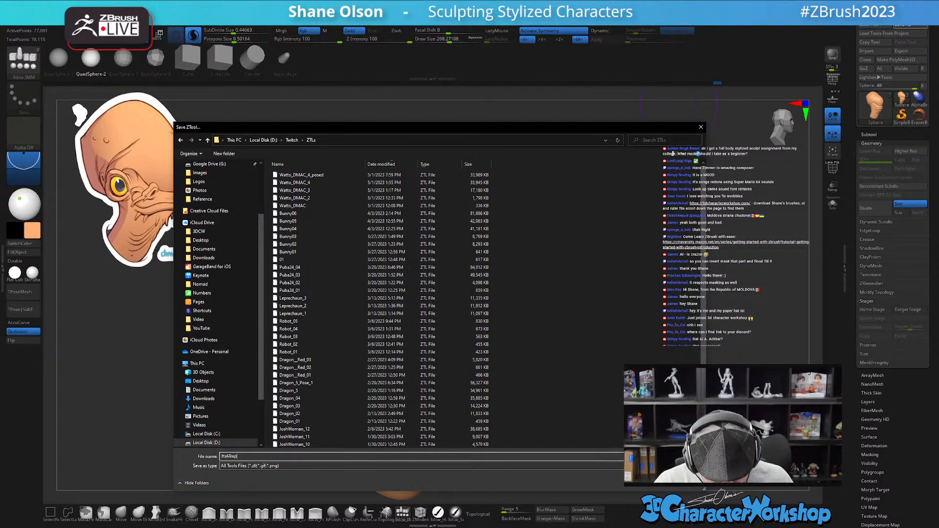
type("_01")
key("Return")
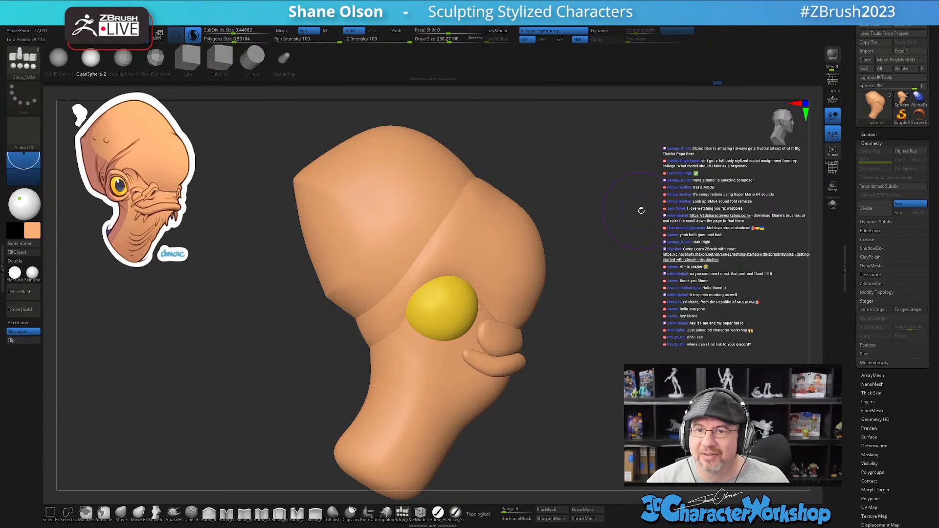
- Insert a mirrored pair of QuadSphere-2 spheres near the eyes and ready them for moving in the front view
left_click_drag(577, 356, 535, 416)
left_click_drag(562, 296, 577, 294)
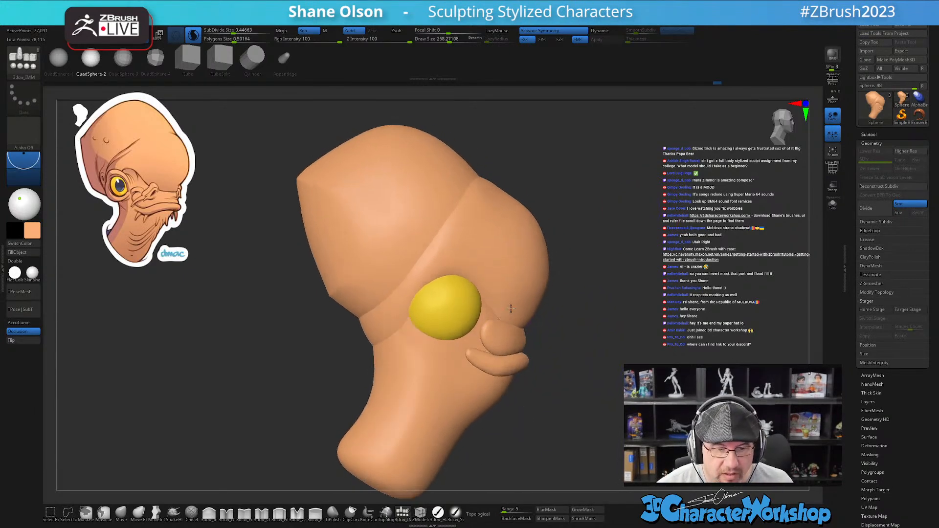
left_click_drag(451, 260, 453, 305)
mouse_move(612, 375)
left_mouse_down("shift")
mouse_move(619, 386)
mouse_move(601, 362)
left_mouse_up("shift")
key("w")
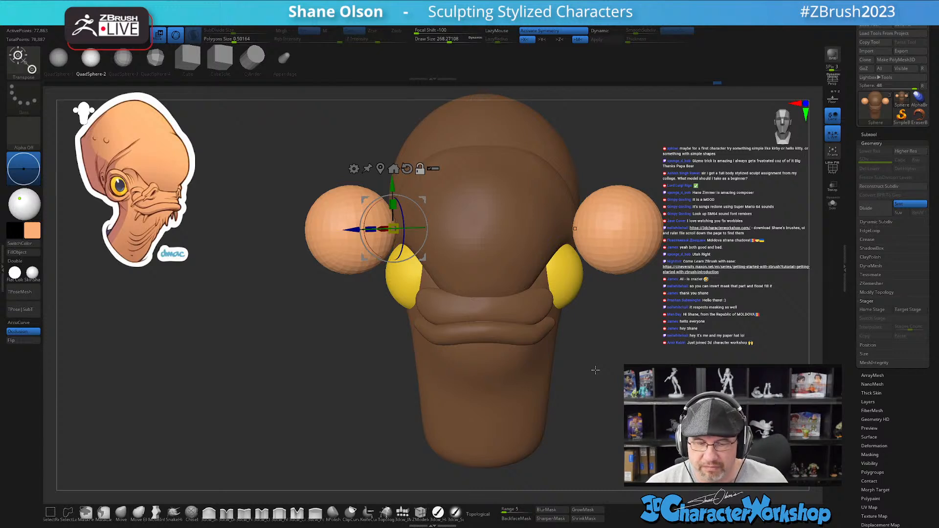
- Move the new mirrored spheres down and inward so that they enclose the yellow eyes
left_click_drag(425, 200, 414, 238)
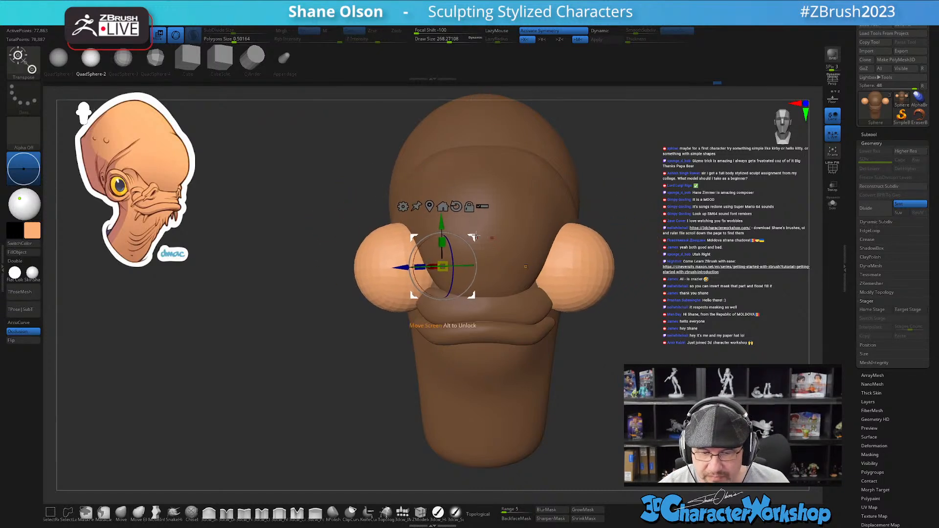
left_click_drag(393, 395, 464, 391)
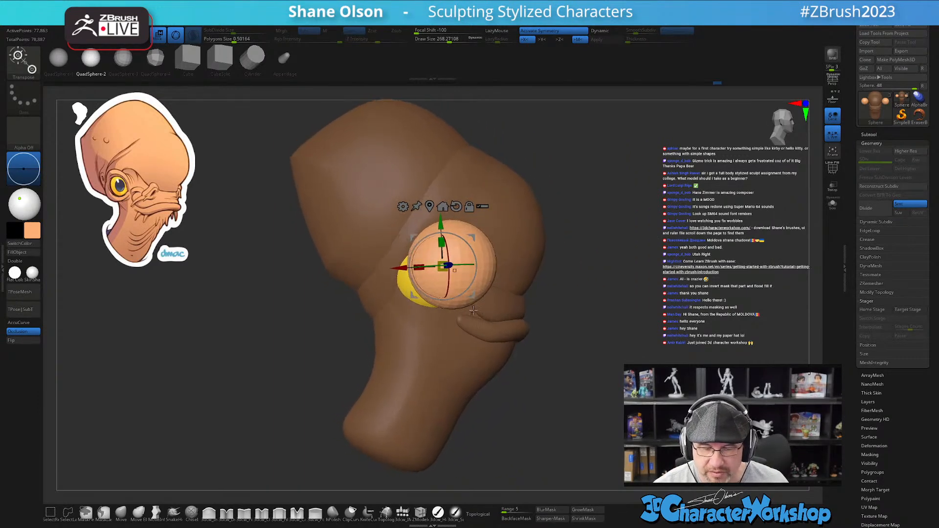
left_click_drag(454, 242, 456, 243)
left_click_drag(572, 375, 540, 393)
left_click_drag(588, 371, 574, 378, "alt")
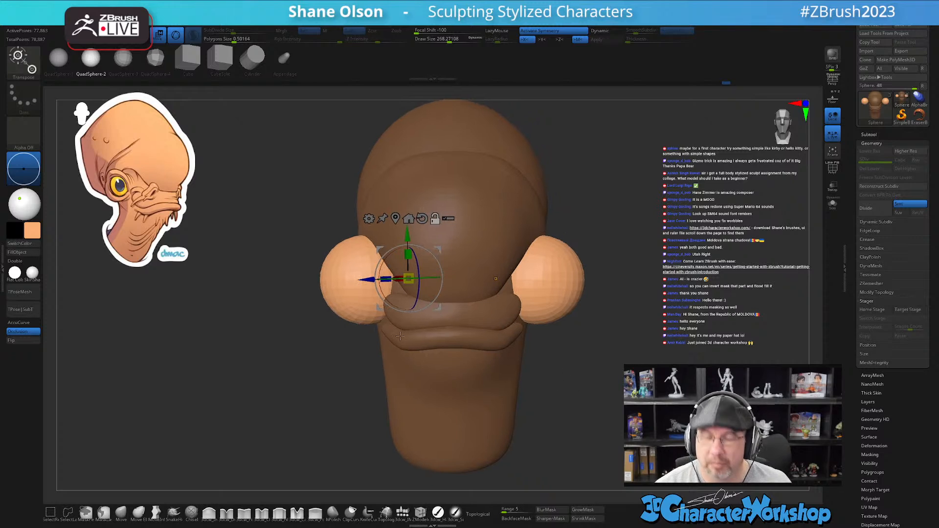
left_click_drag(368, 278, 380, 280)
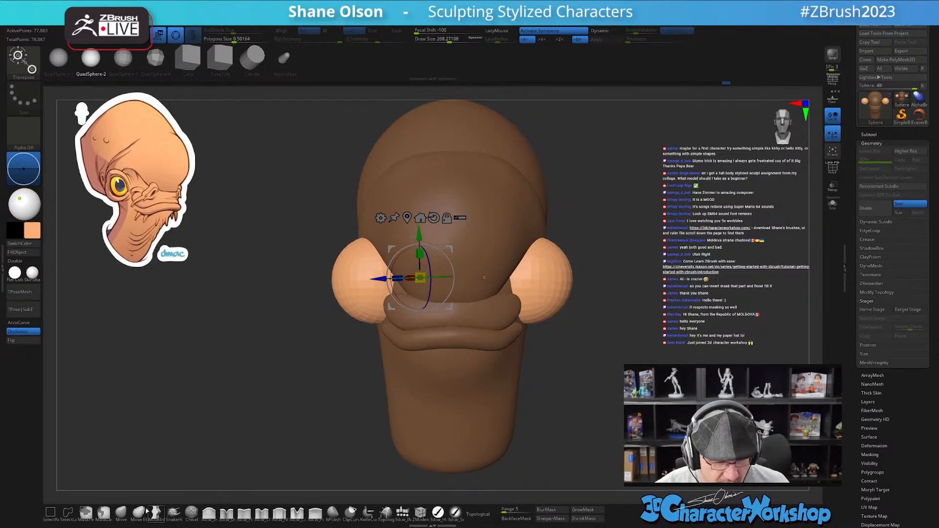
- Push the centres of the enclosing spheres inward with the Move brush to expose the yellow eyes inside ring-shaped lids
left_click(121, 512)
mouse_move(352, 366)
left_mouse_down()
mouse_move(371, 360)
mouse_move(361, 358)
mouse_move(373, 419)
left_mouse_up()
key("s")
mouse_move(382, 370)
left_mouse_down()
mouse_move(392, 370)
mouse_move(369, 382)
left_mouse_up()
mouse_move(373, 377)
right_mouse_down()
mouse_move(373, 363)
mouse_move(389, 357)
mouse_move(382, 343)
mouse_move(377, 362)
mouse_move(393, 351)
mouse_move(448, 365)
mouse_move(446, 328)
right_mouse_up()
left_click_drag(434, 308, 434, 304)
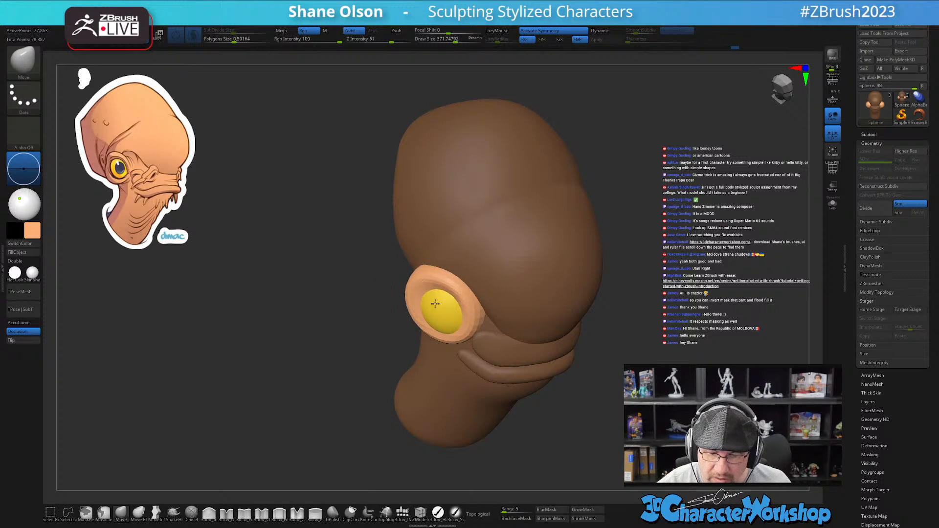
- Reduce the Draw Size to about 223 and refine the hollow and rim of the eyelid rings around the eyes
right_click_drag(449, 303, 414, 300, "shift")
mouse_move(685, 360)
right_mouse_down("alt")
mouse_move(618, 340)
mouse_move(630, 347)
right_mouse_up("alt")
right_click_drag(546, 351, 535, 337)
mouse_move(387, 282)
right_mouse_down("alt")
mouse_move(402, 278)
mouse_move(357, 287)
right_mouse_up("alt")
key("s")
left_click_drag(365, 287, 363, 293)
right_click_drag(383, 243, 410, 291)
right_click_drag(410, 291, 409, 310, "alt")
key("s")
left_click_drag(409, 310, 390, 301)
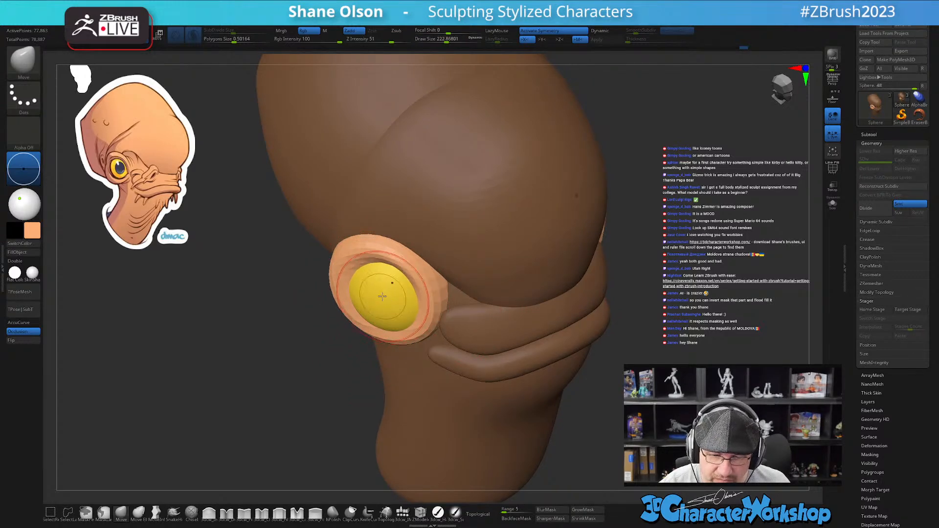
- Examine the eyelid rings around the yellow eyes from the side, three-quarter and front views
right_click_drag(392, 284, 375, 292)
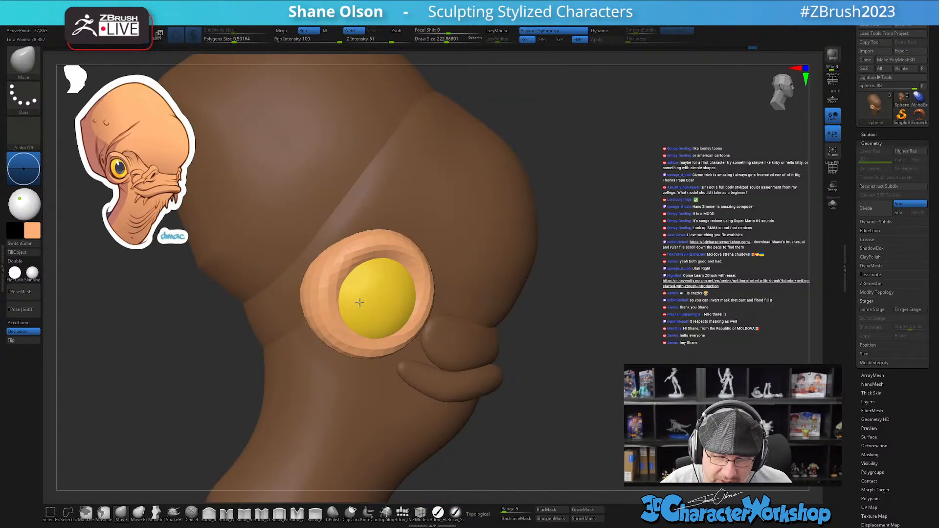
right_click_drag(419, 313, 416, 320)
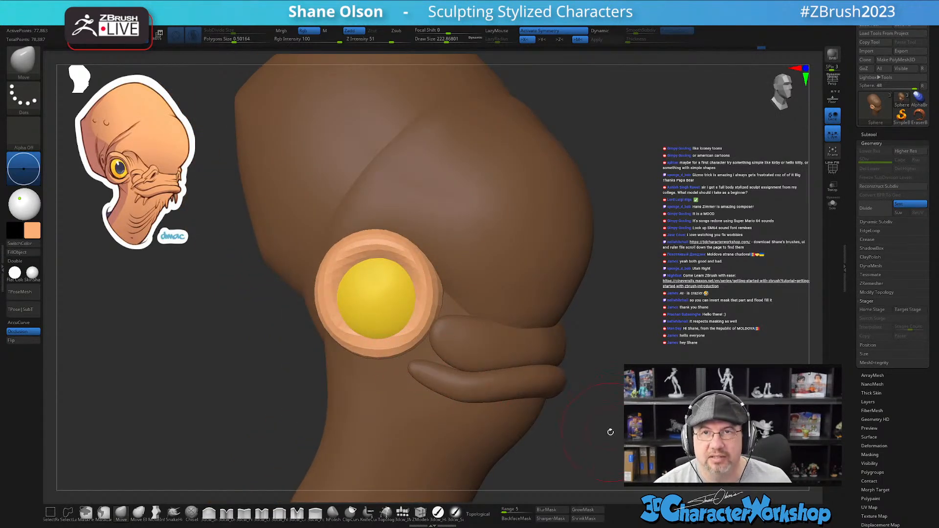
right_click_drag(617, 411, 521, 380)
right_click_drag(424, 310, 428, 304)
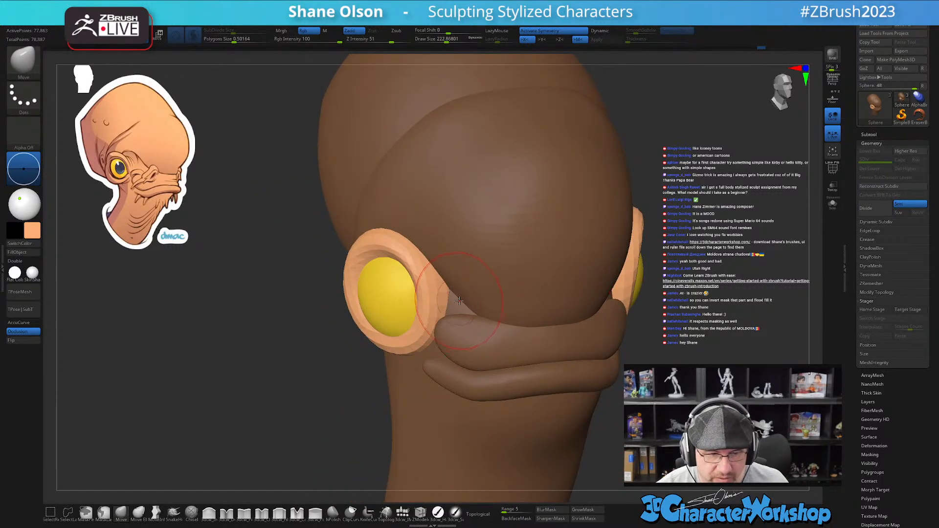
mouse_move(681, 376)
right_mouse_down()
mouse_move(607, 373)
mouse_move(677, 378)
right_mouse_up()
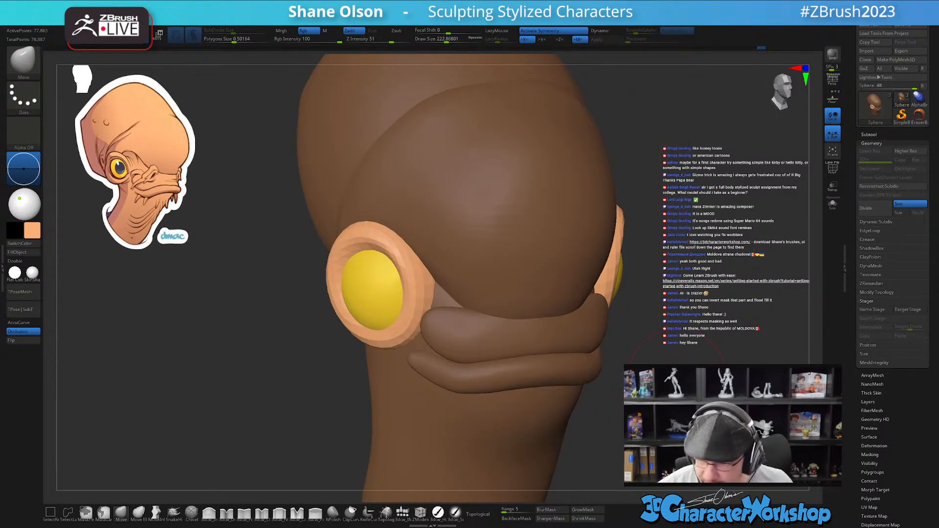
right_click_drag(700, 327, 700, 308, "alt")
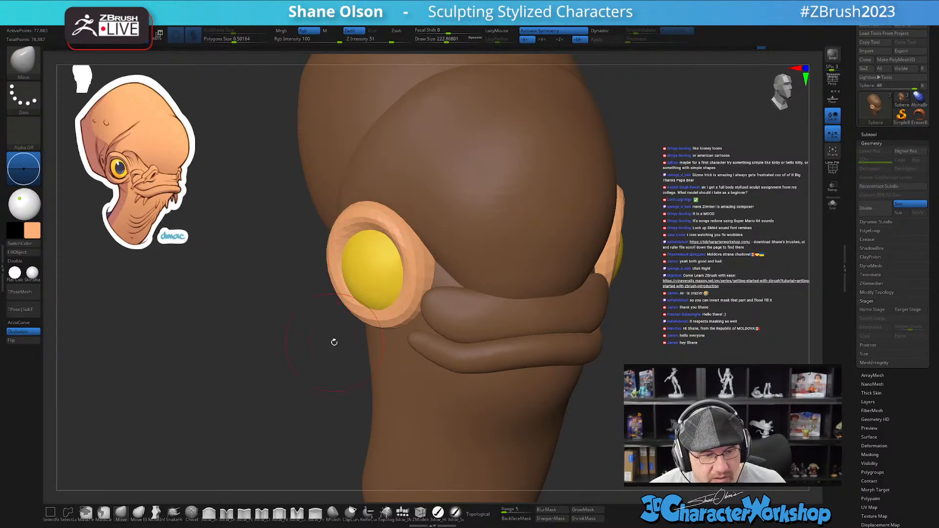
mouse_move(329, 345)
left_mouse_down()
mouse_move(308, 342)
mouse_move(356, 352)
mouse_move(300, 339)
left_mouse_up()
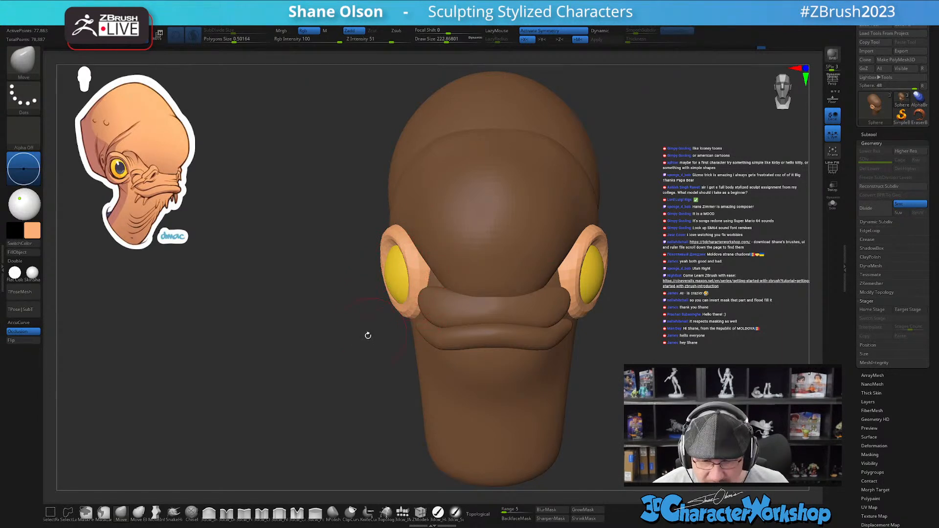
- Reposition the mirrored eyelid rings around the yellow eyes with the transform gizmo, turning them slightly forward and scaling them up slightly
key("w")
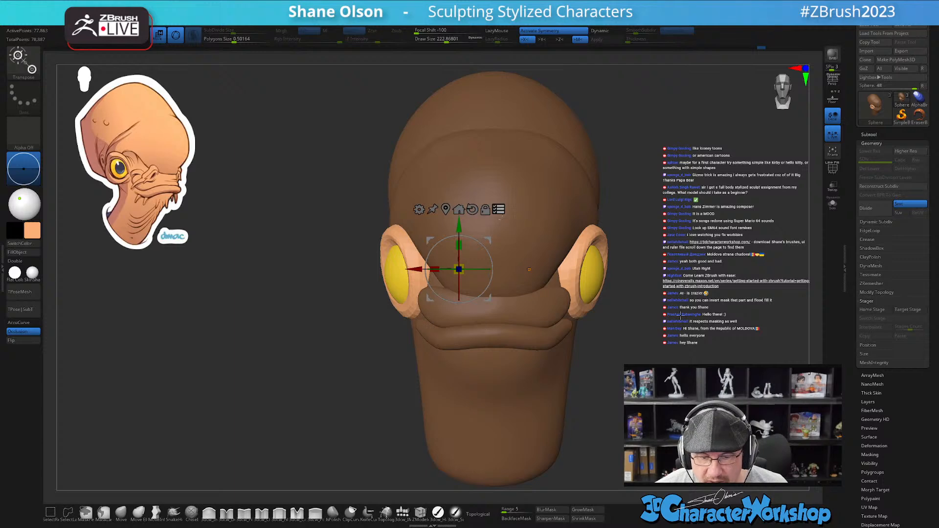
left_click_drag(684, 239, 690, 338, "ctrl+shift")
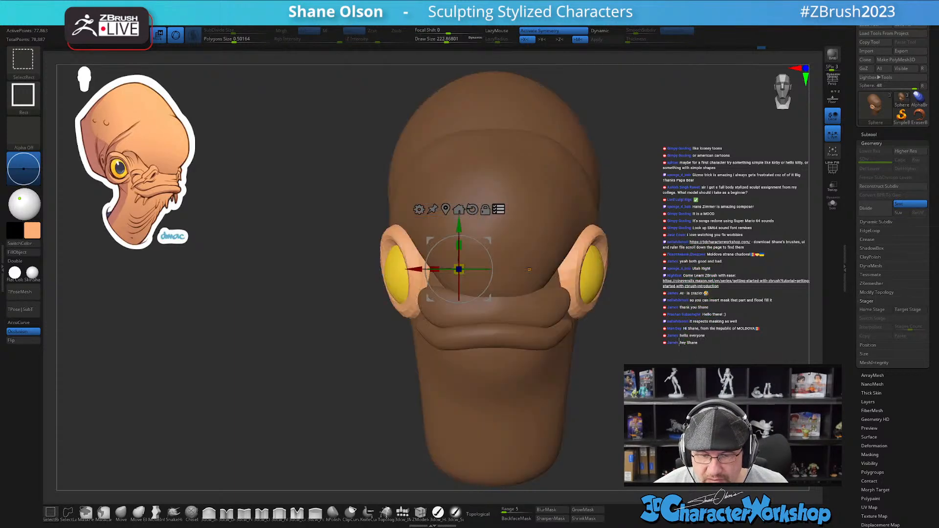
left_click_drag(415, 269, 392, 268)
mouse_move(331, 357)
left_mouse_down()
mouse_move(377, 352)
mouse_move(325, 350)
mouse_move(346, 352)
left_mouse_up()
left_click_drag(601, 336, 485, 261, "alt")
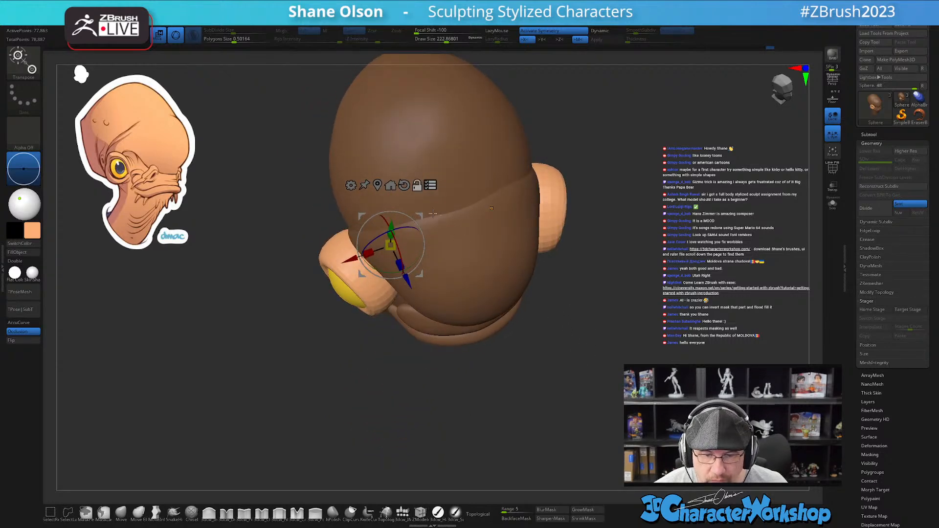
left_click_drag(386, 254, 344, 296)
left_click_drag(586, 235, 659, 364)
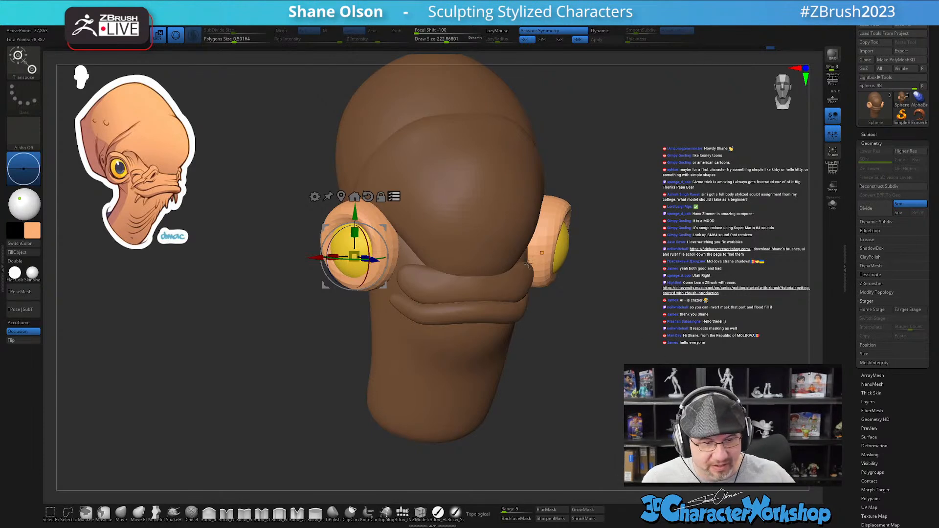
left_click_drag(356, 247, 360, 251)
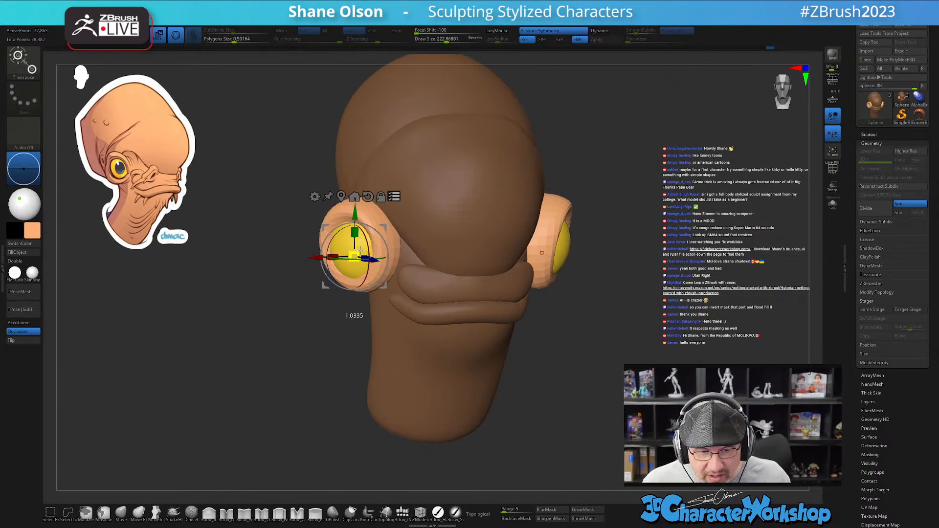
key("q")
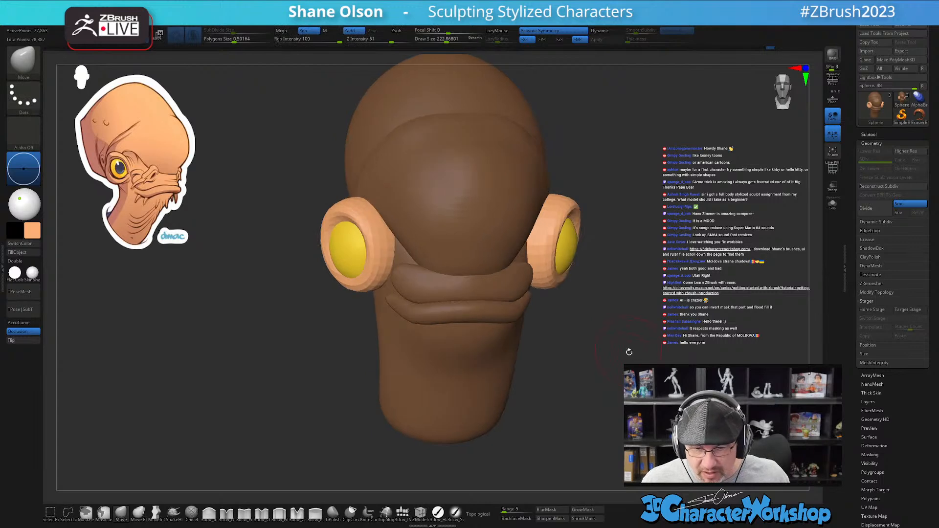
- Check the eyelid rings' wireframe and smooth them with Sculptris Pro tessellation to give them a denser, rounder surface
left_click_drag(637, 360, 635, 356)
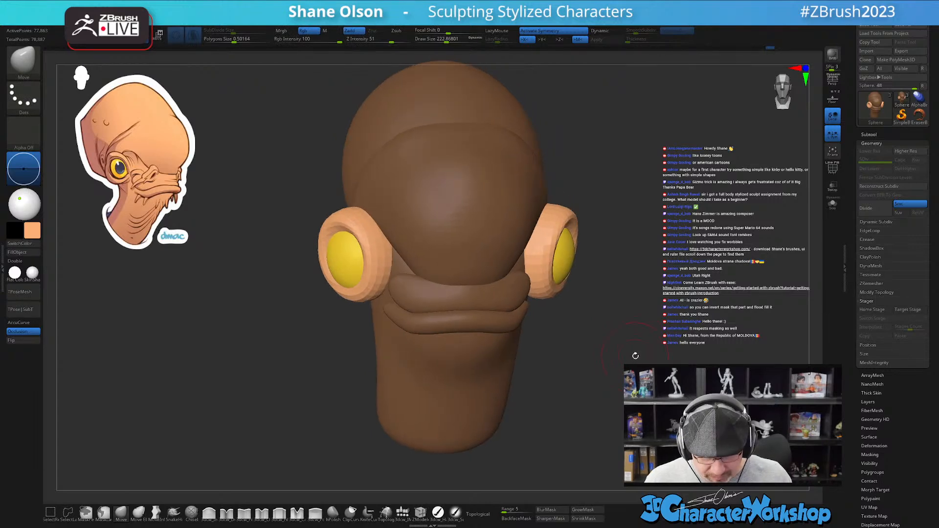
key("shift+f")
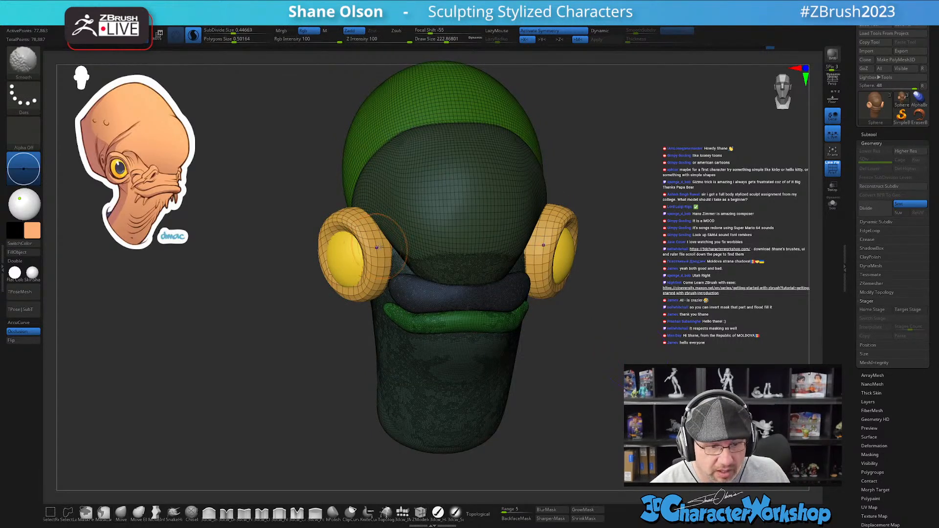
mouse_move(371, 230)
left_mouse_down("shift")
mouse_move(323, 257)
mouse_move(324, 274)
left_mouse_up("shift")
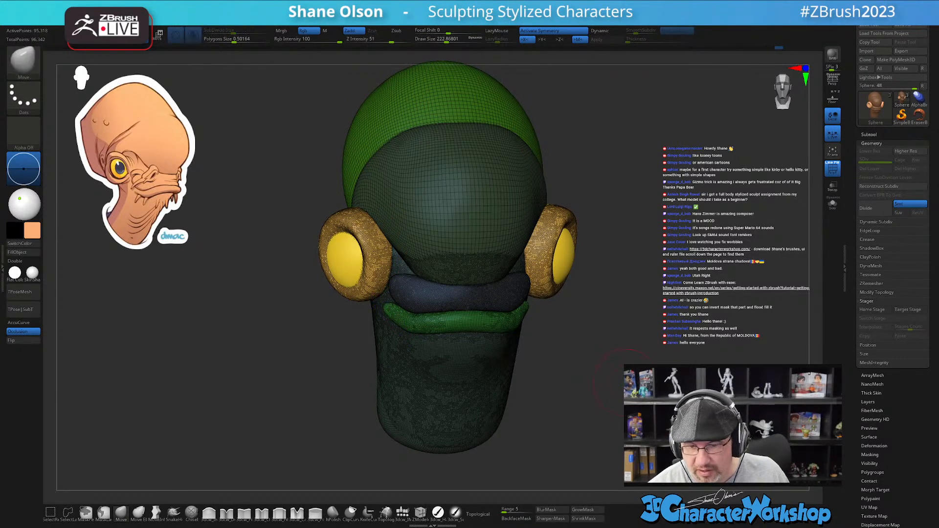
key("shift+f")
left_click_drag(621, 388, 729, 390)
mouse_move(518, 390)
left_mouse_down()
mouse_move(484, 387)
mouse_move(587, 390)
left_mouse_up()
left_click_drag(335, 247, 325, 263, "shift")
mouse_move(489, 333)
left_mouse_down()
mouse_move(527, 340)
mouse_move(572, 383)
mouse_move(597, 386)
mouse_move(540, 356)
left_mouse_up()
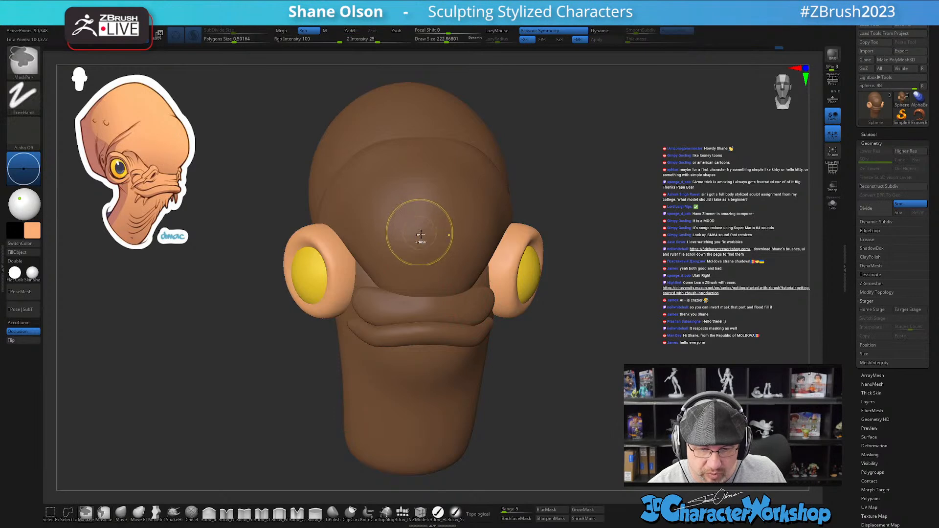
- Mask every form of the head except the front brow sphere
key("w")
key("ctrl+i")
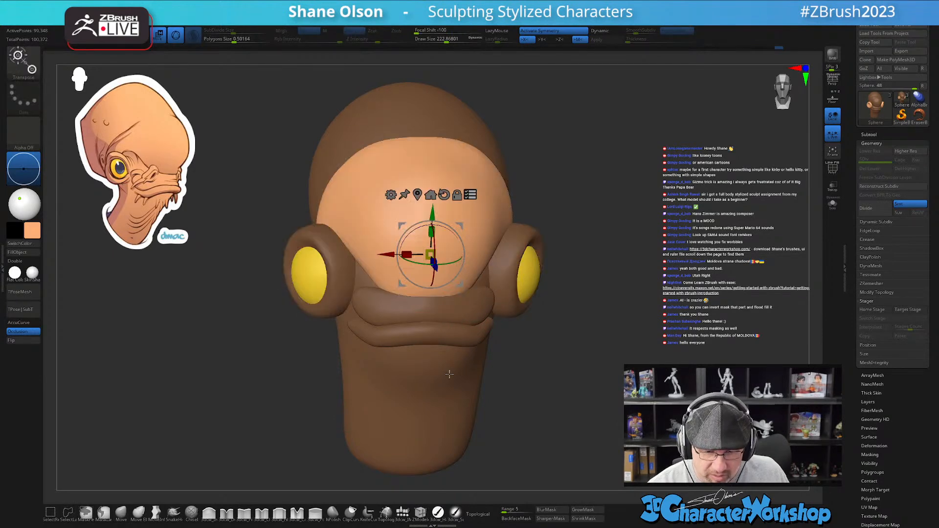
key("q")
key("w")
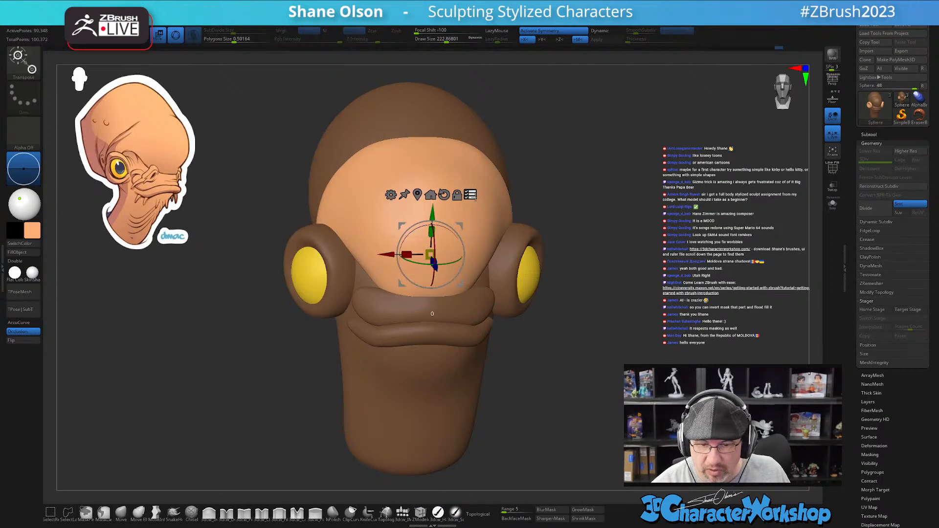
key("q")
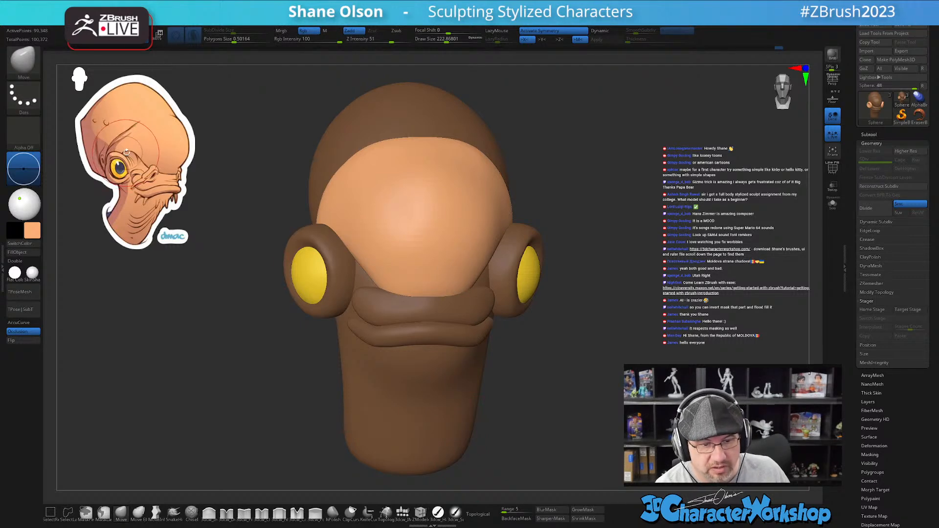
- Enlarge the Draw Size to about 517 and push the sides of the brow sphere inward beside the eyes with the Move brush
left_click_drag(218, 371, 238, 372)
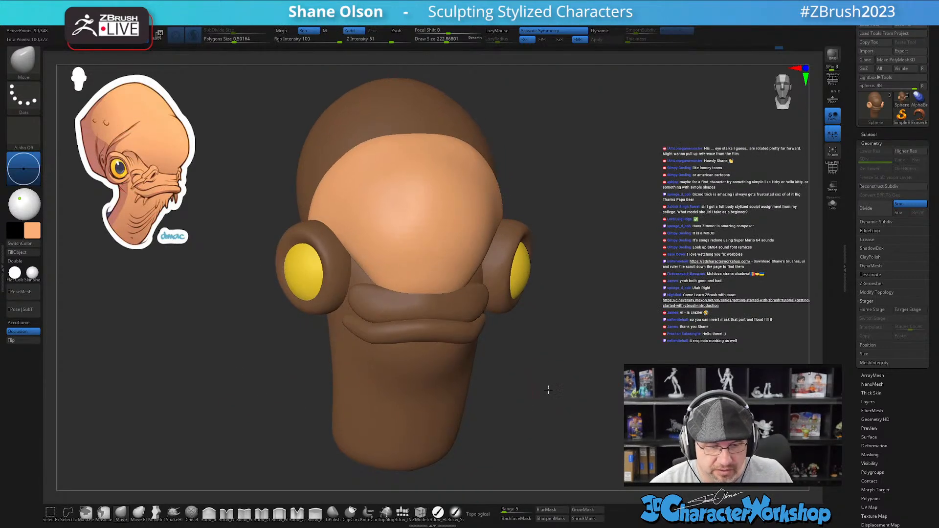
left_click_drag(544, 390, 550, 402)
left_click_drag(576, 330, 580, 338)
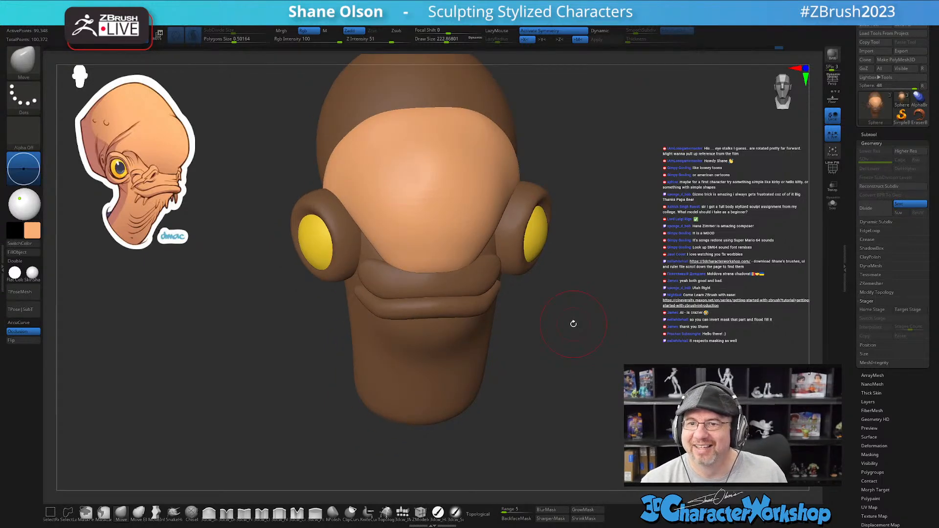
key("s")
left_click_drag(299, 334, 313, 334)
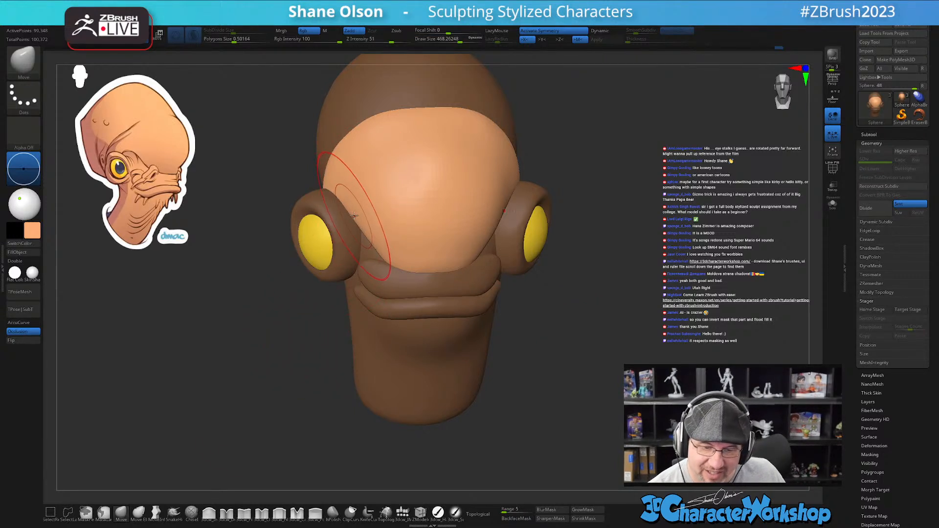
key("s")
left_click_drag(350, 197, 354, 198)
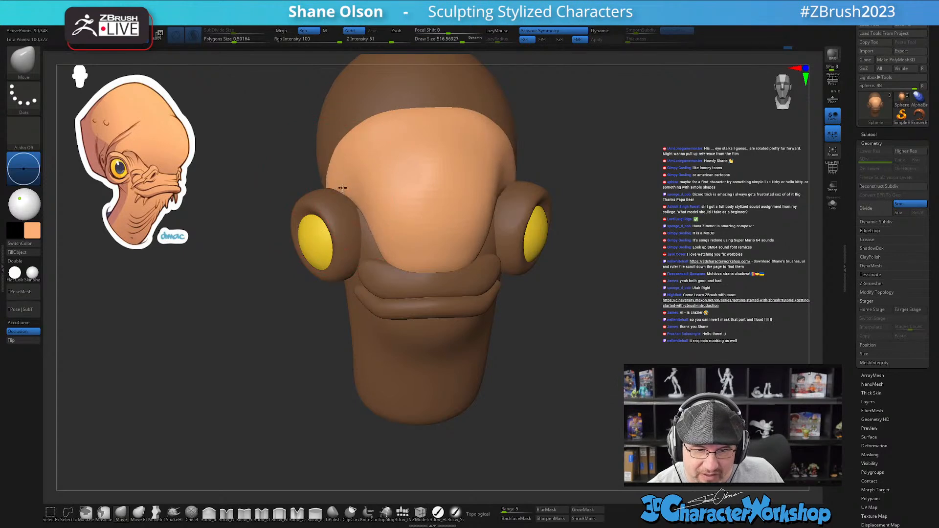
left_click_drag(372, 177, 373, 206)
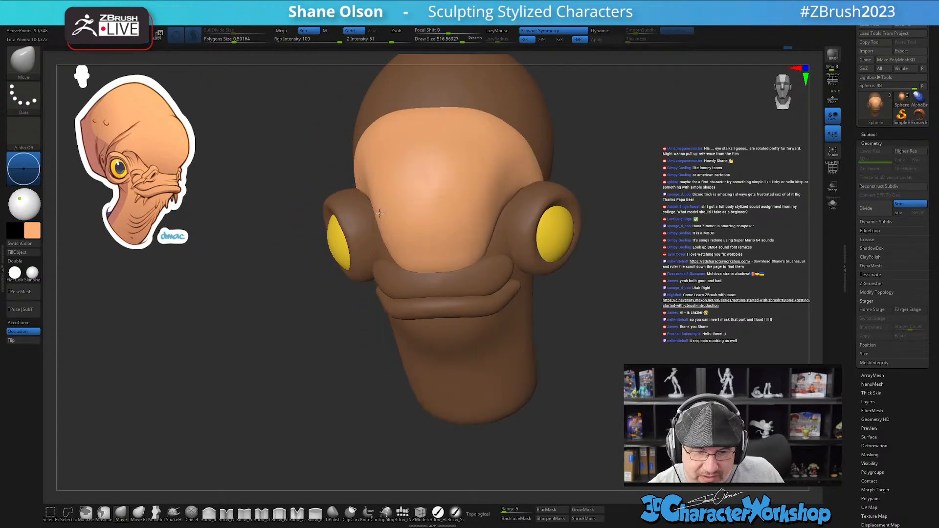
right_click_drag(380, 218, 422, 240)
left_click_drag(322, 158, 318, 153)
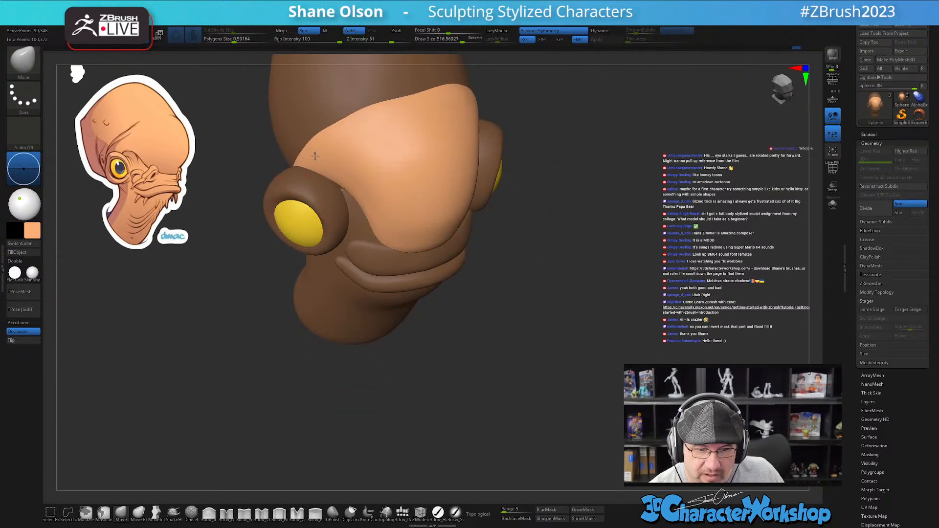
right_click_drag(615, 281, 609, 319, "alt")
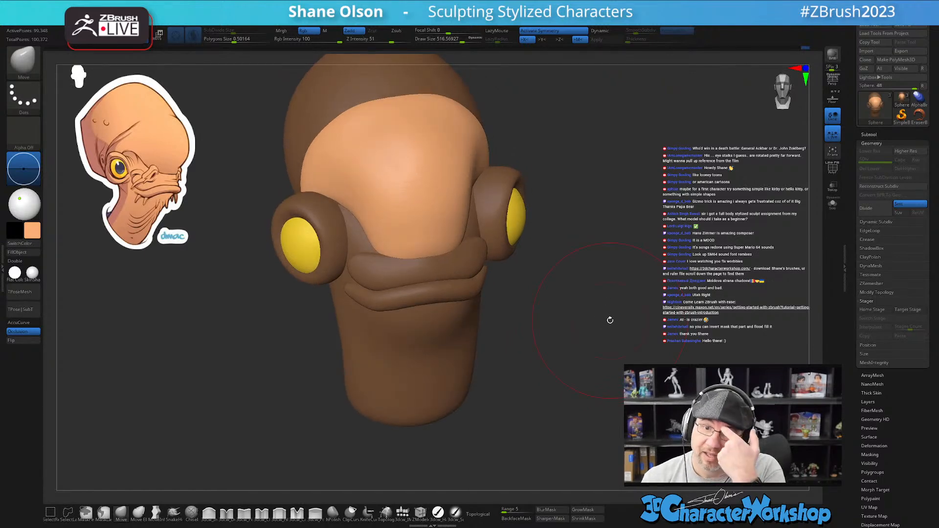
right_click_drag(547, 284, 495, 347)
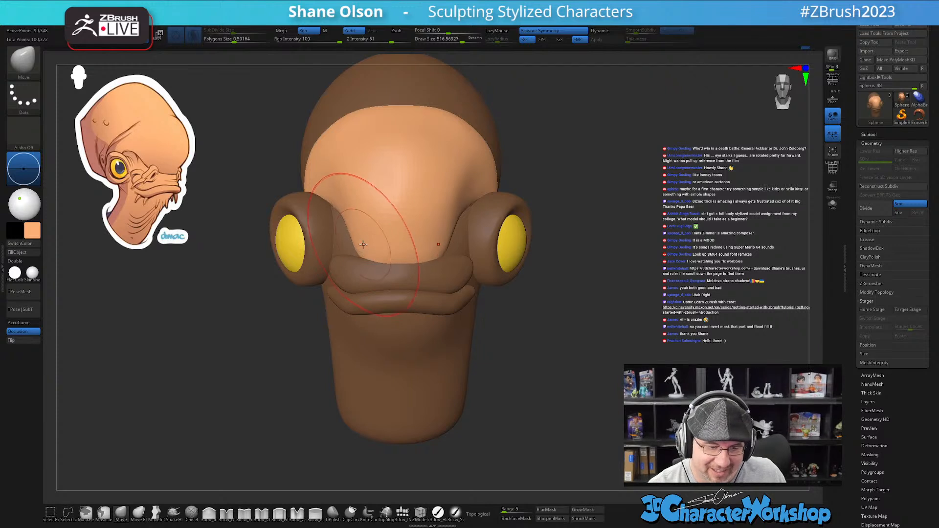
mouse_move(377, 220)
right_mouse_down()
mouse_move(399, 265)
mouse_move(393, 274)
right_mouse_up()
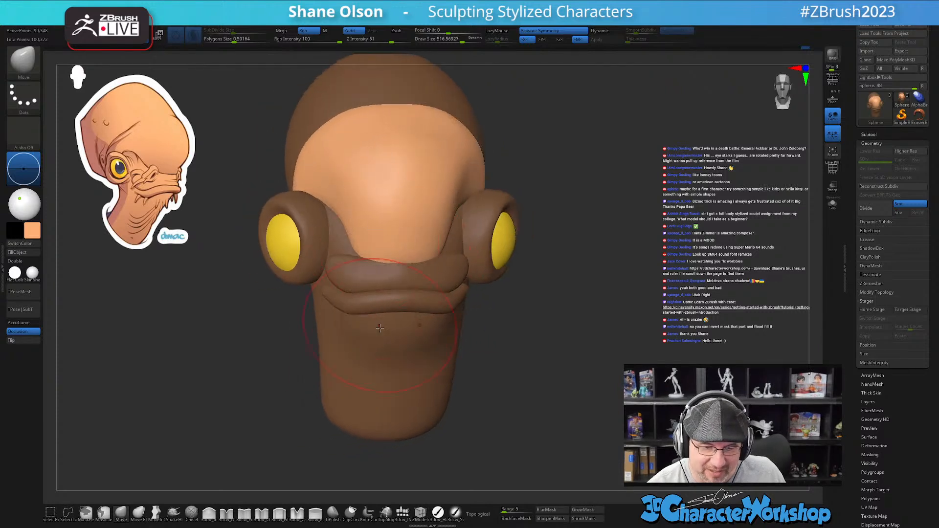
- Mask every form of the head except the neck
key("w")
key("ctrl+i")
left_click(377, 360)
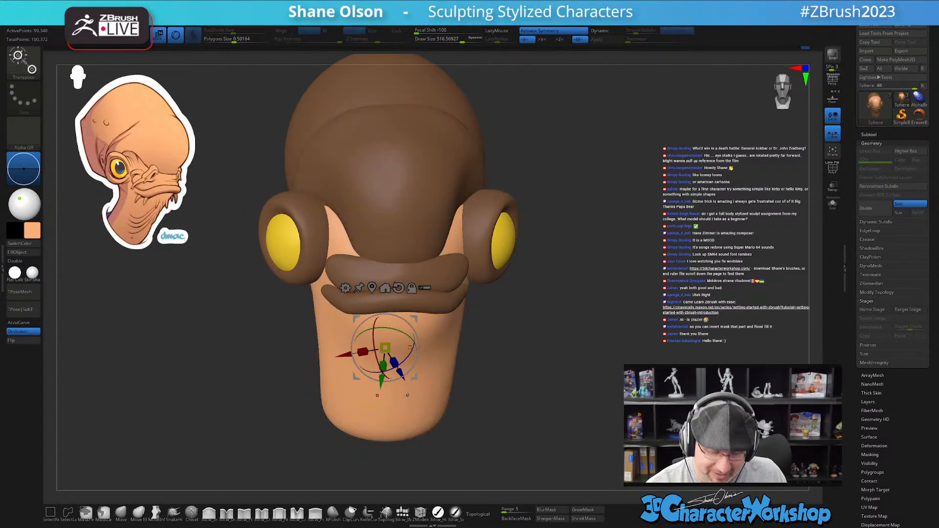
key("q")
- Reduce the Draw Size to about 430 and pull the upper neck form up and forward as cheeks between the eyes, brow and lips
key("s")
left_click_drag(328, 215, 323, 216)
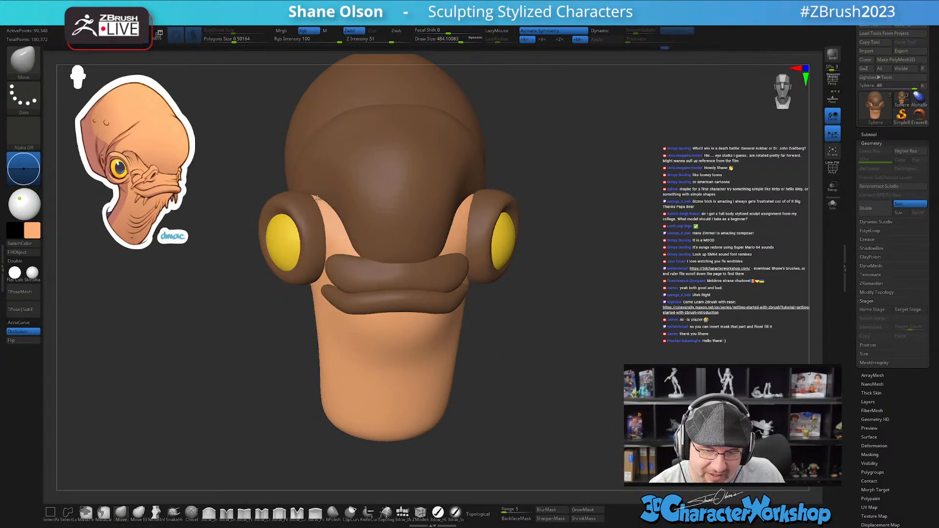
mouse_move(349, 204)
right_mouse_down()
mouse_move(351, 193)
mouse_move(365, 198)
mouse_move(358, 182)
mouse_move(327, 163)
right_mouse_up()
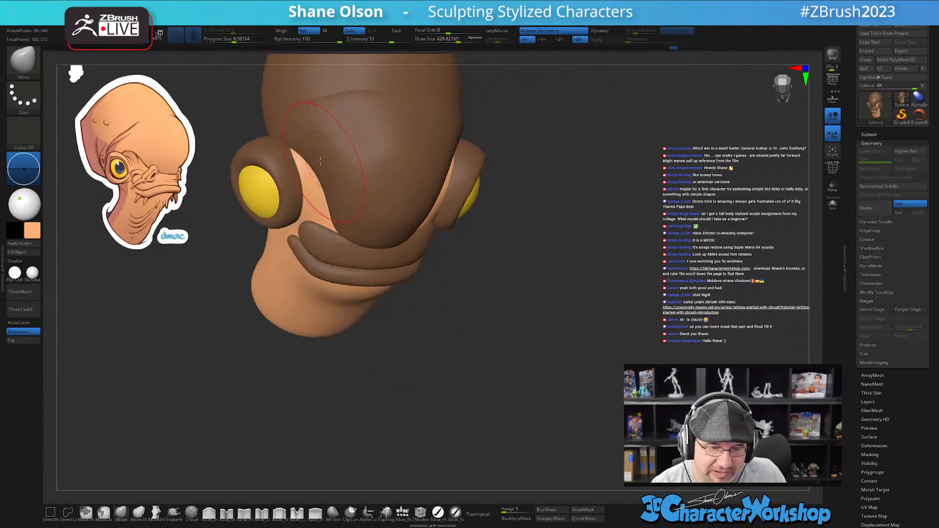
mouse_move(364, 220)
right_mouse_down()
mouse_move(369, 196)
mouse_move(472, 250)
mouse_move(395, 236)
mouse_move(373, 260)
right_mouse_up()
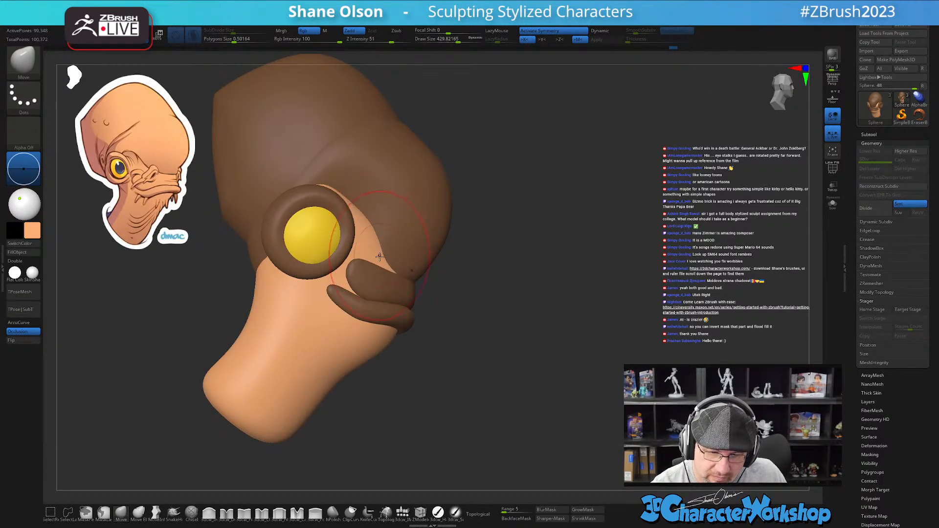
mouse_move(482, 267)
right_mouse_down("shift")
mouse_move(483, 319)
mouse_move(437, 271)
mouse_move(442, 262)
right_mouse_up("shift")
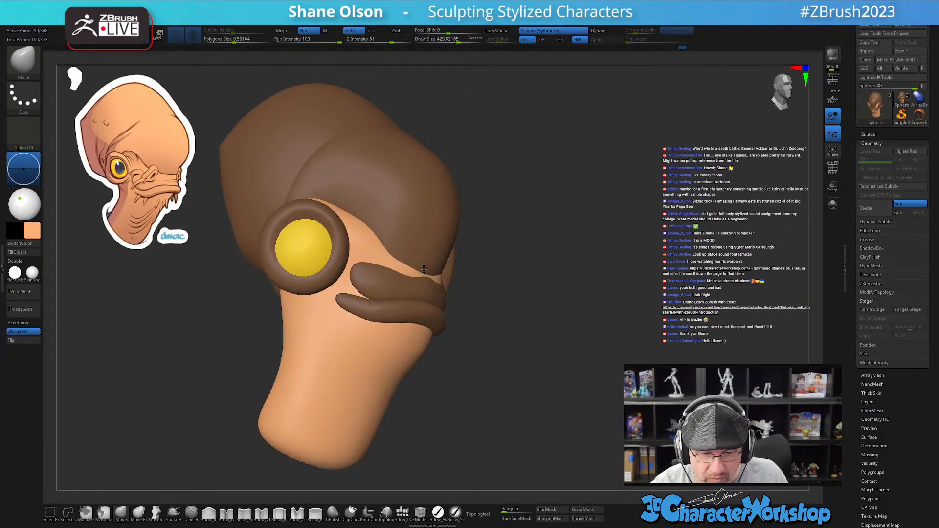
mouse_move(495, 345)
right_mouse_down()
mouse_move(472, 364)
mouse_move(508, 362)
mouse_move(469, 357)
right_mouse_up()
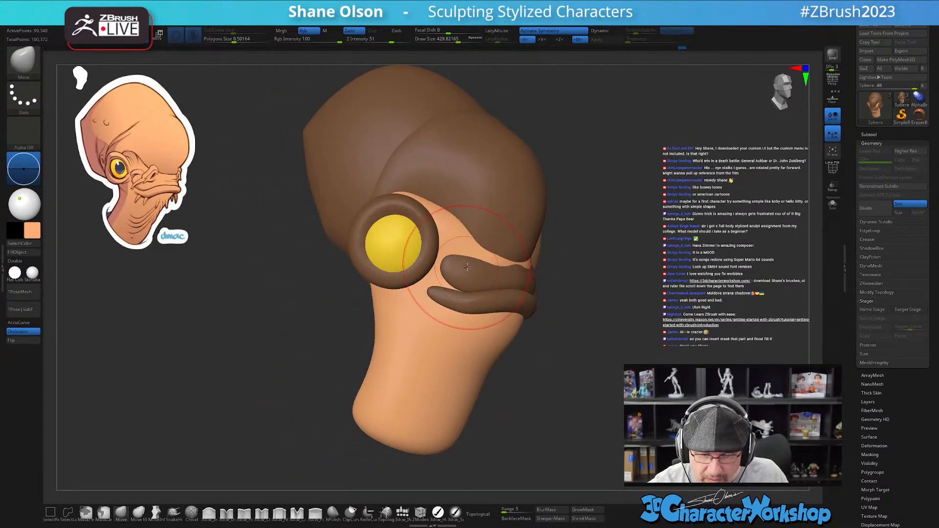
right_click_drag(587, 349, 569, 354)
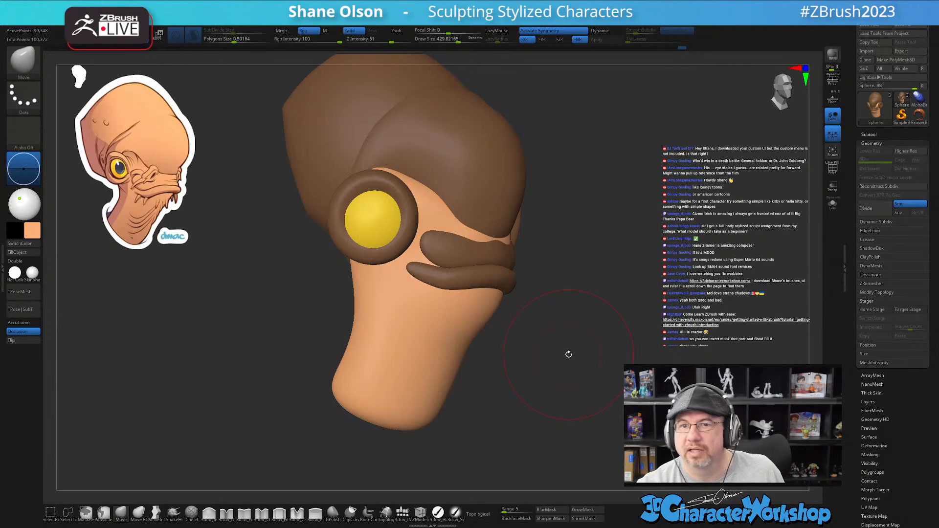
right_click_drag(685, 227, 644, 220)
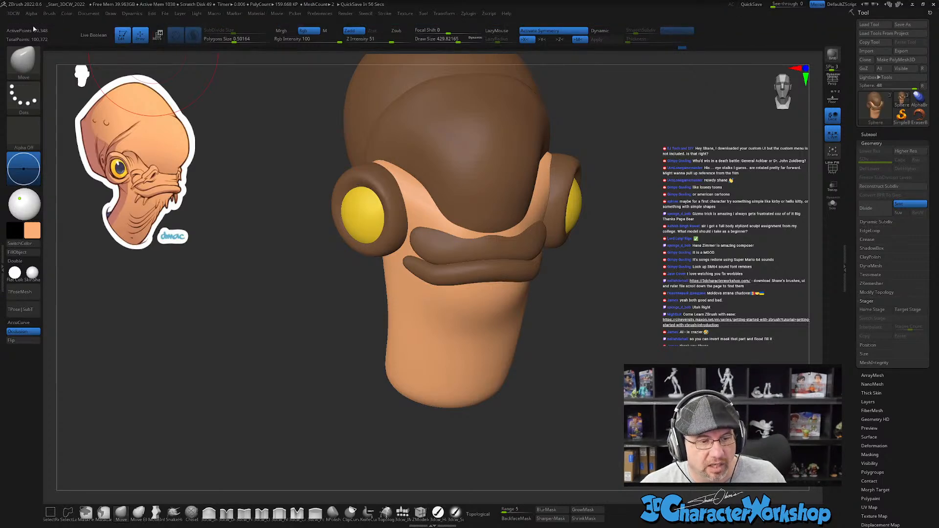
left_click(13, 14)
left_click(14, 13)
left_click(13, 14)
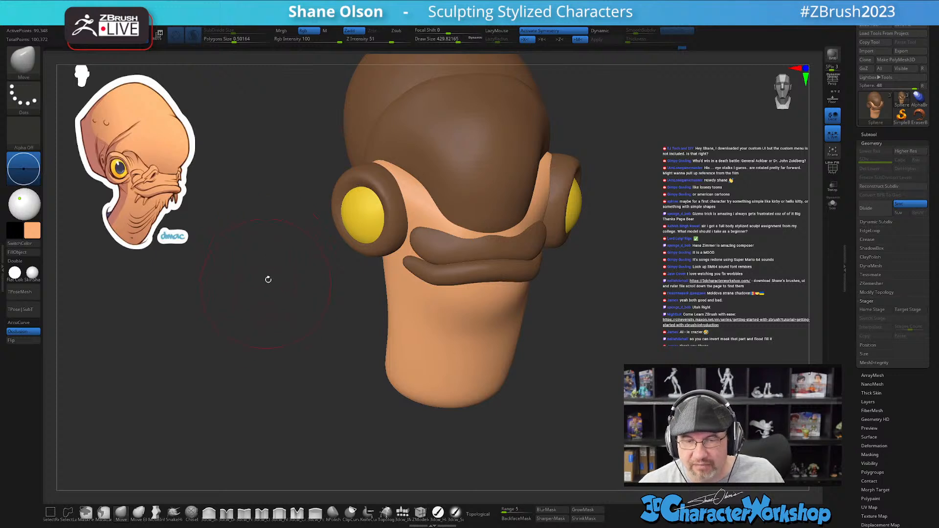
- Reduce the Draw Size to about 358 and pull the upper cheek form up between the eye and the brow sphere with the Move brush
left_click_drag(265, 286, 258, 297)
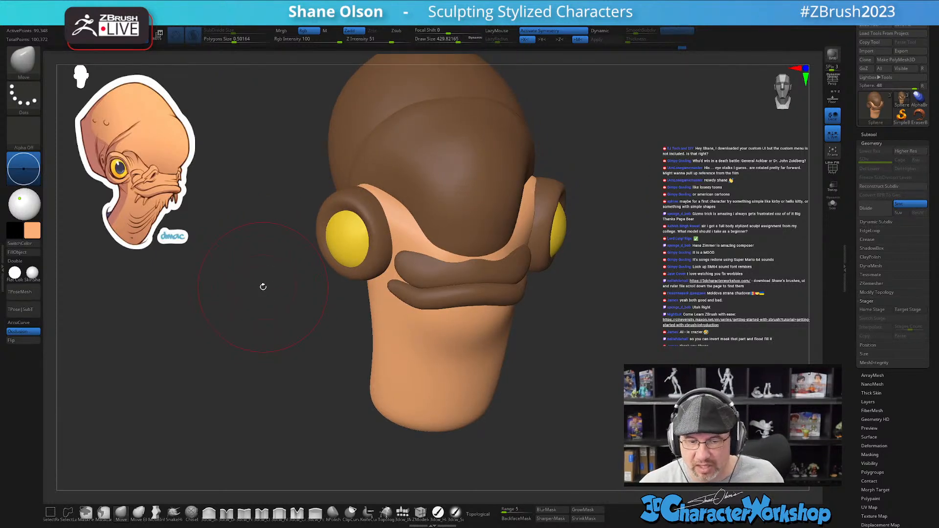
mouse_move(553, 311)
left_mouse_down()
mouse_move(568, 310)
mouse_move(559, 318)
mouse_move(608, 295)
mouse_move(601, 319)
left_mouse_up()
key("[")
left_click_drag(602, 330, 614, 321)
left_click_drag(422, 208, 431, 196)
left_click_drag(602, 333, 579, 324)
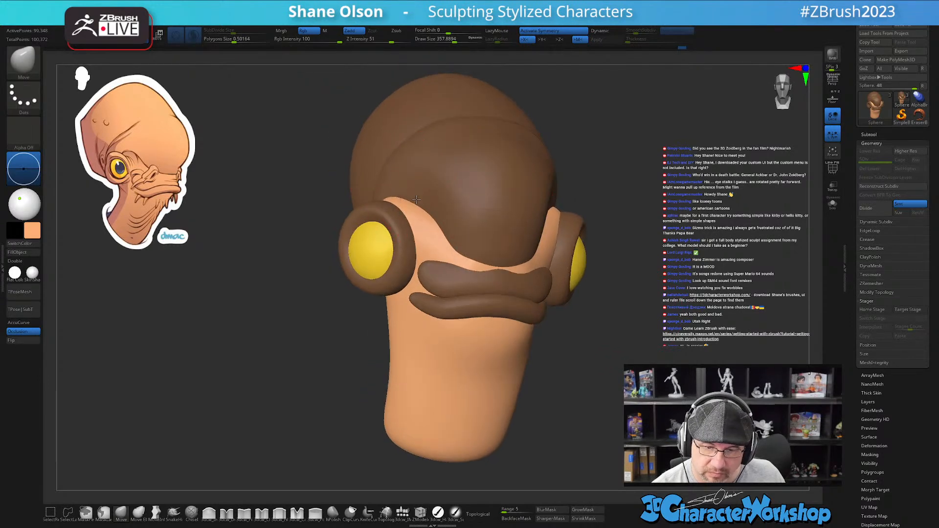
- Reduce the Draw Size to about 286 and refine the top of the cheek form where it meets the brow and eyelid ring
mouse_move(423, 184)
right_mouse_down()
mouse_move(444, 182)
mouse_move(435, 195)
right_mouse_up()
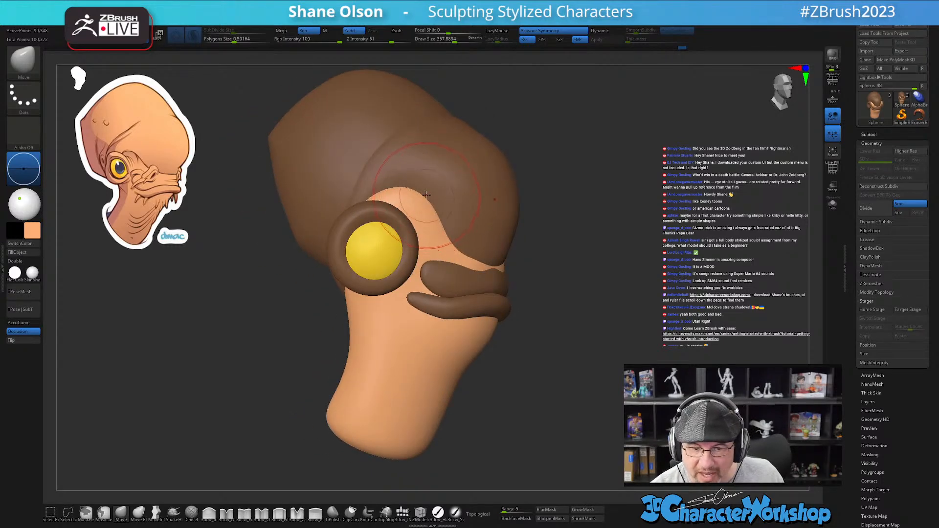
mouse_move(423, 193)
right_mouse_down()
mouse_move(454, 244)
mouse_move(416, 193)
right_mouse_up()
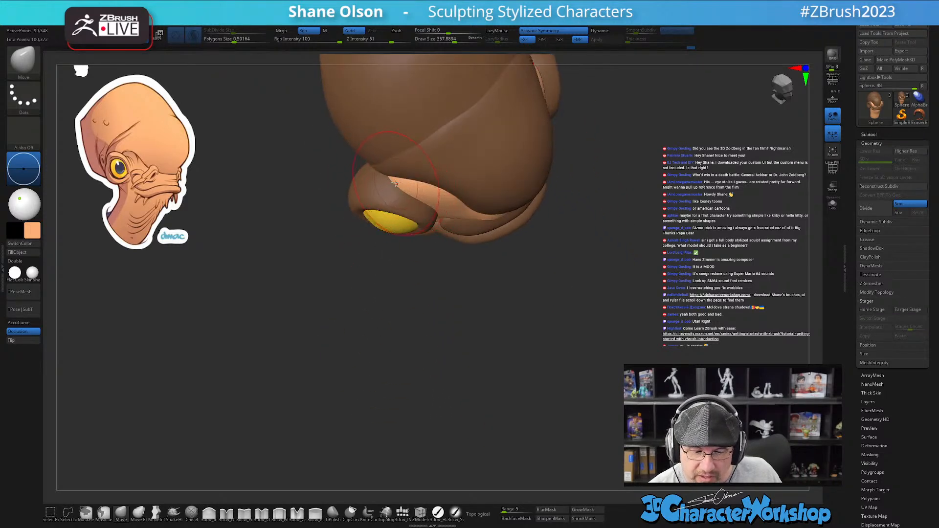
key("s")
left_click_drag(424, 194, 418, 190)
mouse_move(484, 261)
right_mouse_down()
mouse_move(589, 325)
mouse_move(605, 354)
right_mouse_up()
right_click_drag(680, 344, 599, 347)
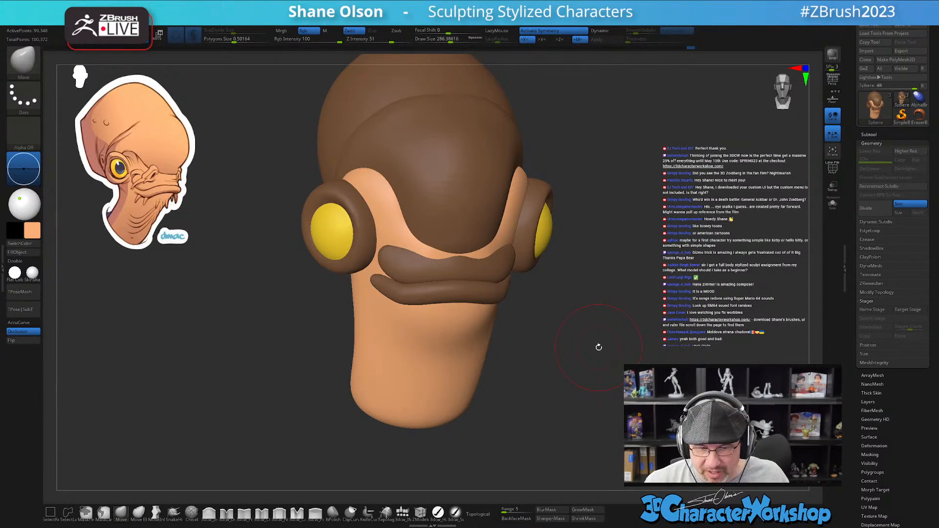
right_click_drag(534, 327, 554, 324)
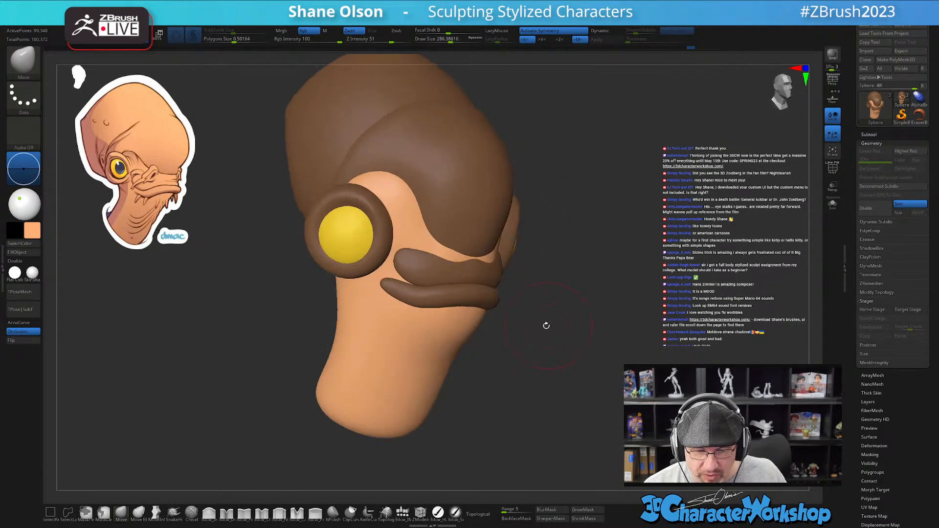
- Mask every form of the head except the upper lip
key("w")
left_click(424, 260)
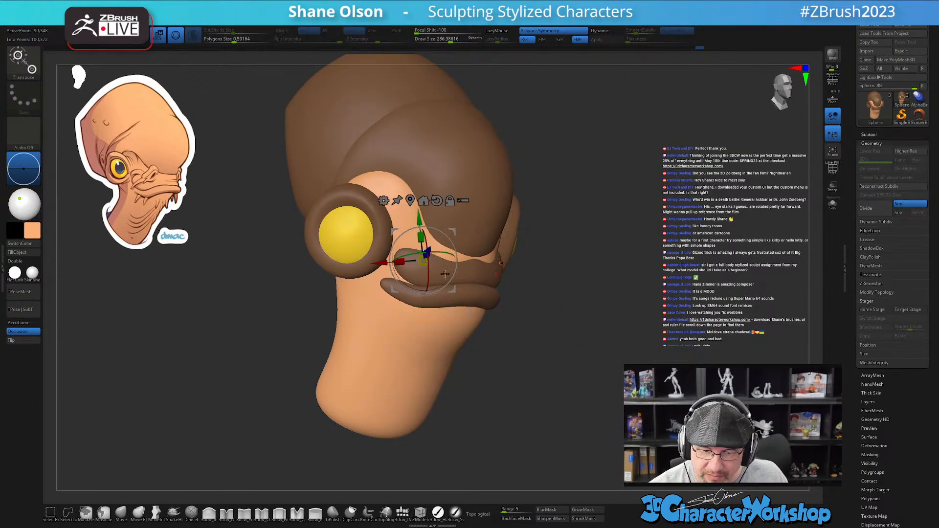
key("q")
right_click_drag(541, 392, 540, 373)
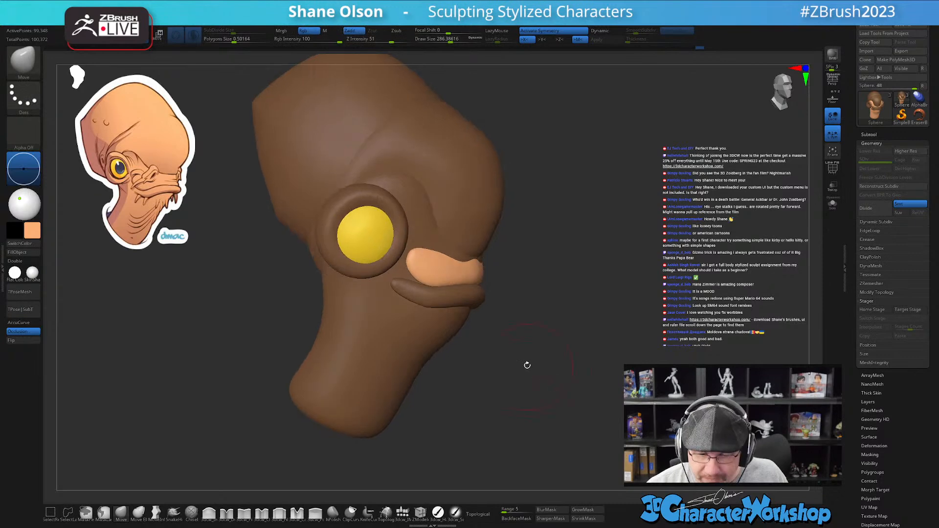
- Enlarge the Draw Size to about 408 and reshape the upper lip beneath the brow sphere with the Move brush
right_click_drag(425, 252, 439, 241, "alt")
key("s")
left_click_drag(434, 254, 440, 249)
right_click_drag(480, 245, 441, 242)
left_click_drag(441, 241, 446, 246)
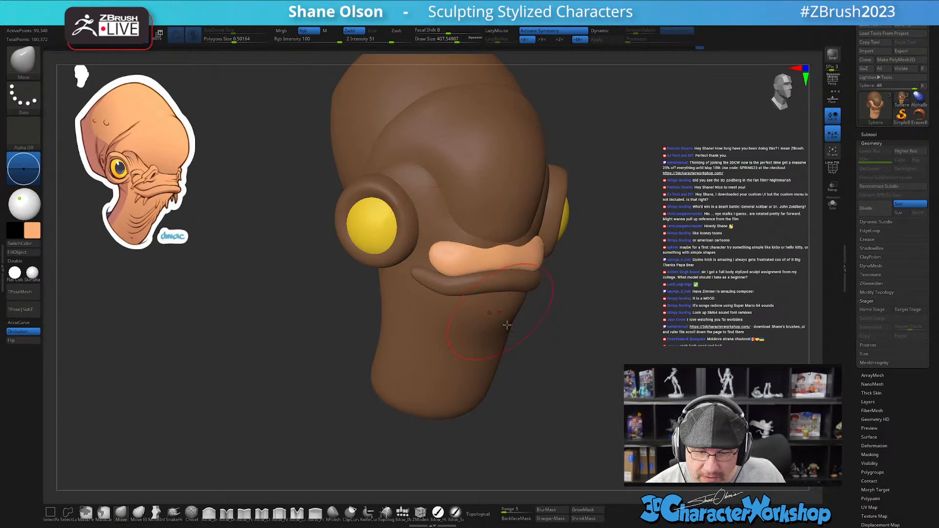
mouse_move(479, 240)
right_mouse_down()
mouse_move(480, 248)
mouse_move(482, 233)
right_mouse_up()
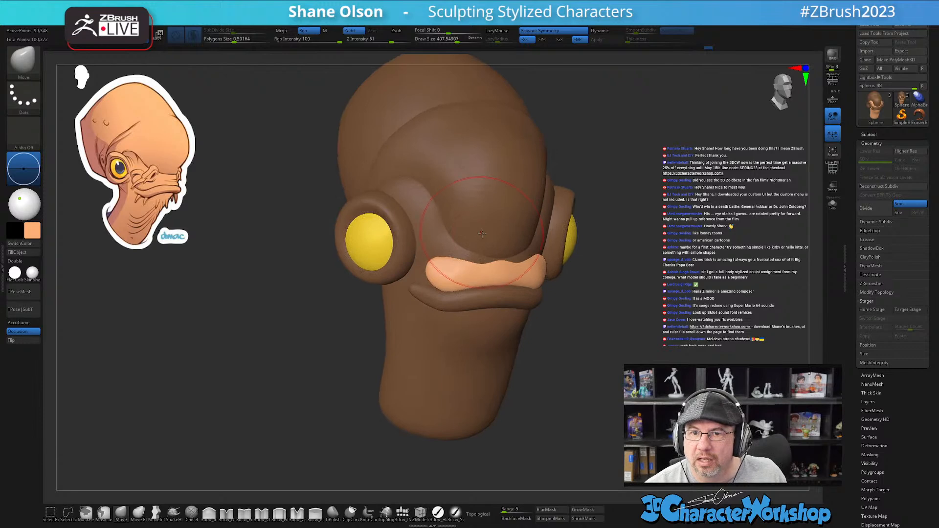
- Reduce the Draw Size to about 217 and even out the upper lip's top edge with the Move brush and smoothing
key("s")
left_click_drag(476, 268, 466, 268)
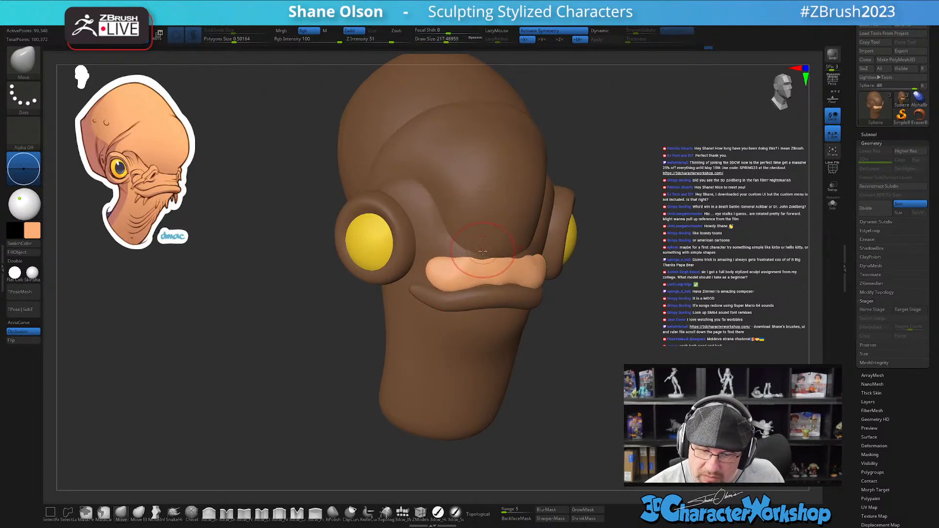
key("shift")
mouse_move(494, 267)
right_mouse_down()
mouse_move(503, 272)
mouse_move(489, 255)
right_mouse_up()
right_click_drag(552, 325, 550, 323)
right_click_drag(622, 377, 624, 380)
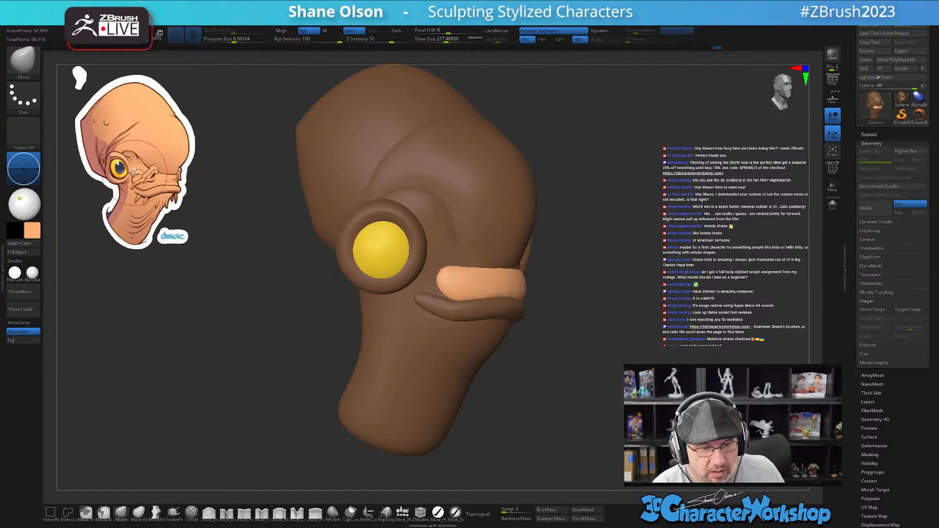
- Insert a small mirrored QuadSphere-2 between each eyelid ring and the upper lip's corner
left_click(402, 511)
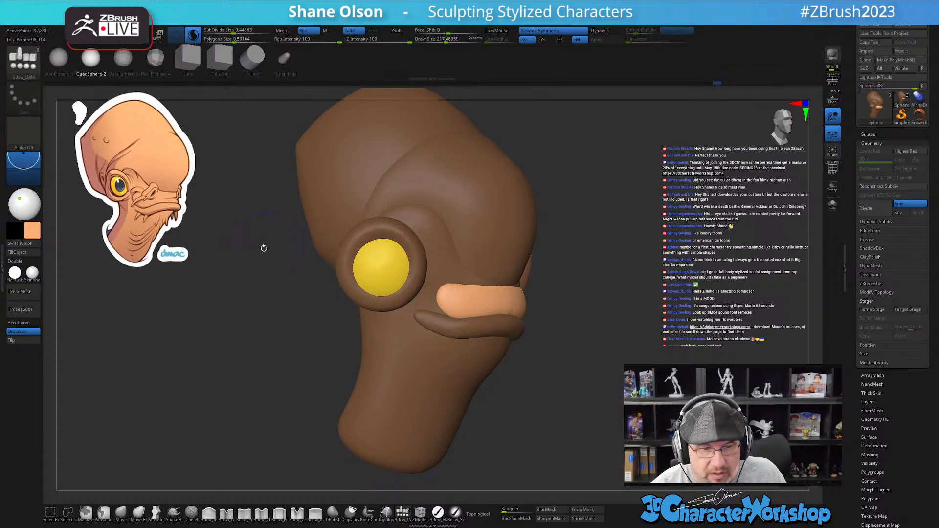
left_click_drag(439, 292, 450, 298)
key("w")
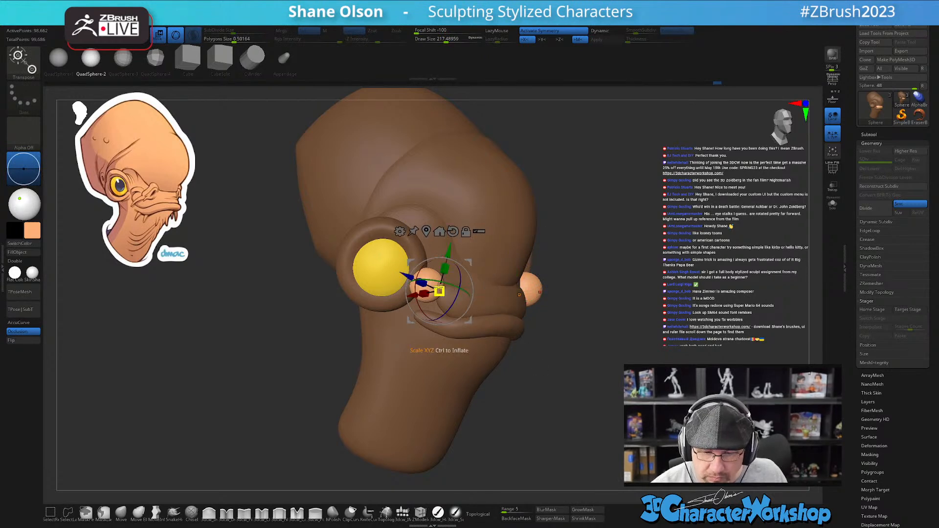
- Scale, move and rotate the small spheres into tilted ovals at the upper lip's corners
left_click_drag(443, 253, 514, 294)
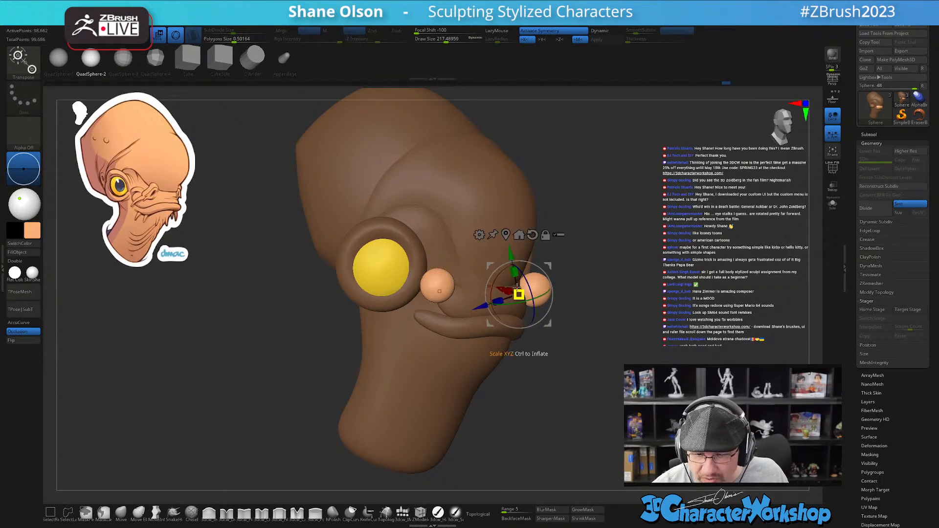
left_click_drag(519, 342, 430, 261, "shift")
left_click_drag(388, 312, 386, 313)
left_click_drag(394, 264, 399, 308)
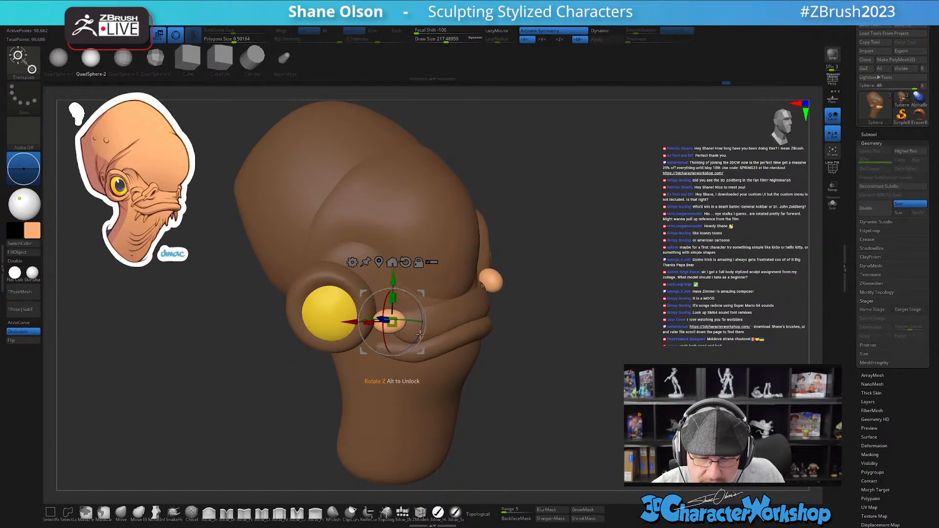
mouse_move(398, 308)
left_mouse_down()
mouse_move(445, 297)
mouse_move(363, 322)
left_mouse_up()
- Set the Draw Size to about 234 and push the small ovals toward the eyelid rings with the Move brush
key("q")
key("w")
key("s")
mouse_move(454, 378)
right_mouse_down("alt")
mouse_move(458, 352)
mouse_move(415, 343)
mouse_move(440, 339)
mouse_move(441, 366)
mouse_move(400, 310)
right_mouse_up("alt")
key("q")
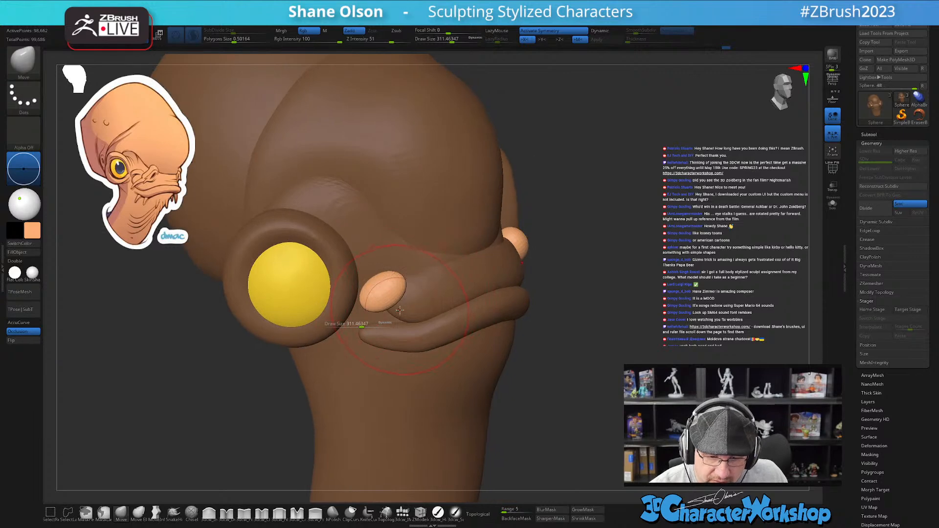
key("s")
mouse_move(395, 304)
left_mouse_down()
mouse_move(357, 325)
mouse_move(382, 282)
left_mouse_up()
key("s")
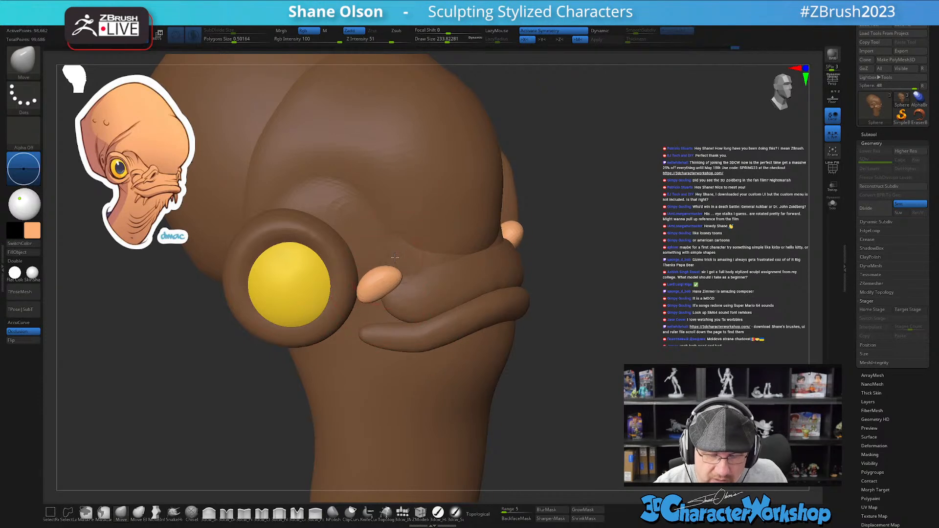
- Bend the small ovals into curved folds that wrap over the upper lip's corners with the Move brush
right_click_drag(396, 257, 406, 300)
key("s")
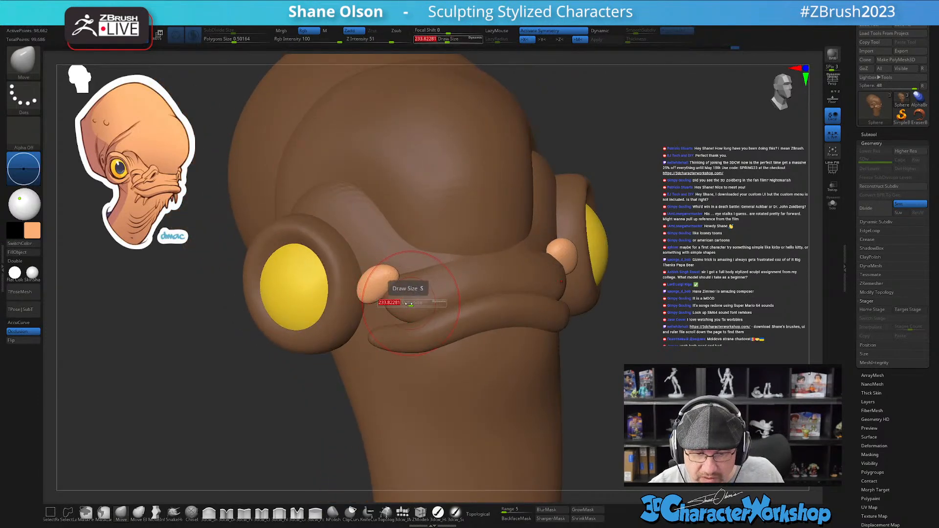
key("s")
key("s")
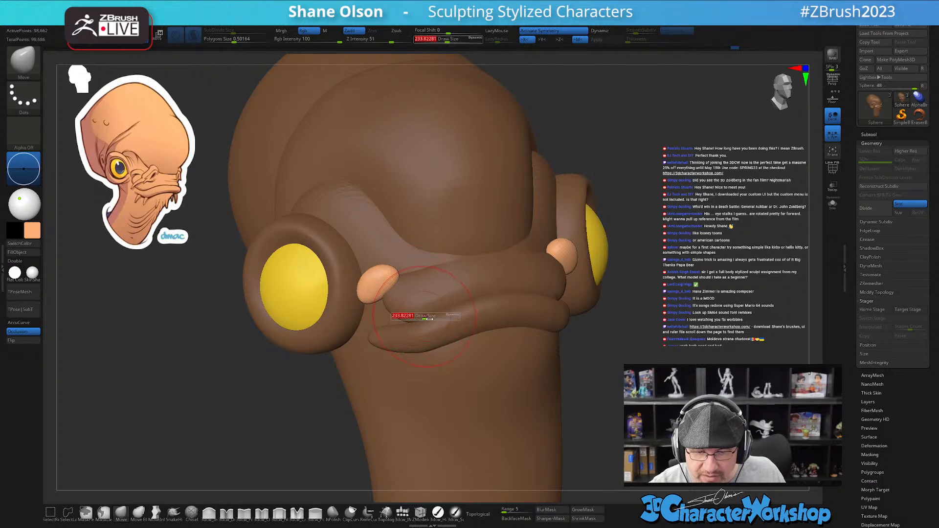
right_click_drag(421, 261, 370, 314)
left_click_drag(370, 313, 363, 293)
right_click_drag(505, 336, 464, 353)
right_click_drag(439, 277, 391, 259)
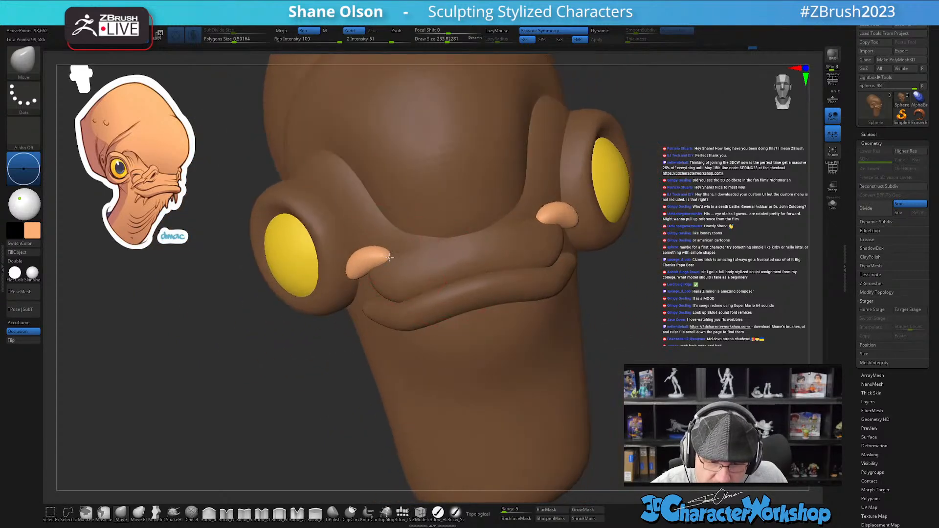
right_click_drag(402, 335, 389, 351)
left_click_drag(388, 351, 390, 368)
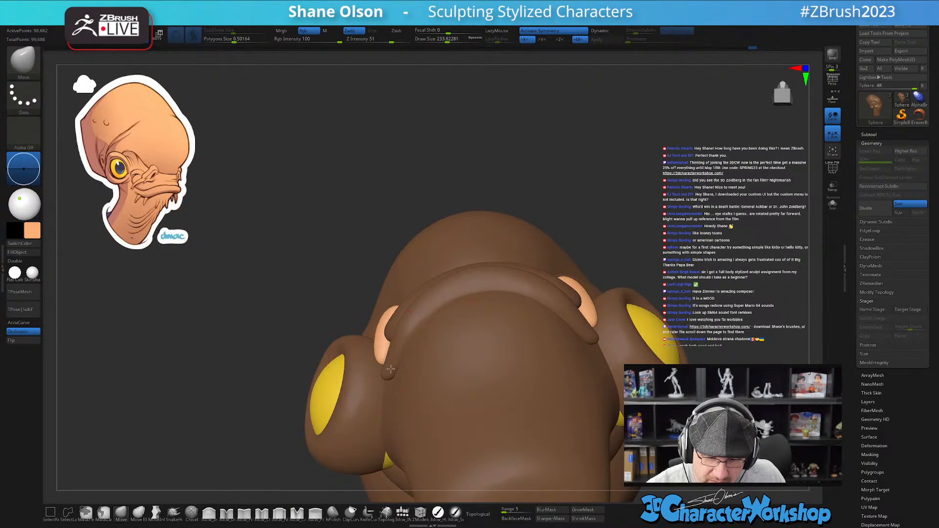
right_click_drag(451, 272, 579, 372)
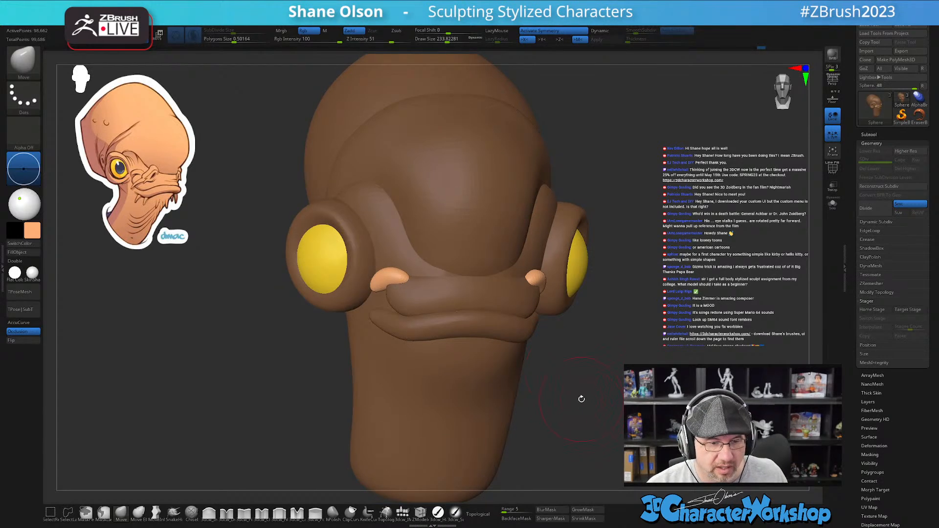
- Mask every form of the head except the eyelid rings
key("w")
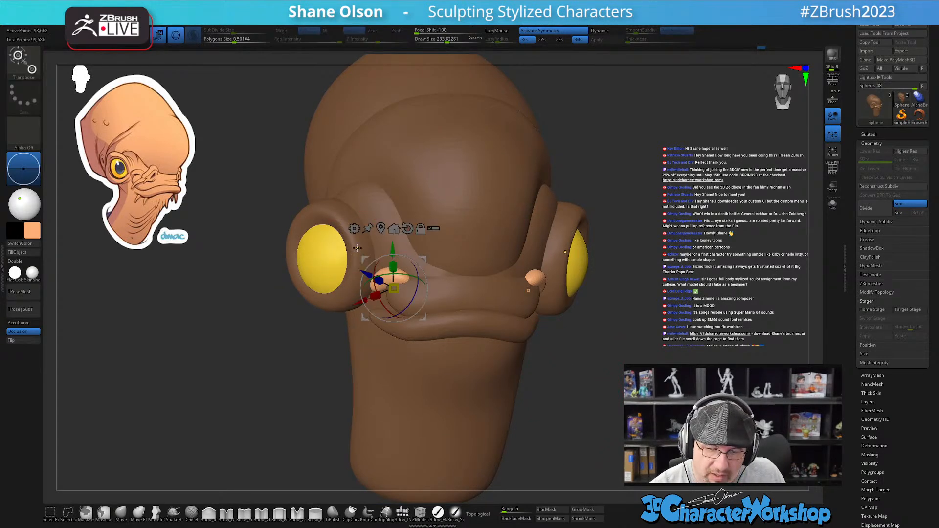
left_click(356, 235)
key("q")
right_click_drag(386, 233, 355, 282)
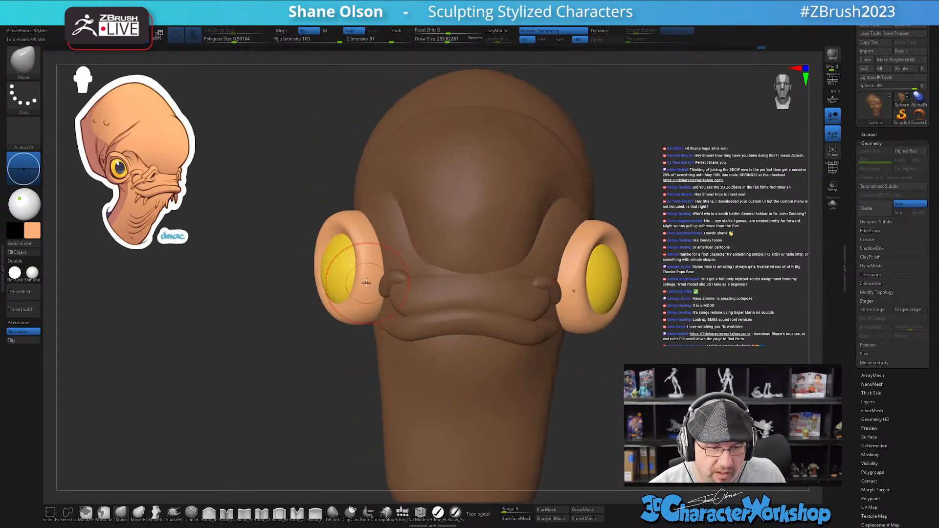
- Reduce the Draw Size to about 172, pull the eyelid rings' inner edges over the eyes and smooth them
key("s")
left_click_drag(359, 261, 367, 286)
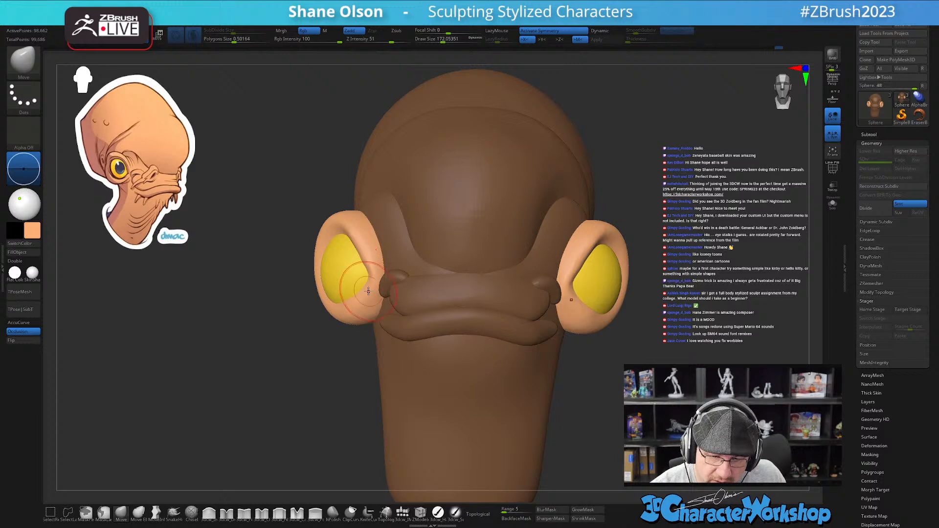
mouse_move(380, 241)
right_mouse_down()
mouse_move(362, 239)
mouse_move(386, 235)
mouse_move(360, 264)
right_mouse_up()
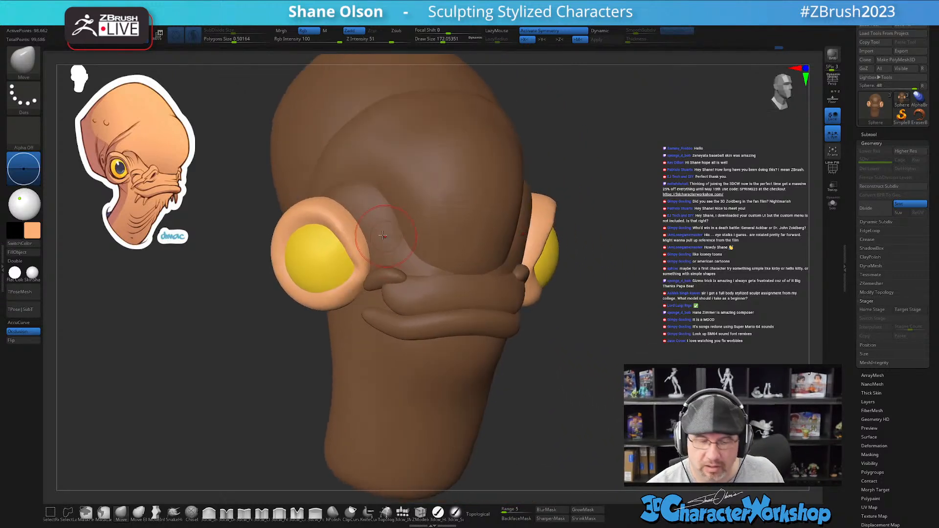
mouse_move(355, 266)
left_mouse_down("shift")
mouse_move(351, 244)
mouse_move(356, 278)
mouse_move(324, 277)
left_mouse_up("shift")
right_click_drag(323, 275, 349, 250)
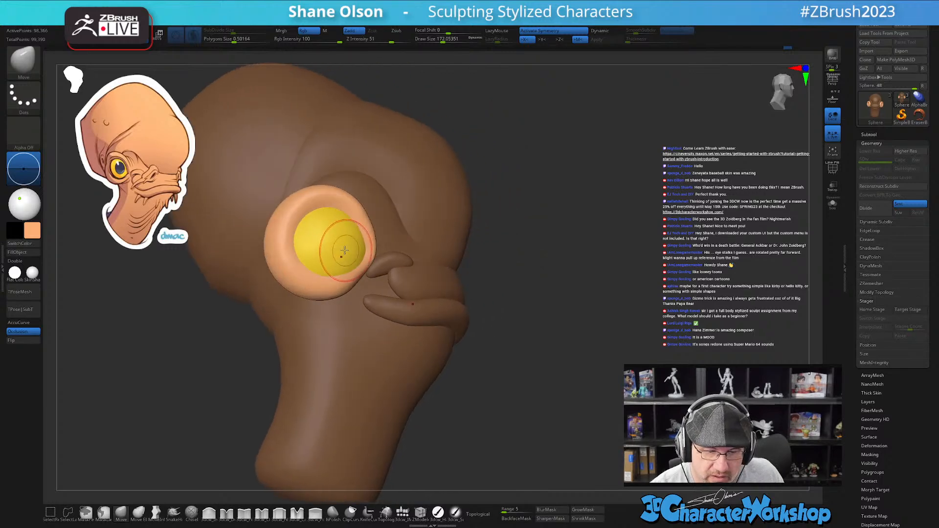
right_click_drag(539, 375, 496, 384)
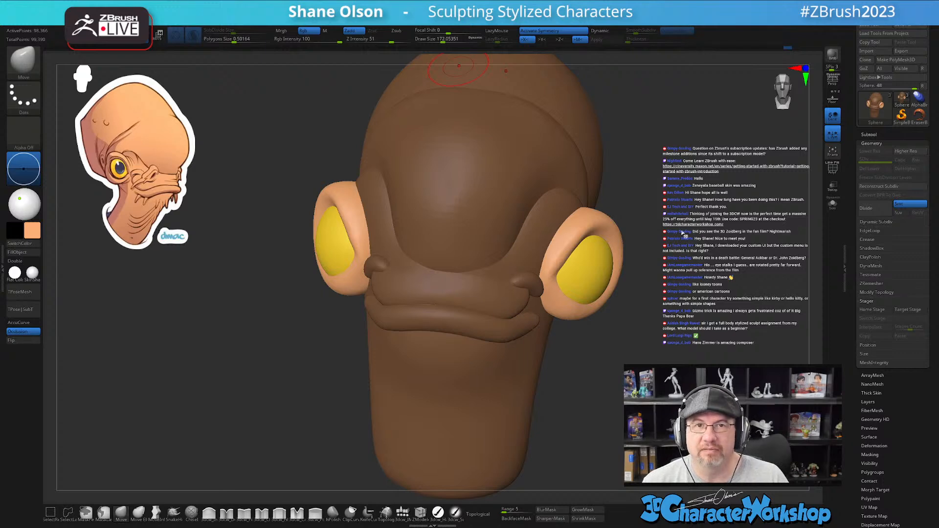
left_click_drag(677, 189, 680, 197)
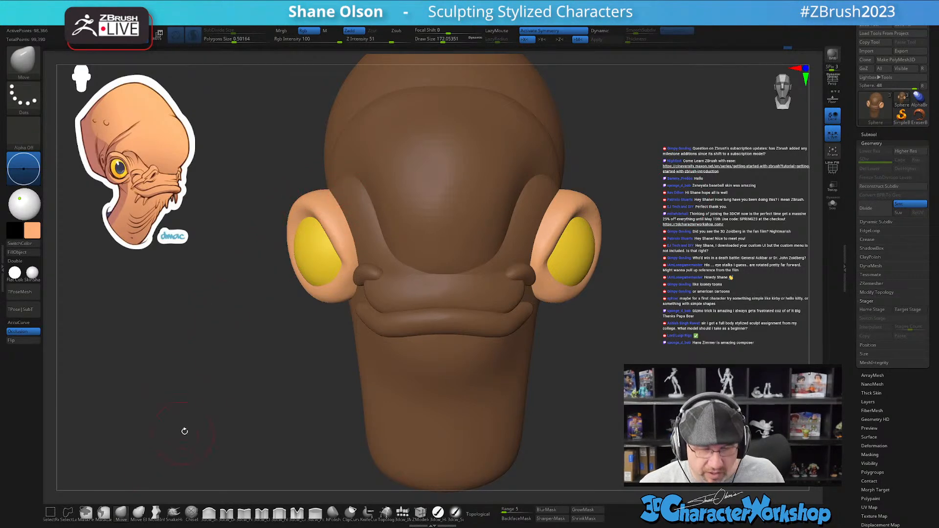
- Enlarge the Draw Size to about 338 and reshape the eyelid rings from behind around the eyeballs with the Move brush
mouse_move(273, 297)
left_mouse_down()
mouse_move(274, 325)
mouse_move(294, 351)
mouse_move(333, 331)
mouse_move(467, 326)
mouse_move(496, 295)
left_mouse_up()
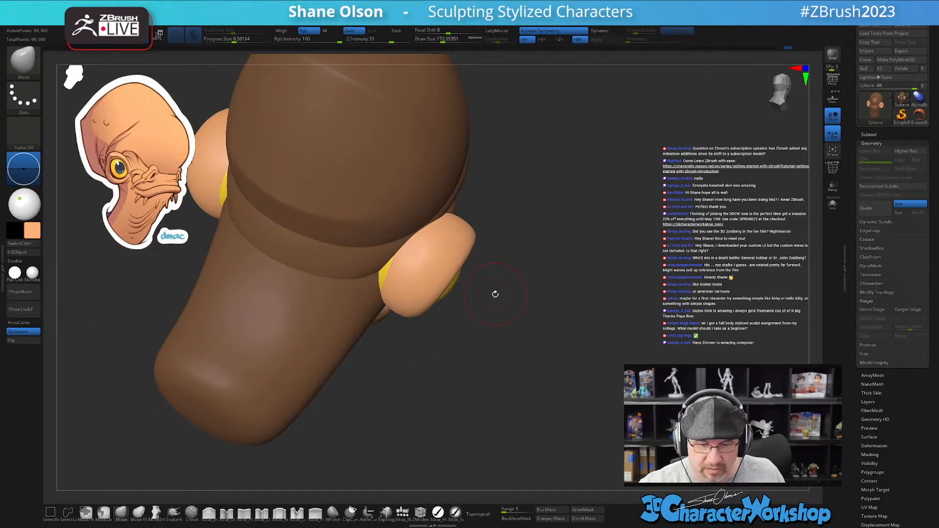
key("s")
left_click_drag(493, 288, 562, 301)
key("s")
left_click_drag(460, 259, 434, 284)
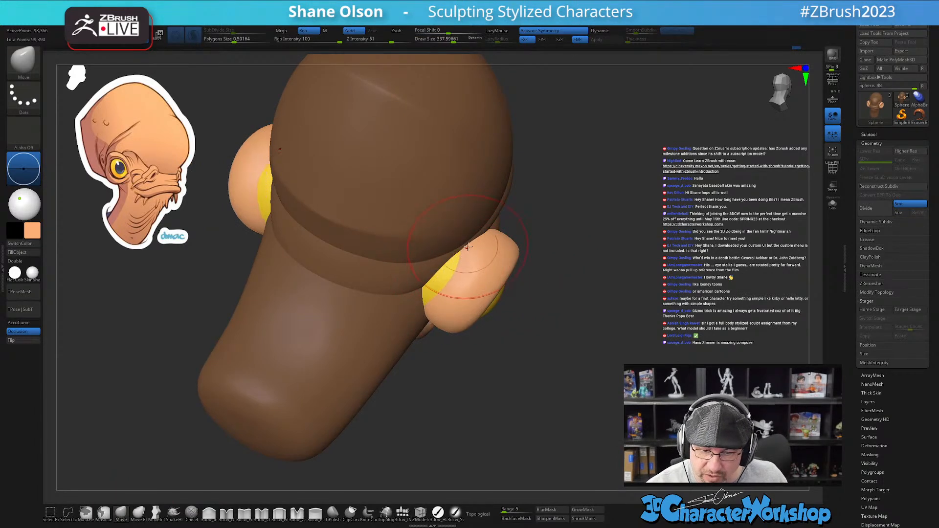
mouse_move(513, 347)
left_mouse_down()
mouse_move(517, 316)
mouse_move(454, 322)
mouse_move(446, 313)
left_mouse_up()
mouse_move(520, 259)
left_mouse_down()
mouse_move(541, 258)
mouse_move(531, 258)
mouse_move(561, 295)
mouse_move(616, 322)
mouse_move(545, 399)
left_mouse_up()
right_click_drag(438, 249, 439, 263)
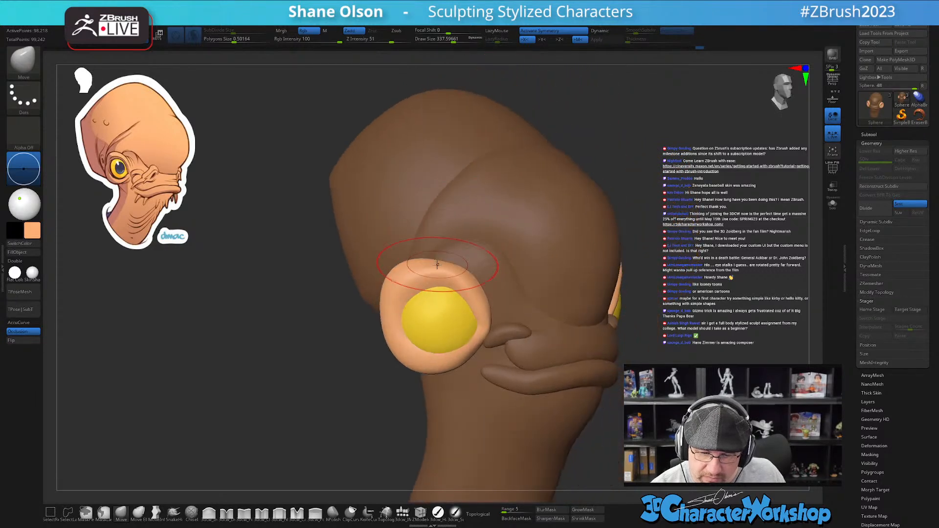
- Reduce the Draw Size to about 199 and adjust the upper part of the eyelid rings over the eyes
key("s")
left_click_drag(442, 265, 436, 265)
left_click_drag(437, 262, 437, 258)
mouse_move(439, 281)
right_mouse_down()
mouse_move(458, 299)
mouse_move(438, 309)
right_mouse_up()
key("s")
left_click_drag(435, 310, 430, 310)
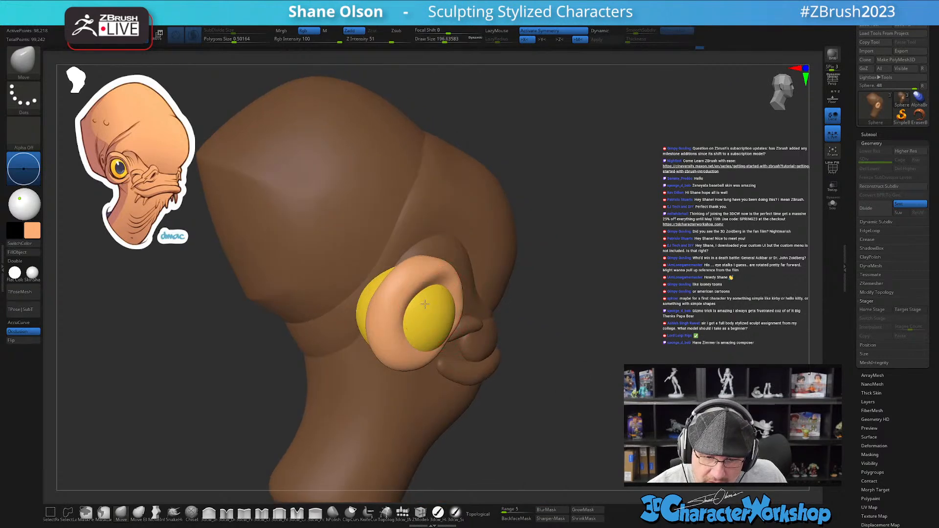
- Smooth and refine the outline of the eyelid rings around the eyes
mouse_move(421, 317)
right_mouse_down()
mouse_move(413, 367)
mouse_move(353, 328)
mouse_move(397, 398)
mouse_move(437, 429)
mouse_move(412, 389)
right_mouse_up()
key("shift")
left_click_drag(403, 397, 393, 400)
mouse_move(496, 384)
right_mouse_down()
mouse_move(531, 376)
mouse_move(507, 296)
right_mouse_up()
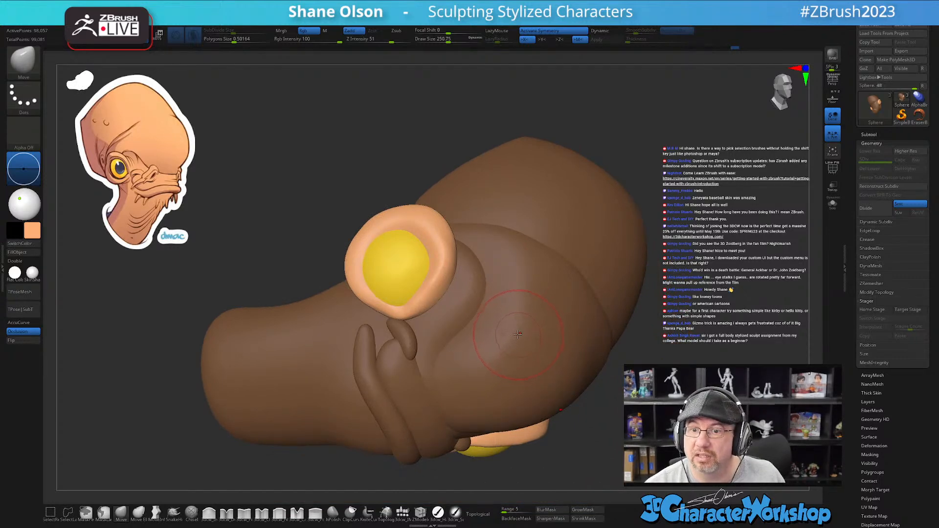
- Smooth the outer edge of the eyelid rings around the eyes
right_click_drag(522, 342, 451, 289)
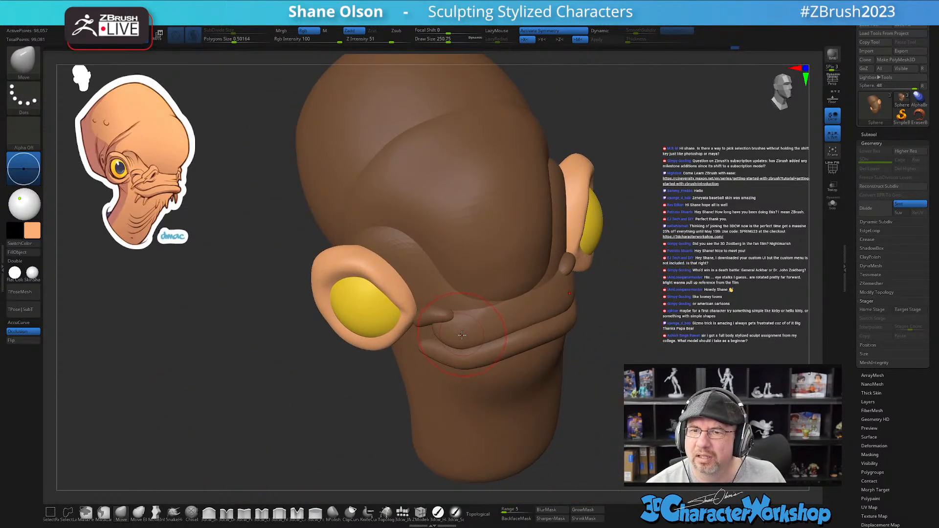
mouse_move(461, 330)
right_mouse_down()
mouse_move(456, 314)
mouse_move(445, 328)
right_mouse_up()
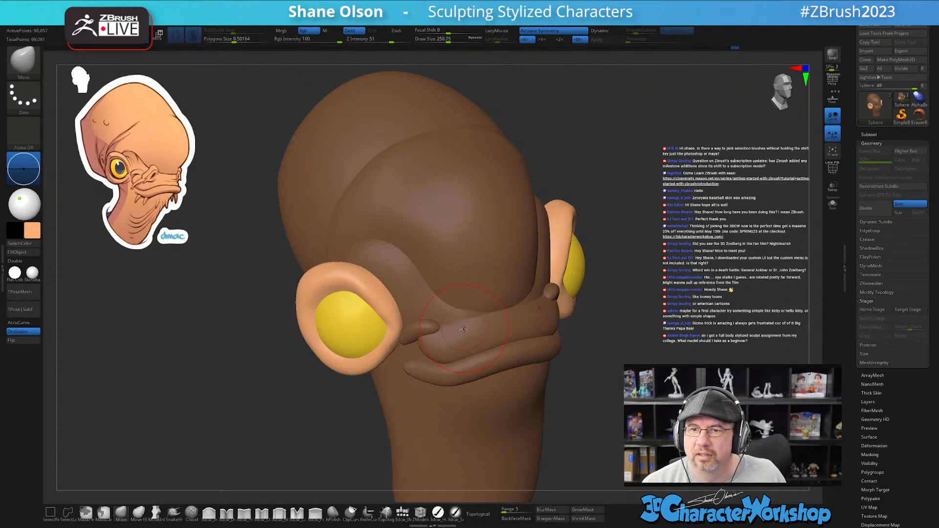
right_click_drag(464, 329, 323, 278)
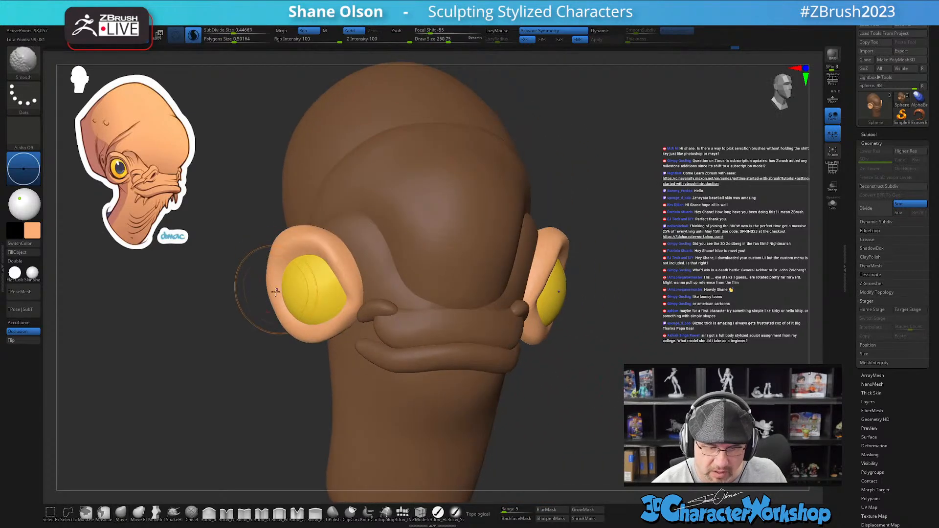
left_click_drag(273, 279, 278, 310, "shift")
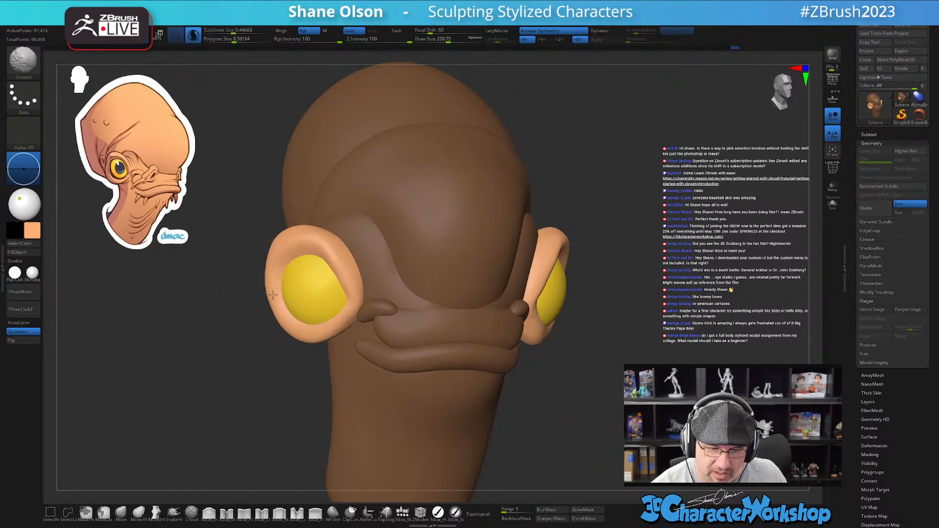
mouse_move(630, 411)
right_mouse_down("ctrl")
mouse_move(634, 392)
mouse_move(753, 403)
mouse_move(616, 410)
right_mouse_up("ctrl")
mouse_move(610, 360)
right_mouse_down()
mouse_move(609, 390)
mouse_move(607, 375)
mouse_move(619, 372)
right_mouse_up()
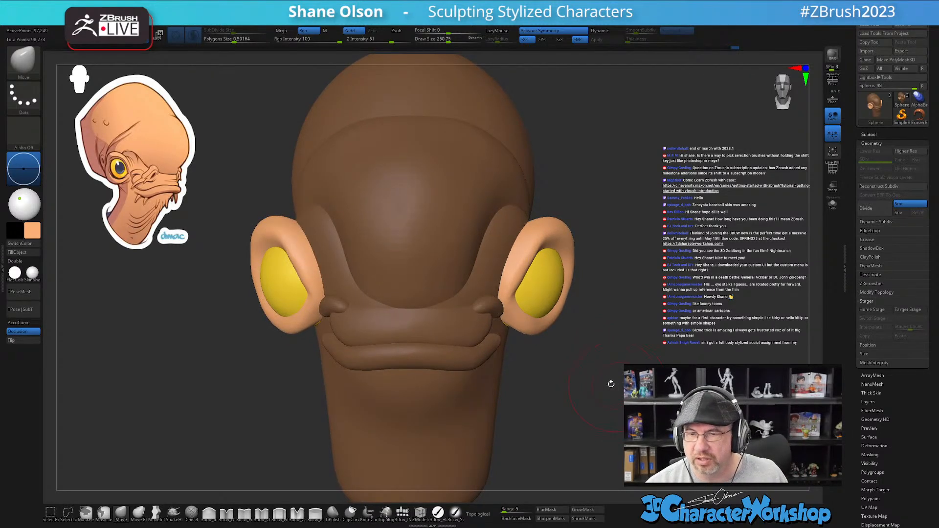
- Reduce the Draw Size to about 145 and sculpt along the inner sides of the eyelid rings with the 3dcw detail brush
right_click_drag(329, 264, 311, 261)
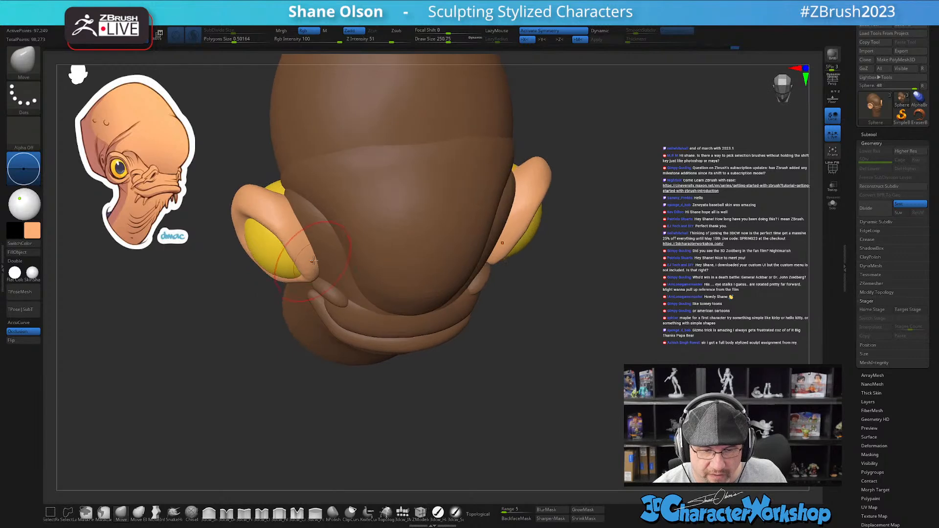
left_click(228, 513)
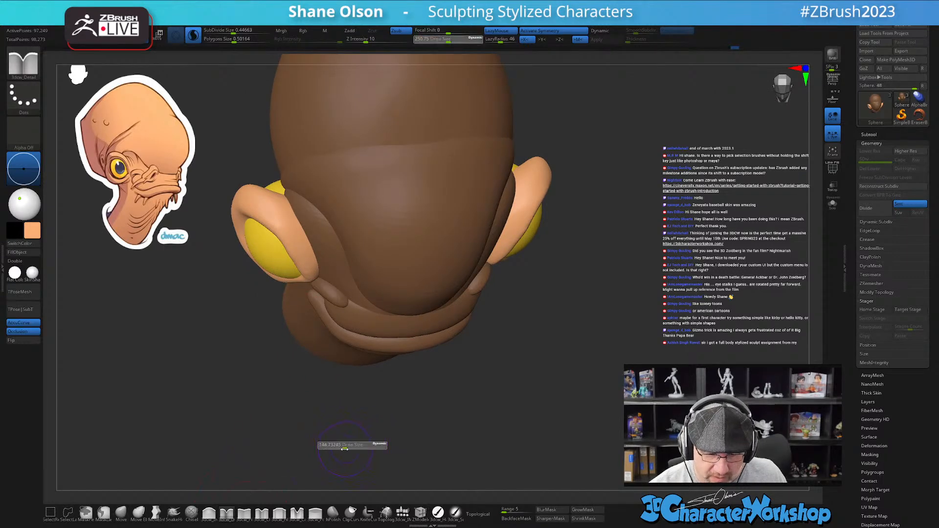
left_click_drag(286, 197, 308, 276)
right_click_drag(293, 206, 293, 218)
left_click_drag(286, 194, 318, 247)
right_click_drag(377, 299, 332, 267)
key("s")
left_click_drag(287, 234, 290, 234)
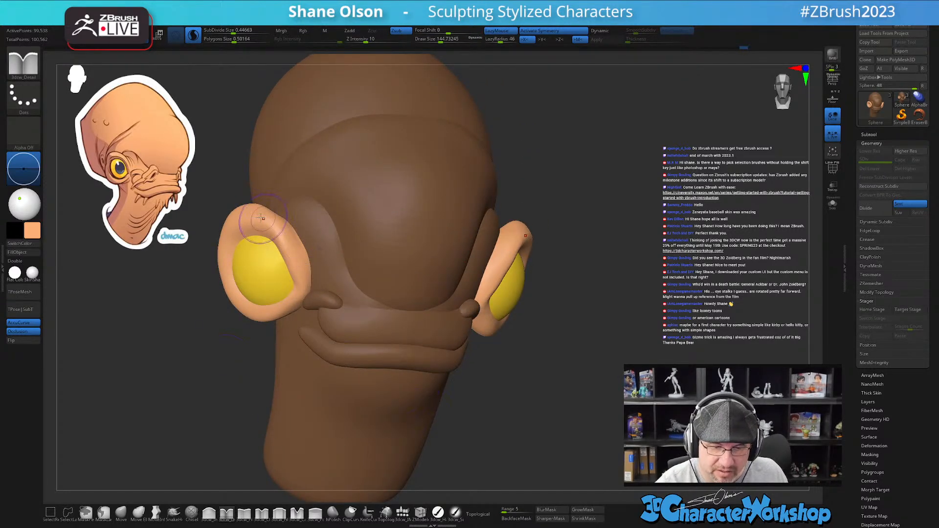
right_click_drag(291, 216, 333, 193, "alt")
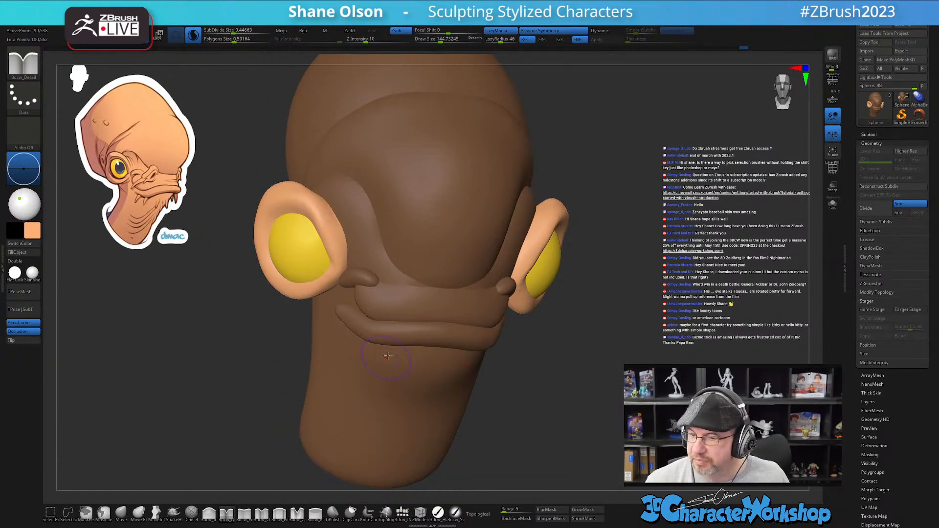
- Display the subtool list and clear the mask from the head
left_click(869, 134)
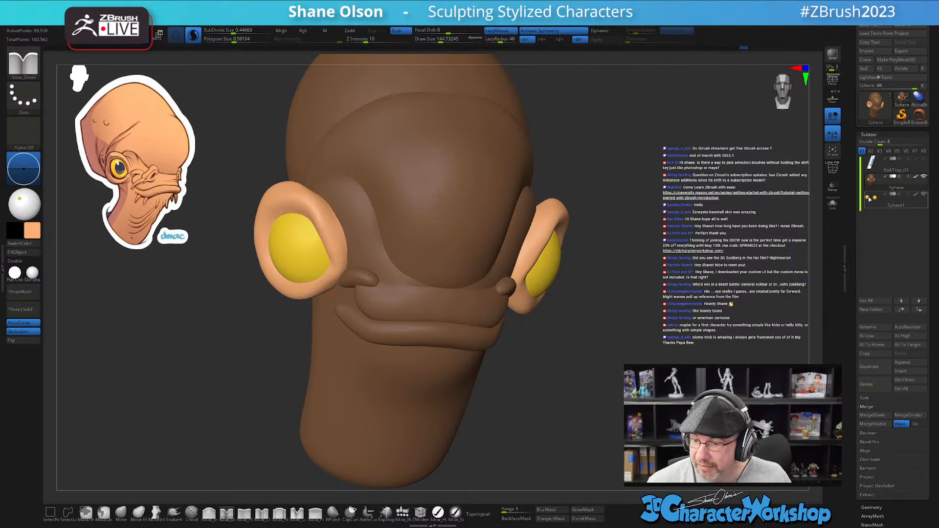
mouse_move(870, 198)
mouse_move(671, 293)
left_mouse_down()
mouse_move(608, 294)
mouse_move(620, 269)
mouse_move(623, 295)
mouse_move(634, 296)
mouse_move(530, 296)
left_mouse_up()
left_click_drag(479, 382, 562, 338)
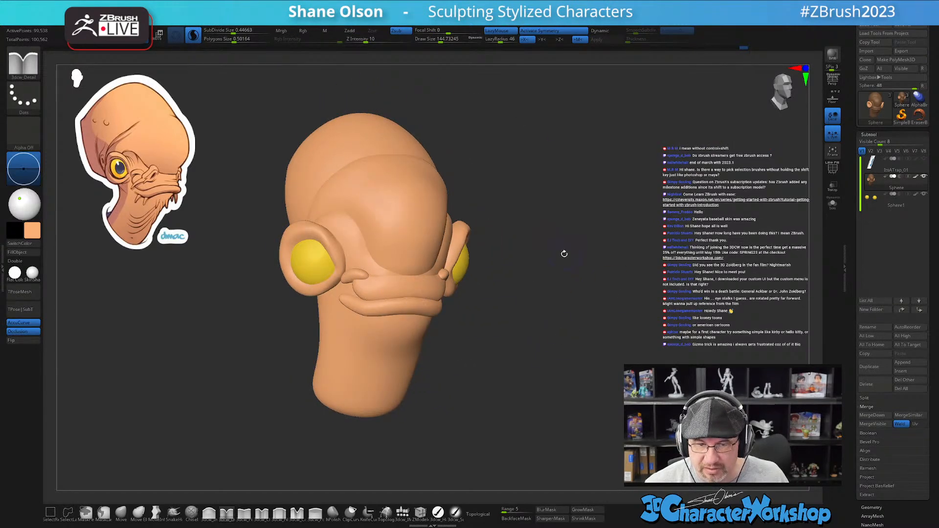
left_click_drag(564, 254, 601, 261)
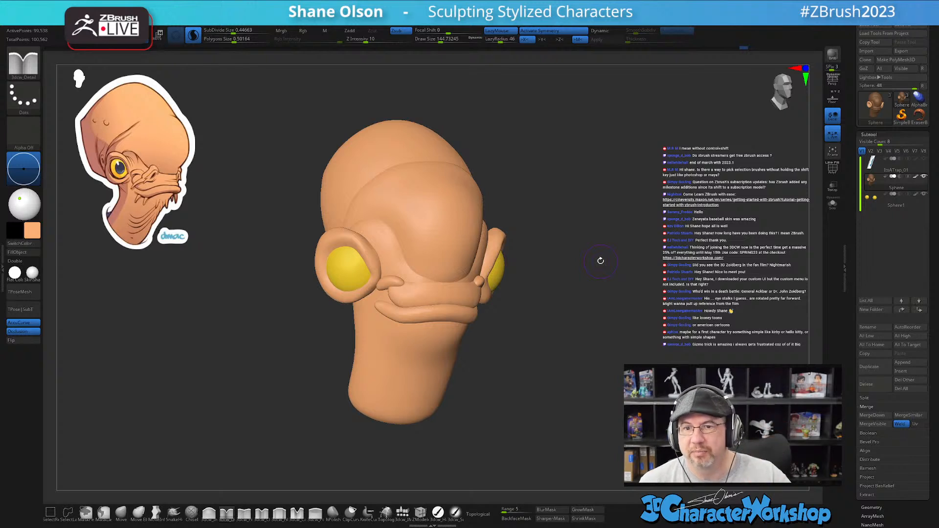
left_click_drag(586, 208, 599, 209, "alt")
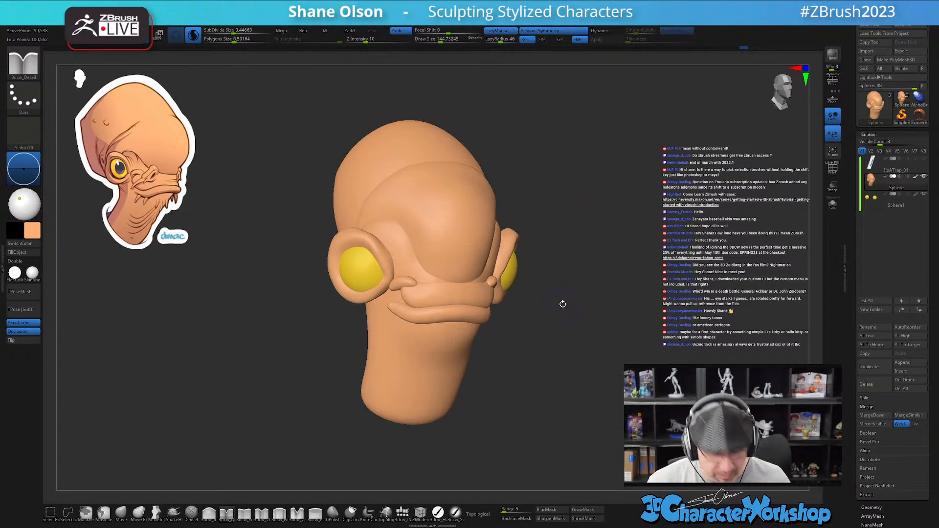
- Hide individual head polygroups around the eyelid rings, isolate the upper head with a rectangular selection, and restore full visibility each time
left_click(468, 246, "ctrl+shift")
left_click(467, 302, "ctrl+shift")
left_click(465, 280, "ctrl+alt+shift")
left_click(444, 221, "ctrl+alt+shift")
left_click(446, 294, "ctrl+alt+shift")
left_click(446, 309, "ctrl+alt+shift")
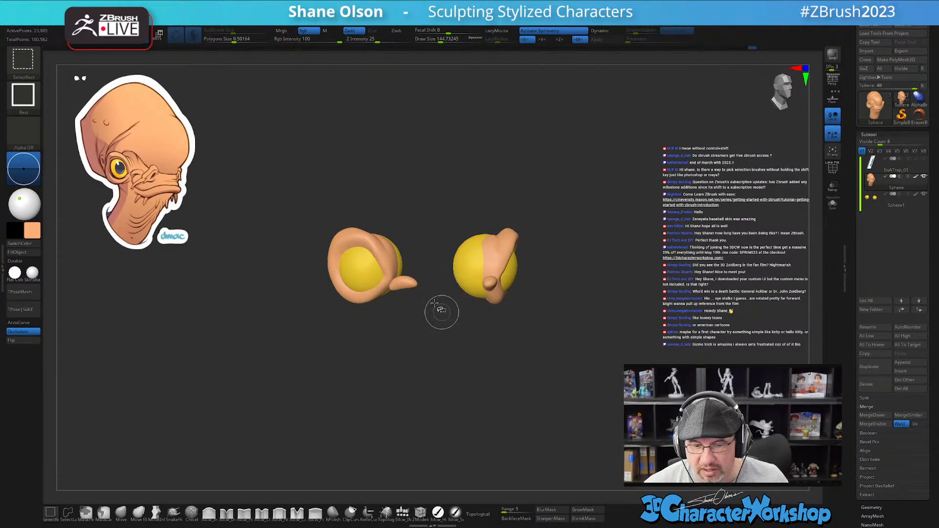
left_click(410, 283, "ctrl+alt+shift")
left_click(651, 353, "ctrl+shift")
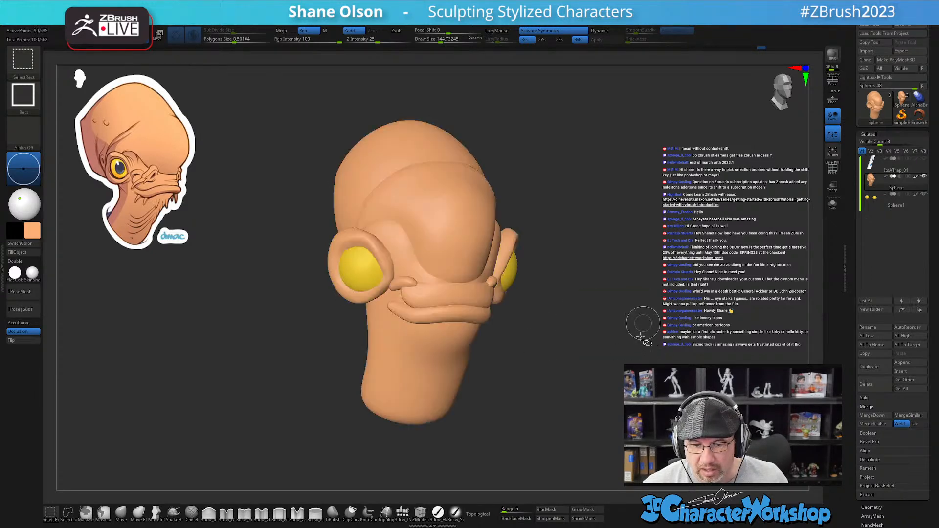
mouse_move(623, 281)
left_mouse_down("ctrl+shift")
mouse_move(507, 80)
mouse_move(323, 63)
mouse_move(266, 84)
left_mouse_up("ctrl+shift")
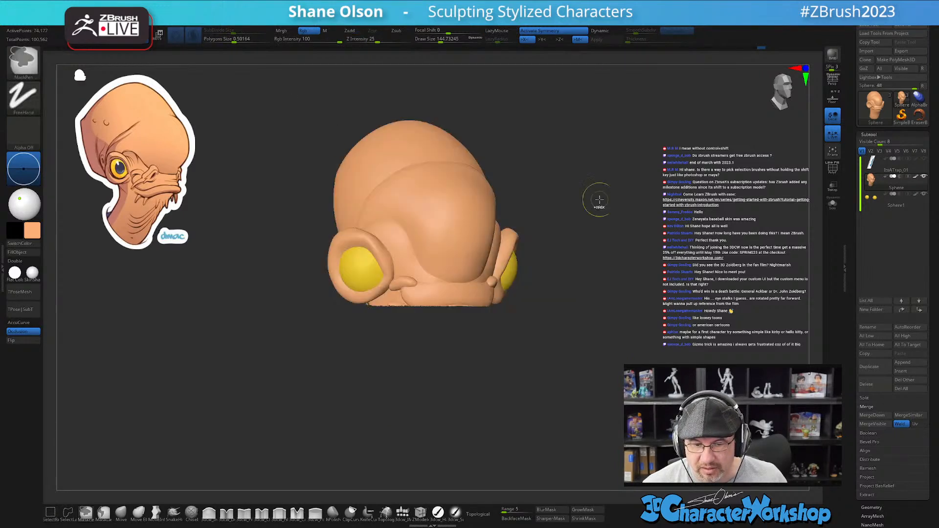
left_click(615, 264, "ctrl+shift")
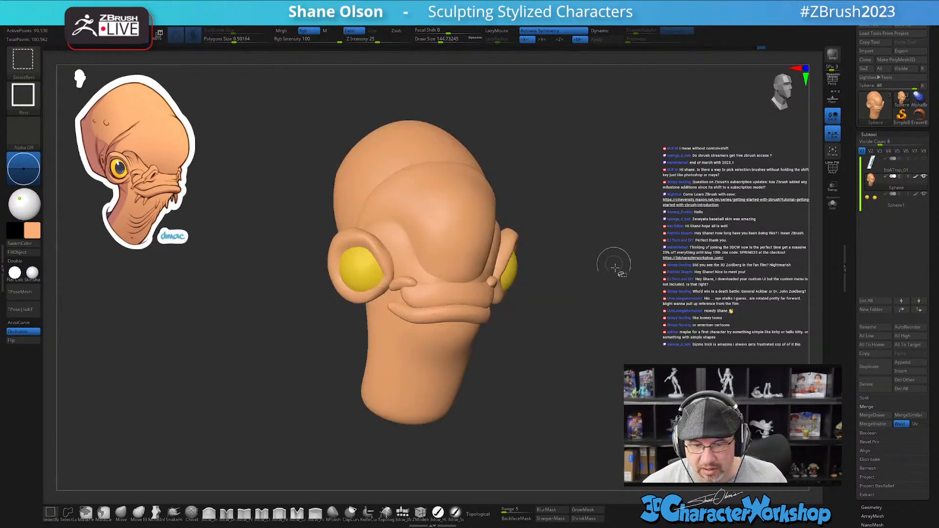
- Try the SelectLasso brush for hiding parts of the head and restore full visibility
left_click(67, 510)
left_click(82, 519)
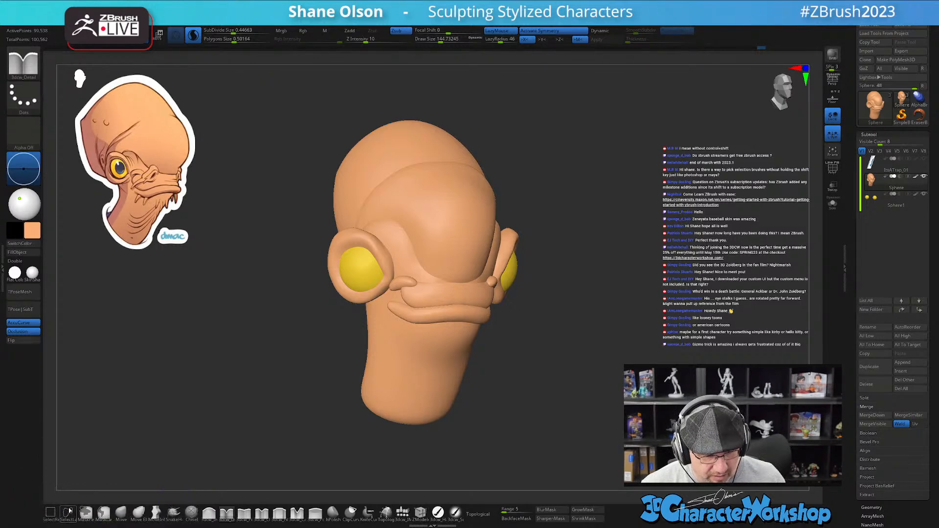
mouse_move(626, 332)
left_mouse_down("ctrl+shift")
mouse_move(272, 84)
mouse_move(606, 307)
mouse_move(608, 295)
left_mouse_up("ctrl+shift")
mouse_move(611, 254)
left_mouse_down("ctrl+shift")
mouse_move(260, 364)
mouse_move(559, 445)
left_mouse_up("ctrl+shift")
mouse_move(620, 367)
left_mouse_down()
mouse_move(596, 373)
mouse_move(679, 350)
left_mouse_up()
left_click(623, 371, "ctrl+shift")
mouse_move(635, 230)
left_mouse_down("ctrl+alt+shift")
mouse_move(611, 148)
mouse_move(473, 246)
mouse_move(469, 434)
mouse_move(740, 354)
left_mouse_up("ctrl+alt+shift")
left_click(740, 354, "ctrl+shift")
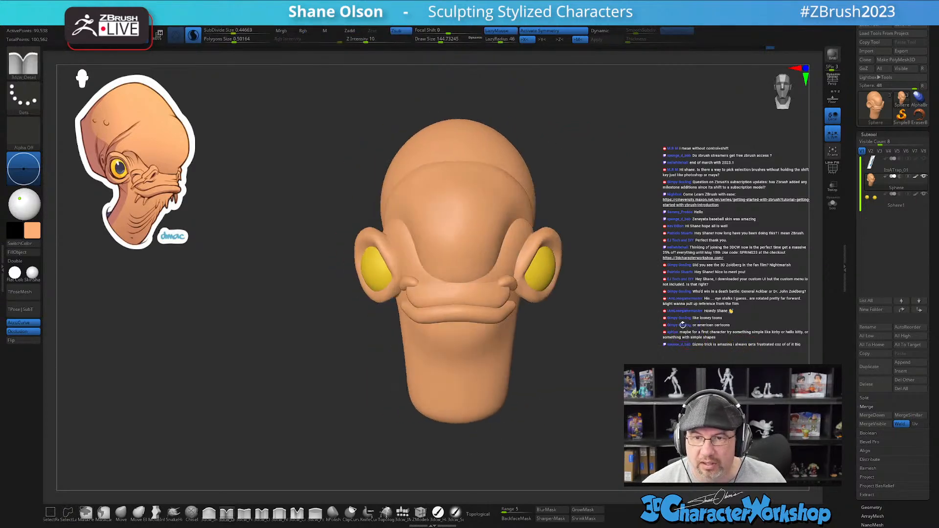
- Switch back to SelectRect, hide the lip and neck polygroups, and show the whole head again
left_click_drag(662, 272, 643, 260, "alt")
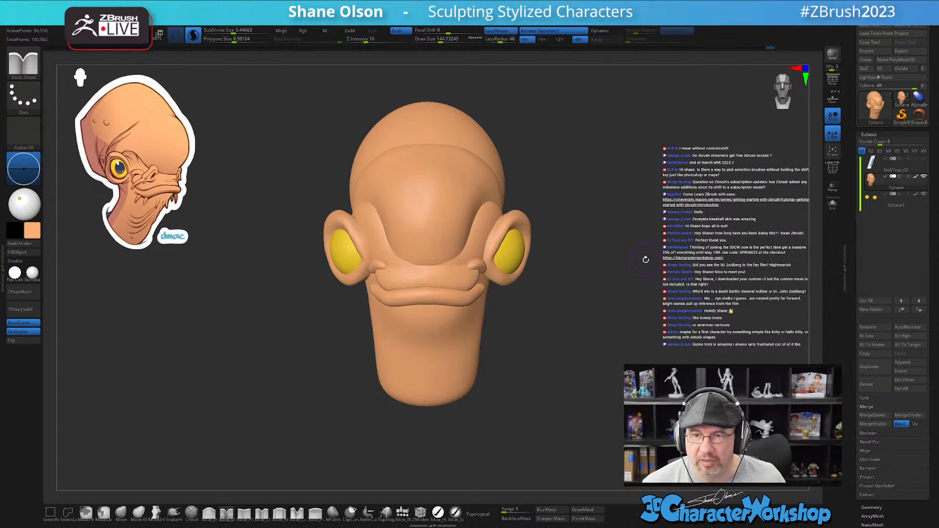
left_click_drag(474, 211, 432, 234)
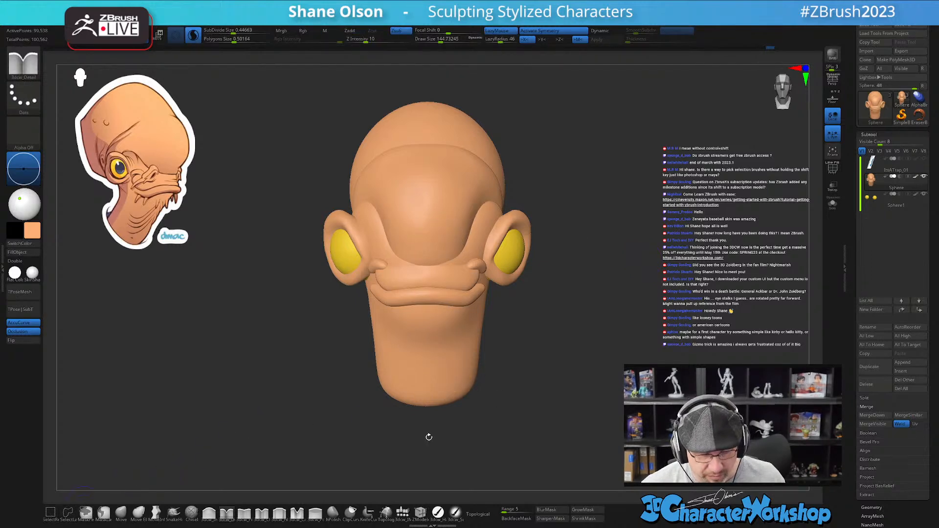
left_click(50, 514)
left_click(458, 270, "ctrl+shift")
left_click(469, 295, "ctrl+shift")
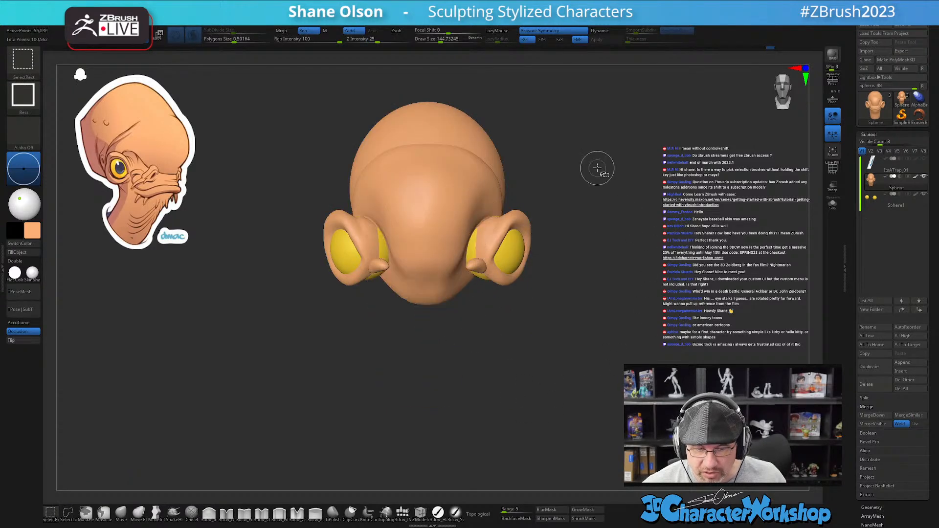
left_click_drag(599, 168, 601, 274, "shift")
left_click_drag(625, 156, 682, 346, "ctrl+shift")
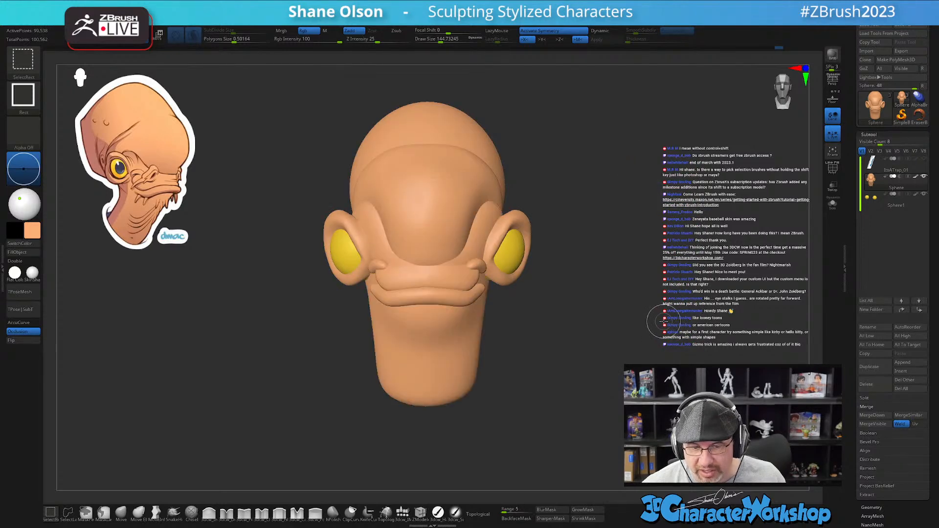
- Isolate the eyelid ring polygroup so only the rings and eyeballs are displayed
mouse_move(633, 269)
left_mouse_down()
mouse_move(645, 278)
mouse_move(636, 279)
left_mouse_up()
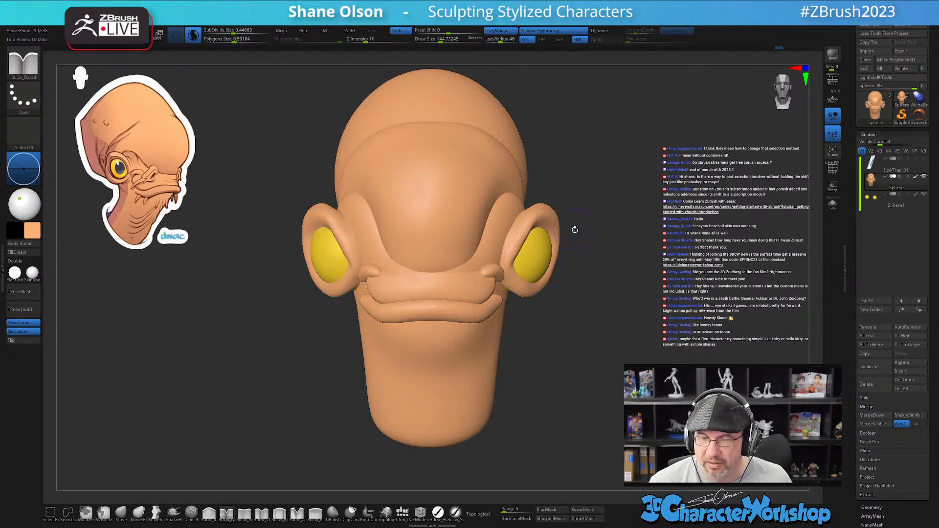
left_click(552, 225, "ctrl+shift")
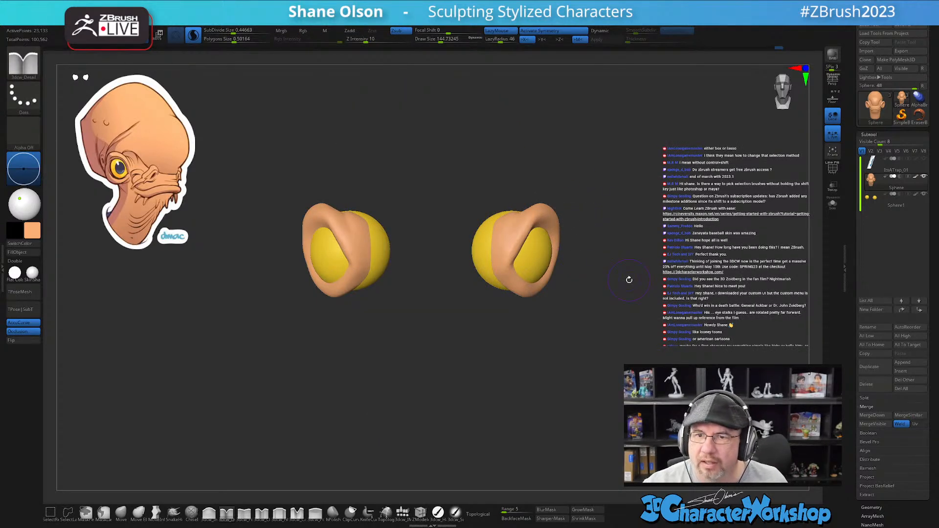
mouse_move(579, 340)
left_mouse_down()
mouse_move(588, 350)
mouse_move(576, 342)
left_mouse_up()
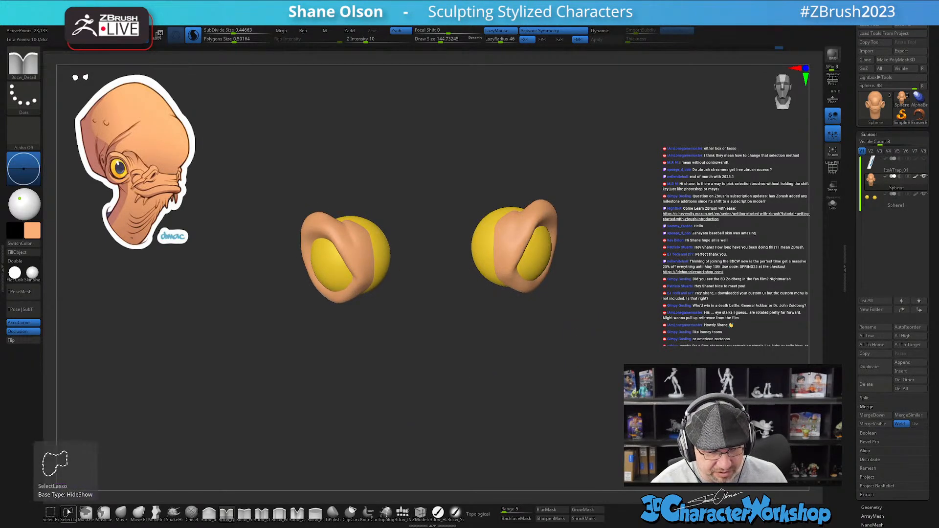
key("b")
key("s")
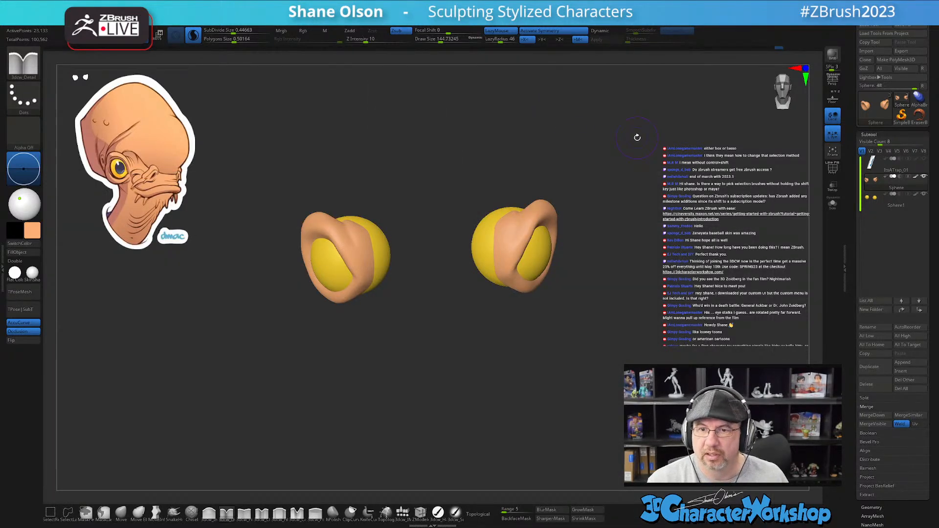
- Smooth the inner sides and upper folds of the isolated eyelid rings
mouse_move(531, 311)
left_mouse_down()
mouse_move(549, 308)
mouse_move(546, 354)
left_mouse_up()
mouse_move(490, 249)
left_mouse_down("shift")
mouse_move(488, 276)
mouse_move(495, 244)
left_mouse_up("shift")
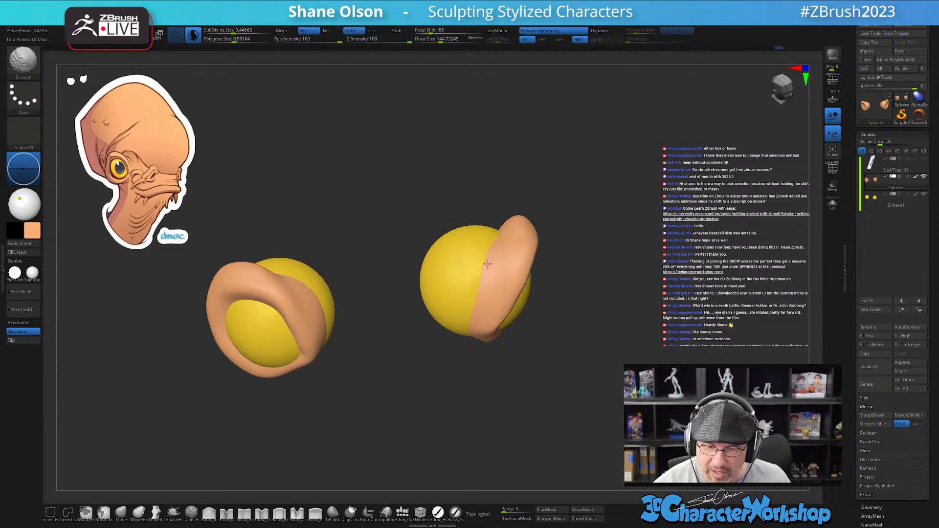
left_click_drag(570, 360, 566, 364, "shift")
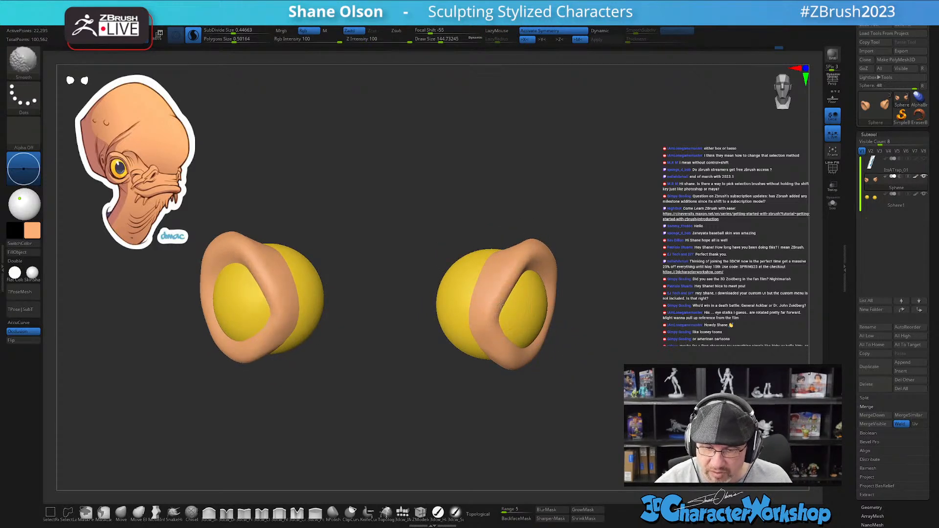
left_click_drag(526, 265, 513, 291, "shift")
mouse_move(598, 376)
left_mouse_down()
mouse_move(582, 373)
mouse_move(593, 392)
mouse_move(541, 350)
left_mouse_up()
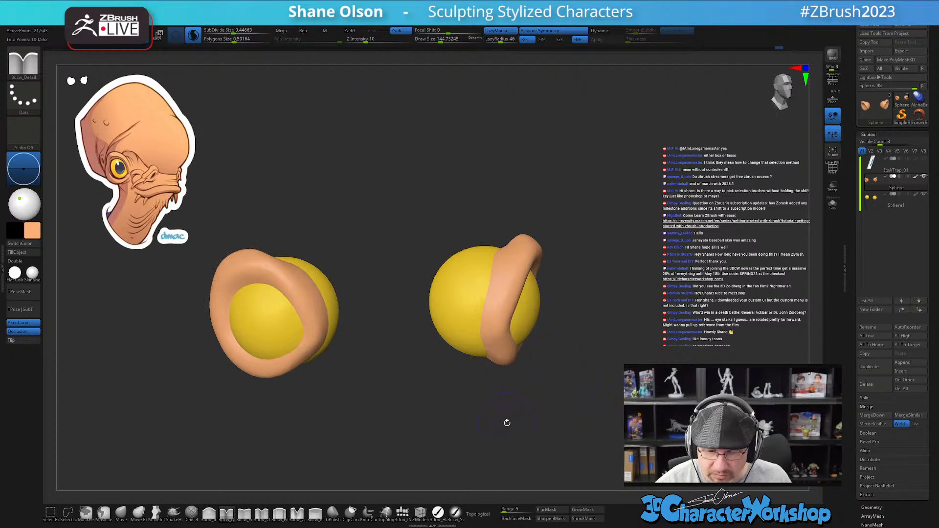
- Set the Draw Size to about 172 and widen the inner sides of the eyelid rings over the eyeballs with the 3dcw inflate brush
left_click_drag(515, 418, 530, 408, "alt")
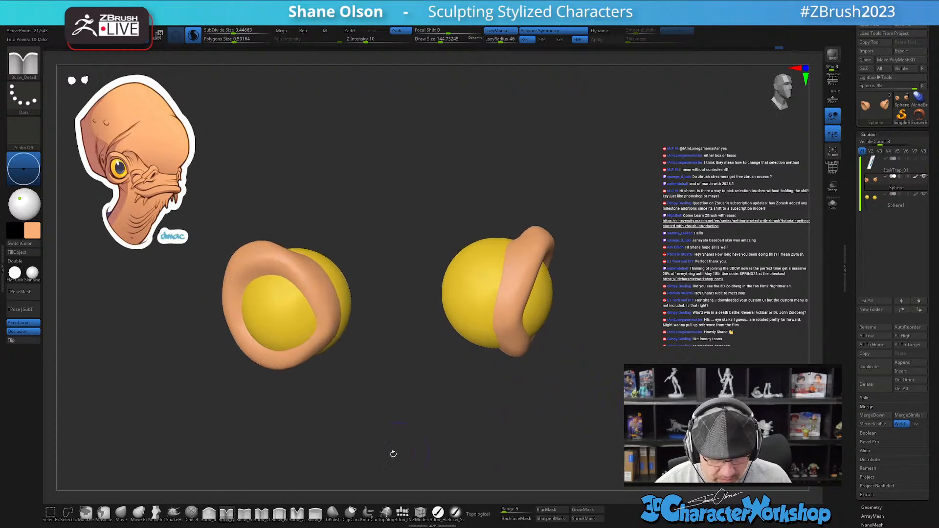
left_click(211, 517)
right_click_drag(495, 310, 499, 306)
key("]")
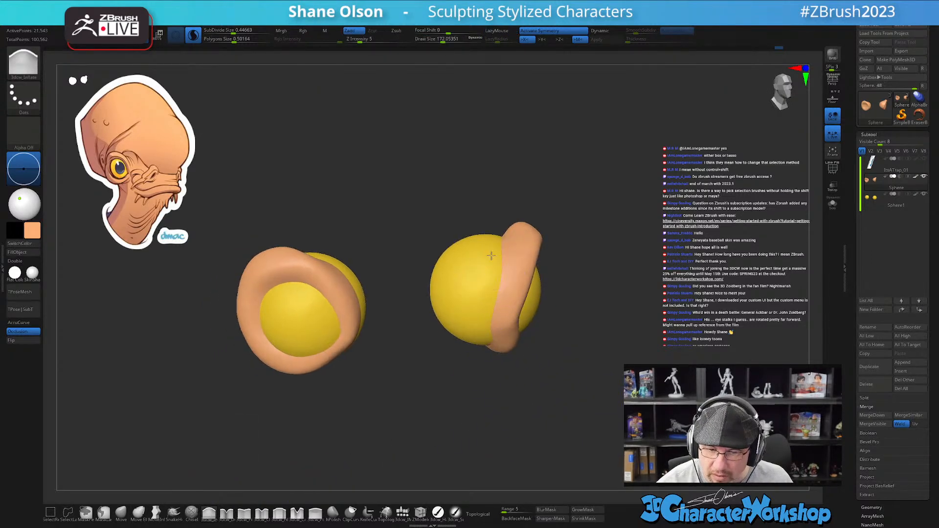
right_click_drag(489, 266, 487, 294)
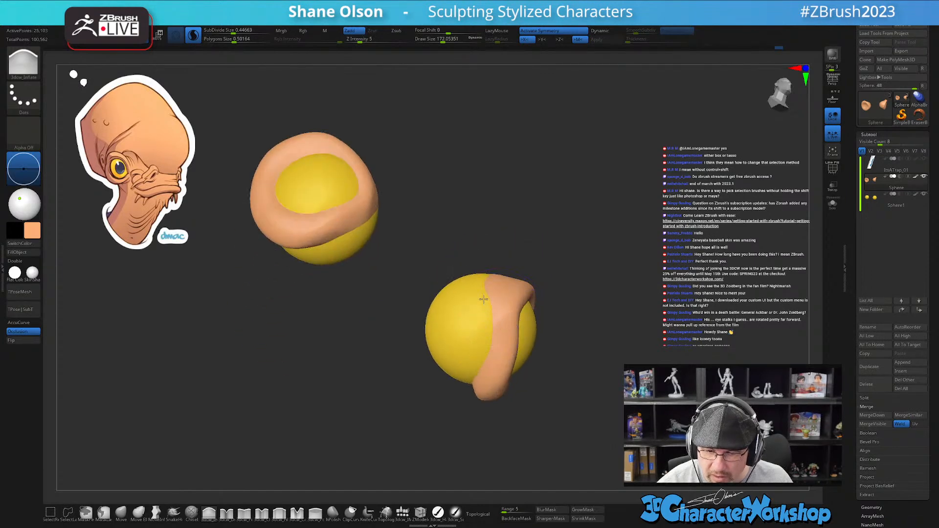
mouse_move(482, 333)
left_mouse_down()
mouse_move(479, 367)
mouse_move(477, 331)
left_mouse_up()
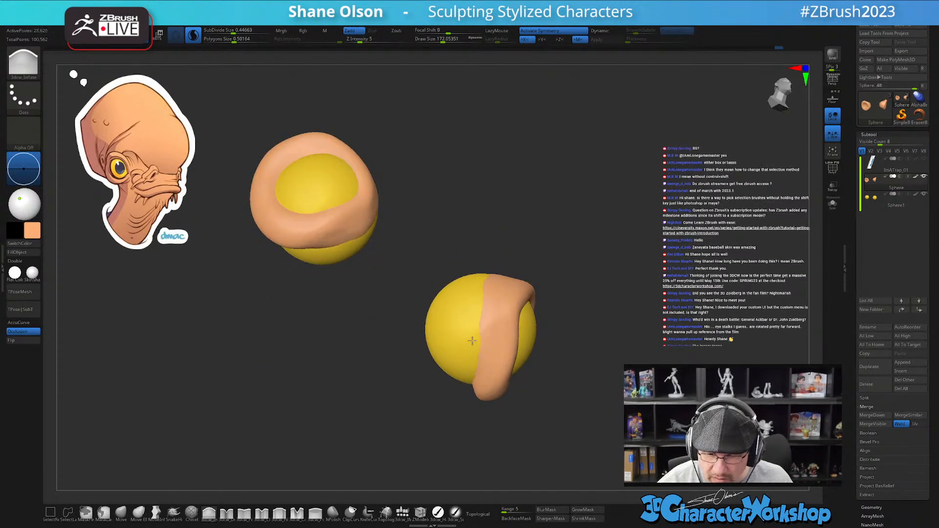
right_click_drag(563, 325, 572, 355)
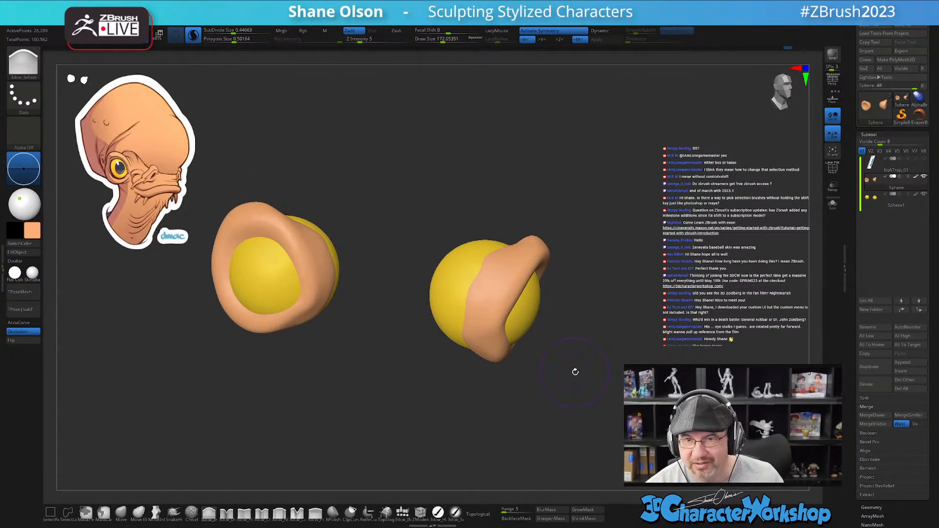
key("b")
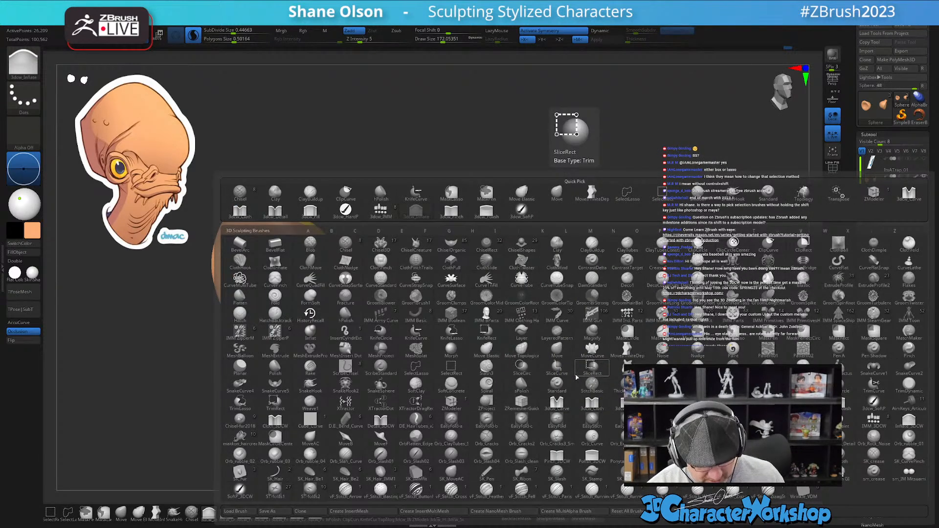
key("s")
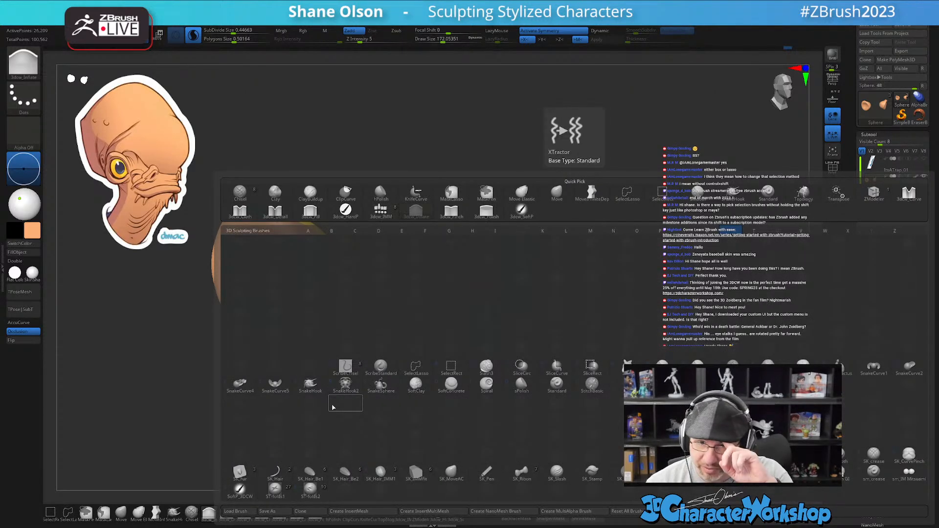
key("Escape")
- Inflate the inner sides of the eyelid rings further over the eyeballs and smooth the new edges
mouse_move(553, 352)
left_mouse_down()
mouse_move(545, 390)
mouse_move(550, 353)
mouse_move(498, 317)
left_mouse_up()
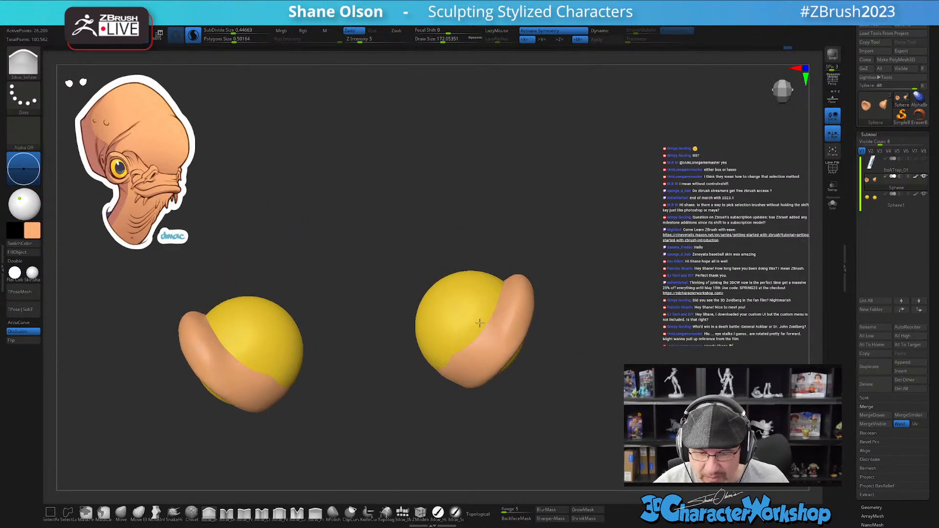
left_click_drag(550, 334, 584, 362)
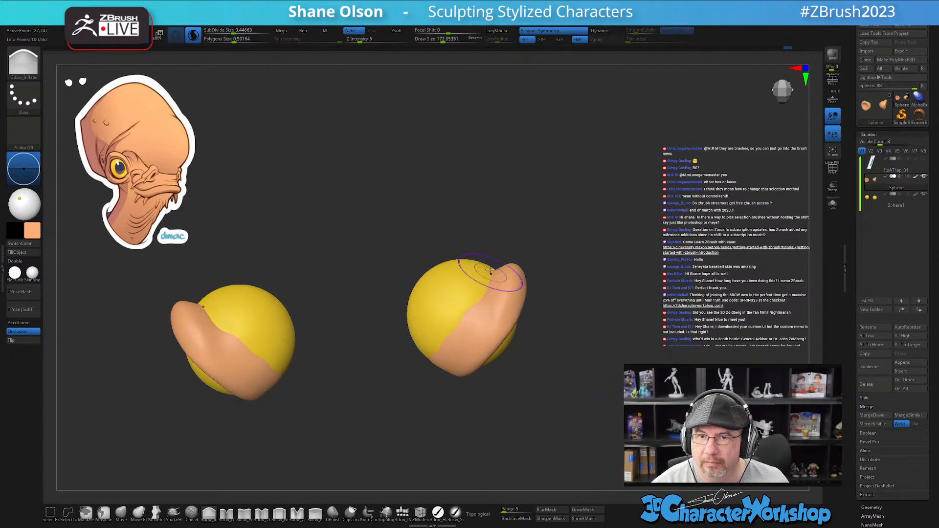
left_click(456, 303, "alt")
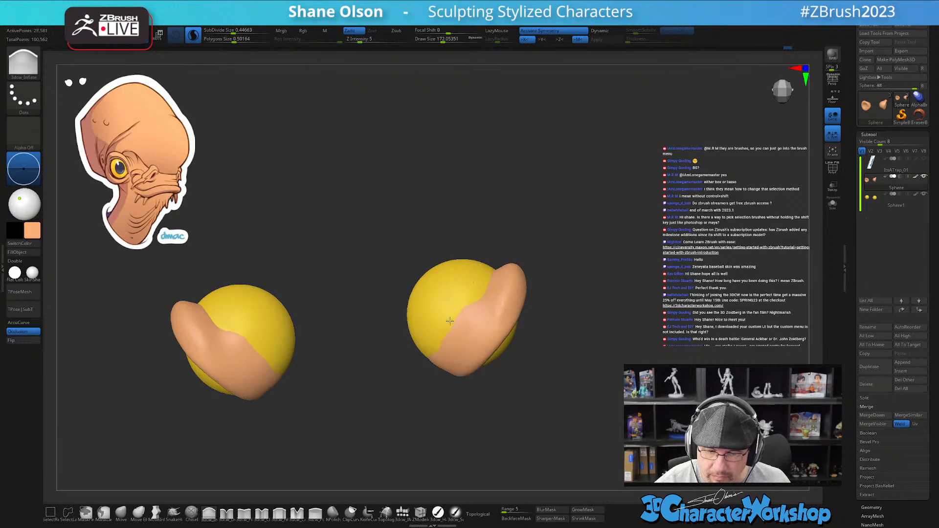
left_click_drag(440, 331, 462, 313)
mouse_move(482, 317)
right_mouse_down()
mouse_move(419, 370)
mouse_move(430, 359)
right_mouse_up()
left_click_drag(423, 351, 418, 351)
right_click_drag(458, 361, 462, 299)
mouse_move(442, 418)
left_mouse_down("shift")
mouse_move(454, 387)
mouse_move(424, 433)
left_mouse_up("shift")
- Build up the eyelid rings farther around the eyeballs and smooth their thickened edges
mouse_move(512, 455)
right_mouse_down("alt")
mouse_move(547, 404)
mouse_move(552, 364)
right_mouse_up("alt")
left_click_drag(476, 336, 478, 293)
left_click_drag(456, 356, 484, 346, "shift")
right_click_drag(487, 338, 478, 276)
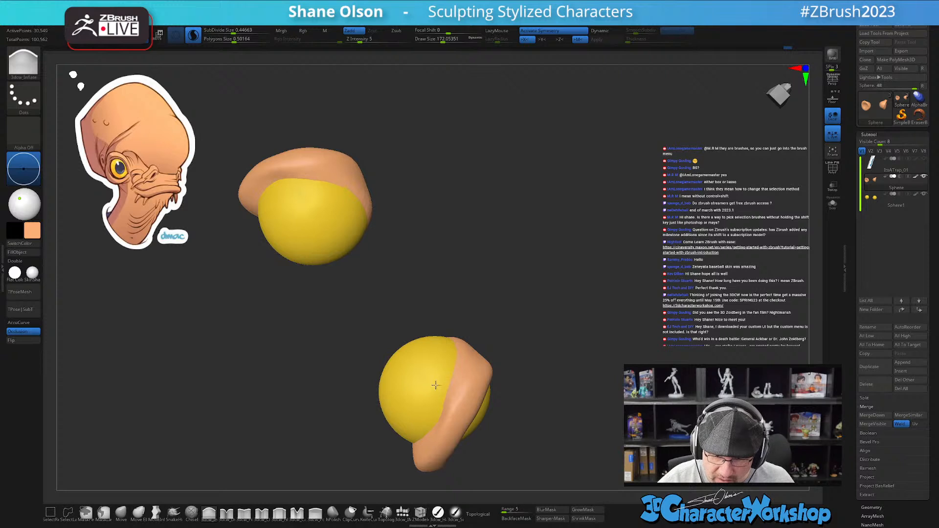
right_click_drag(446, 383, 449, 368)
left_click_drag(451, 371, 423, 419, "shift")
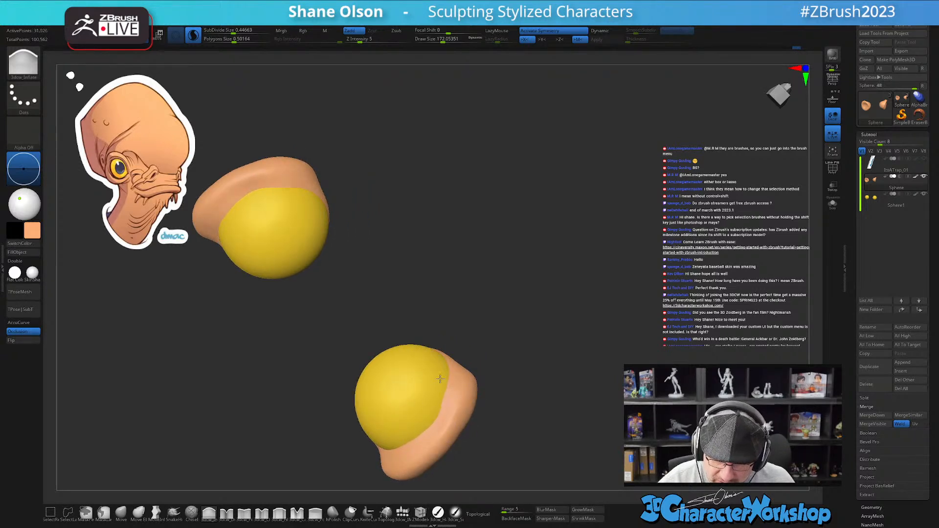
- Extend the rear edges of the eyelid rings across the backs of the eyeballs with inflate strokes
mouse_move(473, 373)
right_mouse_down()
mouse_move(484, 387)
mouse_move(444, 445)
mouse_move(543, 409)
mouse_move(543, 423)
mouse_move(489, 353)
mouse_move(444, 315)
right_mouse_up()
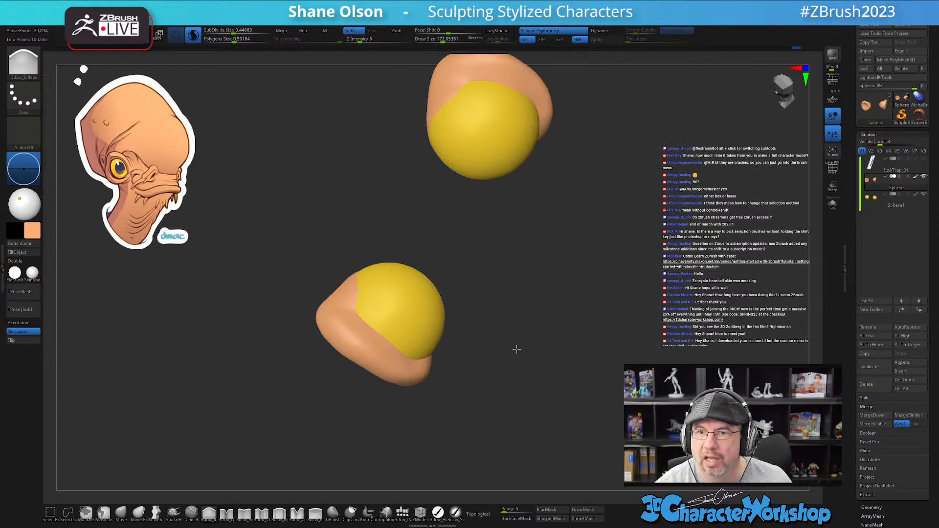
right_click_drag(516, 348, 505, 343)
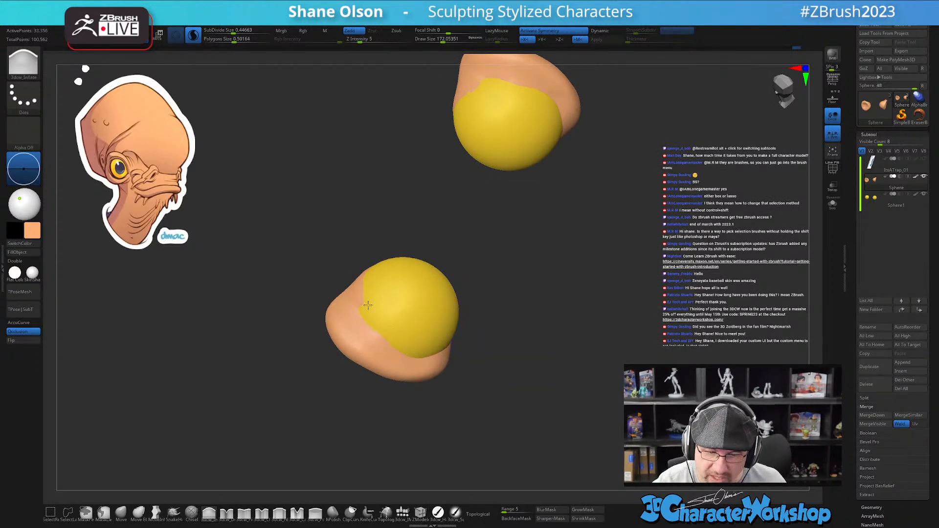
left_click_drag(372, 300, 391, 323)
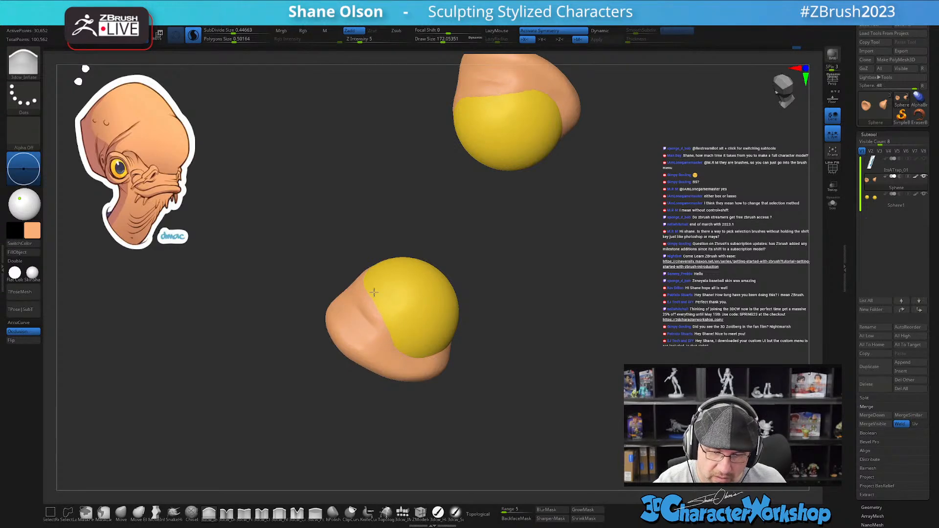
left_click_drag(419, 343, 391, 322)
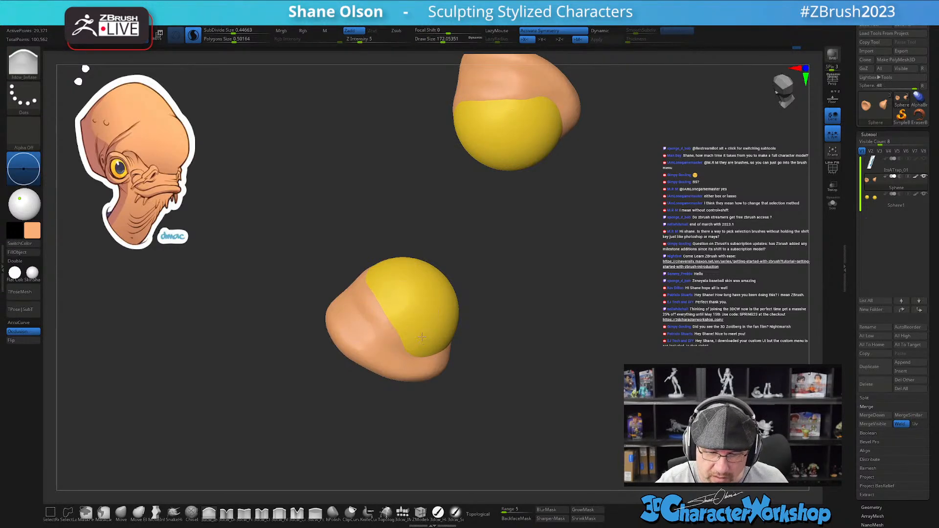
right_click_drag(426, 311, 401, 294)
mouse_move(385, 277)
left_mouse_down()
mouse_move(378, 266)
mouse_move(392, 292)
left_mouse_up()
right_click_drag(397, 302, 395, 235)
left_click_drag(395, 235, 388, 254)
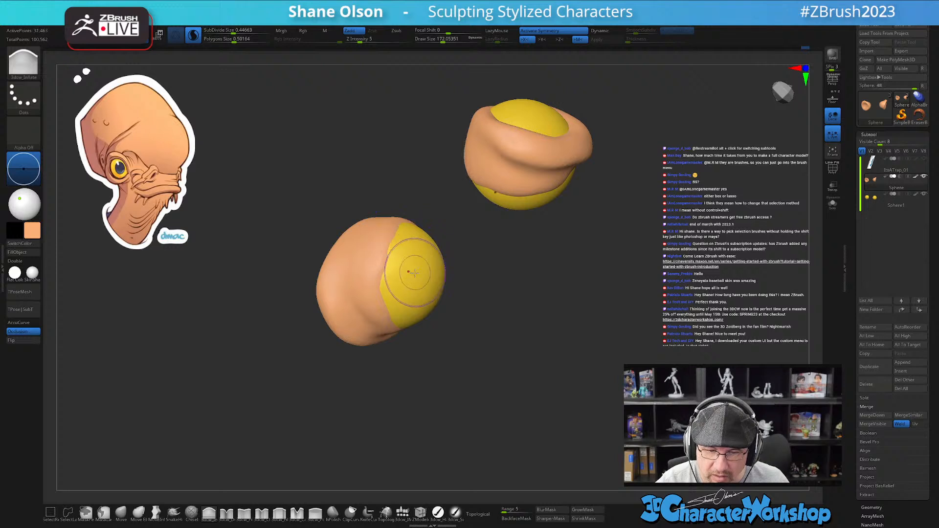
- Smooth the extended rear edges of the eyelid rings where they meet the eyeballs
right_click_drag(412, 273, 402, 256)
left_click_drag(402, 256, 396, 246, "shift")
right_click_drag(396, 246, 390, 286)
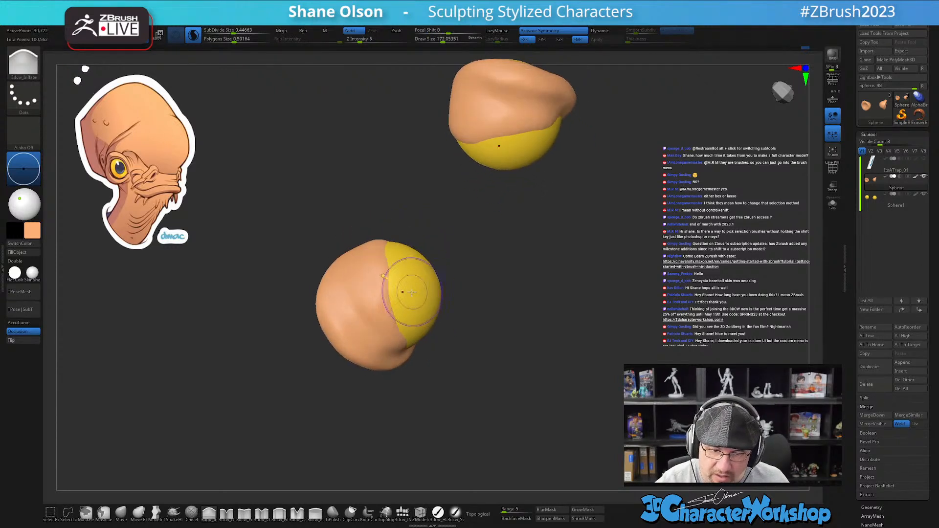
left_click_drag(390, 289, 386, 264, "shift")
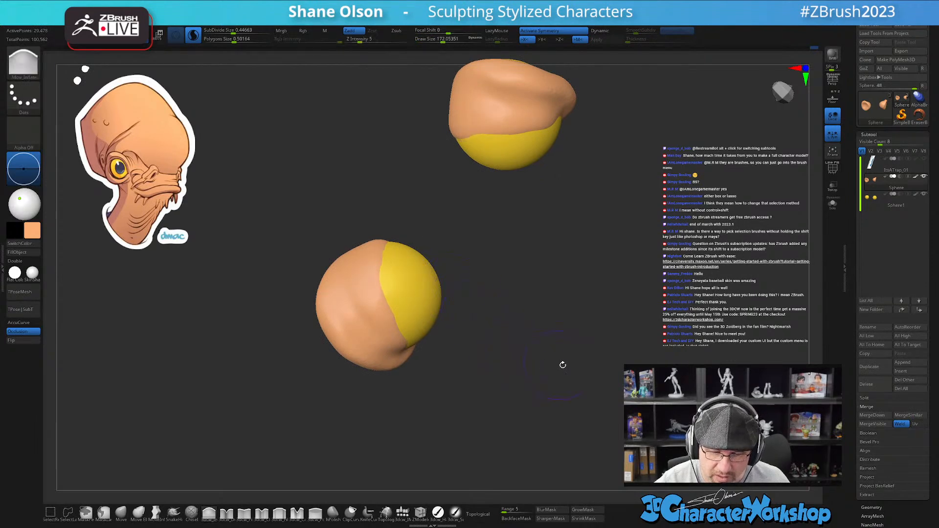
- Solo the eyelid rings without the eyeballs and smooth the bumps on their rear surfaces
left_click(832, 204)
right_click_drag(382, 275, 549, 362)
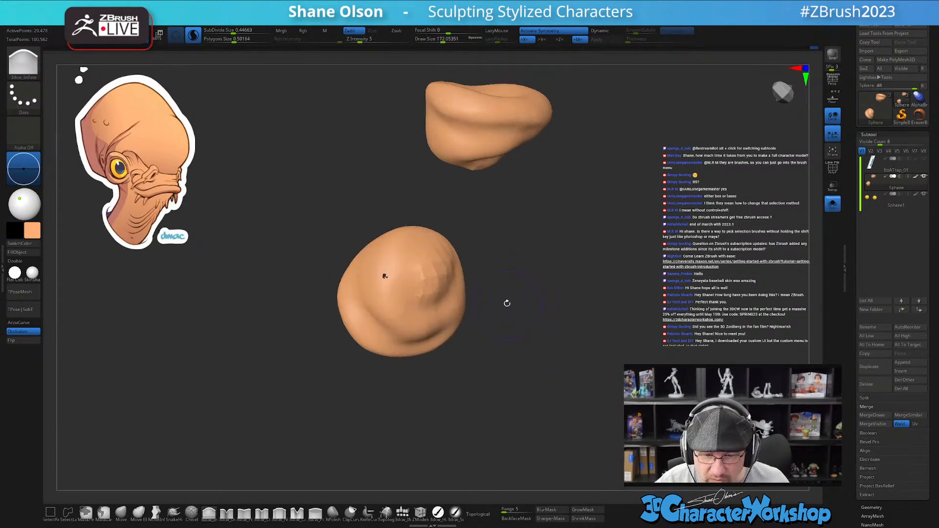
right_click_drag(507, 314, 447, 278)
key("space")
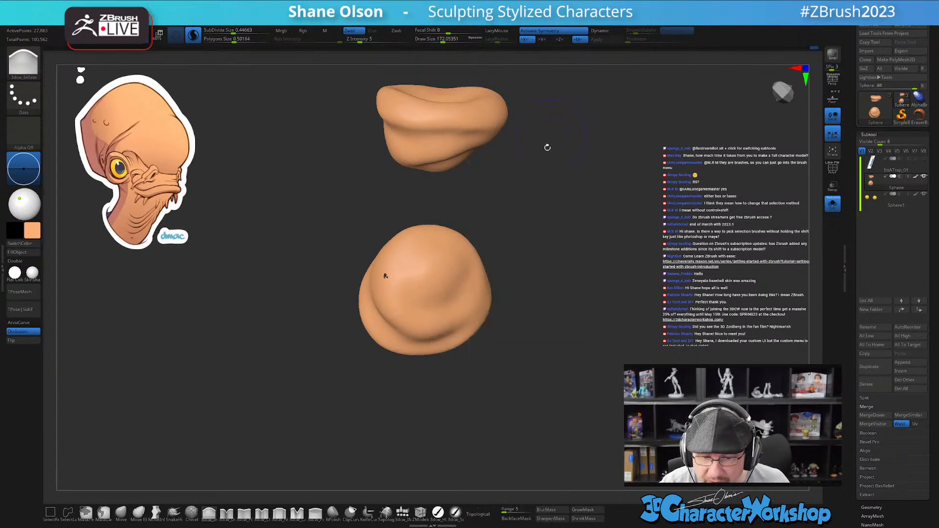
- Inspect the isolated eye sockets from several angles, briefly checking their wireframe and polygroups
mouse_move(521, 252)
right_mouse_down()
mouse_move(558, 360)
mouse_move(577, 345)
mouse_move(394, 237)
mouse_move(568, 291)
mouse_move(499, 352)
mouse_move(522, 317)
mouse_move(582, 319)
mouse_move(535, 413)
mouse_move(654, 304)
mouse_move(641, 328)
mouse_move(650, 281)
right_mouse_up()
key("shift+f")
key("shift+f")
mouse_move(619, 357)
right_mouse_down("ctrl")
mouse_move(656, 294)
mouse_move(654, 327)
right_mouse_up("ctrl")
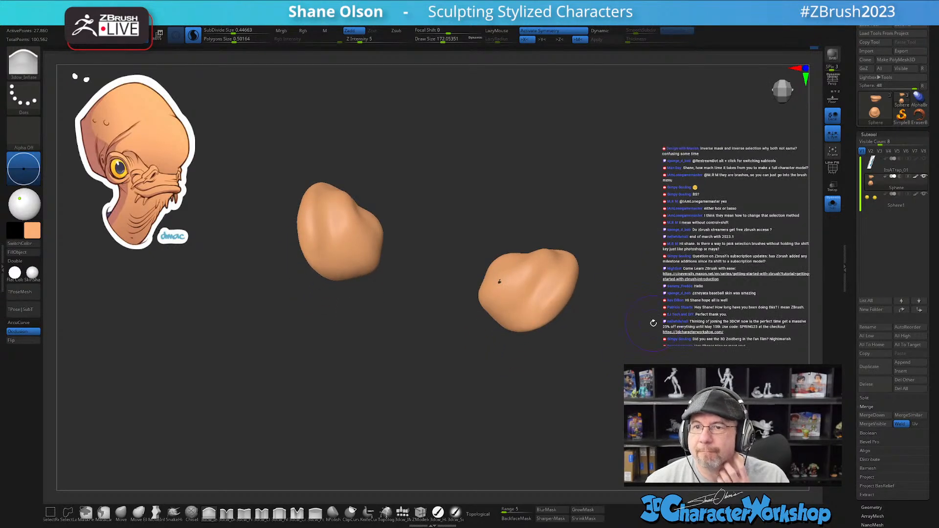
right_click_drag(651, 213, 682, 218, "ctrl")
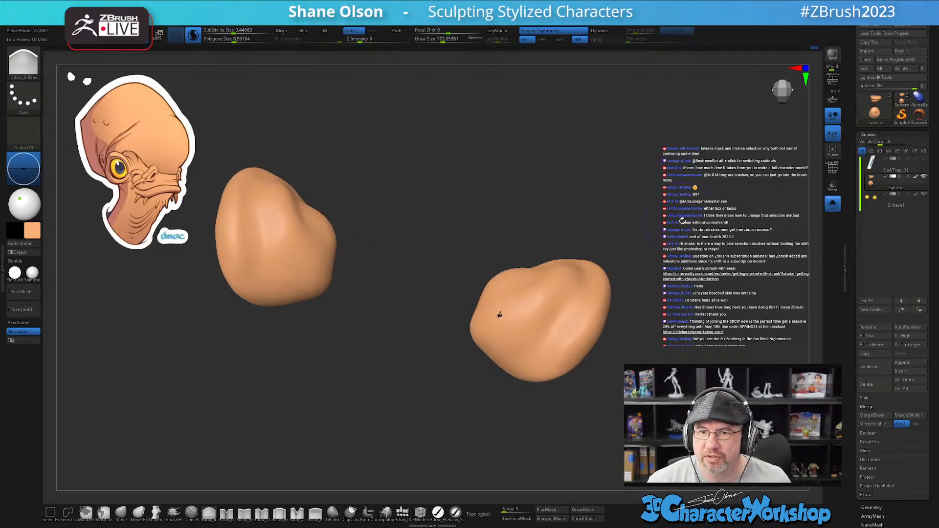
right_click_drag(688, 197, 645, 213)
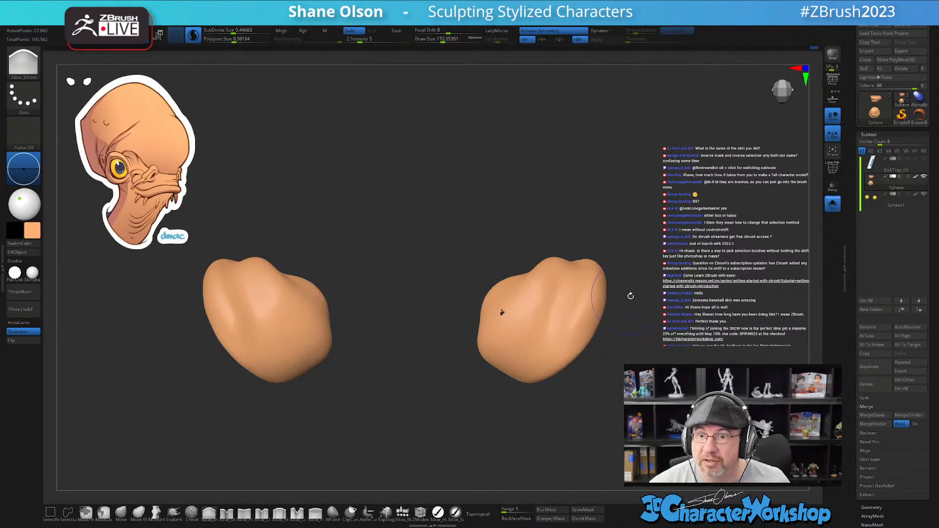
- Unhide the rest of the head and apply Mirror And Weld to the mesh
mouse_move(696, 262)
left_mouse_down()
mouse_move(677, 286)
mouse_move(677, 242)
left_mouse_up()
key("ctrl+shift")
left_click(675, 282, "ctrl+shift")
left_click_drag(675, 305, 672, 263)
key("space")
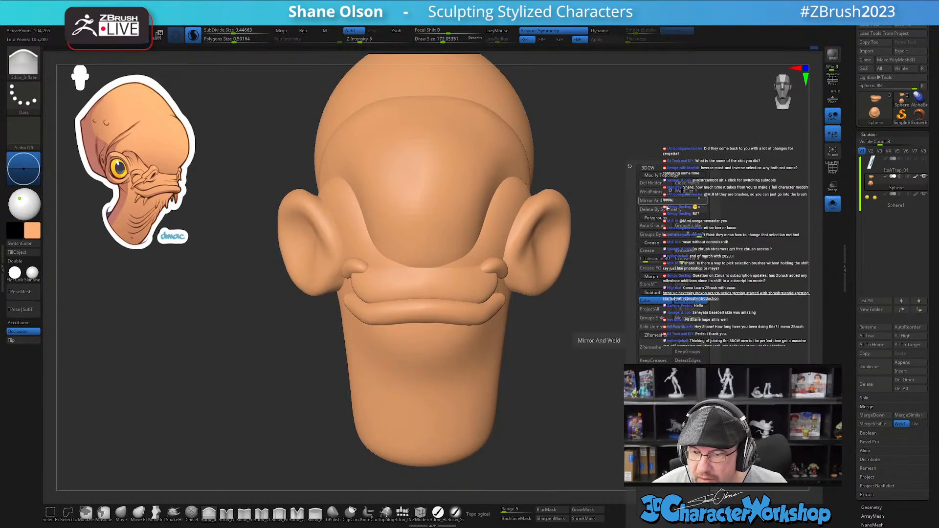
left_click(660, 201)
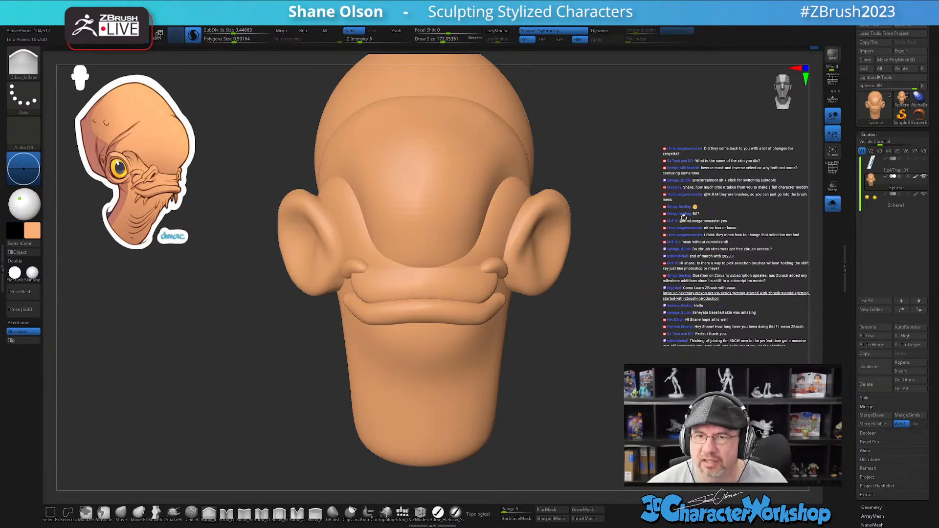
left_click_drag(684, 218, 685, 223, "alt")
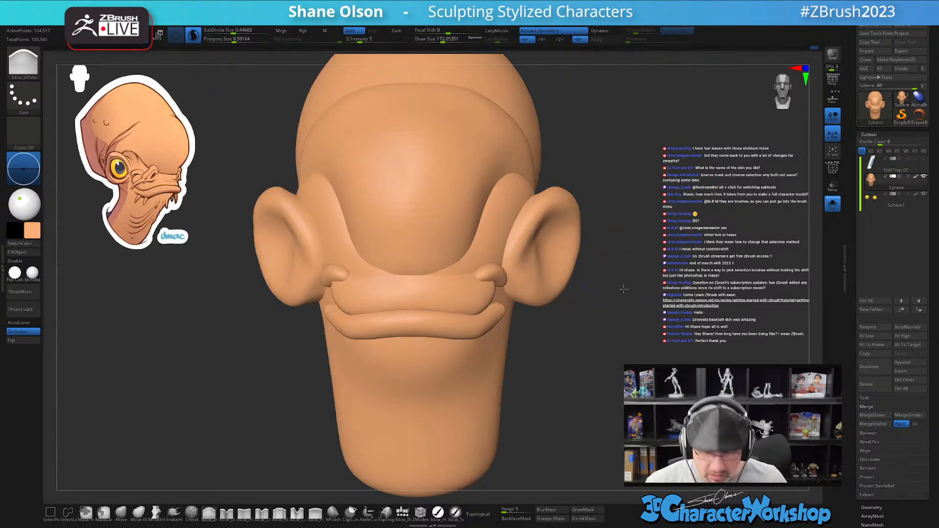
- Toggle visibility between the isolated eye socket polygroup and the rest of the mesh, ending with the whole head shown
left_click_drag(628, 288, 598, 275)
left_click(597, 275, "ctrl+shift")
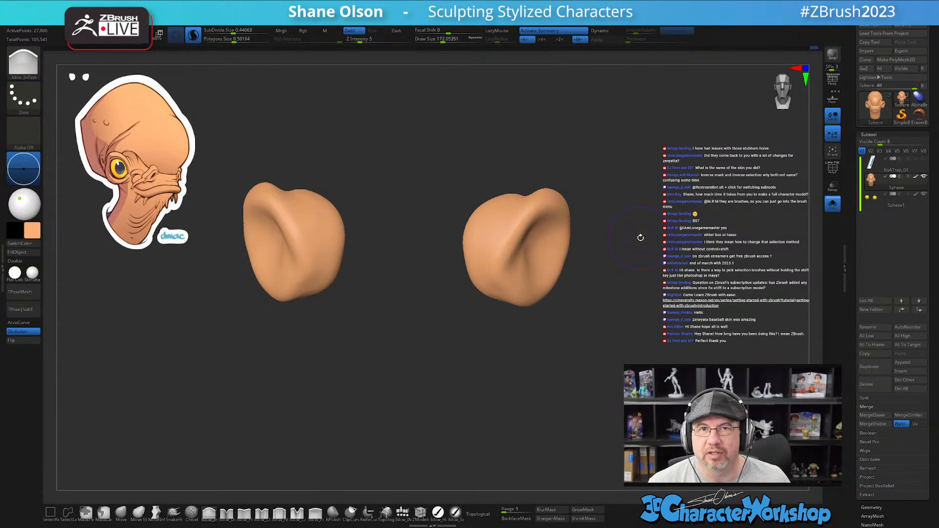
mouse_move(612, 247)
left_mouse_down("ctrl+shift")
mouse_move(635, 250)
mouse_move(636, 263)
left_mouse_up("ctrl+shift")
left_click(636, 262, "ctrl+shift")
left_click(635, 262, "ctrl+shift")
left_click(636, 262, "ctrl+shift")
left_click_drag(642, 226, 681, 365, "ctrl+shift")
left_click_drag(655, 248, 666, 343, "ctrl+shift")
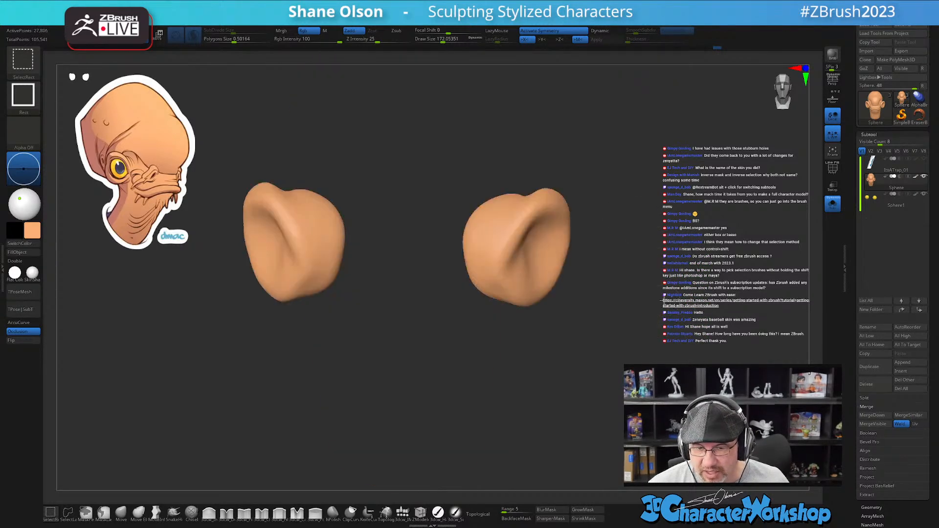
left_click(635, 313, "ctrl+shift")
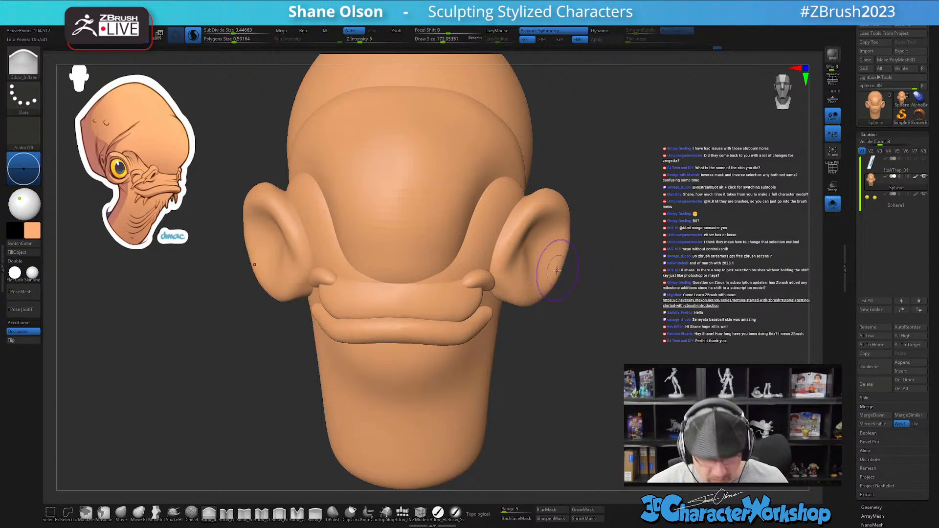
- Mask everything on the head except the eye sockets and clear the mask again
key("w")
left_click(551, 250, "ctrl")
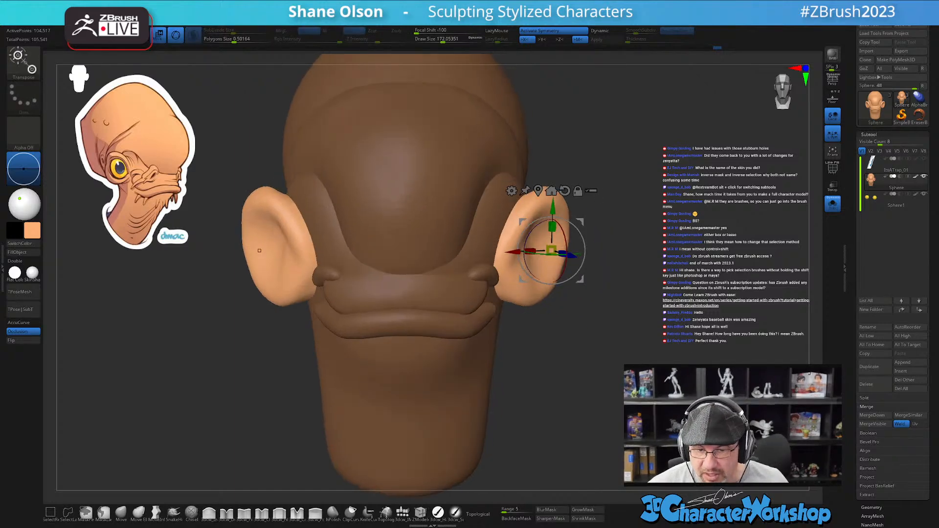
key("ctrl")
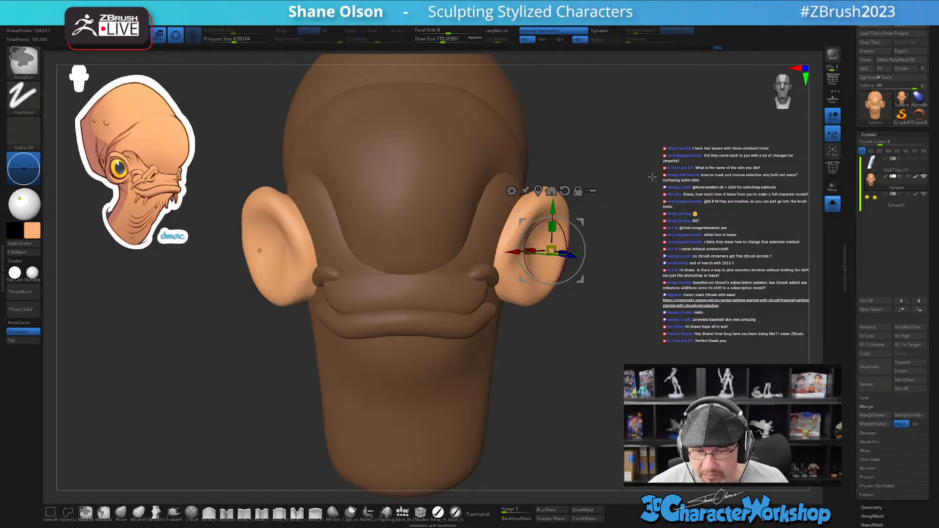
left_click_drag(653, 179, 656, 362, "ctrl")
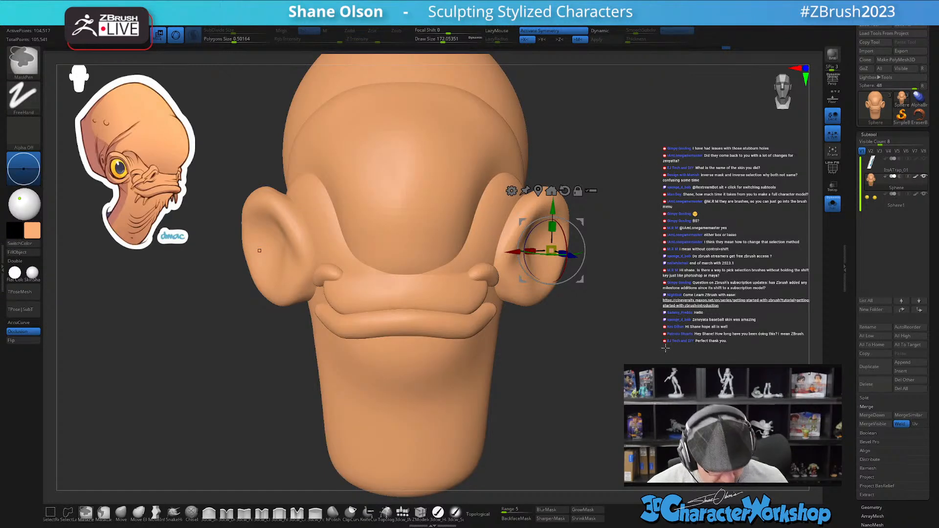
- Invert the mask around the eye sockets several times, clear it, and return to draw mode
left_click(662, 282, "ctrl")
left_click(652, 281, "ctrl")
left_click(652, 282, "ctrl")
left_click(652, 281, "ctrl")
left_click(652, 282, "ctrl")
left_click(652, 282, "ctrl")
left_click(652, 282, "ctrl")
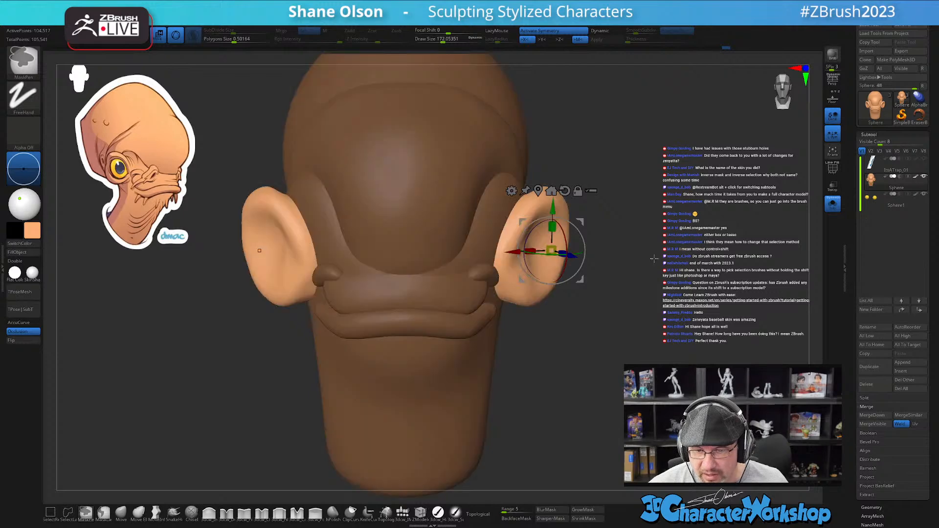
left_click_drag(648, 203, 653, 274, "ctrl")
left_click_drag(703, 347, 691, 353)
key("q")
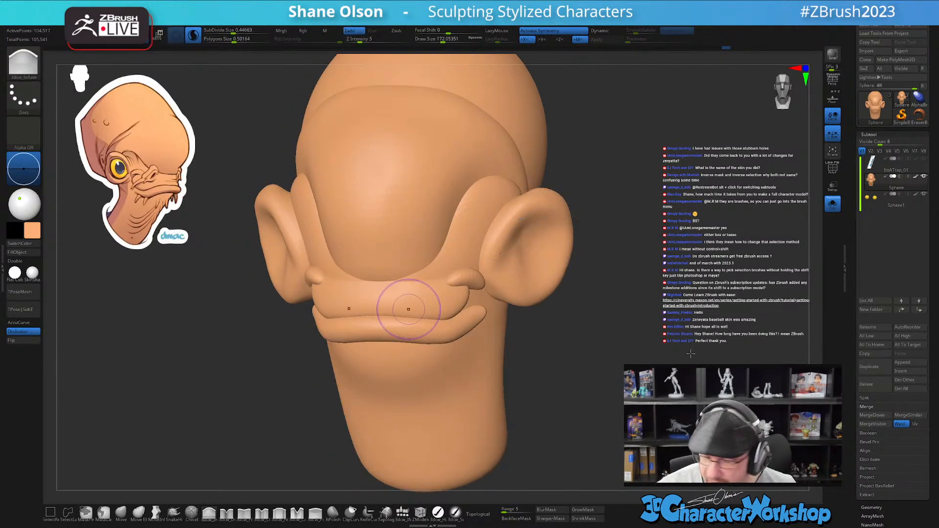
- Look up the built-in help description of the Close Holes command
left_click_drag(532, 398, 568, 347)
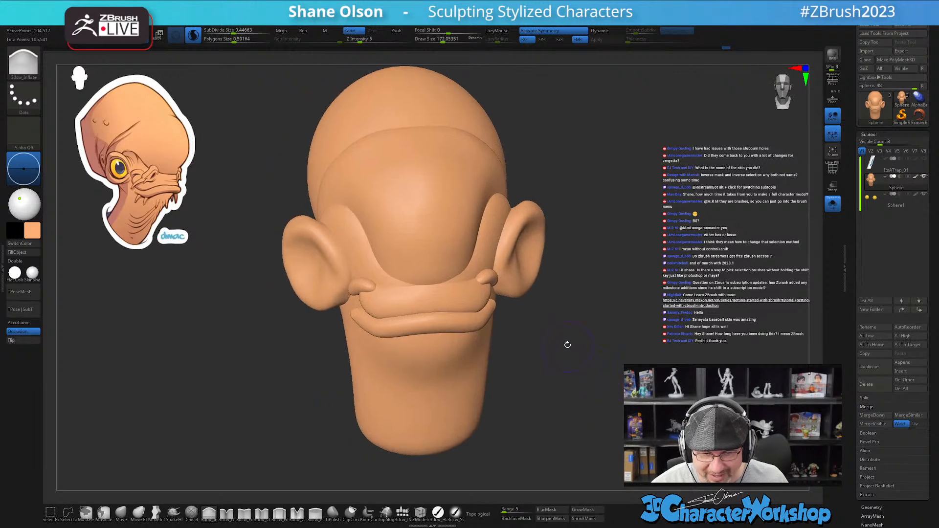
left_click_drag(558, 304, 564, 280)
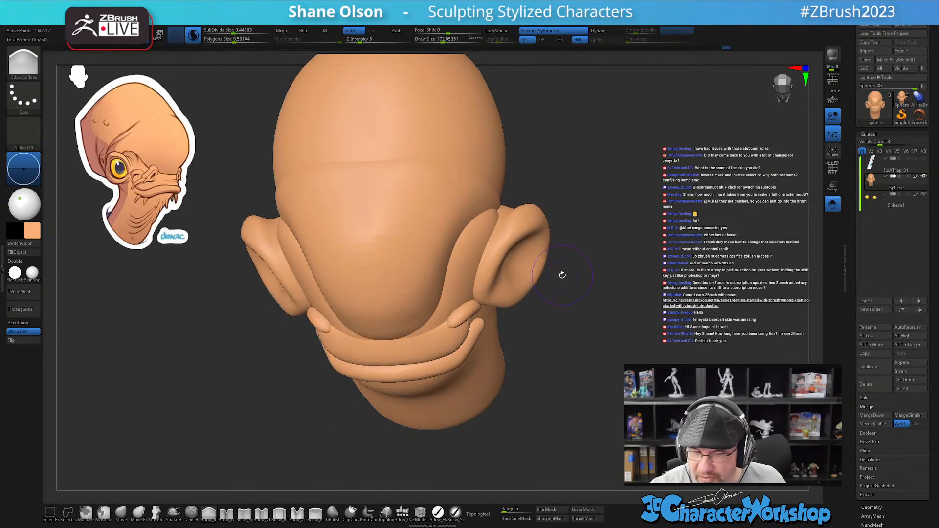
left_click_drag(588, 273, 594, 278, "shift")
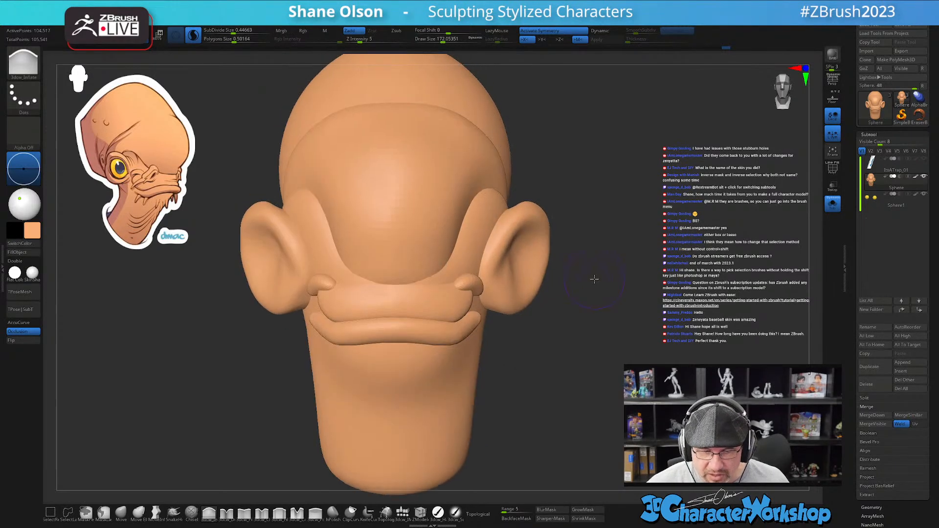
key("space")
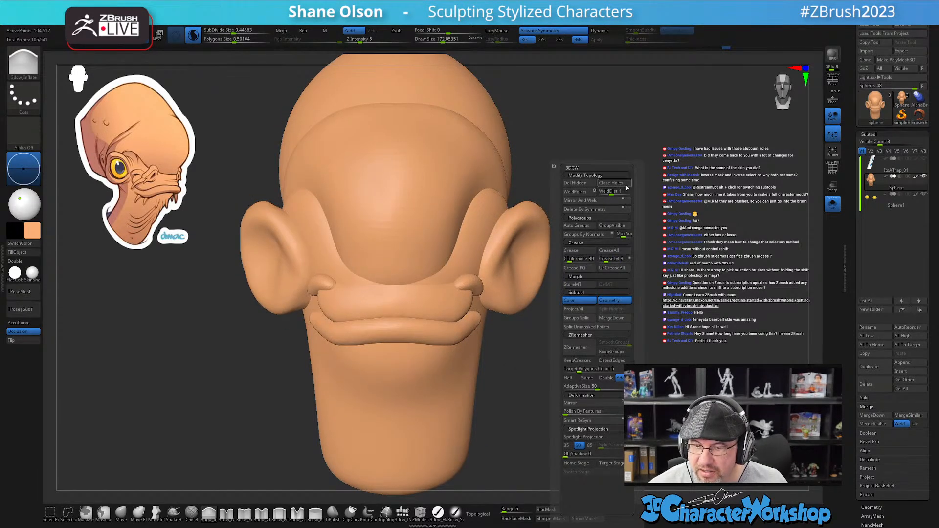
key("ctrl")
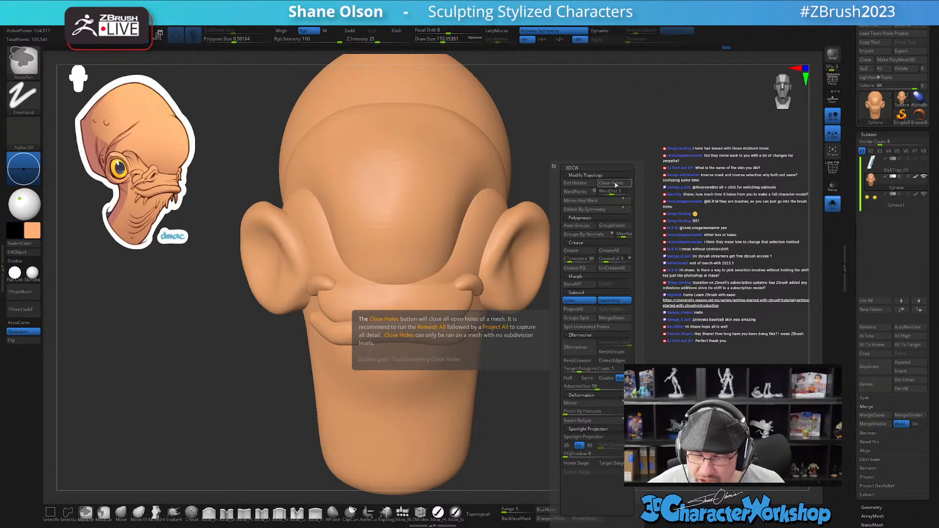
mouse_move(689, 276)
left_mouse_down()
mouse_move(659, 297)
mouse_move(611, 308)
left_mouse_up()
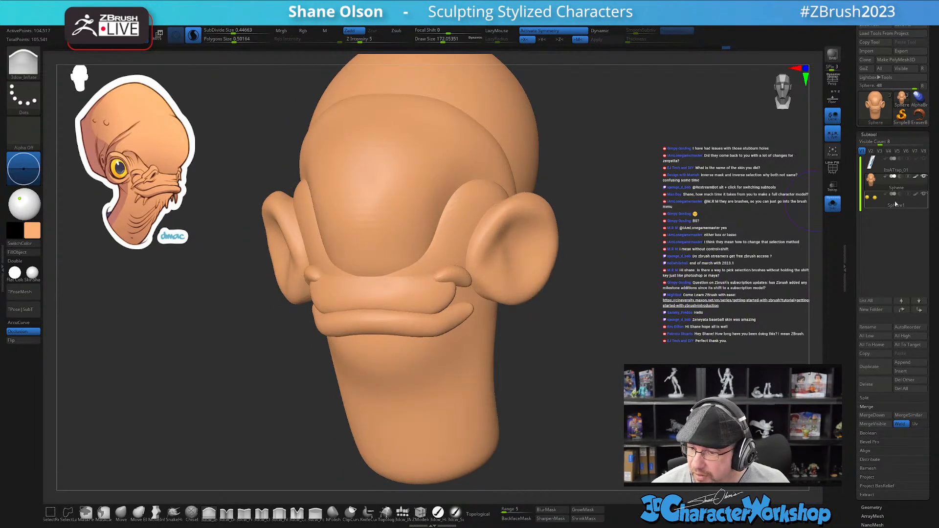
- Turn off Solo mode to show the eyeballs together with the head and check how they fit
left_click(833, 204)
left_click_drag(611, 220, 577, 220)
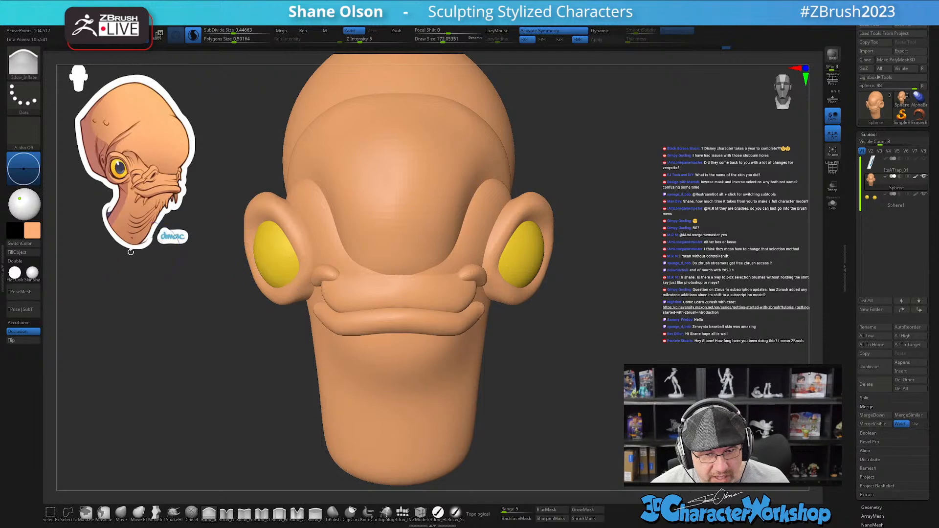
left_click_drag(638, 270, 637, 271)
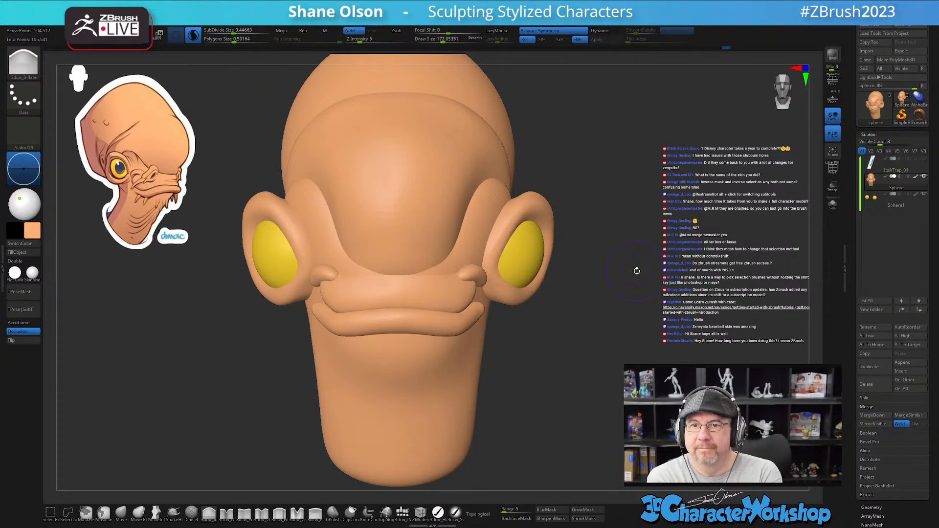
left_click_drag(611, 248, 615, 245)
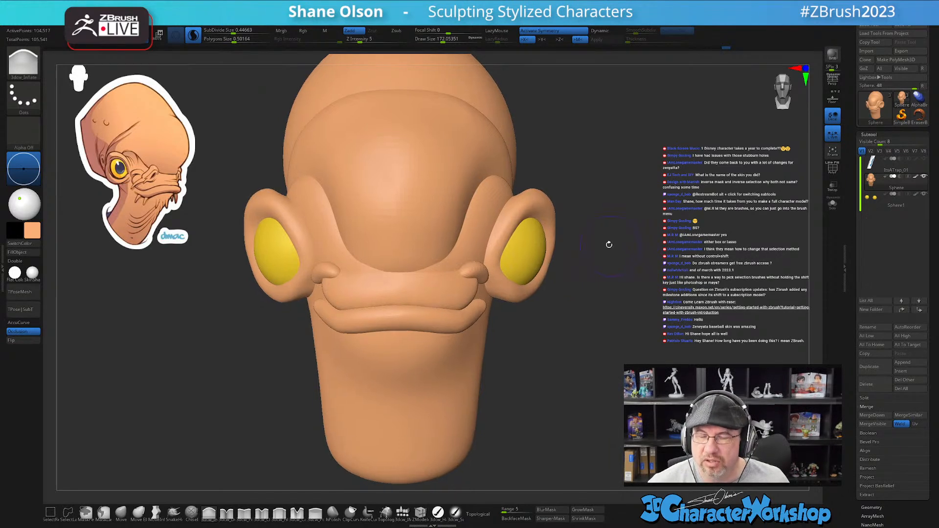
- Place the Move gizmo on one eye socket with its orientation reset, and enable transforming all selected subtools
key("w")
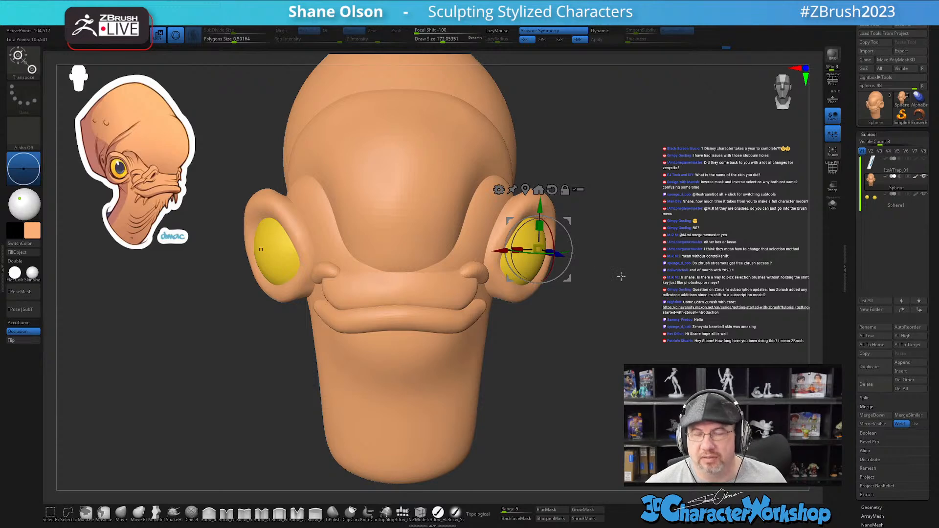
left_click_drag(621, 276, 629, 284, "alt")
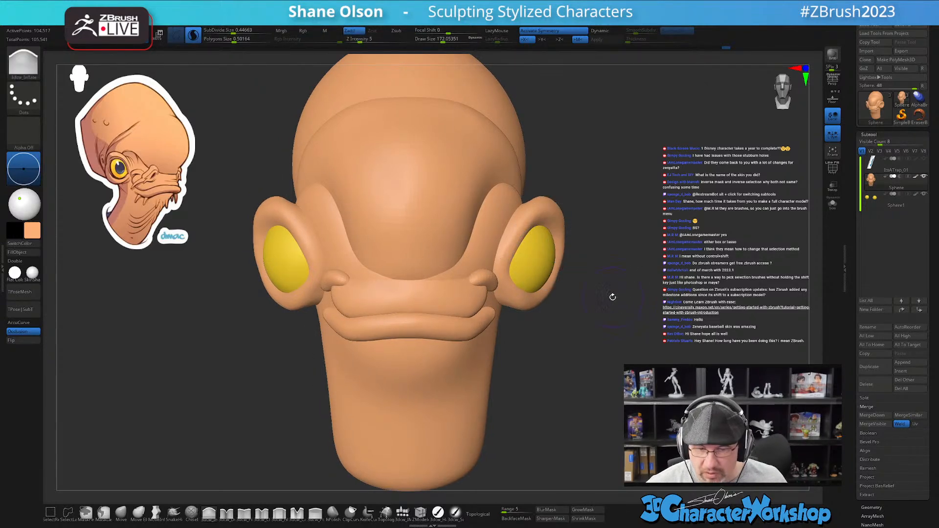
left_click(272, 257, "alt")
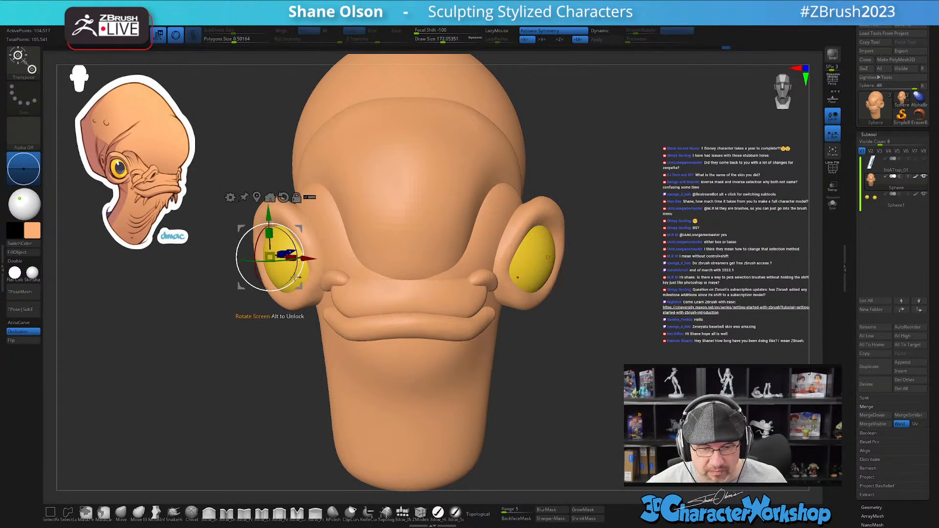
left_click(282, 199)
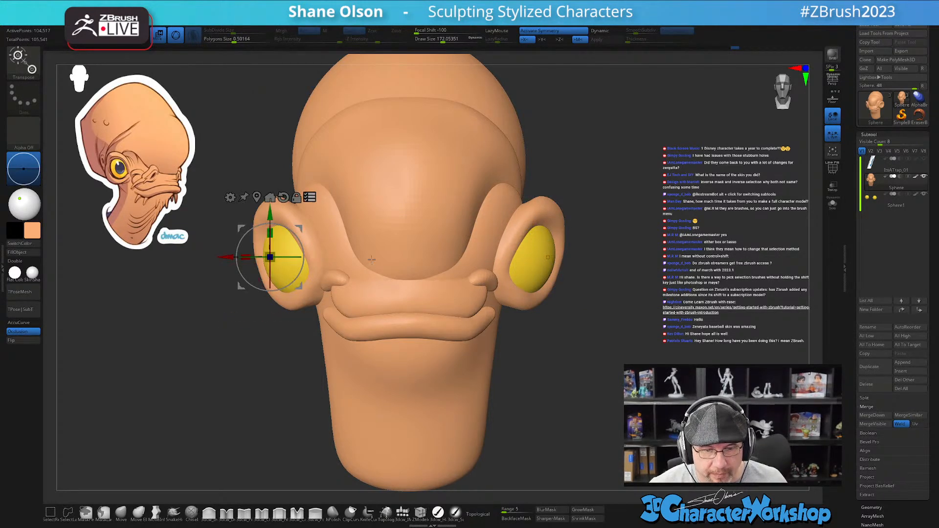
key("q")
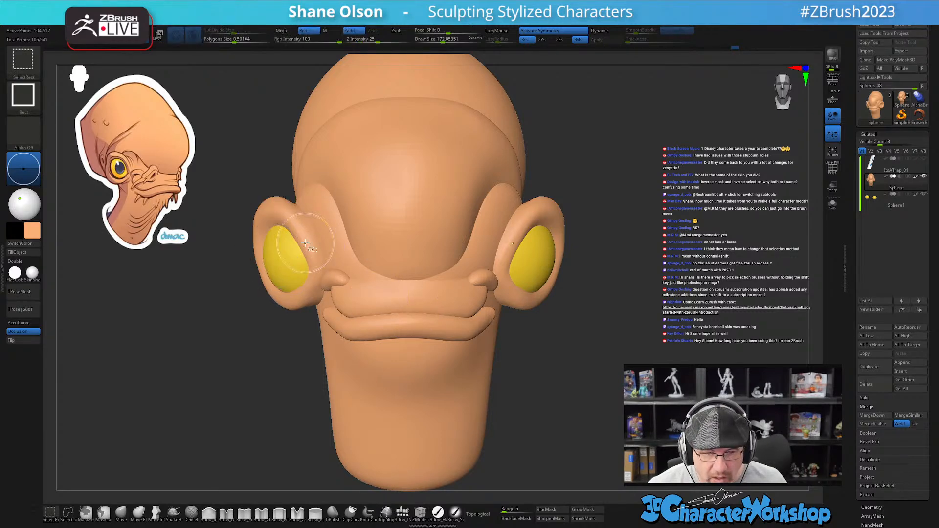
- Isolate the eye sockets, move them slightly outward along X together with the eyeballs, and restore the full head view
left_click(305, 240, "ctrl+shift")
key("w")
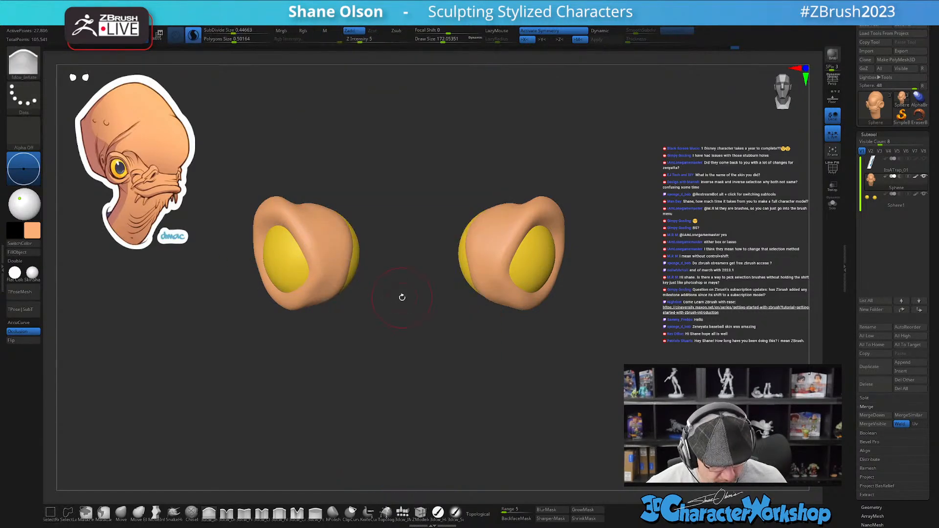
left_click_drag(226, 257, 216, 256)
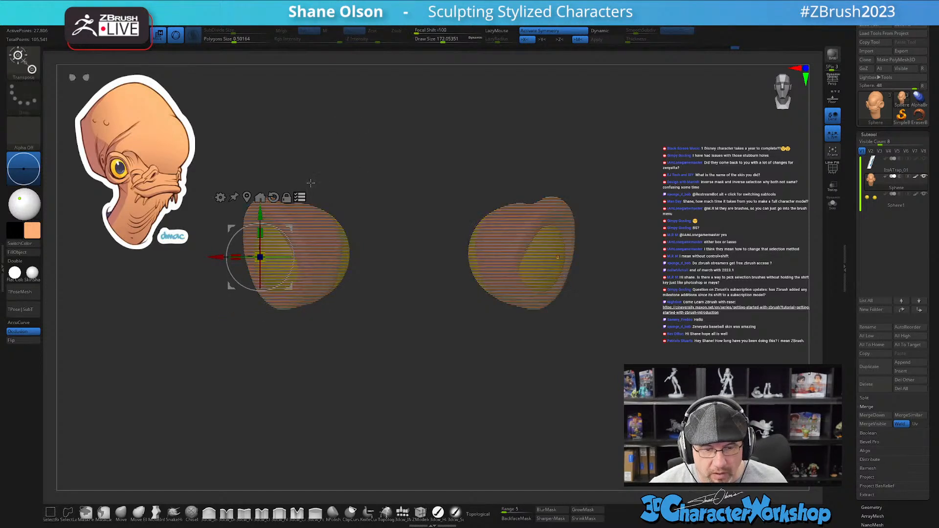
left_click(303, 196)
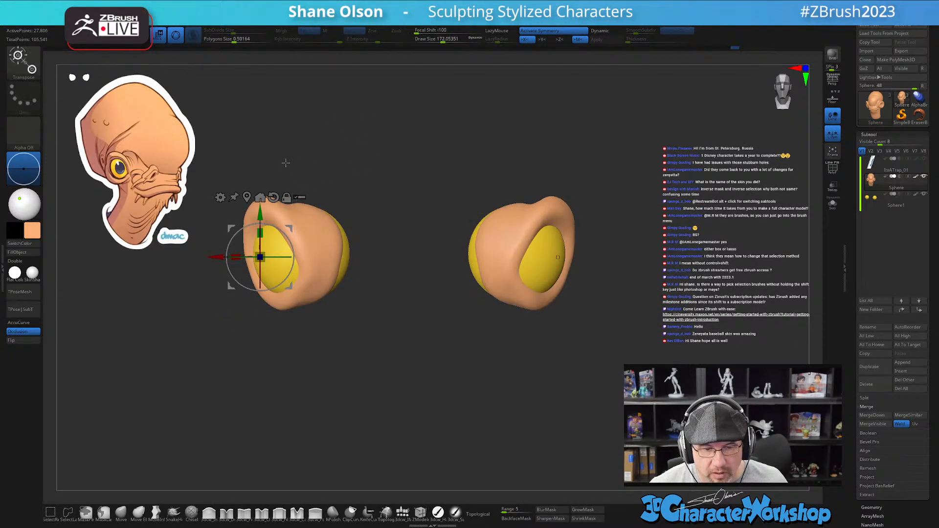
left_click(318, 134, "ctrl+shift")
mouse_move(627, 333)
left_mouse_down()
mouse_move(624, 347)
mouse_move(632, 343)
mouse_move(620, 329)
mouse_move(626, 338)
left_mouse_up()
key("q")
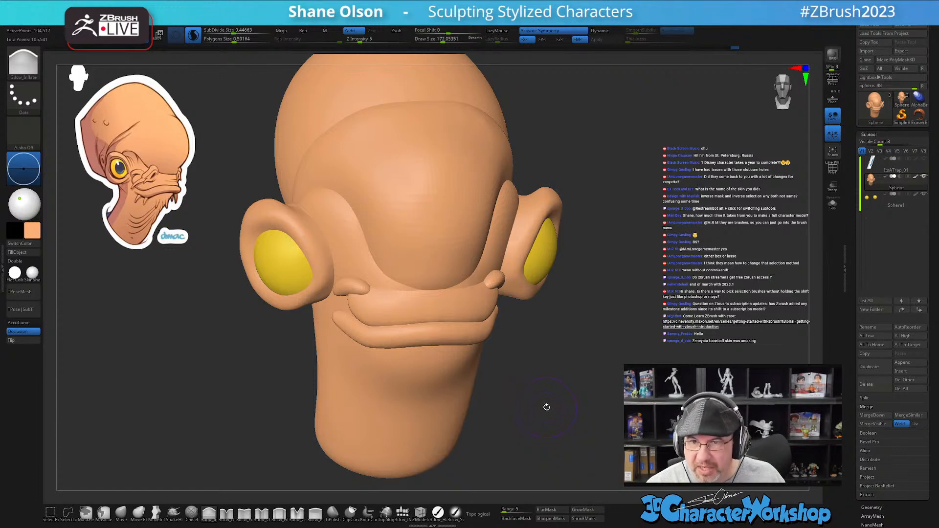
- Mask the head except for the polygroup covering the strips beside the eye sockets and the neck
left_click_drag(546, 407, 542, 418)
left_click_drag(555, 381, 553, 427, "alt")
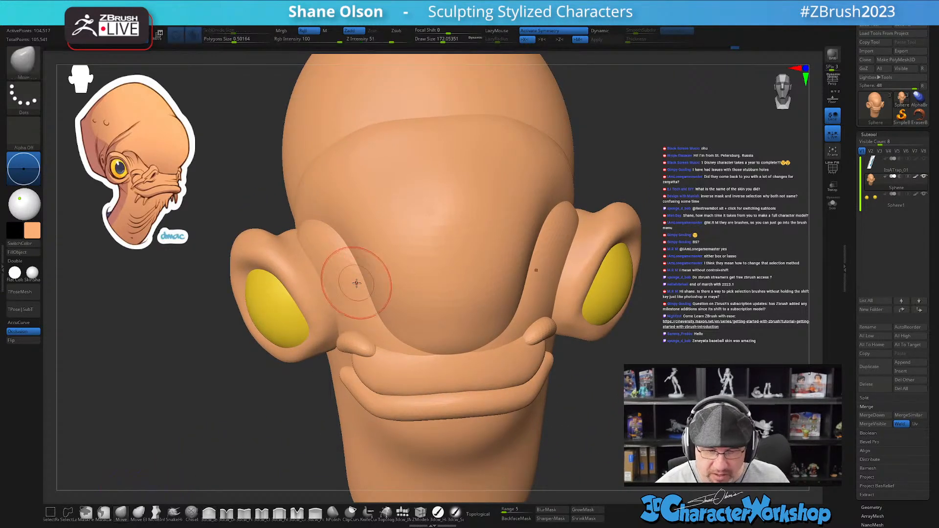
key("w")
left_click(340, 263, "ctrl")
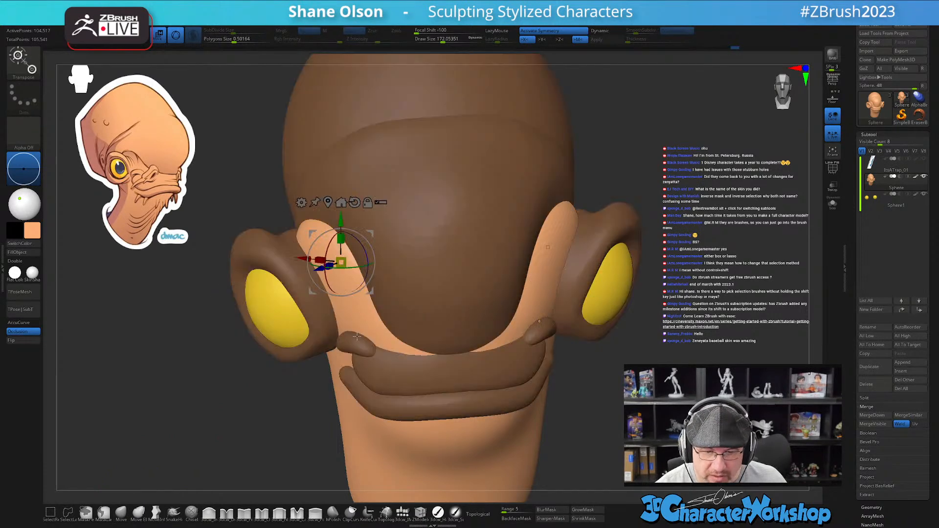
- Reshape the unmasked strips beside the eye sockets with the Move brush at a draw size of about 311, and clear the mask
key("q")
left_click_drag(313, 382, 301, 403)
key("s")
left_click_drag(324, 276, 332, 276)
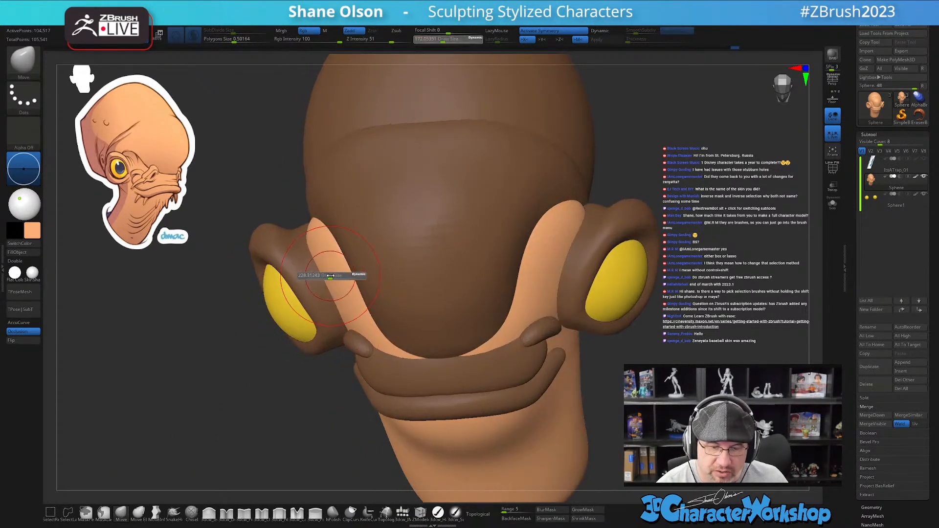
right_click_drag(328, 254, 321, 271)
key("s")
left_click_drag(313, 248, 318, 248)
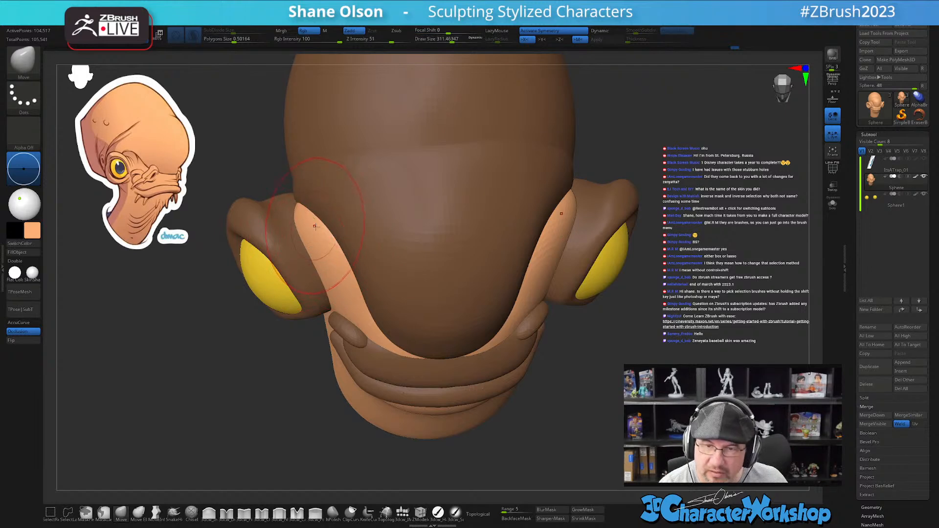
right_click_drag(319, 245, 314, 220)
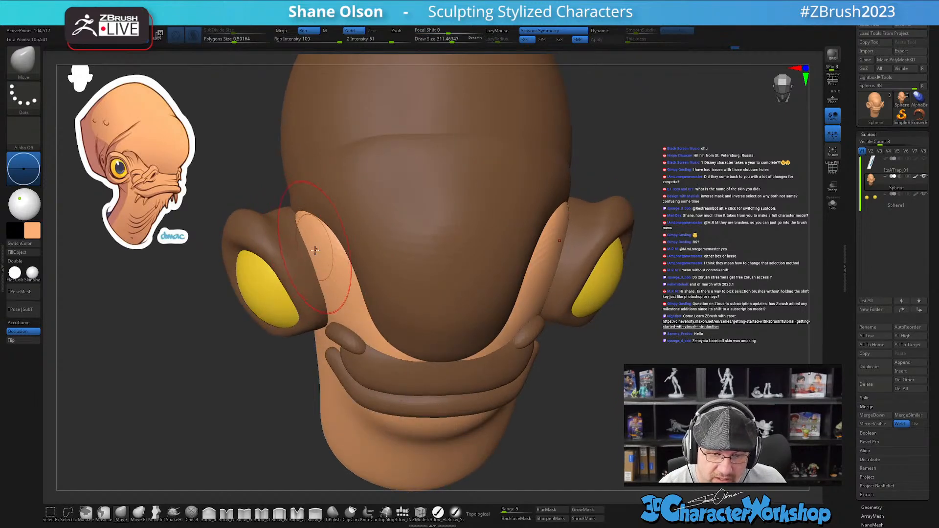
mouse_move(321, 285)
right_mouse_down()
mouse_move(419, 335)
mouse_move(321, 231)
right_mouse_up()
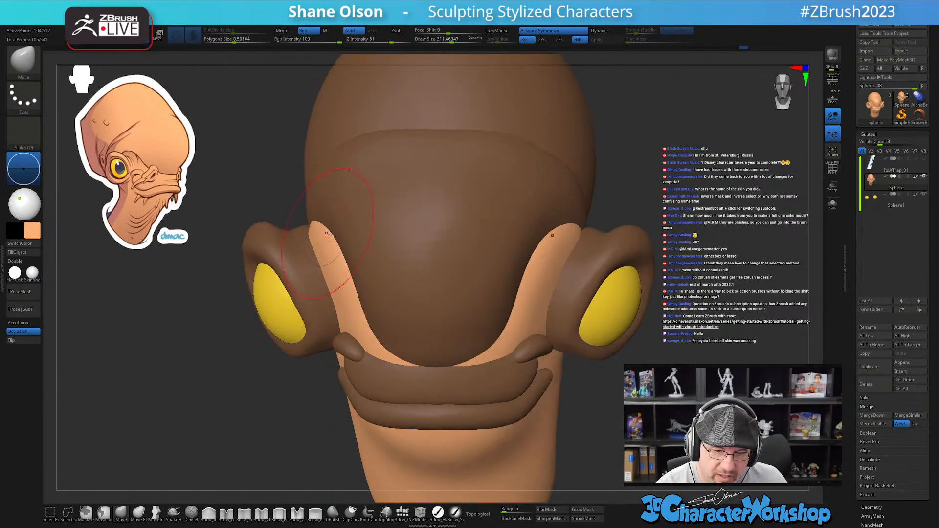
mouse_move(363, 279)
right_mouse_down()
mouse_move(419, 309)
mouse_move(494, 313)
mouse_move(637, 364)
mouse_move(626, 377)
mouse_move(636, 391)
mouse_move(630, 399)
mouse_move(440, 332)
right_mouse_up()
left_click(631, 398, "ctrl")
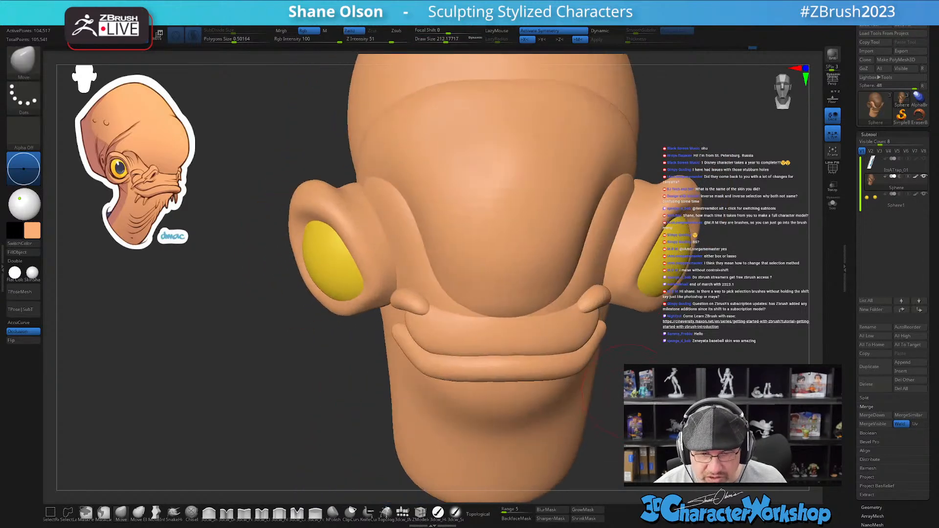
- Mask the whole head except the eye socket polygroup and return to sculpting mode
mouse_move(395, 250)
right_mouse_down()
mouse_move(387, 242)
mouse_move(373, 251)
right_mouse_up()
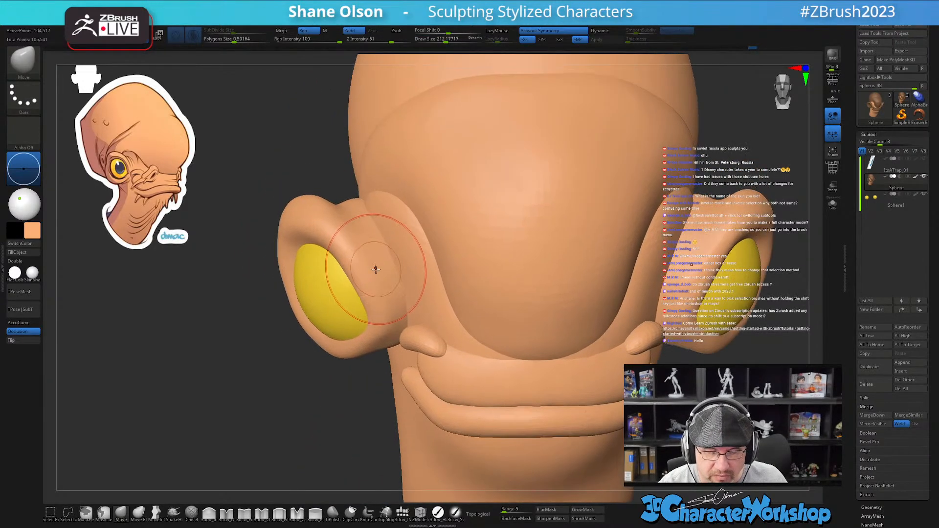
key("w")
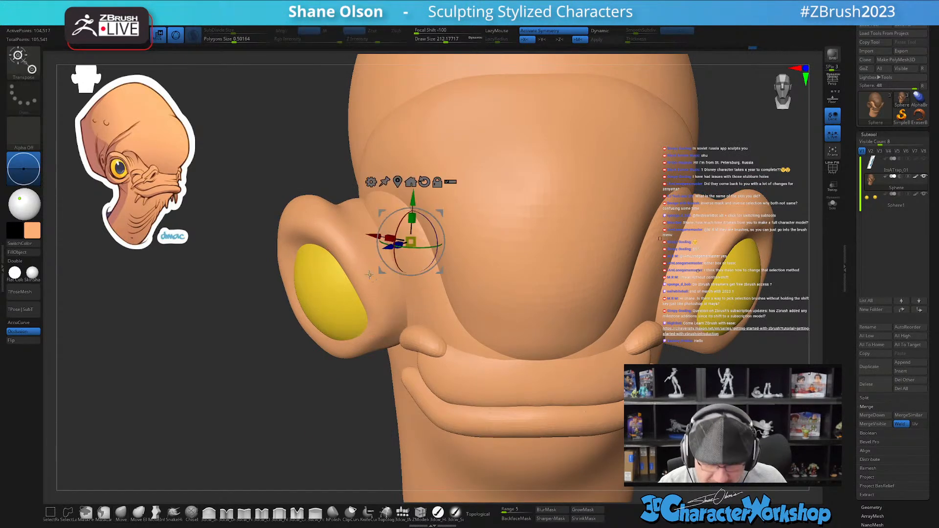
left_click(369, 277, "ctrl")
key("q")
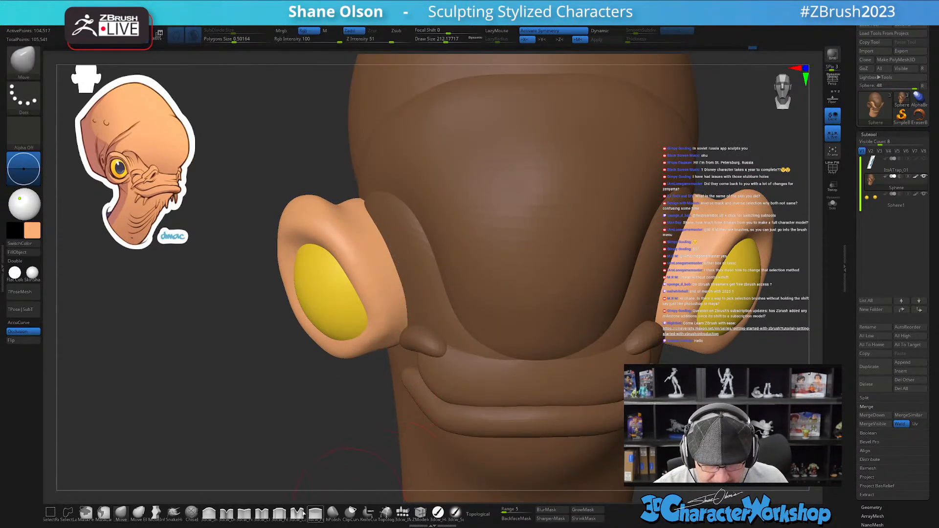
- Carve a fold along the upper and inner sides of the eye sockets with the Detail brush at a draw size of about 120
left_click(262, 513)
key("s")
left_click_drag(318, 426, 356, 396)
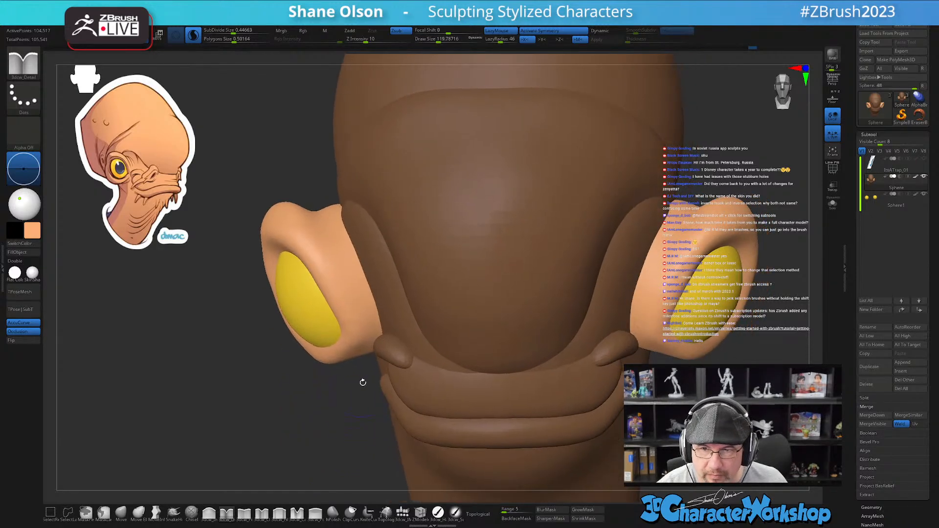
right_click_drag(375, 235, 359, 225, "alt")
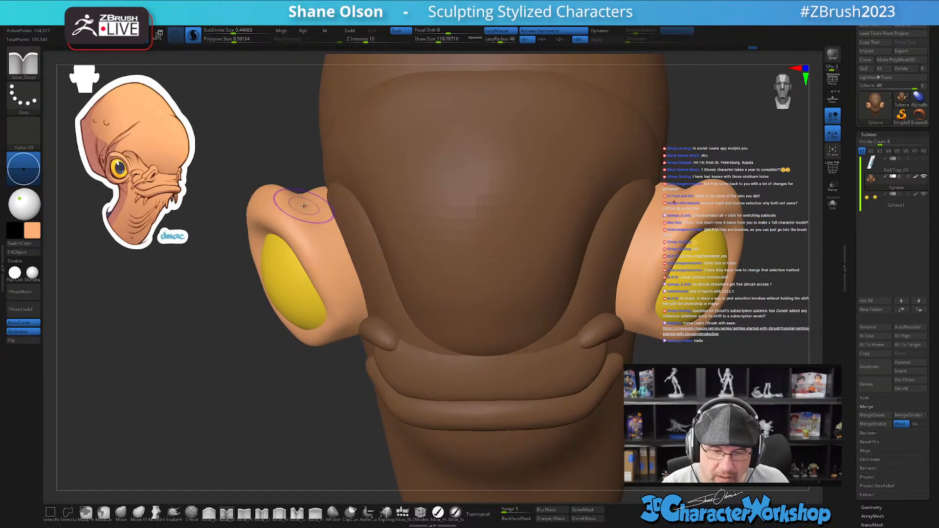
right_click_drag(324, 222, 293, 190, "alt")
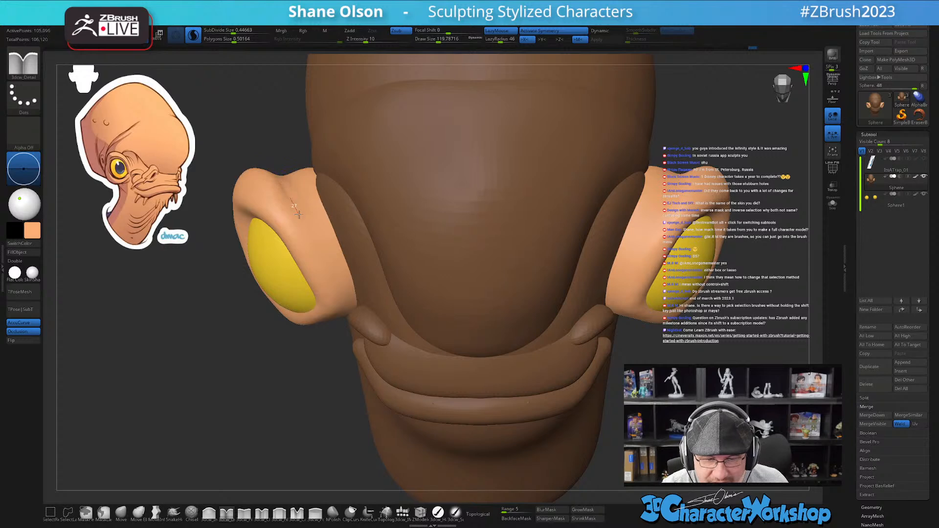
right_click_drag(348, 331, 399, 302)
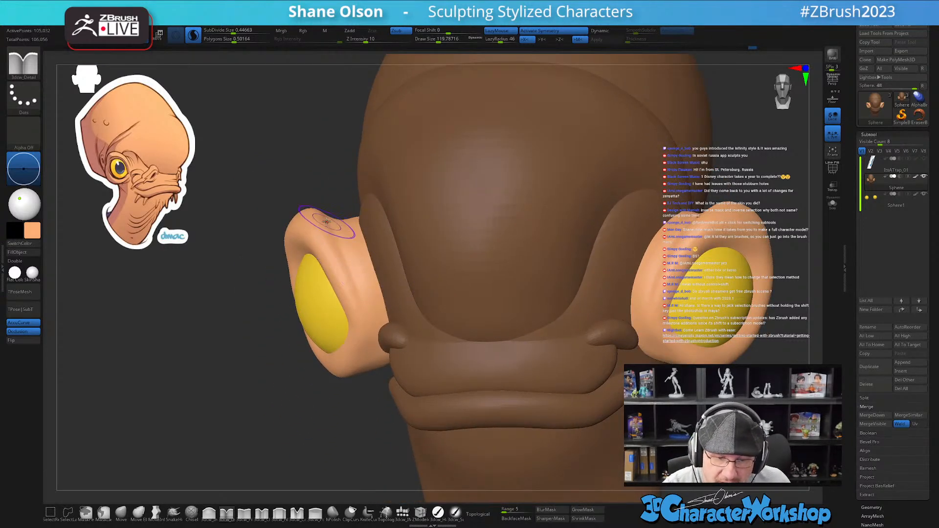
right_click_drag(399, 429, 347, 200)
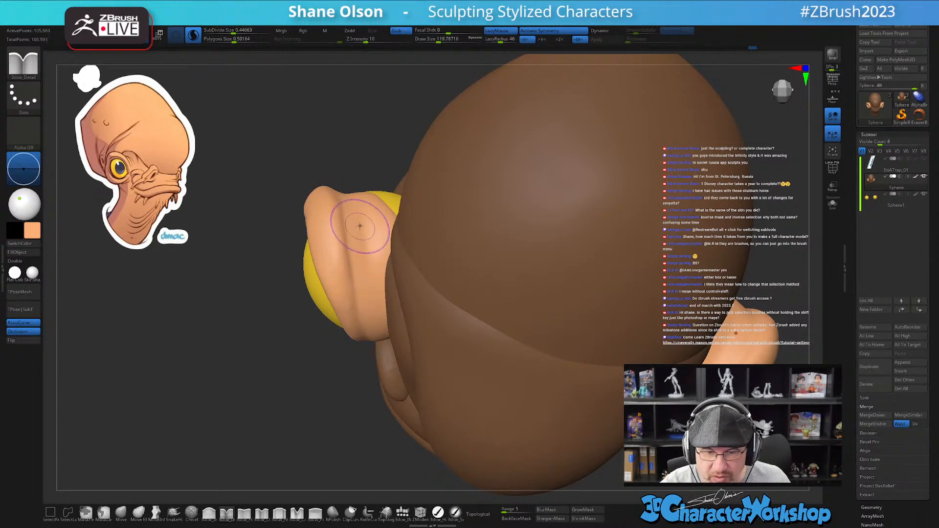
right_click_drag(356, 216, 351, 222)
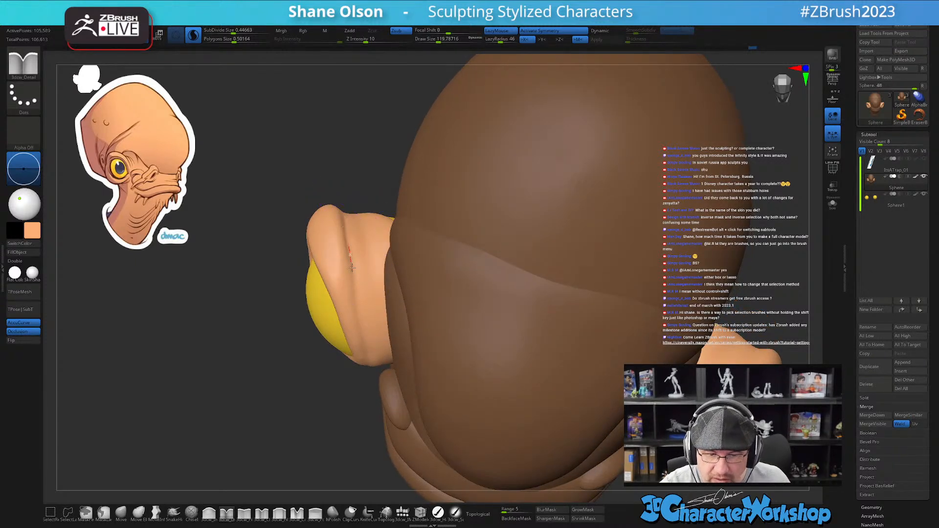
- Continue the fold down the inner side and underneath the eye sockets with the Detail brush
mouse_move(455, 378)
right_mouse_down()
mouse_move(460, 426)
mouse_move(452, 348)
mouse_move(475, 361)
mouse_move(440, 375)
mouse_move(355, 366)
right_mouse_up()
left_click_drag(352, 367, 352, 384)
left_click_drag(347, 417, 314, 491)
right_click_drag(390, 372, 386, 332)
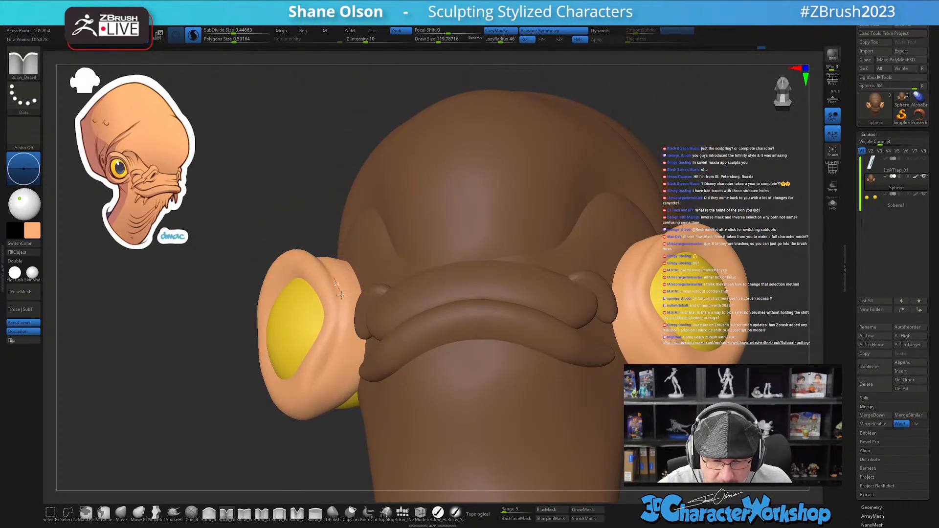
left_click_drag(328, 365, 279, 442)
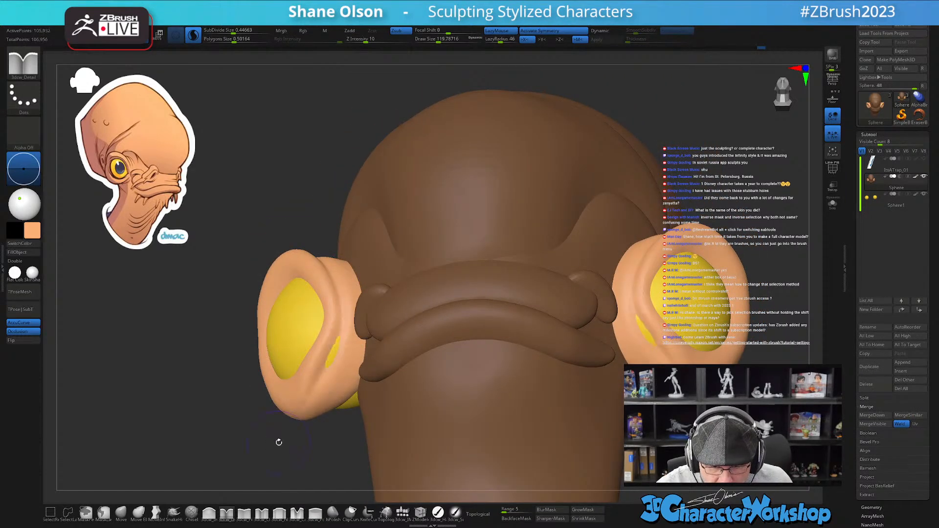
right_click_drag(395, 354, 305, 428)
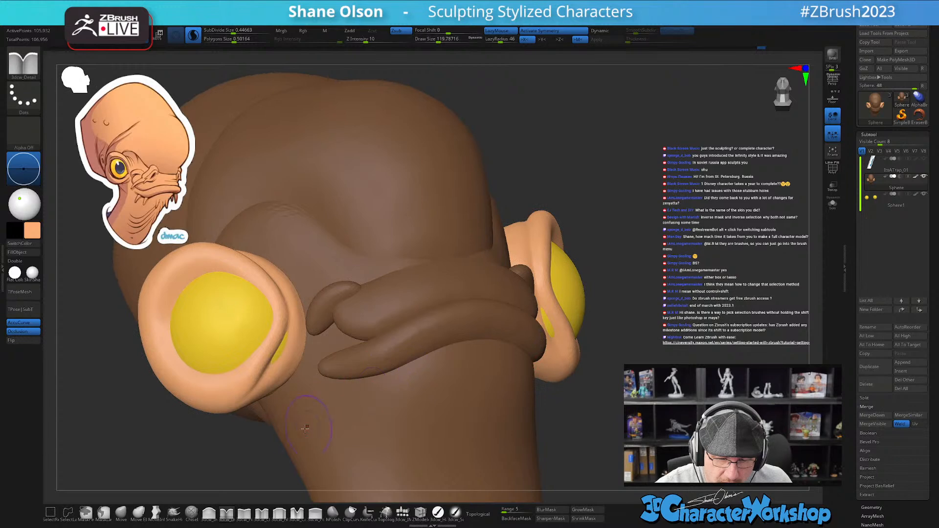
- Pull the eye socket fold over the part of the eyeball poking through, using the Move brush at a draw size of about 192
left_click(122, 514)
right_click_drag(343, 391, 425, 321)
key("s")
left_click_drag(424, 321, 429, 322)
right_click_drag(414, 322, 434, 309, "alt")
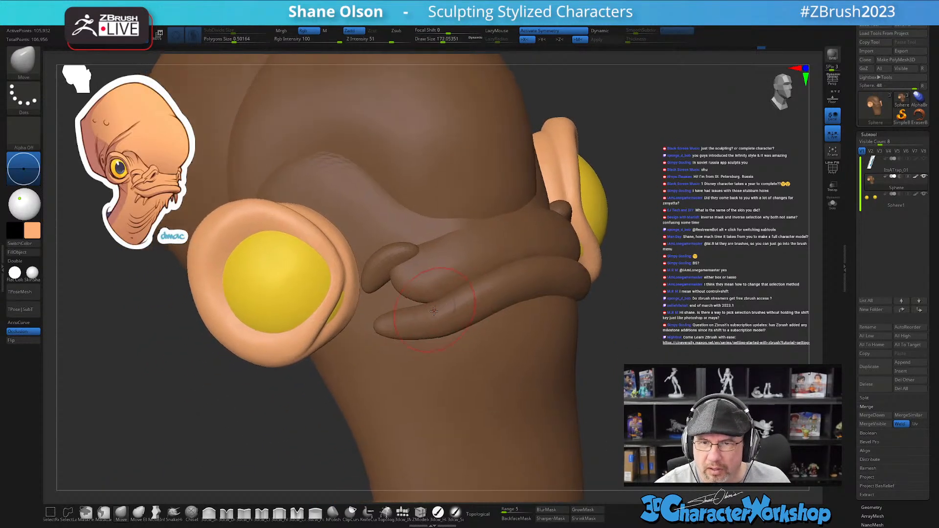
key("s")
left_click_drag(325, 313, 337, 309)
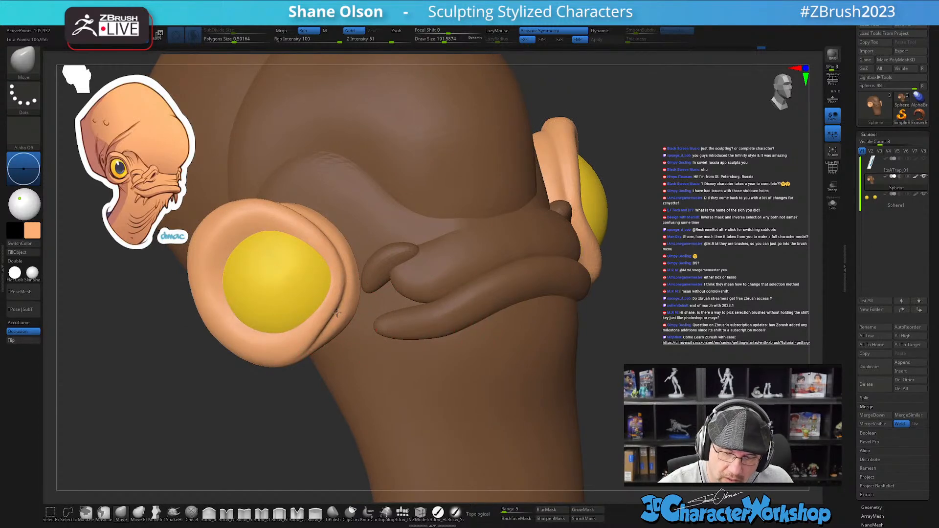
- Refine the inner and lower walls of the eye sockets with the Move brush at a draw size of about 149
mouse_move(343, 274)
right_mouse_down()
mouse_move(355, 215)
mouse_move(387, 300)
mouse_move(383, 323)
right_mouse_up()
key("s")
left_click_drag(383, 329, 373, 333)
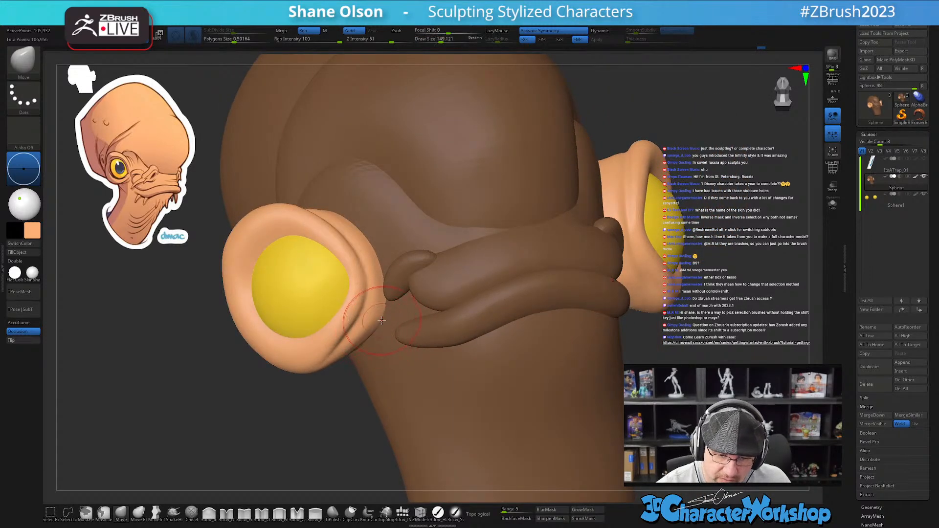
right_click_drag(387, 315, 362, 343)
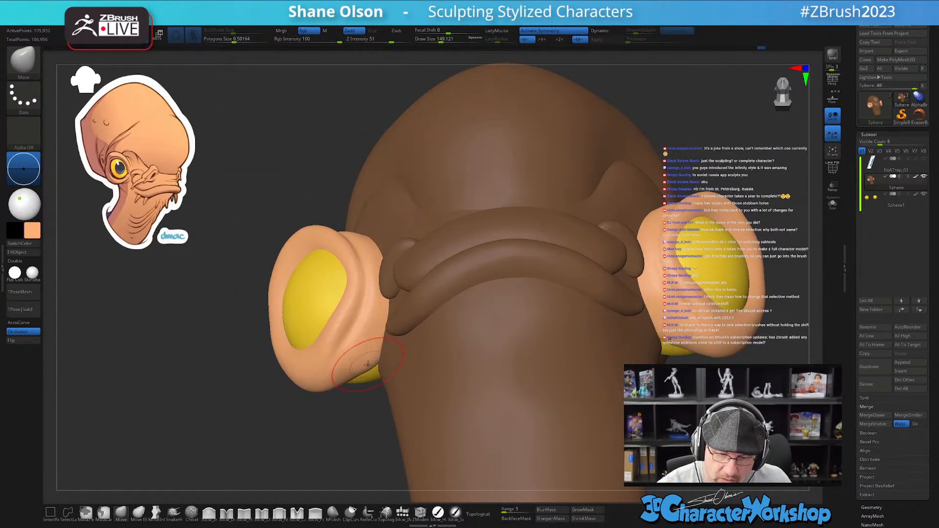
right_click_drag(422, 328, 446, 320)
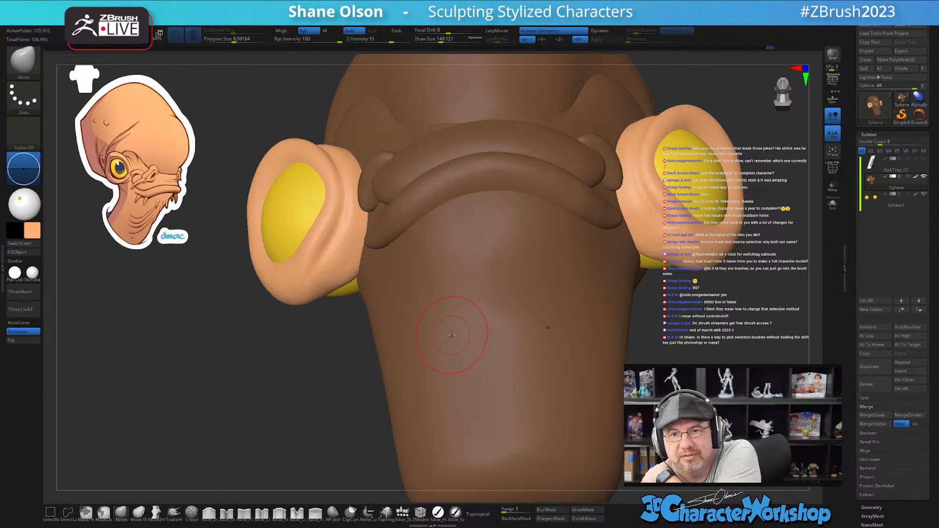
- Reshape and smooth the backs of the eye sockets where they meet the head, at a draw size of about 163
mouse_move(391, 293)
right_mouse_down()
mouse_move(440, 262)
mouse_move(425, 311)
mouse_move(262, 264)
mouse_move(342, 289)
mouse_move(270, 292)
mouse_move(343, 331)
mouse_move(305, 333)
right_mouse_up()
key("shift")
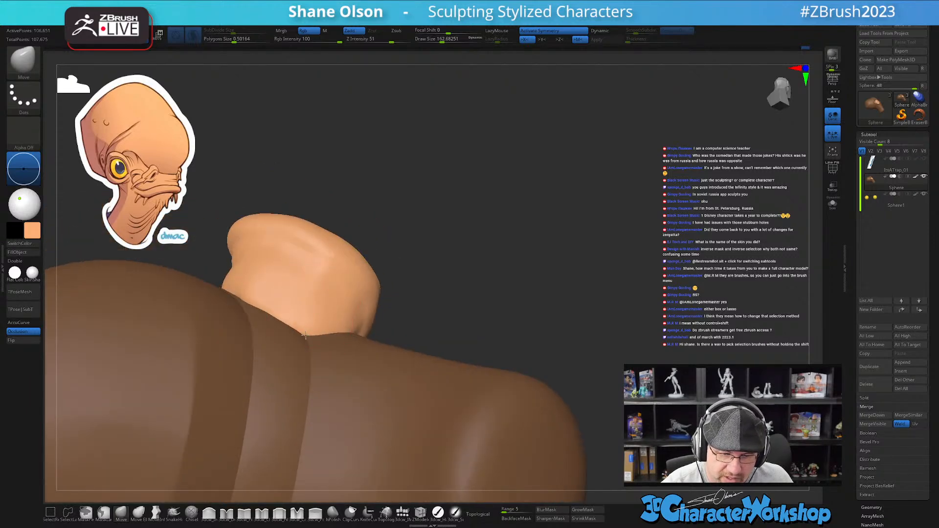
key("shift")
right_click_drag(274, 305, 234, 268)
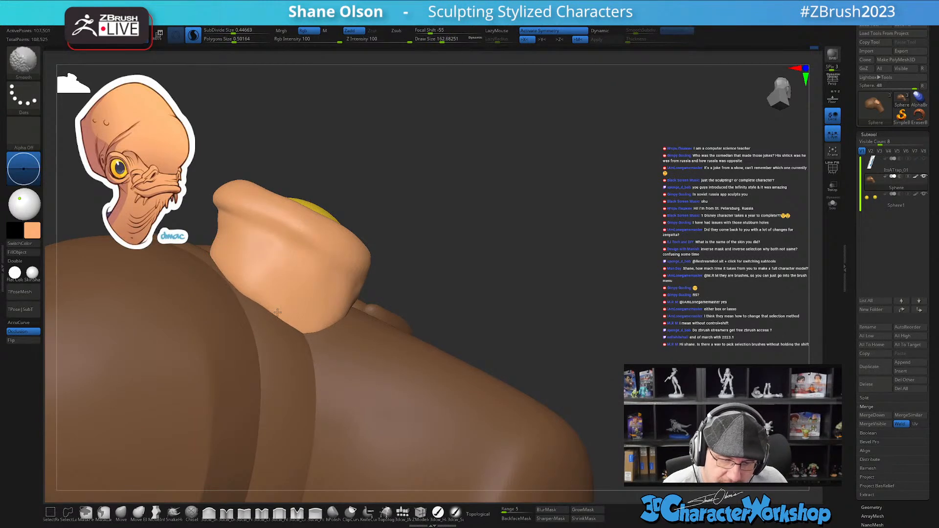
right_click_drag(291, 318, 349, 322)
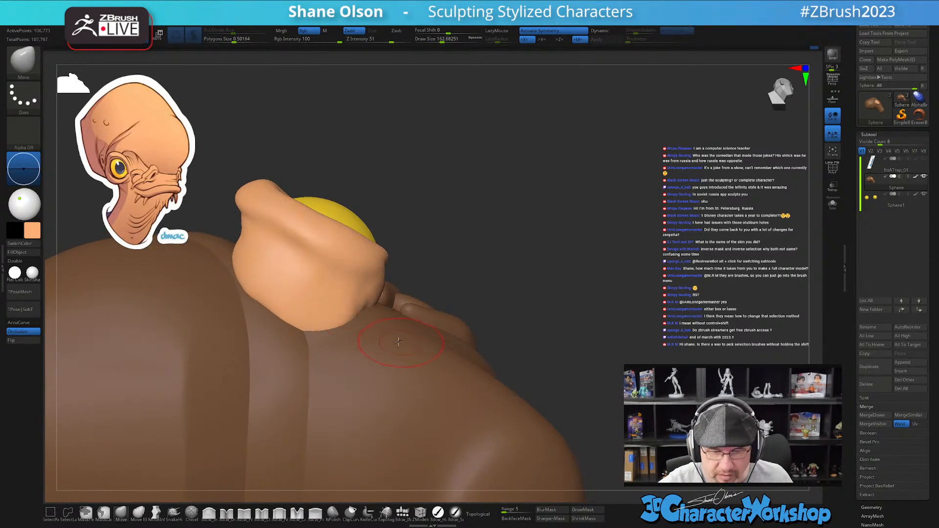
right_click_drag(403, 342, 365, 309)
key("shift")
mouse_move(289, 279)
right_mouse_down()
mouse_move(274, 284)
mouse_move(272, 297)
mouse_move(341, 401)
right_mouse_up()
mouse_move(392, 348)
right_mouse_down()
mouse_move(372, 382)
mouse_move(452, 278)
right_mouse_up()
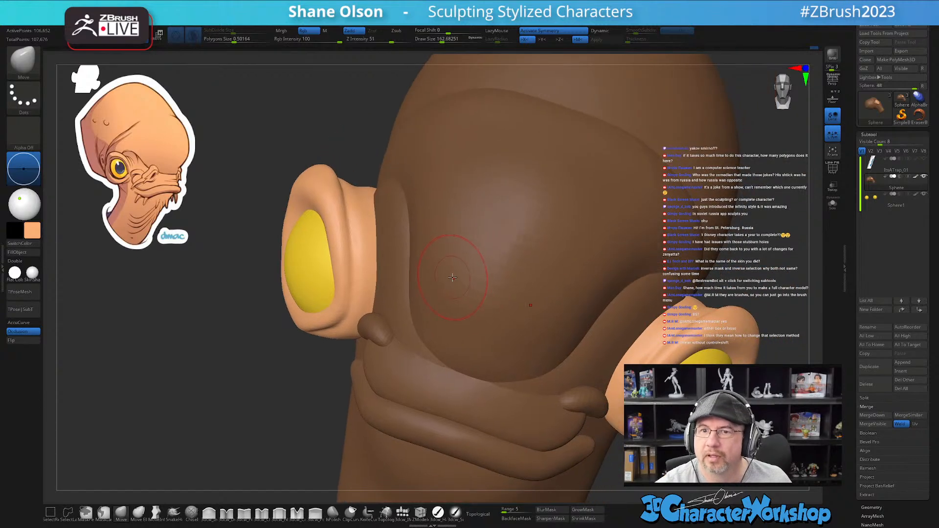
- Turn on the polyframe display to examine the head's mesh and polygroups from the front, and turn it off again
right_click_drag(490, 313, 464, 286)
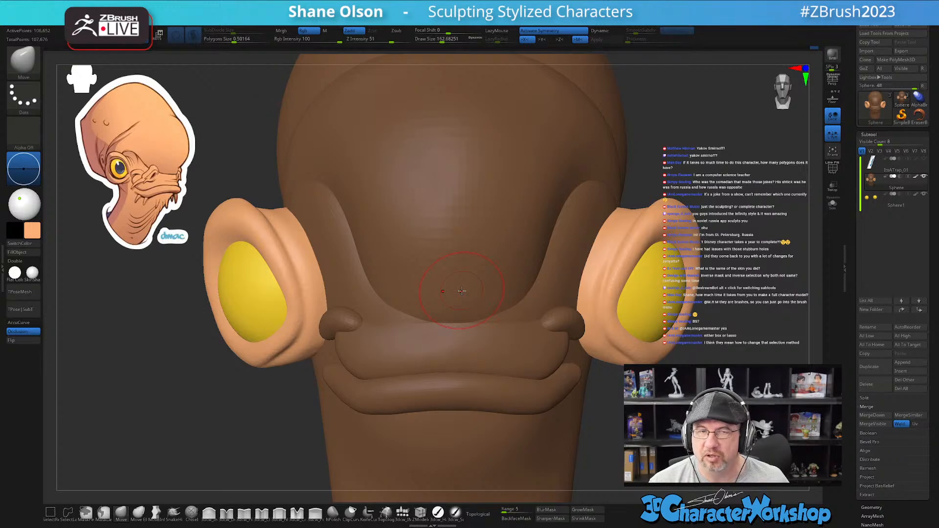
key("shift+f")
mouse_move(510, 422)
right_mouse_down()
mouse_move(543, 424)
mouse_move(491, 433)
mouse_move(535, 407)
mouse_move(514, 429)
right_mouse_up()
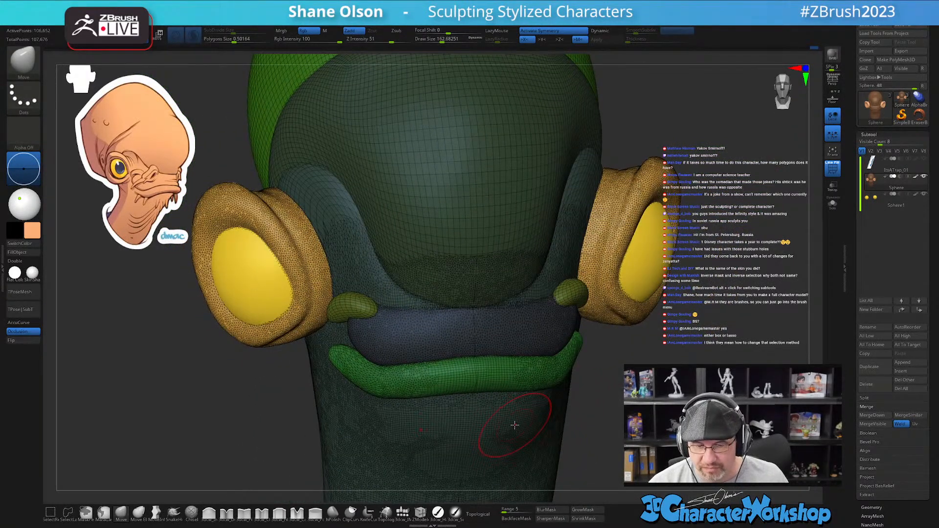
key("shift+f")
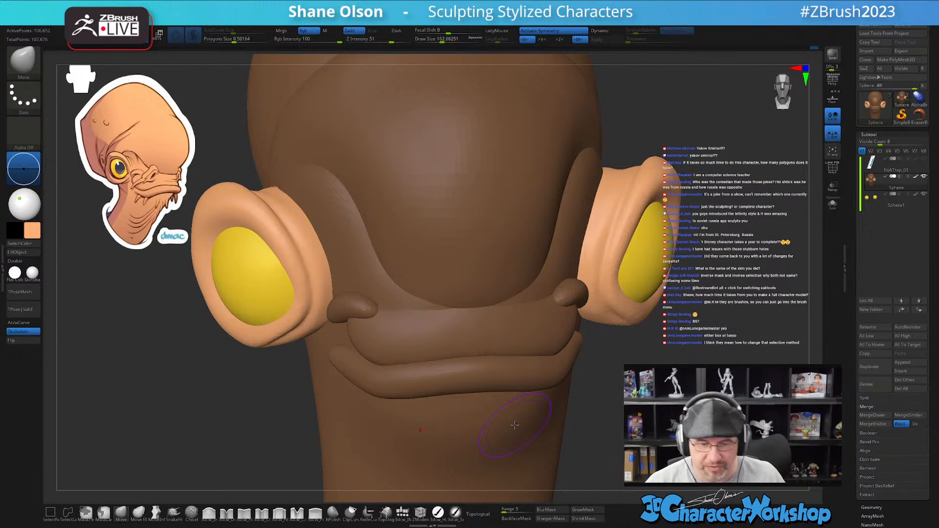
- Smooth the outer rims and folds of the eye sockets to soften their forms
mouse_move(355, 245)
right_mouse_down()
mouse_move(388, 240)
mouse_move(395, 320)
mouse_move(404, 313)
mouse_move(396, 308)
mouse_move(418, 307)
right_mouse_up()
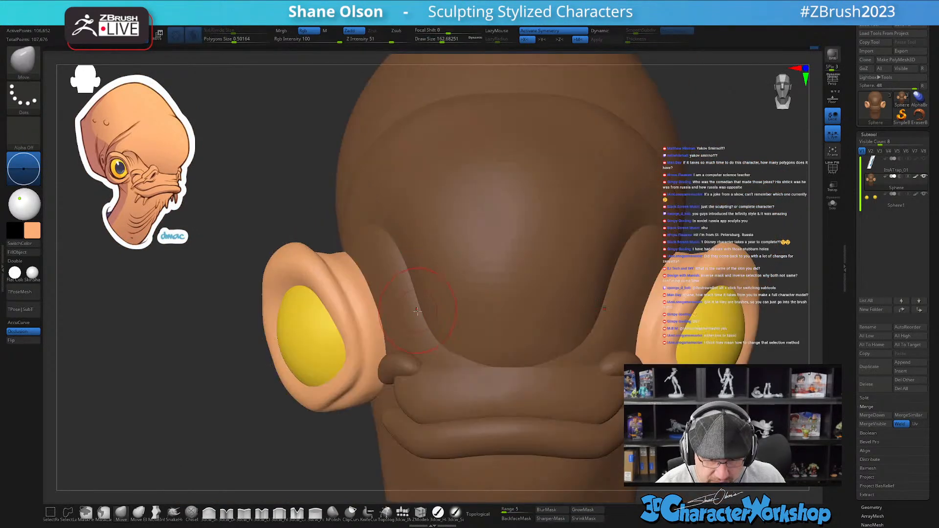
key("shift")
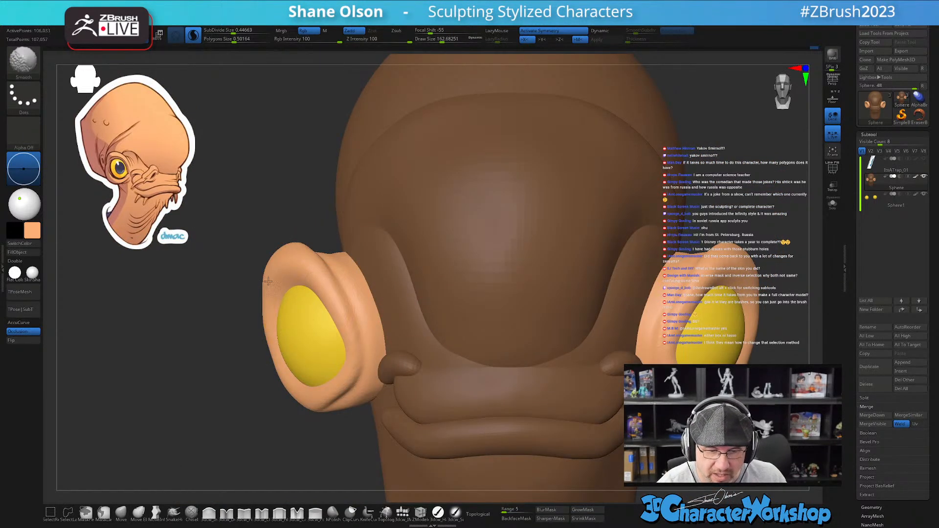
mouse_move(277, 369)
left_mouse_down("shift")
mouse_move(270, 345)
mouse_move(280, 380)
left_mouse_up("shift")
mouse_move(409, 345)
right_mouse_down("alt")
mouse_move(421, 322)
mouse_move(421, 336)
mouse_move(395, 350)
right_mouse_up("alt")
mouse_move(422, 278)
right_mouse_down()
mouse_move(460, 294)
mouse_move(377, 383)
right_mouse_up()
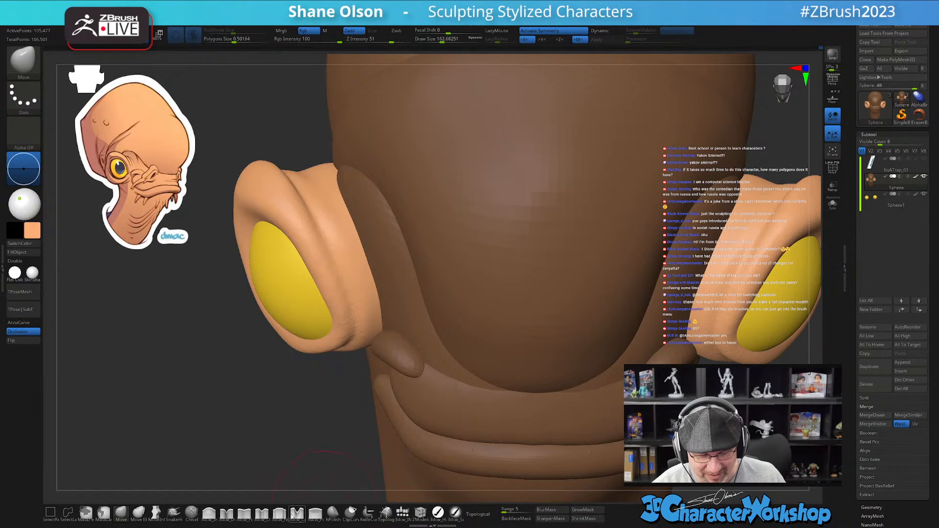
- Carve narrow folds down the inner side of the eye sockets with the Detail brush at a draw size of about 54
left_click(244, 515)
left_click(227, 514)
key("s")
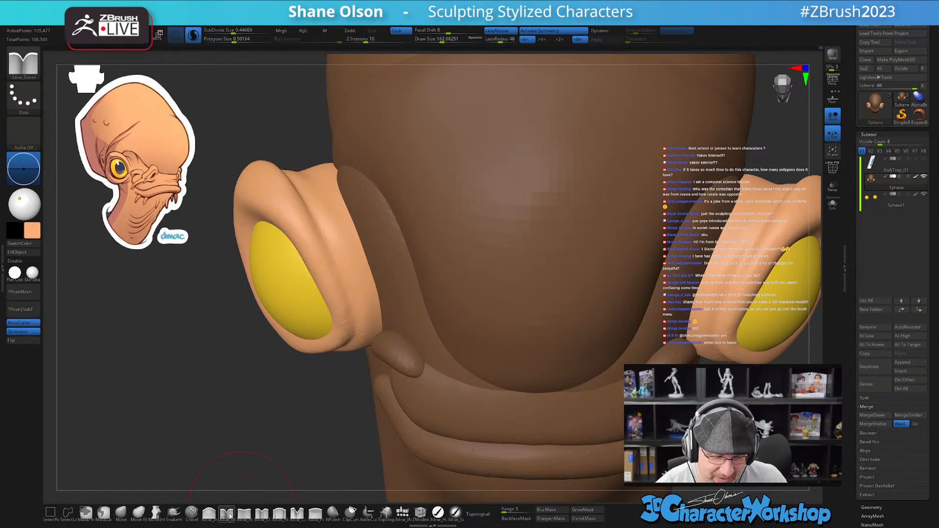
left_click_drag(280, 435, 271, 437)
right_click_drag(279, 438, 314, 427)
right_click_drag(396, 373, 381, 314)
mouse_move(325, 266)
right_mouse_down()
mouse_move(332, 293)
mouse_move(325, 279)
right_mouse_up()
key("s")
left_click_drag(319, 262, 316, 261)
mouse_move(282, 223)
left_mouse_down()
mouse_move(318, 279)
mouse_move(351, 374)
left_mouse_up()
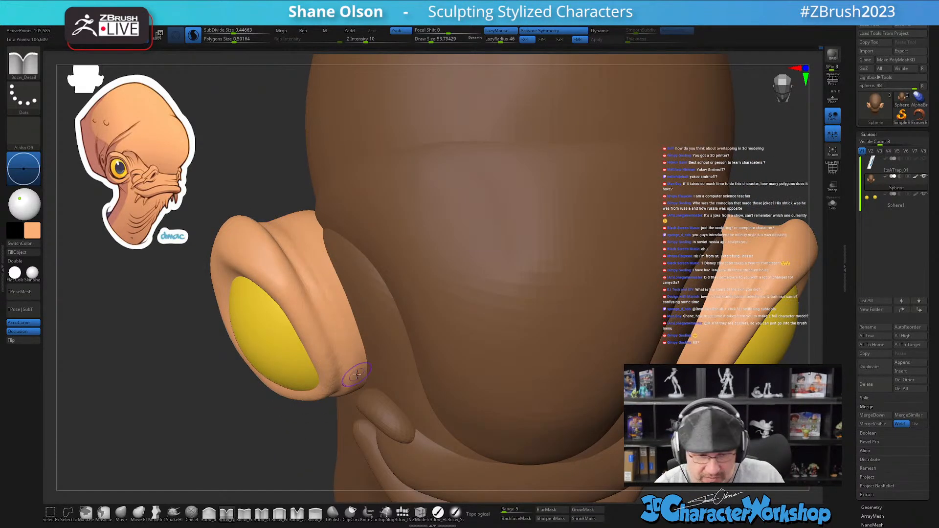
left_click_drag(286, 230, 352, 366)
right_click_drag(312, 244, 316, 253)
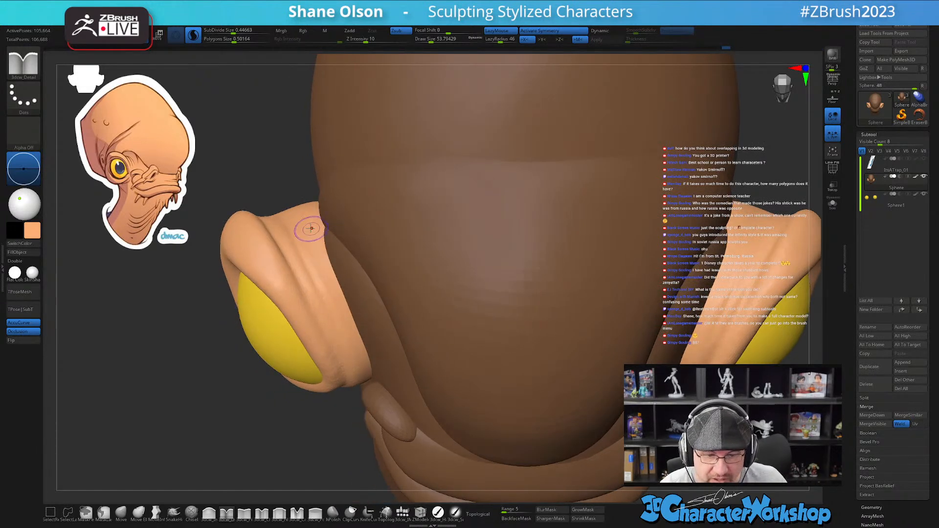
- Deepen the fold down the inner side of the eye sockets beside the head with the Detail brush at a draw size of about 54
left_click_drag(305, 214, 338, 289)
left_click_drag(304, 215, 366, 374)
right_click_drag(383, 311, 389, 309)
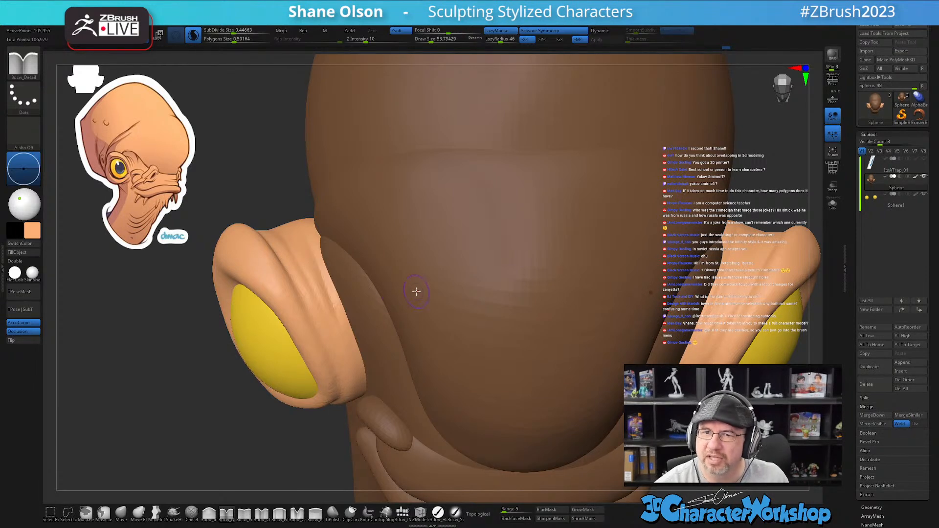
right_click_drag(417, 302, 413, 287)
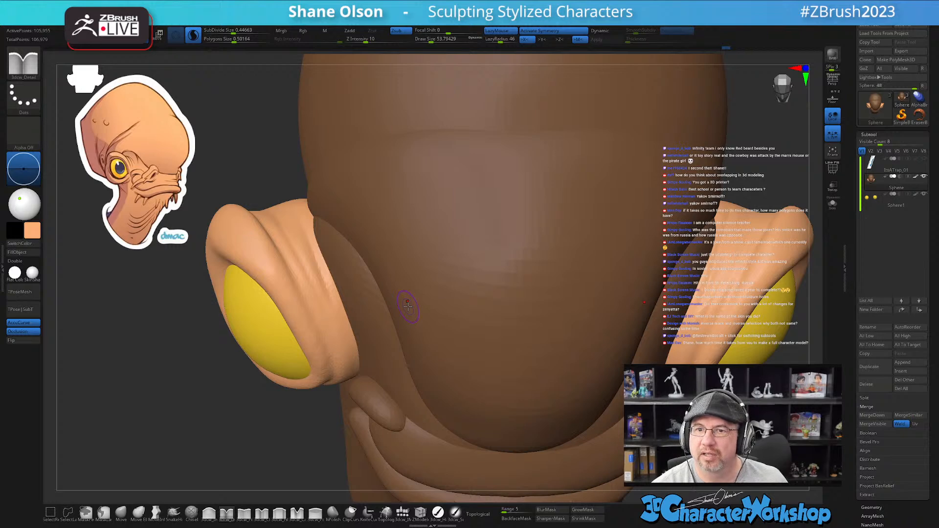
right_click_drag(418, 324, 418, 327)
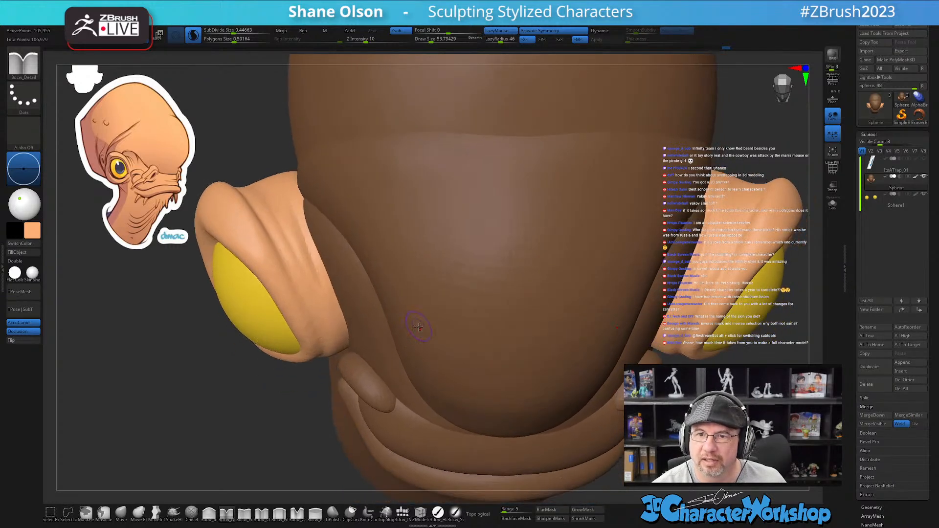
mouse_move(367, 201)
right_mouse_down()
mouse_move(369, 211)
mouse_move(370, 200)
right_mouse_up()
right_click_drag(359, 304, 347, 285)
- Define the creases across the eye sockets from the upper rim down to the lower inner edge with the Detail brush
left_click_drag(303, 260, 249, 205)
mouse_move(274, 247)
left_mouse_down()
mouse_move(262, 210)
mouse_move(311, 307)
left_mouse_up()
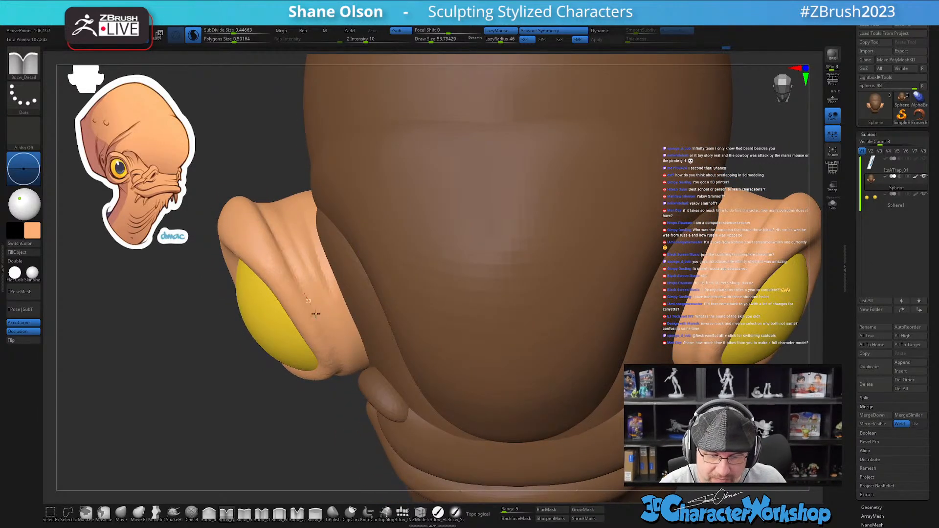
right_click_drag(337, 318, 318, 289)
mouse_move(282, 238)
left_mouse_down()
mouse_move(333, 343)
mouse_move(353, 355)
left_mouse_up()
right_click_drag(316, 284, 326, 286)
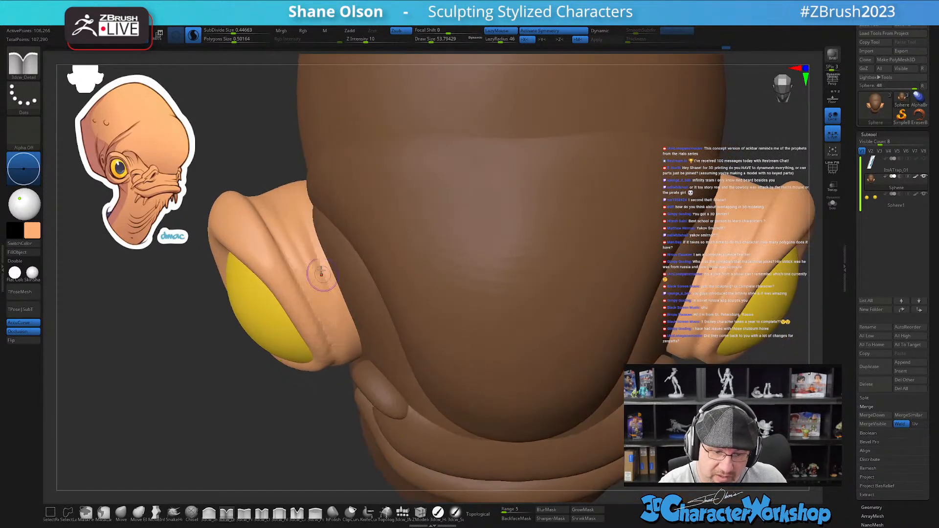
left_click_drag(289, 215, 271, 198)
mouse_move(348, 356)
left_mouse_down()
mouse_move(310, 234)
mouse_move(368, 362)
left_mouse_up()
right_click_drag(368, 362, 337, 292)
left_click_drag(337, 292, 362, 370)
right_click_drag(451, 370, 465, 353)
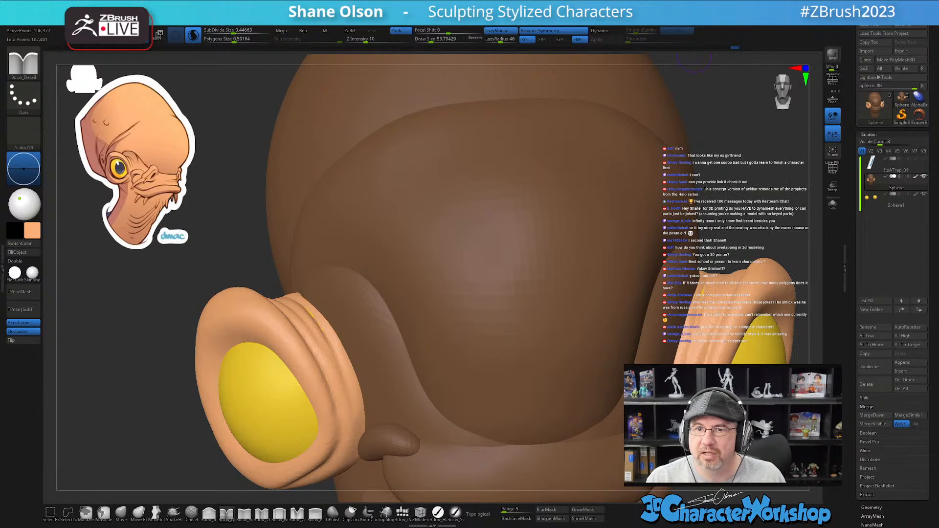
- With polyframe shown temporarily, lower SubDivide Size to 0.2459 and Polygons Size to about 0.29 to refine the mesh of the eye sockets
left_click_drag(231, 239, 250, 181, "alt")
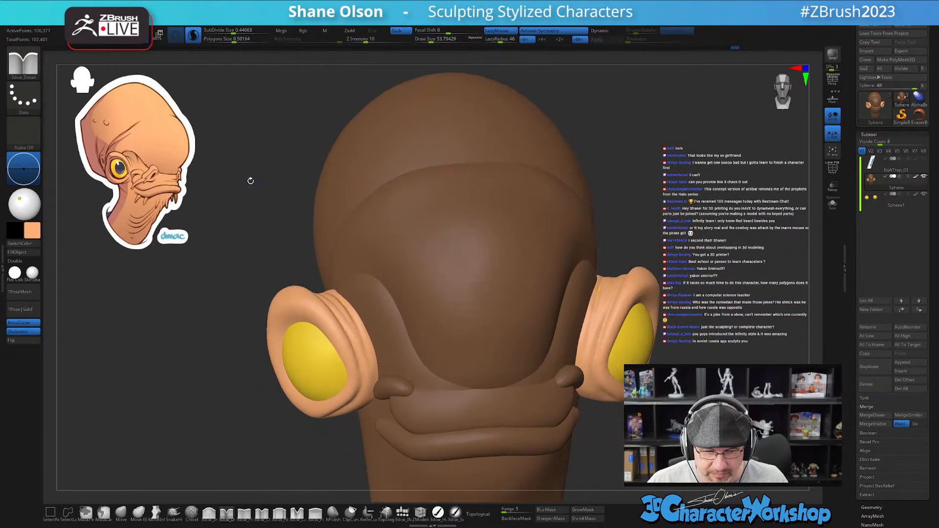
key("shift+f")
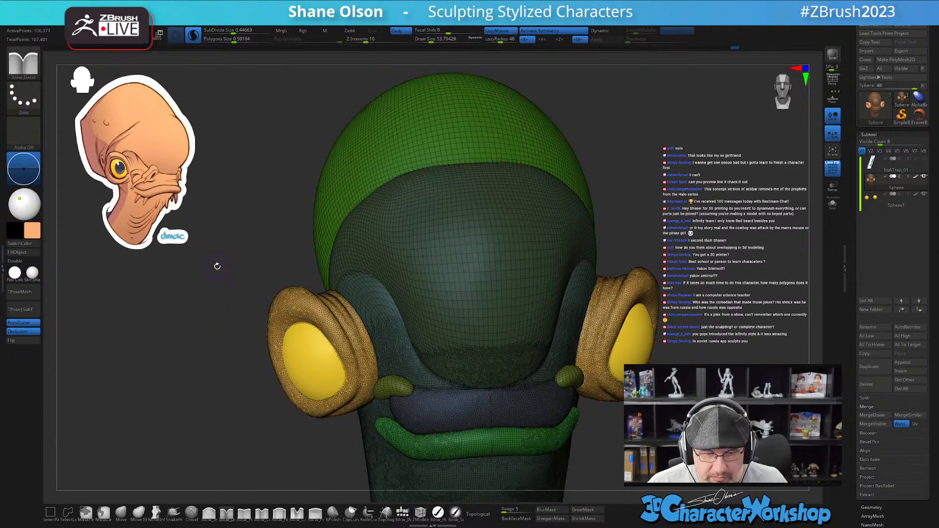
left_click_drag(217, 266, 241, 214)
key("shift")
left_click_drag(234, 30, 227, 30)
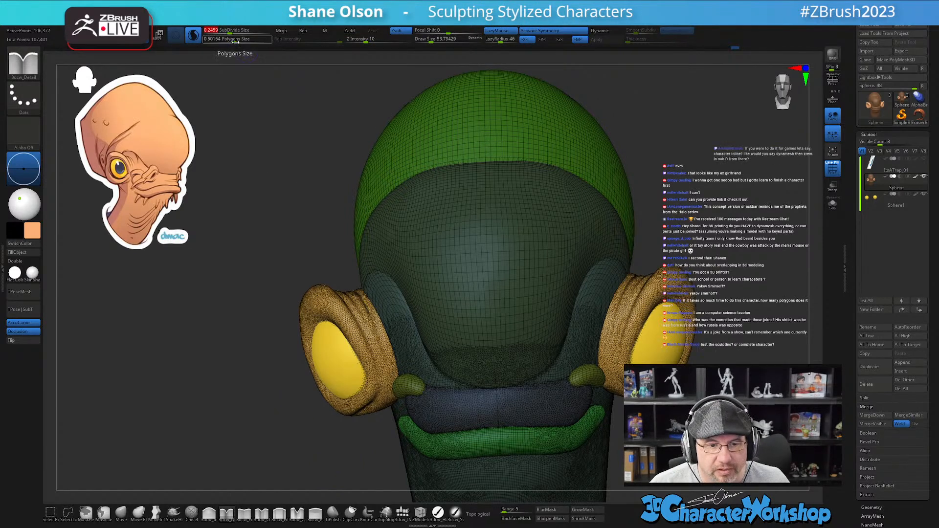
left_click_drag(236, 39, 233, 41)
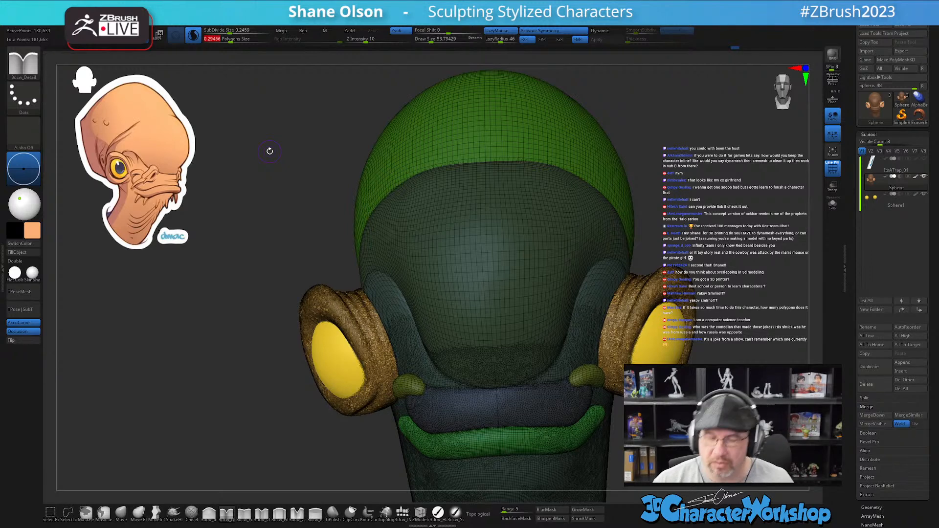
key("shift+f")
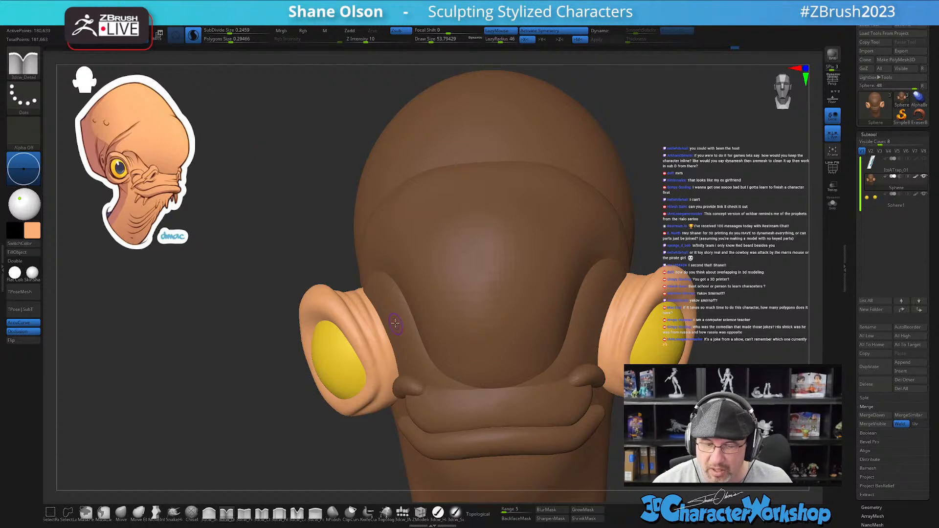
right_click_drag(393, 320, 396, 345)
right_click_drag(384, 313, 377, 342)
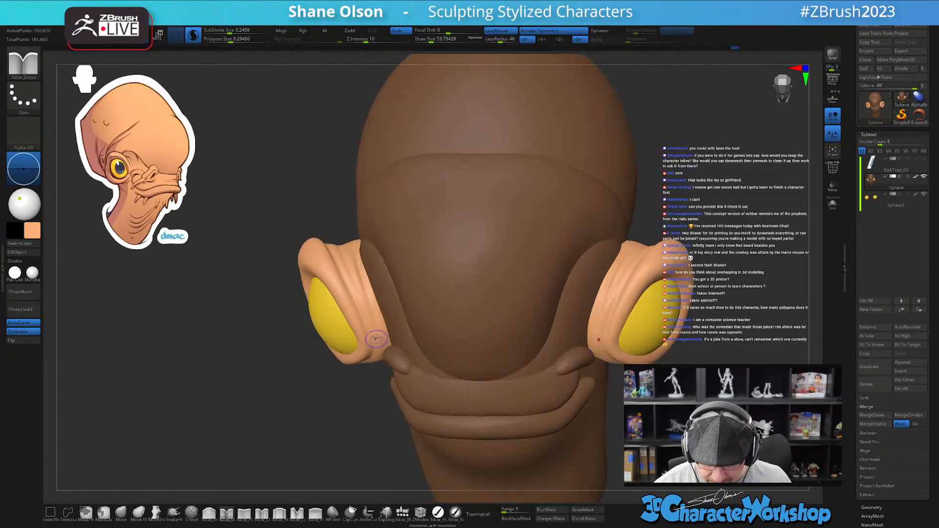
right_click_drag(388, 303, 386, 334)
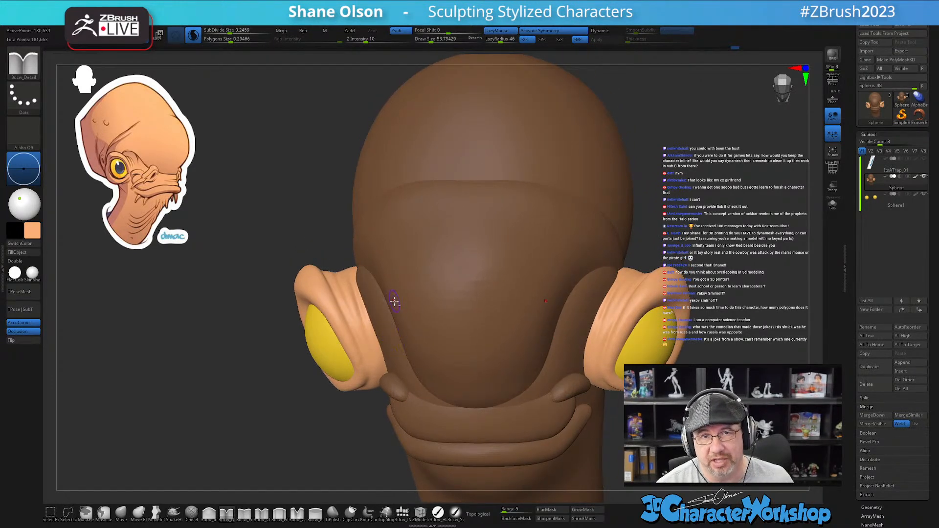
right_click_drag(396, 301, 392, 339)
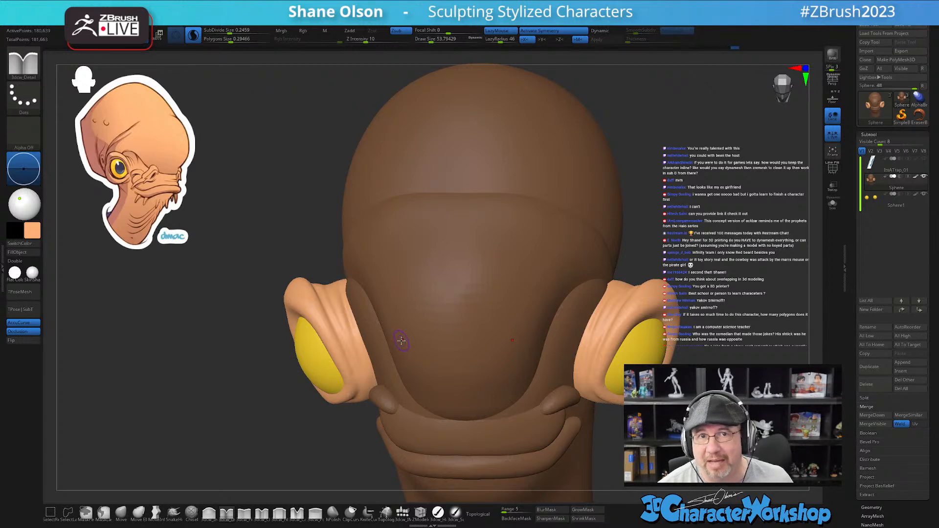
right_click_drag(401, 341, 381, 289)
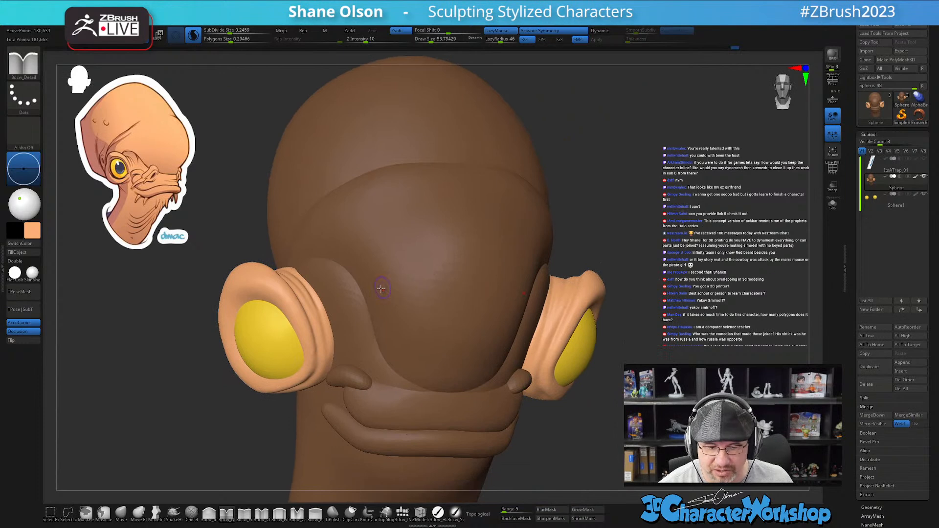
- Invert the mask to protect the eye sockets, and work the adjoining head surface with the Detail brush at a draw size of about 97
left_click(393, 415, "alt")
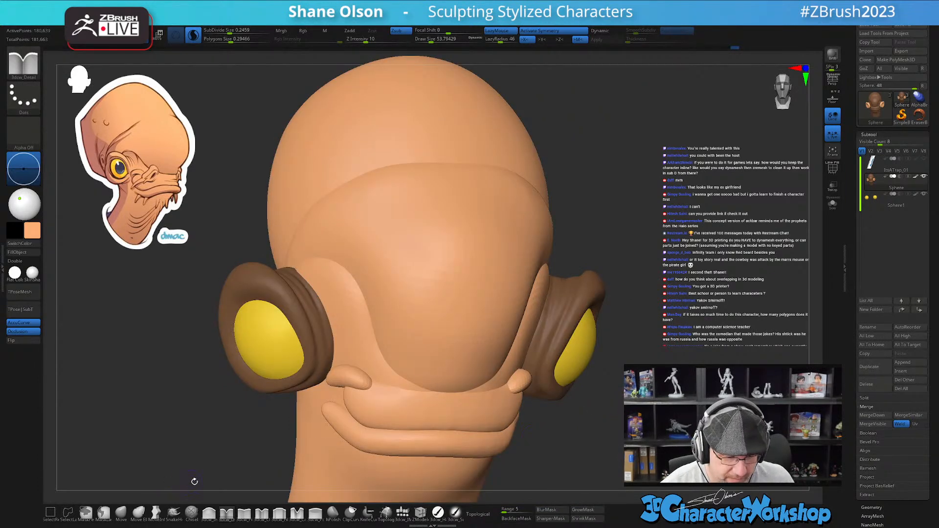
right_click_drag(319, 426, 302, 423)
key("s")
left_click_drag(305, 289, 311, 287)
mouse_move(313, 283)
right_mouse_down("alt")
mouse_move(321, 271)
mouse_move(298, 249)
right_mouse_up("alt")
left_click_drag(293, 246, 317, 300)
left_click_drag(327, 323, 337, 380)
right_click_drag(296, 277, 304, 302)
mouse_move(276, 222)
left_mouse_down()
mouse_move(322, 325)
mouse_move(333, 384)
left_mouse_up()
mouse_move(333, 299)
right_mouse_down()
mouse_move(329, 244)
mouse_move(321, 311)
right_mouse_up()
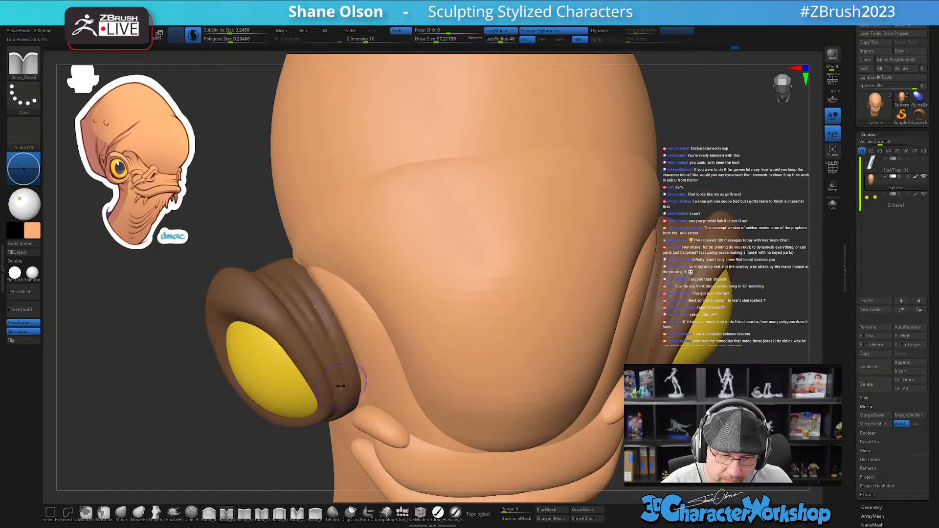
right_click_drag(701, 372, 710, 340, "alt")
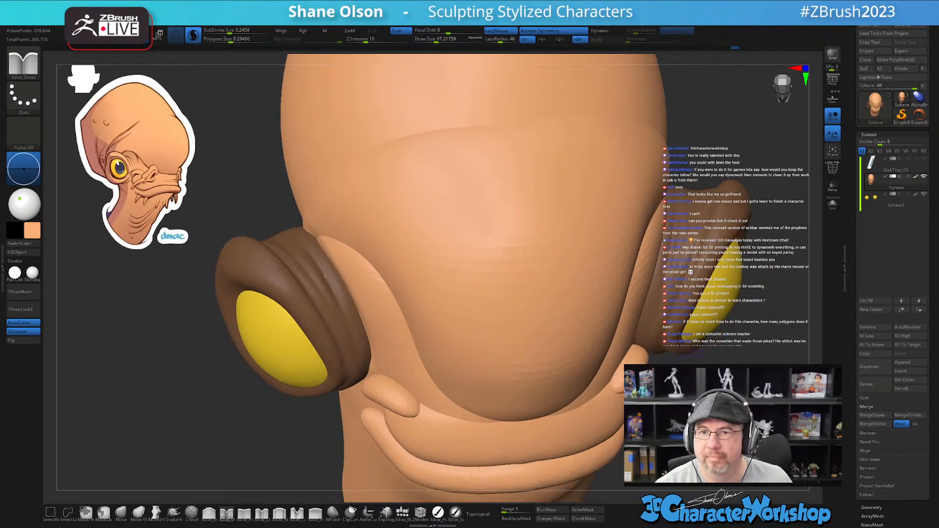
- Invert the mask again, switch to the Move brush, and clear the mask from the whole head
key("ctrl+i")
right_click_drag(387, 332, 385, 341)
left_click(121, 512)
right_click_drag(334, 357, 329, 296)
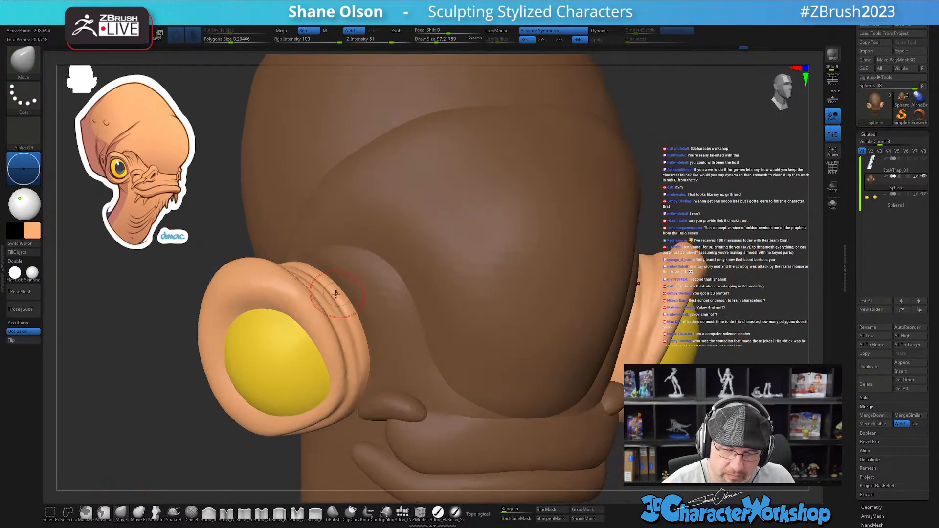
key("f")
left_click_drag(548, 366, 559, 350, "ctrl")
- Examine the full head and its mesh from front and three-quarter angles, comparing the eye sockets and brow with the reference drawing
mouse_move(559, 350)
right_mouse_down()
mouse_move(539, 353)
mouse_move(547, 373)
mouse_move(535, 406)
mouse_move(554, 374)
right_mouse_up()
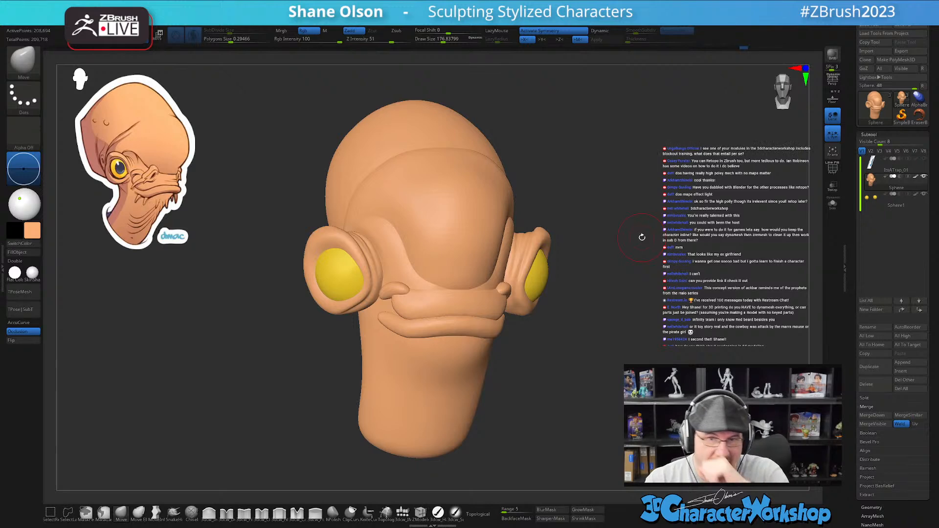
mouse_move(549, 374)
left_mouse_down()
mouse_move(541, 380)
mouse_move(549, 390)
mouse_move(551, 371)
left_mouse_up()
key("f")
right_click_drag(405, 264, 405, 250)
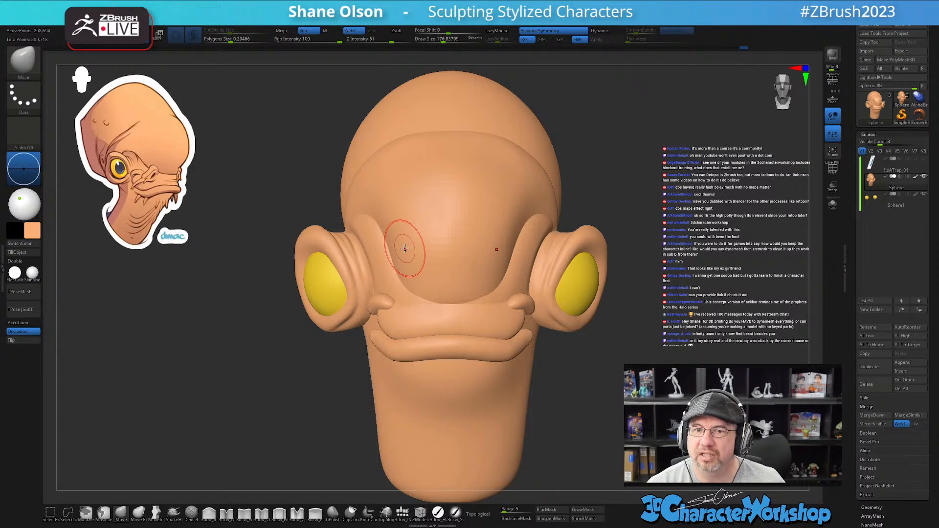
right_click_drag(405, 249, 521, 383)
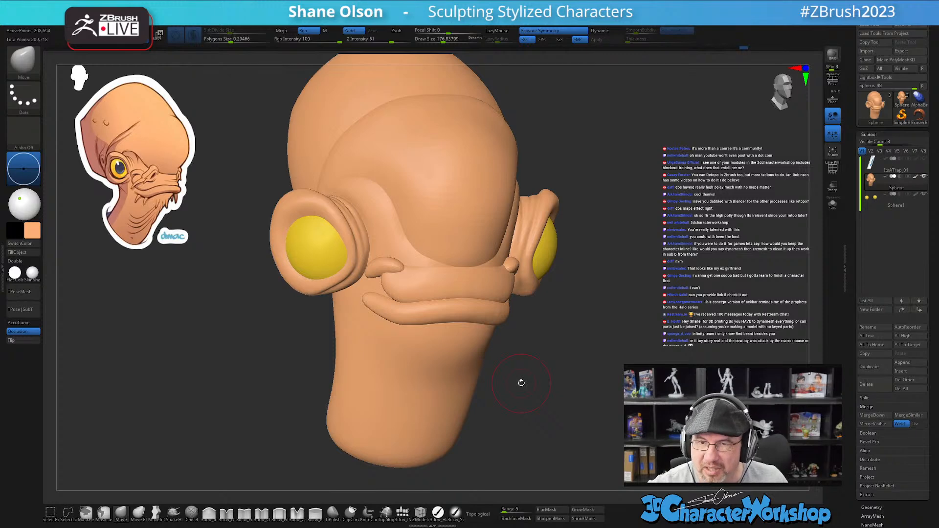
right_click_drag(659, 299, 653, 310)
right_click_drag(420, 175, 425, 186)
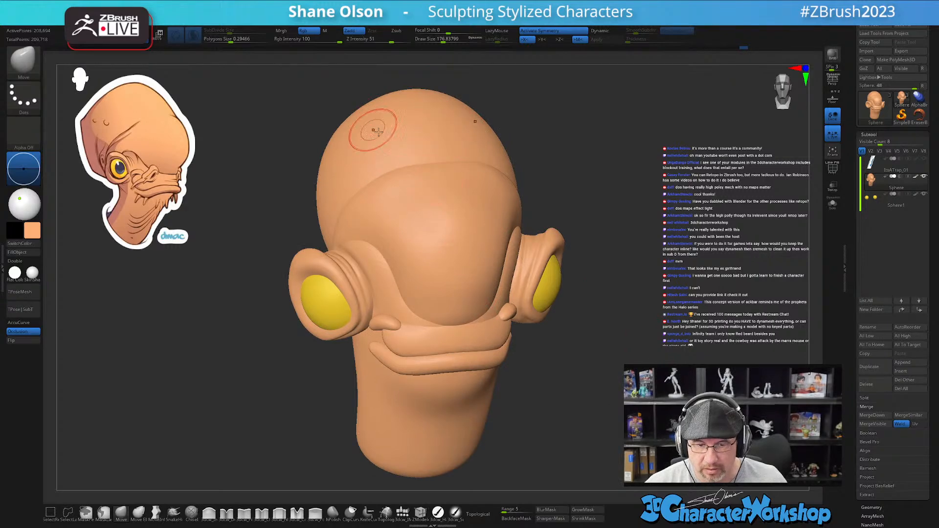
key("shift+f")
mouse_move(651, 259)
right_mouse_down()
mouse_move(668, 254)
mouse_move(636, 255)
mouse_move(663, 252)
right_mouse_up()
left_click_drag(601, 340, 566, 332)
key("shift+f")
left_click_drag(641, 314, 628, 333)
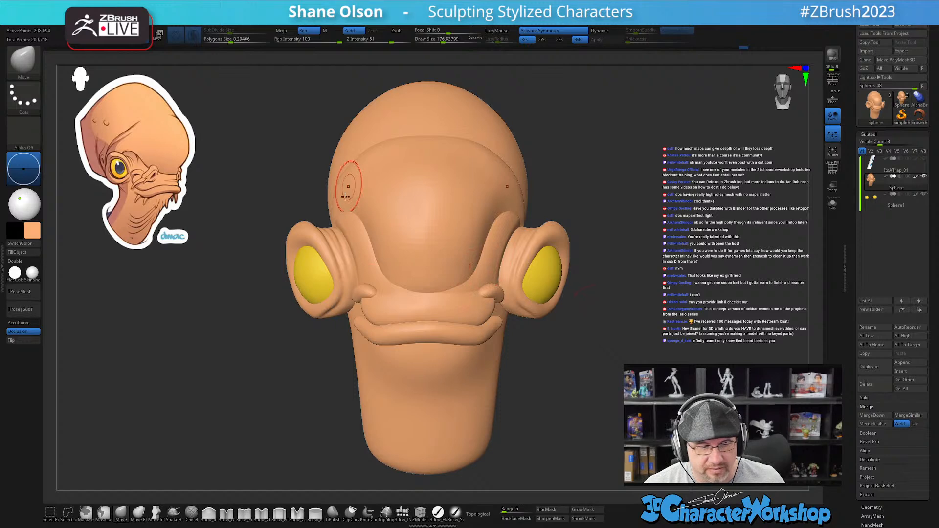
left_click_drag(265, 346, 274, 346)
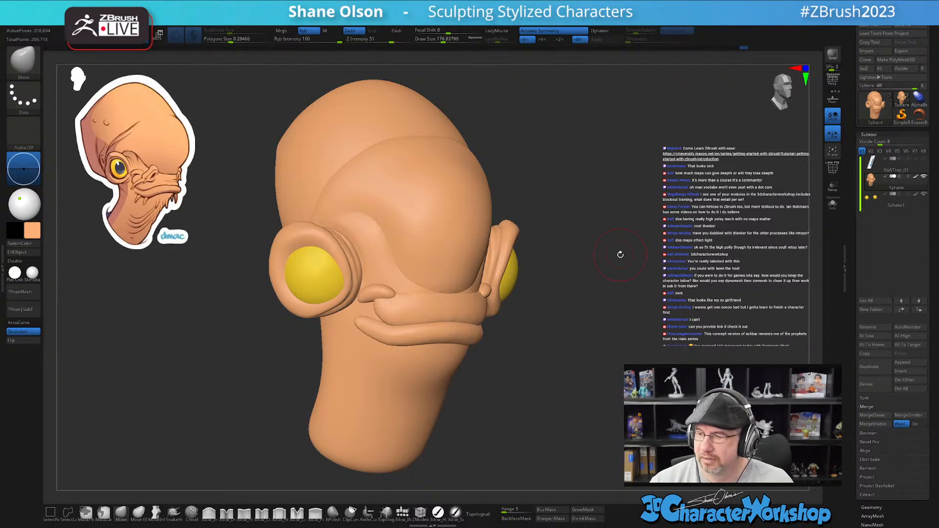
left_click_drag(620, 254, 534, 369)
- Adjust the inner folds of the eye sockets with the Move brush at a draw size of about 83, and smooth them
scroll(359, 274, "up", 3)
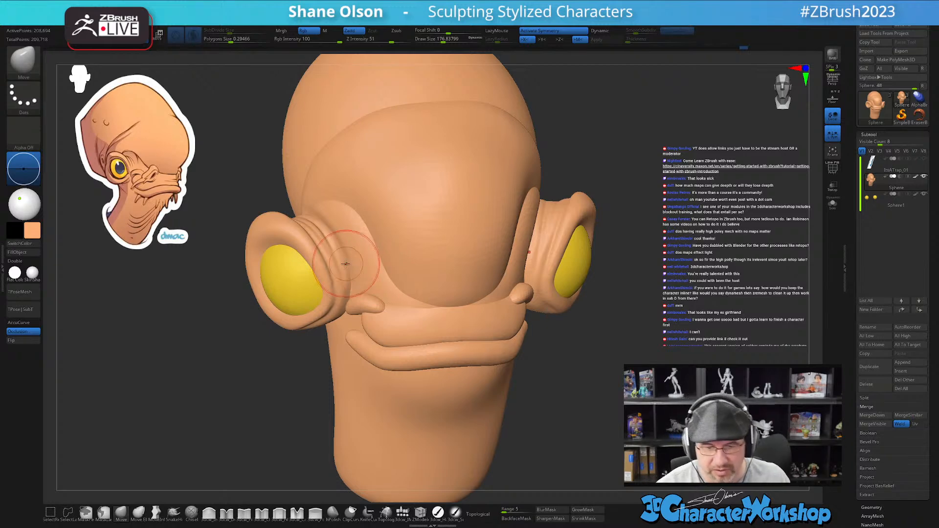
key("s")
left_click_drag(351, 271, 342, 272)
right_click_drag(346, 270, 353, 275)
mouse_move(342, 252)
left_mouse_down("shift")
mouse_move(341, 277)
mouse_move(330, 232)
mouse_move(351, 263)
left_mouse_up("shift")
right_click_drag(379, 235, 373, 238)
mouse_move(393, 286)
right_mouse_down()
mouse_move(398, 270)
mouse_move(402, 287)
right_mouse_up()
mouse_move(452, 351)
right_mouse_down()
mouse_move(460, 384)
mouse_move(407, 372)
right_mouse_up()
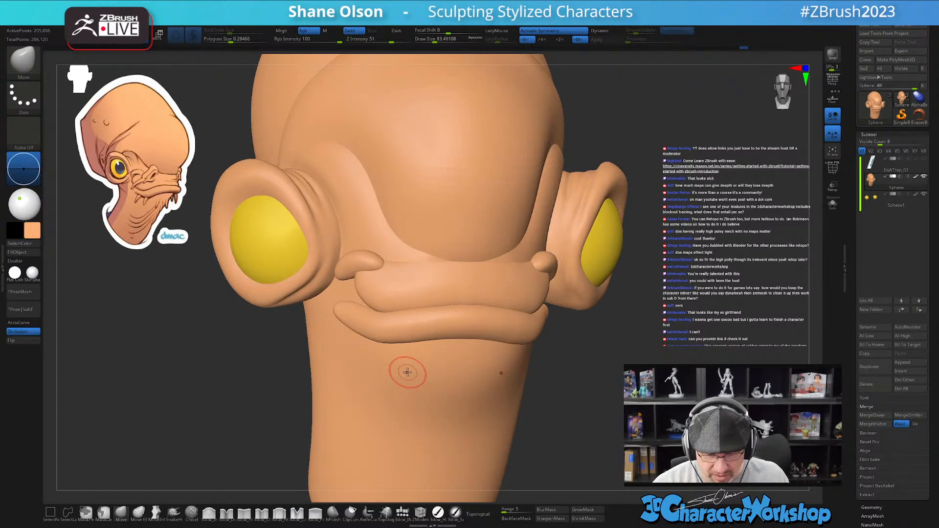
- Select the insert-mesh brush with the QuadSphere-2 shape and bring the area above the mouth into view
left_click(402, 512)
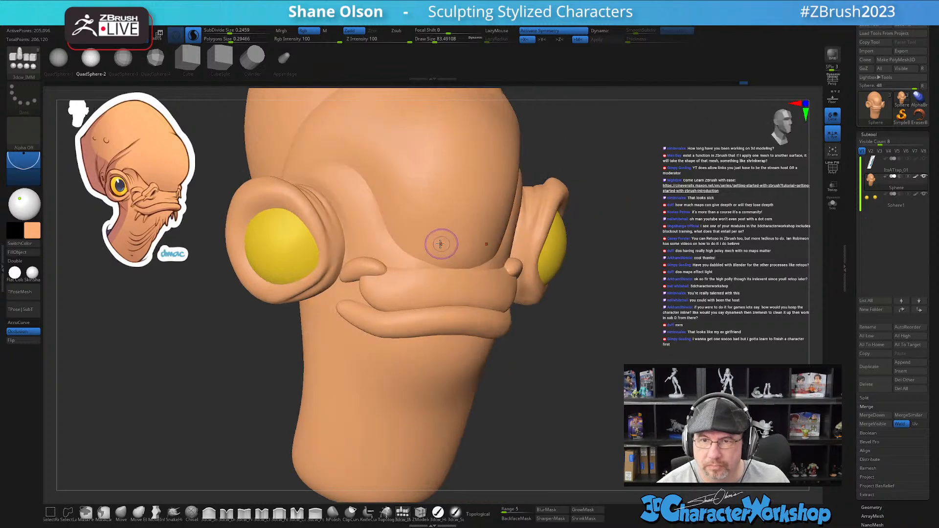
right_click_drag(434, 251, 445, 243, "ctrl")
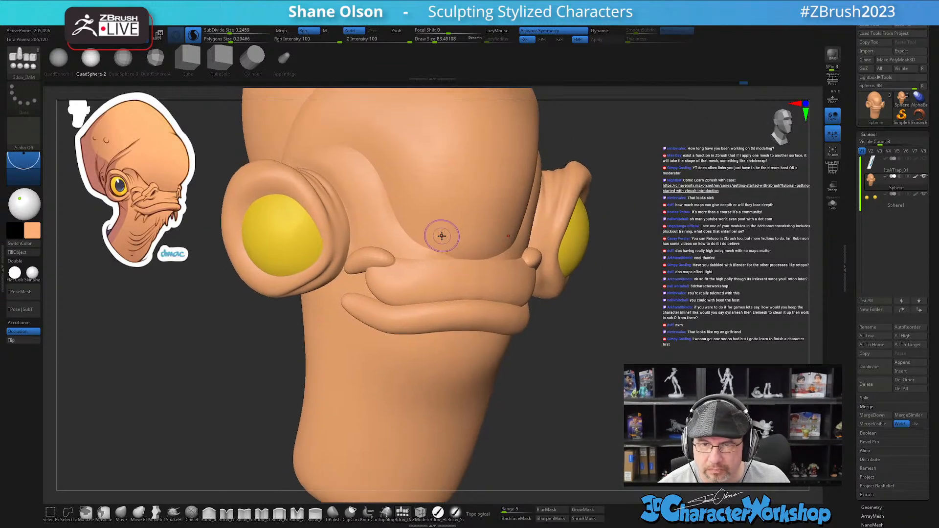
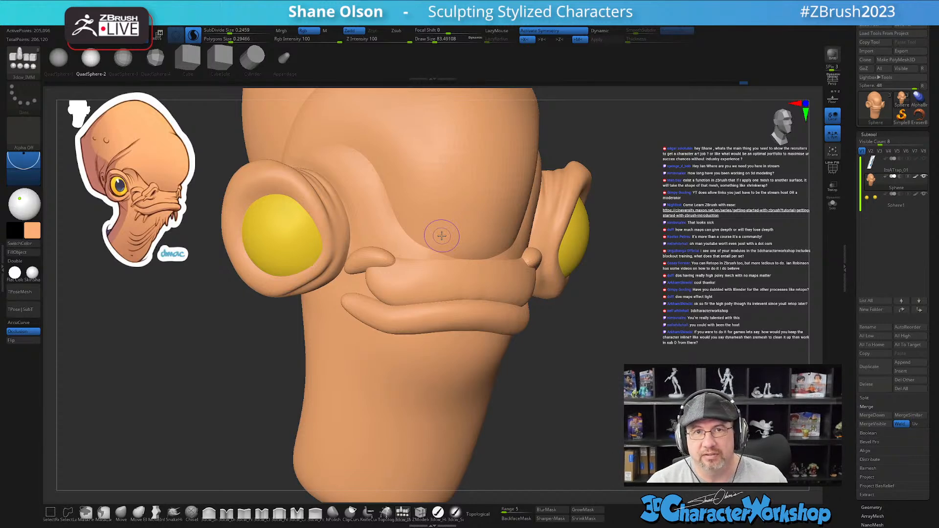
left_click_drag(535, 371, 544, 394)
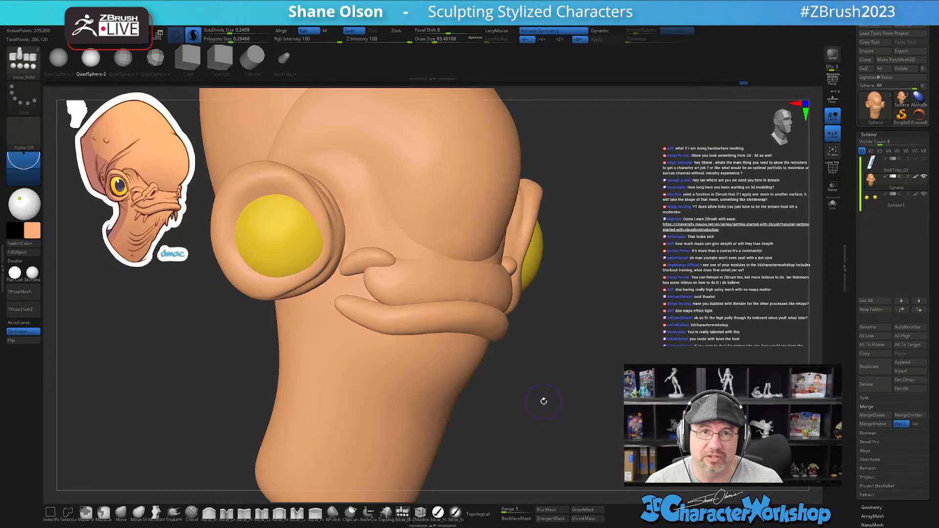
mouse_move(543, 401)
left_mouse_down()
mouse_move(539, 383)
mouse_move(541, 402)
mouse_move(541, 392)
mouse_move(528, 397)
left_mouse_up()
right_click_drag(528, 398, 528, 391)
right_click_drag(419, 187, 398, 192)
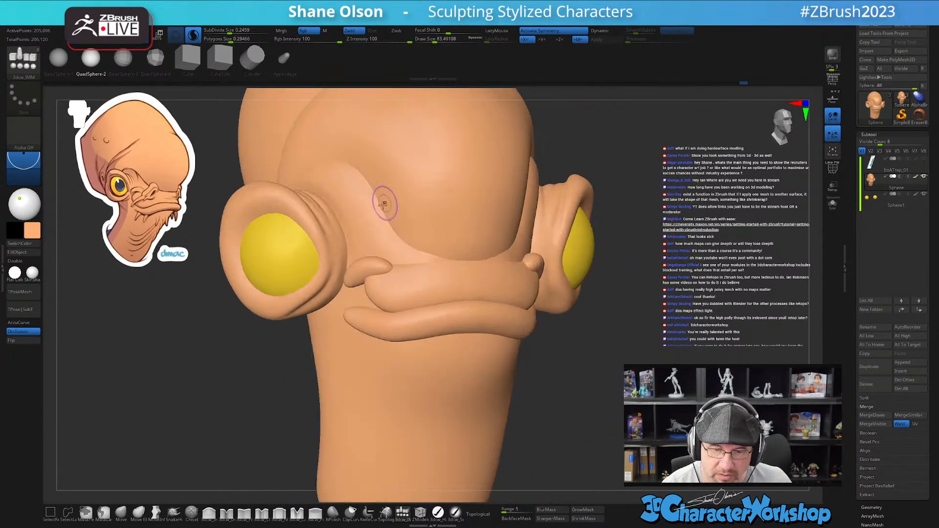
- Mask everything except the polygroup covering the cheeks and neck, and return to sculpting mode
key("w")
left_click(396, 239, "ctrl")
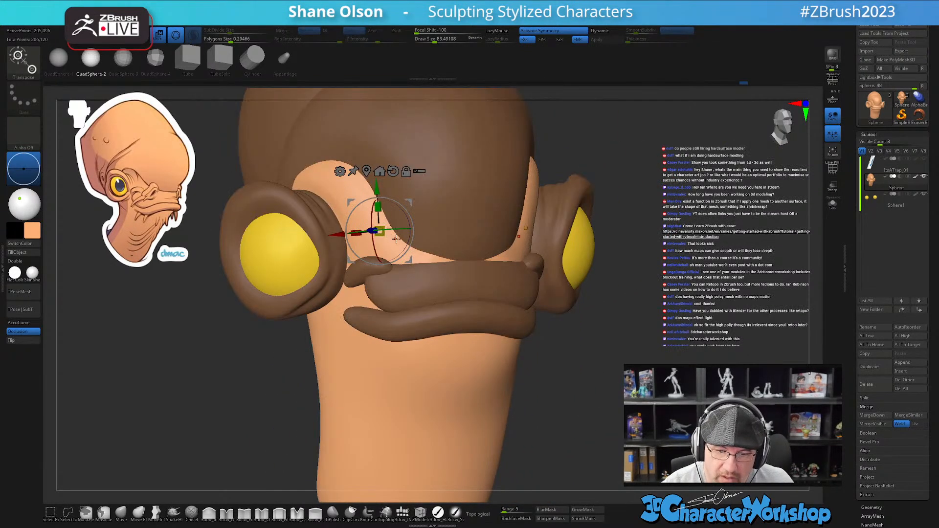
key("q")
mouse_move(414, 211)
right_mouse_down("ctrl")
mouse_move(416, 220)
mouse_move(428, 212)
mouse_move(423, 253)
right_mouse_up("ctrl")
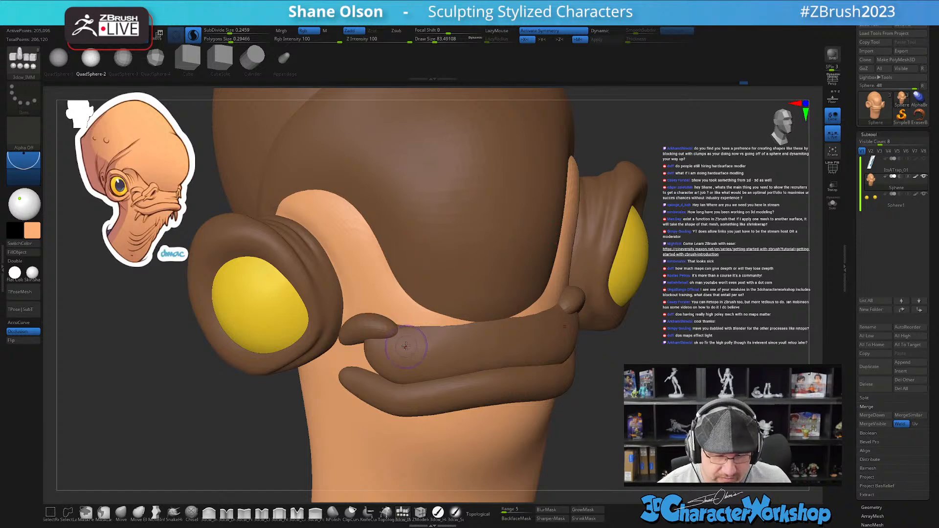
right_click_drag(368, 223, 367, 314)
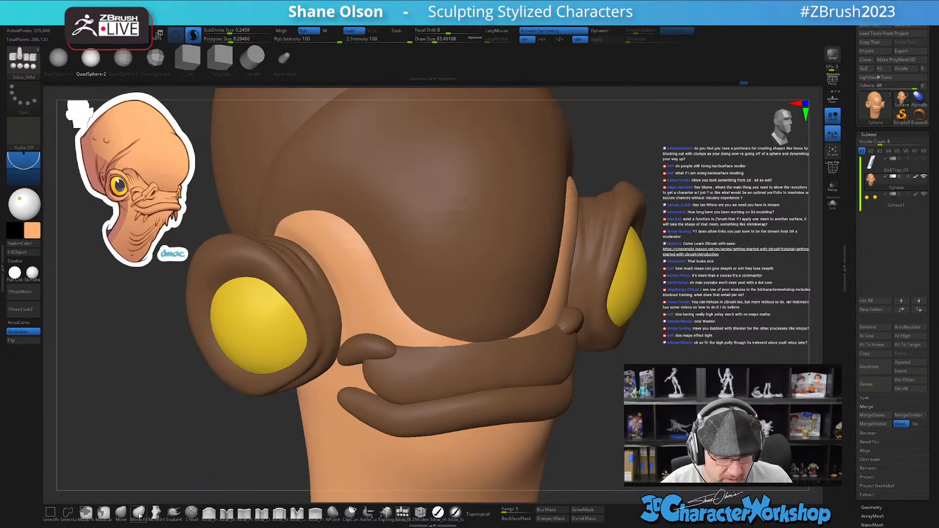
- Sculpt soft creases along the unmasked ridge between the forehead and eye socket at a draw size of about 83, and smooth them
left_click(226, 512)
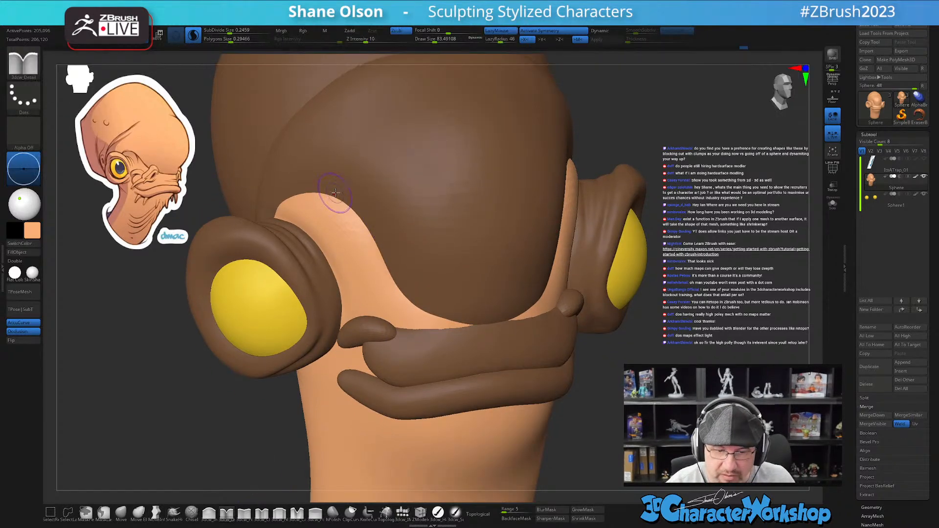
left_click_drag(335, 197, 373, 252)
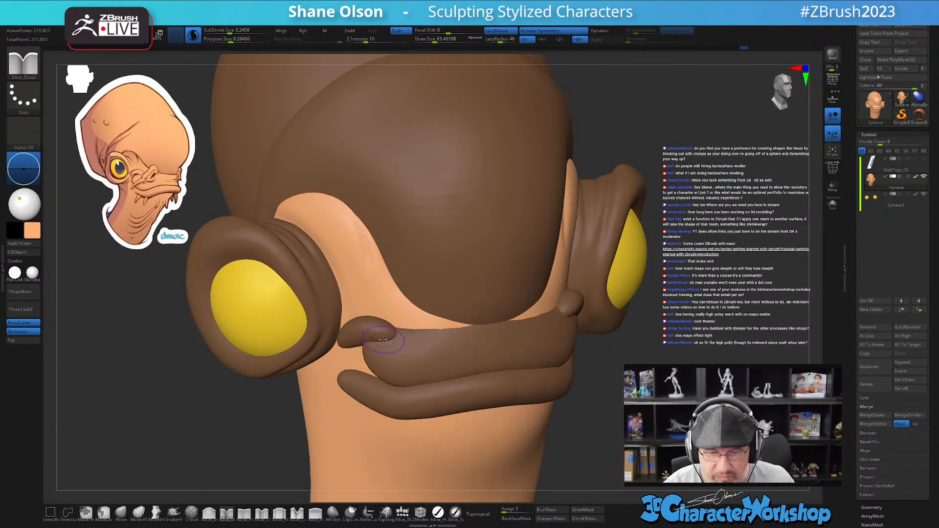
key("shift+f")
key("shift+f")
key("shift+f")
mouse_move(306, 193)
left_mouse_down("shift")
mouse_move(353, 267)
mouse_move(347, 247)
mouse_move(354, 284)
mouse_move(392, 313)
mouse_move(376, 275)
mouse_move(416, 317)
mouse_move(479, 331)
left_mouse_up("shift")
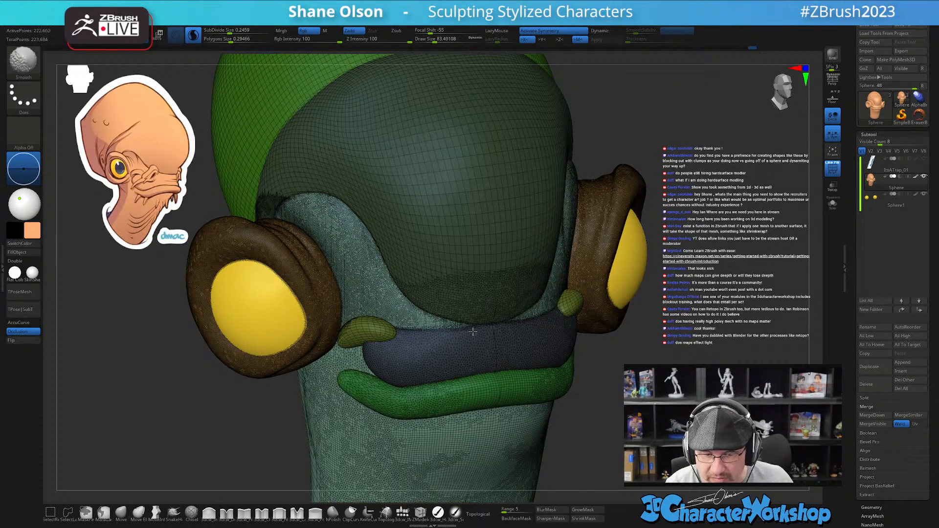
key("shift+f")
mouse_move(335, 197)
left_mouse_down()
mouse_move(355, 216)
mouse_move(382, 305)
left_mouse_up()
mouse_move(380, 245)
left_mouse_down("shift")
mouse_move(376, 254)
mouse_move(367, 217)
mouse_move(347, 202)
mouse_move(366, 240)
mouse_move(336, 201)
left_mouse_up("shift")
- Clear the mask and review the whole head from the front and three-quarter angles
left_click_drag(649, 314, 629, 289, "alt")
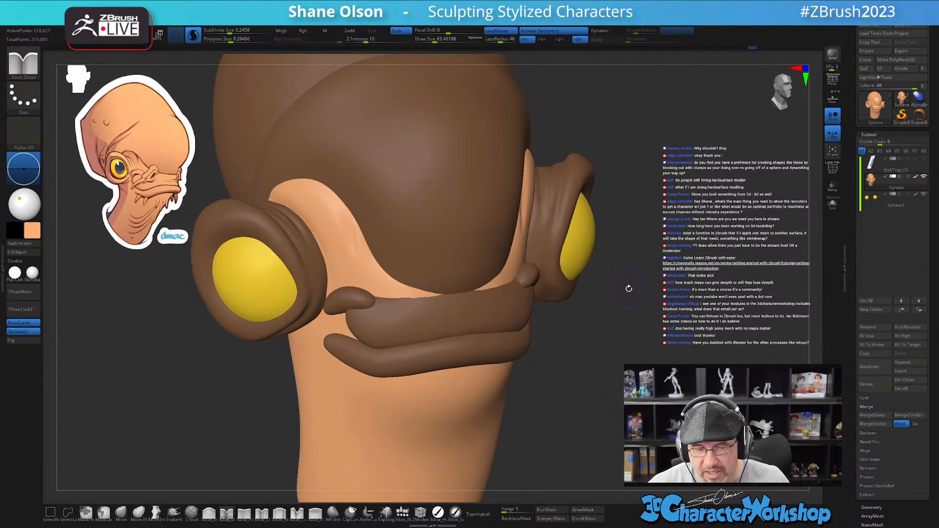
mouse_move(641, 356)
left_mouse_down()
mouse_move(589, 353)
mouse_move(641, 349)
mouse_move(601, 357)
mouse_move(566, 350)
mouse_move(600, 369)
mouse_move(610, 350)
left_mouse_up()
left_click_drag(238, 392, 598, 415)
left_click_drag(597, 379, 609, 338, "ctrl")
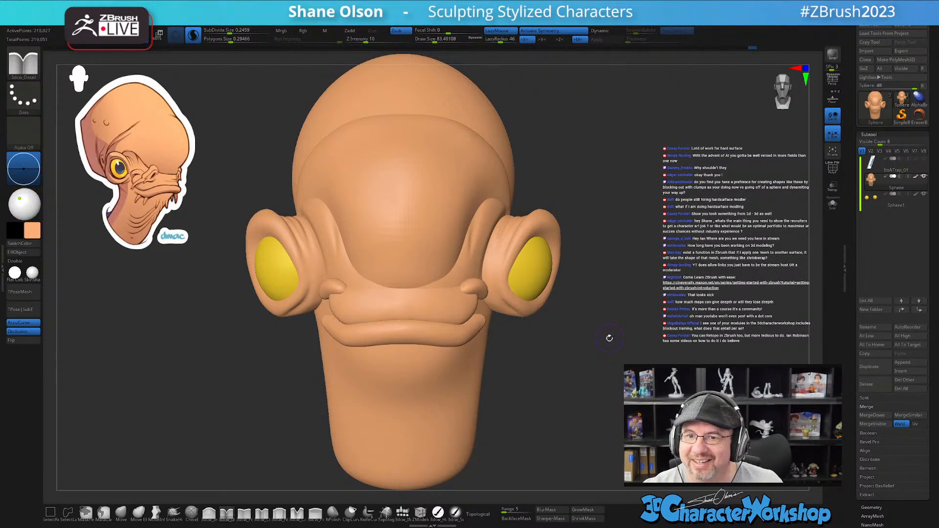
mouse_move(565, 334)
left_mouse_down()
mouse_move(581, 318)
mouse_move(572, 341)
mouse_move(579, 327)
mouse_move(610, 327)
left_mouse_up()
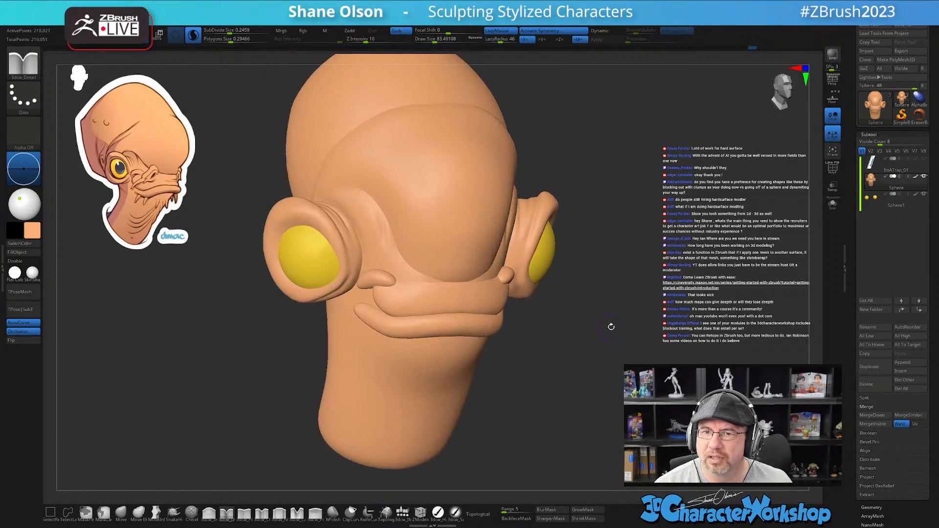
mouse_move(601, 278)
left_mouse_down()
mouse_move(606, 295)
mouse_move(585, 306)
mouse_move(591, 292)
mouse_move(593, 327)
mouse_move(604, 334)
left_mouse_up()
- Insert a mirrored pair of QuadSphere-2 meshes above the mouth as the base for the nostrils
left_click(402, 514)
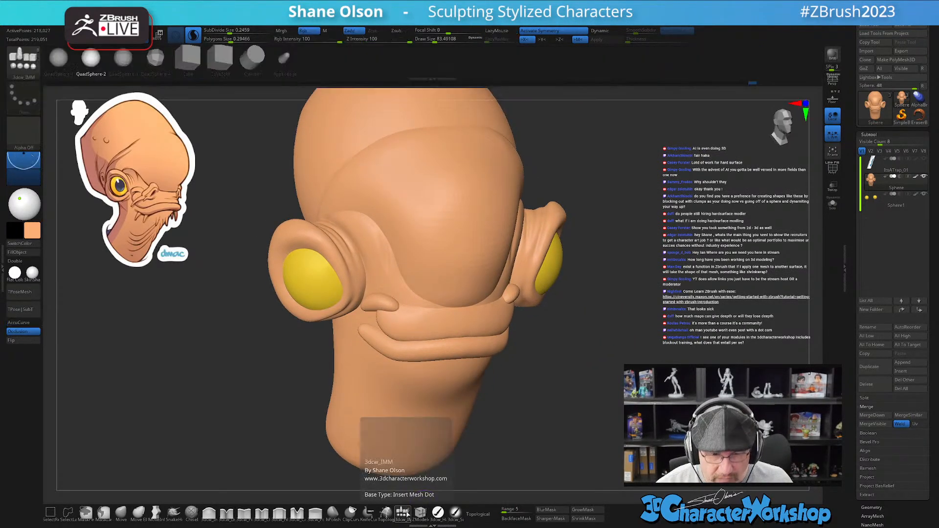
left_click_drag(587, 391, 553, 382)
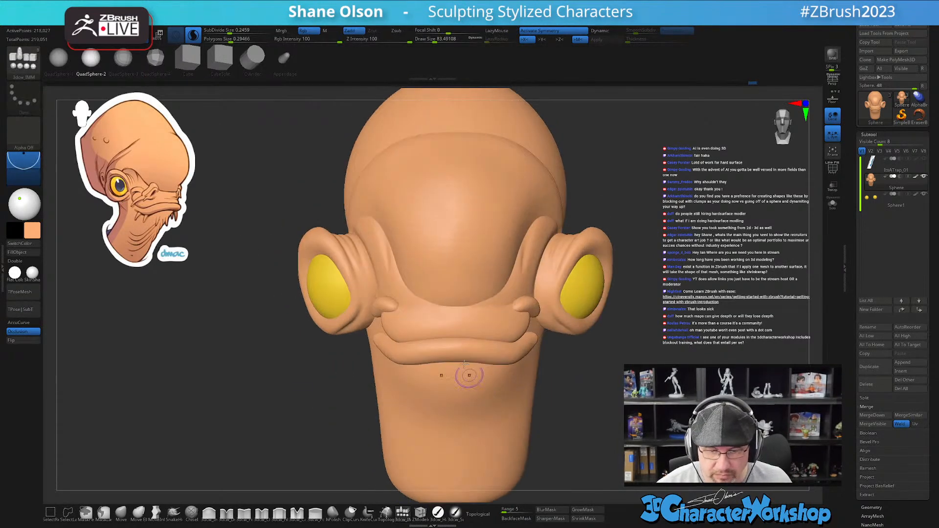
left_click_drag(422, 303, 433, 328)
key("w")
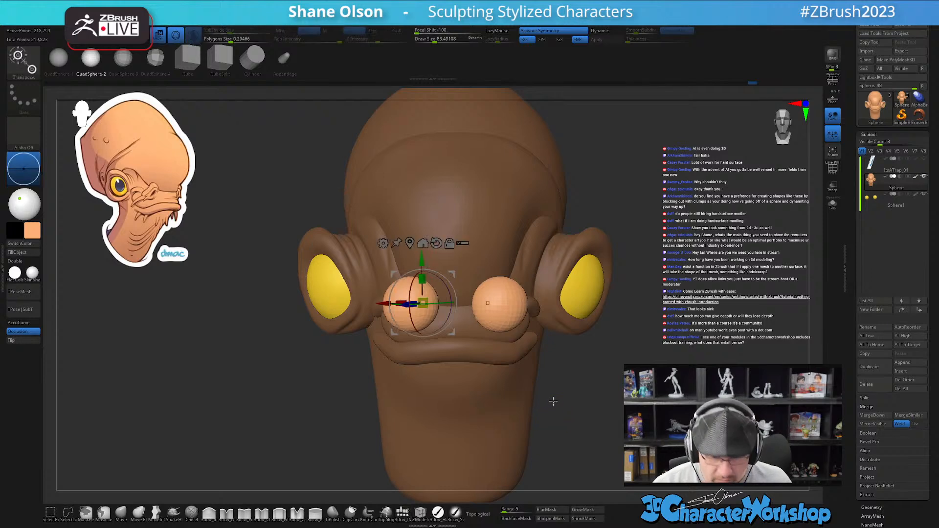
- Narrow the inserted spheres into egg shapes, place them over the upper lip and tilt their tops inward
left_click_drag(557, 416, 411, 284)
left_click_drag(304, 322, 409, 295)
left_click_drag(546, 359, 522, 374)
left_click_drag(571, 345, 570, 353, "alt")
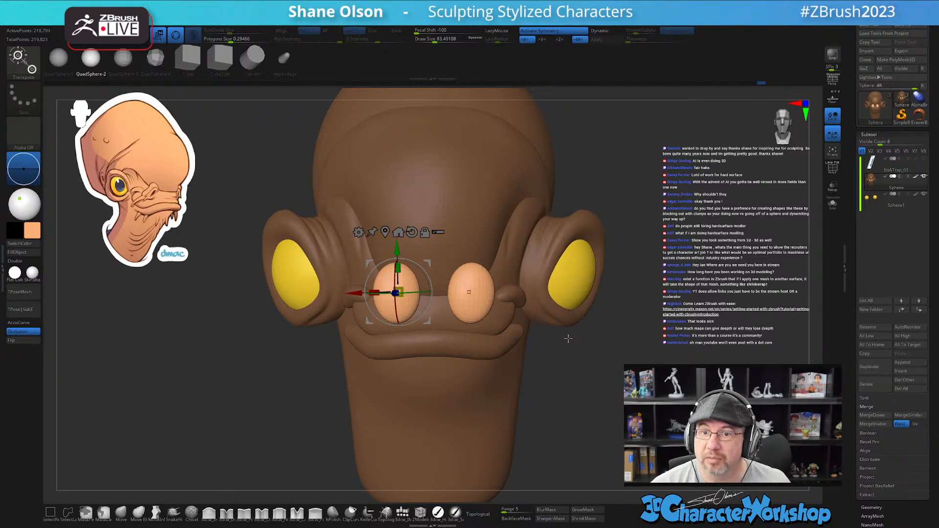
left_click_drag(422, 270, 384, 277)
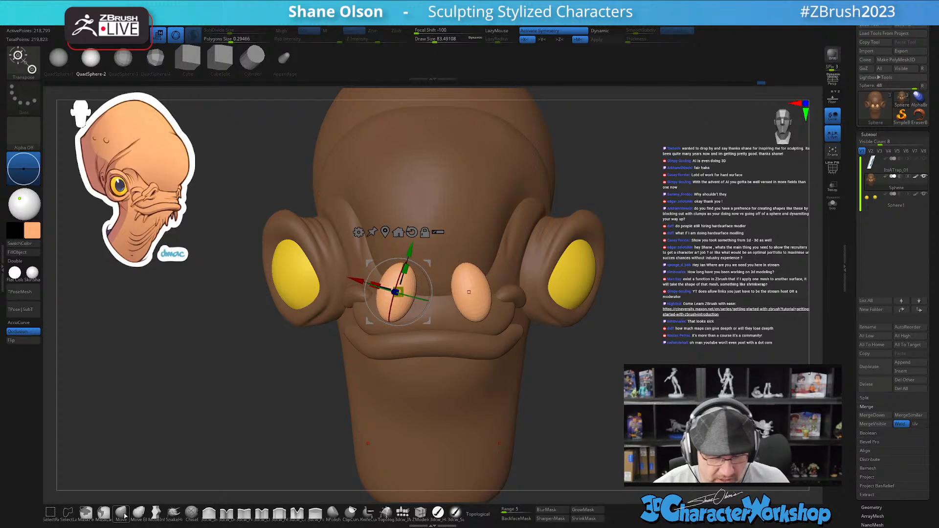
- Reshape the nostril forms with the Move brush, enlarging the draw size to about 228
left_click(126, 516)
key("s")
left_click_drag(408, 274, 412, 273)
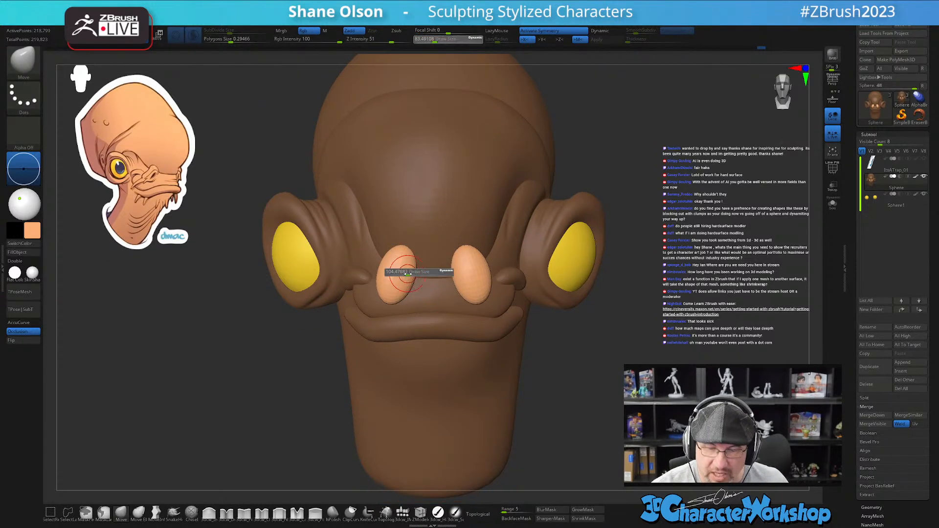
mouse_move(414, 242)
right_mouse_down("ctrl")
mouse_move(416, 255)
mouse_move(422, 246)
mouse_move(396, 274)
right_mouse_up("ctrl")
key("s")
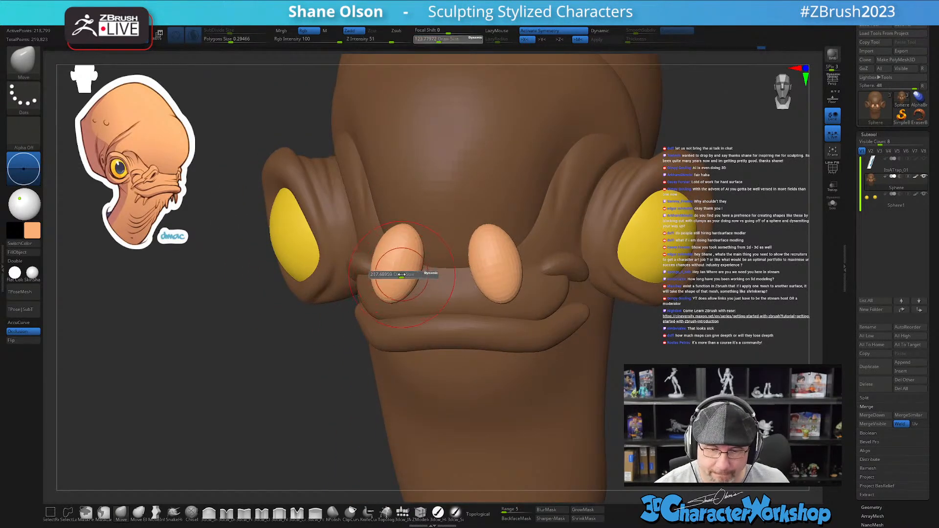
left_click_drag(401, 274, 404, 274)
mouse_move(404, 274)
right_mouse_down()
mouse_move(416, 237)
mouse_move(414, 277)
right_mouse_up()
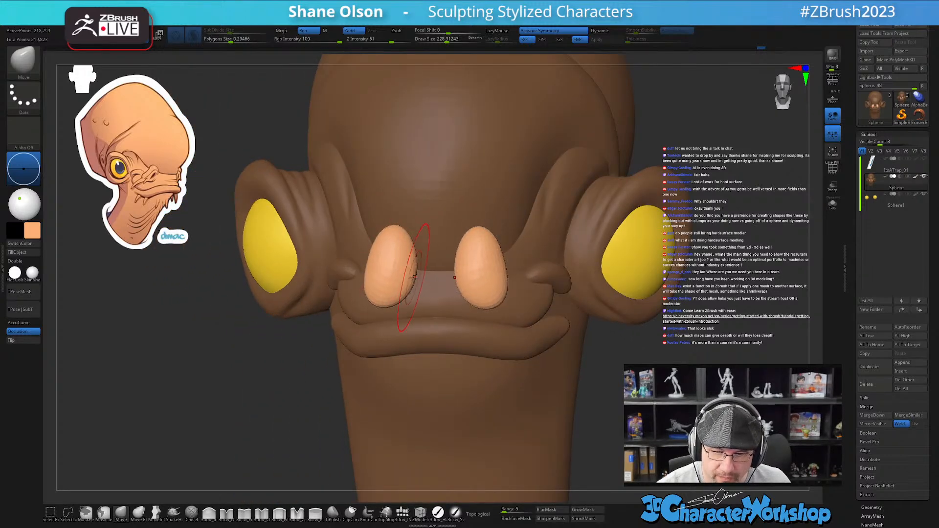
mouse_move(412, 278)
right_mouse_down()
mouse_move(393, 282)
mouse_move(436, 274)
mouse_move(417, 307)
mouse_move(410, 290)
mouse_move(476, 258)
mouse_move(473, 287)
mouse_move(451, 238)
right_mouse_up()
- Refine the nostril forms' profile from three-quarter angles with the Move brush at a draw size of about 163
key("w")
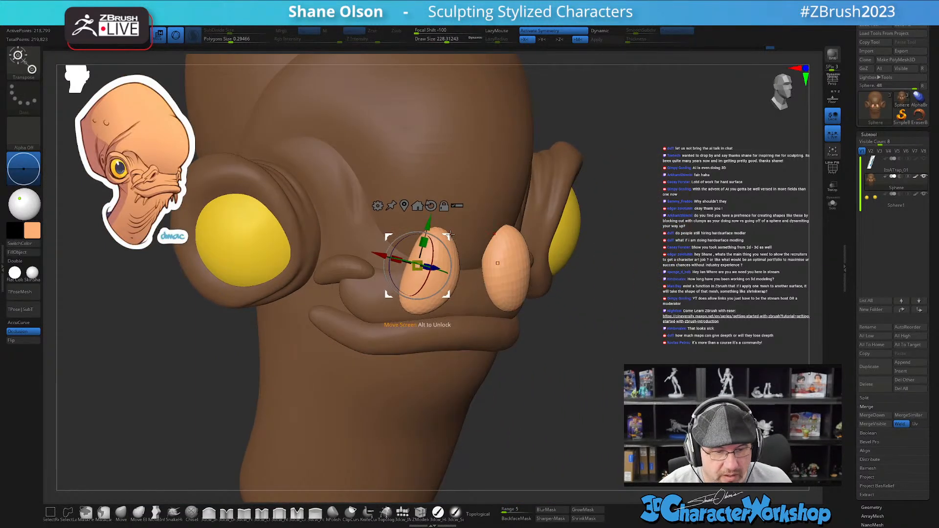
mouse_move(451, 233)
right_mouse_down()
mouse_move(526, 371)
mouse_move(499, 379)
mouse_move(465, 272)
mouse_move(421, 270)
right_mouse_up()
key("q")
key("s")
left_click_drag(459, 267, 453, 267)
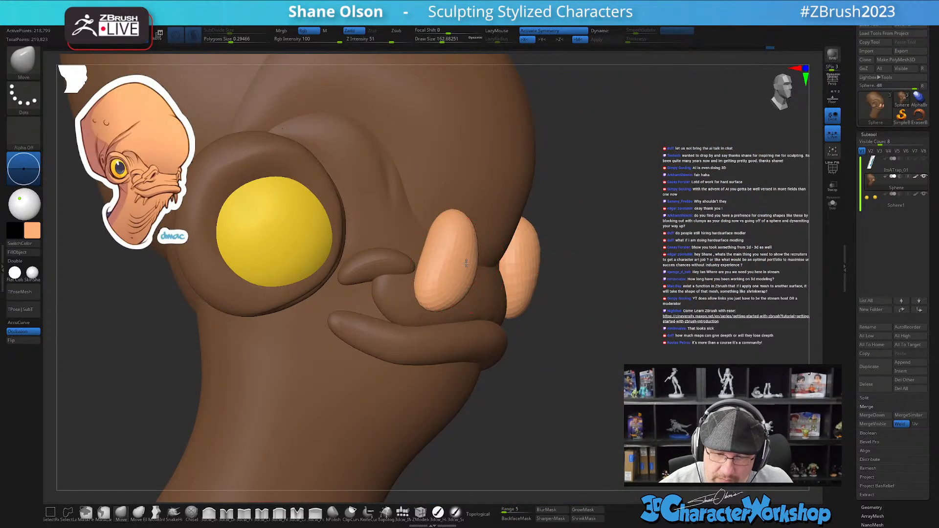
mouse_move(475, 286)
right_mouse_down()
mouse_move(474, 253)
mouse_move(460, 270)
right_mouse_up()
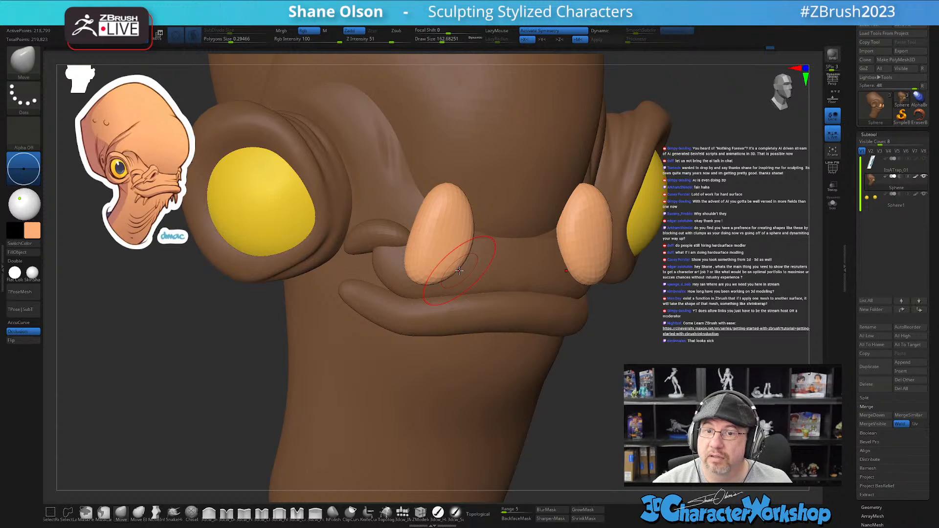
mouse_move(440, 226)
right_mouse_down()
mouse_move(431, 223)
mouse_move(440, 228)
right_mouse_up()
mouse_move(445, 226)
right_mouse_down()
mouse_move(410, 224)
mouse_move(445, 226)
mouse_move(451, 213)
right_mouse_up()
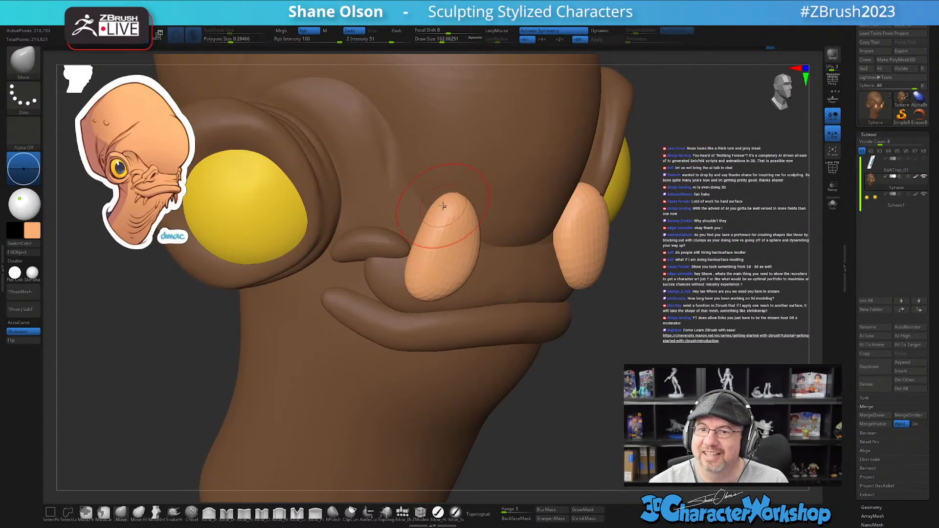
- Fill out the lower part of the nostril forms with the Move brush at a draw size of about 207
right_click_drag(476, 241, 447, 322)
key("s")
left_click_drag(430, 275, 440, 273)
right_click_drag(443, 280, 477, 300)
key("s")
left_click_drag(471, 317, 477, 315)
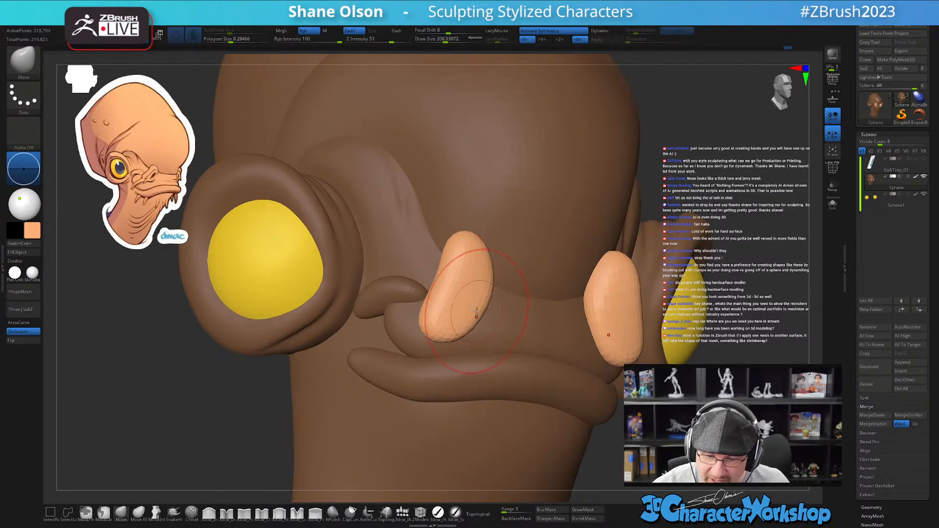
right_click_drag(477, 309, 483, 320)
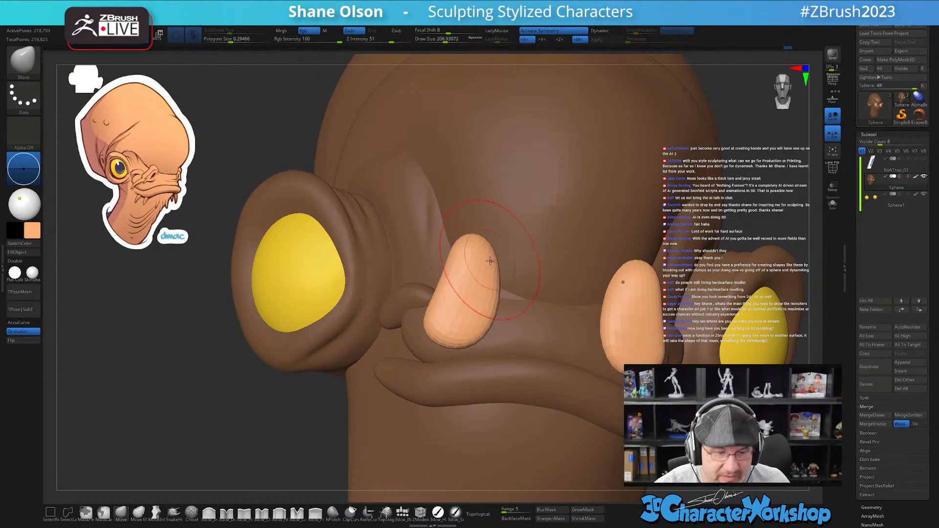
- Adjust the upper ends and outer edges of the nostril forms with the Move brush at a draw size of about 101
mouse_move(490, 259)
right_mouse_down()
mouse_move(484, 237)
mouse_move(480, 254)
right_mouse_up()
key("s")
left_click_drag(479, 257, 469, 256)
mouse_move(487, 224)
right_mouse_down()
mouse_move(497, 230)
mouse_move(479, 211)
mouse_move(475, 221)
mouse_move(482, 212)
mouse_move(490, 221)
right_mouse_up()
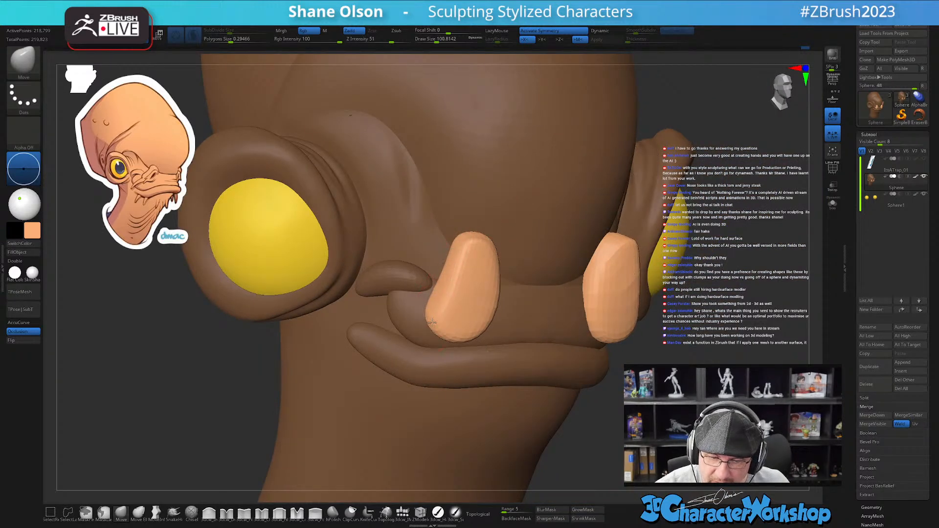
mouse_move(443, 336)
right_mouse_down()
mouse_move(484, 325)
mouse_move(500, 289)
mouse_move(474, 266)
mouse_move(446, 285)
mouse_move(433, 275)
mouse_move(445, 283)
mouse_move(465, 254)
mouse_move(460, 227)
mouse_move(451, 236)
right_mouse_up()
left_click_drag(430, 292, 440, 306)
right_click_drag(572, 361, 547, 373)
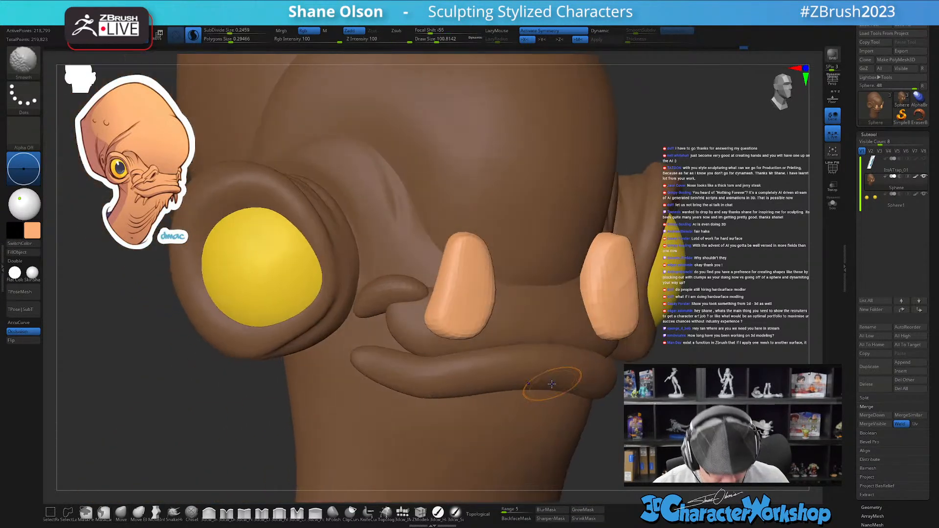
- Smooth the nostril forms with Sculptris Pro active to give them a denser, even mesh, checking it in wireframe
key("shift+f")
mouse_move(448, 251)
left_mouse_down()
mouse_move(462, 332)
mouse_move(457, 274)
mouse_move(470, 311)
left_mouse_up()
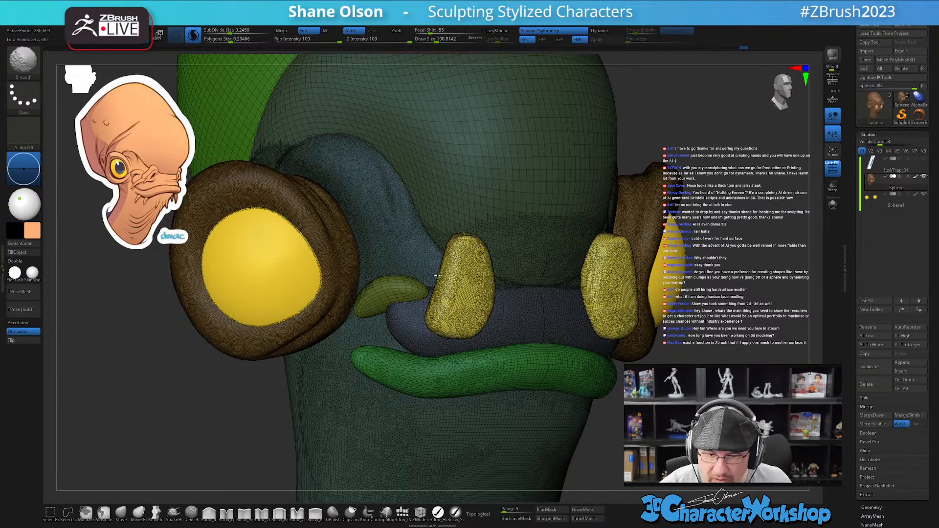
key("shift+f")
right_click_drag(448, 245, 498, 263)
left_click_drag(498, 262, 486, 342)
left_click_drag(499, 251, 498, 288, "shift")
mouse_move(494, 299)
right_mouse_down()
mouse_move(535, 300)
mouse_move(513, 286)
right_mouse_up()
right_click_drag(487, 243, 455, 281)
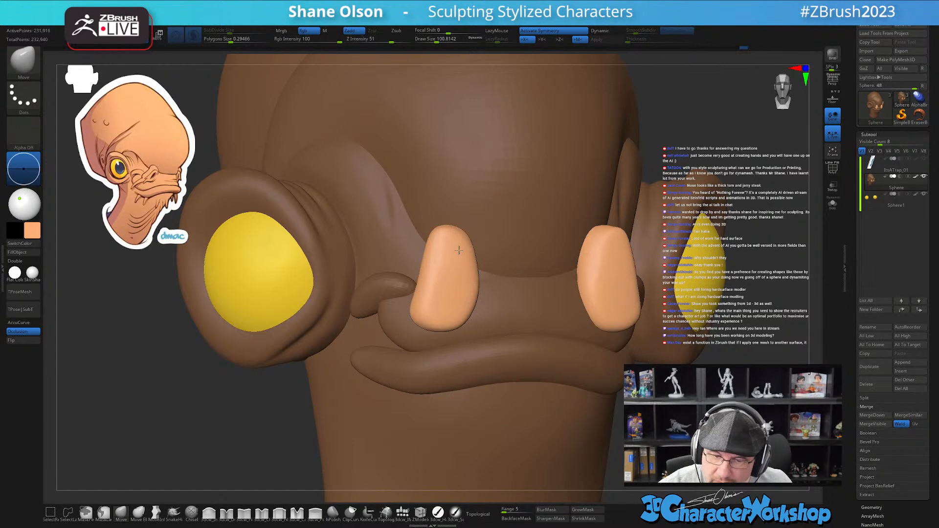
- Curve the nostril forms into bean shapes with the Move brush at a draw size of about 116
right_click_drag(465, 272, 455, 276)
key("s")
left_click_drag(451, 278, 455, 278)
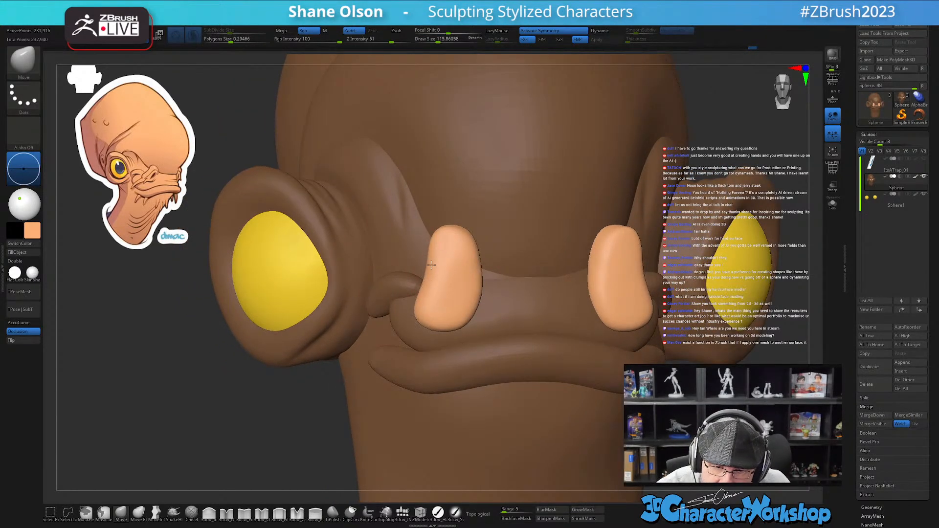
- Adjust the depth and curvature of the bean-shaped nostrils from the side and front with the Move brush at about 182
right_click_drag(473, 307, 486, 302)
key("s")
left_click_drag(486, 302, 491, 301)
mouse_move(489, 294)
right_mouse_down()
mouse_move(471, 277)
mouse_move(484, 271)
mouse_move(499, 286)
right_mouse_up()
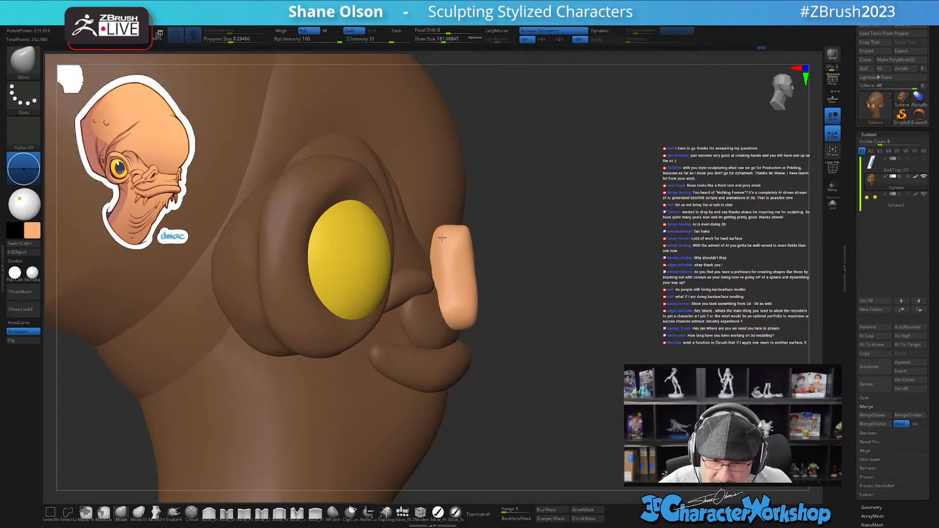
right_click_drag(503, 323, 472, 294)
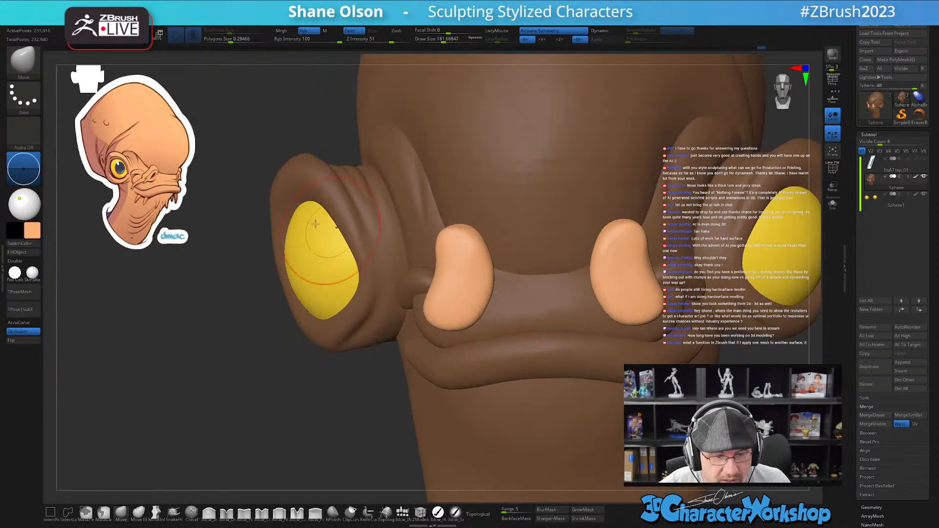
right_click_drag(521, 320, 487, 327)
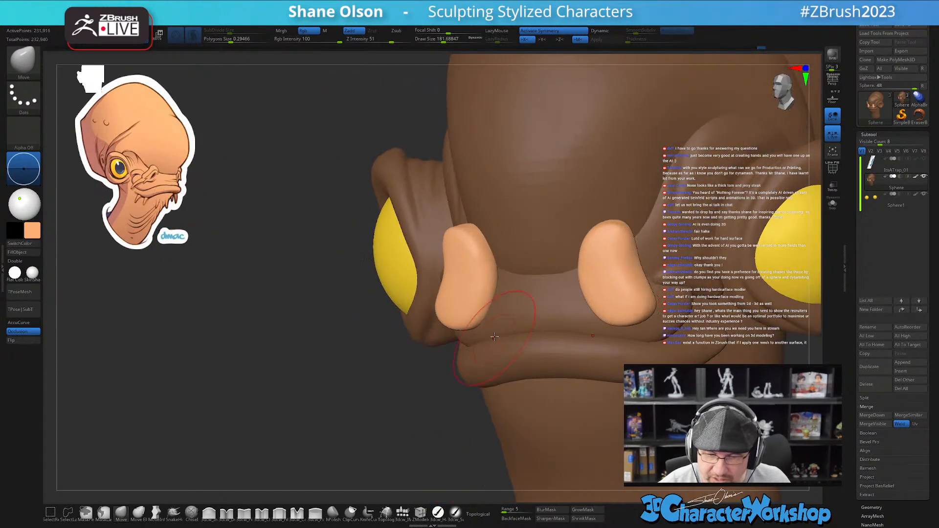
right_click_drag(490, 292, 472, 237)
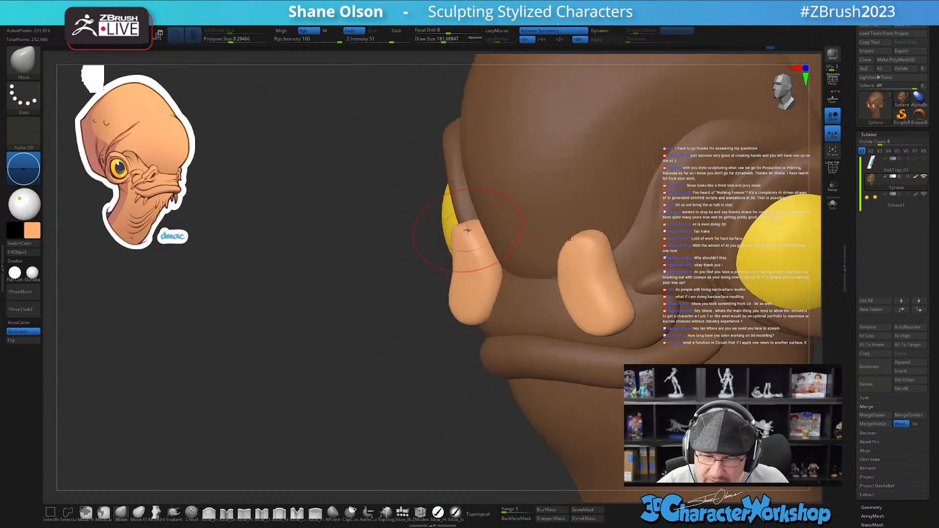
left_click_drag(479, 246, 482, 245)
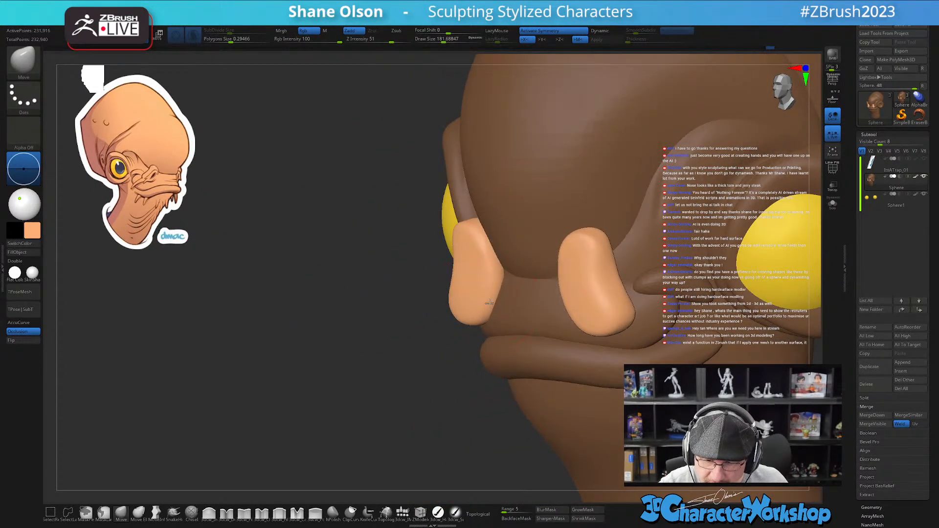
mouse_move(482, 312)
right_mouse_down()
mouse_move(508, 356)
mouse_move(512, 314)
mouse_move(499, 298)
right_mouse_up()
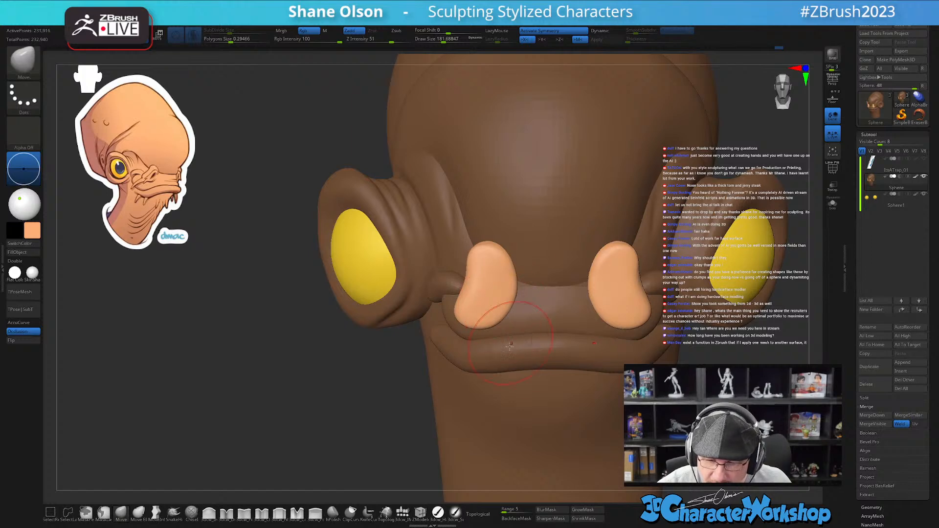
- Set MaskPen as the masking brush and reduce the draw size to about 23 for work on the nostril forms
mouse_move(513, 385)
right_mouse_down("ctrl")
mouse_move(513, 316)
mouse_move(471, 318)
right_mouse_up("ctrl")
key("s")
left_click_drag(477, 323, 457, 325)
left_click(102, 514)
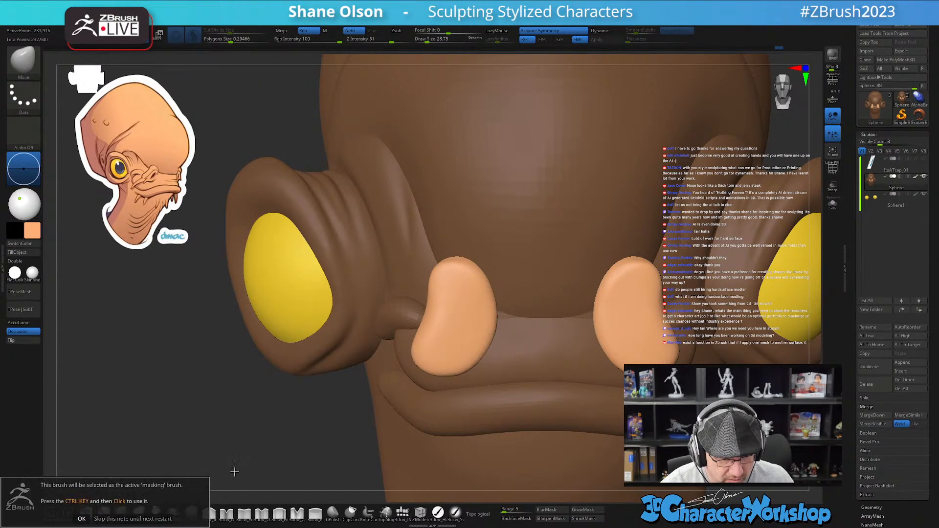
left_click(139, 516)
key("s")
left_click_drag(484, 362, 465, 360)
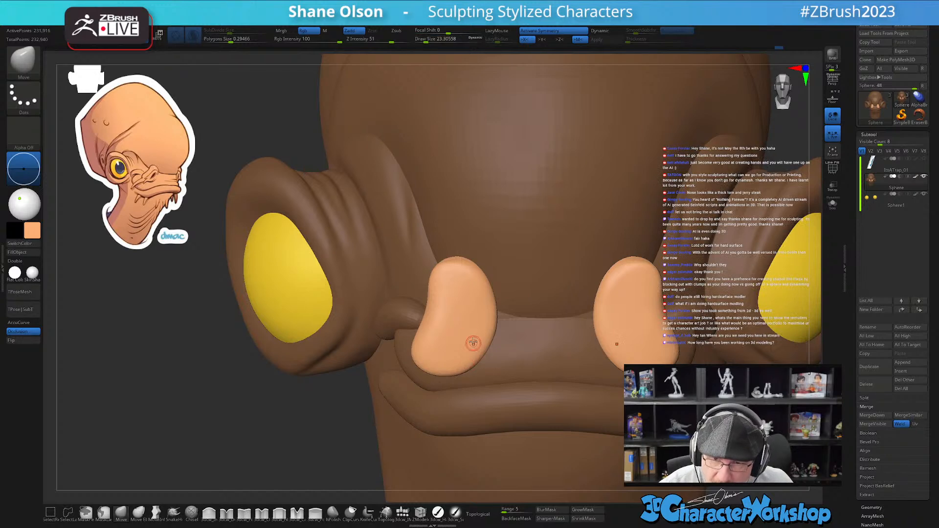
right_click_drag(465, 361, 449, 296)
mouse_move(453, 257)
right_mouse_down()
mouse_move(450, 280)
mouse_move(440, 246)
right_mouse_up()
- Mask a curved opening in the centre of each nostril form, tapering it at the lower end and trimming its edge
left_click(427, 323, "ctrl")
mouse_move(427, 323)
left_mouse_down("ctrl")
mouse_move(431, 291)
mouse_move(450, 269)
mouse_move(441, 289)
mouse_move(446, 279)
mouse_move(433, 276)
mouse_move(427, 329)
left_mouse_up("ctrl")
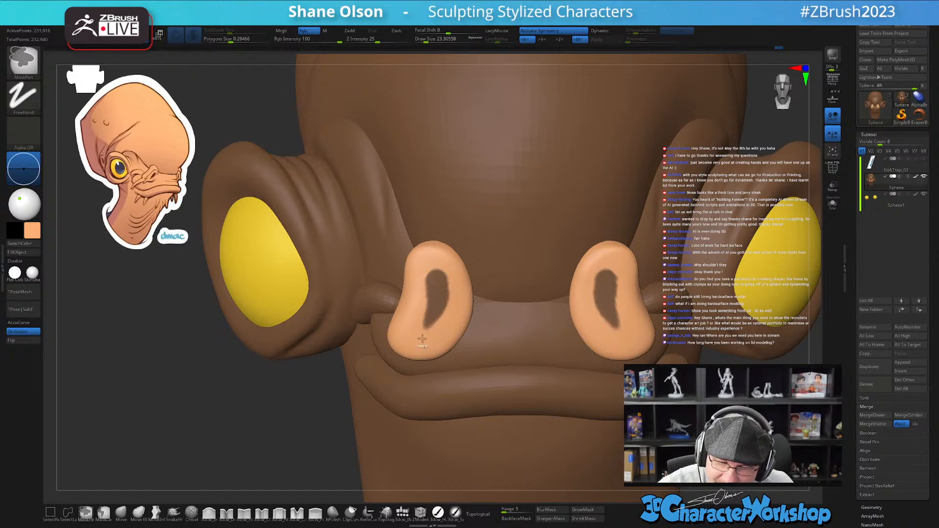
mouse_move(438, 287)
left_mouse_down("ctrl")
mouse_move(429, 317)
mouse_move(457, 277)
mouse_move(428, 328)
mouse_move(452, 315)
mouse_move(455, 301)
mouse_move(442, 338)
left_mouse_up("ctrl")
right_click_drag(447, 316, 424, 301)
left_click_drag(419, 320, 424, 286, "ctrl+alt")
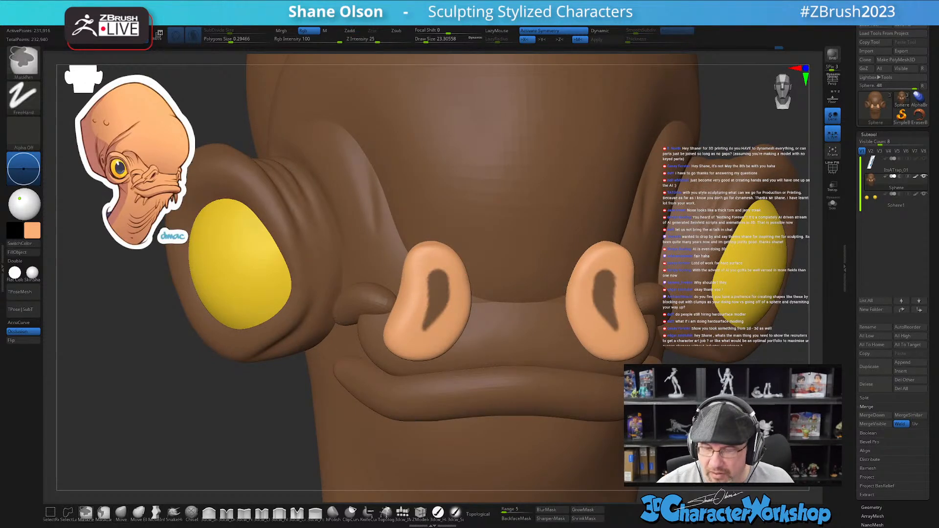
- Invert the mask so only the nostril openings stay editable, and switch to the Move brush with a draw size of about 56
key("ctrl+i")
right_click_drag(414, 376, 453, 307)
key("b")
key("Escape")
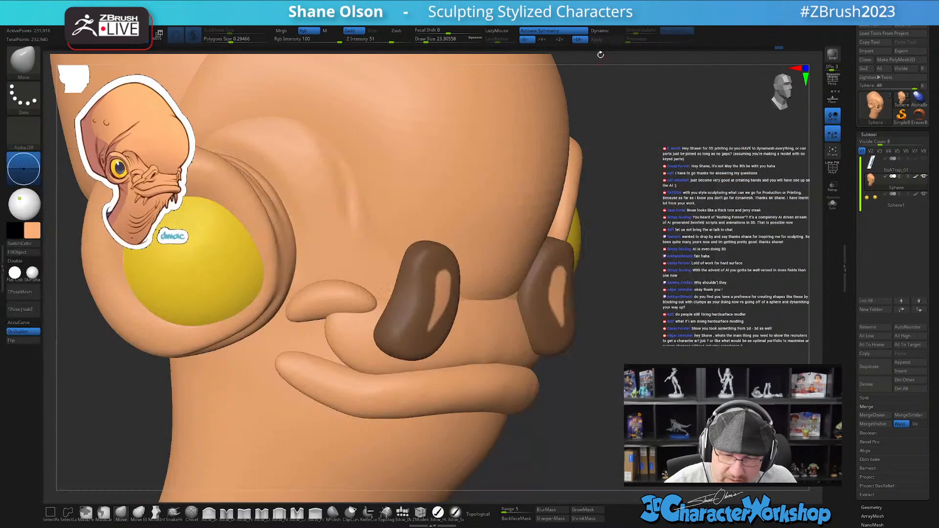
mouse_move(588, 289)
right_mouse_down("alt")
mouse_move(567, 274)
mouse_move(597, 270)
right_mouse_up("alt")
key("s")
left_click(603, 278)
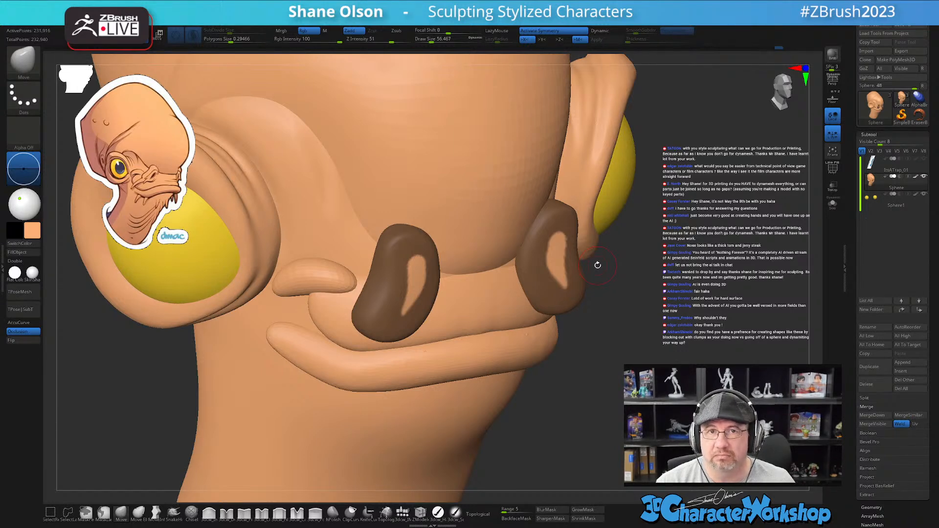
- Push the unmasked nostril openings inward from several angles with the Move brush at a draw size of about 83
right_click_drag(417, 279, 424, 305)
key("s")
mouse_move(417, 273)
left_mouse_down()
mouse_move(413, 283)
mouse_move(419, 270)
left_mouse_up()
right_click_drag(419, 270, 403, 261)
left_click_drag(404, 260, 406, 288)
mouse_move(411, 273)
right_mouse_down()
mouse_move(416, 286)
mouse_move(409, 255)
mouse_move(431, 282)
mouse_move(684, 312)
mouse_move(574, 319)
mouse_move(639, 313)
right_mouse_up()
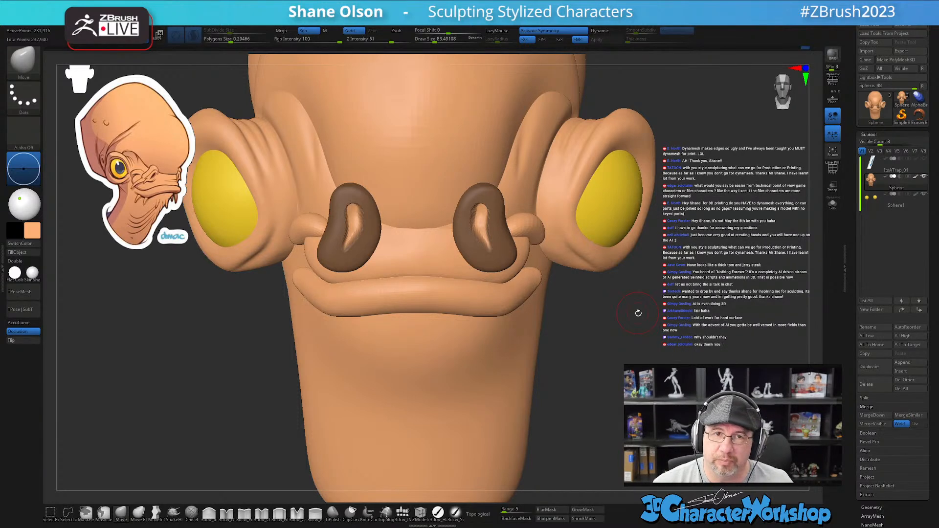
mouse_move(639, 314)
left_mouse_down()
mouse_move(489, 210)
mouse_move(486, 192)
left_mouse_up()
right_click_drag(474, 194, 507, 211)
left_click_drag(480, 209, 476, 215)
mouse_move(504, 223)
right_mouse_down()
mouse_move(472, 232)
mouse_move(475, 219)
mouse_move(490, 221)
mouse_move(494, 239)
mouse_move(514, 240)
right_mouse_up()
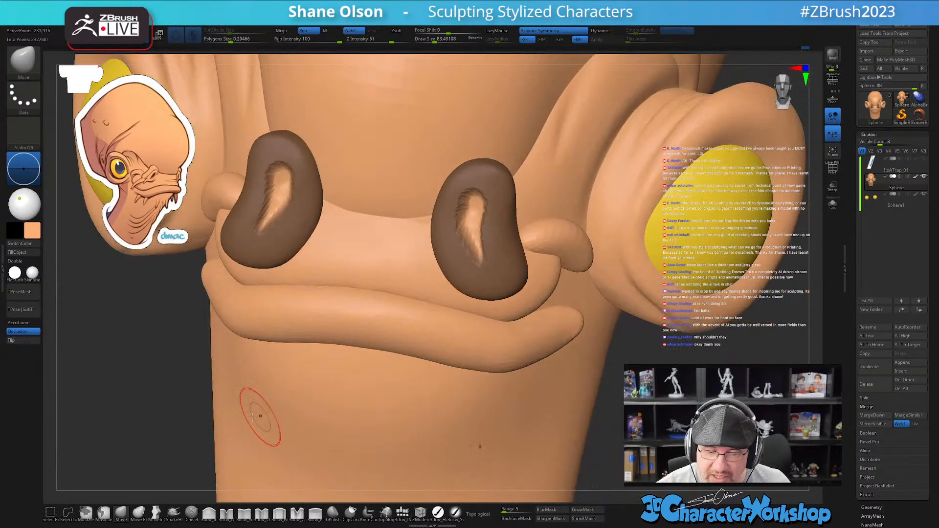
- Clear the mask and smooth the rough inner walls of the nostril openings
left_click_drag(671, 376, 679, 390, "ctrl")
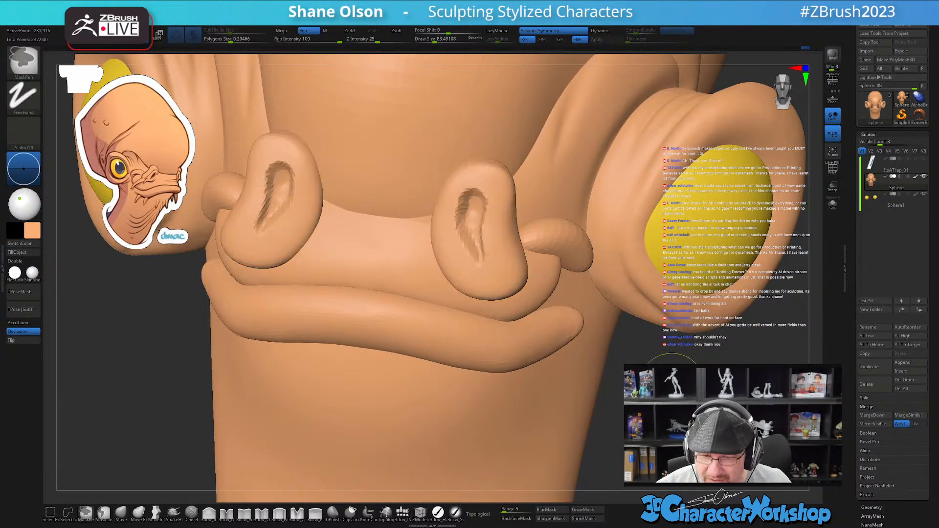
key("shift")
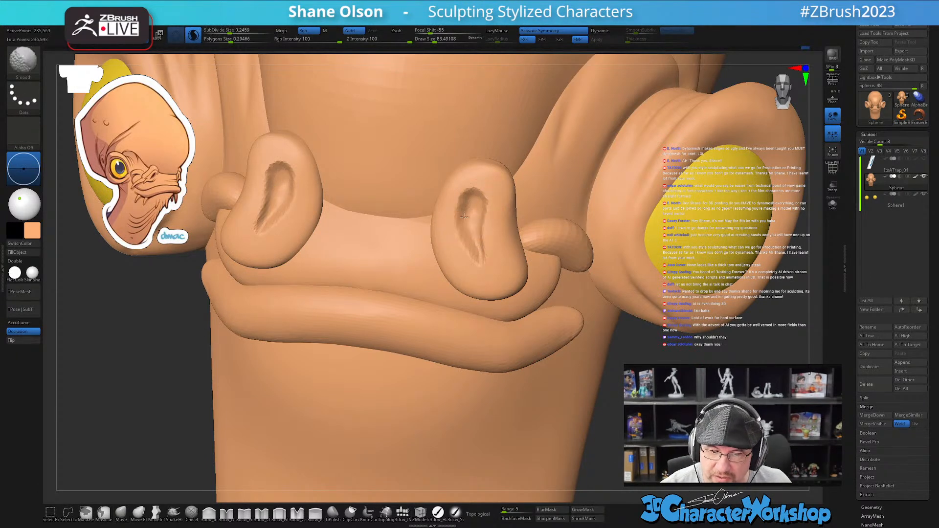
mouse_move(467, 217)
left_mouse_down("shift")
mouse_move(482, 259)
mouse_move(503, 225)
mouse_move(495, 213)
mouse_move(485, 226)
left_mouse_up("shift")
left_click_drag(604, 374, 658, 376)
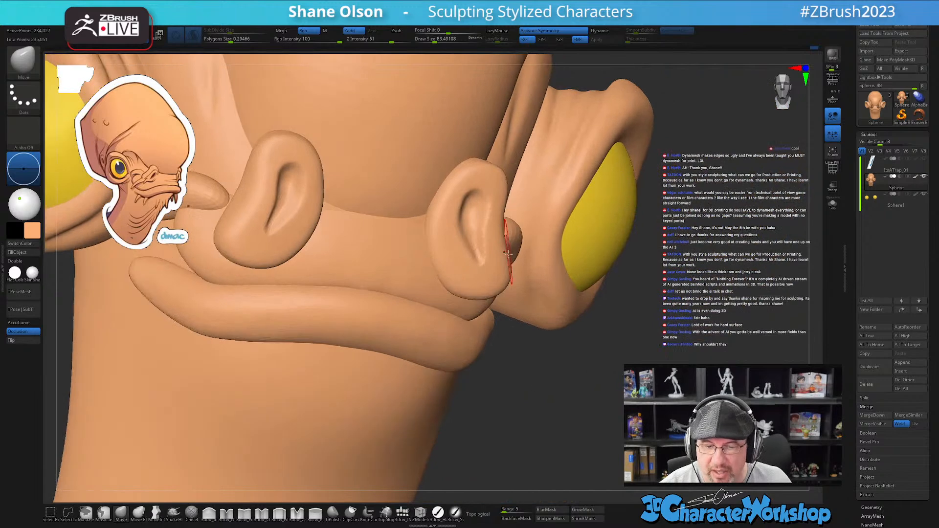
mouse_move(587, 374)
left_mouse_down()
mouse_move(601, 370)
mouse_move(582, 379)
left_mouse_up()
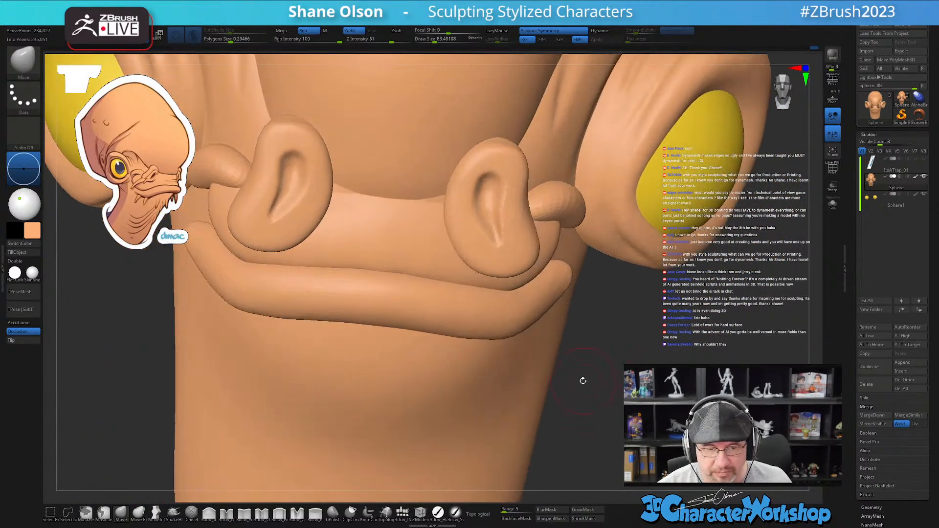
- Sharpen the upper and lower edges of the nostril openings with the Pinch brush at a draw size of about 54
left_click(244, 512)
right_click_drag(488, 202, 477, 234)
key("s")
left_click_drag(476, 234, 458, 221)
left_click_drag(462, 252, 481, 278)
right_click_drag(484, 257, 490, 228)
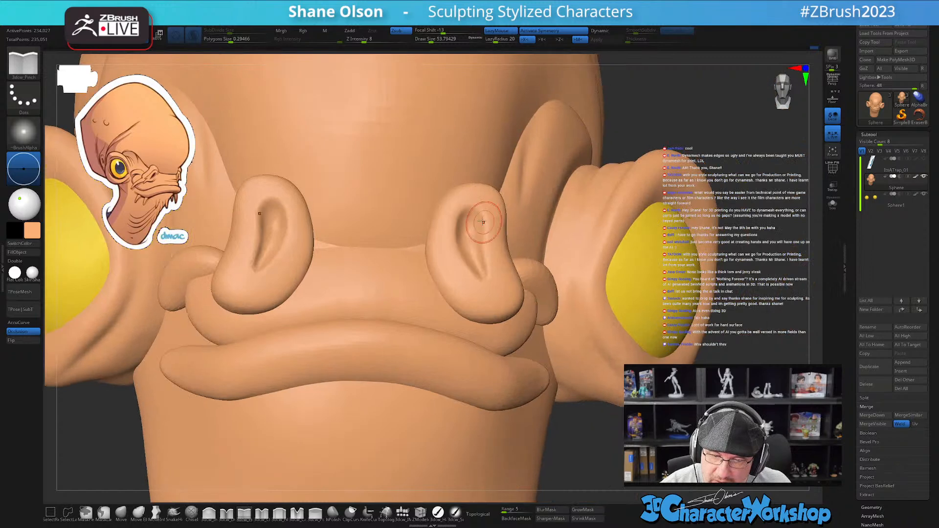
left_click_drag(458, 220, 479, 211)
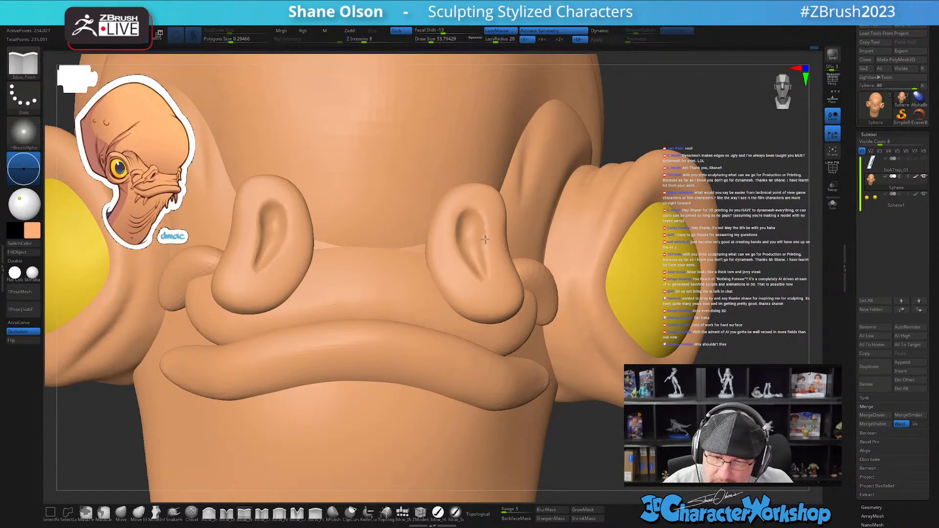
left_click_drag(485, 264, 491, 283)
- Refine the nostril rims from angled views with the Pinch brush, tightening the tapered lower ends and the upper curves
mouse_move(491, 250)
right_mouse_down()
mouse_move(485, 266)
mouse_move(463, 249)
right_mouse_up()
mouse_move(467, 211)
left_mouse_down()
mouse_move(461, 239)
mouse_move(485, 284)
left_mouse_up()
mouse_move(483, 261)
right_mouse_down()
mouse_move(508, 255)
mouse_move(492, 282)
right_mouse_up()
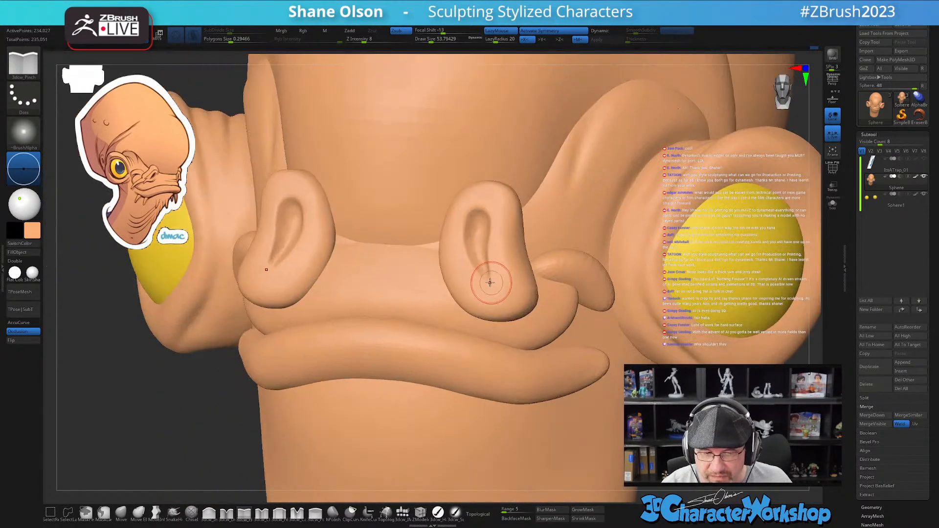
left_click_drag(476, 270, 503, 292)
mouse_move(499, 244)
right_mouse_down()
mouse_move(488, 260)
mouse_move(482, 247)
right_mouse_up()
mouse_move(465, 239)
left_mouse_down()
mouse_move(470, 211)
mouse_move(484, 206)
left_mouse_up()
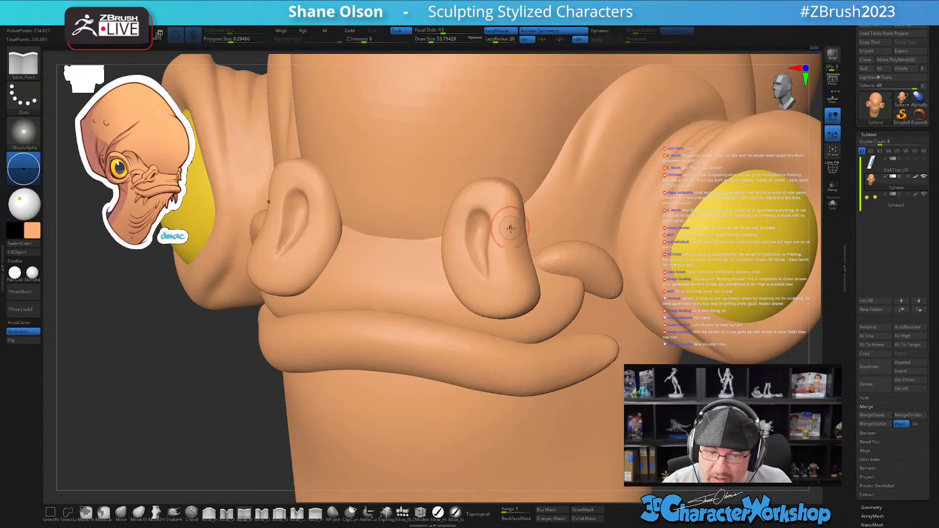
right_click_drag(514, 251, 528, 248)
left_click_drag(473, 210, 492, 219)
- Deepen the fold on the underside of the eye socket, on the side facing the mouth, with the Detail brush
right_click_drag(510, 277, 613, 380, "ctrl")
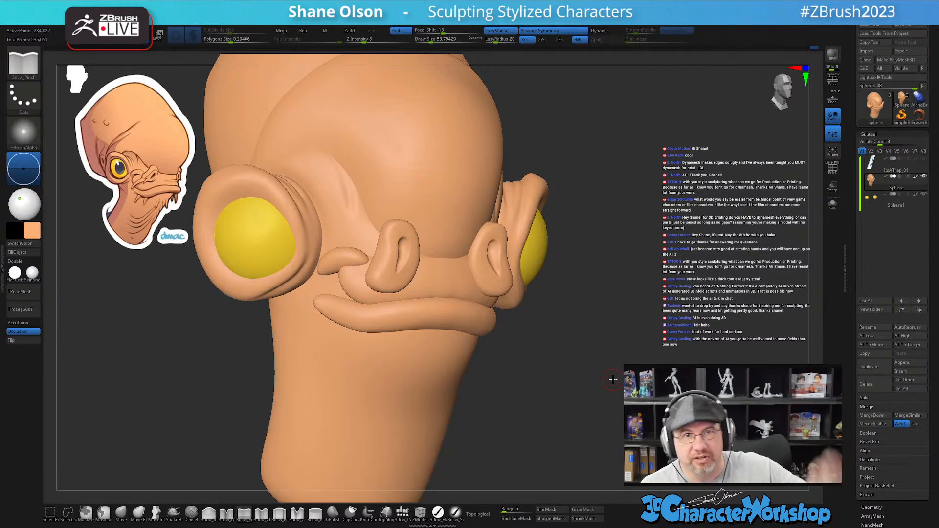
mouse_move(549, 351)
left_mouse_down()
mouse_move(542, 360)
mouse_move(565, 337)
mouse_move(558, 364)
left_mouse_up()
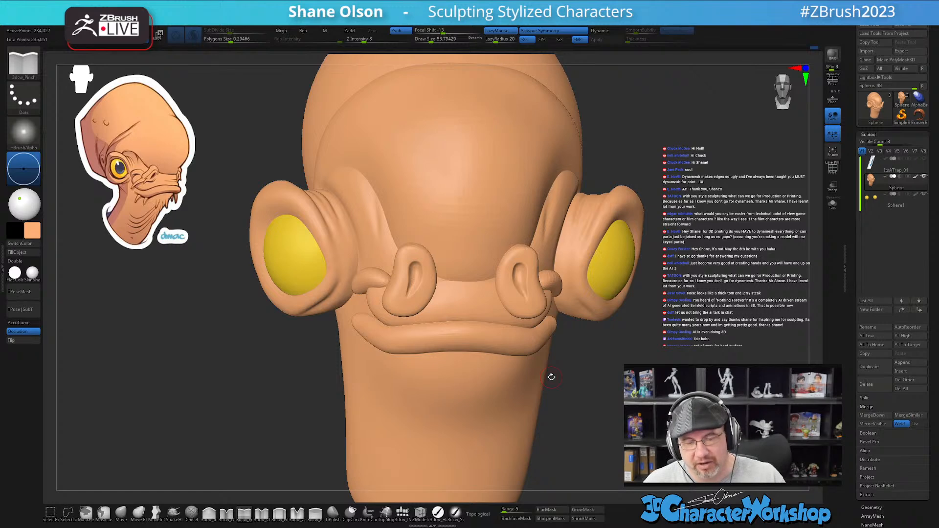
mouse_move(607, 366)
left_mouse_down()
mouse_move(601, 397)
mouse_move(578, 353)
mouse_move(566, 390)
mouse_move(574, 390)
mouse_move(550, 321)
mouse_move(544, 359)
mouse_move(562, 386)
mouse_move(592, 354)
left_mouse_up()
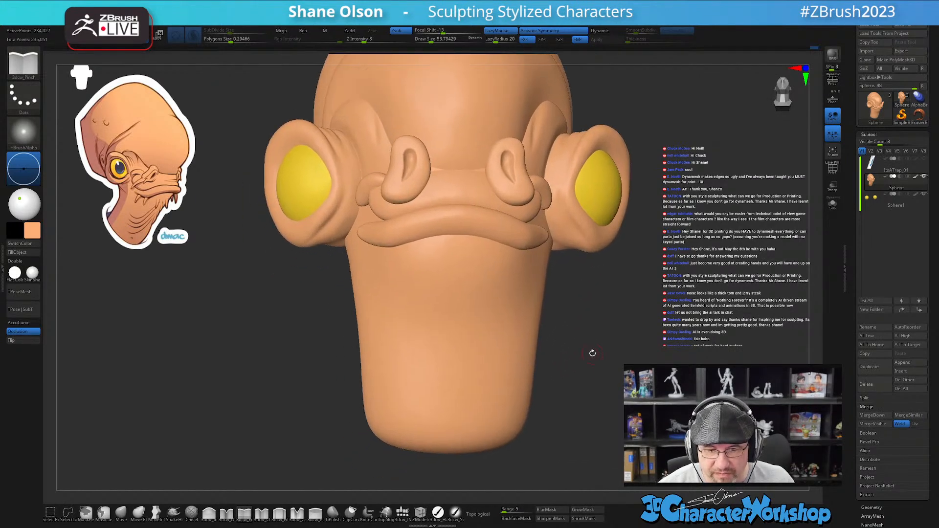
mouse_move(576, 317)
left_mouse_down()
mouse_move(381, 299)
mouse_move(369, 280)
left_mouse_up()
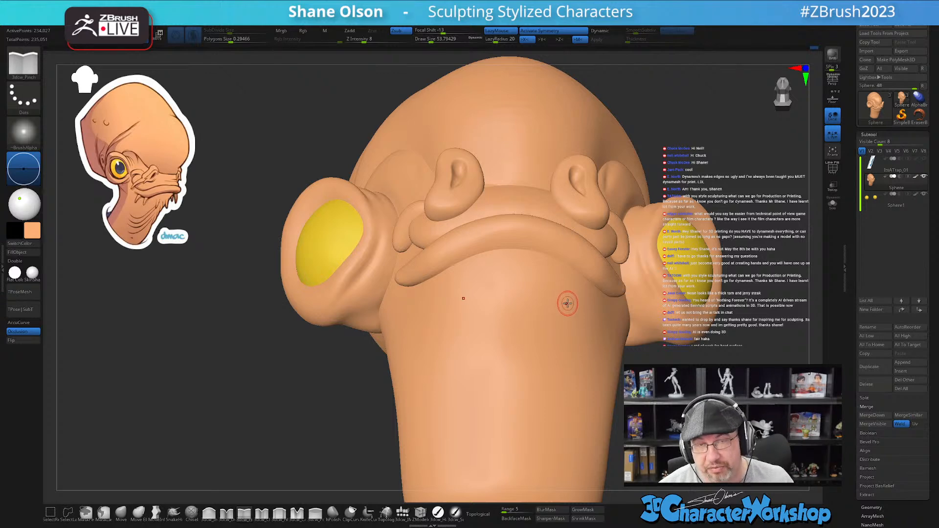
mouse_move(340, 374)
left_mouse_down()
mouse_move(343, 352)
mouse_move(443, 332)
mouse_move(442, 342)
left_mouse_up()
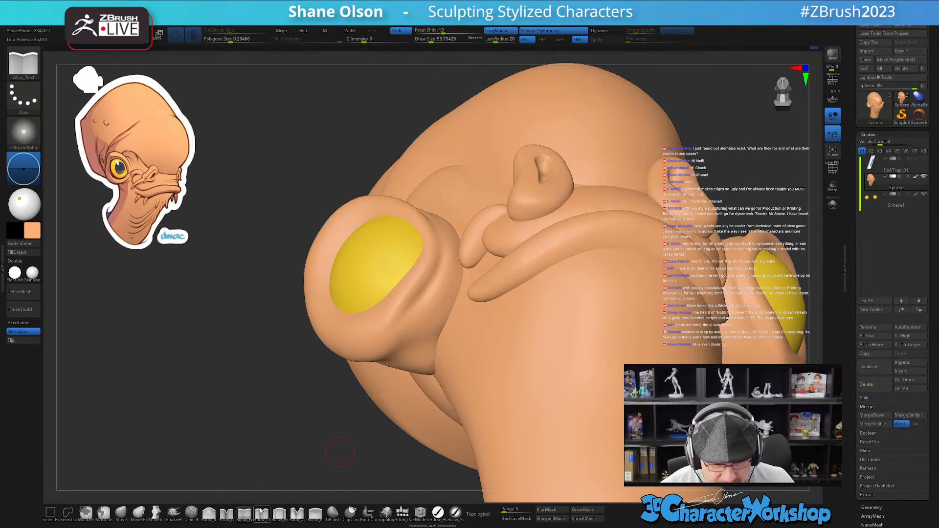
left_click(226, 512)
key("s")
left_click_drag(449, 250, 451, 249)
right_click_drag(450, 259, 445, 244)
left_click_drag(443, 240, 418, 299)
mouse_move(452, 297)
right_mouse_down()
mouse_move(460, 328)
mouse_move(451, 321)
right_mouse_up()
left_click_drag(458, 292, 451, 272)
- Adjust the shape of the fold beneath the eye socket with the Move brush at a draw size of about 119
key("ctrl")
mouse_move(503, 336)
right_mouse_down()
mouse_move(476, 360)
mouse_move(499, 361)
mouse_move(441, 379)
right_mouse_up()
left_click(122, 513)
key("s")
mouse_move(393, 273)
left_mouse_down()
mouse_move(412, 273)
mouse_move(400, 293)
left_mouse_up()
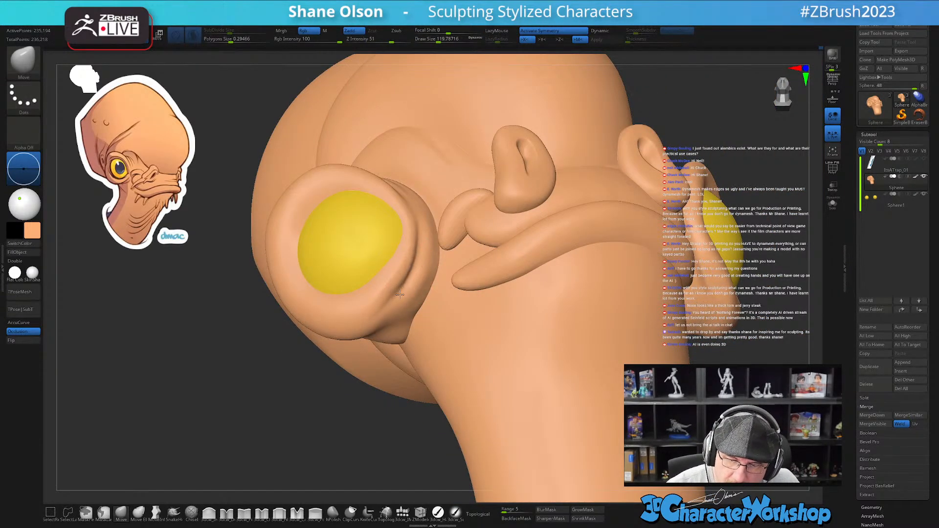
right_click_drag(450, 264, 553, 384)
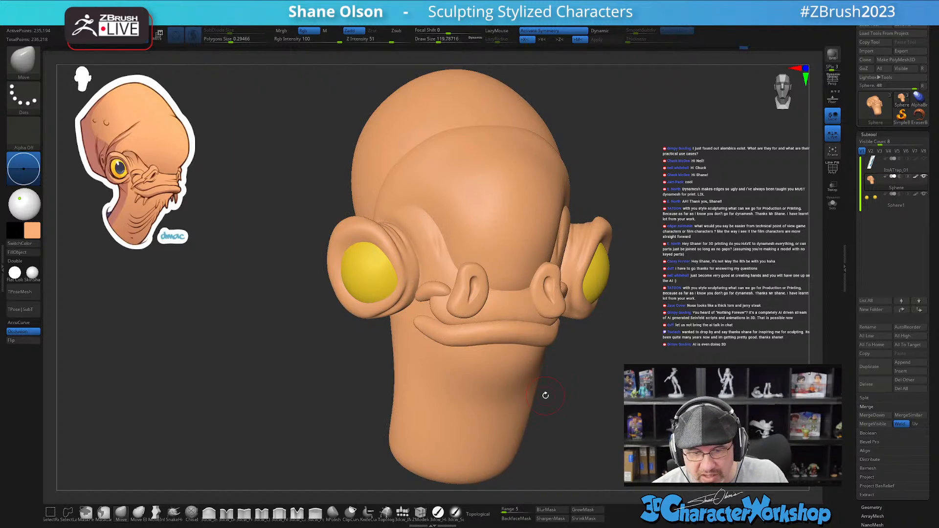
- Sculpt the brow side of the eyelid rim around the eyeball with the Detail brush at a draw size of about 74
mouse_move(379, 237)
right_mouse_down()
mouse_move(430, 243)
mouse_move(391, 255)
mouse_move(441, 291)
mouse_move(453, 342)
mouse_move(489, 317)
mouse_move(459, 308)
mouse_move(465, 270)
mouse_move(461, 296)
mouse_move(453, 287)
mouse_move(448, 304)
mouse_move(458, 324)
mouse_move(430, 276)
right_mouse_up()
mouse_move(419, 227)
right_mouse_down()
mouse_move(429, 252)
mouse_move(424, 238)
right_mouse_up()
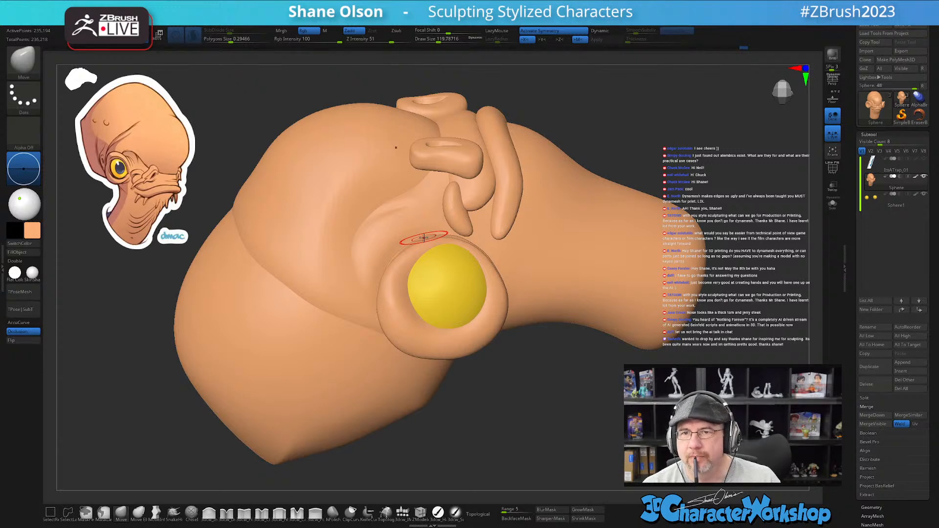
mouse_move(438, 278)
right_mouse_down()
mouse_move(443, 265)
mouse_move(413, 332)
right_mouse_up()
left_click(227, 512)
key("s")
mouse_move(447, 209)
left_mouse_down()
mouse_move(430, 200)
mouse_move(406, 233)
mouse_move(409, 286)
left_mouse_up()
left_click_drag(419, 302, 435, 310)
right_click_drag(477, 285, 496, 281)
mouse_move(499, 215)
right_mouse_down()
mouse_move(495, 225)
mouse_move(440, 188)
right_mouse_up()
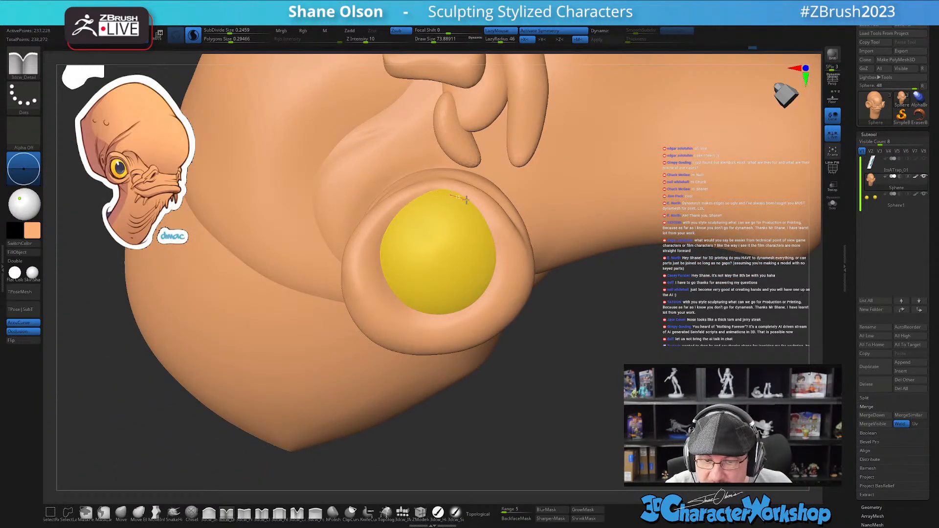
- Continue shaping the eyelid rim along its lower and rear sides with the Detail brush so it wraps the eyeball
mouse_move(474, 206)
left_mouse_down()
mouse_move(496, 247)
mouse_move(496, 276)
mouse_move(469, 306)
mouse_move(427, 314)
left_mouse_up()
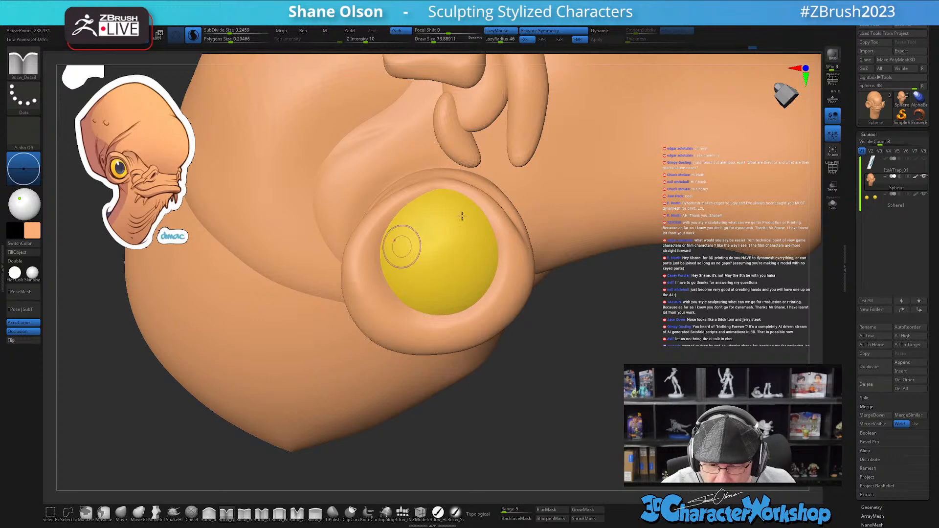
mouse_move(563, 313)
left_mouse_down()
mouse_move(498, 318)
mouse_move(489, 280)
left_mouse_up()
right_click_drag(473, 274, 435, 296)
mouse_move(387, 270)
left_mouse_down()
mouse_move(386, 303)
mouse_move(403, 327)
mouse_move(426, 336)
mouse_move(459, 326)
left_mouse_up()
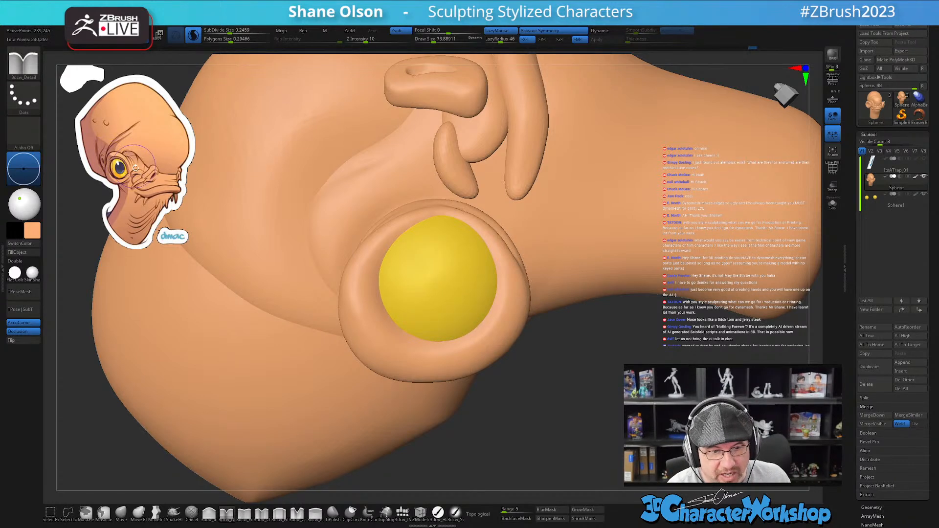
right_click_drag(502, 280, 462, 283)
mouse_move(507, 249)
left_mouse_down()
mouse_move(450, 251)
mouse_move(424, 265)
mouse_move(397, 309)
mouse_move(412, 348)
left_mouse_up()
right_click_drag(483, 268, 440, 287)
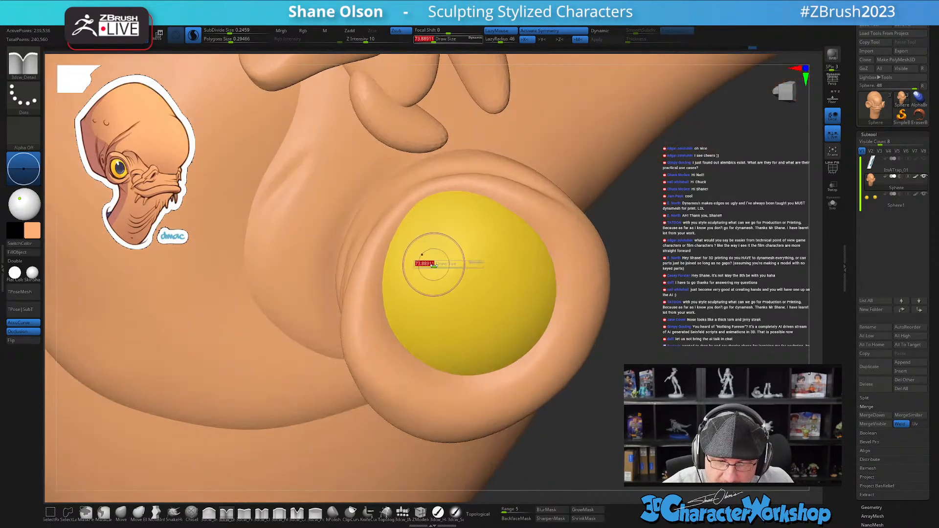
- Reduce the Detail brush draw size to about 29 for fine work beside the eyeball
key("shift+f")
key("shift+f")
right_click_drag(415, 247, 421, 211)
key("s")
left_click_drag(416, 223, 414, 223)
right_click_drag(401, 203, 395, 185, "alt")
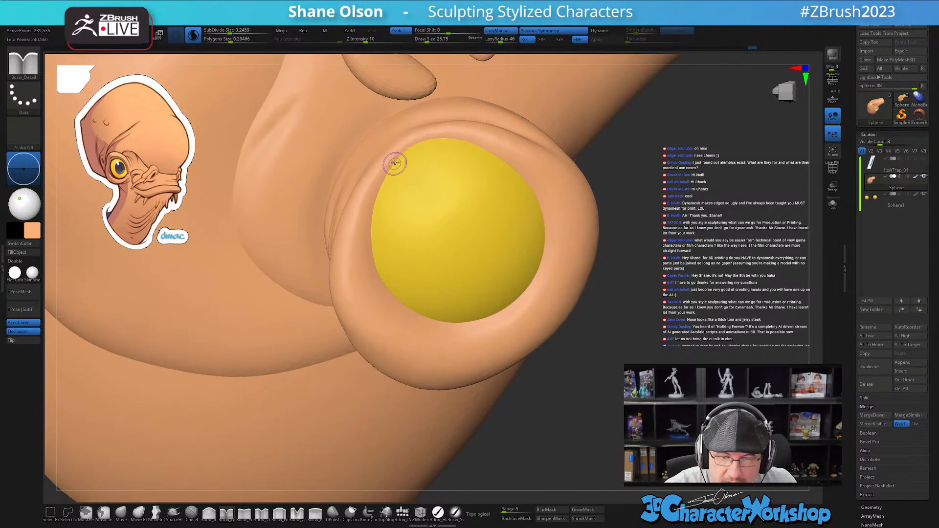
- Try to carve a thin crease along the brow side and rear of the eyelid rim
mouse_move(401, 146)
left_mouse_down()
mouse_move(370, 187)
mouse_move(362, 257)
left_mouse_up()
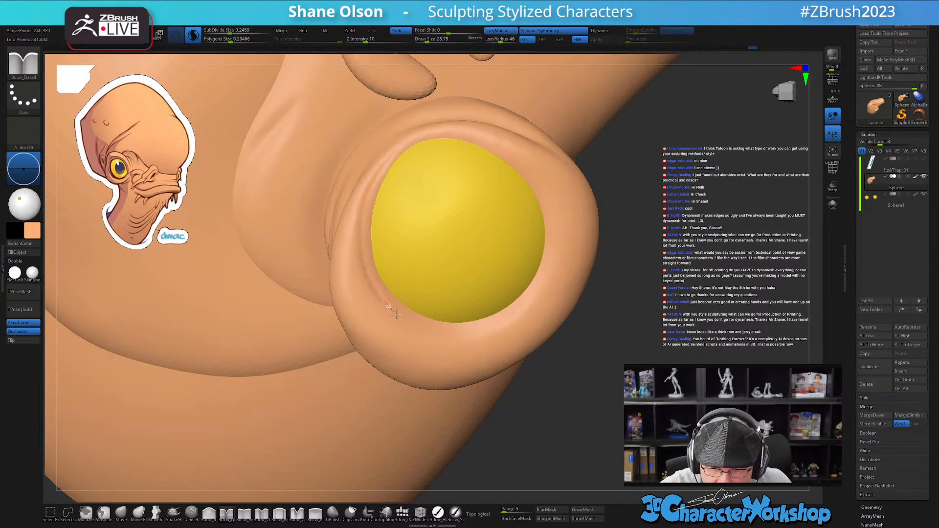
left_click_drag(438, 332, 489, 329)
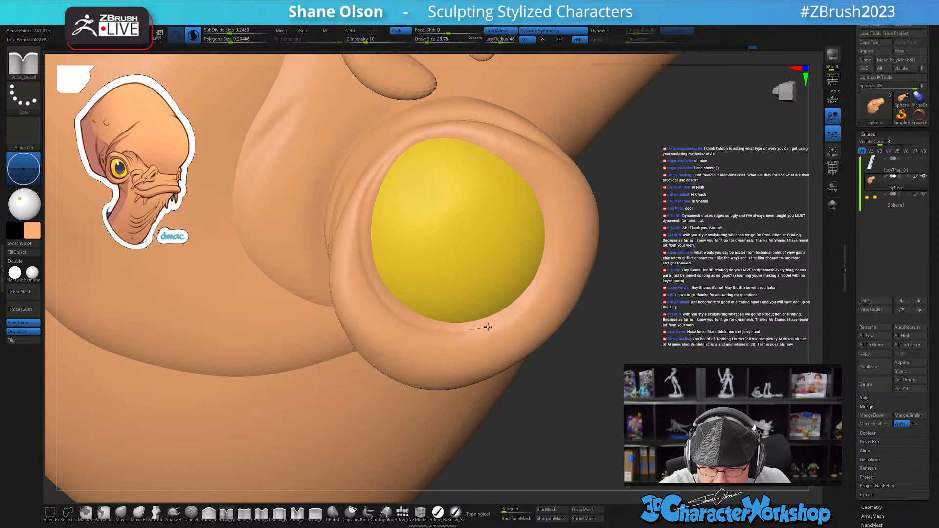
right_click_drag(429, 231, 446, 212, "alt")
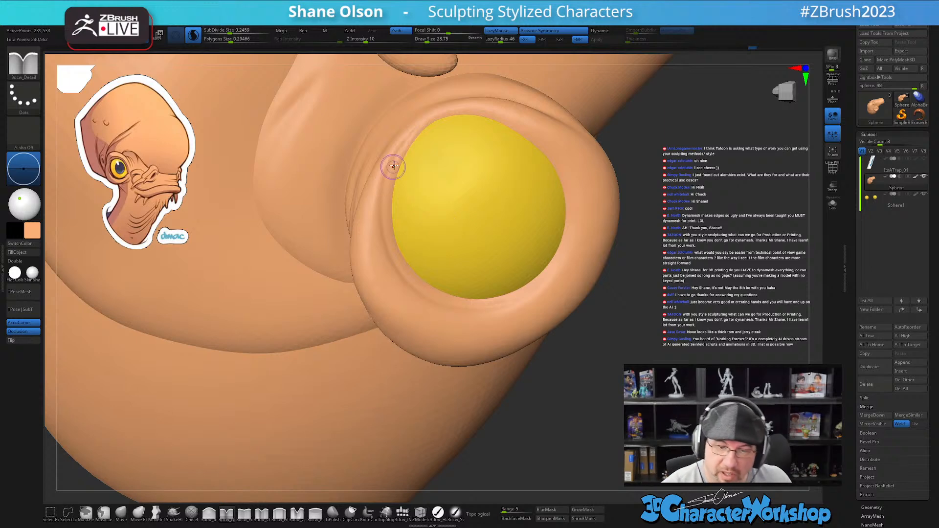
- Carve a thin eyelid crease around the eyeball, following the brow side, the rear and the lower side of the rim
mouse_move(387, 169)
left_mouse_down()
mouse_move(384, 244)
mouse_move(416, 291)
left_mouse_up()
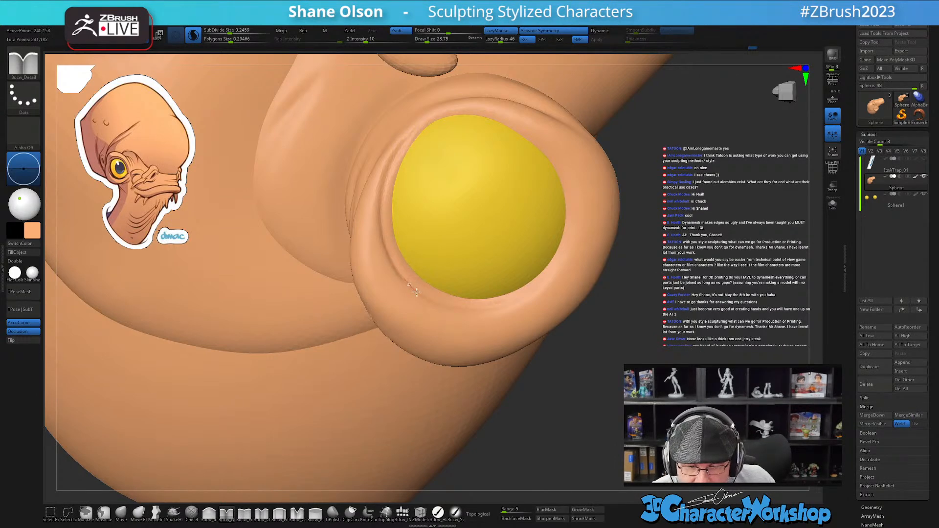
mouse_move(479, 308)
left_mouse_down()
mouse_move(512, 300)
mouse_move(535, 272)
left_mouse_up()
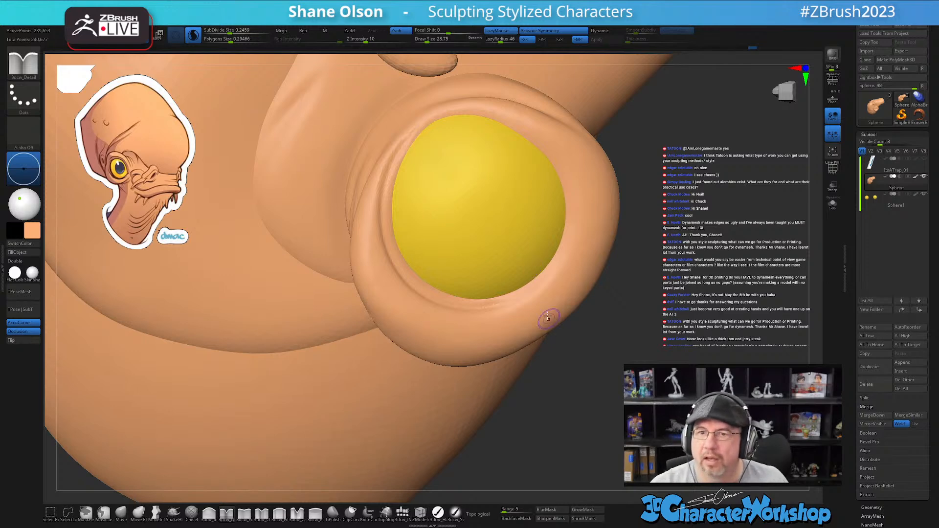
mouse_move(536, 293)
right_mouse_down()
mouse_move(499, 351)
mouse_move(505, 257)
mouse_move(537, 252)
mouse_move(468, 287)
mouse_move(434, 211)
mouse_move(428, 220)
mouse_move(434, 206)
mouse_move(399, 176)
right_mouse_up()
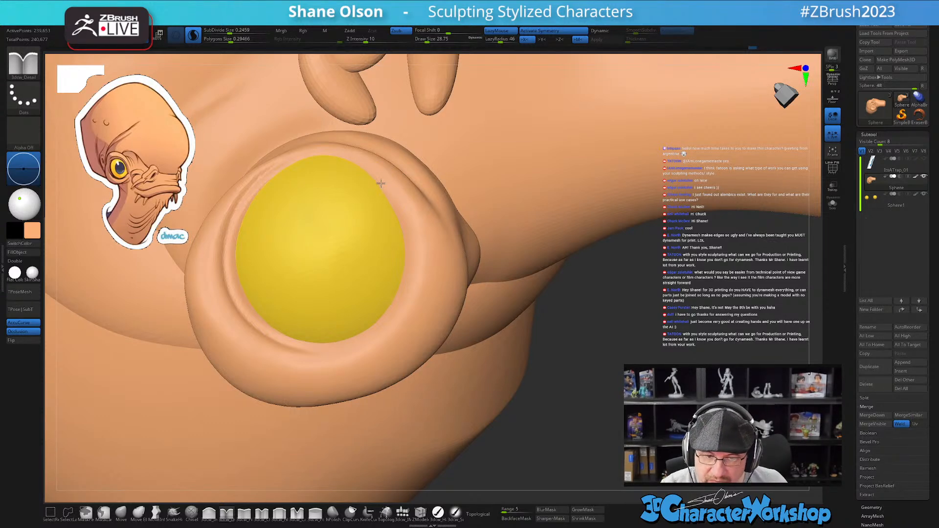
mouse_move(397, 208)
left_mouse_down()
mouse_move(412, 247)
mouse_move(410, 283)
mouse_move(368, 338)
left_mouse_up()
mouse_move(385, 185)
left_mouse_down()
mouse_move(413, 238)
mouse_move(410, 288)
left_mouse_up()
left_click_drag(617, 386, 600, 368, "alt")
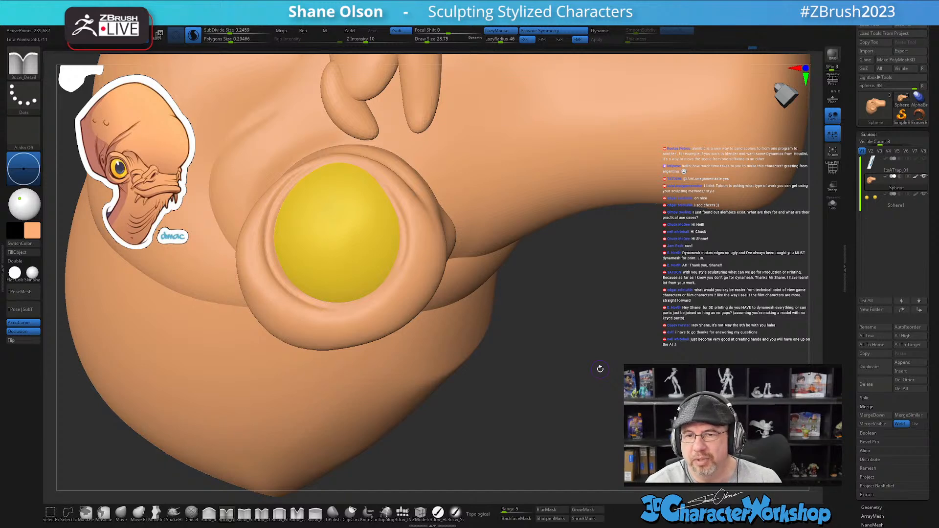
mouse_move(526, 359)
left_mouse_down()
mouse_move(537, 354)
mouse_move(526, 366)
mouse_move(538, 348)
mouse_move(533, 362)
mouse_move(562, 345)
mouse_move(549, 358)
mouse_move(555, 342)
left_mouse_up()
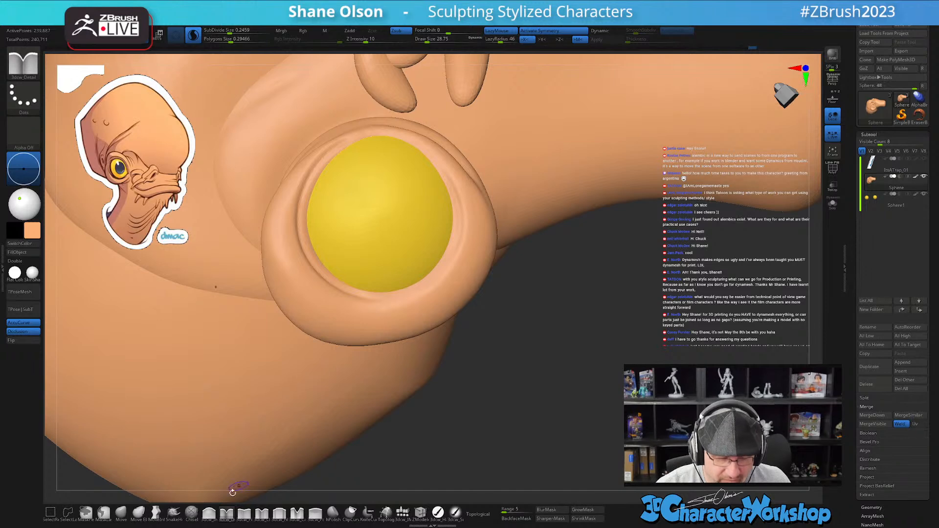
- Sharpen the eyelid crease around the eyeball with the 3dcw_Pinch brush at a draw size of about 39
left_click(244, 512)
right_click_drag(347, 201, 337, 214, "ctrl")
key("s")
left_click_drag(293, 177, 297, 177)
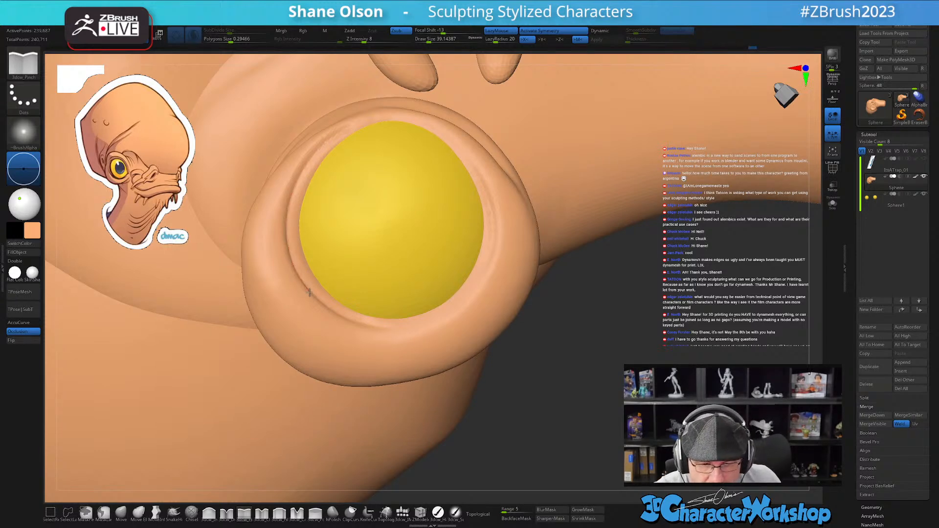
- Pinch the eyelid folds tighter on the nose-facing side and beneath the eyeball
left_click_drag(549, 356, 576, 353)
left_click_drag(608, 325, 569, 364)
mouse_move(405, 221)
right_mouse_down("alt")
mouse_move(387, 259)
mouse_move(379, 252)
right_mouse_up("alt")
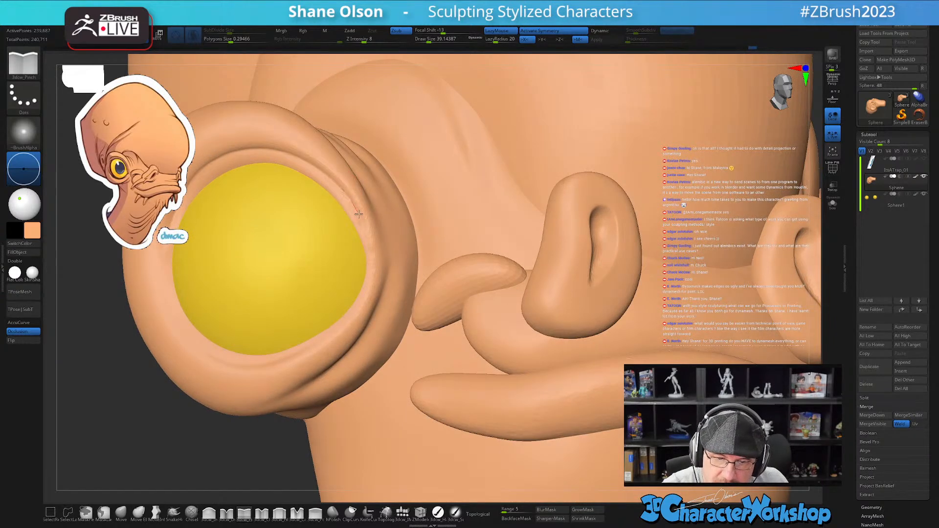
right_click_drag(419, 256, 253, 252, "alt")
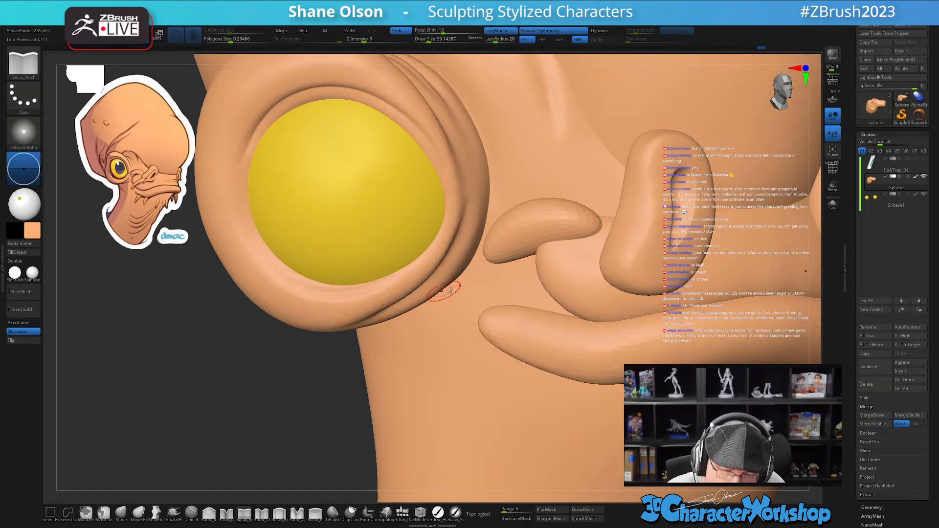
right_click_drag(513, 346, 652, 364)
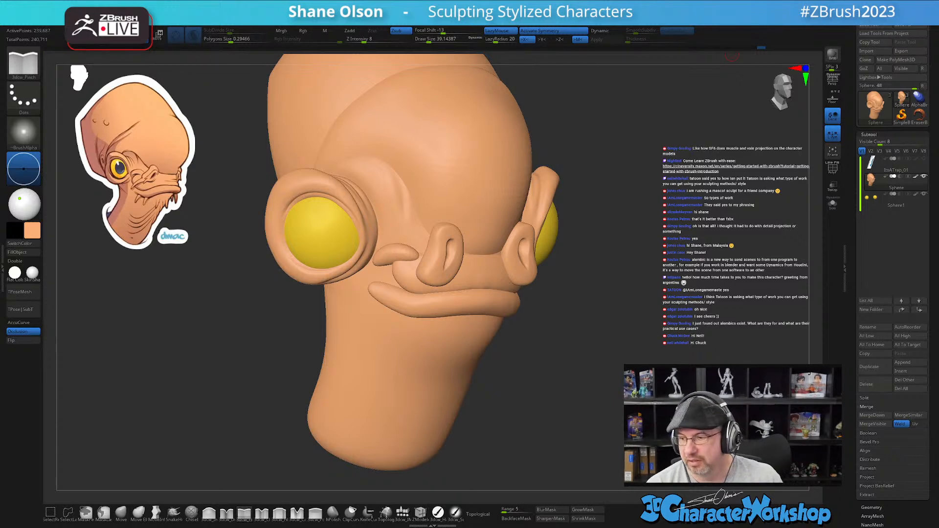
left_click_drag(575, 330, 563, 342)
mouse_move(614, 298)
left_mouse_down("alt")
mouse_move(584, 342)
mouse_move(589, 350)
mouse_move(610, 325)
mouse_move(588, 330)
mouse_move(600, 357)
mouse_move(591, 316)
left_mouse_up("alt")
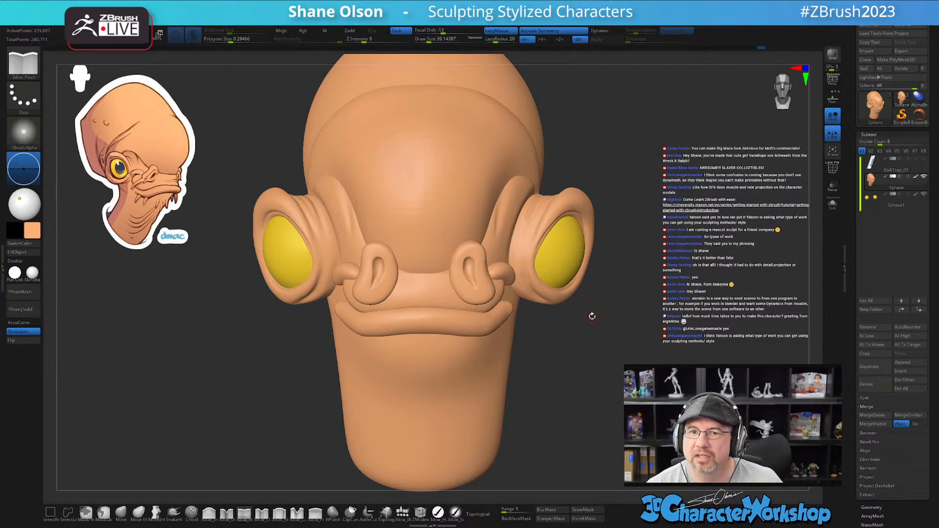
mouse_move(590, 361)
left_mouse_down()
mouse_move(591, 371)
mouse_move(587, 356)
left_mouse_up()
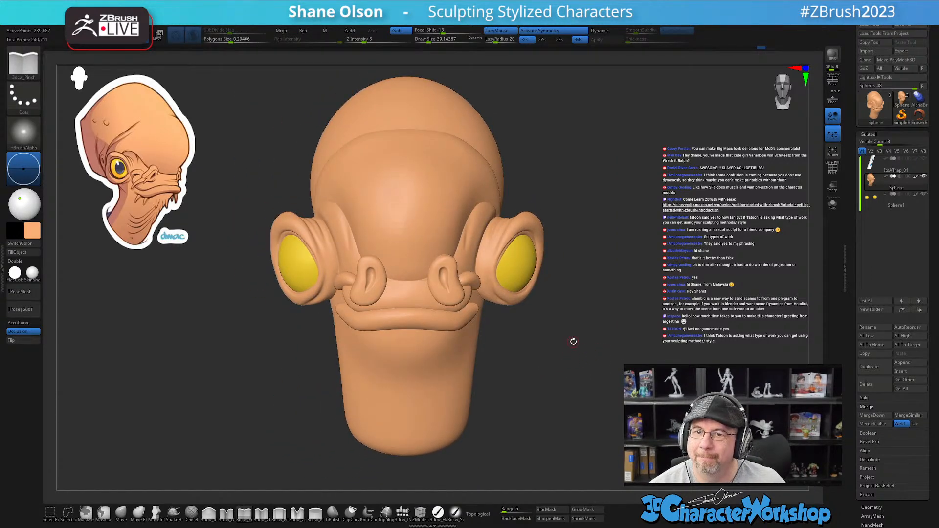
left_click_drag(581, 350, 622, 339)
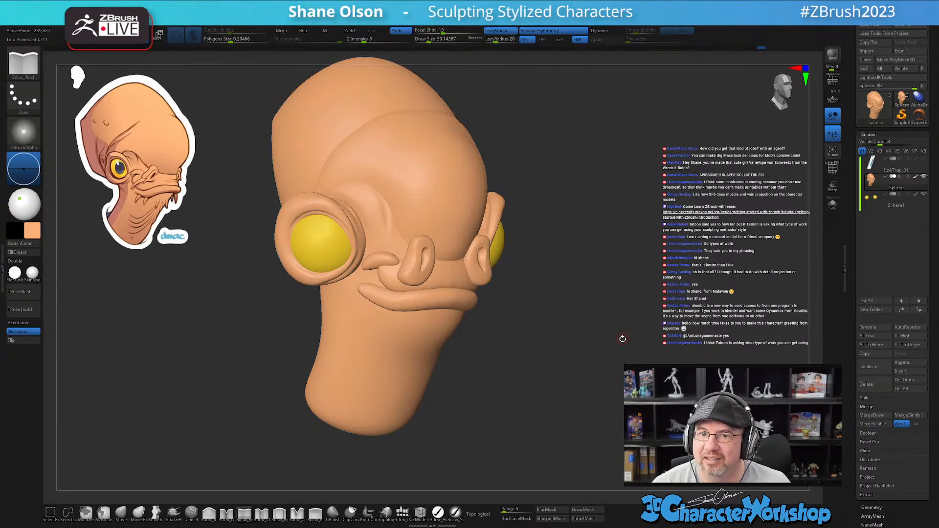
left_click_drag(549, 316, 550, 387)
- Pinch the creases where the nostrils meet the upper lip, using the Pinch brush at a draw size of about 71
scroll(445, 312, "up", 3)
right_click_drag(444, 312, 319, 467)
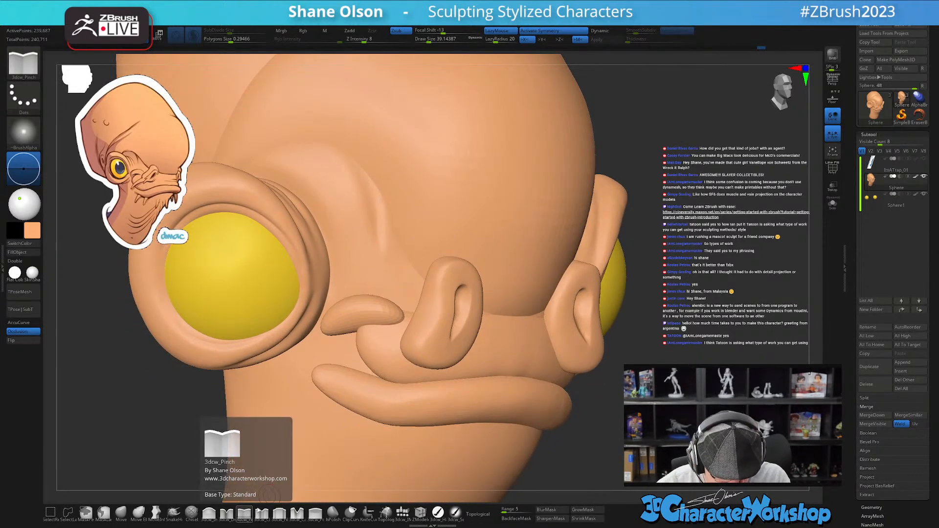
key("s")
left_click_drag(443, 290, 464, 289)
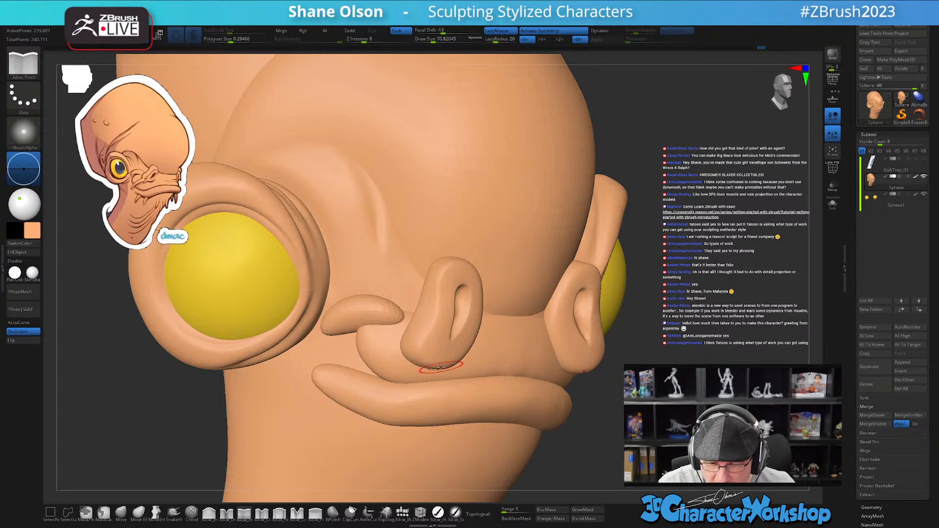
right_click_drag(537, 383, 455, 282)
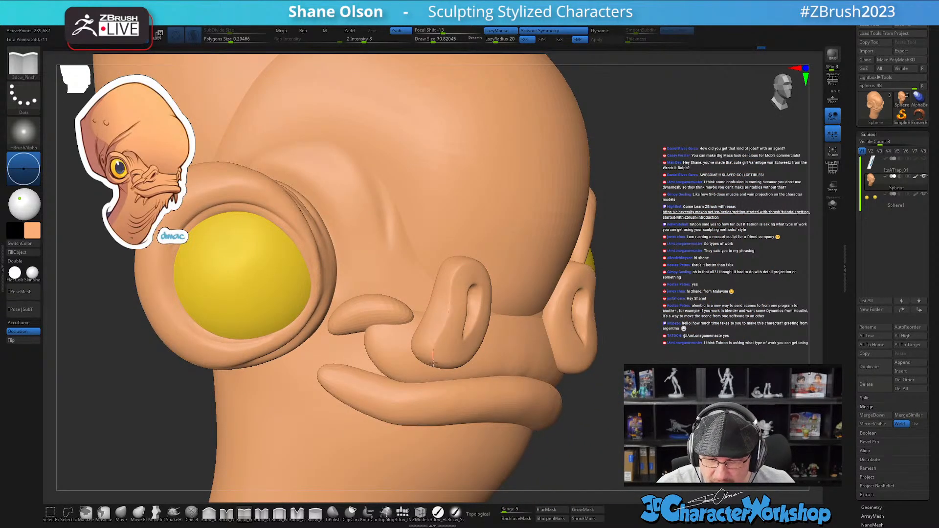
right_click_drag(517, 362, 435, 274)
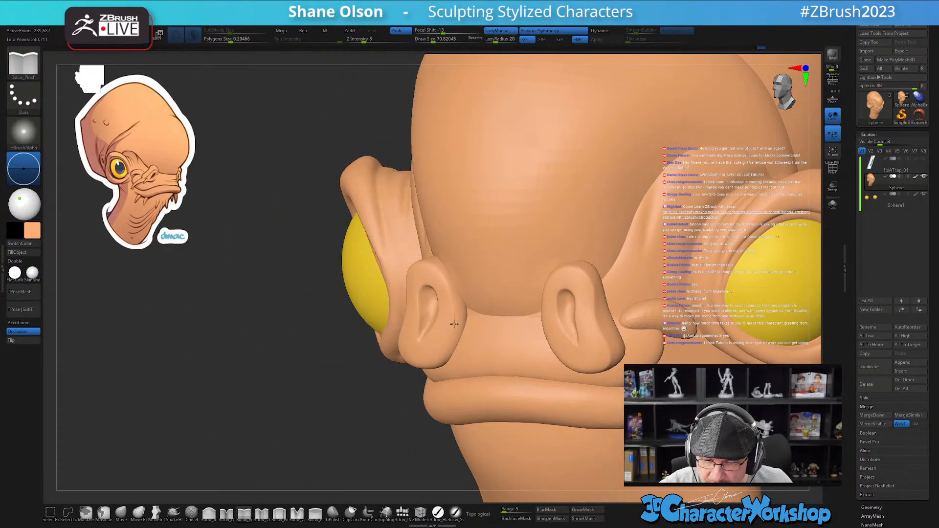
right_click_drag(446, 363, 436, 345)
right_click_drag(497, 394, 539, 363)
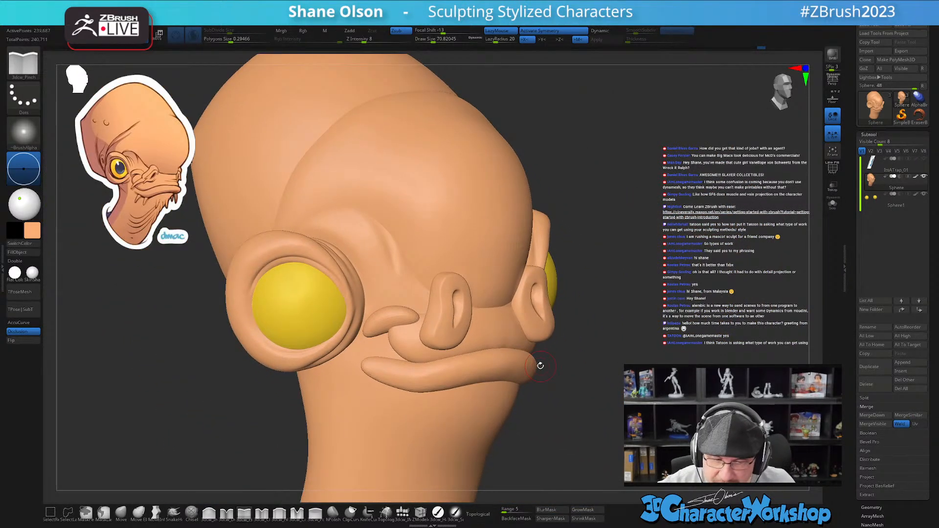
right_click_drag(418, 216, 416, 229)
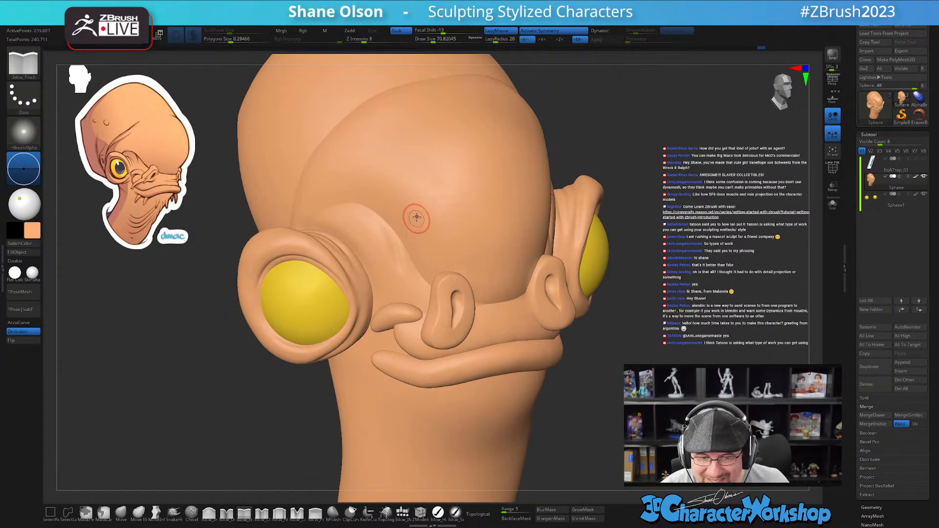
- Carve an inverted-V wrinkle across the throat below the mouth with the 3dcw_Detail brush
mouse_move(478, 434)
right_mouse_down()
mouse_move(551, 398)
mouse_move(440, 440)
mouse_move(253, 489)
right_mouse_up()
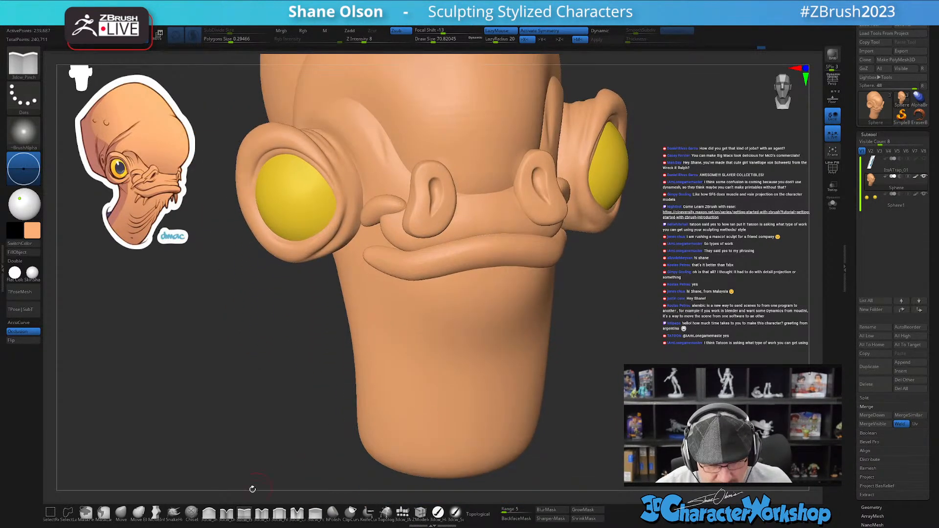
left_click(227, 512)
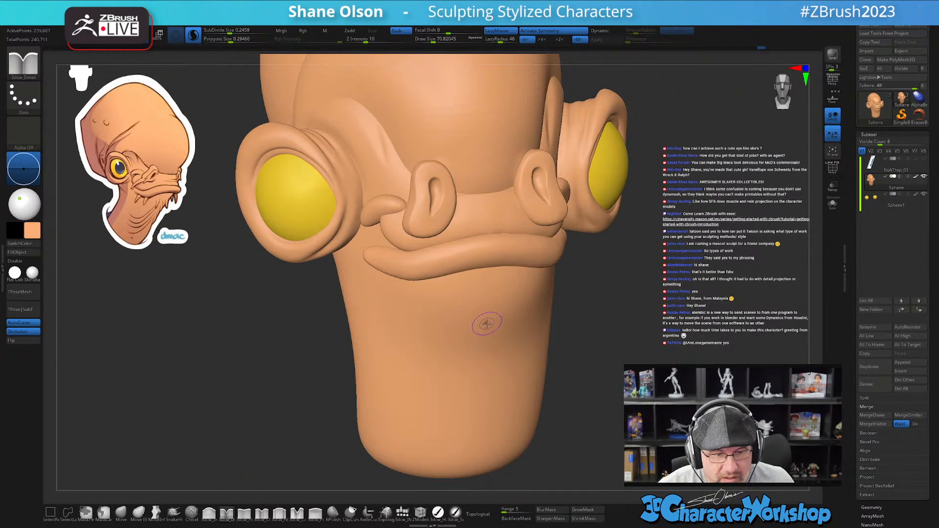
right_click_drag(478, 321, 474, 295)
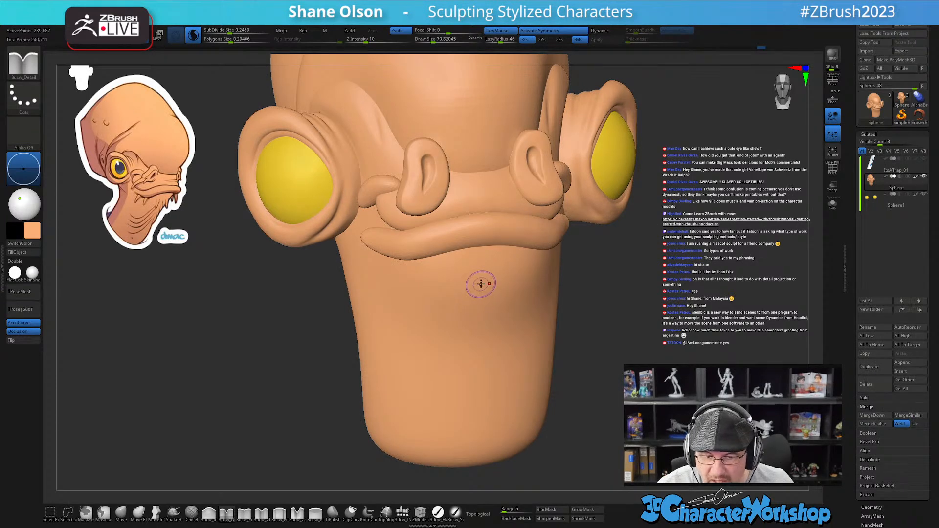
mouse_move(484, 288)
left_mouse_down()
mouse_move(409, 352)
mouse_move(381, 359)
left_mouse_up()
mouse_move(510, 380)
right_mouse_down("alt")
mouse_move(491, 392)
mouse_move(486, 370)
right_mouse_up("alt")
mouse_move(476, 318)
right_mouse_down()
mouse_move(493, 320)
mouse_move(483, 329)
right_mouse_up()
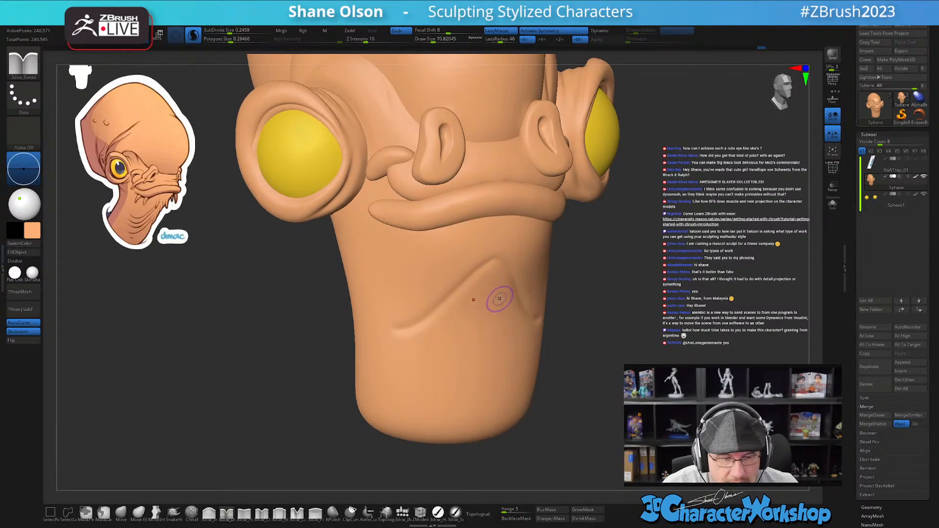
- Add more parallel inverted-V wrinkles beneath the first one, running down toward the base of the neck
mouse_move(495, 271)
left_mouse_down()
mouse_move(437, 327)
mouse_move(381, 354)
left_mouse_up()
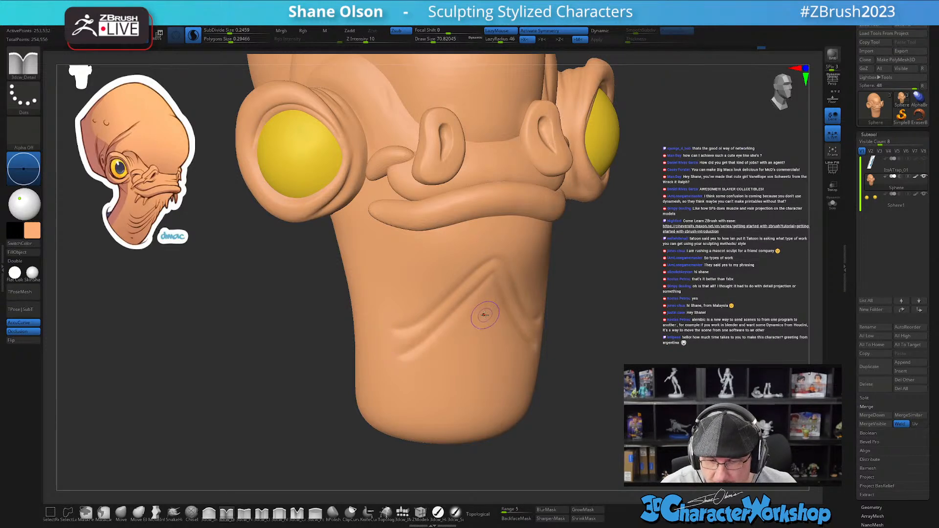
mouse_move(489, 297)
left_mouse_down()
mouse_move(454, 338)
mouse_move(377, 373)
left_mouse_up()
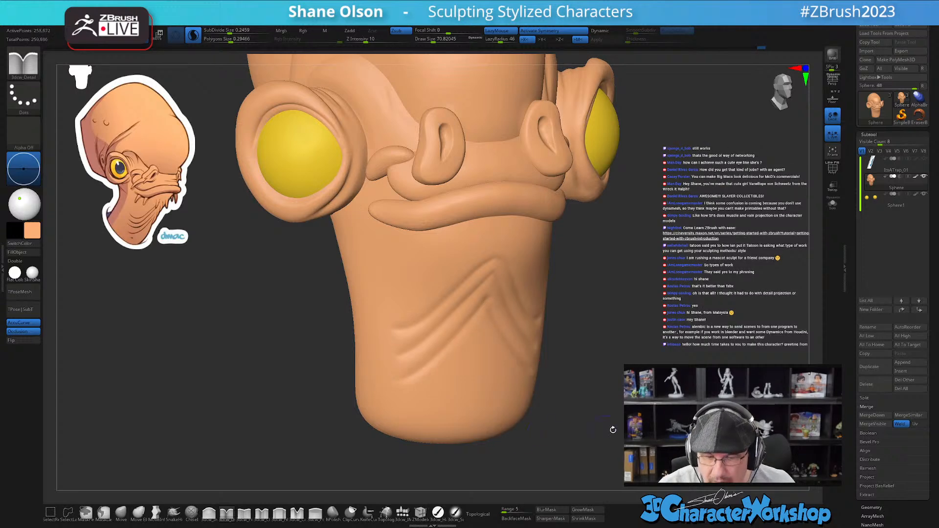
mouse_move(618, 423)
left_mouse_down("alt")
mouse_move(679, 419)
mouse_move(613, 353)
mouse_move(614, 372)
mouse_move(601, 369)
mouse_move(580, 336)
mouse_move(574, 374)
mouse_move(527, 375)
mouse_move(509, 362)
mouse_move(487, 321)
mouse_move(457, 355)
mouse_move(355, 389)
left_mouse_up("alt")
mouse_move(588, 429)
left_mouse_down()
mouse_move(606, 421)
mouse_move(600, 425)
left_mouse_up()
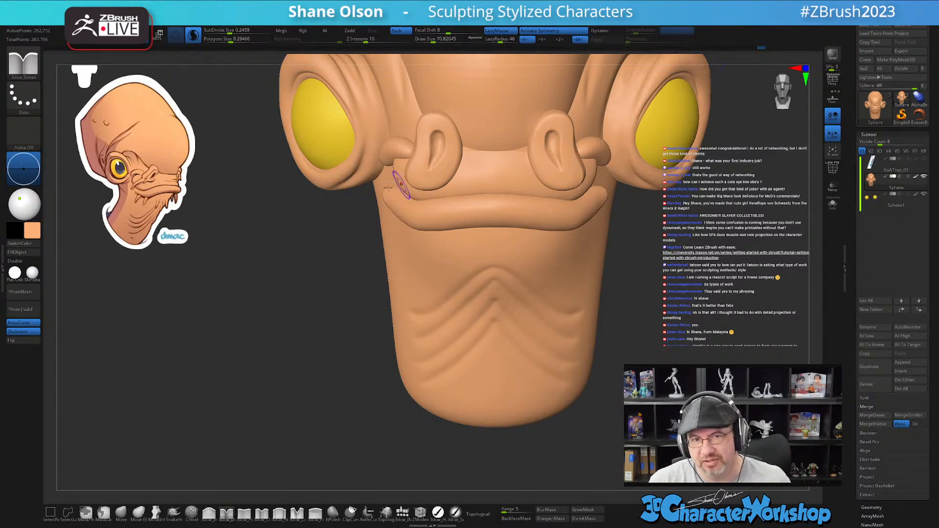
- Examine the mesh density with the polygroup wireframe, and check the head's overall shape from several angles
left_click_drag(262, 360, 280, 361)
mouse_move(662, 315)
left_mouse_down()
mouse_move(621, 318)
mouse_move(618, 337)
left_mouse_up()
key("shift+f")
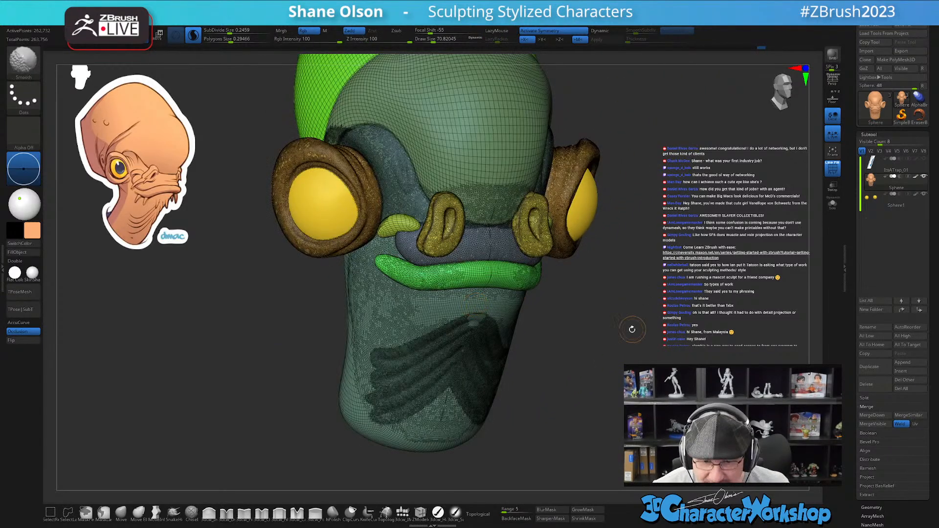
key("shift+f")
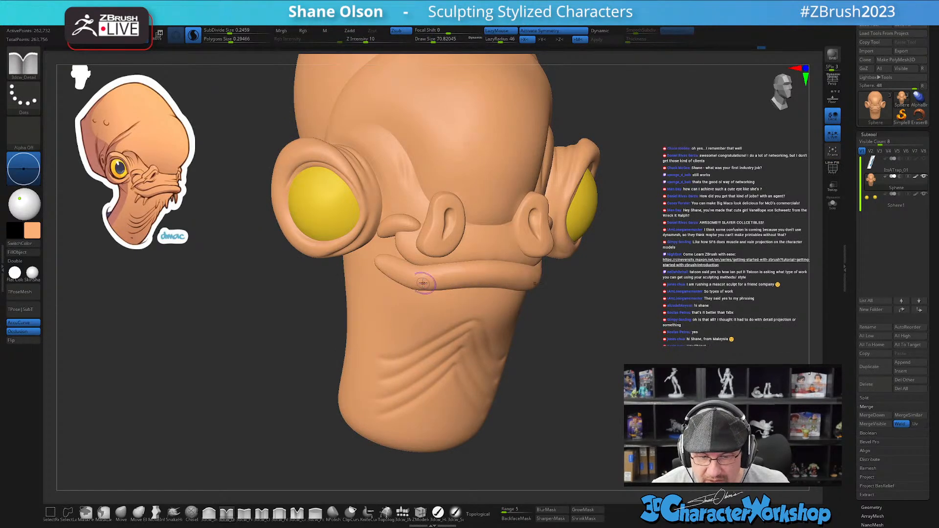
left_click_drag(602, 300, 616, 252)
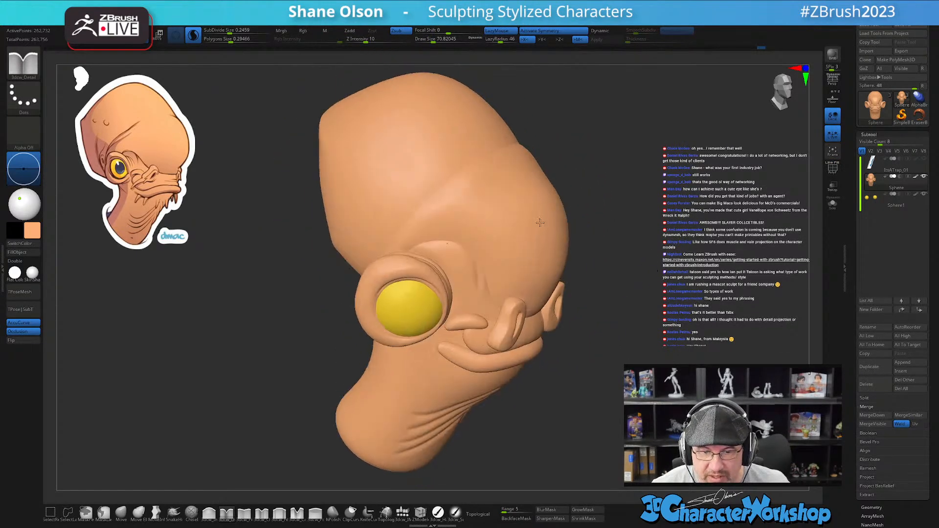
left_click_drag(617, 201, 621, 218)
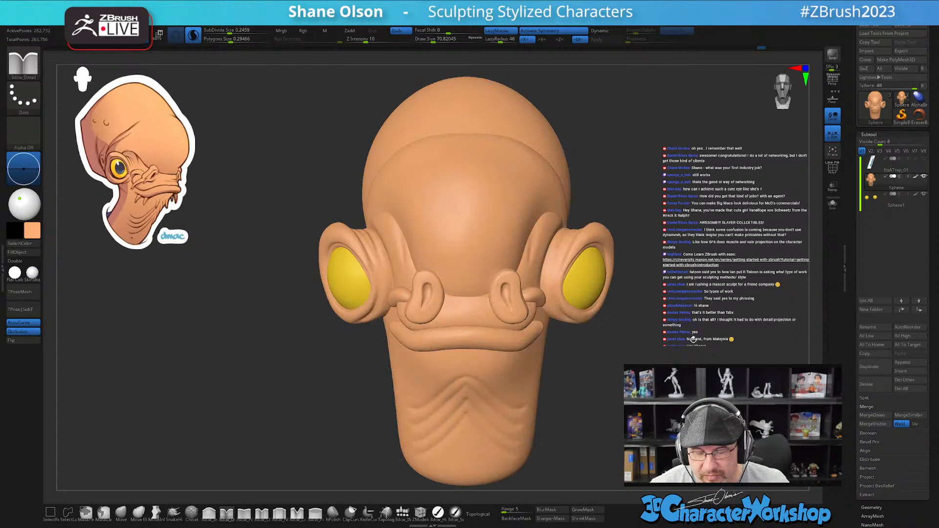
left_click_drag(698, 350, 707, 355)
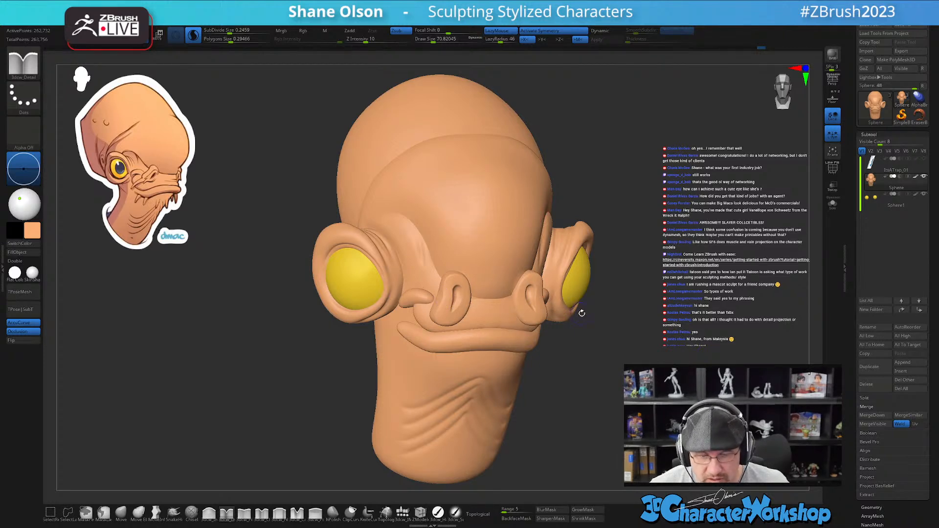
- Mask everything except the nostrils, adjust their angle and placement against the snout with the gizmo, and clear the mask
key("w")
left_click_drag(614, 351, 604, 352)
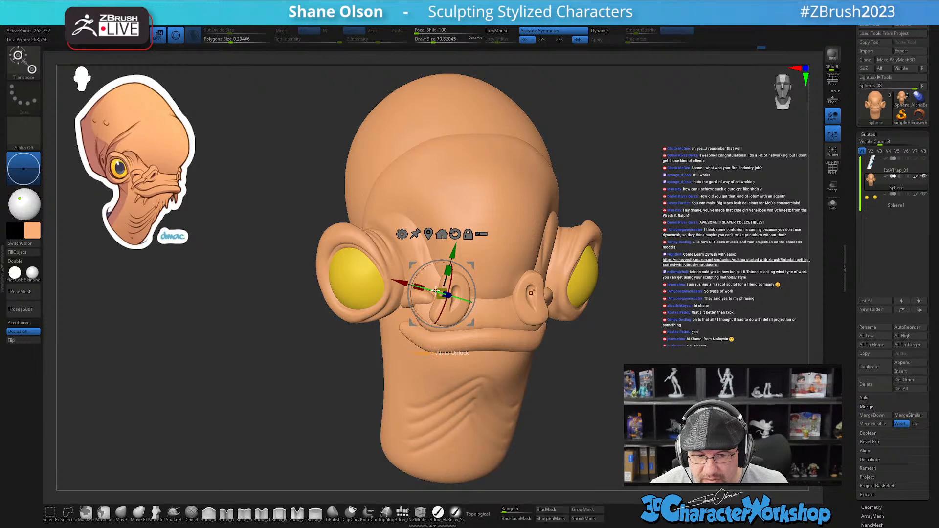
mouse_move(439, 292)
left_mouse_down()
mouse_move(456, 314)
mouse_move(450, 288)
left_mouse_up()
key("ctrl+z")
left_click(456, 315, "ctrl")
left_click_drag(554, 365, 573, 407)
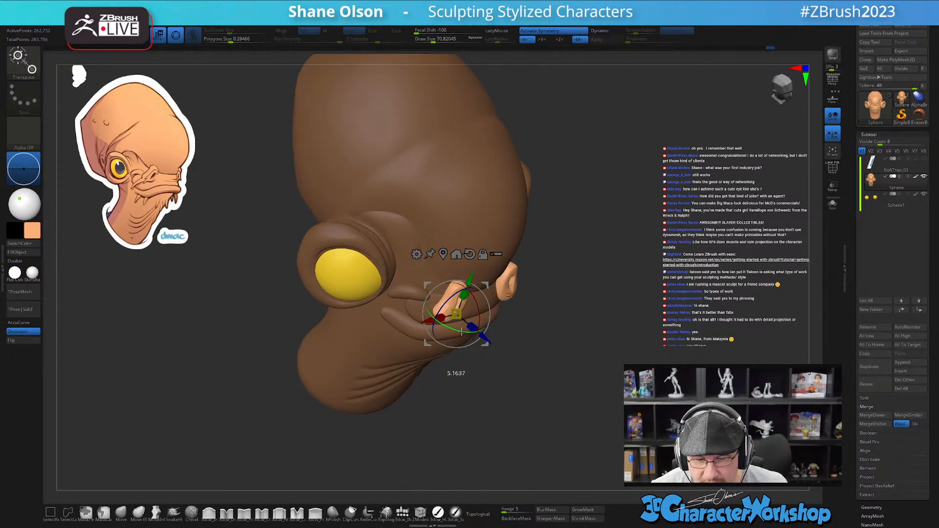
left_click_drag(479, 334, 482, 336)
left_click_drag(607, 329, 538, 337)
key("q")
left_click_drag(596, 320, 562, 319)
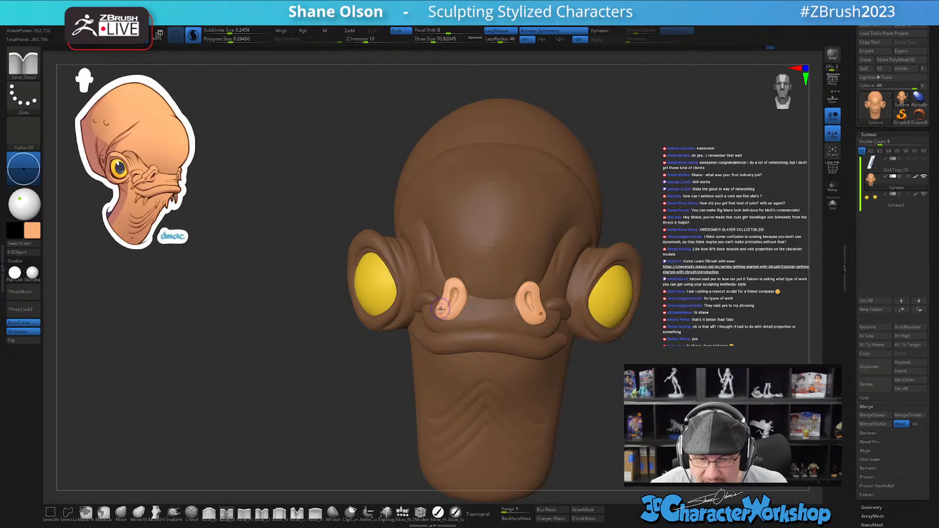
left_click_drag(594, 359, 607, 369, "ctrl")
left_click_drag(587, 362, 636, 358)
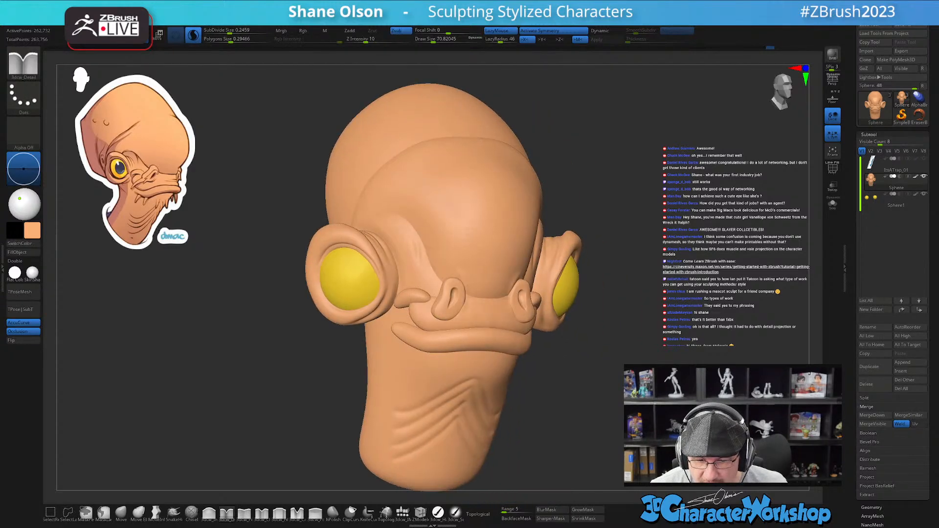
- Adjust the snout and lips around the nostrils using the Move brush with topological masking at a draw size of about 163
left_click(121, 513)
left_click_drag(607, 326, 494, 316)
key("s")
right_click_drag(516, 310, 480, 314)
key("s")
left_click(473, 311)
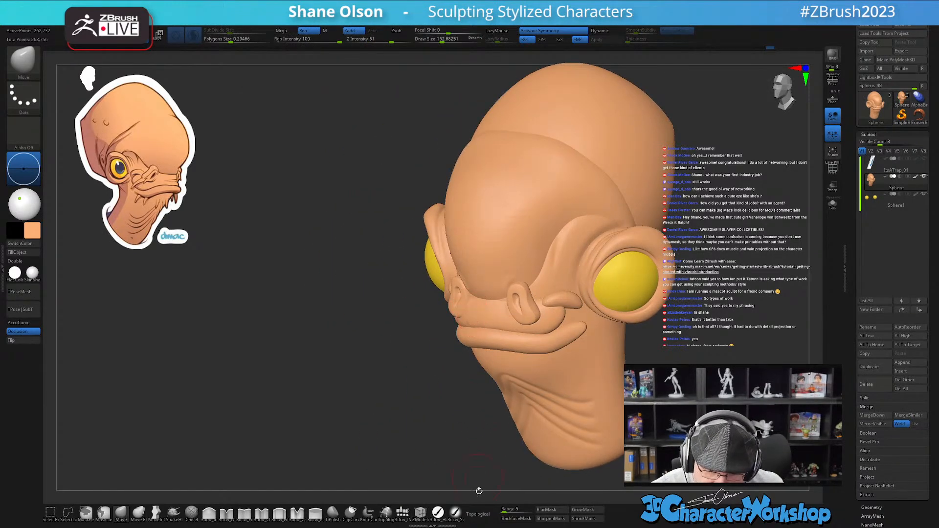
left_click(480, 514)
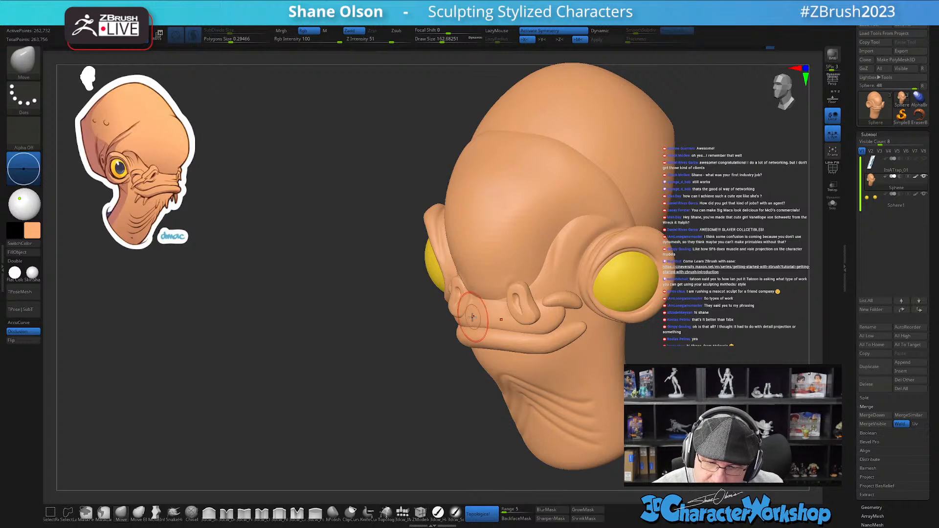
right_click_drag(509, 328, 553, 353, "shift")
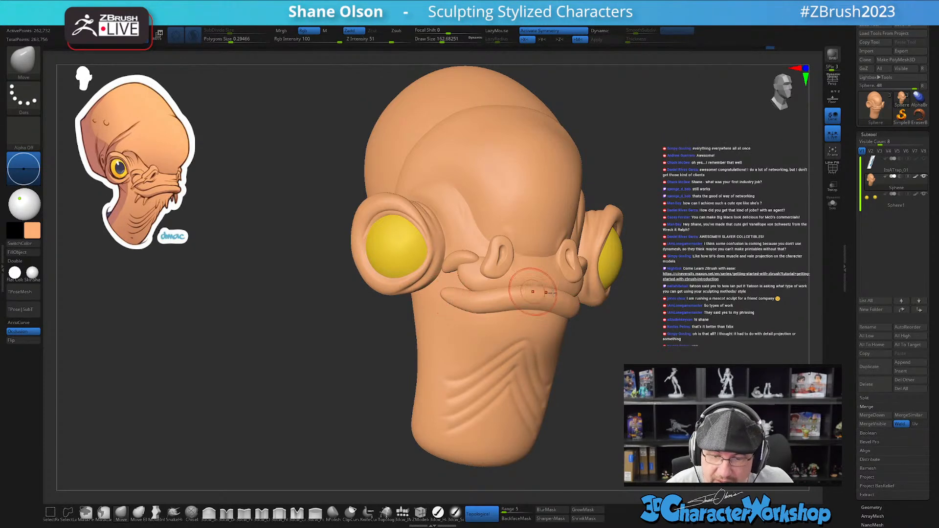
right_click_drag(565, 294, 650, 176)
right_click_drag(628, 124, 600, 118)
mouse_move(660, 203)
right_mouse_down()
mouse_move(634, 223)
mouse_move(654, 218)
right_mouse_up()
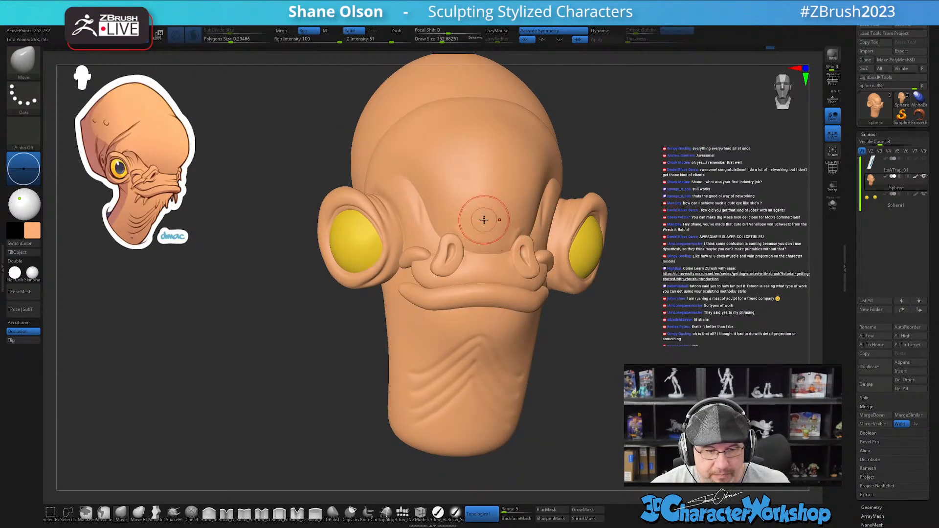
- Mask everything except the forehead polygroup, smooth the forehead's lower edge between the nostrils, and clear the mask
key("w")
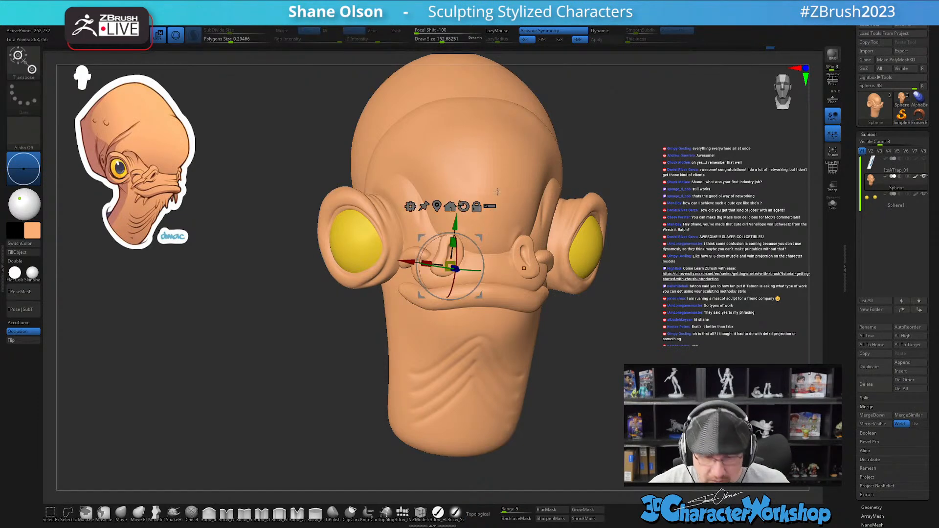
left_click(527, 163, "ctrl")
key("q")
mouse_move(459, 226)
left_mouse_down("shift")
mouse_move(534, 227)
mouse_move(512, 233)
left_mouse_up("shift")
mouse_move(683, 297)
right_mouse_down()
mouse_move(670, 308)
mouse_move(489, 244)
right_mouse_up()
mouse_move(460, 223)
left_mouse_down("shift")
mouse_move(472, 176)
mouse_move(484, 171)
mouse_move(484, 225)
mouse_move(437, 212)
left_mouse_up("shift")
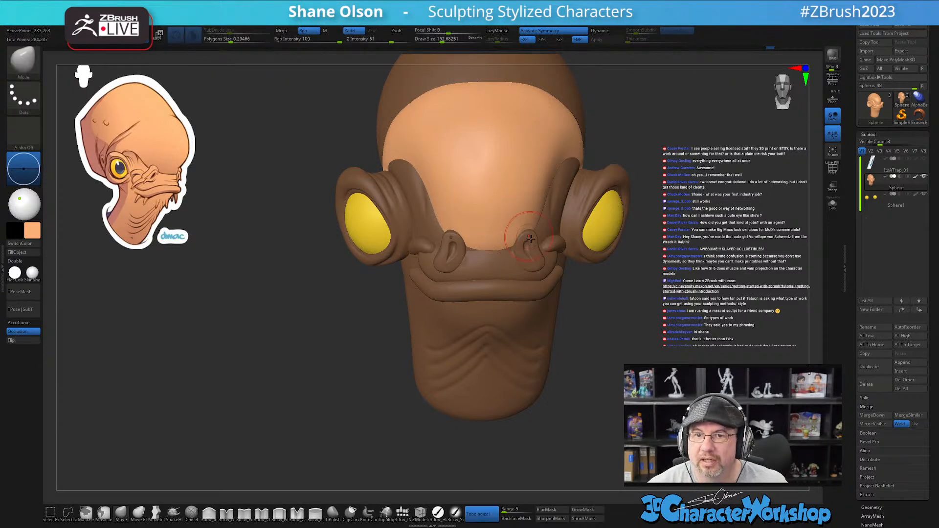
left_click_drag(643, 275, 681, 279)
mouse_move(462, 233)
left_mouse_down("shift")
mouse_move(441, 207)
mouse_move(461, 228)
left_mouse_up("shift")
mouse_move(566, 289)
left_mouse_down()
mouse_move(594, 281)
mouse_move(613, 295)
left_mouse_up()
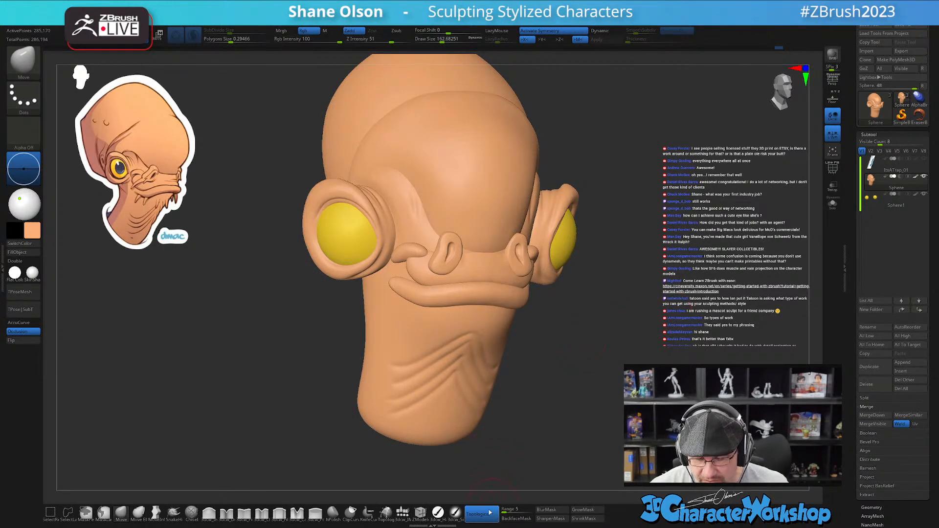
left_click_drag(592, 398, 582, 345)
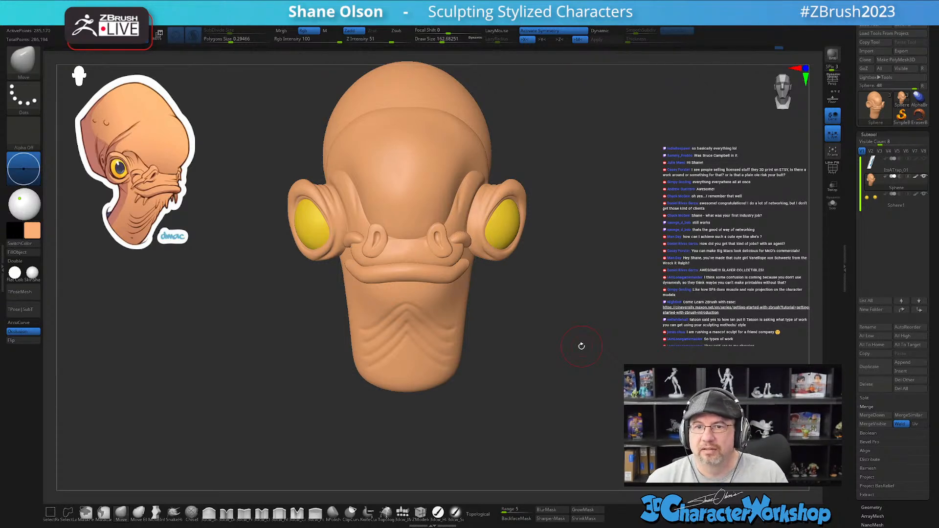
mouse_move(551, 357)
left_mouse_down()
mouse_move(566, 352)
mouse_move(577, 329)
mouse_move(602, 362)
mouse_move(582, 377)
mouse_move(562, 365)
left_mouse_up()
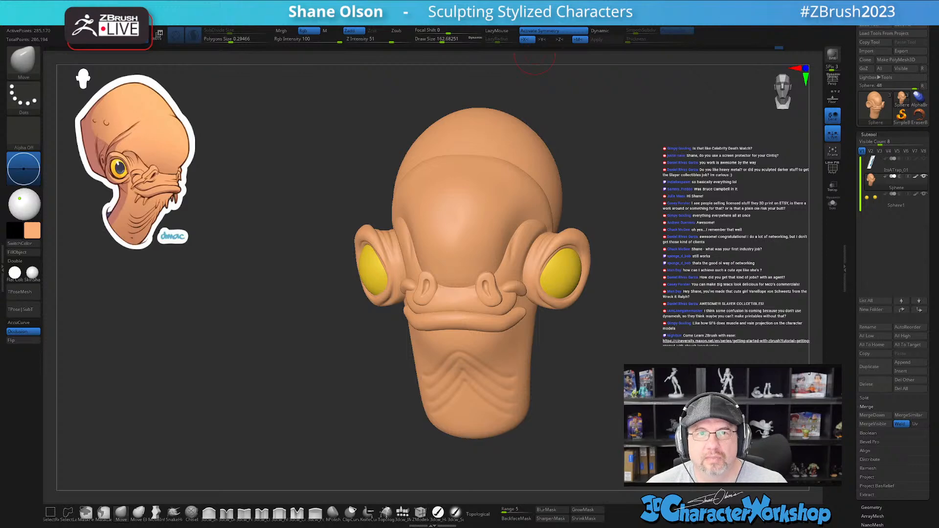
- Switch to the web browser and look through the Slayer Kerry King statue's description, photos and related products
key("alt+Tab")
left_click_drag(357, 43, 300, 70)
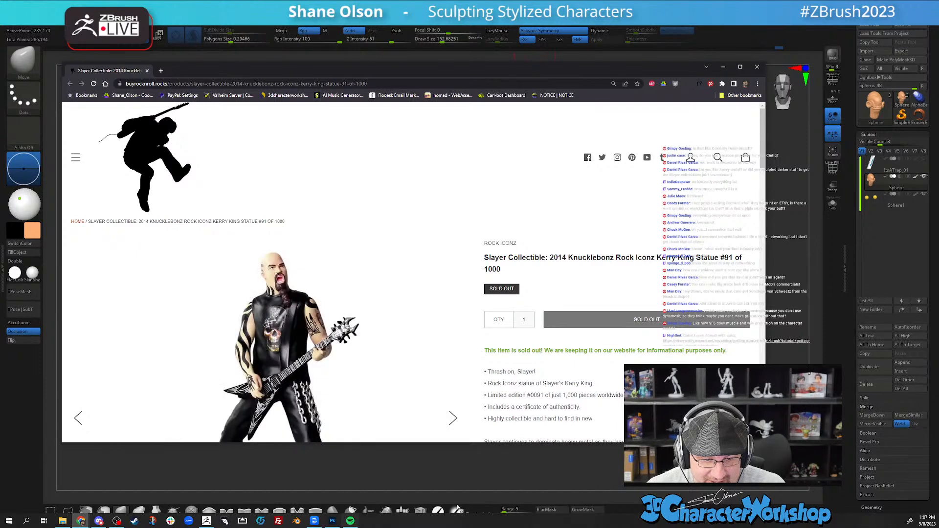
left_click_drag(765, 155, 765, 177)
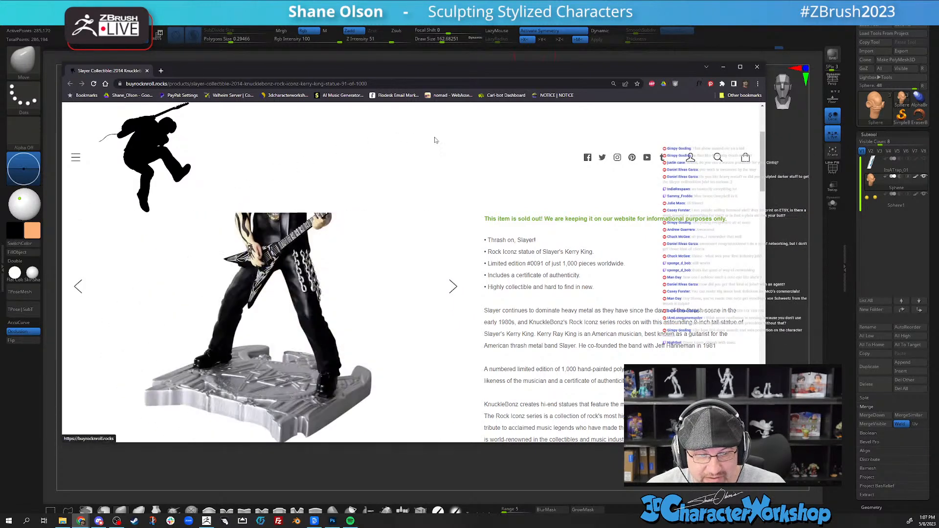
scroll(582, 225, "up", 3)
scroll(561, 303, "down", 10)
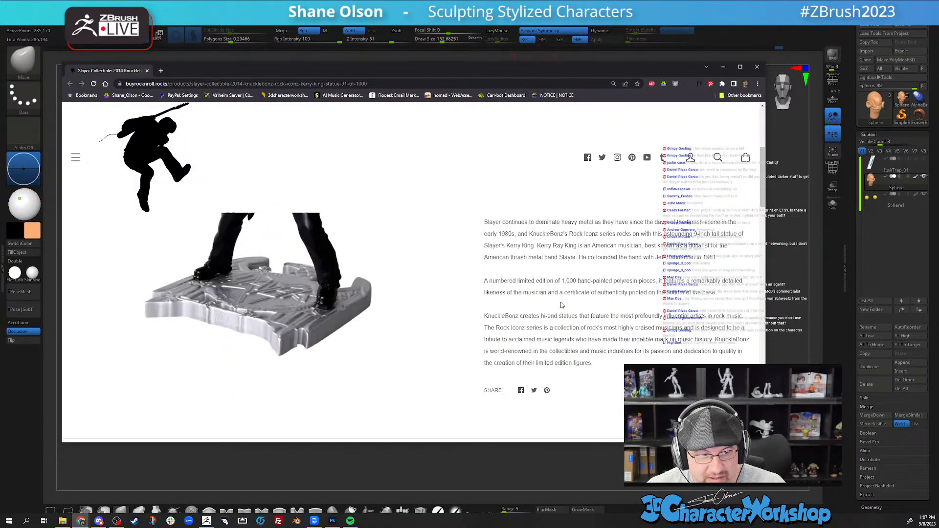
scroll(561, 303, "down", 3)
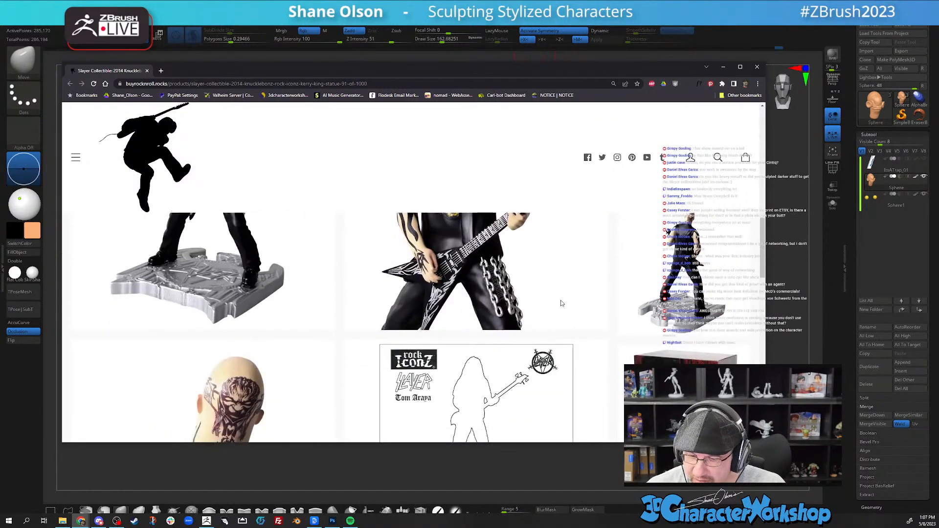
scroll(561, 303, "down", 2)
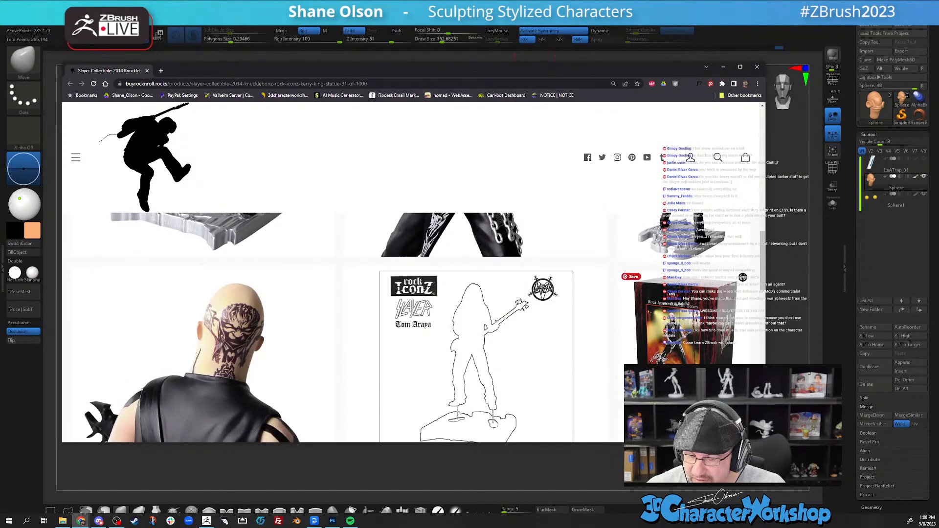
scroll(651, 361, "down", 4)
scroll(651, 359, "down", 5)
scroll(656, 350, "up", 3)
scroll(655, 350, "down", 10)
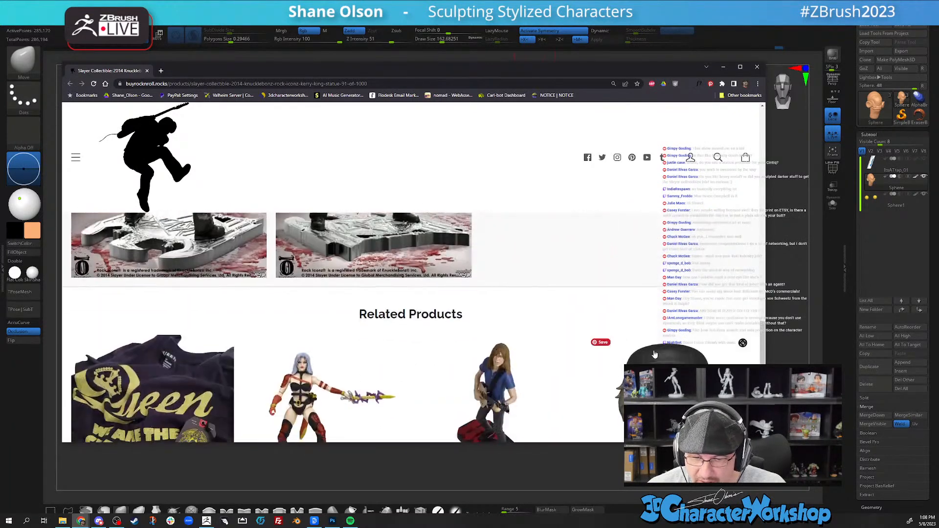
scroll(579, 340, "down", 3)
scroll(579, 341, "up", 10)
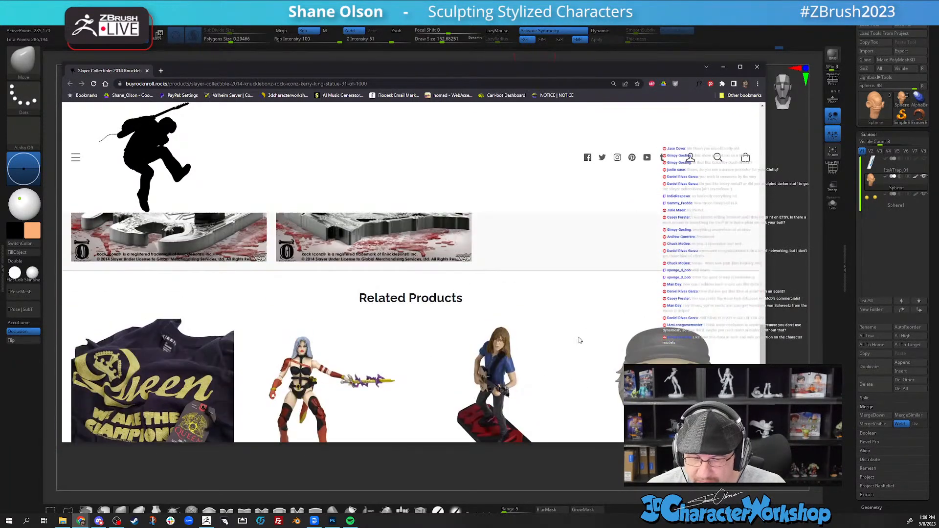
scroll(619, 321, "up", 5)
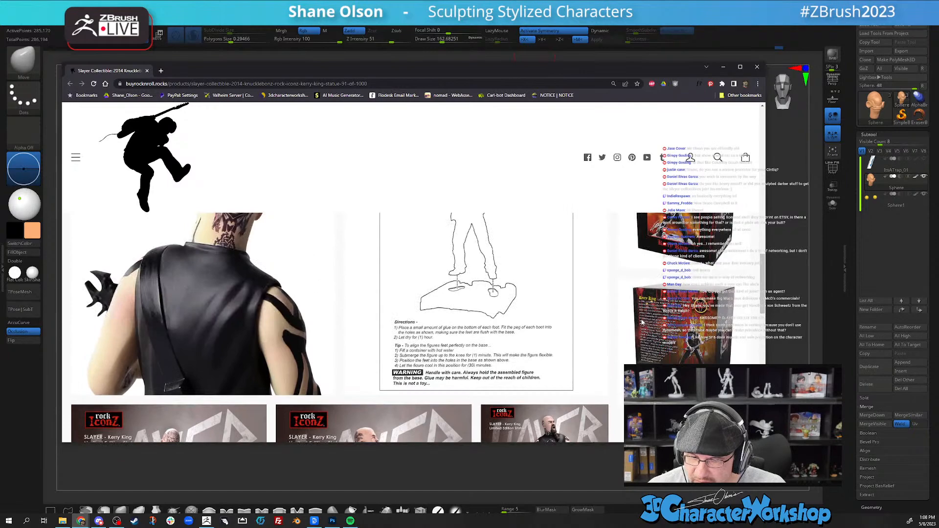
scroll(650, 328, "up", 6)
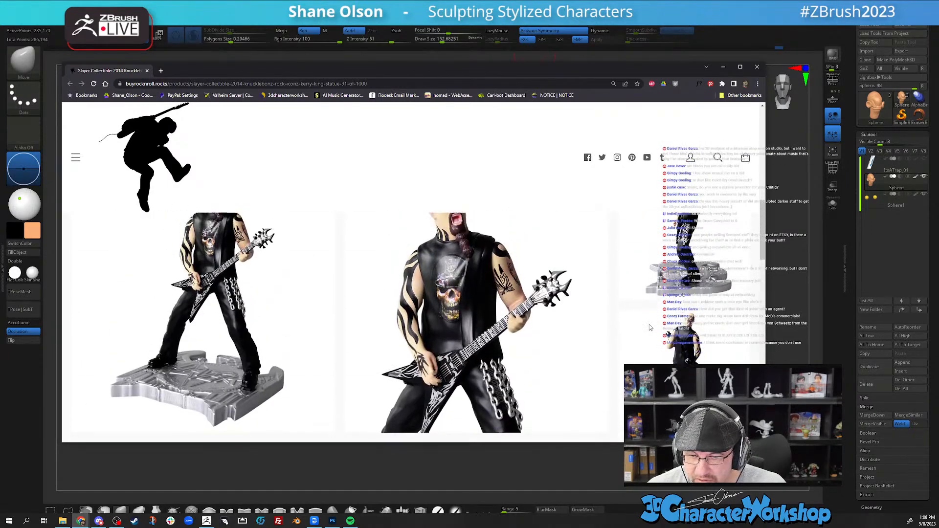
scroll(650, 327, "up", 5)
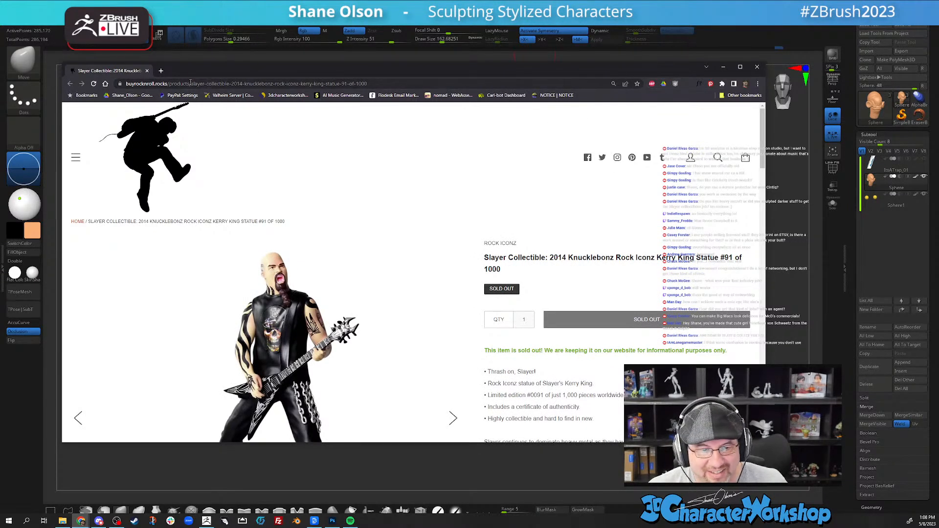
- Search Google Images for "slayer collectible knucklebonez" and preview the BuyRockNRoll statue picture
left_click(170, 84)
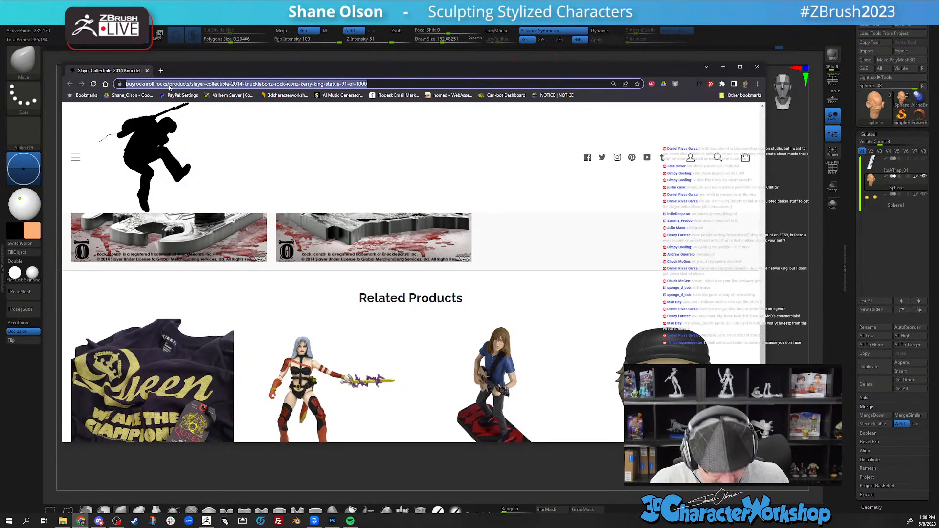
type("slayer collectible knucklebon")
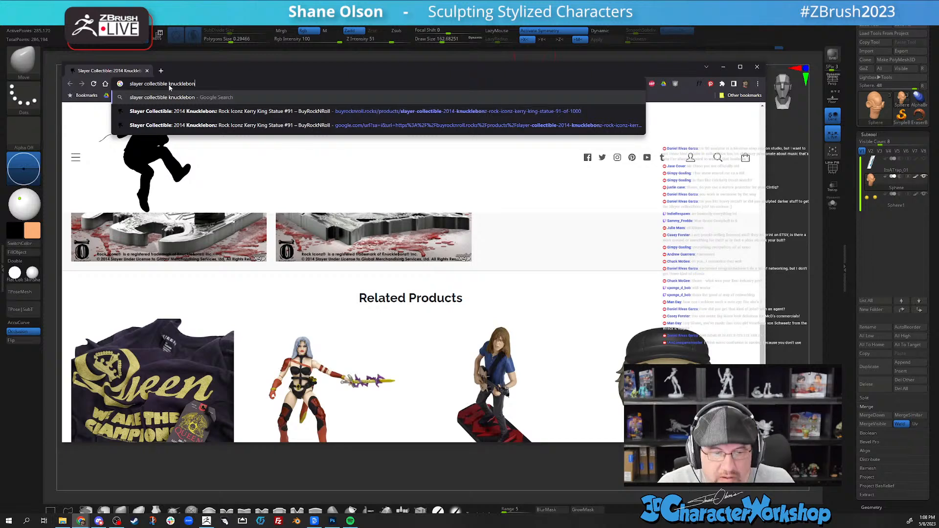
type("ez")
key("Return")
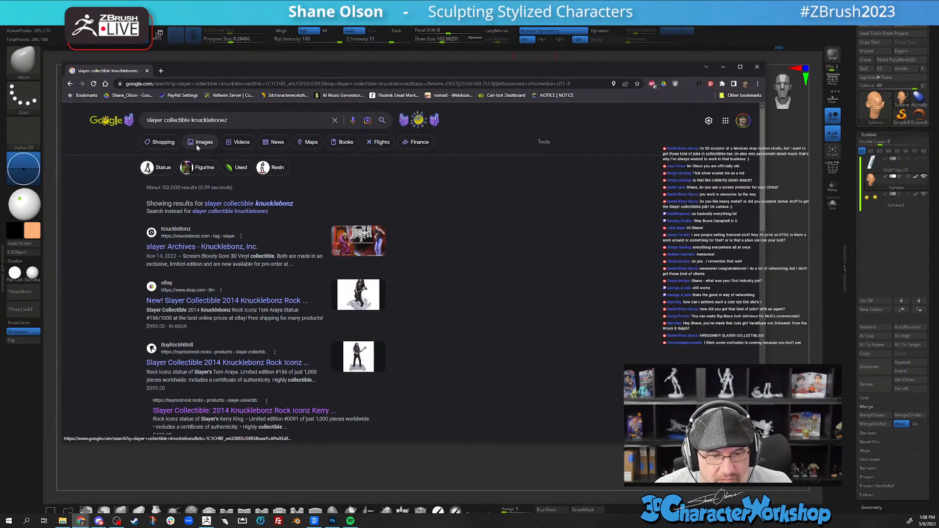
left_click(199, 143)
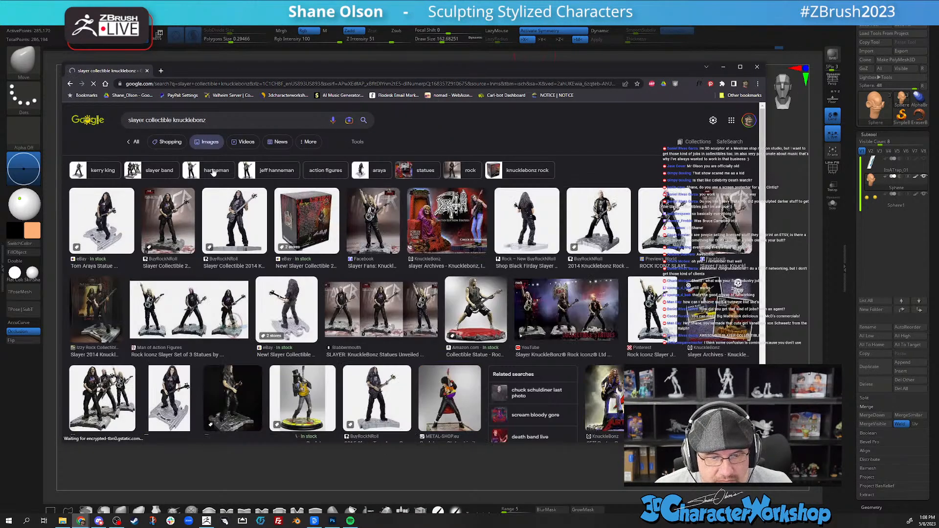
left_click(235, 222)
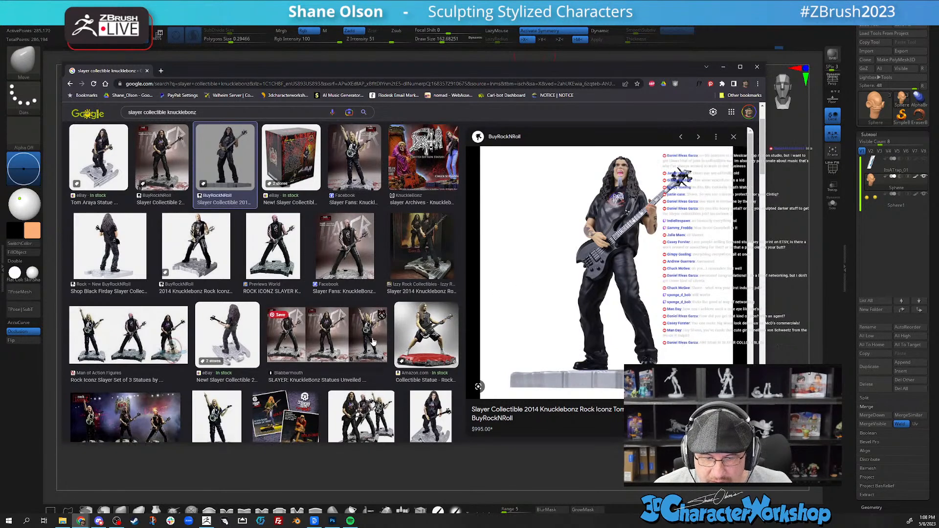
- Open the Blabbermouth article on the three Slayer KnuckleBonz statues, look through it, and close it
left_click(316, 340)
left_click(596, 183)
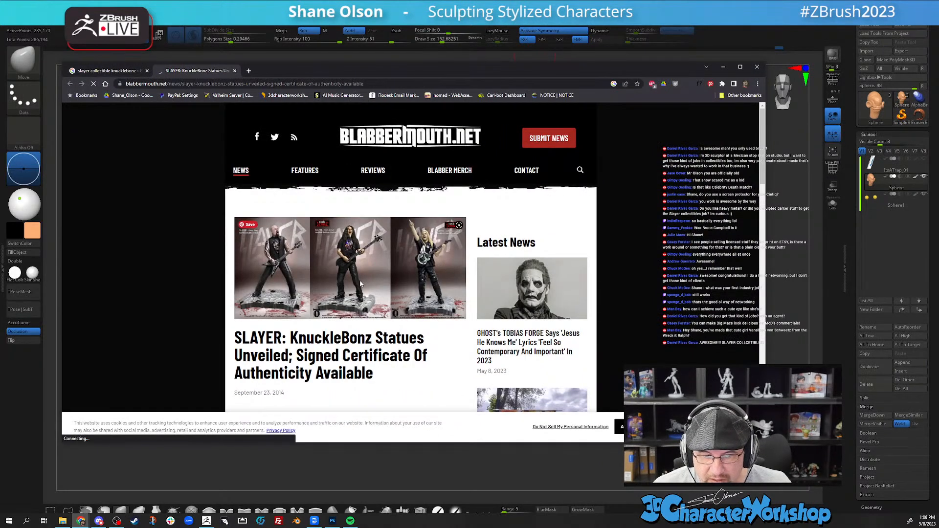
scroll(366, 282, "down", 2)
scroll(372, 286, "up", 2)
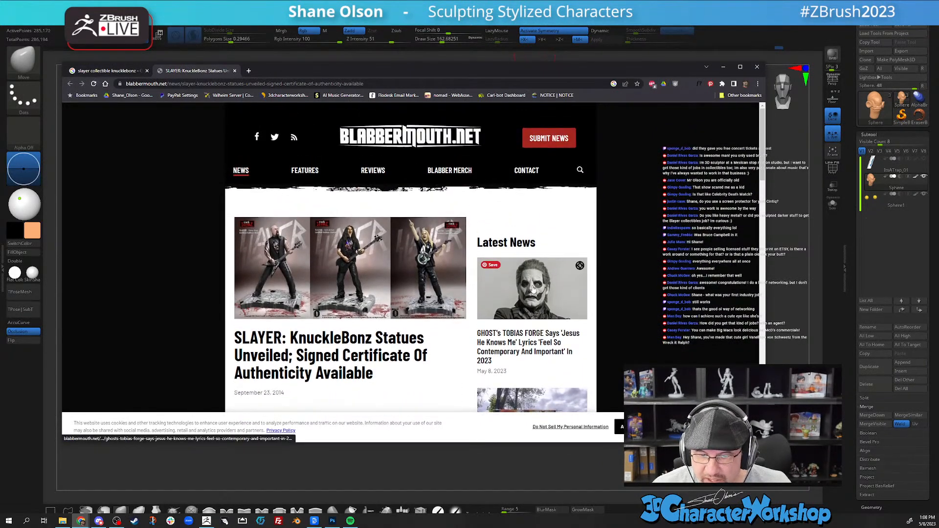
scroll(380, 274, "down", 10)
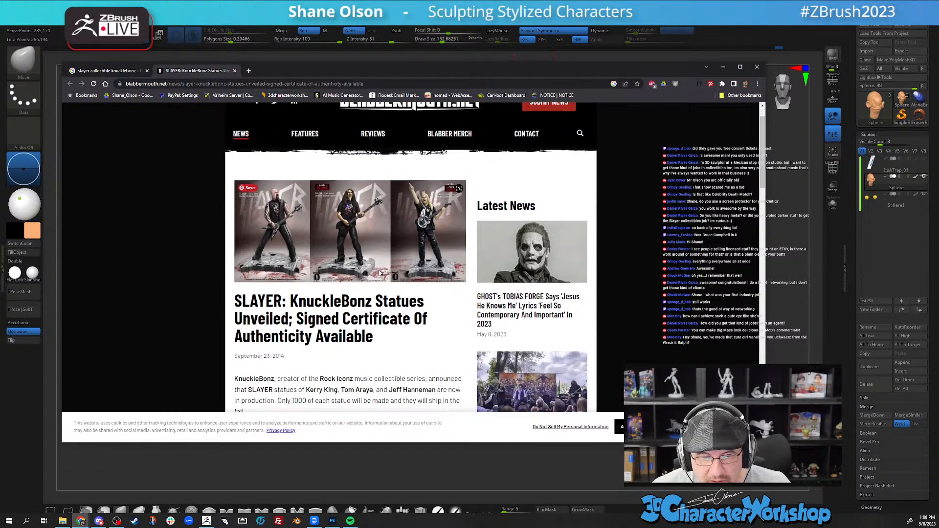
scroll(379, 279, "down", 6)
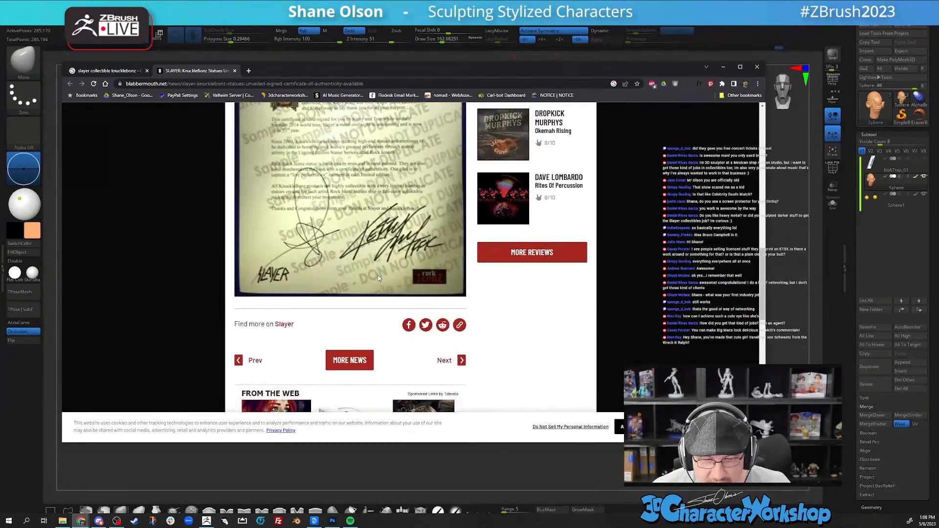
scroll(379, 271, "up", 9)
scroll(377, 244, "up", 8)
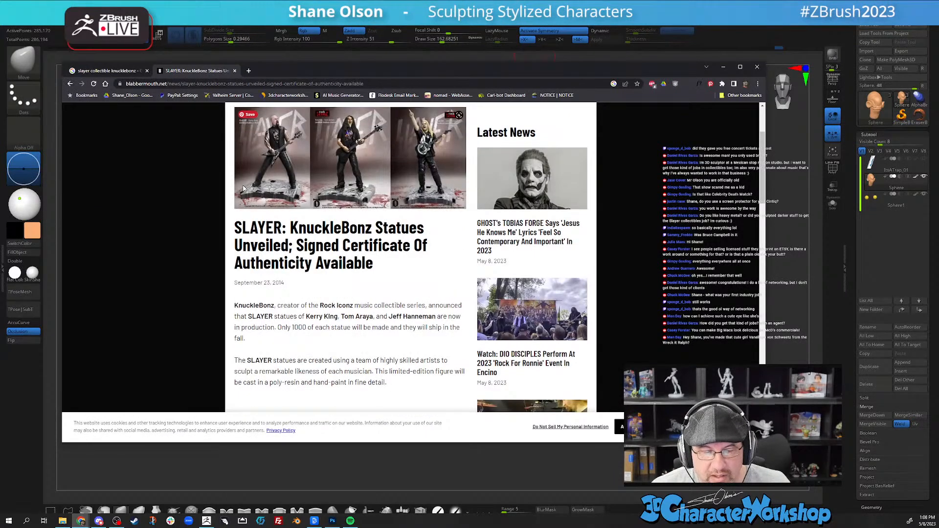
scroll(348, 161, "up", 3)
left_click(72, 84)
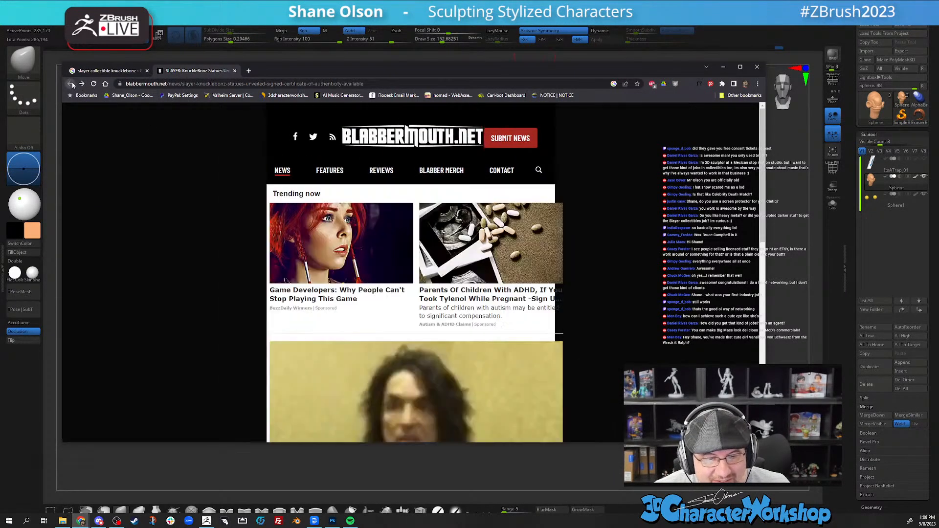
scroll(207, 175, "down", 2)
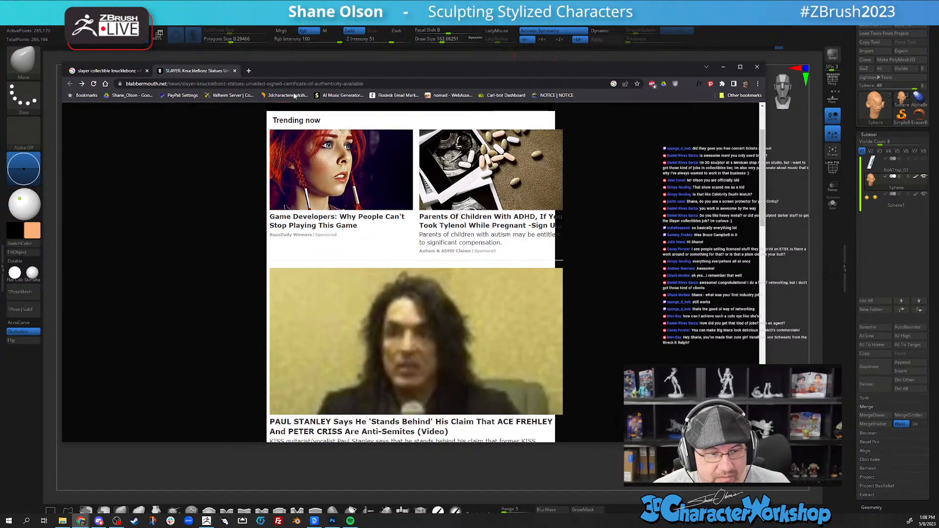
left_click(235, 71)
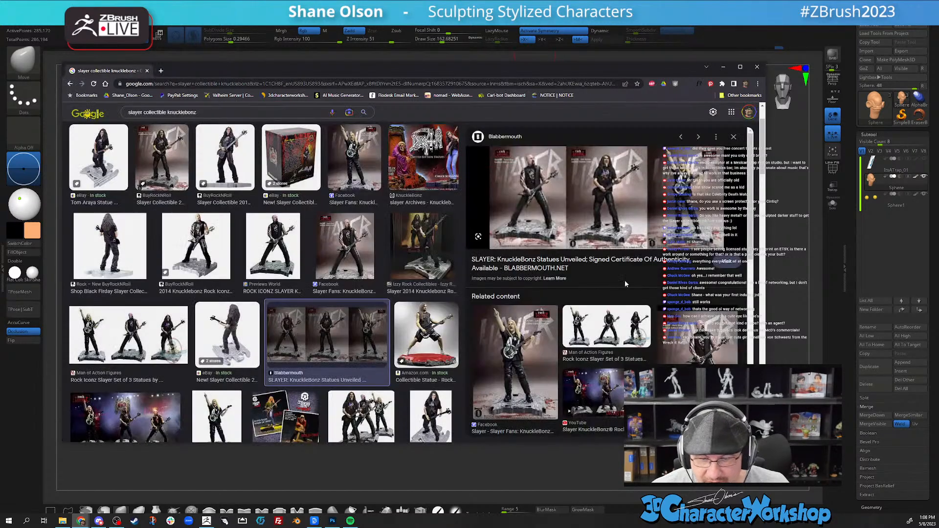
- View the Rock Iconz Slayer Set of 3 Statues page on Man of Action Figures, then return to ZBrush
left_click(602, 321)
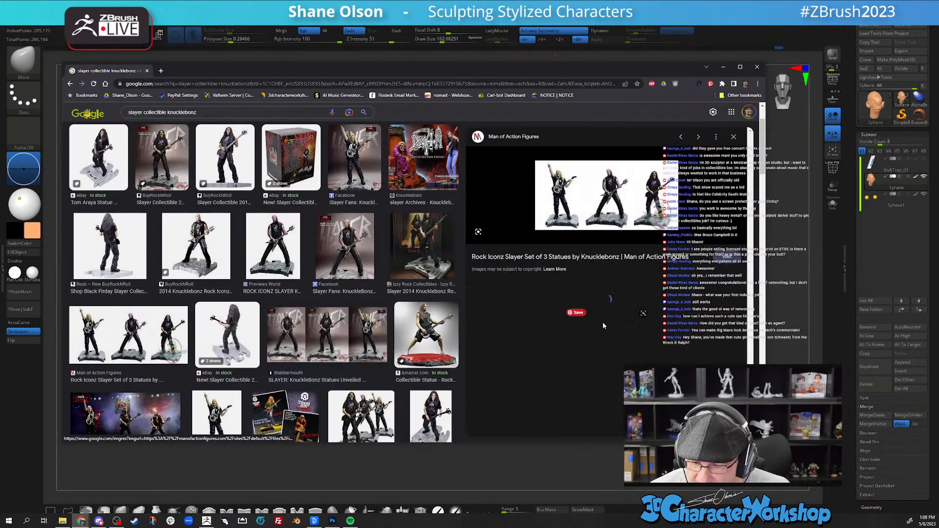
left_click(593, 208)
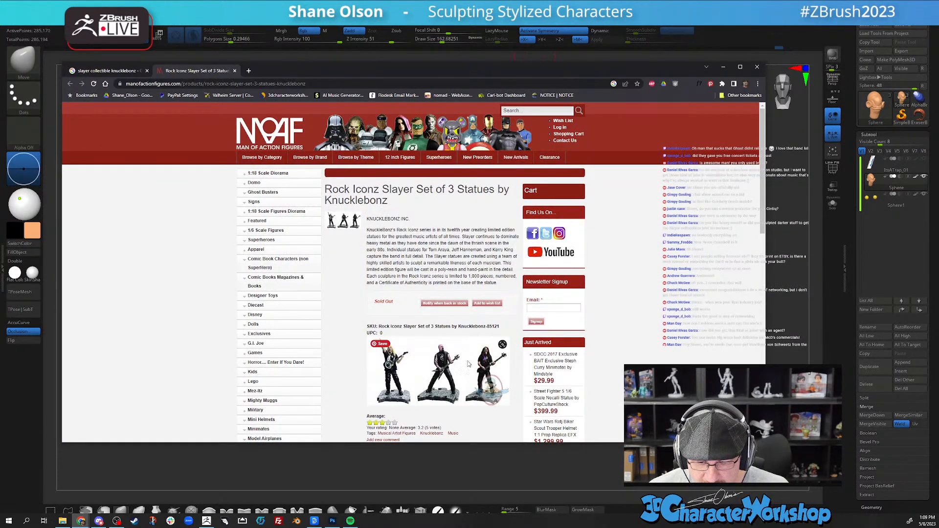
scroll(468, 367, "down", 2)
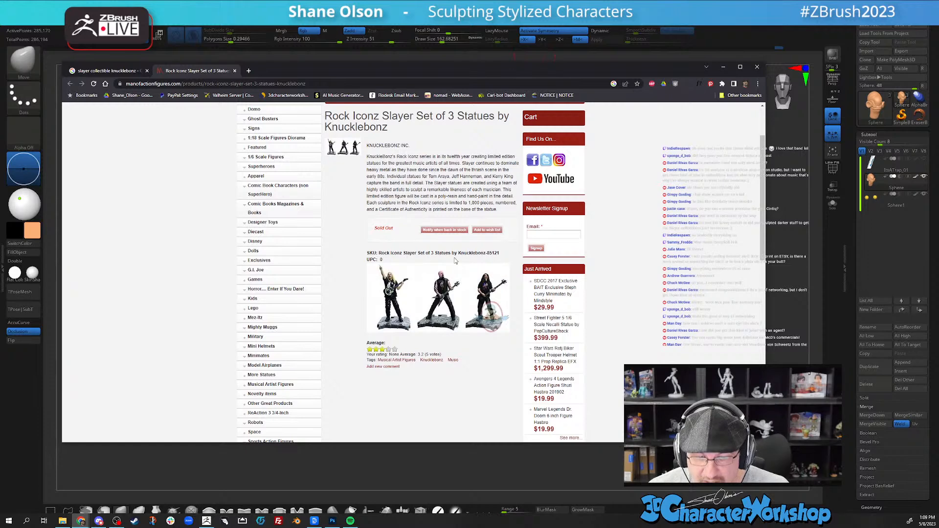
left_click(723, 67)
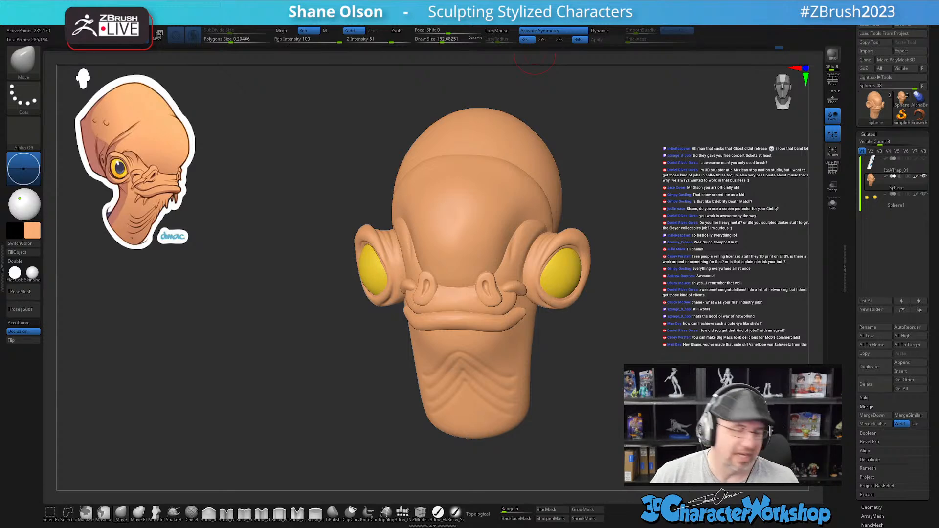
left_click_drag(607, 356, 568, 397)
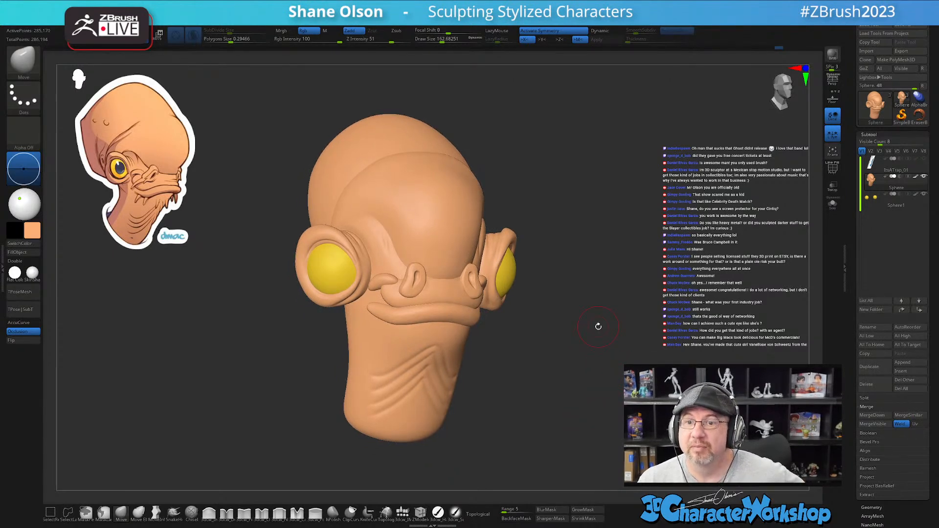
left_click_drag(598, 327, 597, 330)
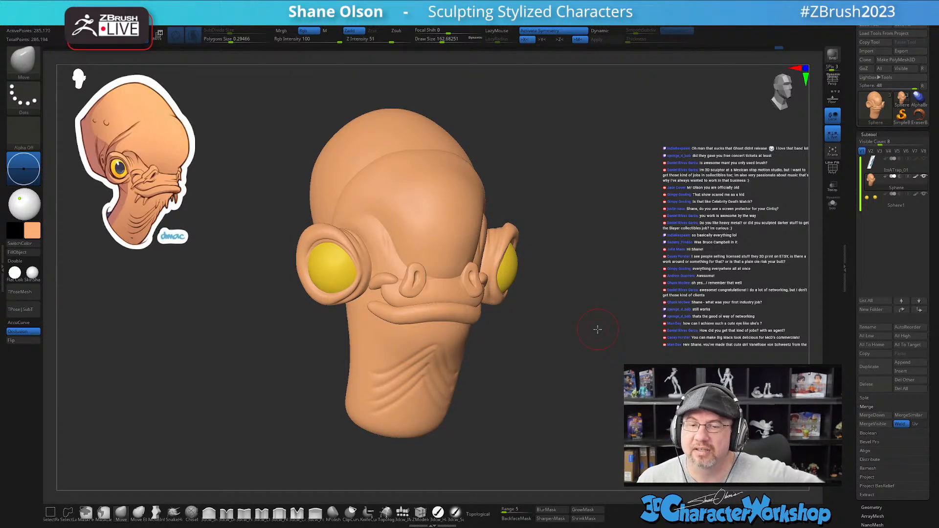
left_click_drag(598, 283, 602, 303, "alt")
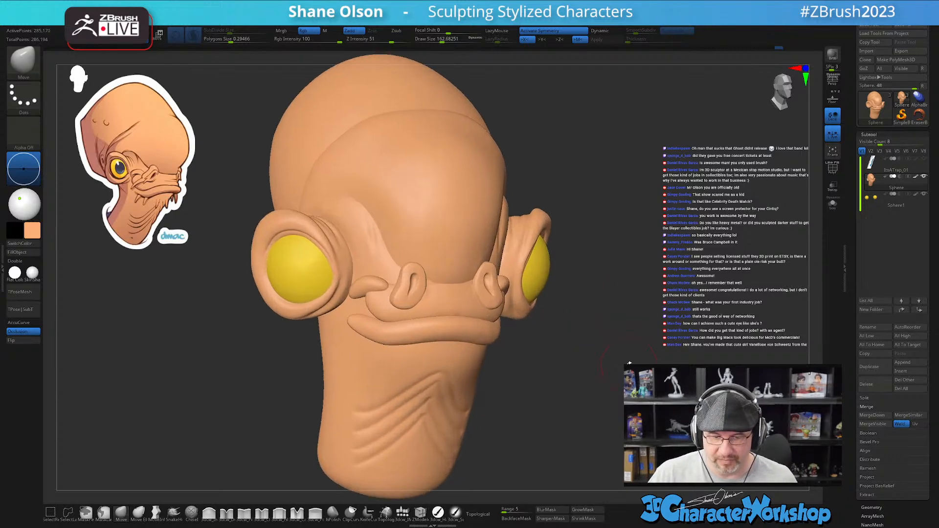
- Hide the neck and lower lip portion of the head and split it off as its own subtool
left_click_drag(629, 362, 651, 333, "alt")
key("shift+f")
key("shift+f")
left_click(427, 327, "ctrl+shift")
left_click(427, 327, "ctrl+shift")
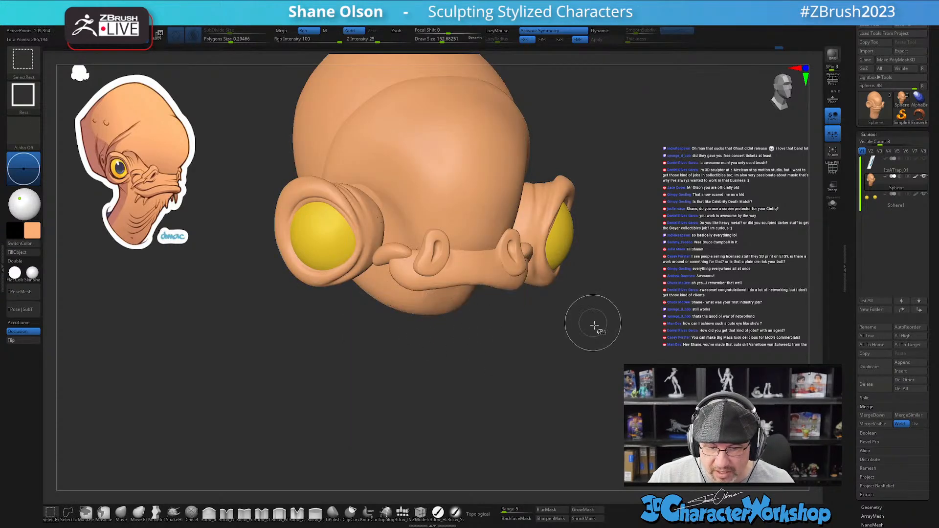
key("space")
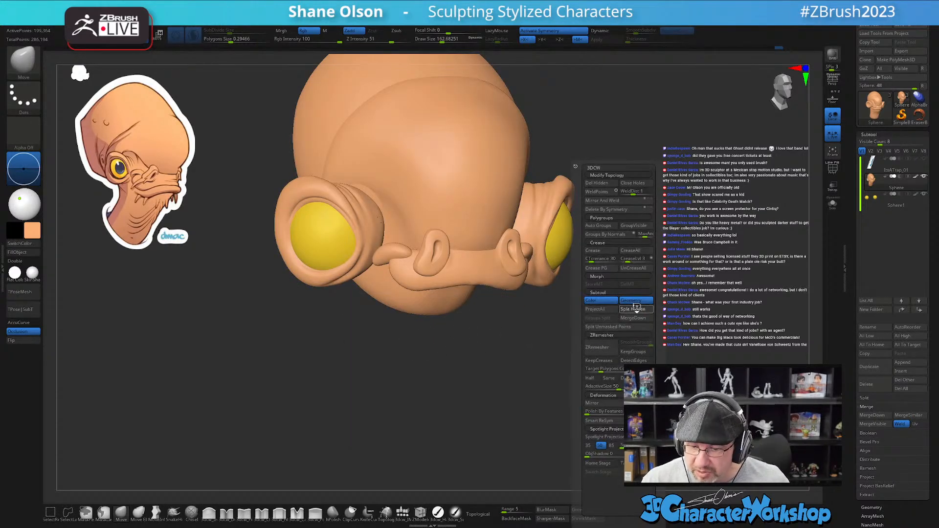
left_click(629, 310)
key("shift+f")
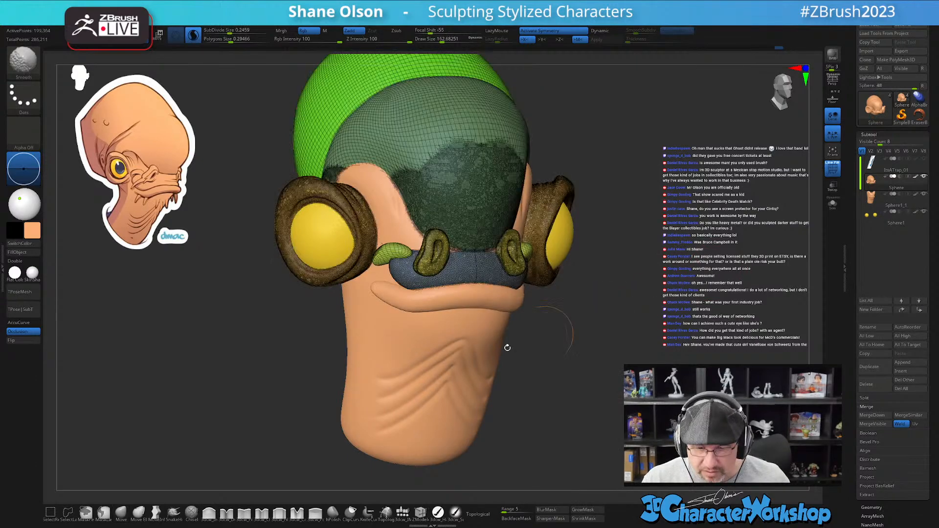
- Select the split-off neck and lower lip subtool and isolate it in Solo mode with a plain shaded front view
left_click(384, 363, "alt")
mouse_move(603, 325)
left_mouse_down()
mouse_move(573, 325)
mouse_move(601, 328)
left_mouse_up()
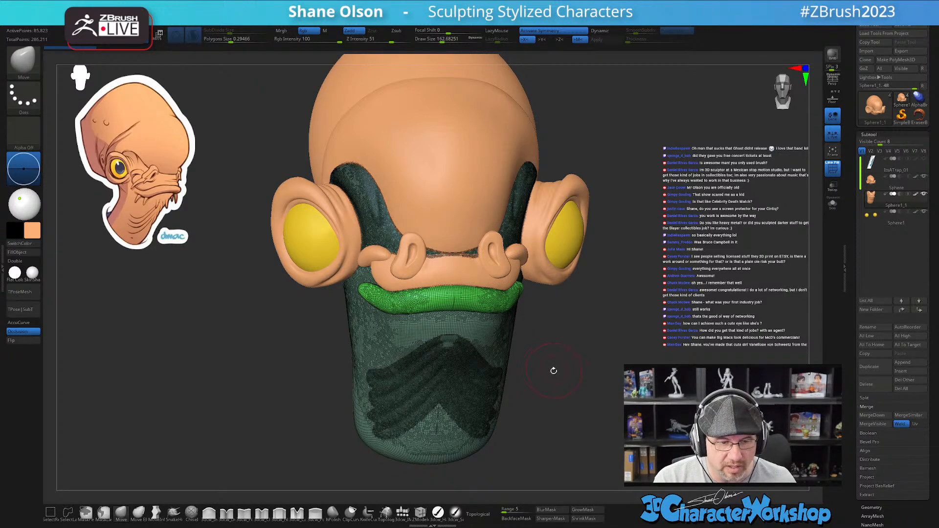
mouse_move(538, 365)
left_mouse_down()
mouse_move(553, 341)
mouse_move(550, 352)
left_mouse_up()
key("ctrl+shift+s")
key("shift+f")
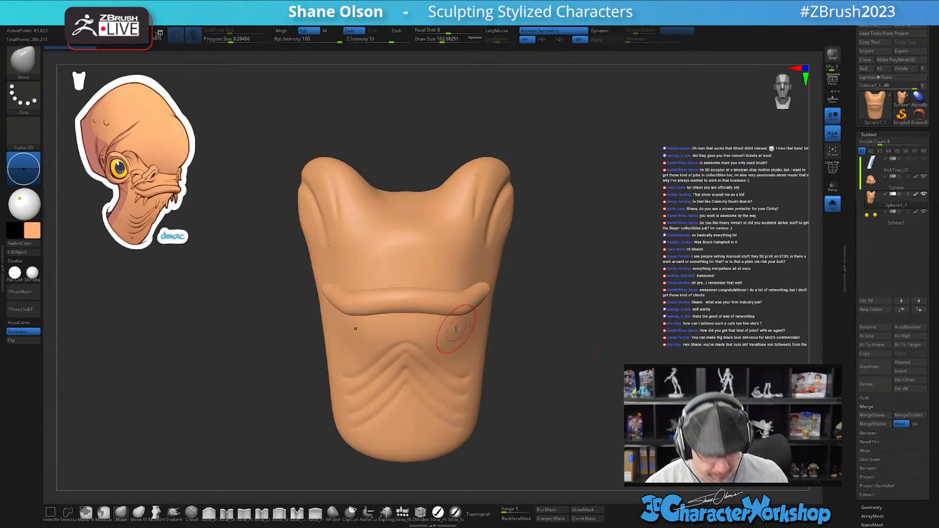
- Center the transform gizmo on the isolated neck piece and reset its orientation
key("space")
key("w")
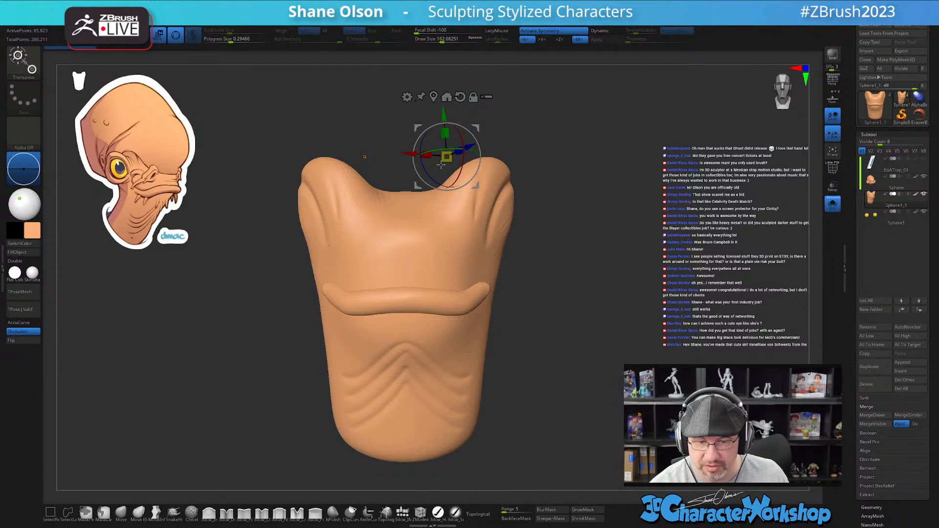
key("x")
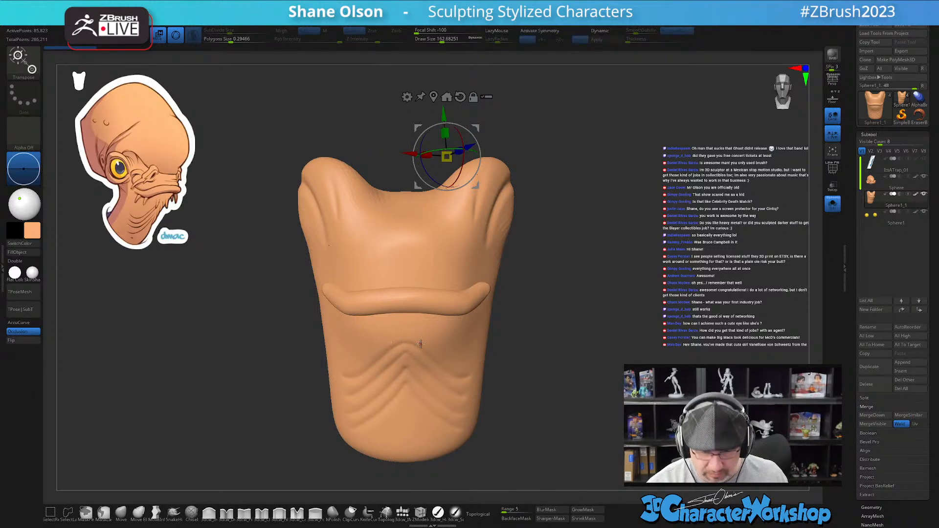
left_click(433, 96)
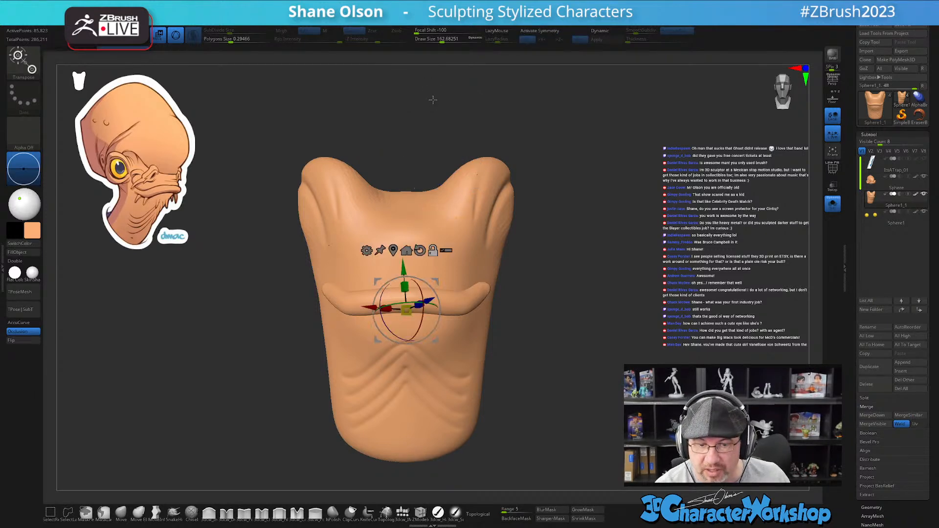
left_click(419, 250)
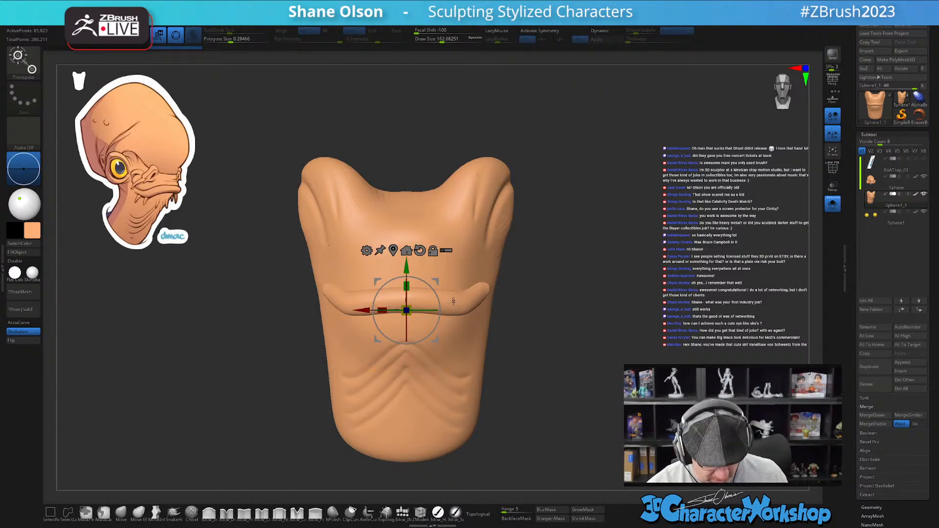
key("x")
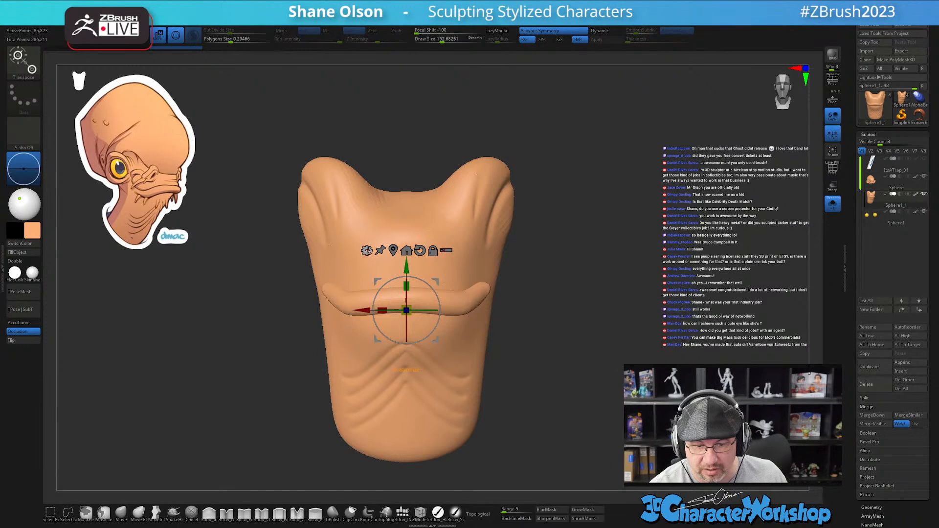
- Remesh the isolated neck and lower lip piece with the gizmo's remesh operation, accept it, and activate symmetry
left_click(366, 250)
left_click(533, 299)
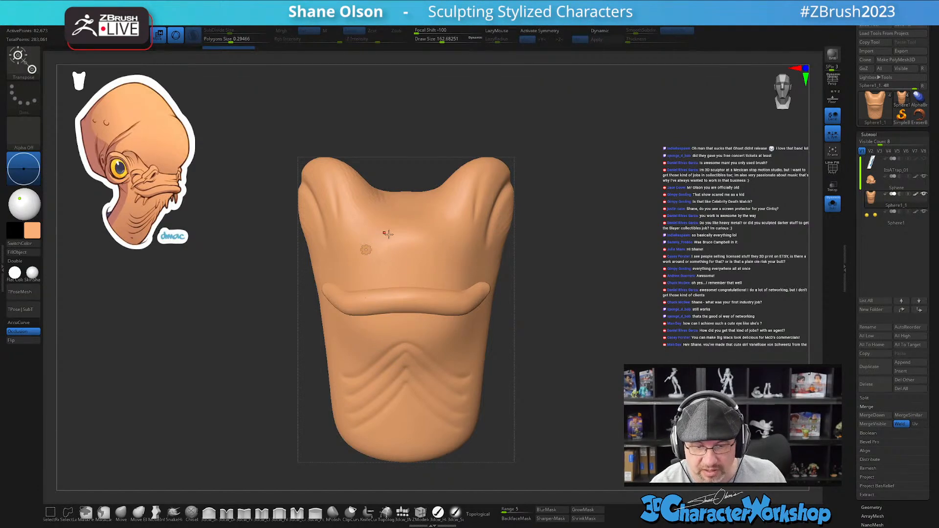
key("shift+f")
left_click_drag(533, 310, 528, 439)
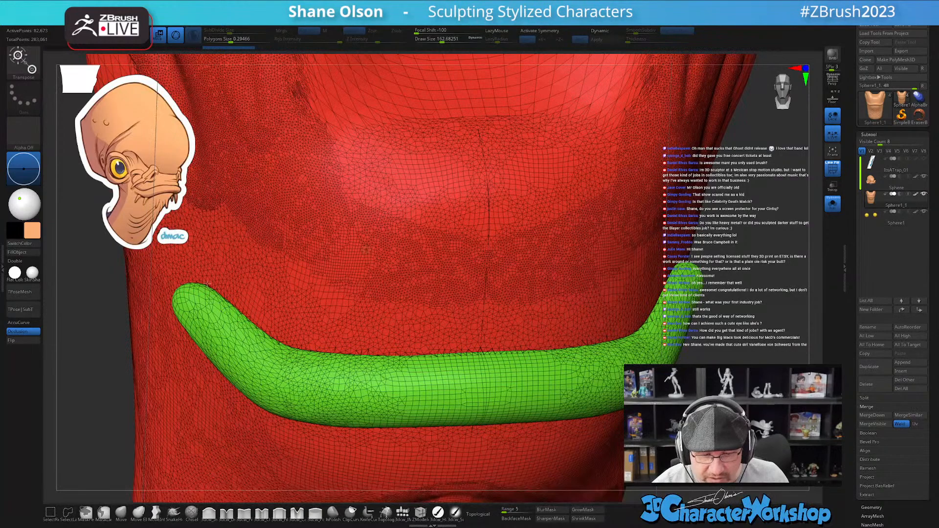
mouse_move(600, 336)
right_mouse_down()
mouse_move(589, 304)
mouse_move(594, 371)
mouse_move(588, 329)
right_mouse_up()
right_click_drag(746, 319, 644, 338, "alt")
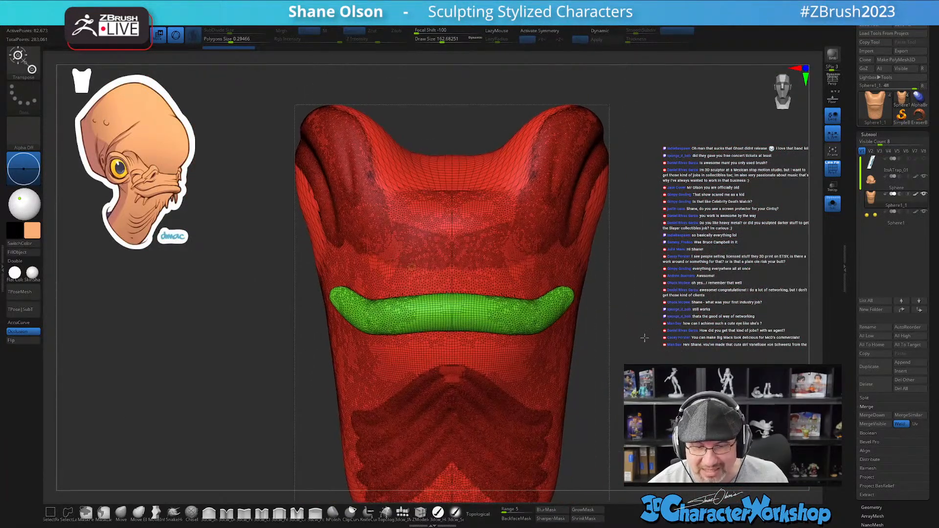
left_click(411, 267)
left_click(538, 267)
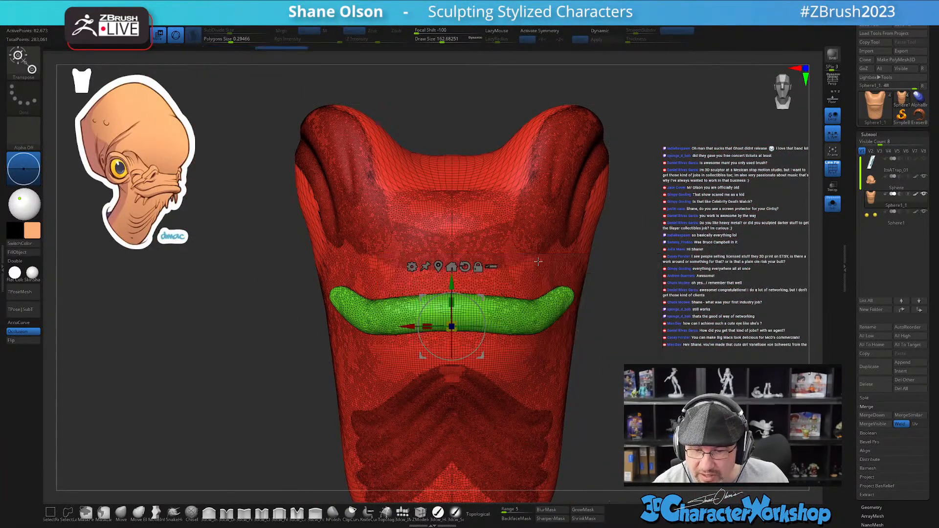
key("x")
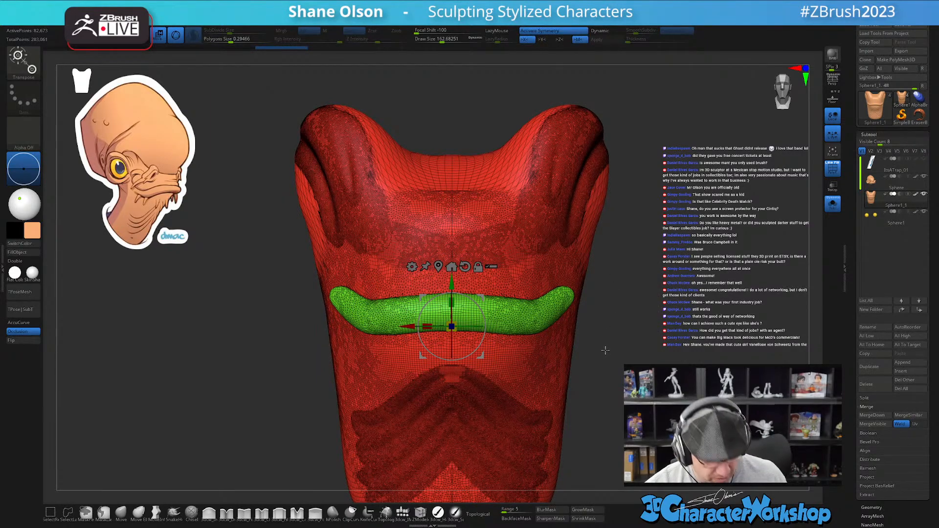
- Decimate the neck and lower lip piece with Decimation Master's 75k points preset
mouse_move(606, 344)
left_mouse_down()
mouse_move(579, 356)
mouse_move(595, 336)
mouse_move(603, 341)
left_mouse_up()
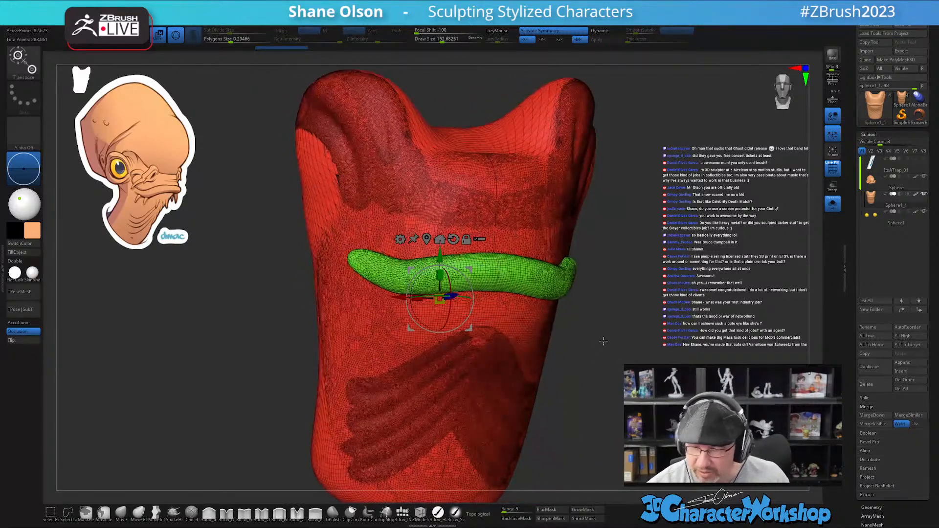
left_click_drag(645, 299, 632, 317)
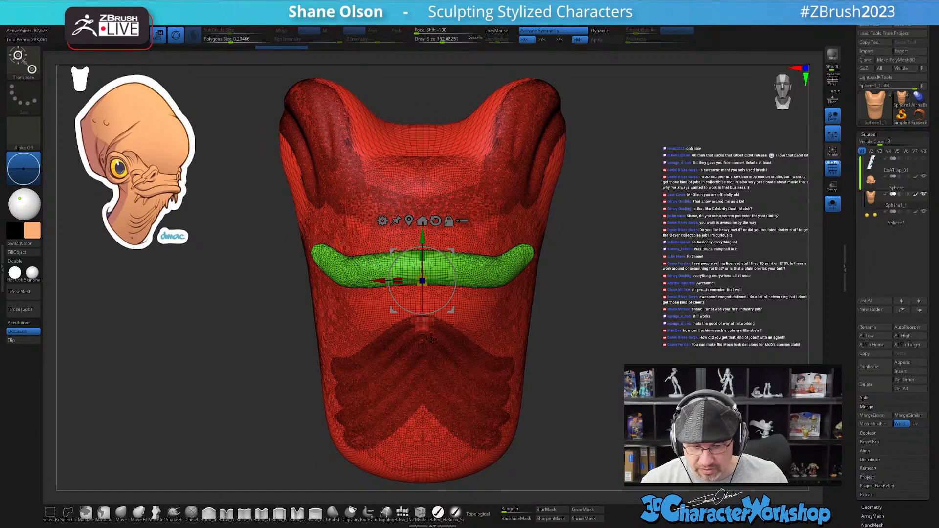
left_click_drag(598, 363, 515, 322)
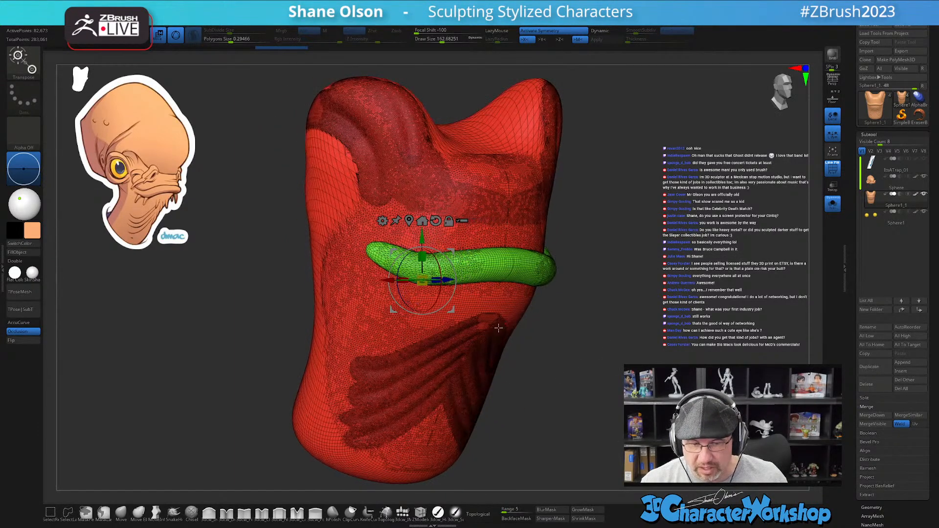
key("q")
left_click_drag(575, 355, 540, 251, "shift")
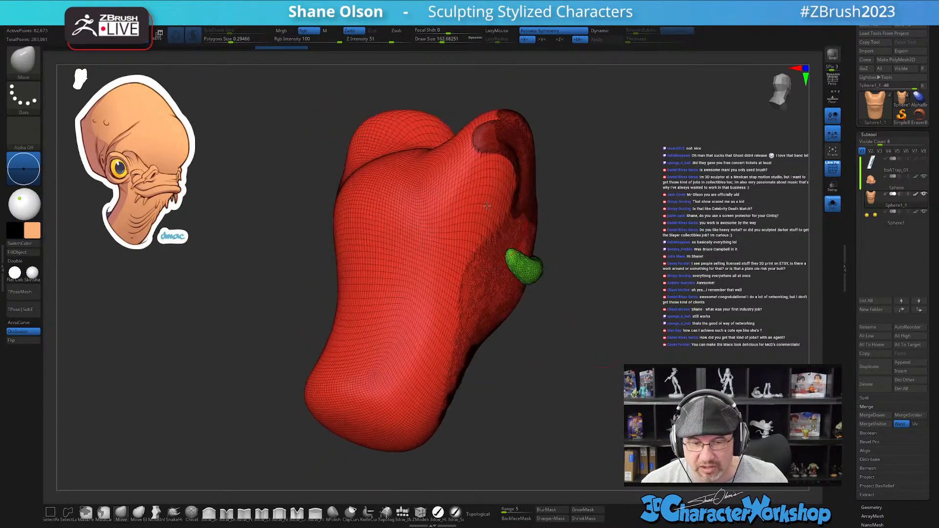
left_click_drag(612, 350, 560, 353)
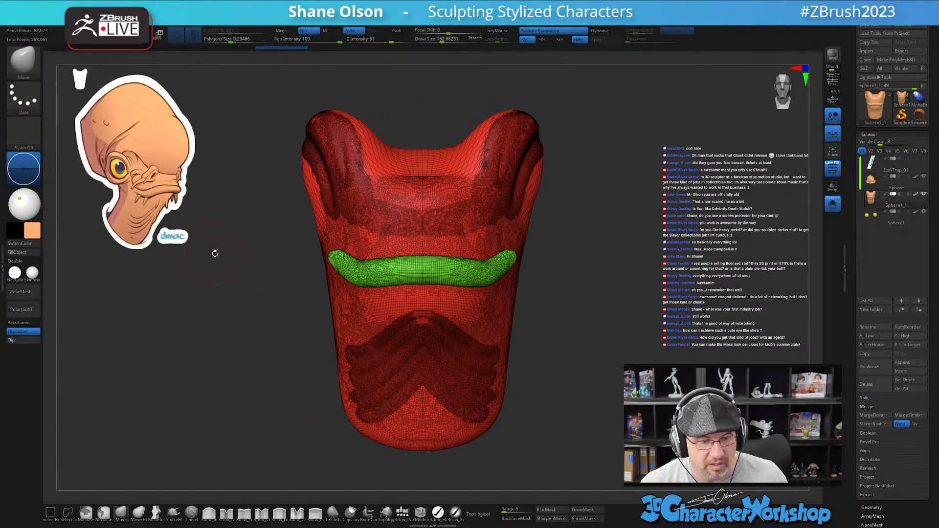
left_click(2, 187)
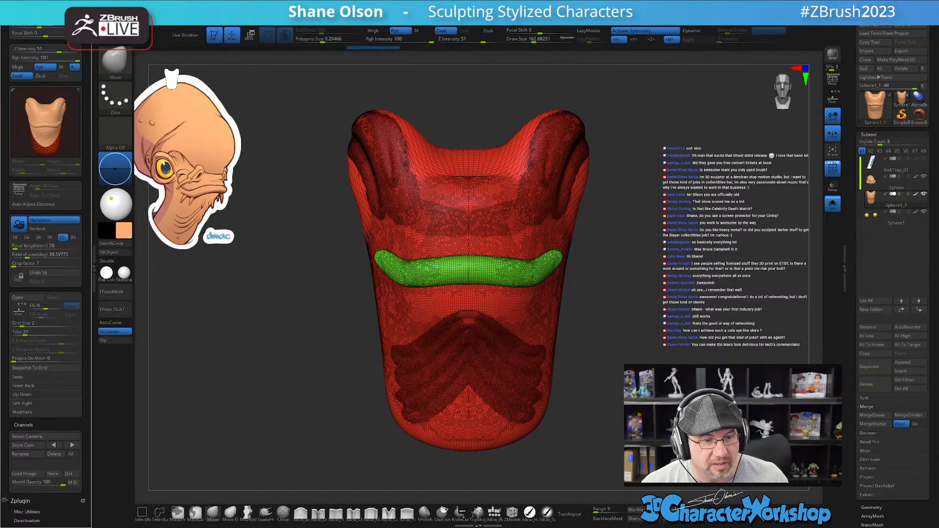
scroll(44, 72, "down", 10)
left_click(33, 112)
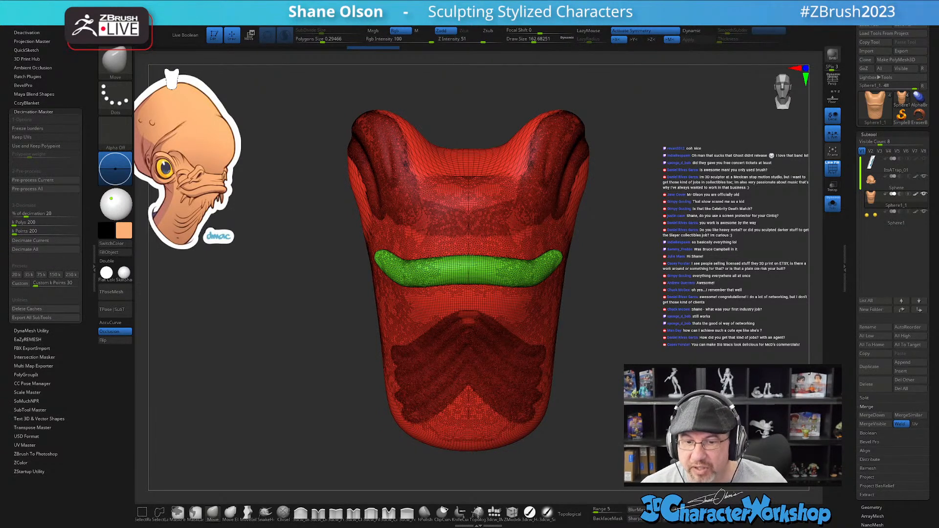
left_click(572, 13)
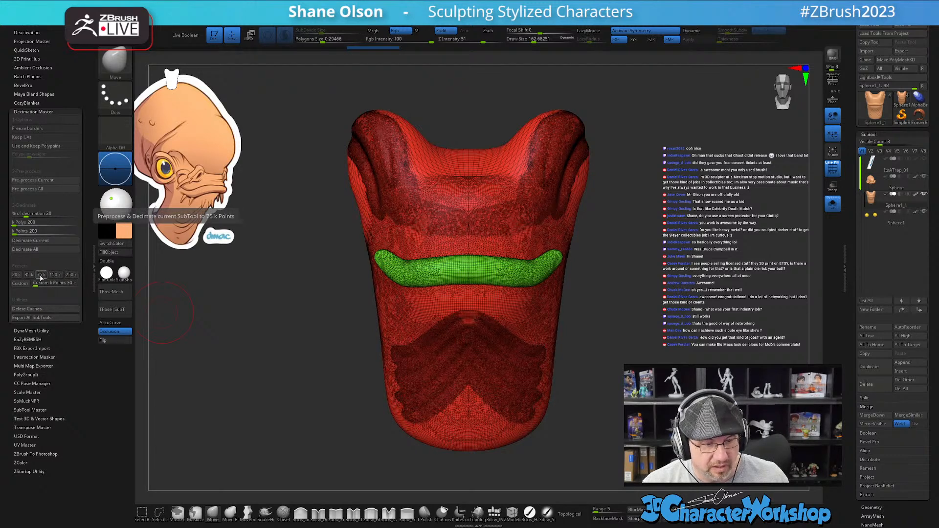
left_click(42, 277)
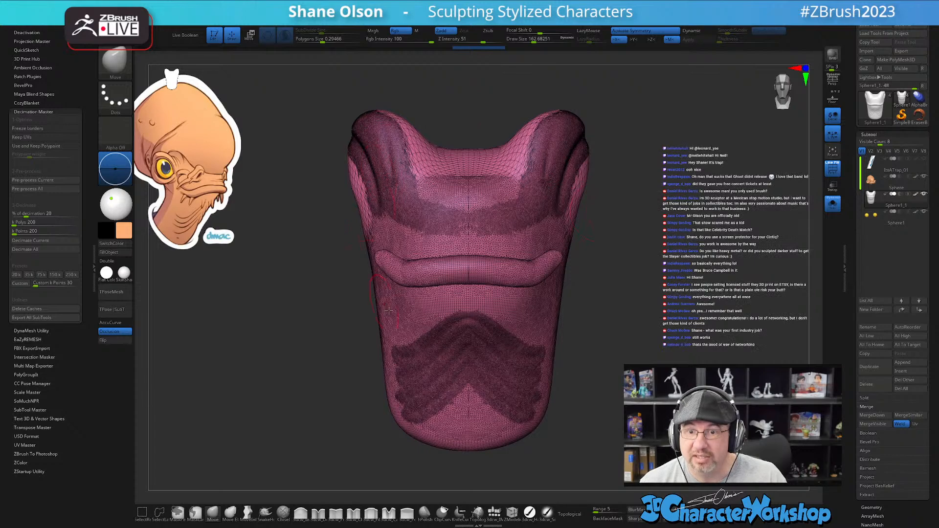
- Decimate the neck and lower lip piece to 20k points and check the wireframe around the lip and throat folds
mouse_move(706, 218)
left_mouse_down()
mouse_move(655, 195)
mouse_move(616, 196)
left_mouse_up()
left_click_drag(618, 312, 674, 292, "shift")
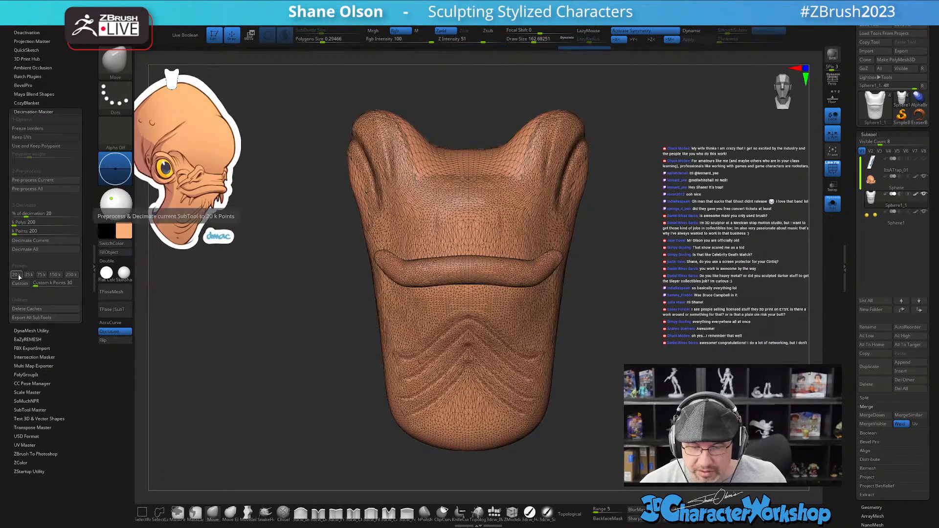
mouse_move(641, 303)
left_mouse_down()
mouse_move(690, 318)
mouse_move(670, 312)
mouse_move(657, 284)
mouse_move(705, 320)
left_mouse_up()
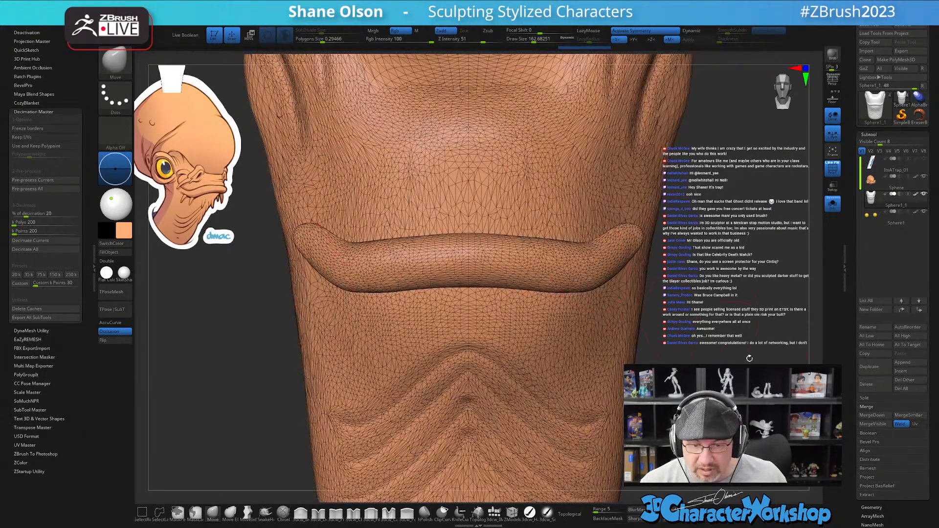
mouse_move(743, 359)
left_mouse_down("alt")
mouse_move(740, 333)
mouse_move(724, 340)
mouse_move(695, 329)
mouse_move(706, 330)
mouse_move(692, 305)
mouse_move(662, 301)
mouse_move(654, 275)
mouse_move(636, 282)
mouse_move(647, 280)
left_mouse_up("alt")
key("shift")
key("shift+f")
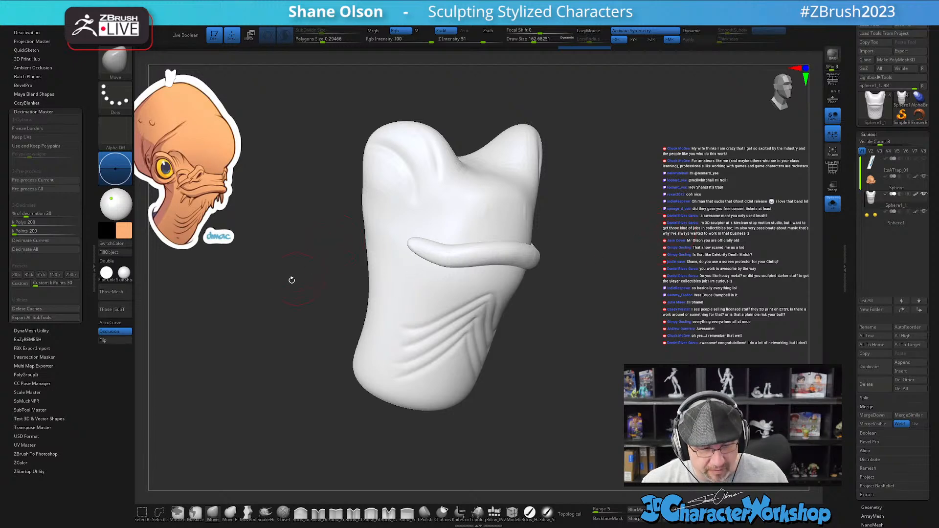
- Fill the neck piece with the peach skin color and leave Solo mode to show the whole head
left_click(126, 251)
left_click_drag(639, 304, 604, 291)
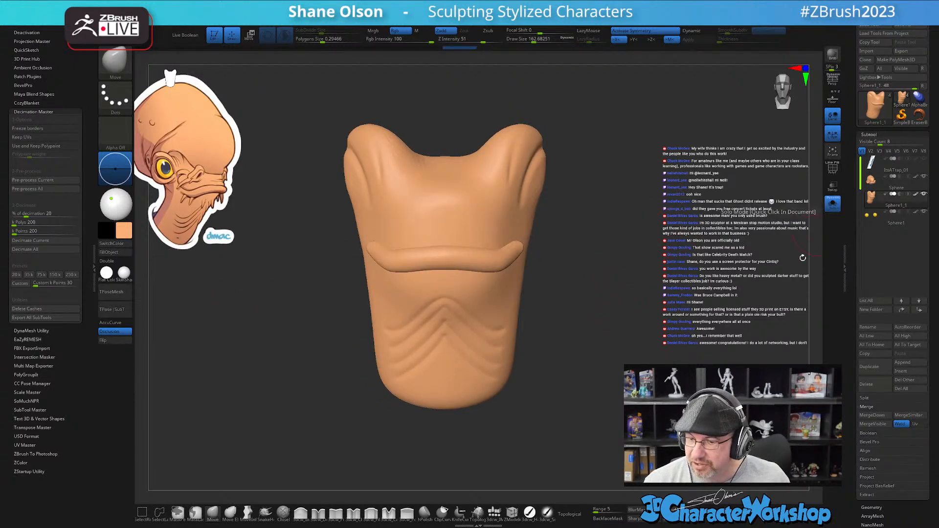
left_click(833, 203)
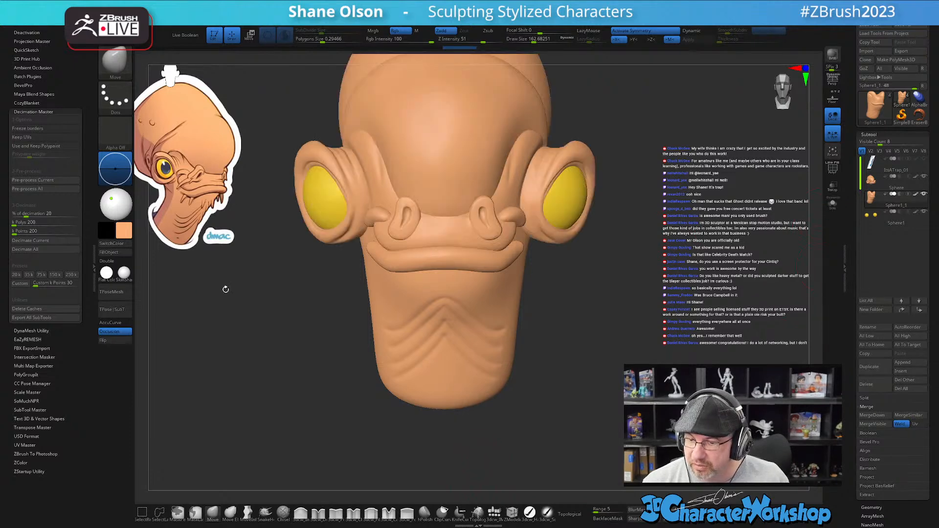
left_click(95, 269)
mouse_move(650, 310)
left_mouse_down()
mouse_move(557, 337)
mouse_move(567, 336)
left_mouse_up()
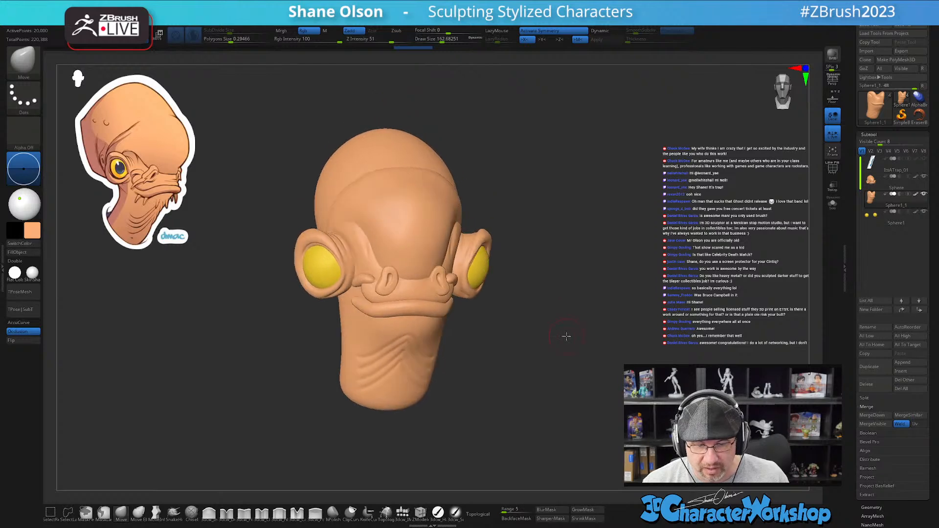
mouse_move(496, 337)
left_mouse_down()
mouse_move(509, 348)
mouse_move(562, 325)
left_mouse_up()
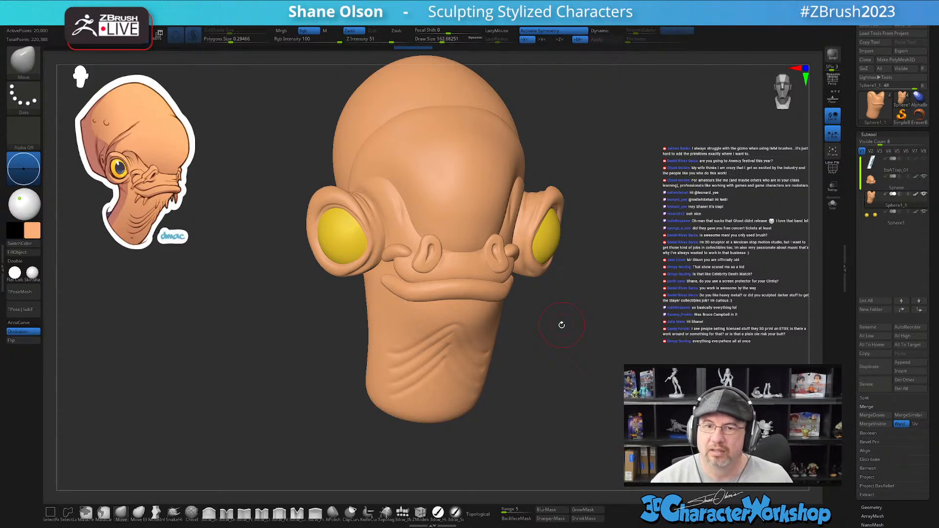
mouse_move(580, 325)
left_mouse_down()
mouse_move(561, 339)
mouse_move(572, 342)
mouse_move(572, 323)
mouse_move(567, 348)
mouse_move(564, 336)
left_mouse_up()
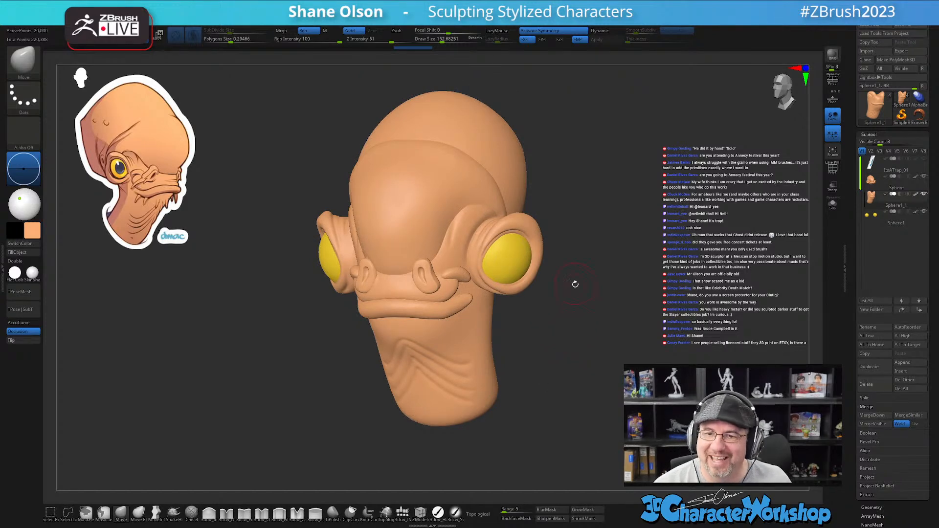
mouse_move(570, 294)
left_mouse_down()
mouse_move(570, 308)
mouse_move(576, 295)
left_mouse_up()
- Try smoothing the mouth corner where the lower lip's end meets the cheek, with the wireframe shown
mouse_move(536, 331)
left_mouse_down("shift")
mouse_move(541, 321)
mouse_move(576, 356)
left_mouse_up("shift")
scroll(533, 329, "up", 5)
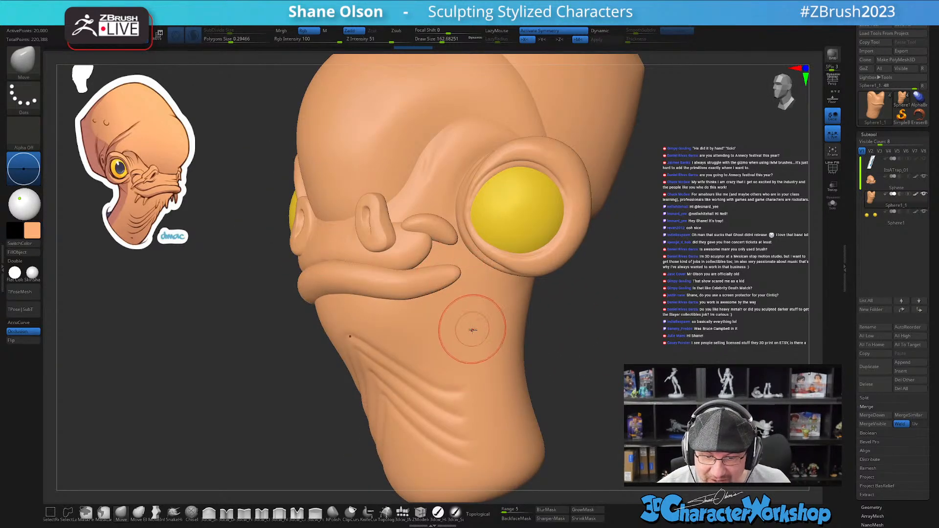
scroll(467, 325, "up", 6)
scroll(456, 321, "up", 2)
key("shift")
key("shift+f")
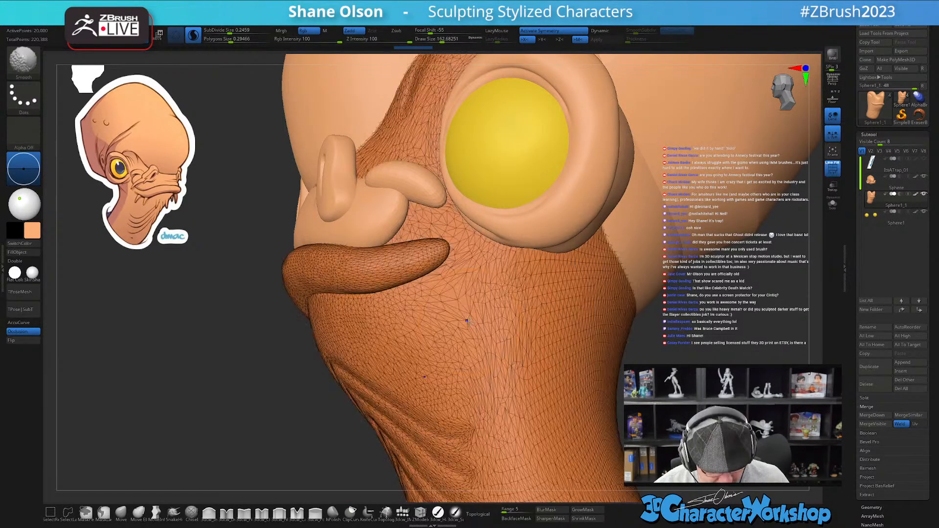
left_click_drag(448, 249, 430, 220, "shift")
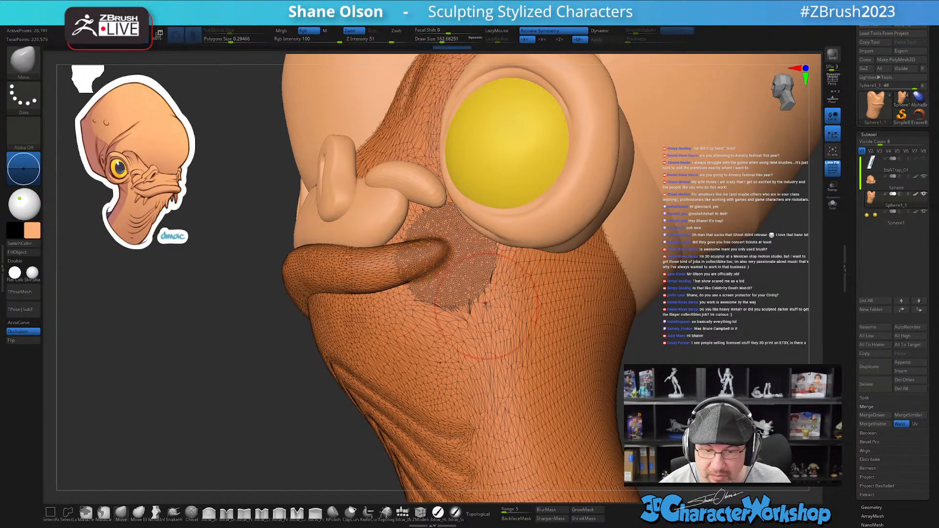
left_click_drag(577, 470, 490, 318)
key("ctrl+z")
- Raise the Smooth brush's subdivide size and smooth the end of the lower lip into the cheek
key("shift")
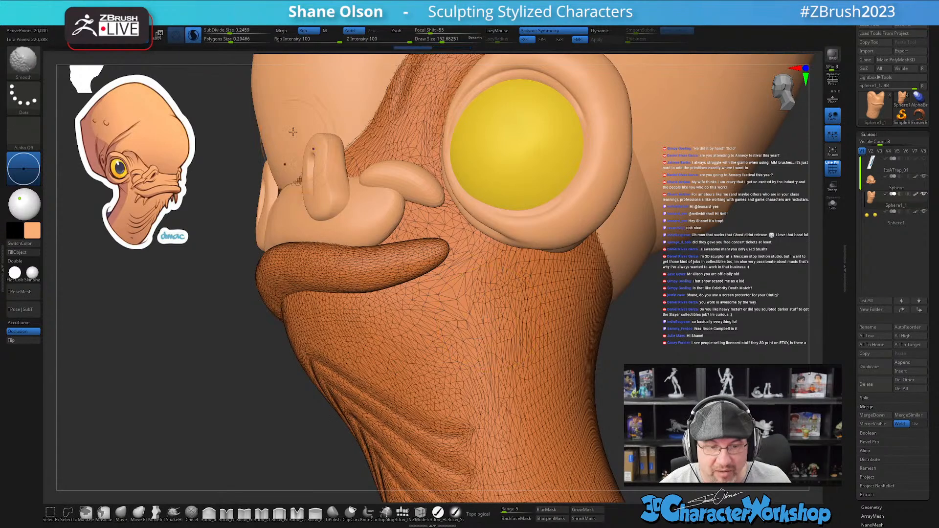
left_click_drag(230, 30, 232, 31)
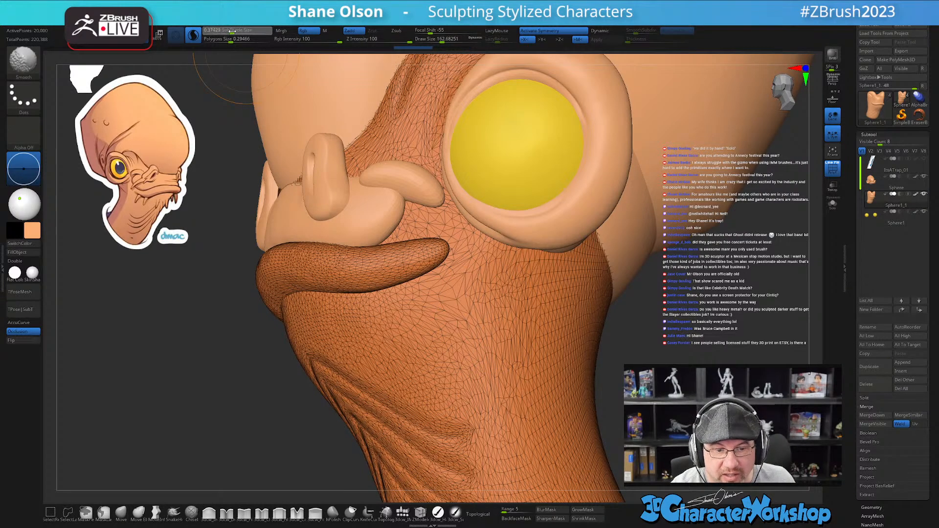
left_click_drag(441, 254, 443, 267, "shift")
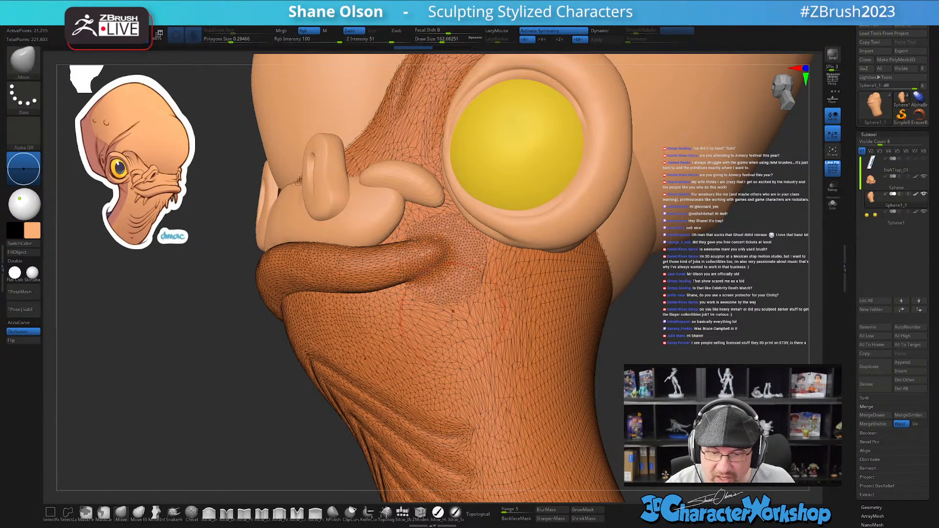
key("shift+f")
mouse_move(482, 304)
right_mouse_down()
mouse_move(465, 284)
mouse_move(436, 291)
right_mouse_up()
left_click_drag(435, 291, 393, 280, "shift")
- Reshape the mouth corner and lower lip with the Move brush, and check the head from front and three-quarter views
key("b")
key("m")
key("v")
right_click_drag(480, 350, 469, 328)
left_click_drag(493, 324, 357, 326)
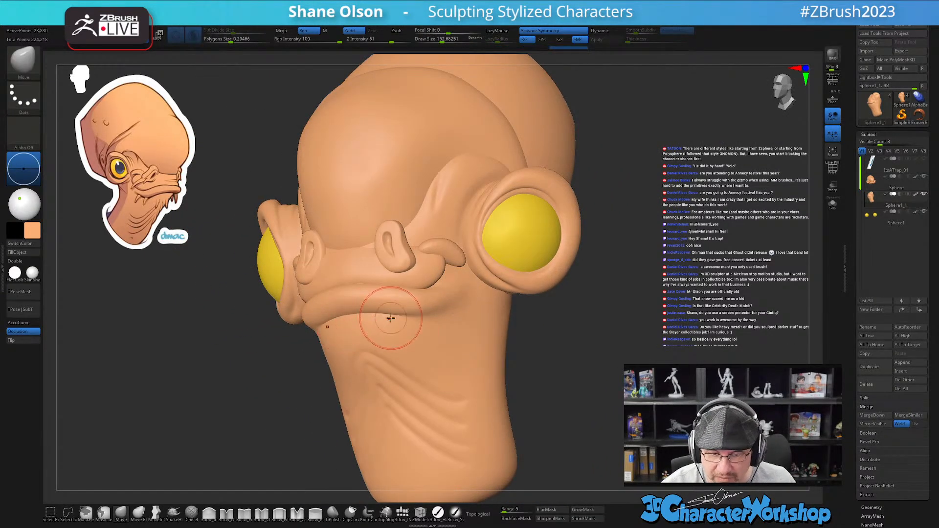
mouse_move(577, 390)
left_mouse_down()
mouse_move(618, 391)
mouse_move(653, 362)
left_mouse_up()
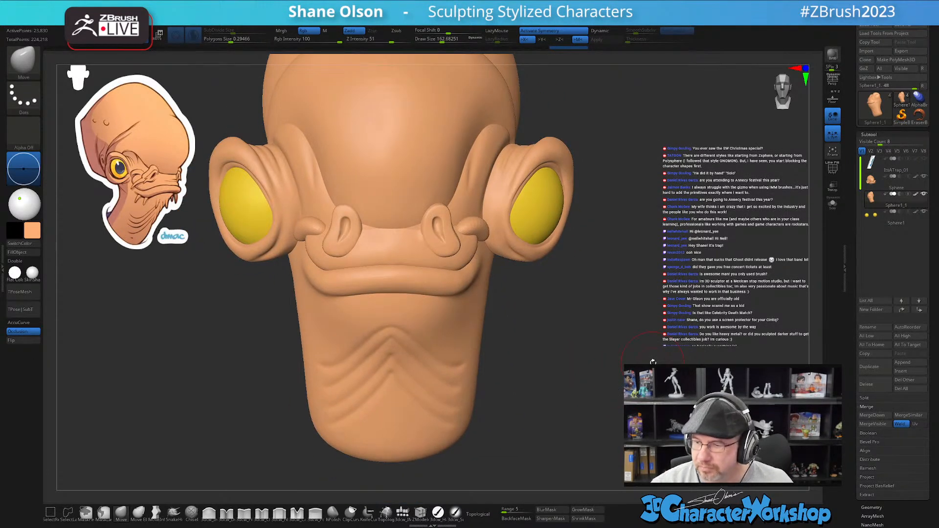
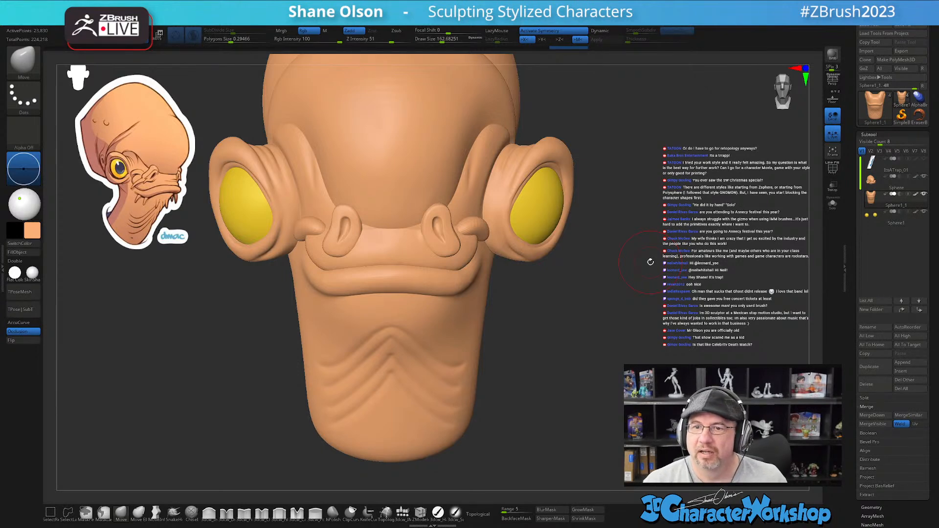
left_click_drag(595, 356, 587, 367)
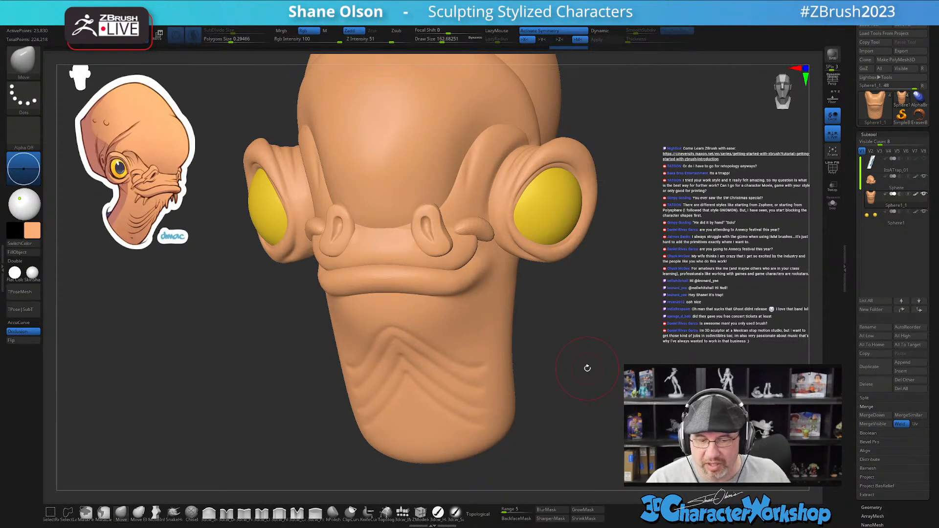
mouse_move(566, 354)
left_mouse_down()
mouse_move(569, 339)
mouse_move(570, 388)
mouse_move(575, 374)
mouse_move(566, 373)
left_mouse_up()
left_click_drag(572, 324, 572, 336)
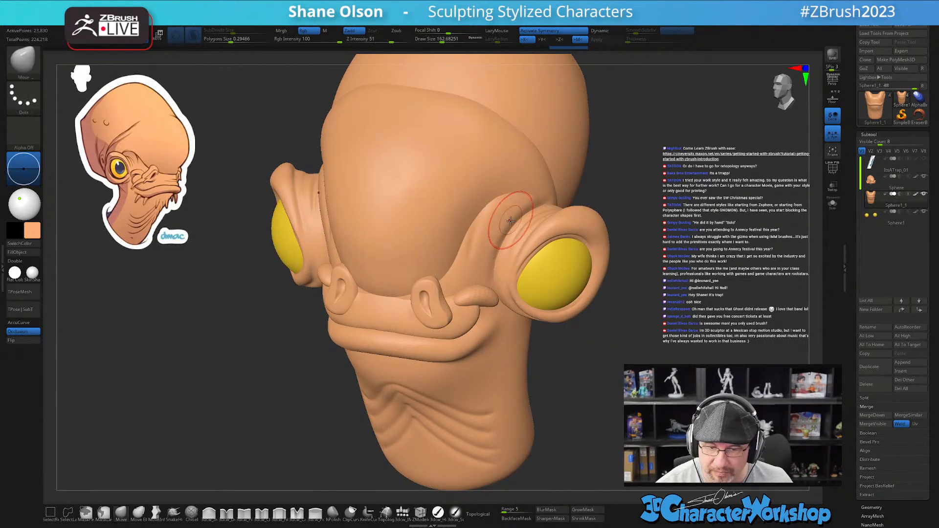
- Isolate the neck piece in Solo mode and carve a fold up the brow ridge beside the eye with the detail brush
key("w")
left_click_drag(494, 274, 520, 267)
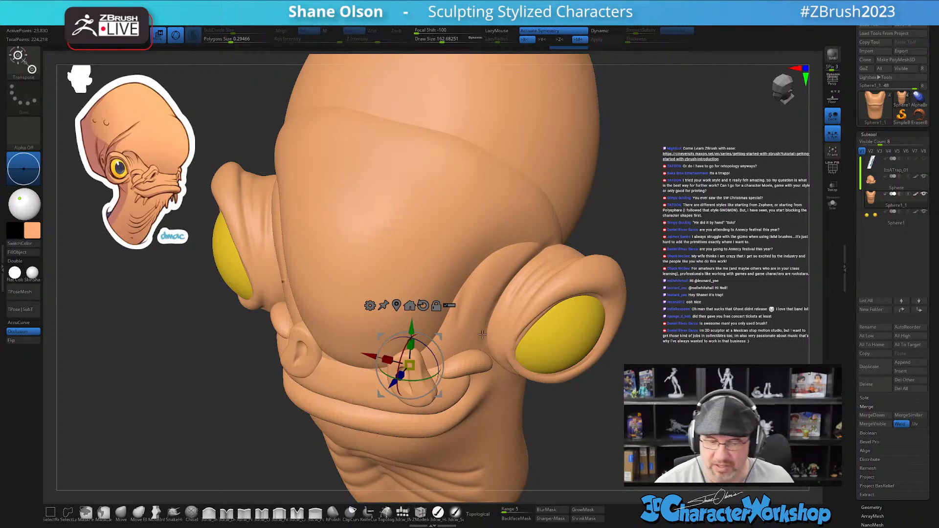
left_click(226, 512)
mouse_move(481, 264)
right_mouse_down()
mouse_move(482, 253)
mouse_move(484, 305)
right_mouse_up()
key("s")
left_click_drag(471, 306, 464, 306)
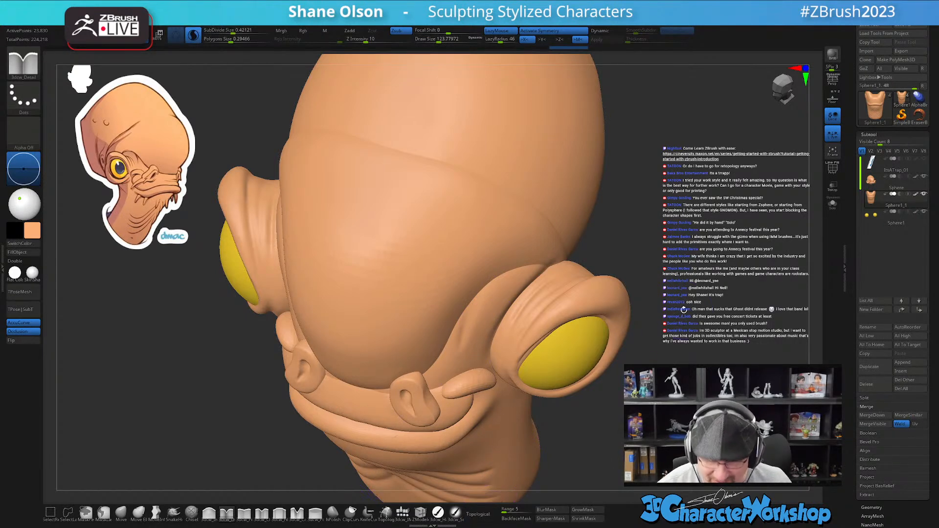
left_click(833, 203)
right_click_drag(493, 274, 482, 273)
mouse_move(482, 272)
left_mouse_down("shift")
mouse_move(443, 313)
mouse_move(465, 324)
mouse_move(486, 268)
mouse_move(511, 256)
left_mouse_up("shift")
key("s")
left_click_drag(465, 328, 492, 257)
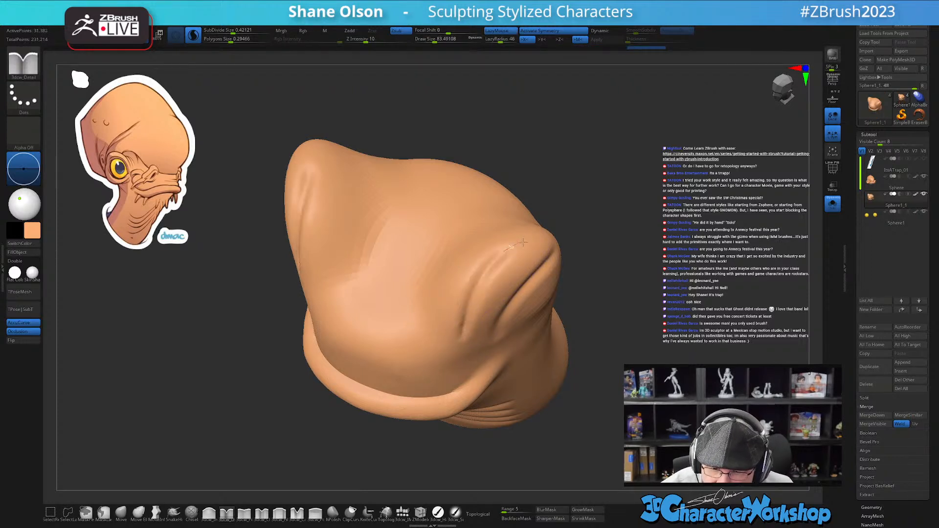
- Deepen the fold running up over the brow ridge with repeated detail strokes and smooth its inner slope
left_click_drag(597, 360, 596, 320)
mouse_move(467, 320)
left_mouse_down()
mouse_move(478, 279)
mouse_move(513, 252)
left_mouse_up()
left_click_drag(596, 287, 596, 338)
mouse_move(460, 292)
left_mouse_down("shift")
mouse_move(472, 265)
mouse_move(450, 291)
mouse_move(455, 262)
mouse_move(484, 259)
left_mouse_up("shift")
left_click_drag(597, 314, 581, 307)
left_click_drag(466, 327, 522, 241)
- Tighten the brow ridge crease with the Pinch brush, leave Solo mode, and smooth the area between brow and nostril
left_click(248, 510)
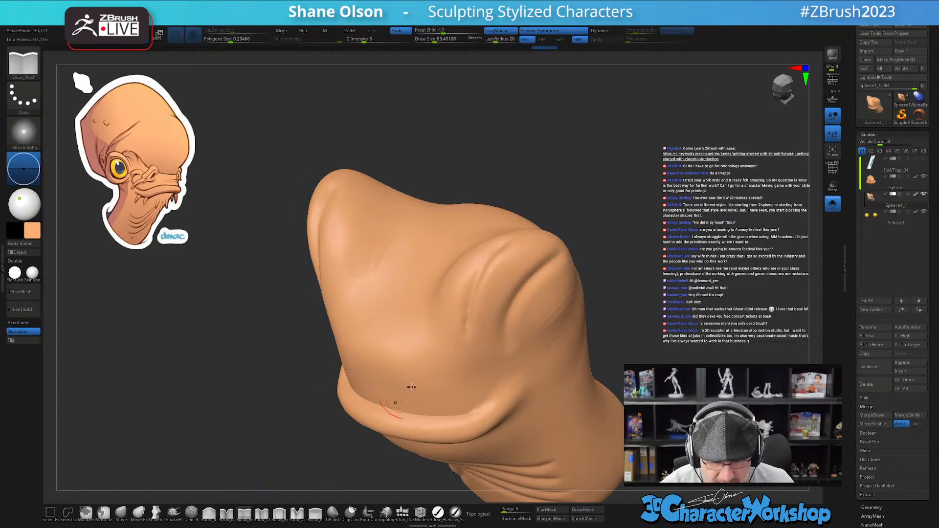
right_click_drag(474, 283, 477, 275)
mouse_move(478, 274)
left_mouse_down()
mouse_move(459, 325)
mouse_move(509, 251)
mouse_move(535, 231)
mouse_move(478, 325)
mouse_move(492, 289)
mouse_move(538, 245)
left_mouse_up()
right_click_drag(521, 307, 621, 346)
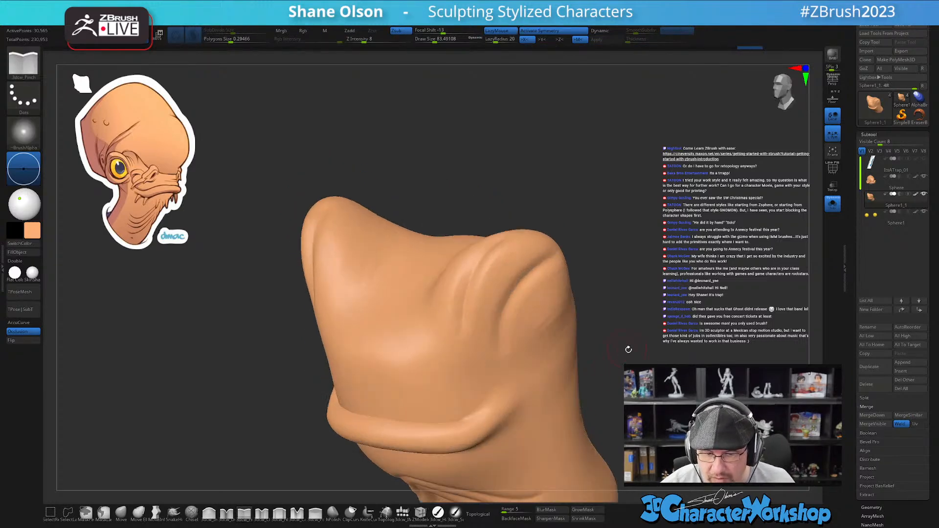
left_click(833, 203)
mouse_move(692, 290)
left_mouse_down()
mouse_move(594, 294)
mouse_move(669, 292)
left_mouse_up()
mouse_move(451, 341)
left_mouse_down("shift")
mouse_move(452, 309)
mouse_move(439, 357)
left_mouse_up("shift")
left_click_drag(449, 318, 471, 327, "shift")
- Puff up the top of the brow ridge beside the eye socket with the Inflate brush, undoing the last stroke
right_click_drag(563, 230, 518, 276)
left_click(209, 514)
key("s")
left_click_drag(510, 296, 520, 296)
right_click_drag(520, 301, 526, 298)
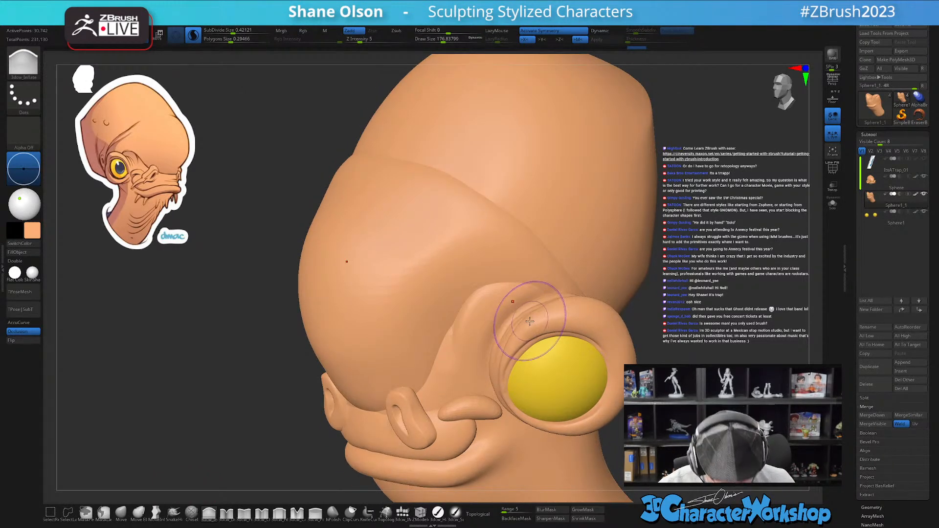
key("s")
mouse_move(504, 291)
left_mouse_down()
mouse_move(552, 273)
mouse_move(541, 268)
left_mouse_up()
key("shift+f")
key("shift+f")
right_click_drag(541, 268, 517, 282)
mouse_move(517, 282)
left_mouse_down()
mouse_move(537, 284)
mouse_move(521, 278)
left_mouse_up()
key("ctrl+z")
mouse_move(480, 331)
right_mouse_down()
mouse_move(548, 334)
mouse_move(508, 334)
mouse_move(533, 328)
mouse_move(521, 323)
mouse_move(607, 372)
right_mouse_up()
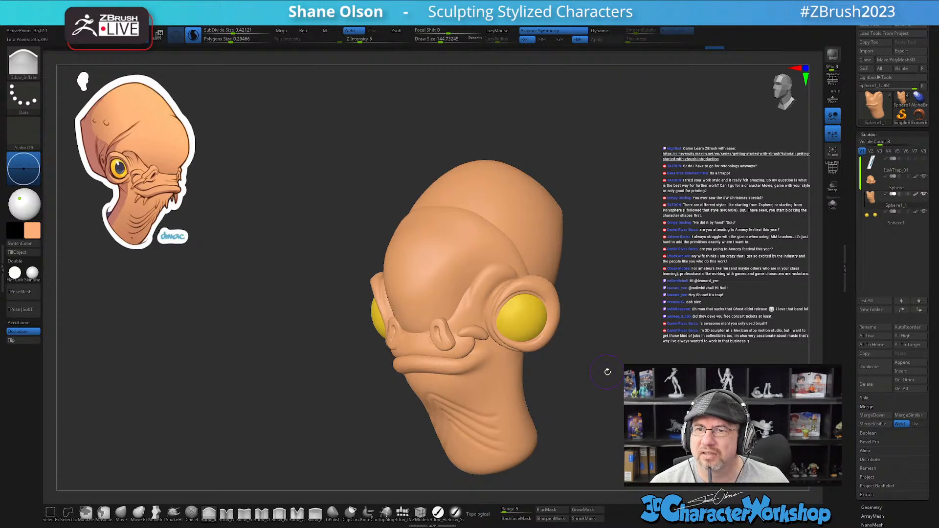
- Pinch the brow ridge's inner edge against the forehead, smooth it, and check the head from front and side
mouse_move(607, 373)
right_mouse_down()
mouse_move(578, 318)
mouse_move(597, 274)
mouse_move(593, 306)
mouse_move(606, 318)
mouse_move(398, 471)
right_mouse_up()
left_click(244, 512)
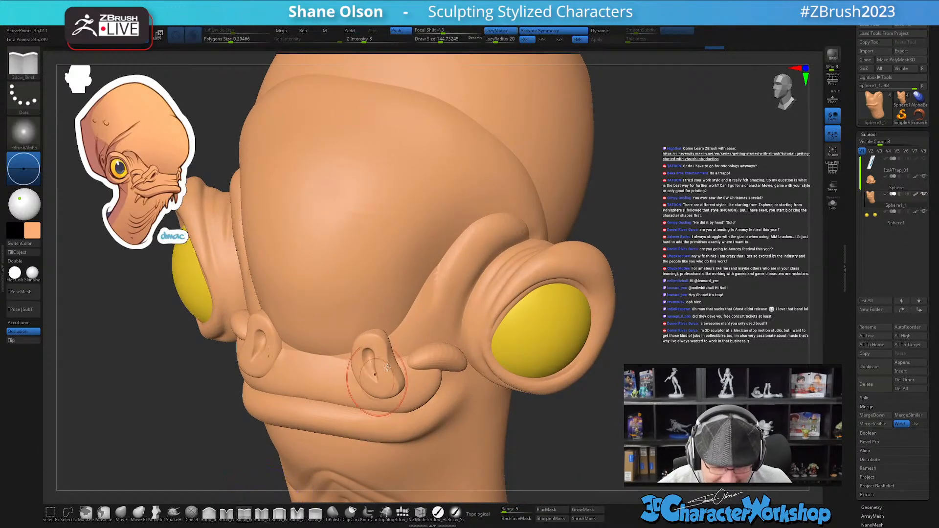
mouse_move(426, 300)
left_mouse_down()
mouse_move(447, 239)
mouse_move(445, 254)
mouse_move(456, 239)
left_mouse_up()
left_click_drag(427, 299, 484, 213)
mouse_move(636, 406)
left_mouse_down()
mouse_move(543, 416)
mouse_move(631, 391)
left_mouse_up()
key("s")
left_click_drag(458, 290, 454, 290)
mouse_move(434, 302)
left_mouse_down("shift")
mouse_move(469, 262)
mouse_move(474, 235)
left_mouse_up("shift")
mouse_move(638, 375)
left_mouse_down("alt")
mouse_move(631, 342)
mouse_move(582, 345)
mouse_move(665, 342)
mouse_move(658, 338)
left_mouse_up("alt")
mouse_move(655, 452)
left_mouse_down("alt")
mouse_move(676, 424)
mouse_move(617, 423)
mouse_move(666, 422)
left_mouse_up("alt")
left_click_drag(562, 391, 593, 377, "alt")
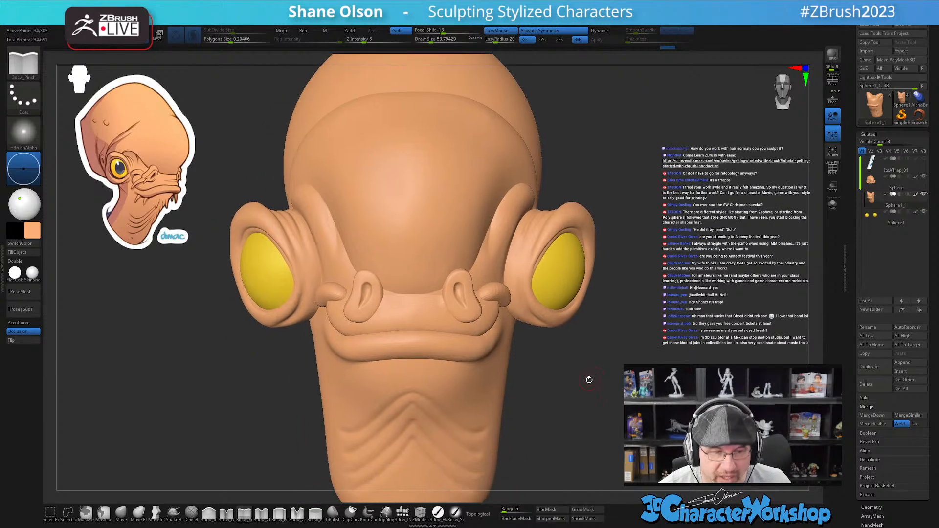
left_click_drag(589, 380, 617, 360)
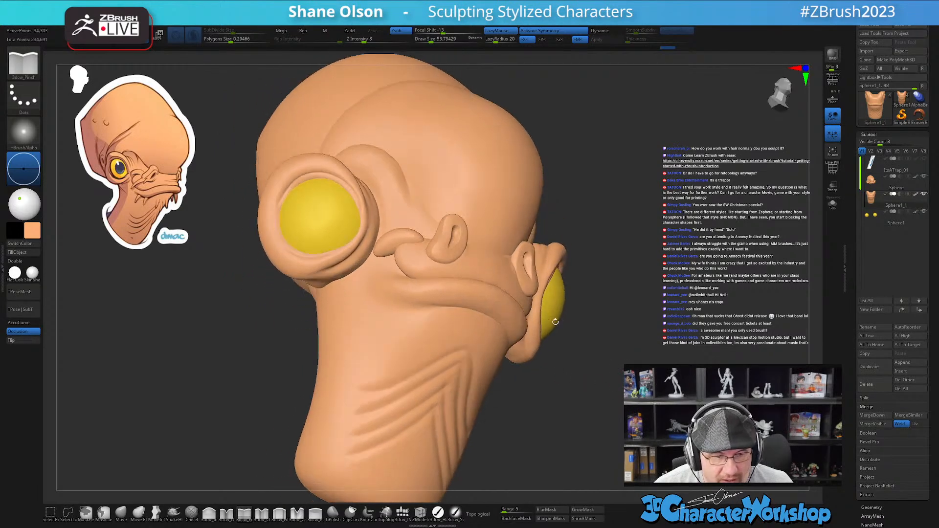
- Switch to the head subtool and mask everything in it except the small fleshy fold beside the nostril
key("w")
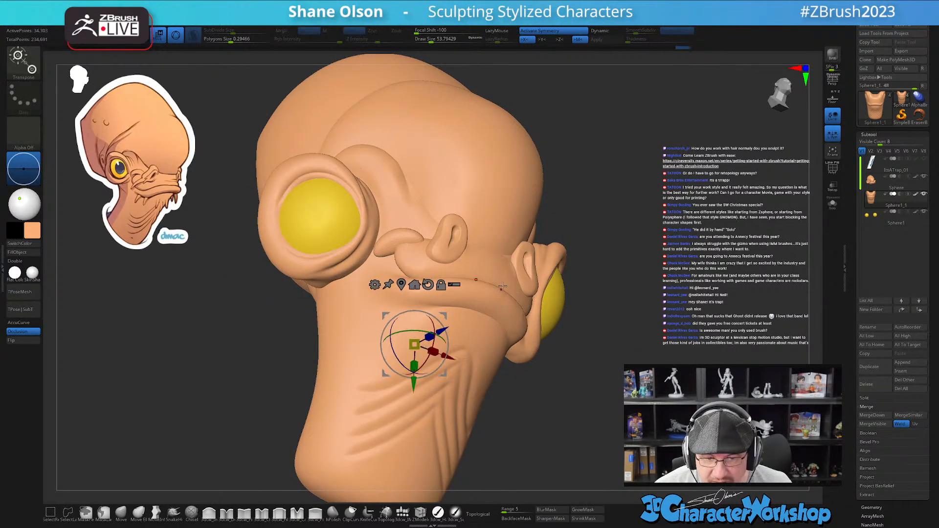
key("shift+f")
left_click(390, 237, "alt")
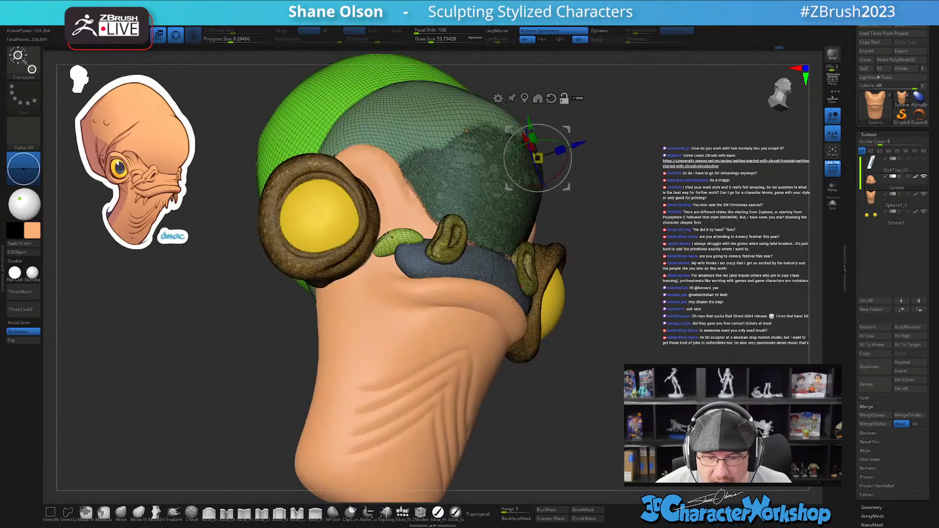
key("shift+f")
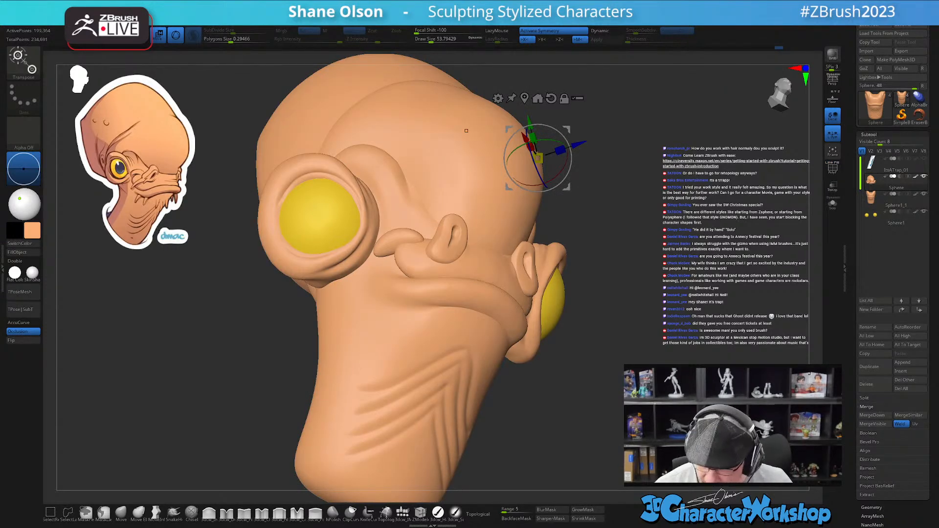
key("q")
key("w")
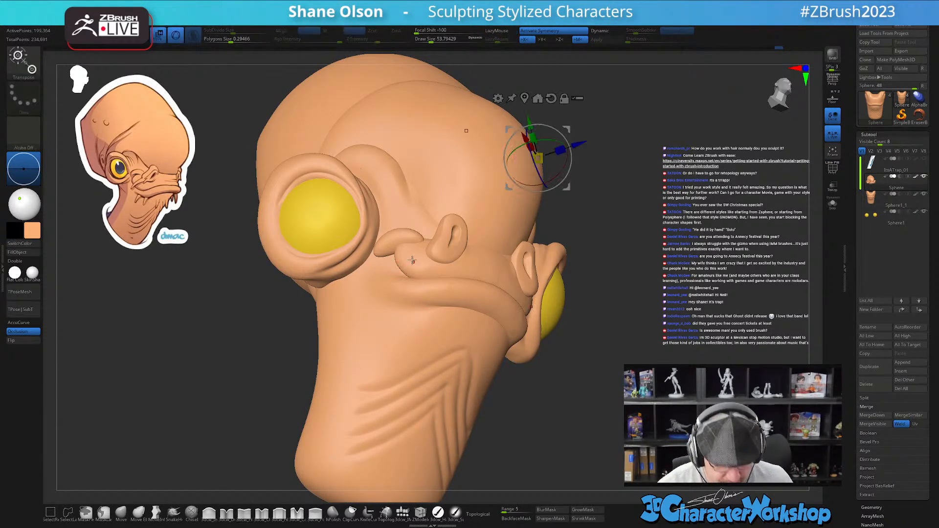
left_click(414, 267, "alt")
mouse_move(435, 276)
right_mouse_down()
mouse_move(419, 274)
mouse_move(452, 272)
mouse_move(446, 267)
right_mouse_up()
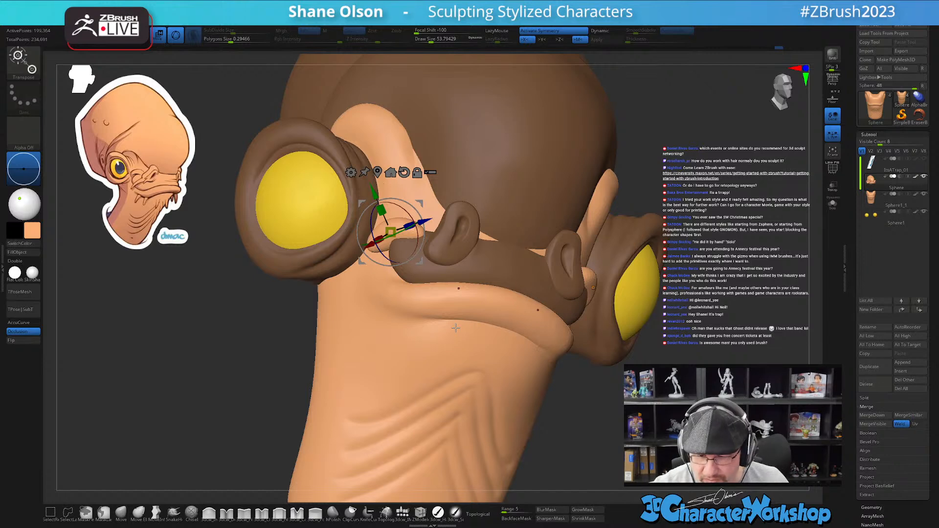
- Save the sculpt as a new tool file named ItsATrap_02
left_click(898, 25)
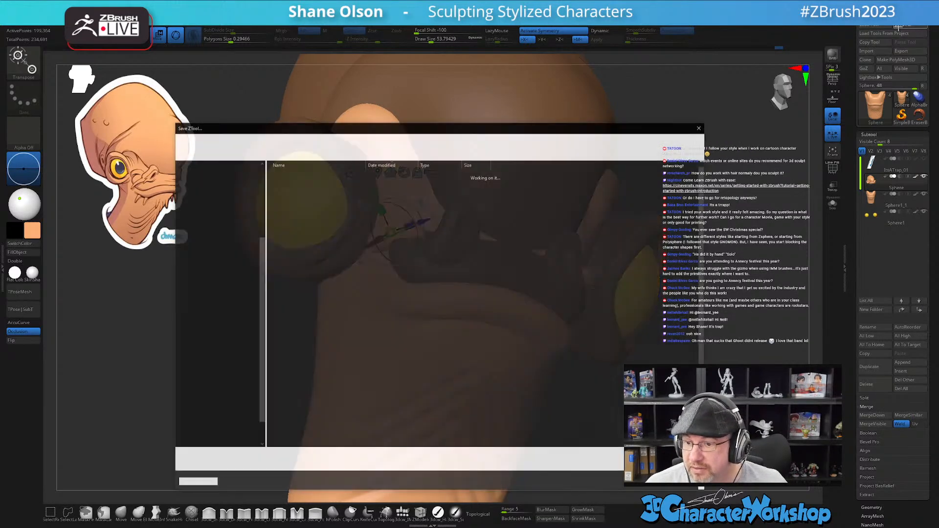
left_click(261, 455)
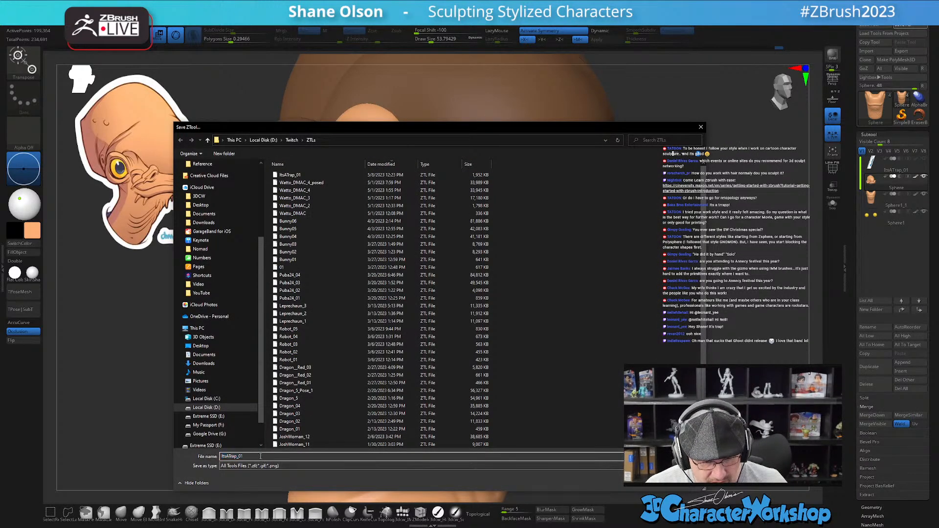
key("BackSpace")
type("2")
key("Return")
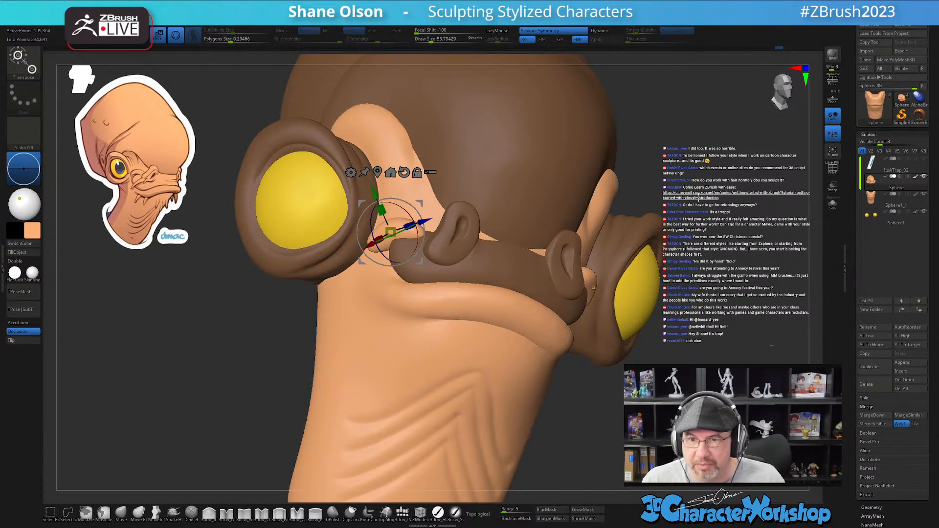
- Smooth the unmasked fold beside the nostril with a brush size of about 116 and the wireframe shown
left_click_drag(689, 345, 656, 350)
key("q")
mouse_move(409, 290)
right_mouse_down()
mouse_move(415, 254)
mouse_move(451, 357)
mouse_move(482, 355)
right_mouse_up()
key("s")
left_click_drag(441, 301, 461, 300)
mouse_move(448, 296)
right_mouse_down("alt")
mouse_move(495, 319)
mouse_move(507, 346)
right_mouse_up("alt")
key("shift")
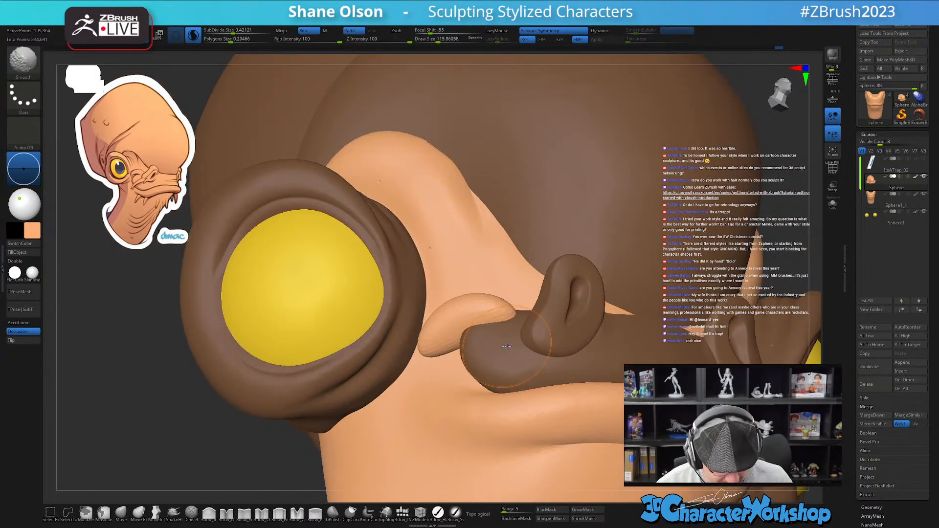
key("g")
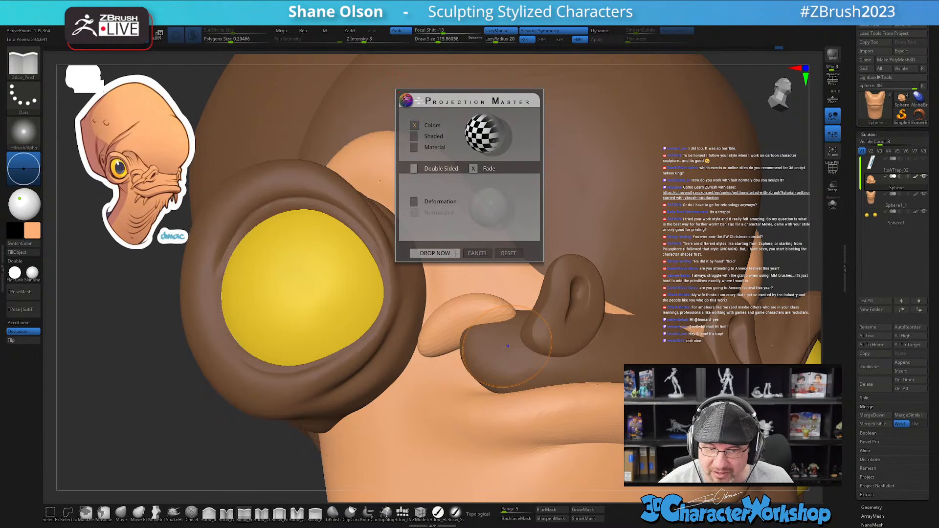
left_click(470, 253)
key("shift+f")
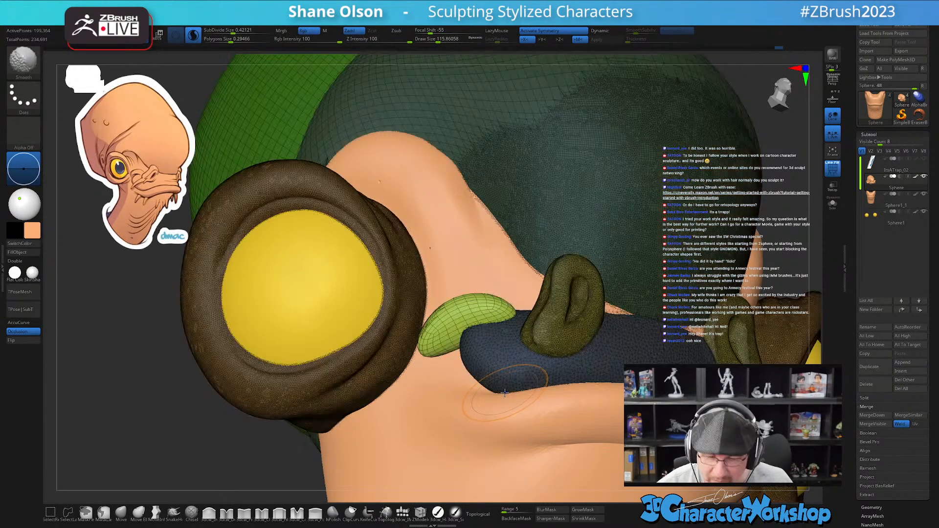
mouse_move(477, 331)
right_mouse_down()
mouse_move(491, 330)
mouse_move(498, 350)
mouse_move(527, 339)
mouse_move(515, 323)
mouse_move(486, 318)
right_mouse_up()
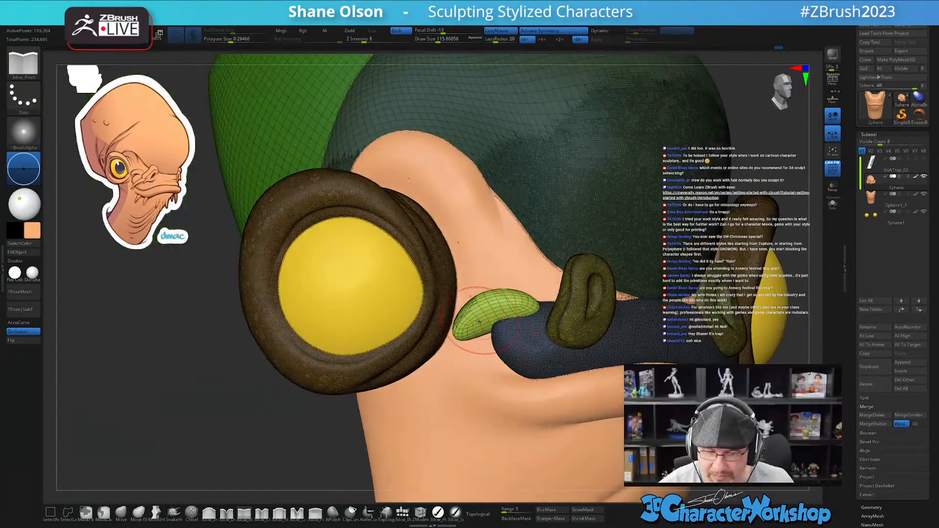
mouse_move(487, 318)
left_mouse_down("shift")
mouse_move(469, 318)
mouse_move(518, 308)
left_mouse_up("shift")
right_click_drag(529, 323, 476, 323)
mouse_move(477, 323)
left_mouse_down("shift")
mouse_move(513, 301)
mouse_move(470, 318)
left_mouse_up("shift")
right_click_drag(489, 333, 529, 356)
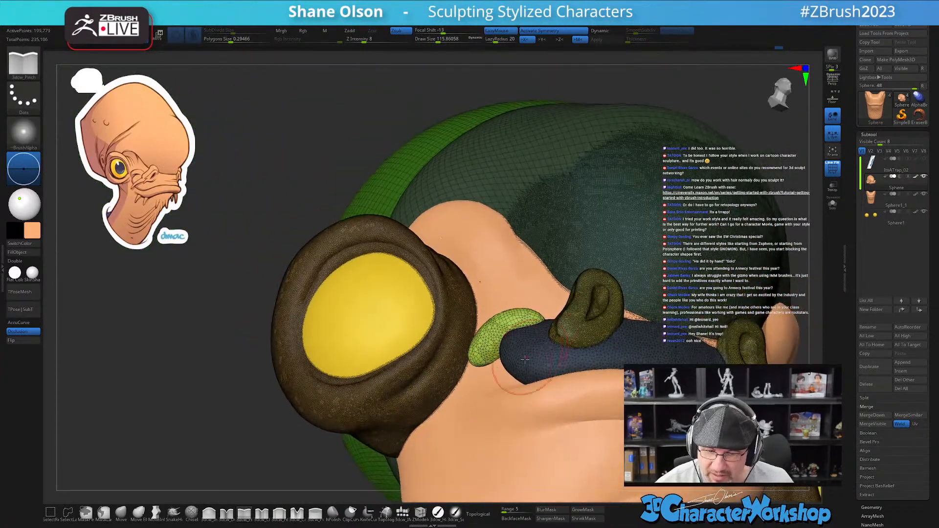
mouse_move(482, 399)
right_mouse_down()
mouse_move(499, 358)
mouse_move(489, 371)
right_mouse_up()
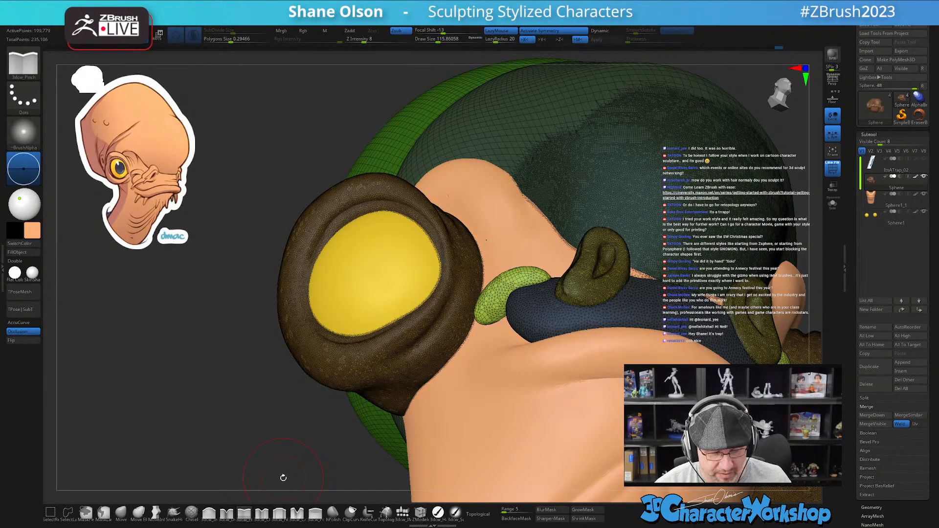
- Reshape the unmasked fold beside the nostril with the Move brush, starting at a size of about 172
left_click(121, 511)
key("s")
mouse_move(488, 329)
right_mouse_down()
mouse_move(509, 352)
mouse_move(607, 328)
right_mouse_up()
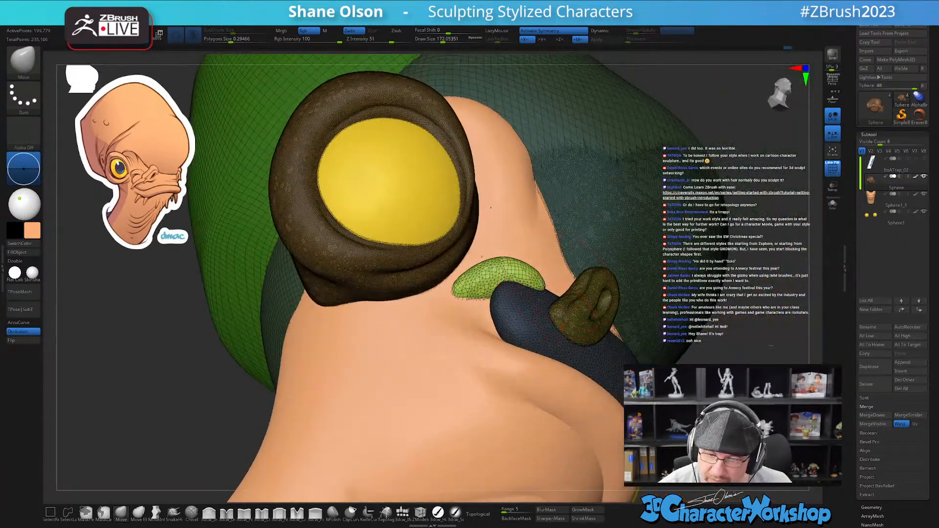
mouse_move(545, 292)
right_mouse_down()
mouse_move(533, 263)
mouse_move(568, 245)
mouse_move(561, 293)
mouse_move(544, 310)
right_mouse_up()
key("s")
left_click_drag(546, 311, 540, 312)
left_click_drag(478, 293, 474, 304)
- Pull the fold's outer end up toward the eye using Move brush sizes of about 182 and 132
mouse_move(549, 290)
right_mouse_down()
mouse_move(552, 264)
mouse_move(536, 270)
right_mouse_up()
key("s")
left_click_drag(536, 270, 551, 268)
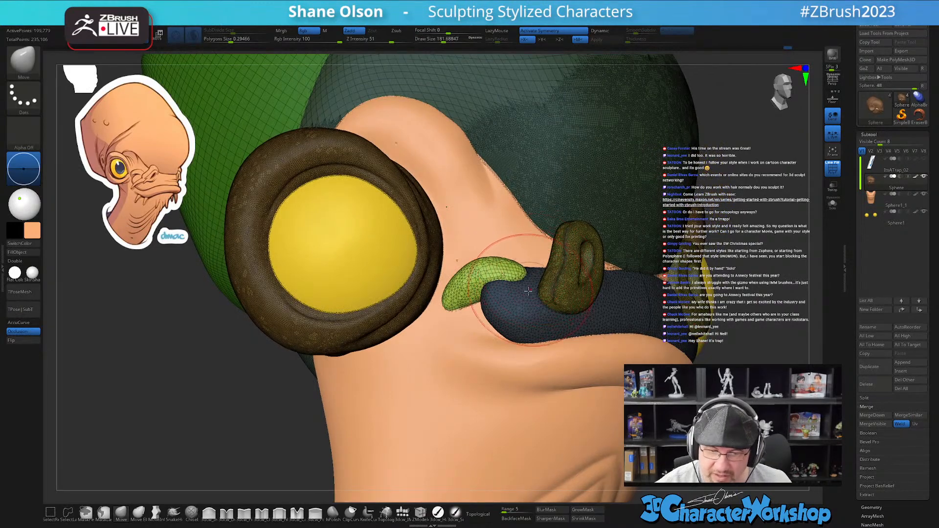
left_click_drag(462, 289, 450, 270)
key("s")
mouse_move(474, 294)
right_mouse_down()
mouse_move(430, 292)
mouse_move(469, 279)
right_mouse_up()
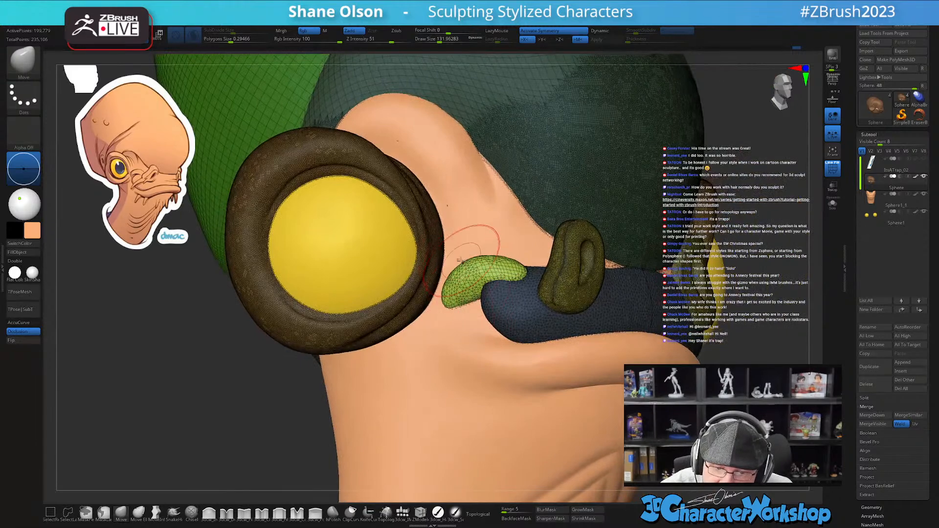
right_click_drag(511, 375, 523, 373)
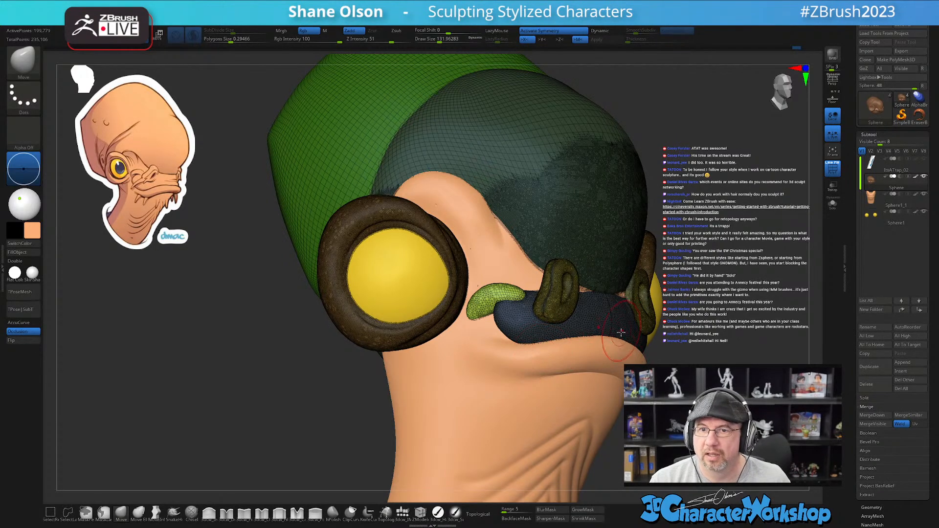
- Clear the mask on the head subtool and turn off the wireframe display
mouse_move(711, 225)
right_mouse_down("ctrl")
mouse_move(703, 247)
mouse_move(640, 217)
right_mouse_up("ctrl")
left_click_drag(653, 213, 691, 248, "ctrl")
right_click_drag(692, 238, 693, 240)
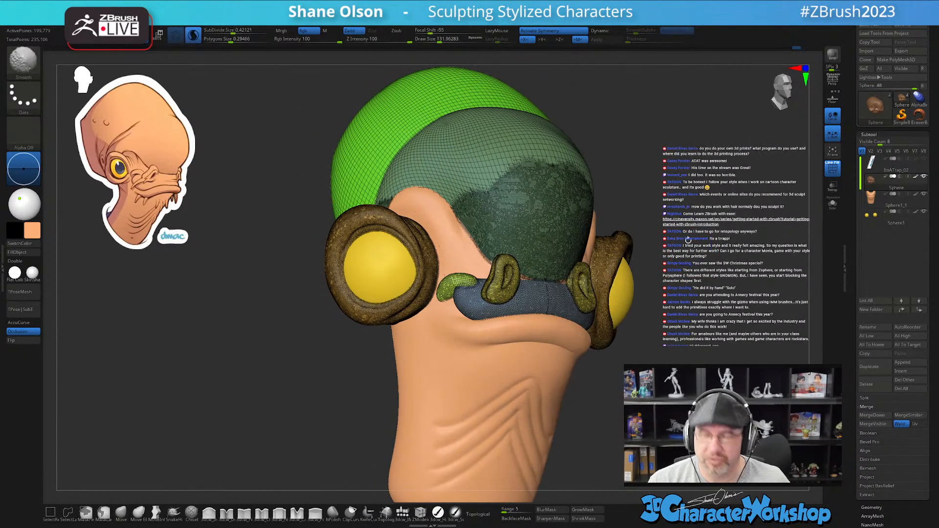
key("shift+f")
mouse_move(705, 273)
right_mouse_down()
mouse_move(725, 290)
mouse_move(738, 333)
mouse_move(625, 324)
mouse_move(651, 331)
mouse_move(693, 320)
right_mouse_up()
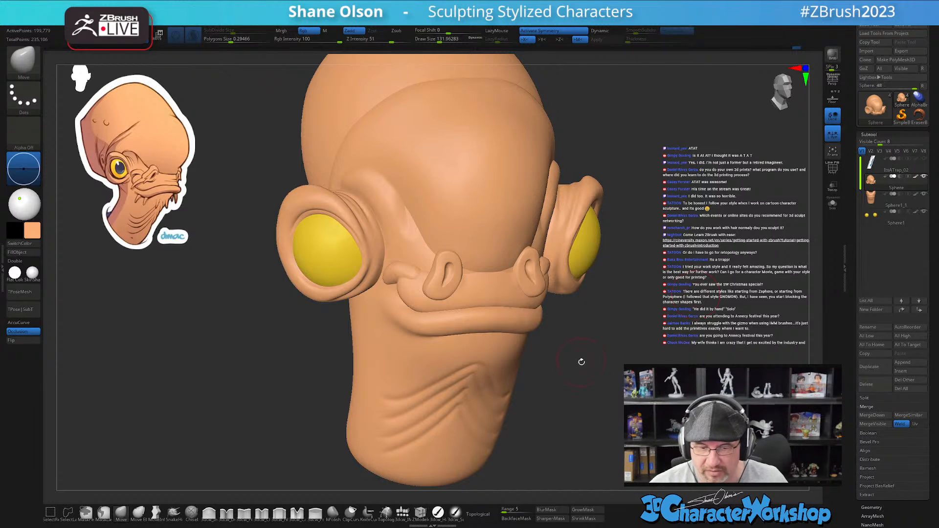
- Examine the reshaped nostril folds and mouth from the front and three-quarter views against the reference drawing
left_click_drag(578, 357, 572, 356, "shift")
left_click_drag(649, 357, 572, 379)
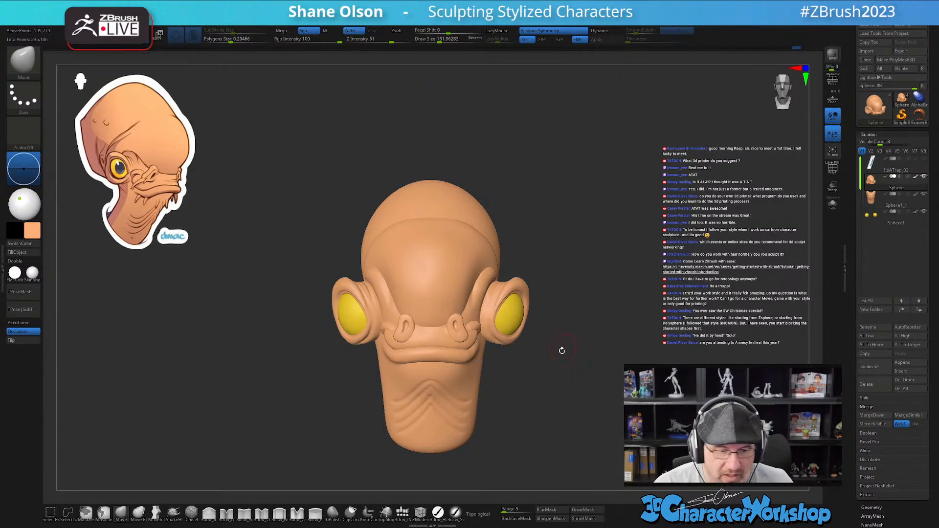
mouse_move(566, 384)
left_mouse_down()
mouse_move(585, 388)
mouse_move(589, 345)
mouse_move(581, 375)
left_mouse_up()
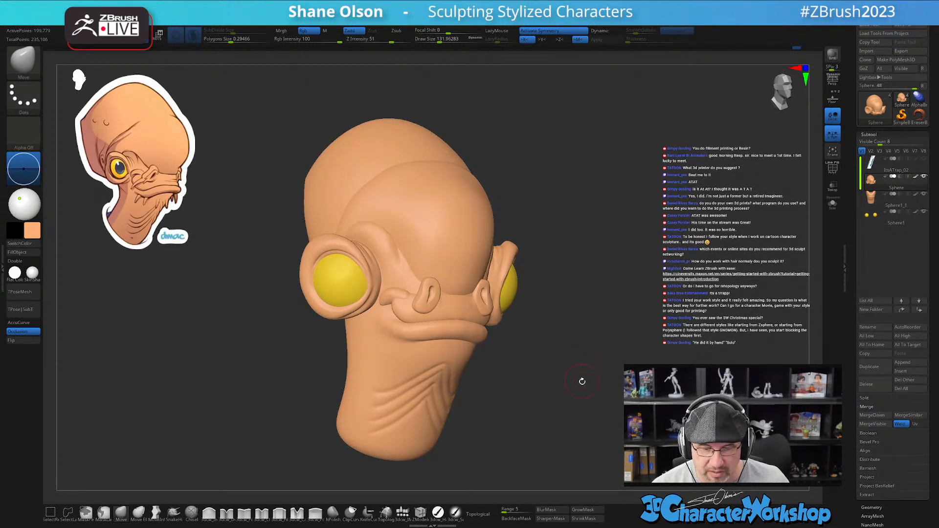
left_click_drag(579, 365, 573, 405, "alt")
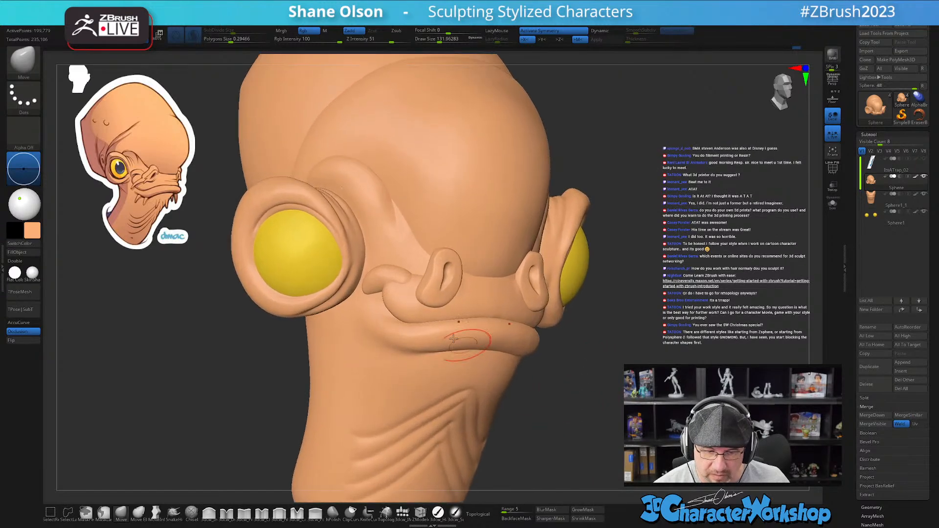
right_click_drag(416, 296, 433, 289, "alt")
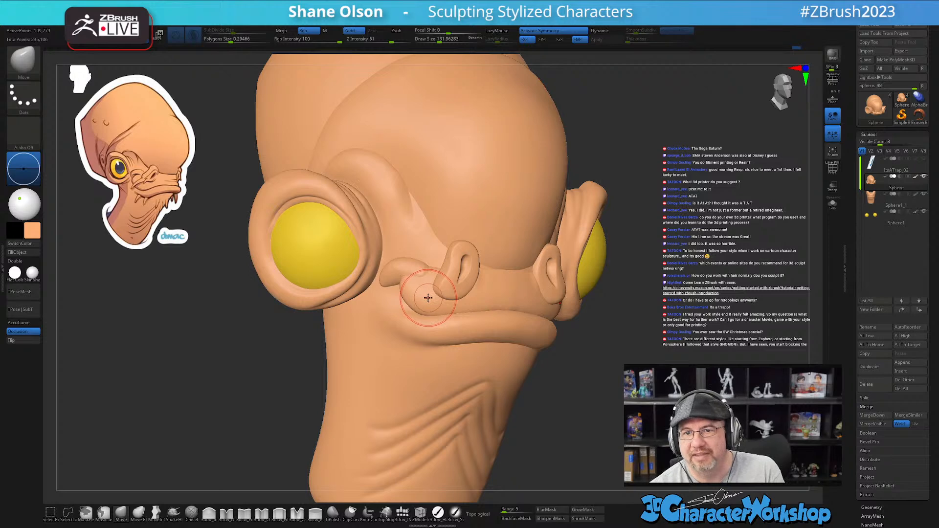
right_click_drag(425, 281, 444, 276, "alt")
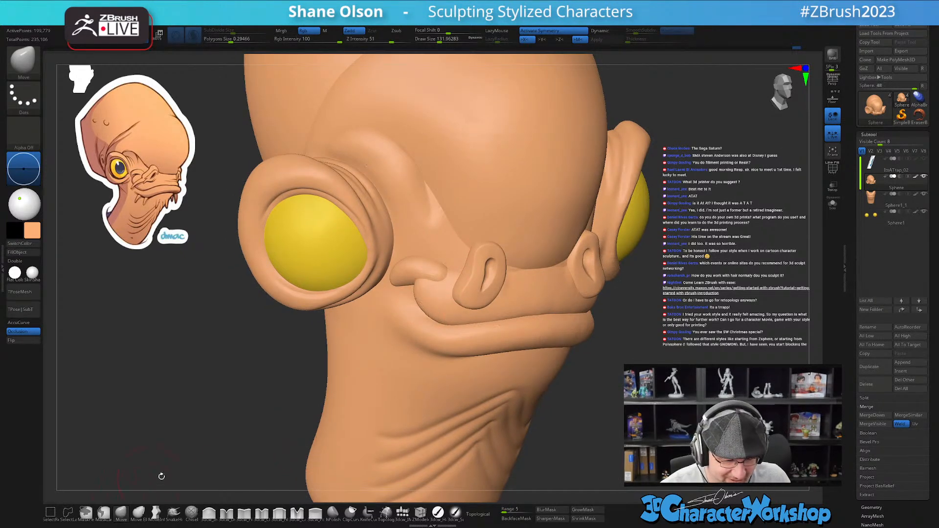
- Mask everything in the head subtool except the upper lip, with Topological turned on and a brush size of about 262
left_click(478, 514)
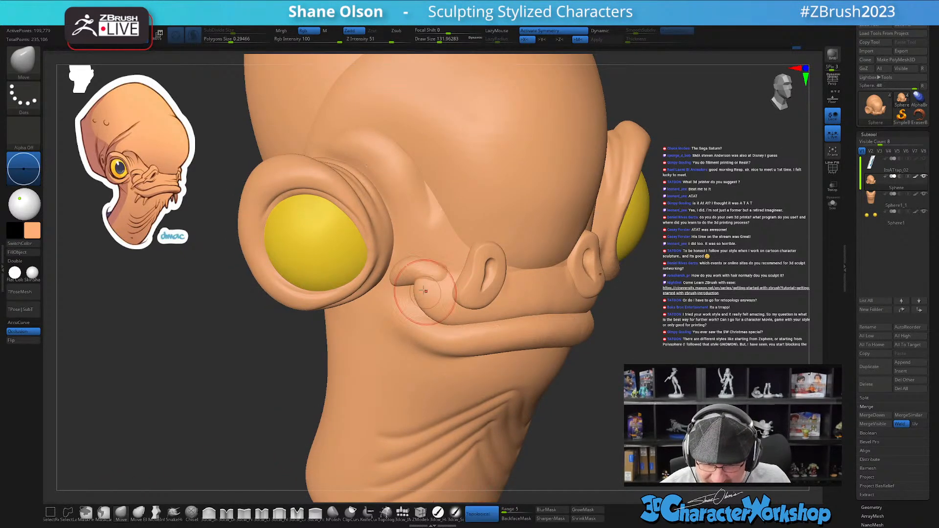
key("shift+f")
key("shift+f")
key("s")
left_click_drag(429, 294, 439, 294)
mouse_move(429, 272)
right_mouse_down()
mouse_move(422, 236)
mouse_move(443, 267)
mouse_move(442, 293)
right_mouse_up()
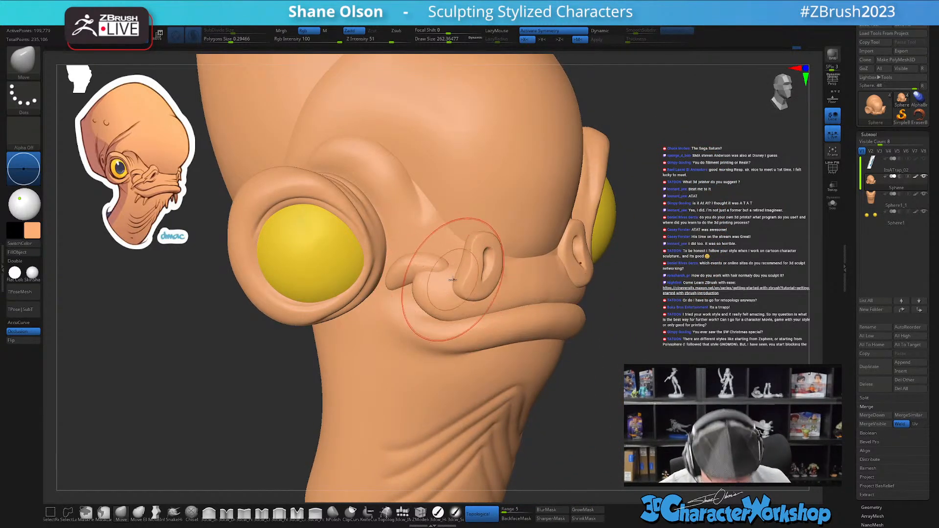
key("w")
left_click(448, 283, "ctrl")
key("q")
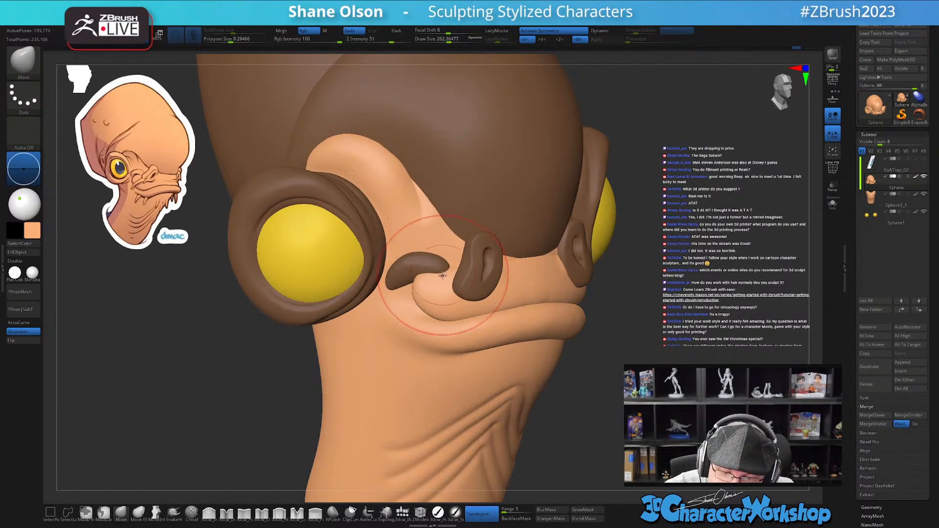
- Reshape the upper lip's corner below the nostril fold with the Move brush at a size of about 197
right_click_drag(453, 271, 445, 270)
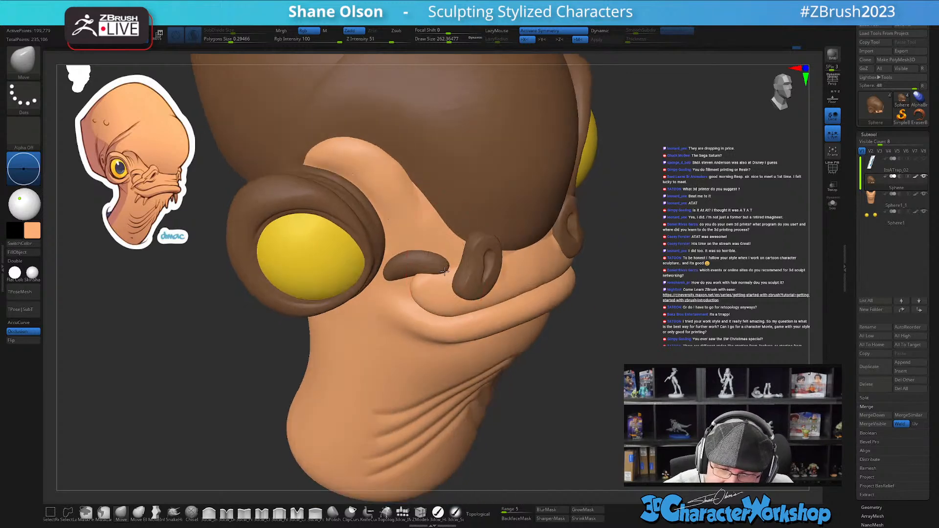
mouse_move(445, 305)
right_mouse_down()
mouse_move(468, 289)
mouse_move(462, 263)
mouse_move(408, 262)
right_mouse_up()
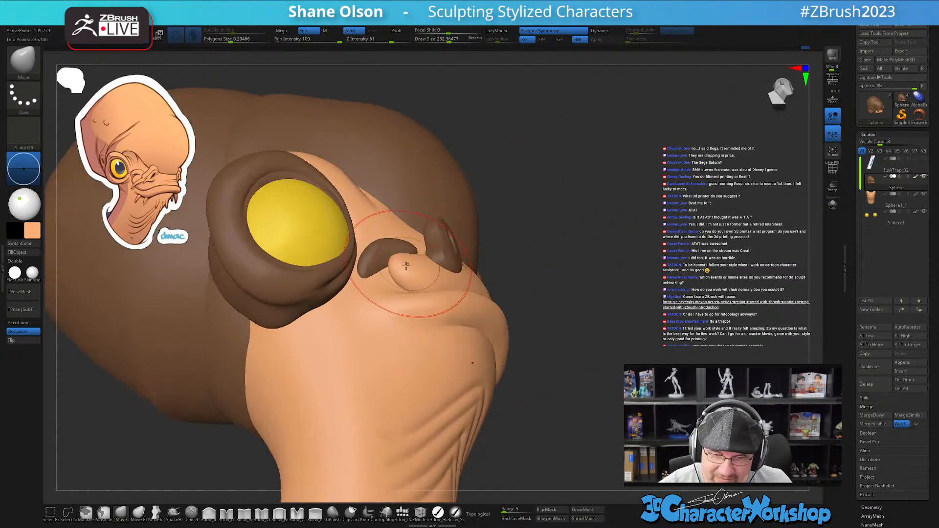
key("s")
left_click_drag(410, 258, 406, 258)
mouse_move(422, 250)
right_mouse_down()
mouse_move(438, 266)
mouse_move(446, 225)
mouse_move(415, 230)
right_mouse_up()
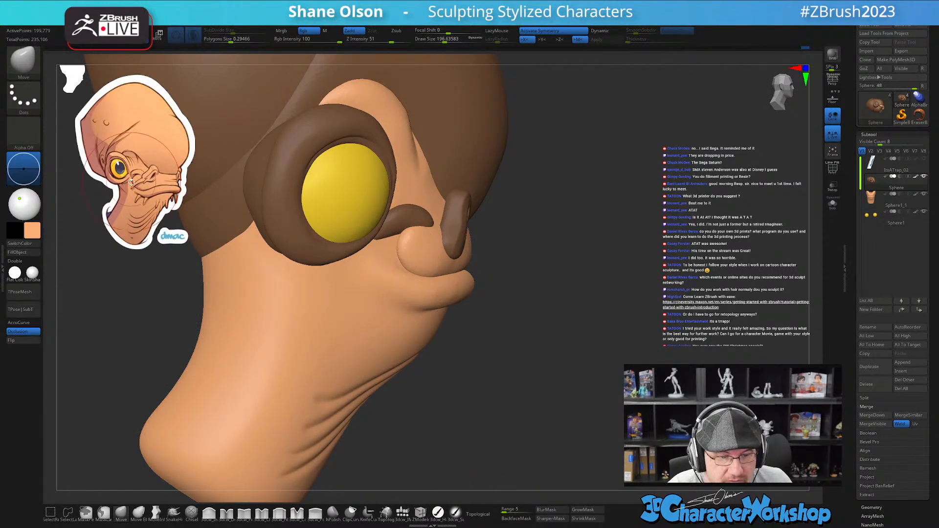
mouse_move(314, 262)
right_mouse_down()
mouse_move(425, 265)
mouse_move(507, 336)
right_mouse_up()
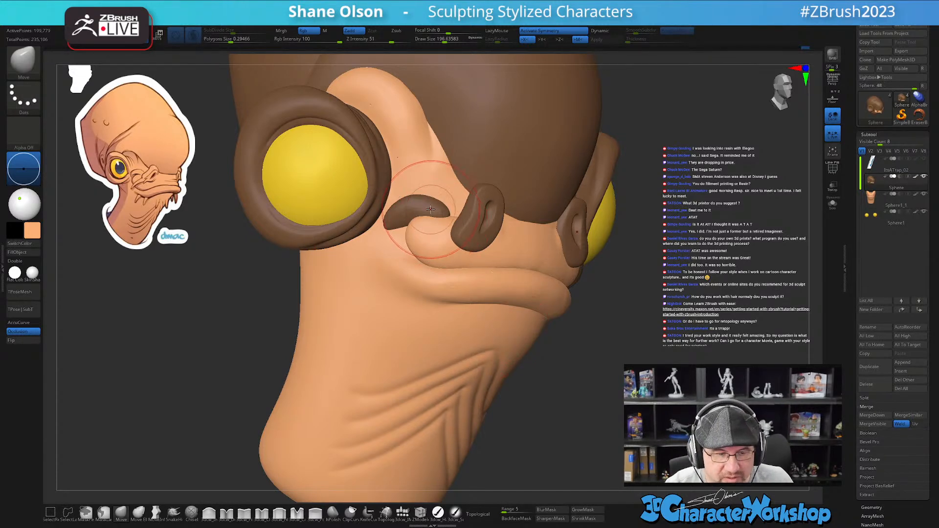
right_click_drag(429, 238, 470, 257)
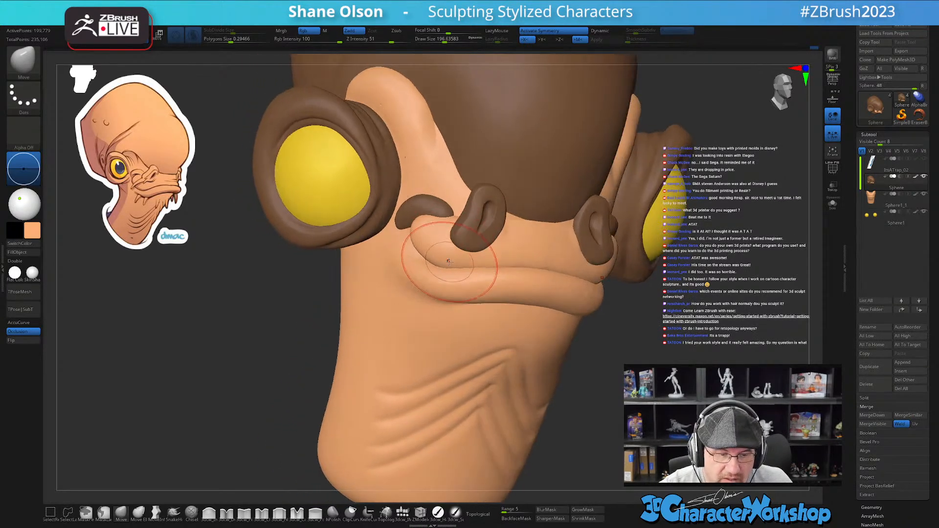
- Adjust the middle of the upper lip with a brush size of about 262 and smooth it
right_click_drag(533, 252, 527, 254)
key("s")
left_click_drag(512, 248, 511, 261)
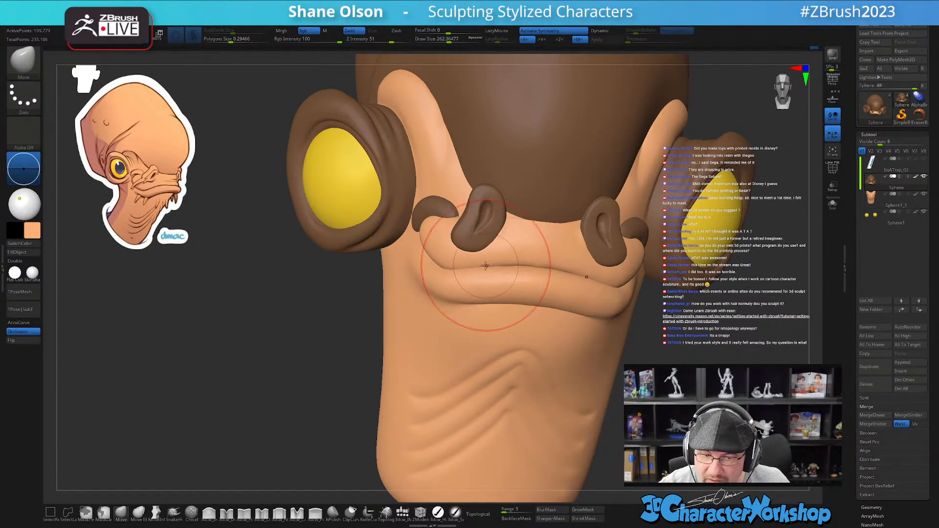
right_click_drag(498, 267, 527, 261)
key("shift")
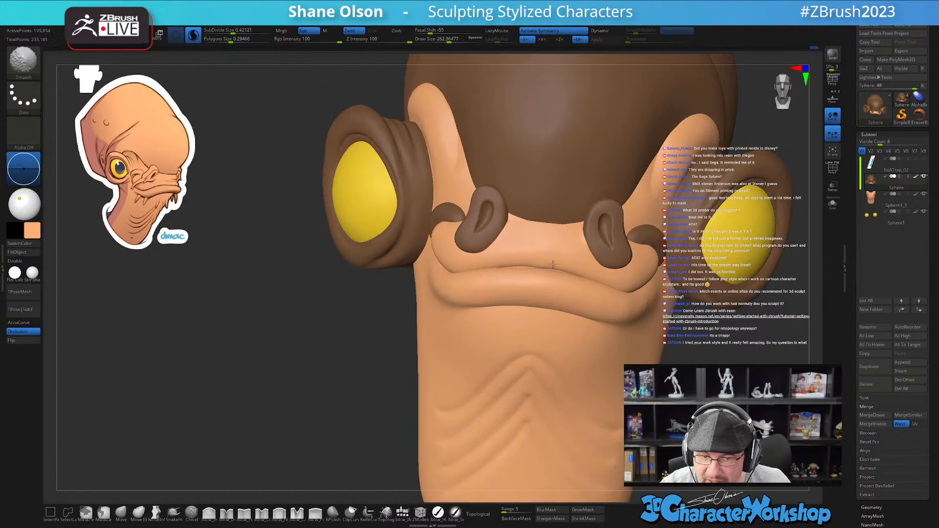
left_click_drag(514, 262, 531, 276)
- Switch to the neck and lower lip subtool and check the whole head from front and three-quarter views
left_click(552, 296, "alt")
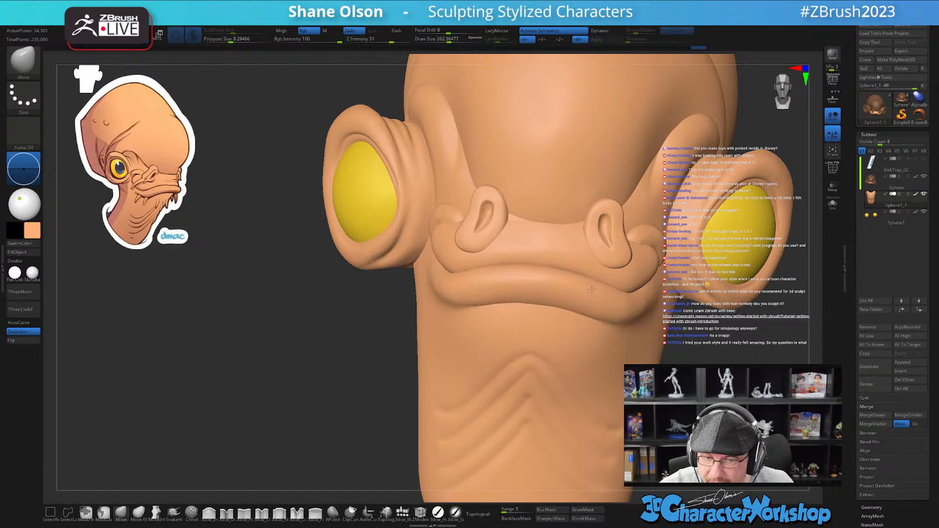
left_click_drag(672, 348, 560, 377)
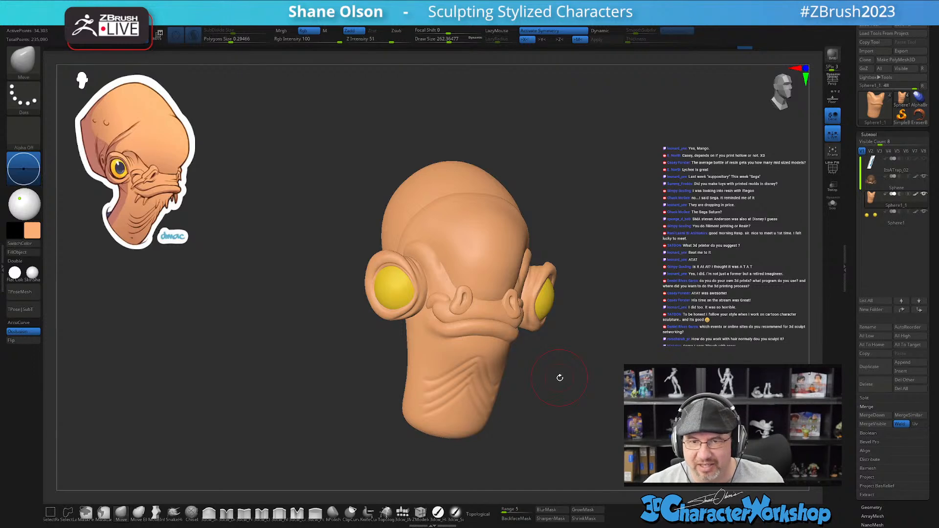
left_click_drag(566, 386, 572, 387)
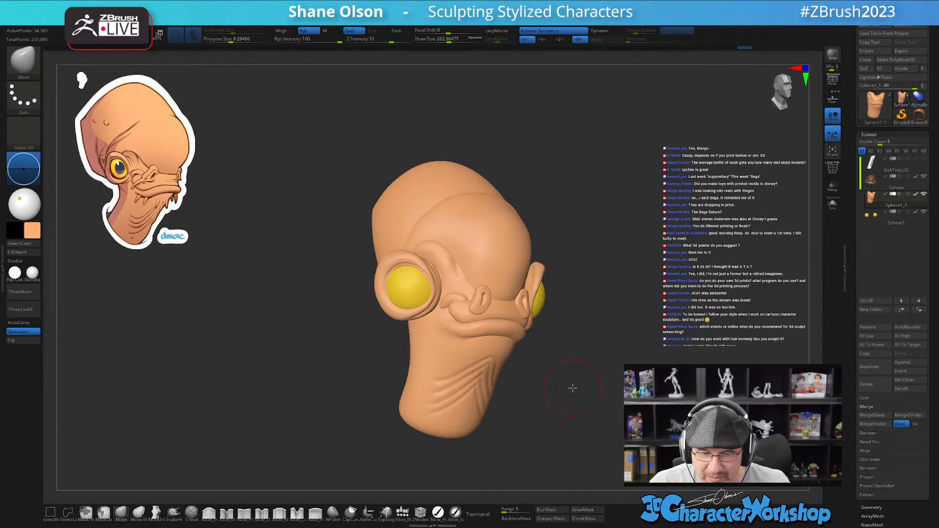
left_click_drag(637, 331, 606, 292)
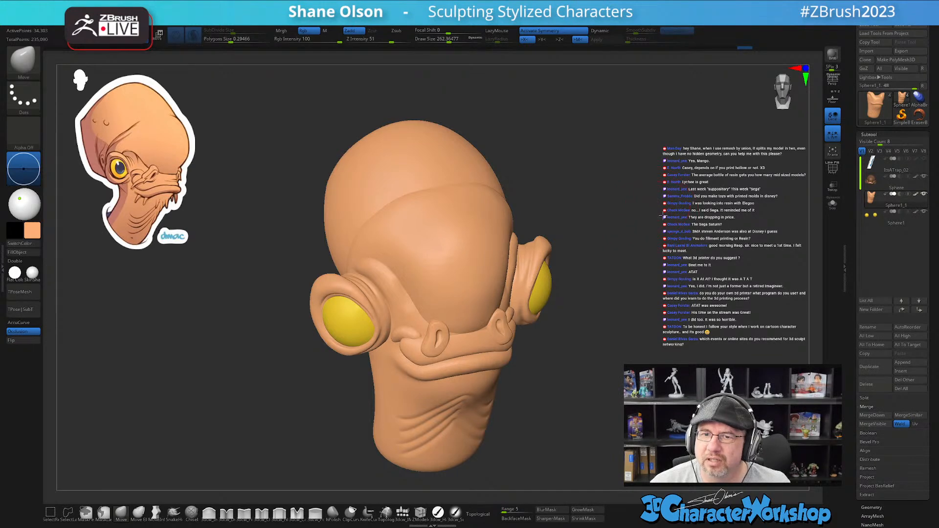
key("ctrl+z")
left_click_drag(661, 212, 640, 204)
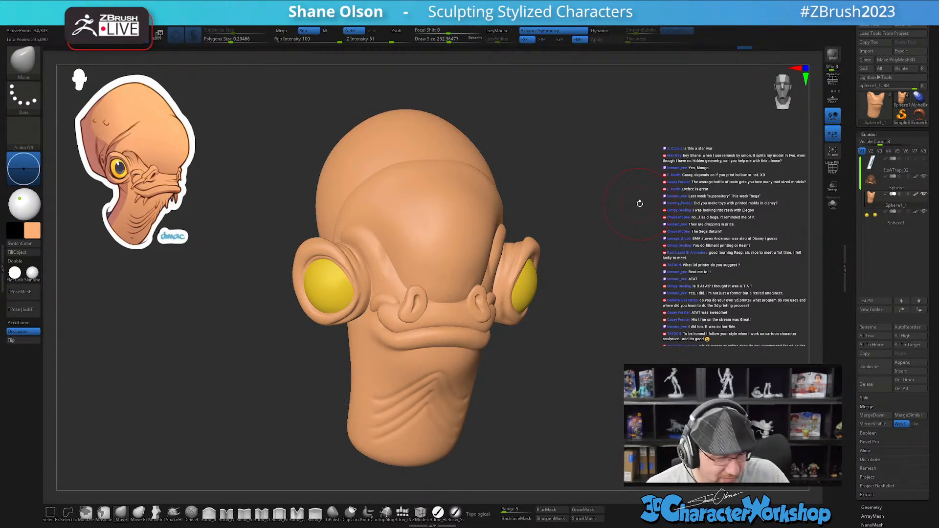
left_click_drag(587, 301, 603, 326)
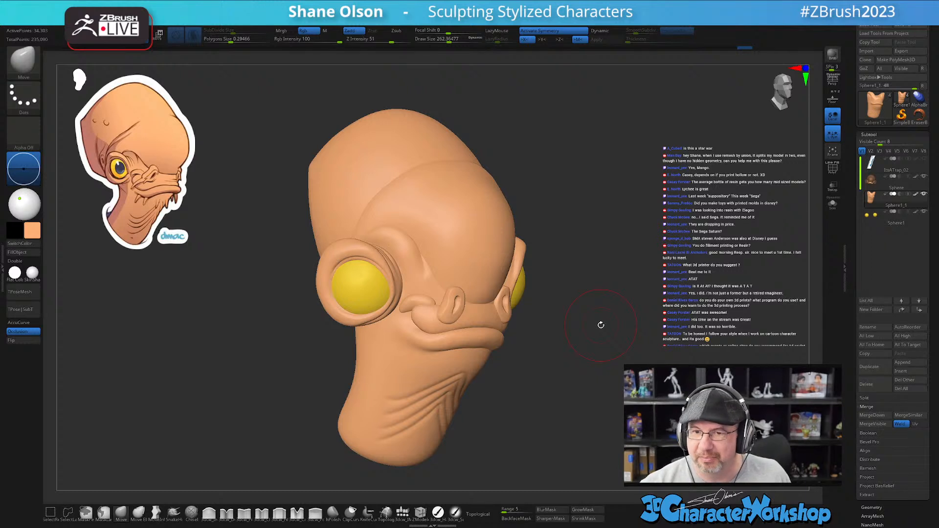
left_click_drag(525, 368, 543, 302)
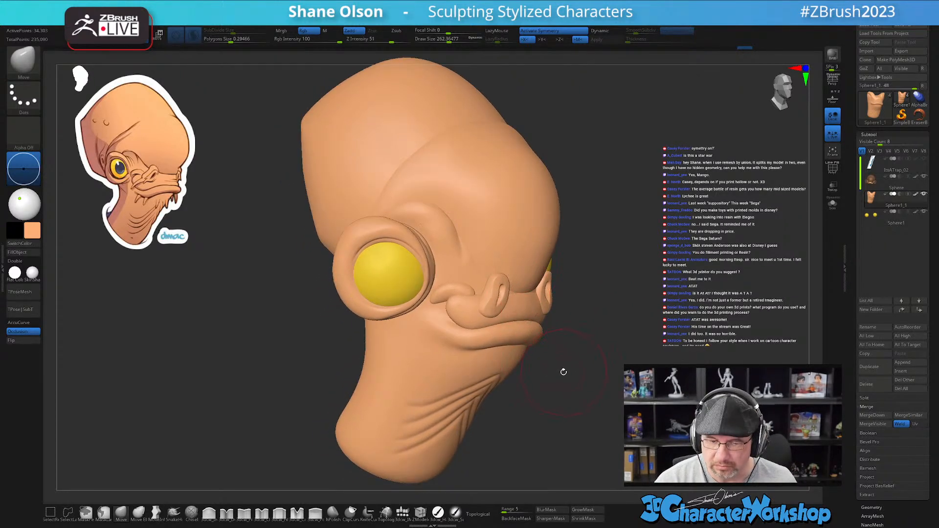
left_click_drag(563, 371, 558, 373)
- Enlarge the Move brush to about 492 and check the head's overall shape in three-quarter view
key("bracketright")
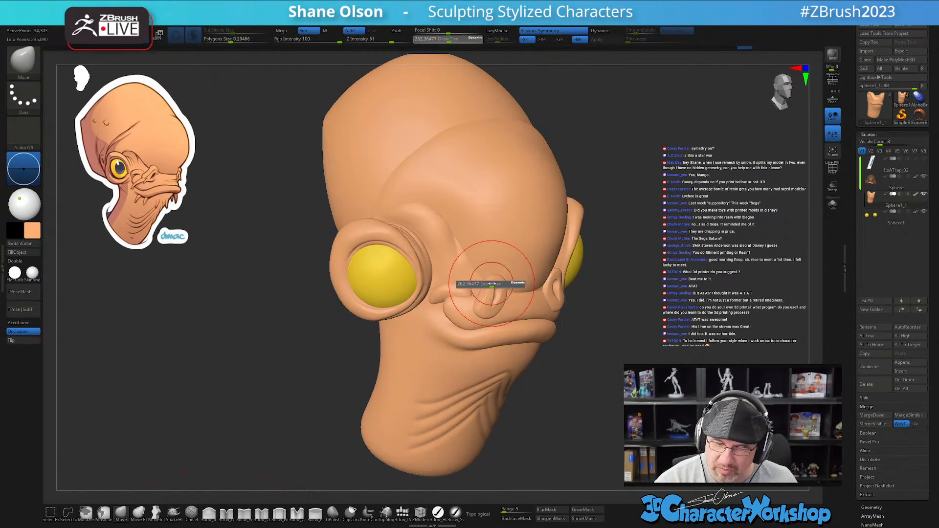
left_click_drag(500, 275, 501, 277)
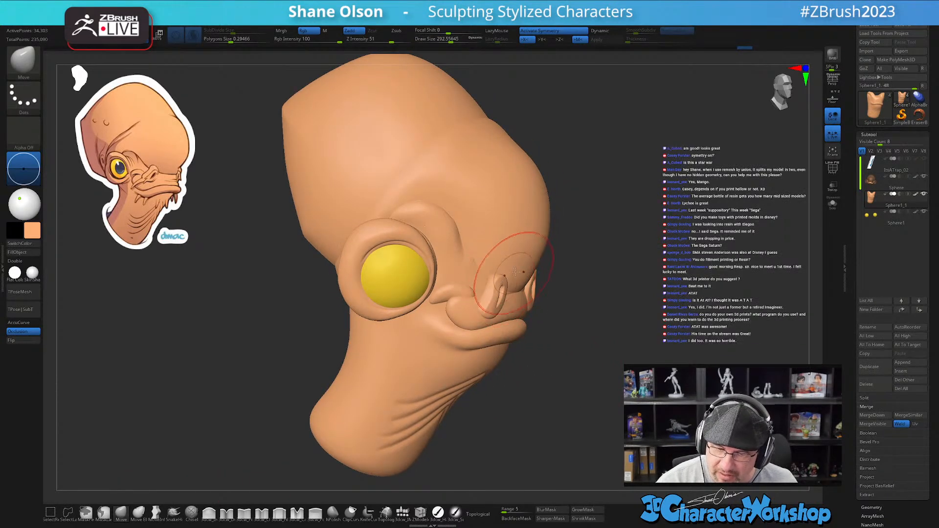
left_click_drag(563, 354, 558, 353)
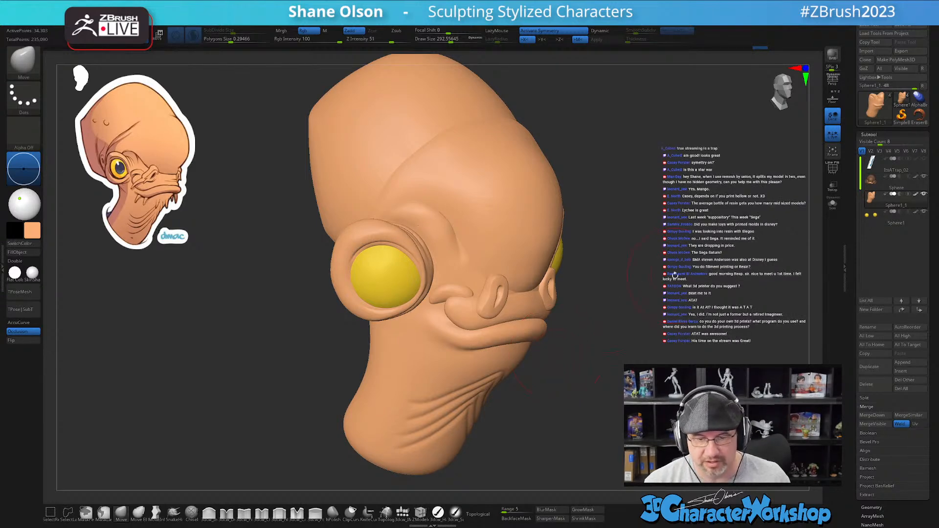
left_click_drag(557, 352, 632, 288, "alt")
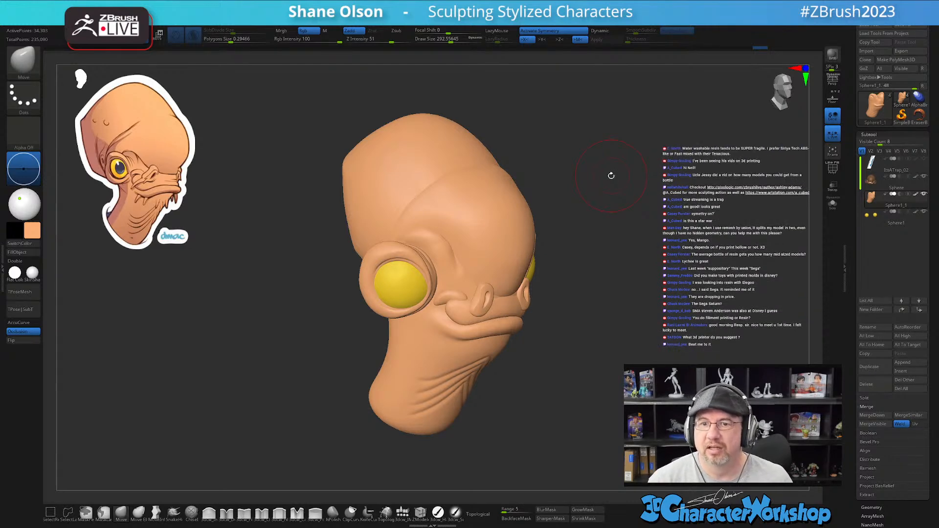
left_click_drag(622, 187, 614, 198)
key("s")
mouse_move(555, 193)
left_mouse_down("alt")
mouse_move(624, 161)
mouse_move(649, 180)
mouse_move(637, 182)
mouse_move(663, 166)
left_mouse_up("alt")
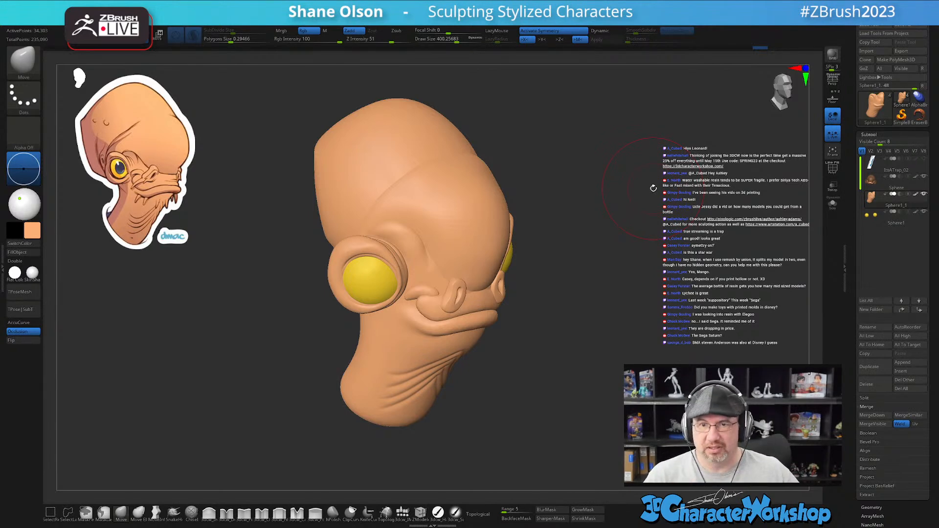
key("s")
left_click_drag(599, 197, 604, 197)
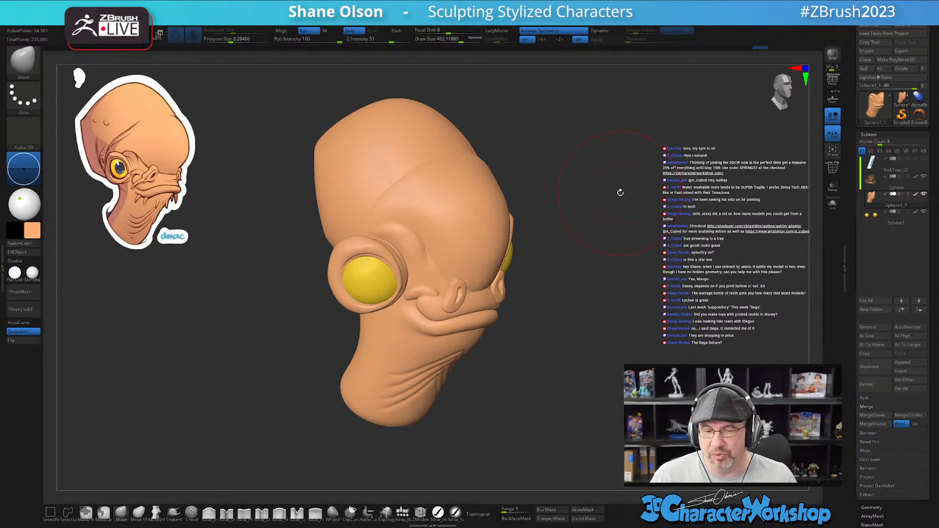
left_click_drag(620, 192, 611, 203)
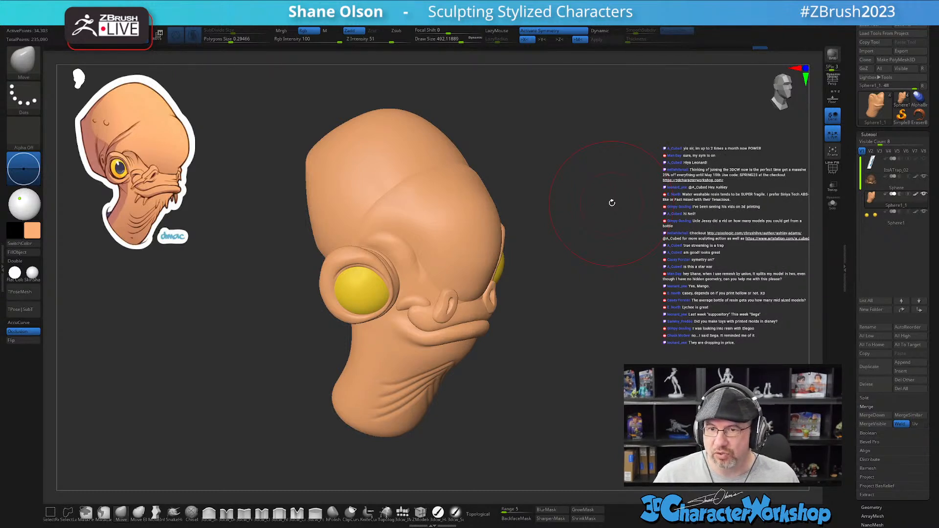
- Show the polygroup wireframe, select the upper head subtool and hide its brow and cranium polygroups
left_click_drag(611, 203, 612, 208)
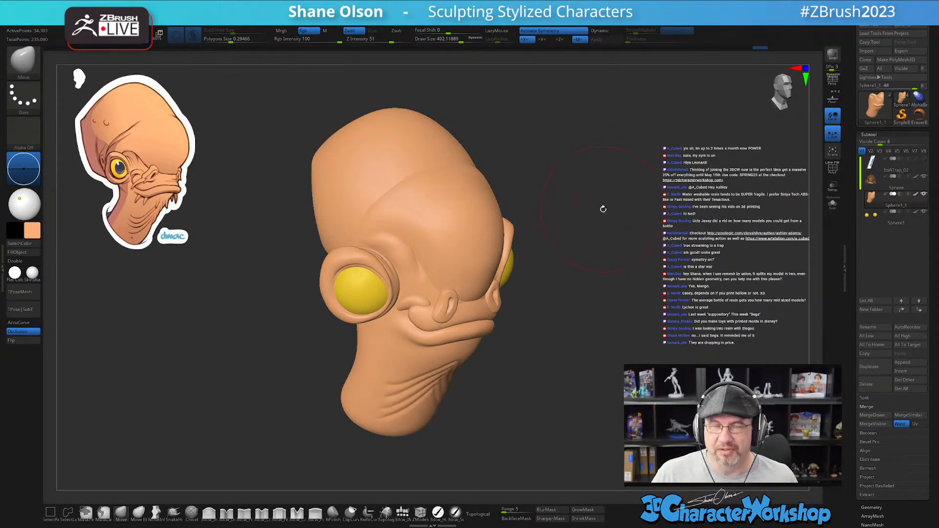
key("shift+f")
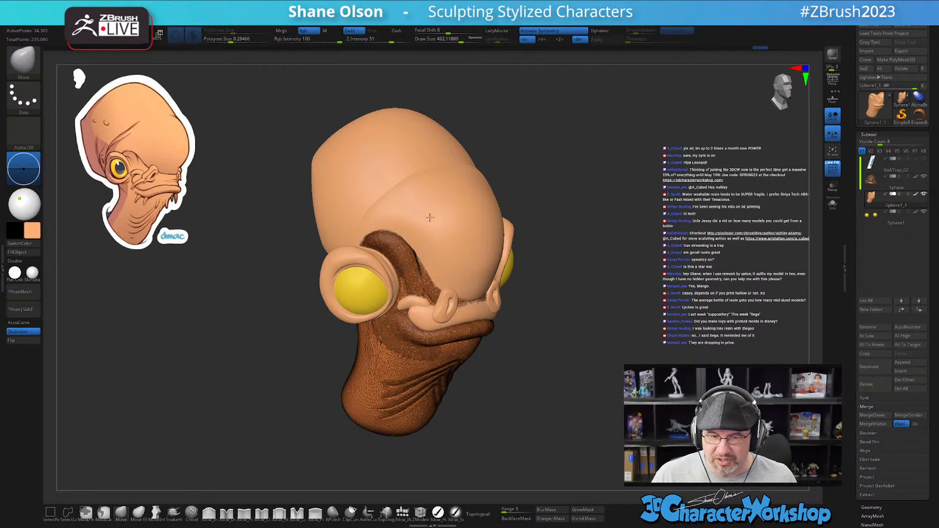
left_click(428, 217, "alt")
left_click_drag(626, 172, 602, 193)
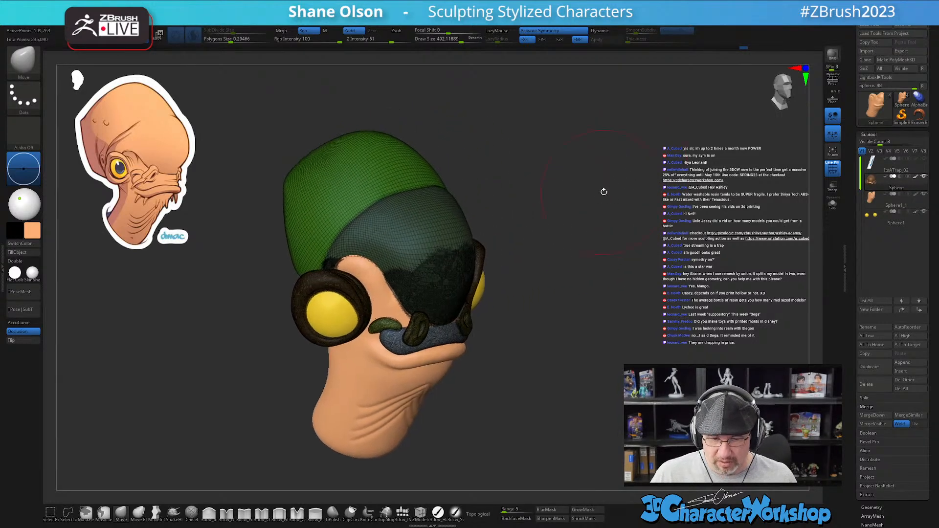
left_click(419, 211, "ctrl+shift")
left_click(419, 211, "ctrl+shift")
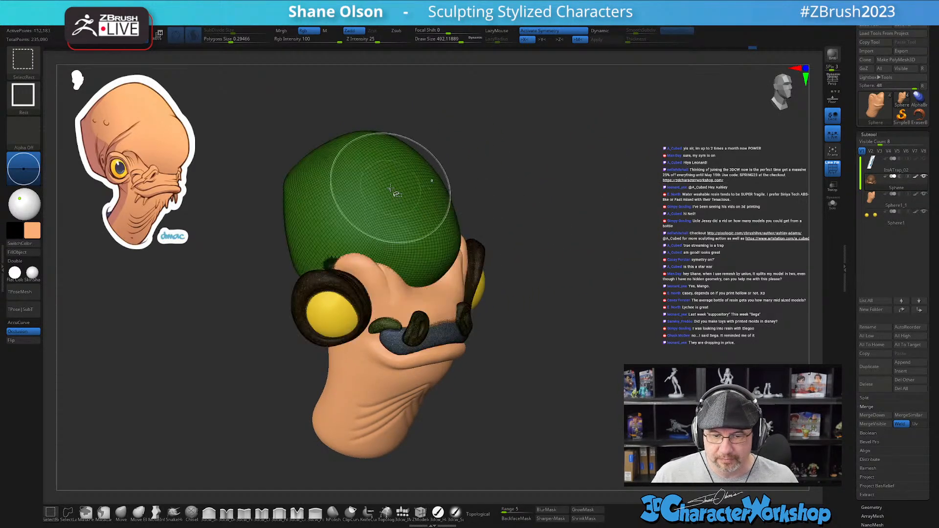
left_click(394, 194, "ctrl+shift")
left_click_drag(587, 192, 581, 187)
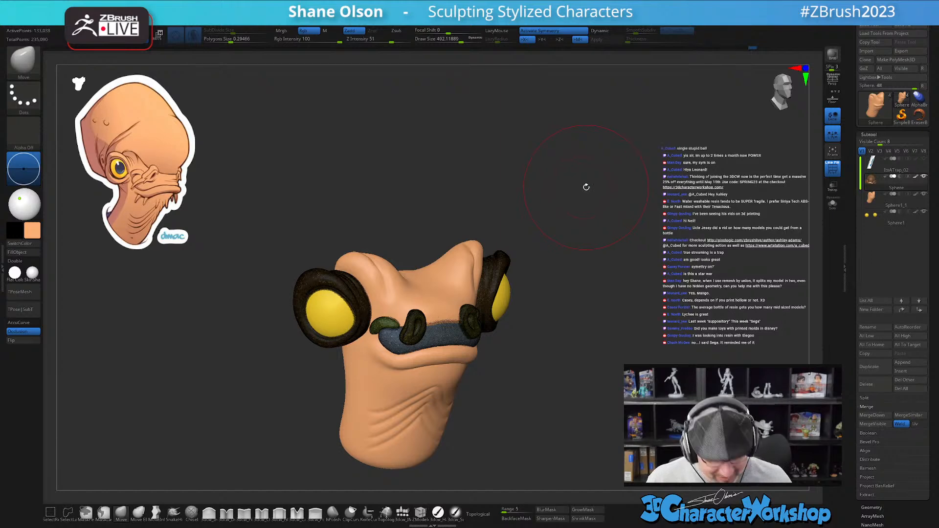
- Split the hidden cranium and brow into their own subtool, and hide the wireframe to check the whole head
key("space")
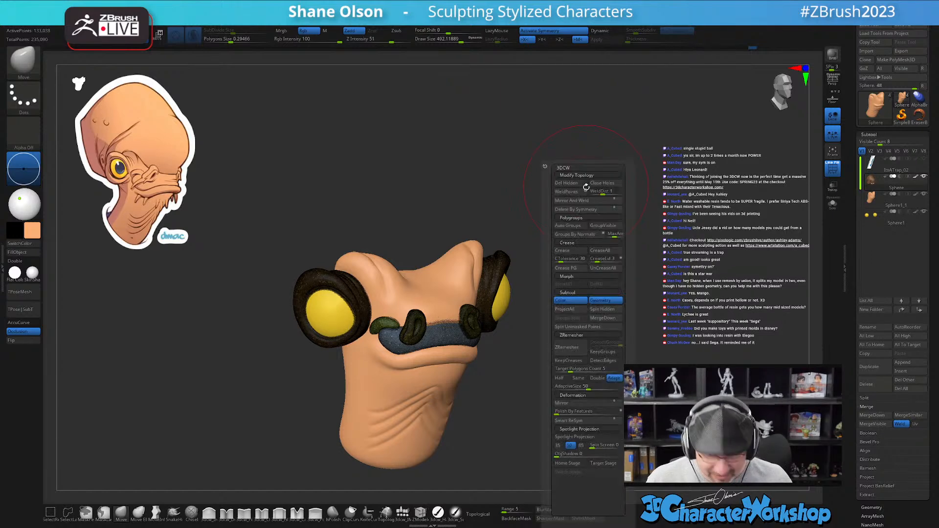
left_click(602, 309)
mouse_move(632, 201)
left_mouse_down()
mouse_move(595, 182)
mouse_move(576, 202)
mouse_move(606, 196)
mouse_move(533, 373)
left_mouse_up()
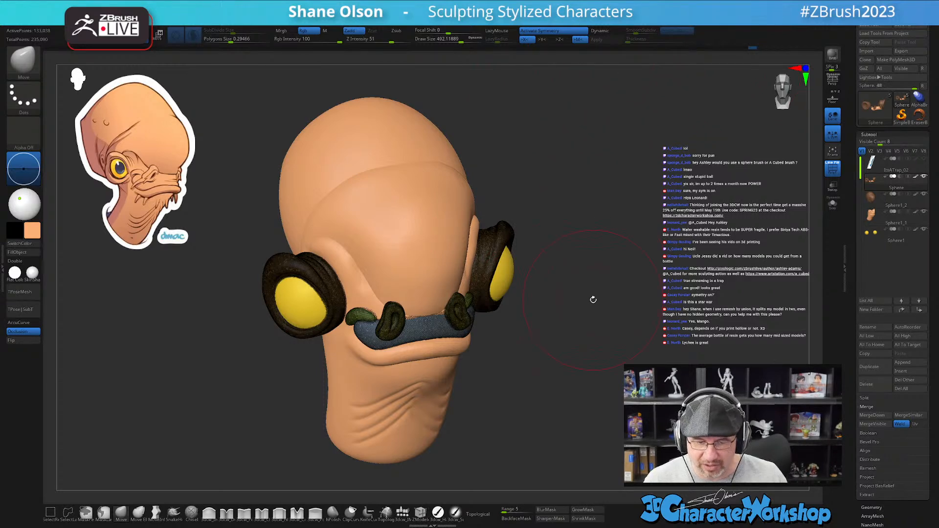
left_click_drag(593, 299, 593, 299, "ctrl")
mouse_move(558, 393)
left_mouse_down()
mouse_move(566, 379)
mouse_move(597, 415)
mouse_move(602, 395)
left_mouse_up()
key("ctrl")
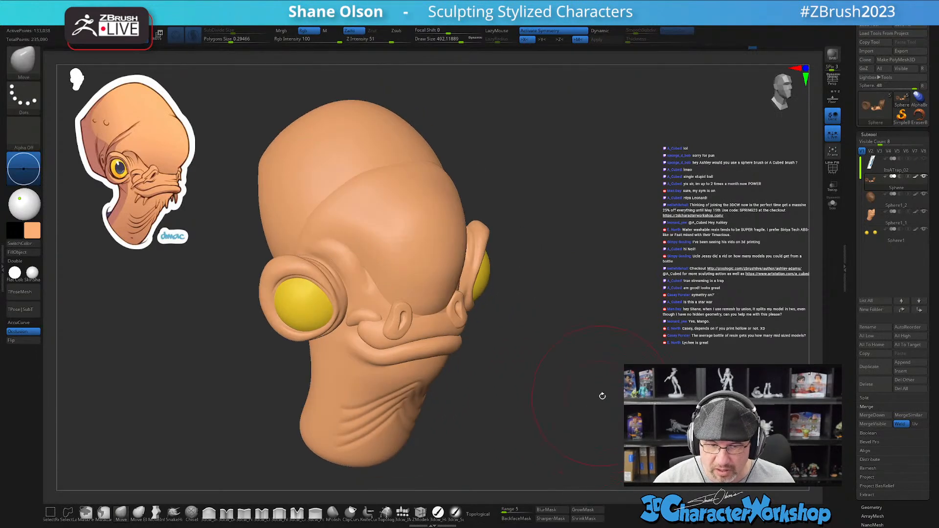
- Select the split-off cranium subtool, show its wireframe and isolate it in Solo mode
left_click(876, 206)
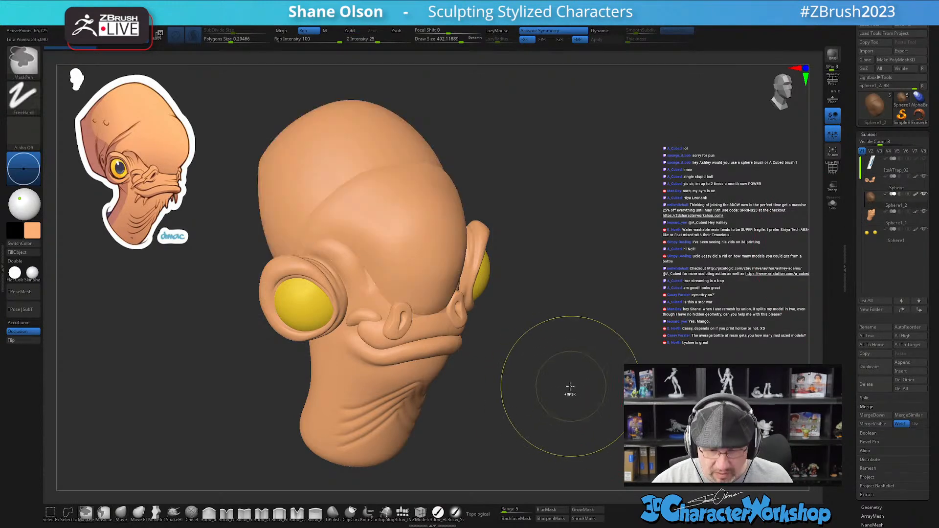
key("shift+f")
mouse_move(562, 388)
left_mouse_down()
mouse_move(550, 384)
mouse_move(551, 398)
mouse_move(584, 401)
mouse_move(540, 407)
mouse_move(553, 394)
left_mouse_up()
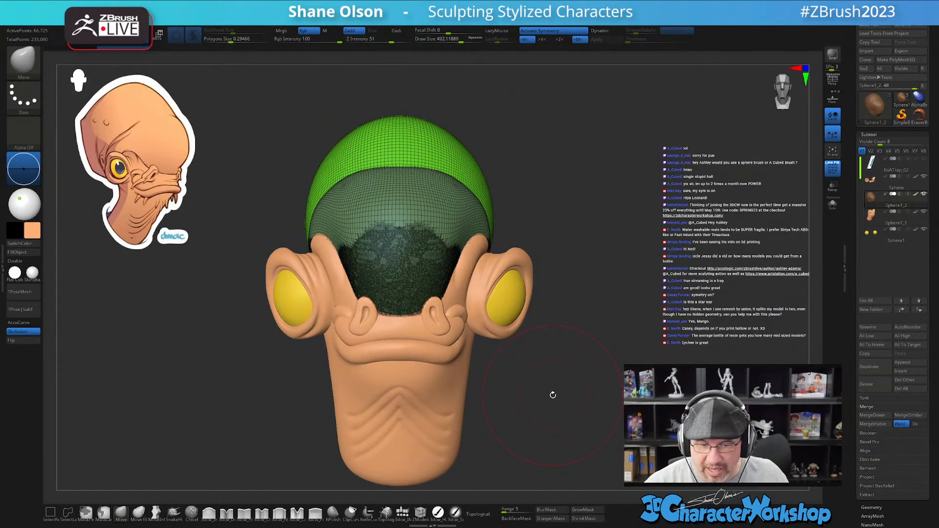
left_click_drag(648, 159, 539, 215, "alt")
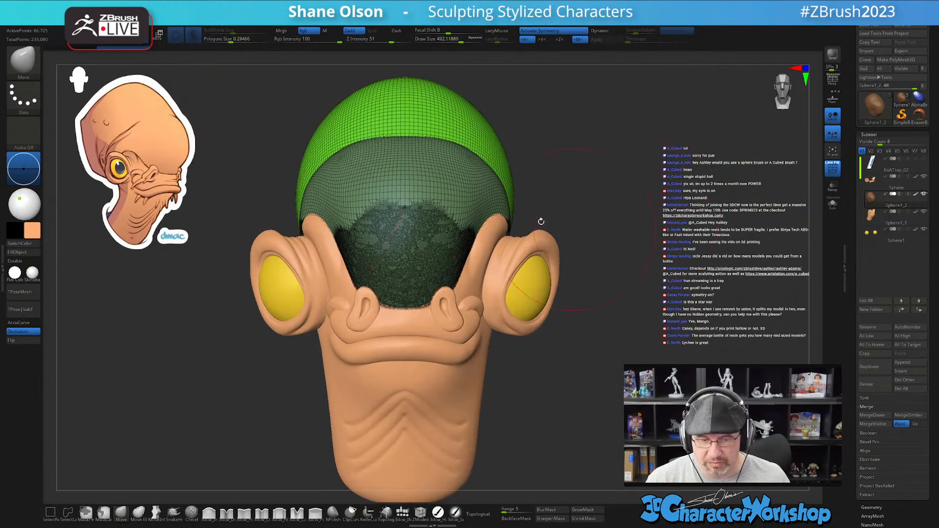
left_click(833, 204)
mouse_move(626, 244)
left_mouse_down()
mouse_move(596, 259)
mouse_move(619, 240)
mouse_move(559, 245)
mouse_move(606, 245)
left_mouse_up()
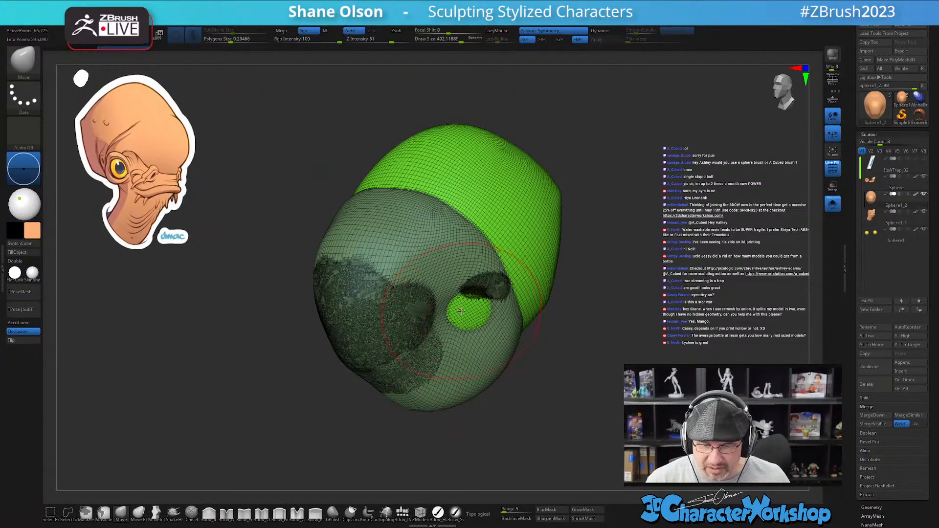
- Reduce the Move brush size to about 239 and examine the isolated cranium's topology around the eye socket and brow
left_click_drag(582, 344, 615, 304, "shift")
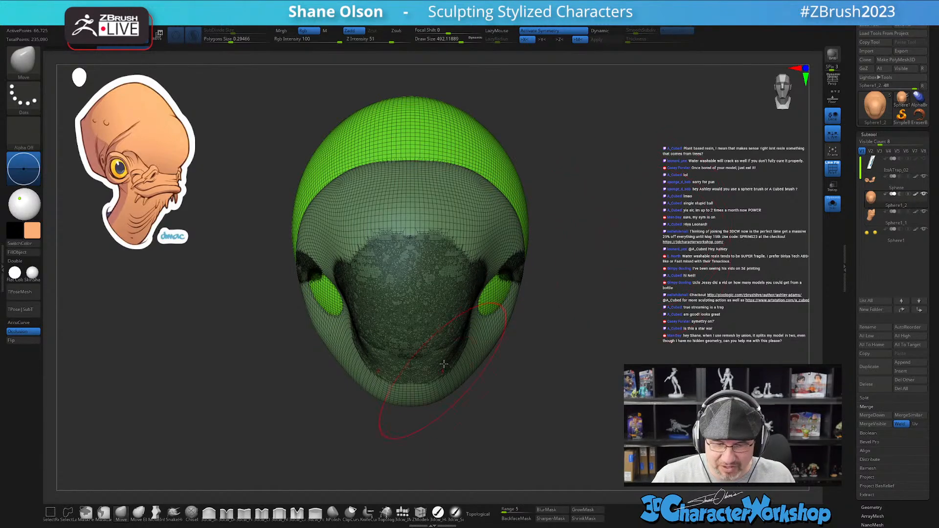
mouse_move(556, 370)
left_mouse_down()
mouse_move(577, 366)
mouse_move(581, 306)
mouse_move(597, 325)
mouse_move(660, 299)
mouse_move(623, 301)
left_mouse_up()
key("s")
key("s")
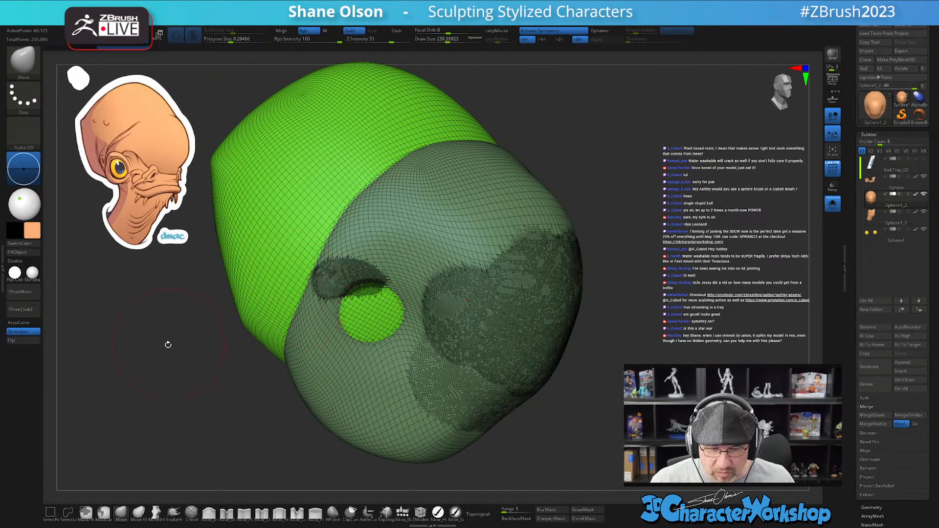
left_click_drag(169, 340, 178, 345)
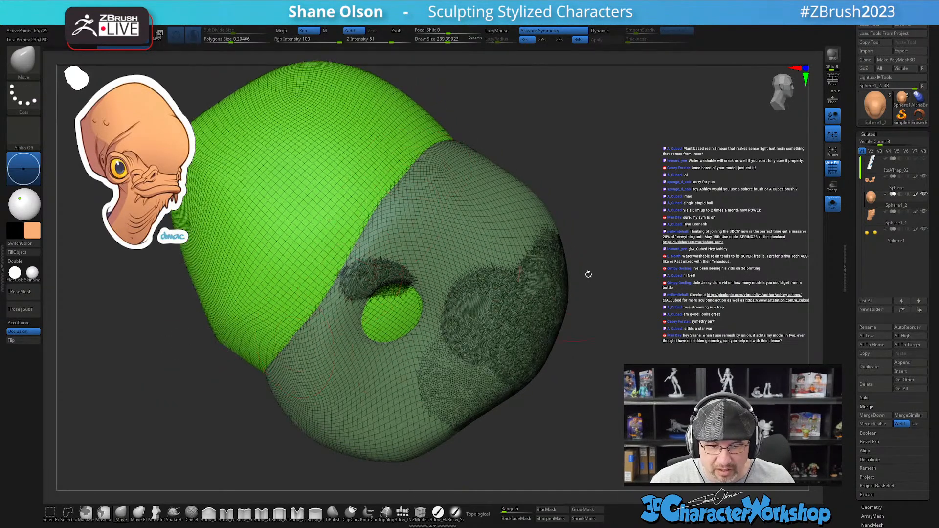
left_click_drag(176, 294, 264, 248)
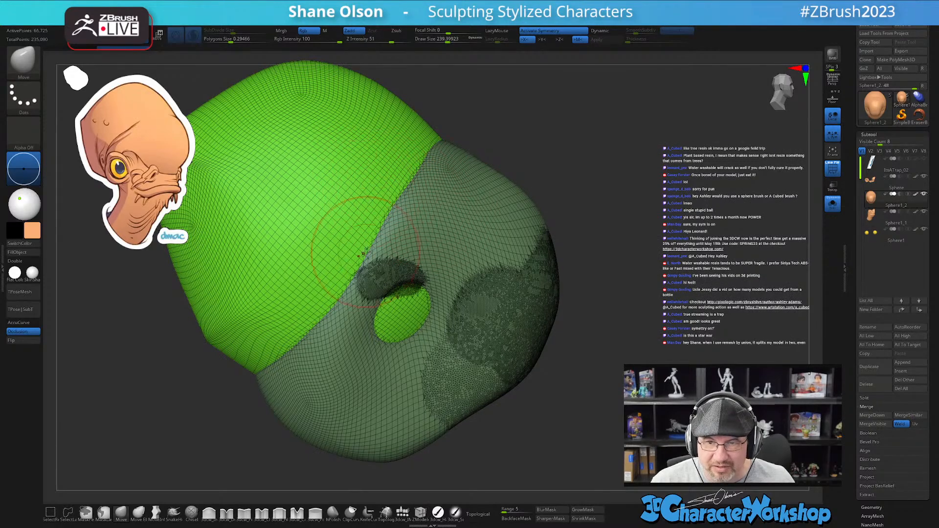
left_click_drag(723, 251, 683, 217)
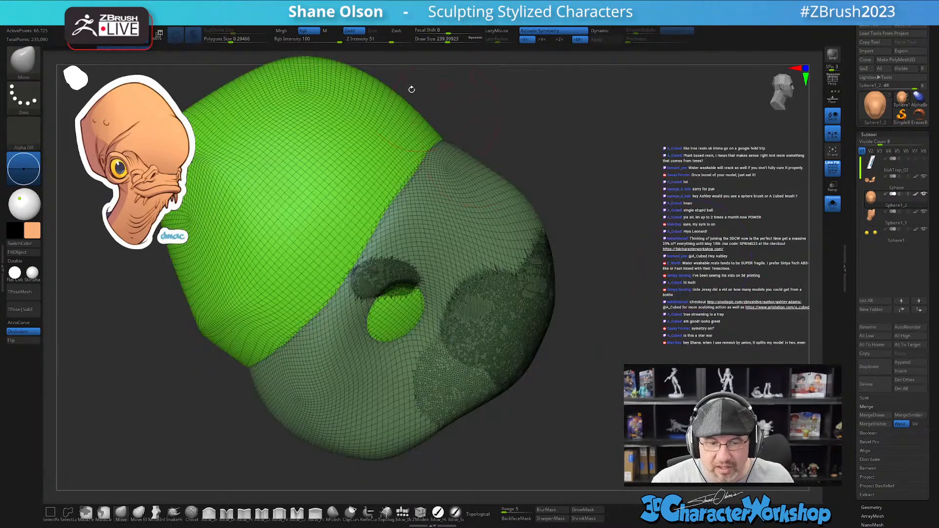
- Remesh the isolated cranium with Tessimate at a polygon size of about 0.18 and examine the mesh density
left_click(228, 39)
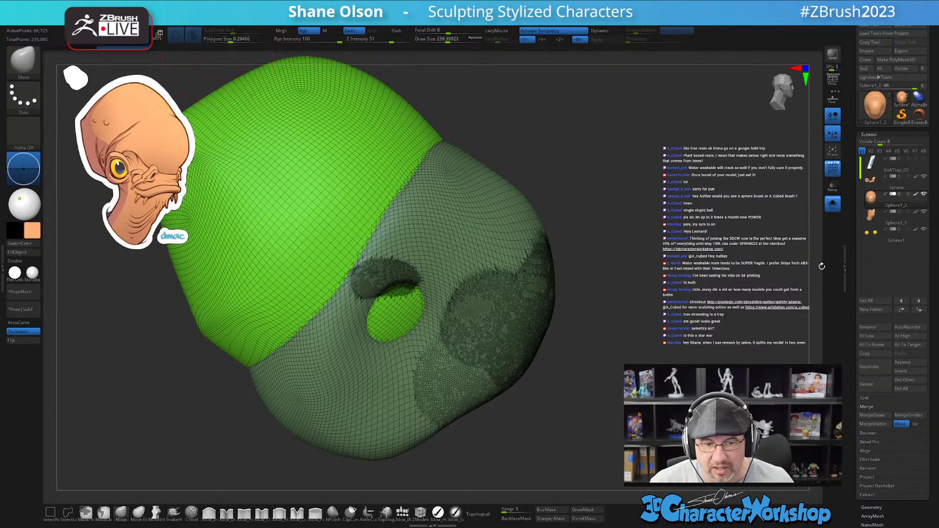
left_click_drag(853, 401, 856, 322)
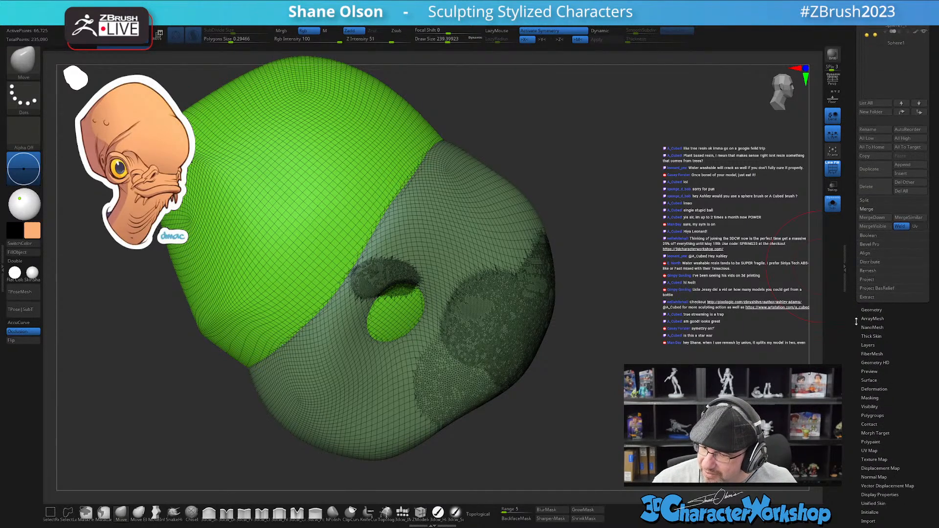
left_click(865, 310)
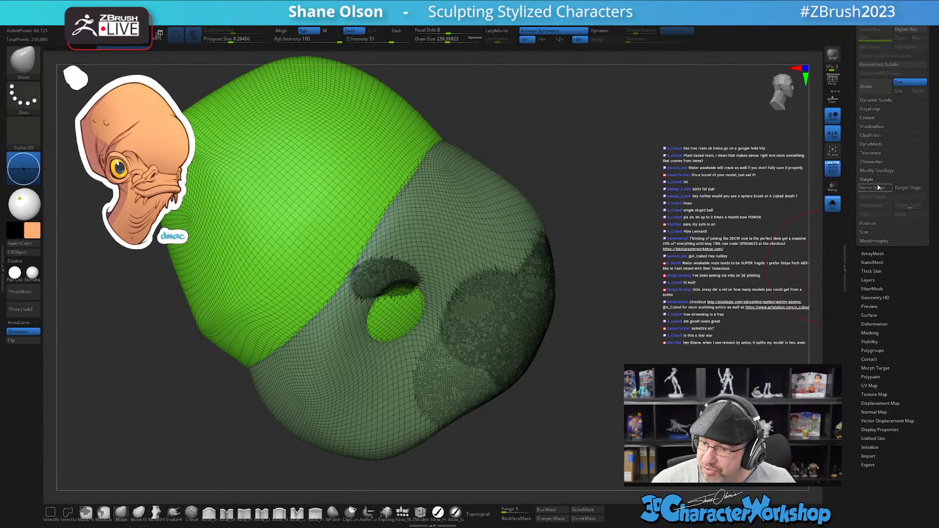
left_click(871, 153)
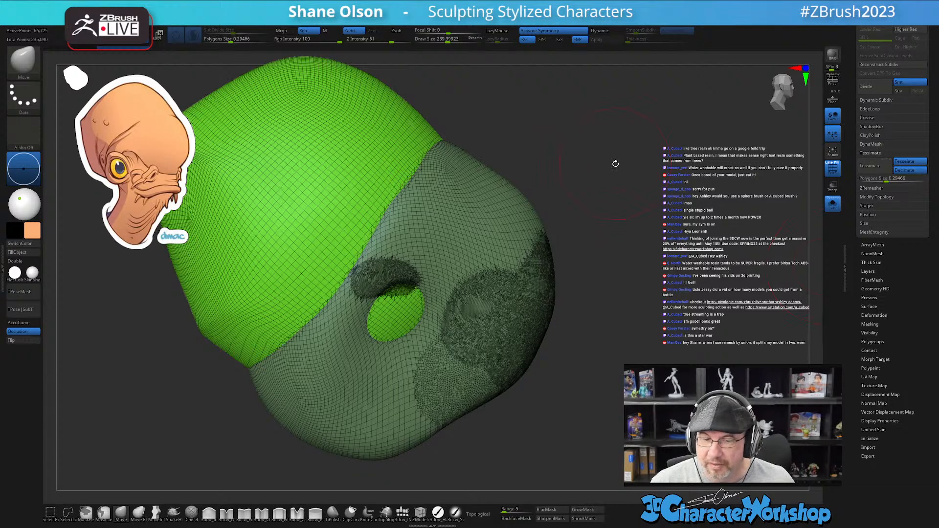
left_click(887, 180)
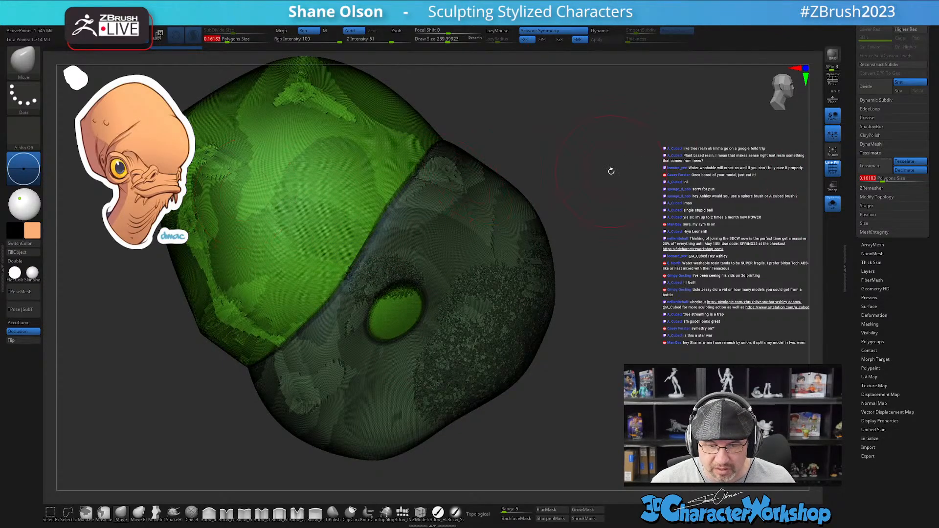
left_click_drag(621, 212, 634, 308)
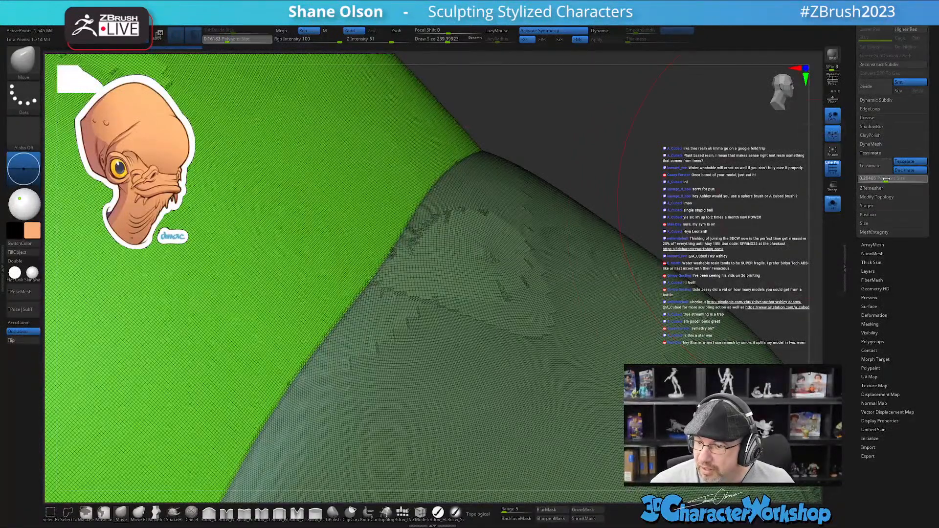
- Coarsen the cranium's Tessimate polygon size to 0.47342, hide the wireframe and check the smooth surface from the front
left_click_drag(886, 179, 890, 180)
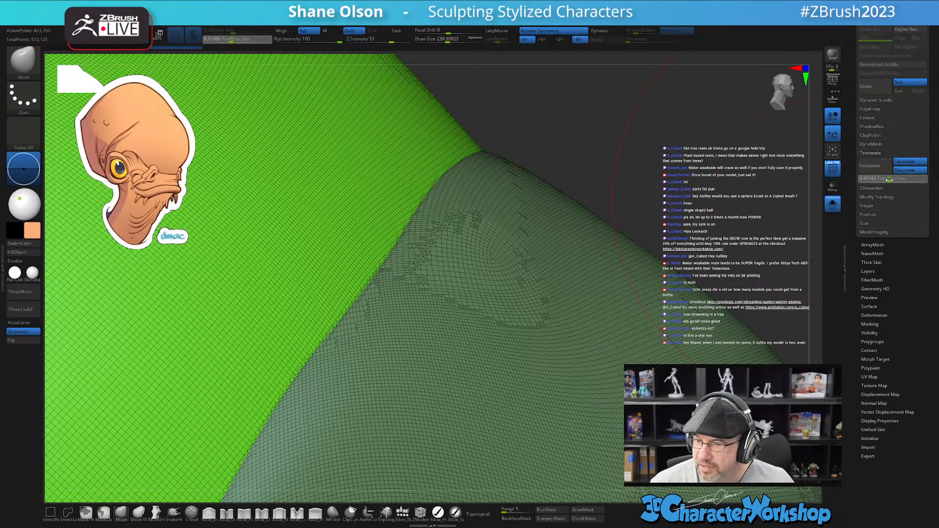
mouse_move(628, 151)
left_mouse_down("alt")
mouse_move(614, 142)
mouse_move(626, 201)
mouse_move(645, 225)
mouse_move(597, 195)
mouse_move(369, 306)
left_mouse_up("alt")
key("shift+f")
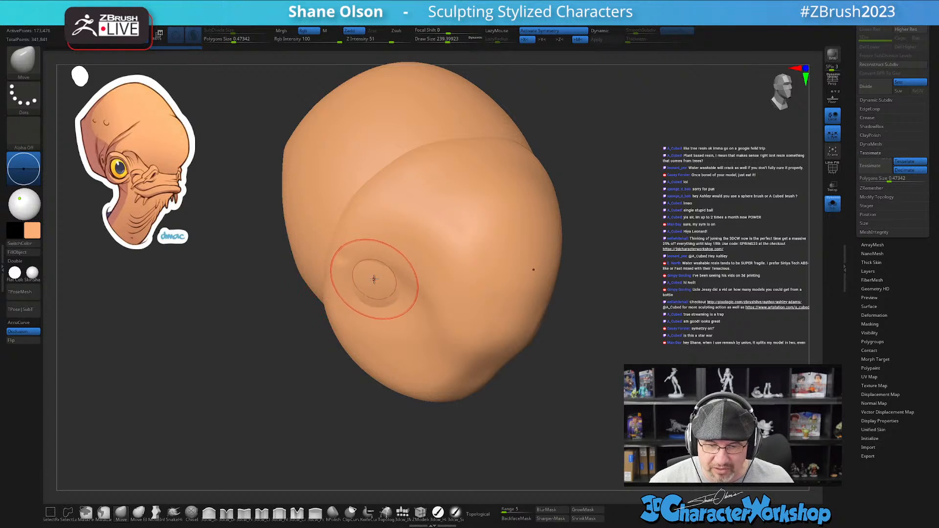
left_click_drag(648, 318, 497, 329)
left_click_drag(623, 304, 609, 292)
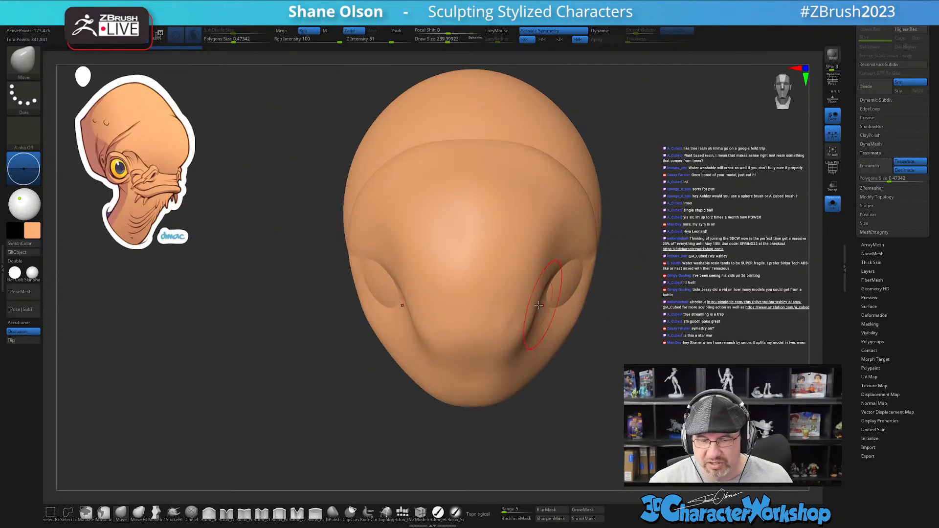
mouse_move(262, 369)
left_mouse_down()
mouse_move(331, 367)
mouse_move(654, 298)
mouse_move(444, 88)
left_mouse_up()
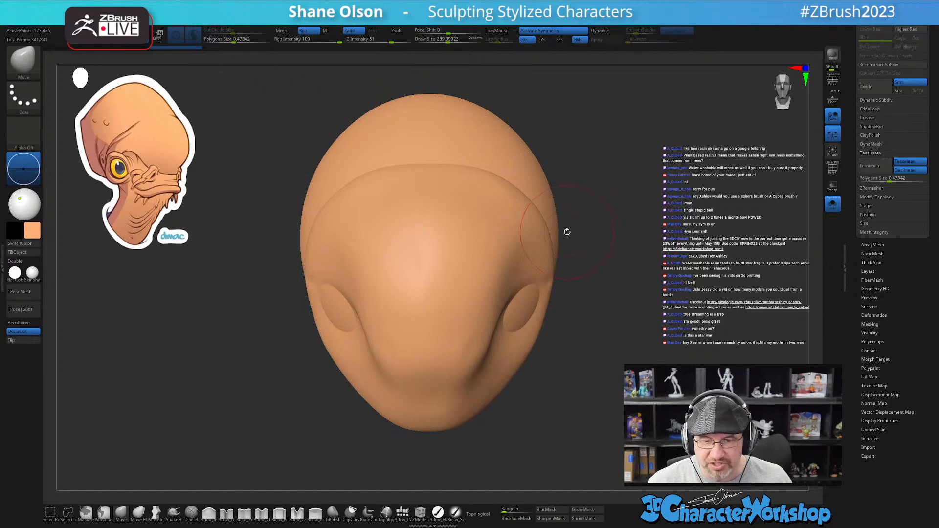
- Centre the transform gizmo on the unmasked cranium mesh with symmetry off, and turn symmetry back on
key("w")
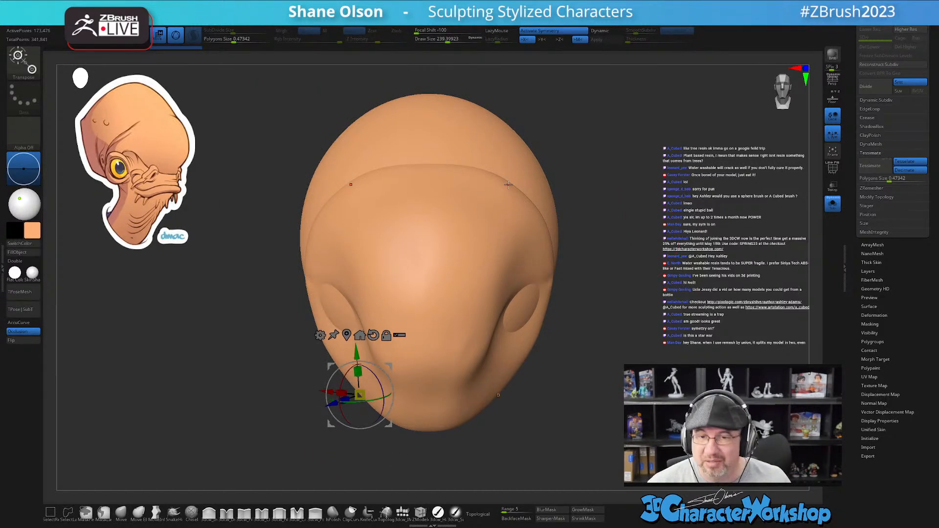
key("x")
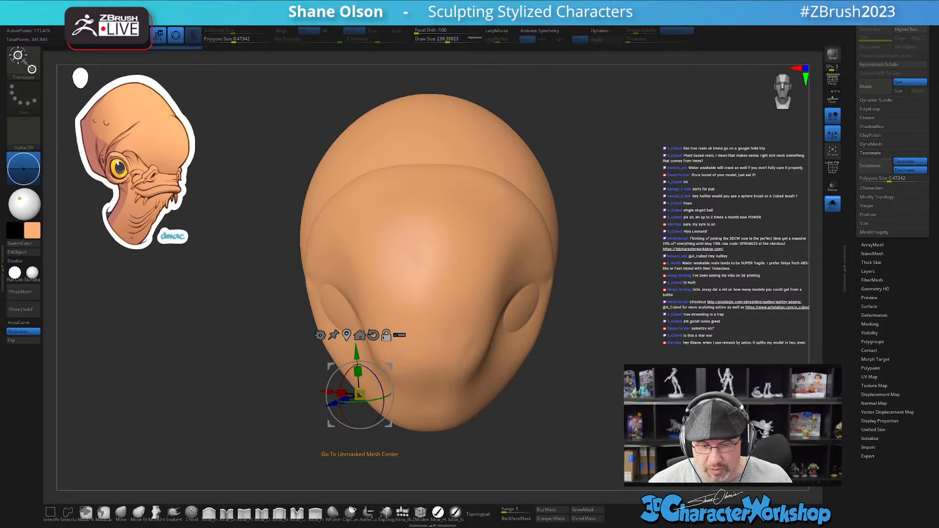
left_click(359, 335)
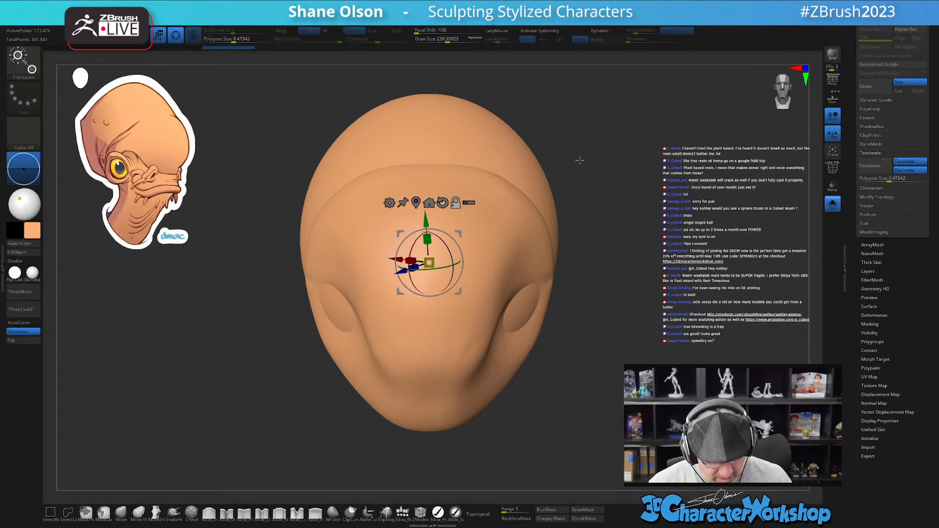
key("x")
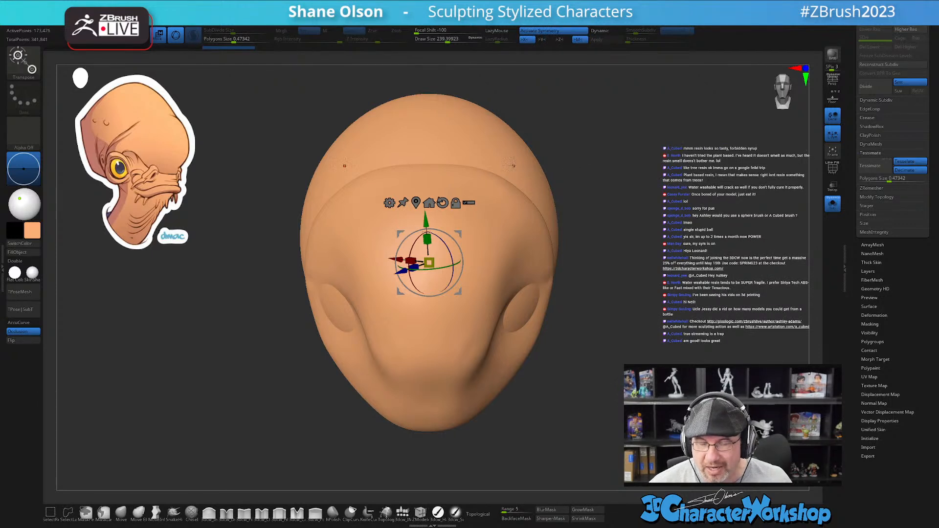
- Compare centring the gizmo on the cranium with symmetry on and off, and re-enable symmetry
left_click(416, 202)
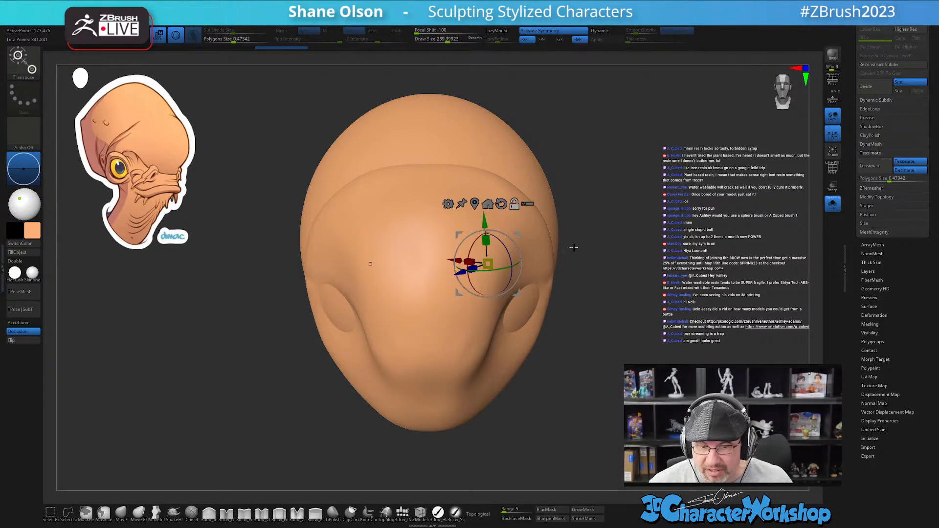
key("x")
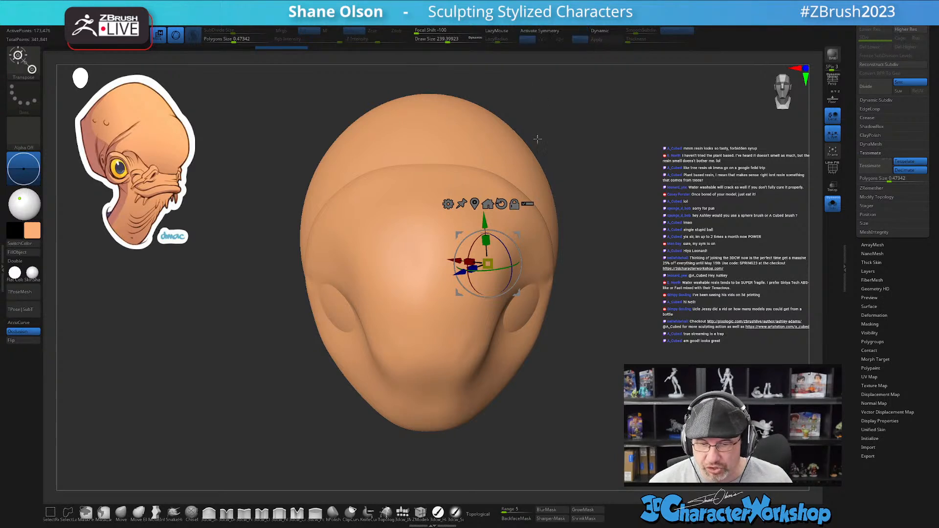
left_click(475, 204)
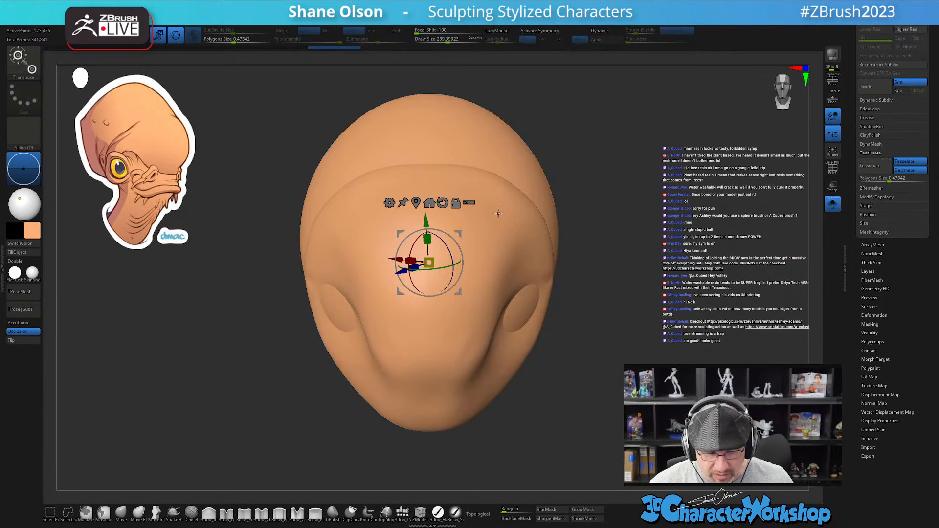
key("x")
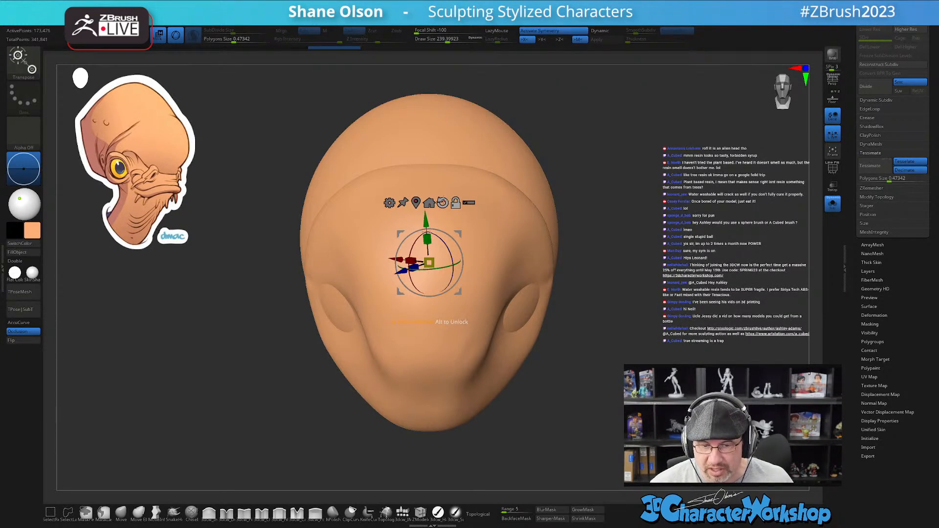
- Reset the gizmo's orientation and fuse the overlapping cranium and face volumes with Remesh By Union
left_click(443, 202)
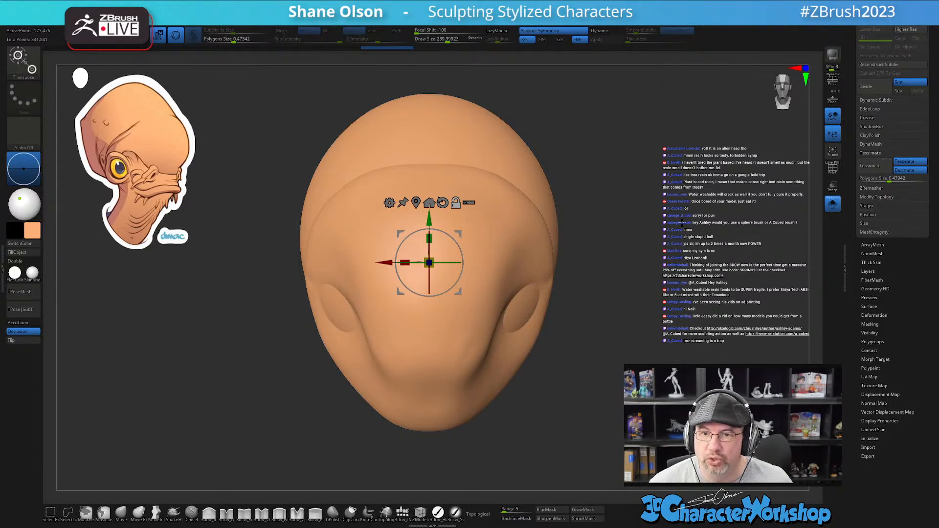
mouse_move(662, 266)
left_mouse_down()
mouse_move(616, 274)
mouse_move(629, 266)
mouse_move(593, 229)
left_mouse_up()
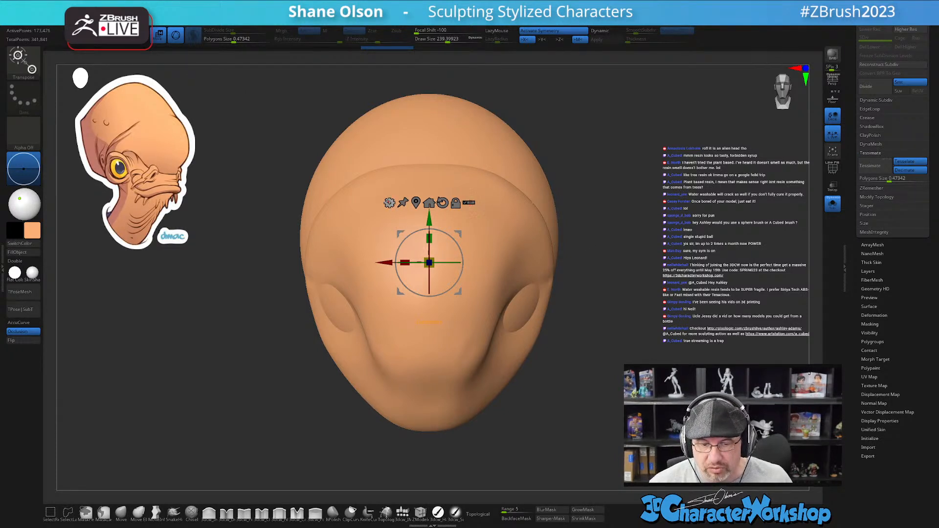
left_click(389, 202)
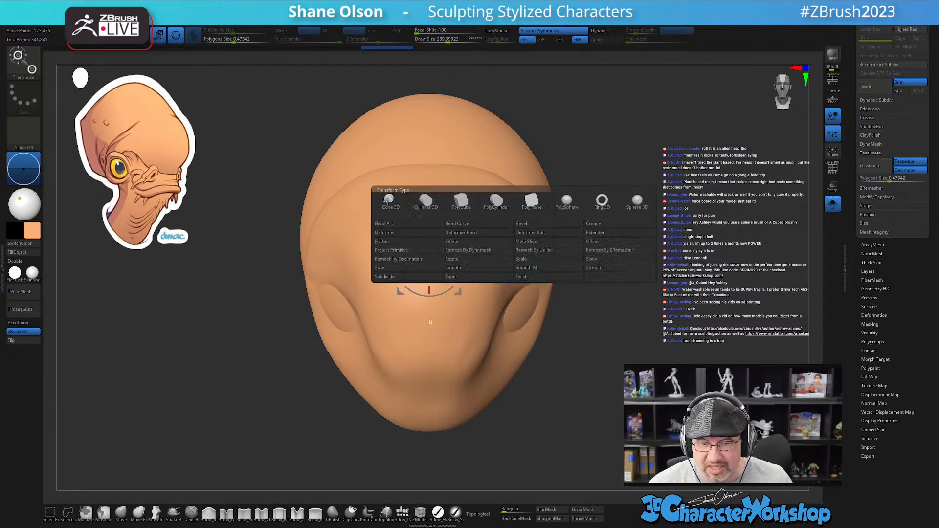
left_click(538, 251)
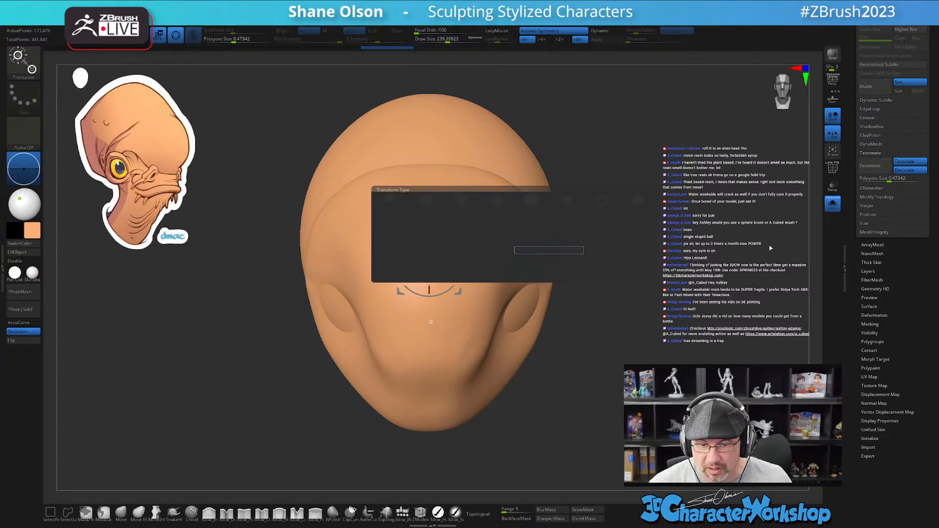
left_click_drag(670, 250, 712, 259)
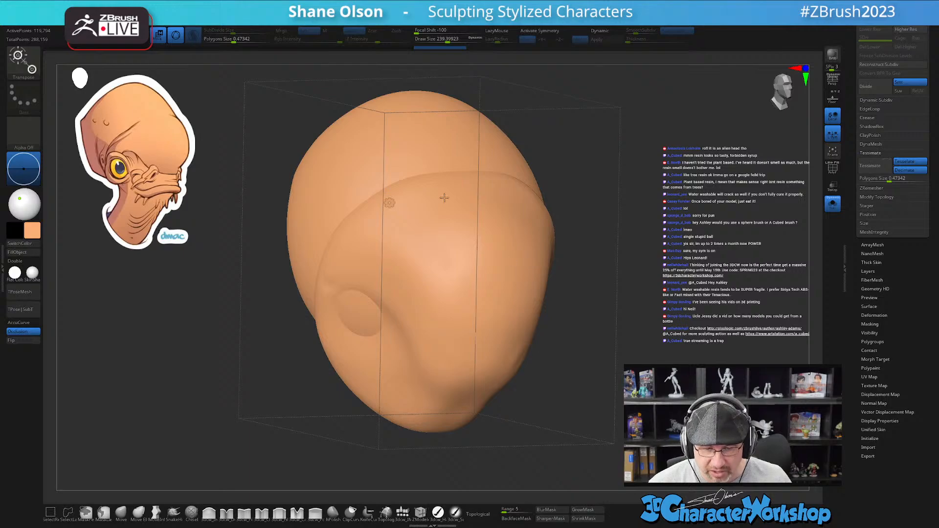
- Show the polygroup wireframe and examine the topology along the seam between cranium and face, up close and from the front
key("shift+f")
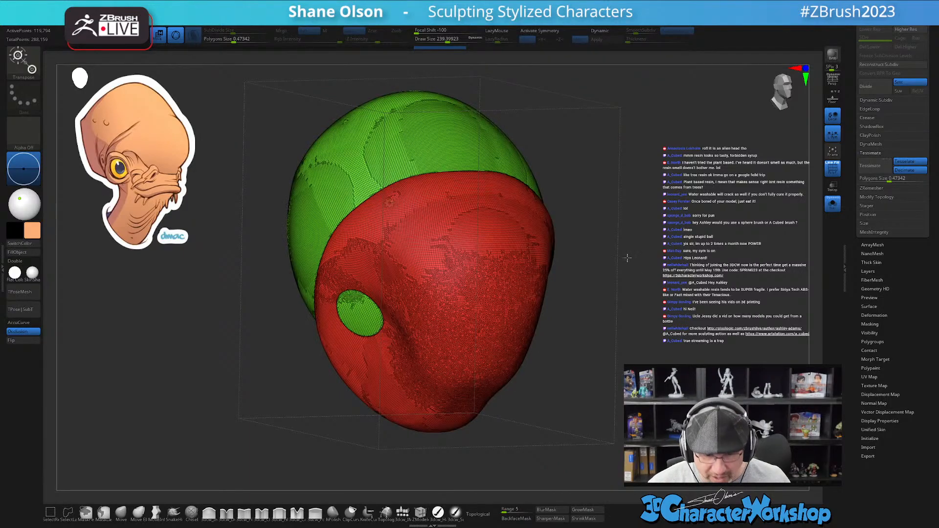
left_click_drag(643, 203, 661, 326)
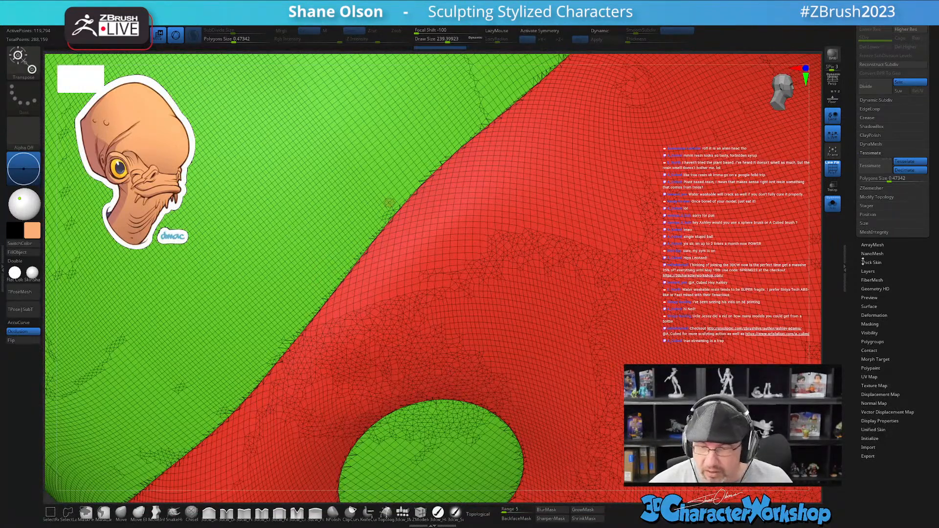
left_click_drag(815, 256, 633, 244, "alt")
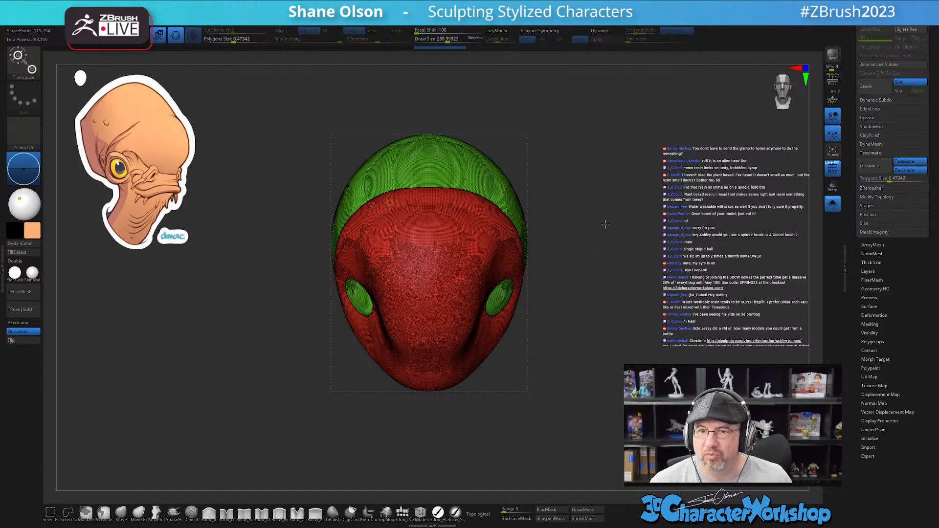
scroll(611, 221, "up", 2)
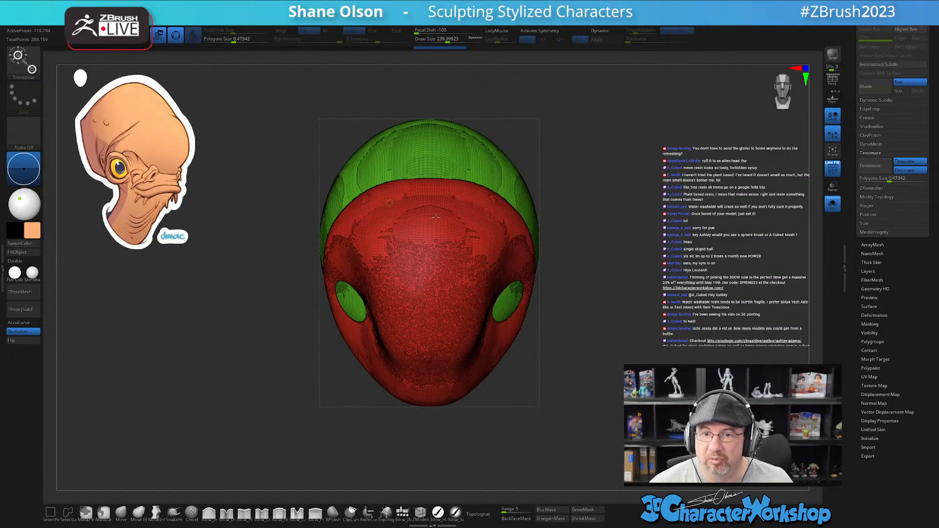
- Exit the gizmo's remesh modifier, undo the union remesh and inspect the restored mesh at an angle
left_click(389, 203)
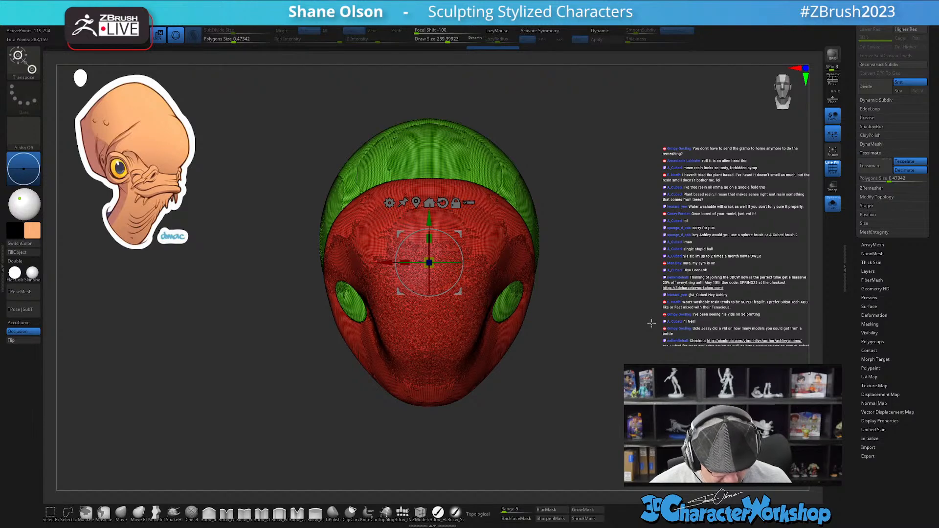
key("ctrl+z")
mouse_move(648, 306)
left_mouse_down()
mouse_move(658, 313)
mouse_move(654, 304)
left_mouse_up()
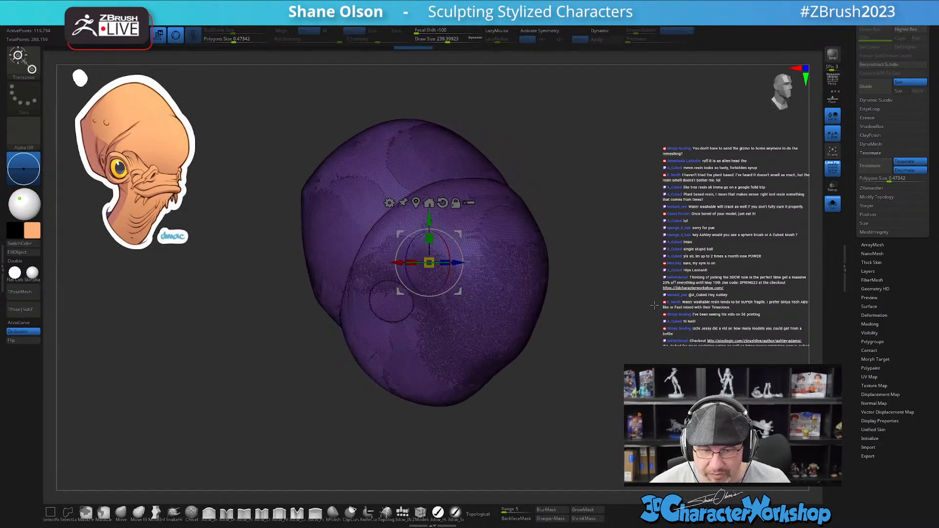
- Try smoothing the forehead crease on the isolated head, undo the stroke, and turn on X symmetry
key("q")
scroll(646, 278, "up", 5)
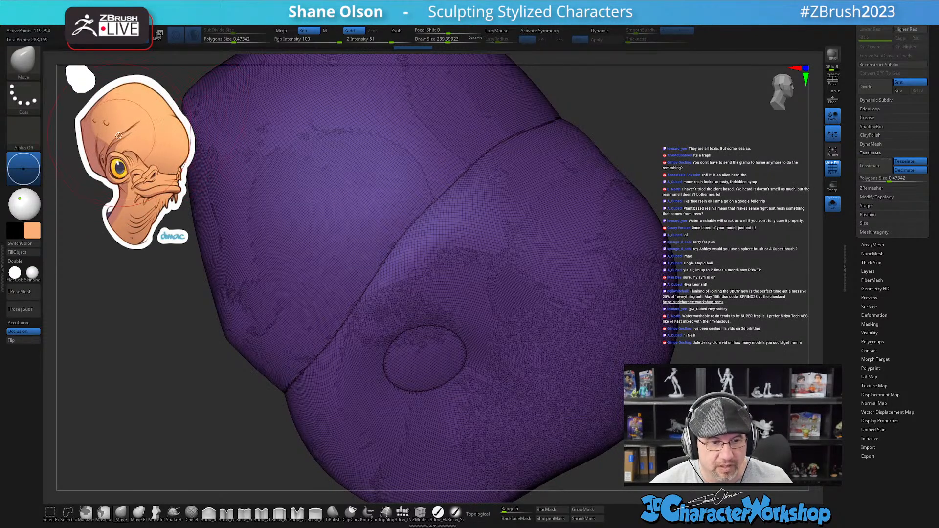
left_click_drag(682, 168, 707, 183)
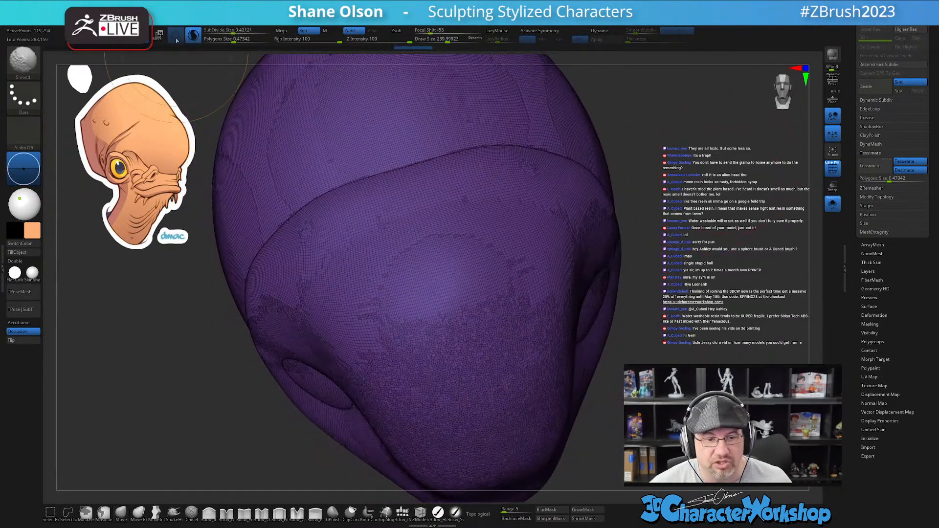
mouse_move(404, 162)
left_mouse_down("shift")
mouse_move(383, 167)
mouse_move(393, 165)
left_mouse_up("shift")
key("ctrl+z")
key("x")
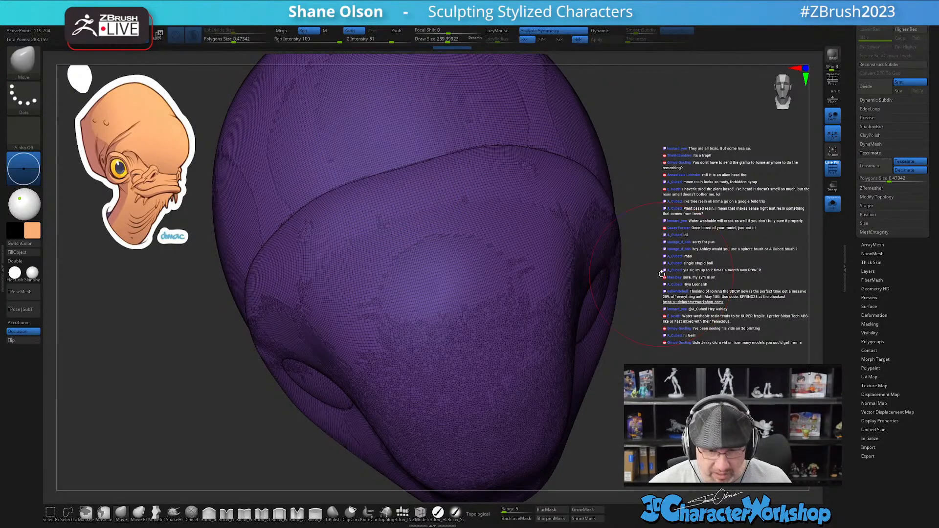
- Hide the polyframe and smooth the crease running across the forehead on both sides of the head
left_click_drag(712, 313, 711, 299, "alt")
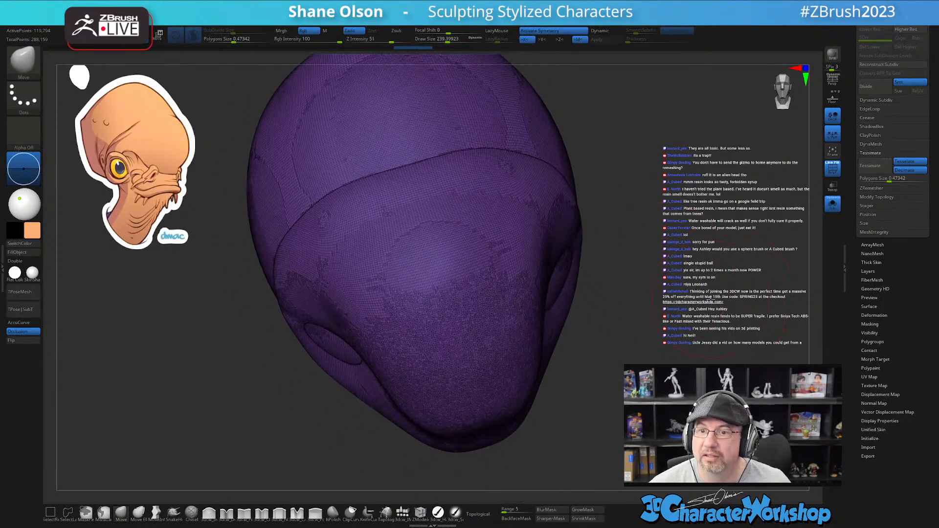
key("shift+f")
left_click_drag(645, 306, 619, 309)
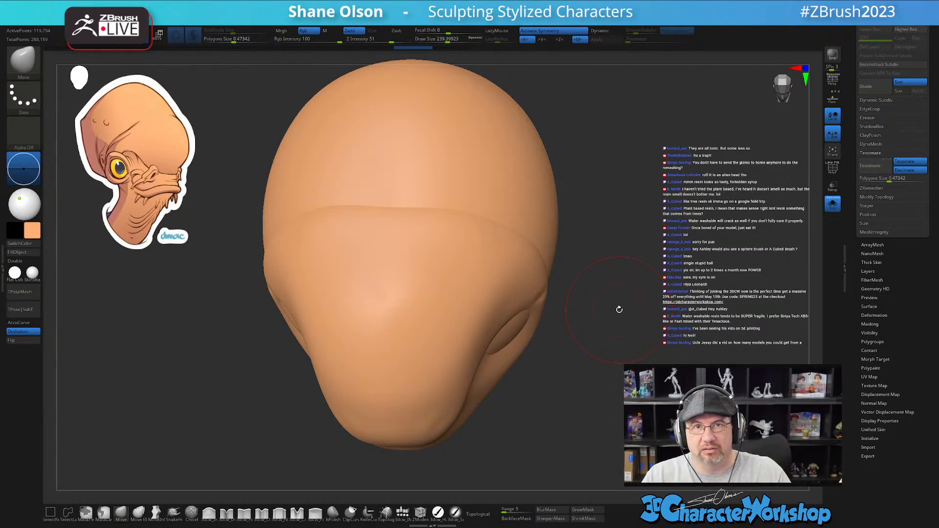
mouse_move(407, 210)
left_mouse_down("shift")
mouse_move(369, 206)
mouse_move(389, 198)
left_mouse_up("shift")
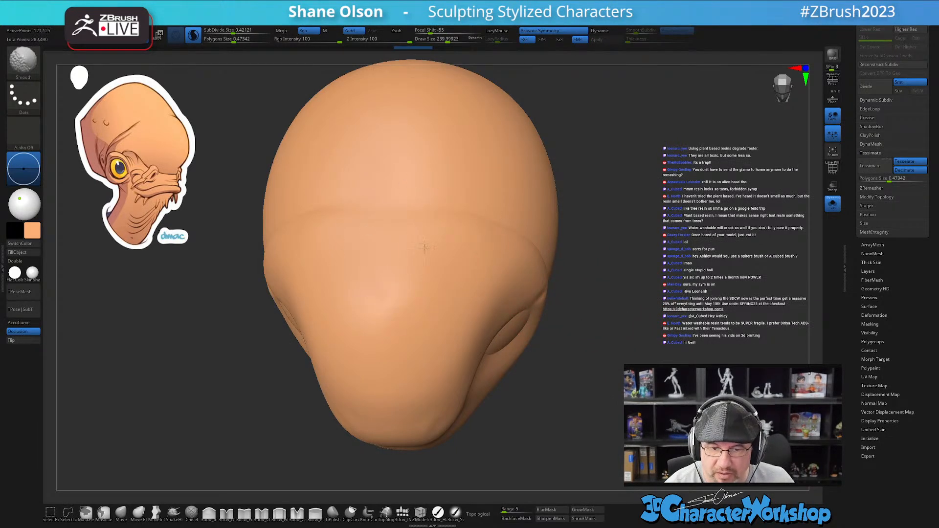
mouse_move(601, 346)
left_mouse_down()
mouse_move(610, 346)
mouse_move(613, 378)
mouse_move(587, 367)
left_mouse_up()
key("shift")
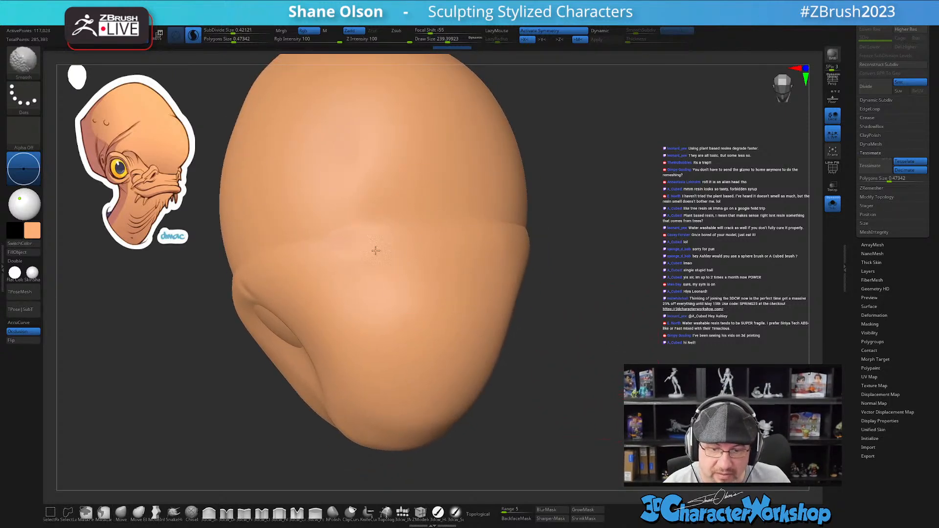
- Reduce the brush draw size to about 149 and smooth the brow crease along the side of the head near the eye socket
mouse_move(530, 339)
left_mouse_down()
mouse_move(582, 348)
mouse_move(600, 383)
mouse_move(570, 374)
mouse_move(592, 383)
left_mouse_up()
key("s")
key("shift")
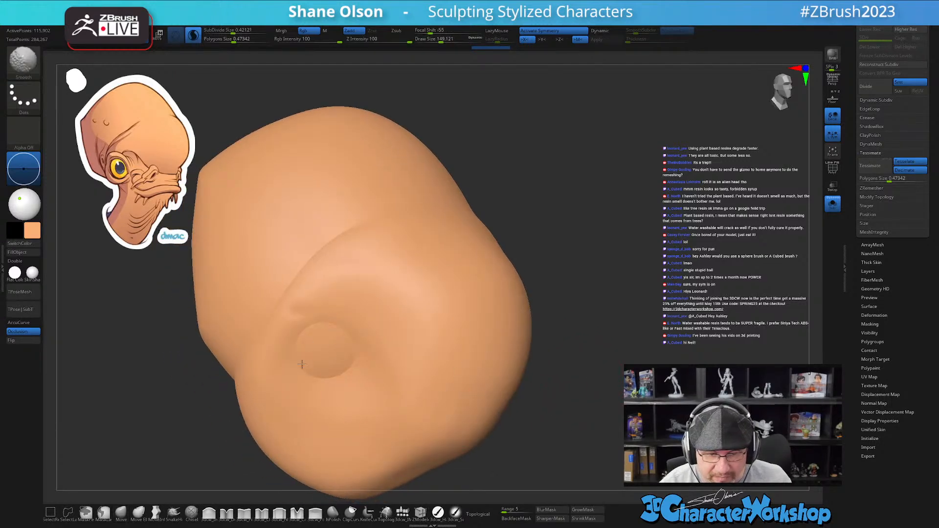
- Turn off Solo mode to show the whole character and review the head from several angles
key("shift+d")
mouse_move(597, 406)
left_mouse_down()
mouse_move(592, 386)
mouse_move(597, 406)
mouse_move(614, 414)
mouse_move(603, 431)
mouse_move(604, 415)
left_mouse_up()
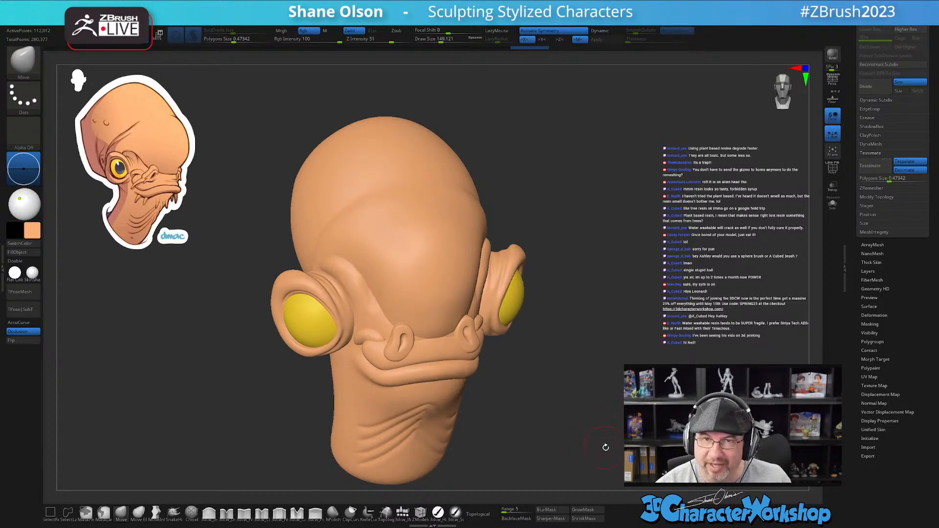
left_click_drag(607, 434, 589, 421)
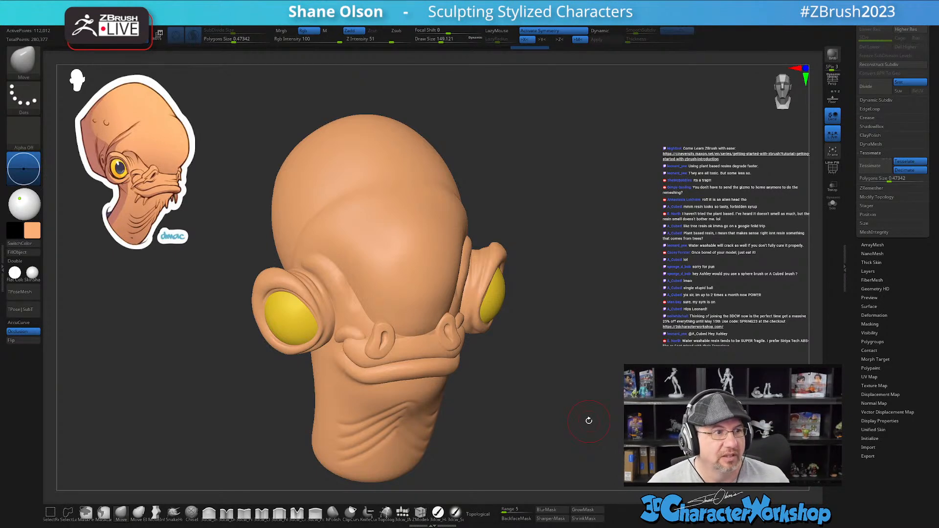
mouse_move(539, 376)
left_mouse_down()
mouse_move(560, 379)
mouse_move(562, 396)
mouse_move(552, 353)
mouse_move(577, 377)
mouse_move(562, 386)
left_mouse_up()
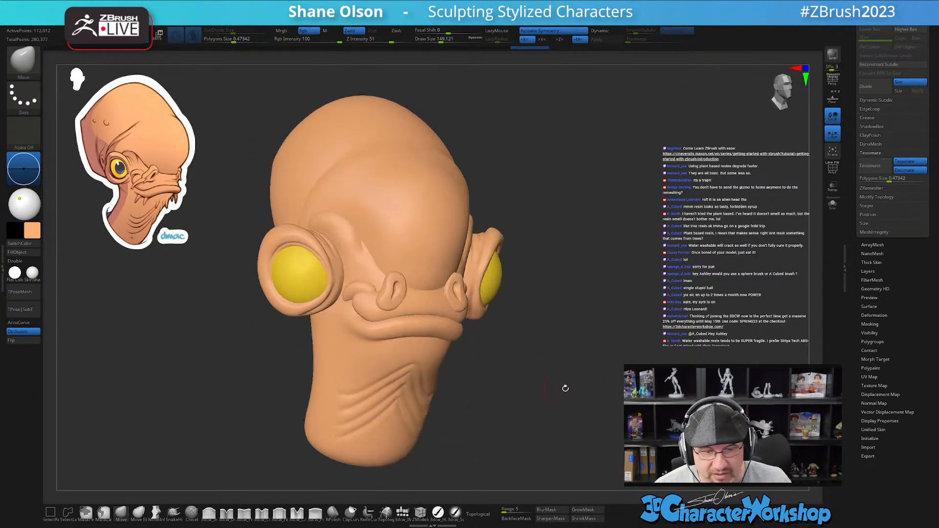
- Select the subtool holding the nostrils and mask everything in it except the nostril polygroup, with the polyframe hidden again
left_click(396, 278, "alt")
key("shift+f")
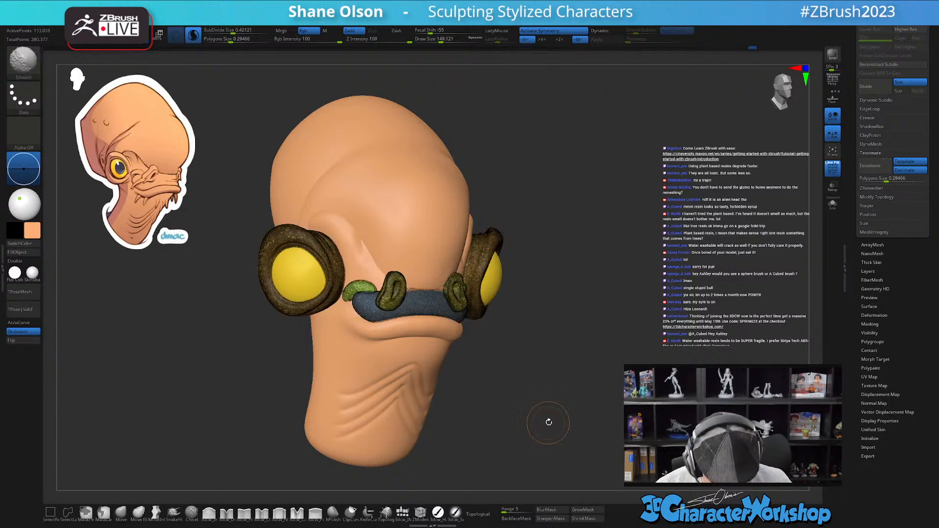
key("w")
left_click(395, 277, "ctrl")
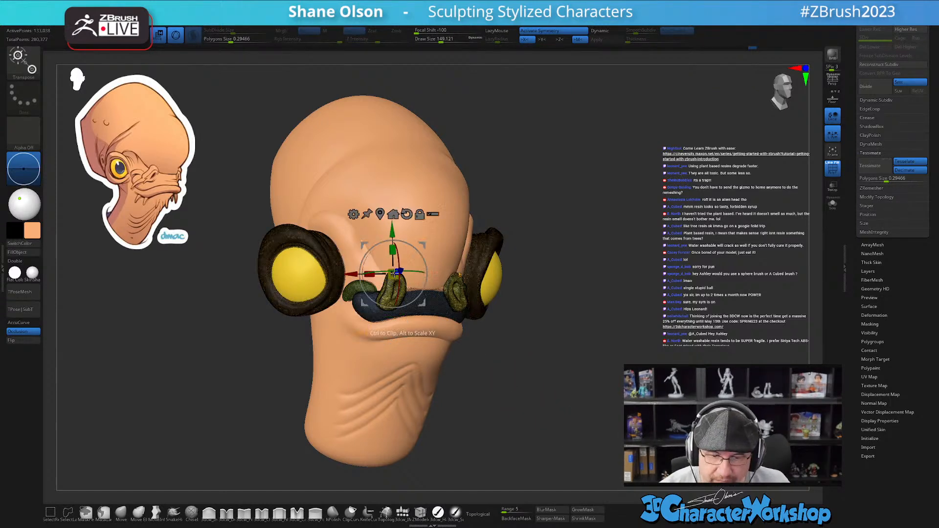
key("q")
key("shift+f")
- Adjust the placement and angle of the unmasked nostrils with the gizmo, then return to sculpting
left_click_drag(541, 400, 523, 399)
left_click_drag(574, 354, 493, 324, "alt")
key("w")
left_click_drag(423, 229, 428, 270, "alt")
left_click_drag(528, 342, 562, 372)
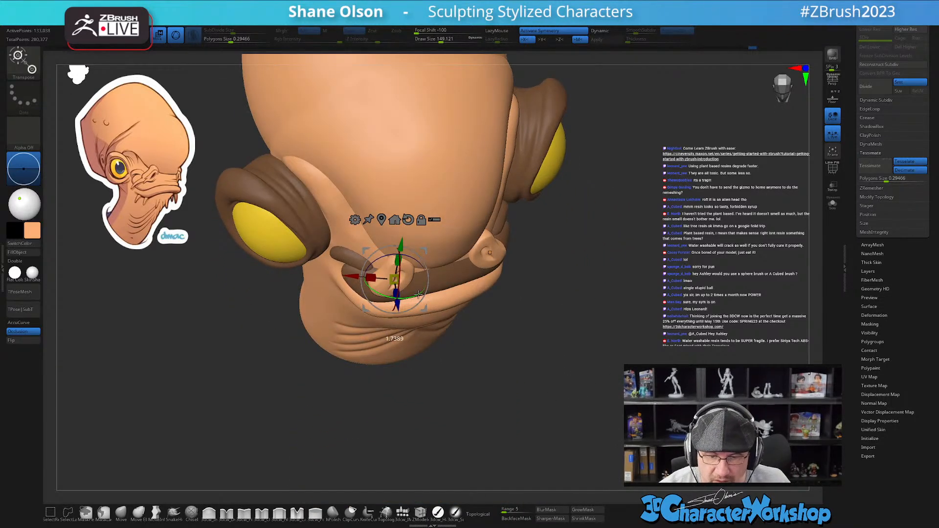
key("q")
mouse_move(527, 337)
left_mouse_down()
mouse_move(531, 382)
mouse_move(608, 420)
mouse_move(592, 395)
mouse_move(597, 405)
mouse_move(614, 395)
left_mouse_up()
- Insert mirrored Appendage meshes at the corners of the mouth and position them with the gizmo as outward-pointing whiskers
left_click(403, 511)
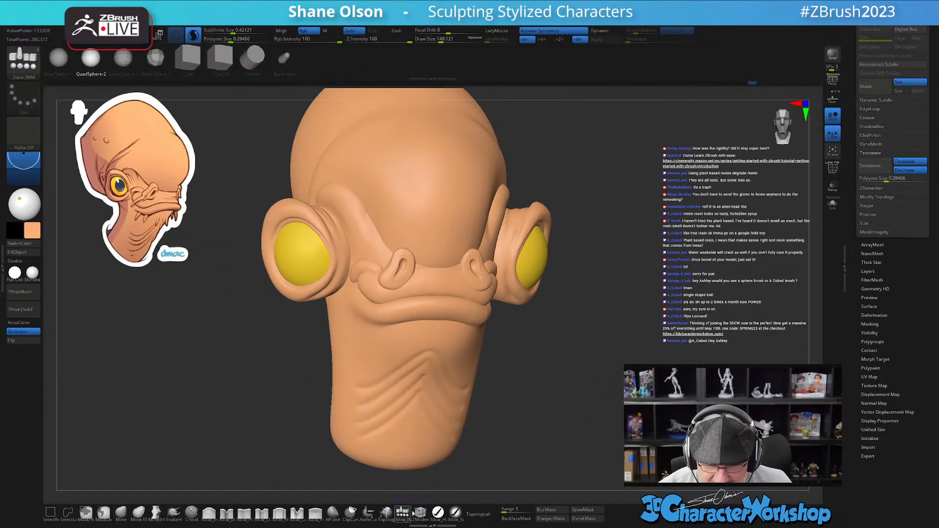
left_click(284, 57)
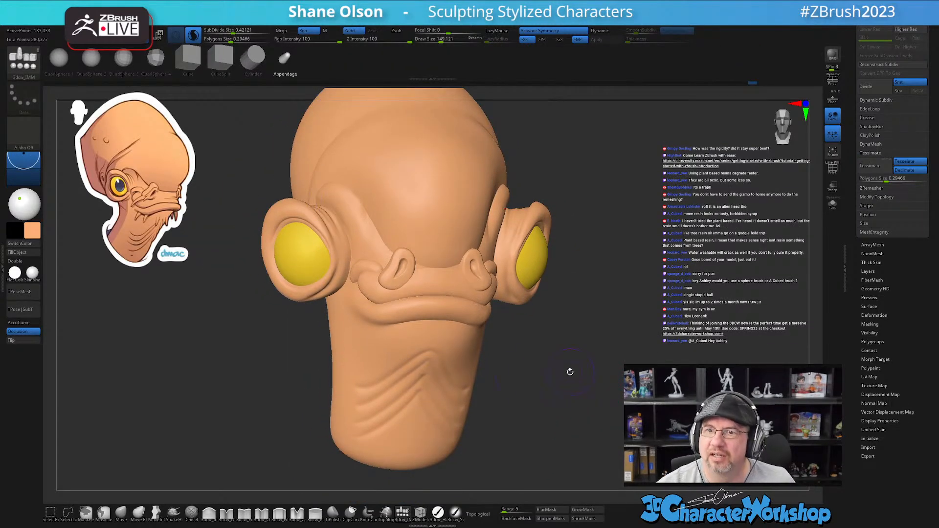
left_click_drag(570, 377, 609, 380)
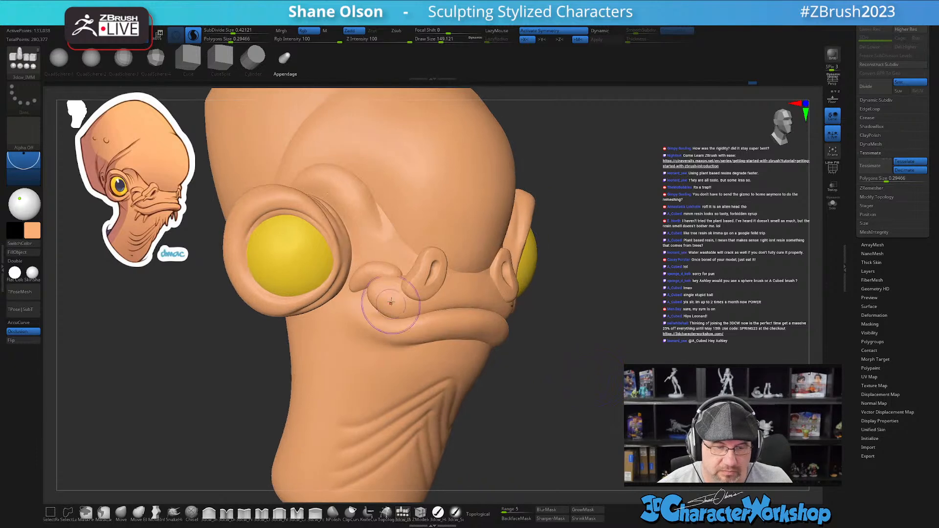
left_click_drag(398, 296, 398, 327)
left_click_drag(510, 412, 575, 414)
key("w")
left_click_drag(391, 265, 373, 285)
right_click_drag(442, 267, 459, 259)
- Bend the mouth whiskers into a downward curve using the Move brush at a draw size of about 415
left_click(120, 513)
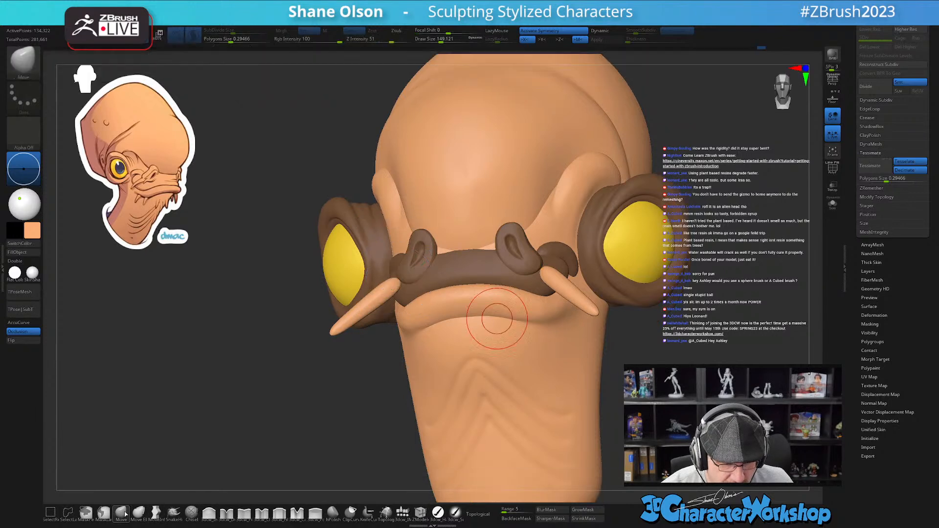
key("s")
left_click_drag(385, 371, 400, 373)
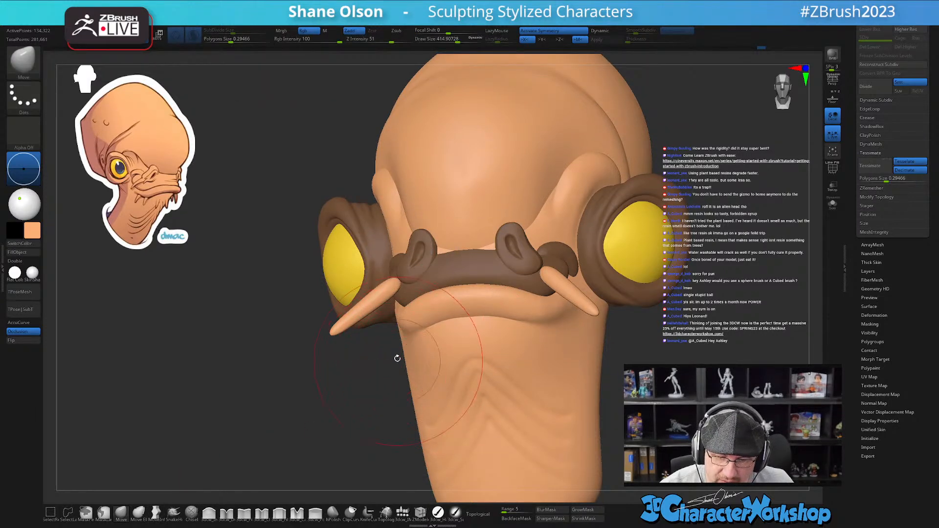
left_click_drag(355, 315, 347, 300)
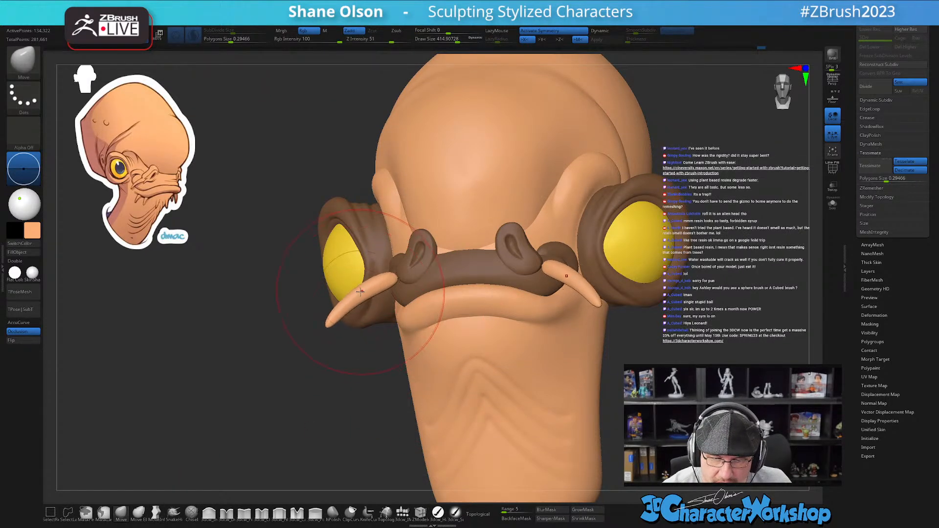
mouse_move(404, 349)
right_mouse_down("alt")
mouse_move(403, 333)
mouse_move(404, 355)
right_mouse_up("alt")
mouse_move(362, 268)
left_mouse_down()
mouse_move(351, 251)
mouse_move(362, 269)
mouse_move(366, 259)
left_mouse_up()
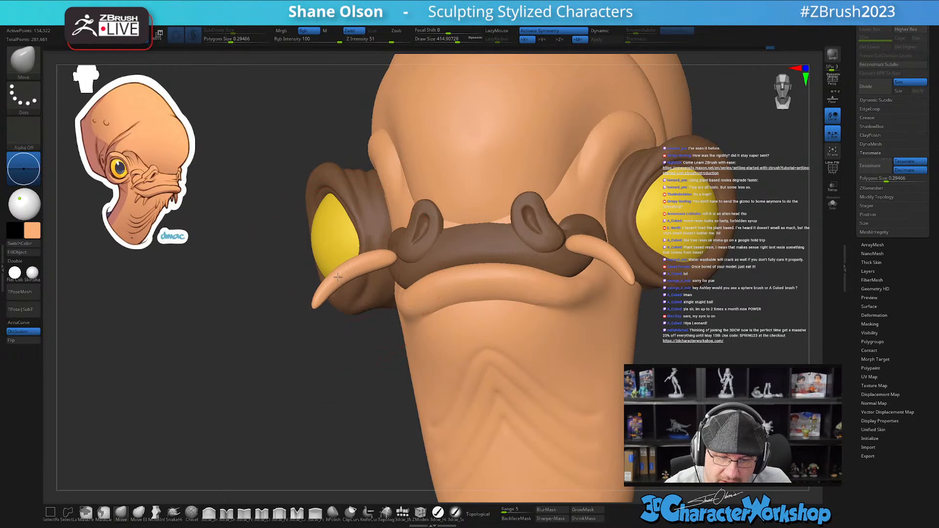
- Rotate and shift the curved whiskers with the gizmo so they hang down beside the mouth, then clear the mask
key("w")
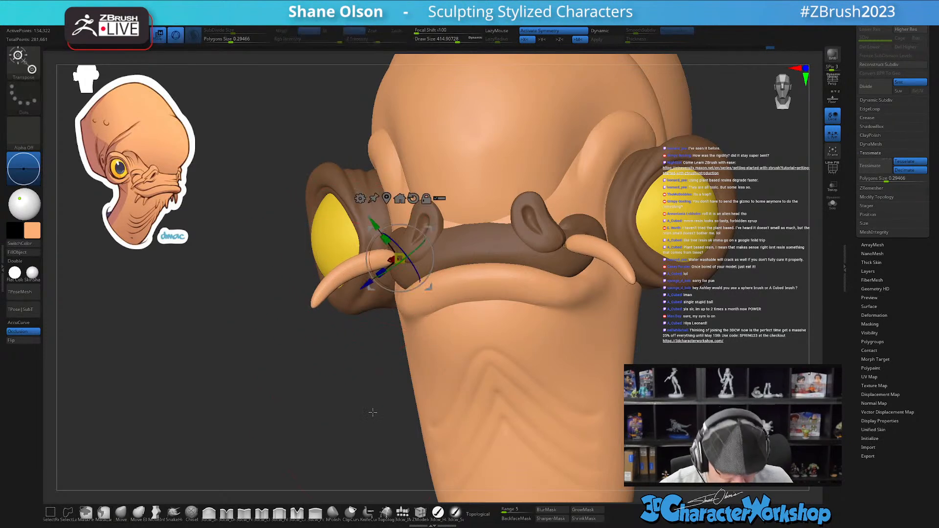
left_click_drag(408, 230, 446, 224)
left_click_drag(352, 377, 469, 316)
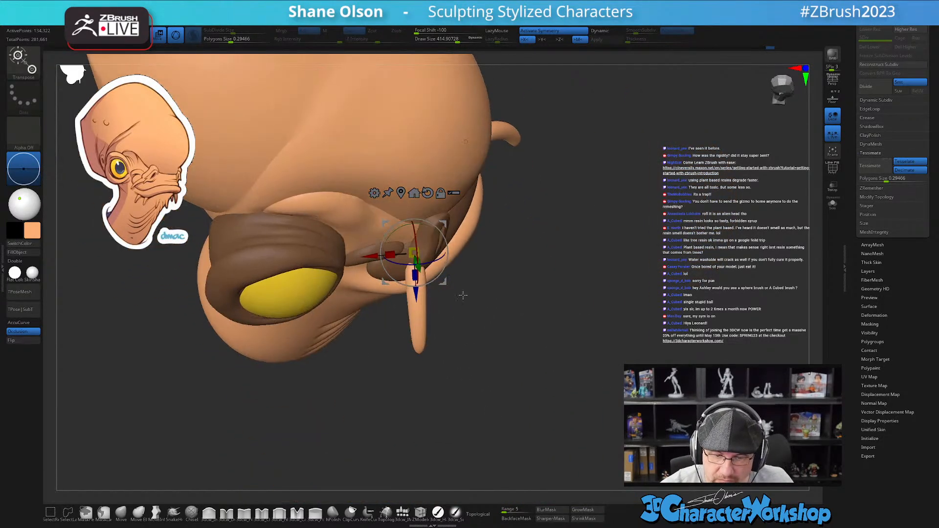
left_click_drag(444, 239, 426, 274)
left_click_drag(493, 395, 531, 410)
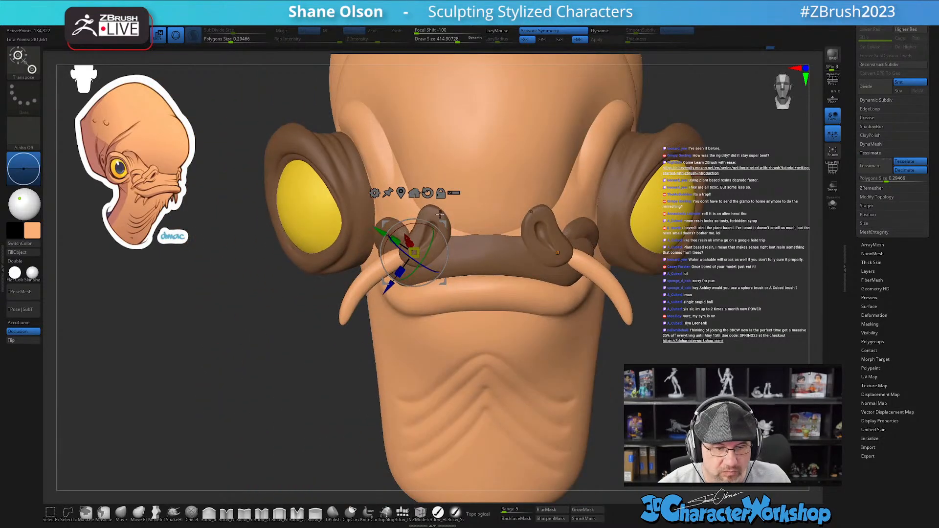
left_click_drag(414, 253, 412, 256)
left_click_drag(548, 391, 566, 414)
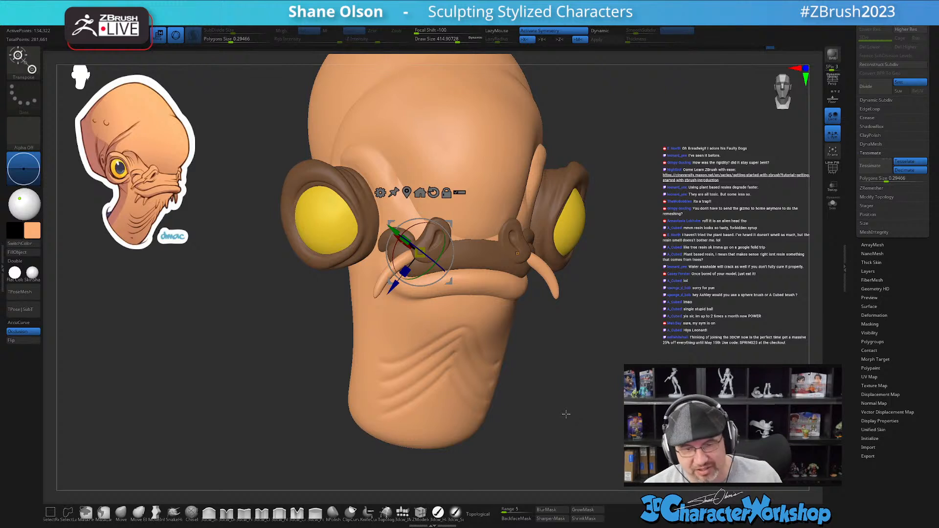
key("q")
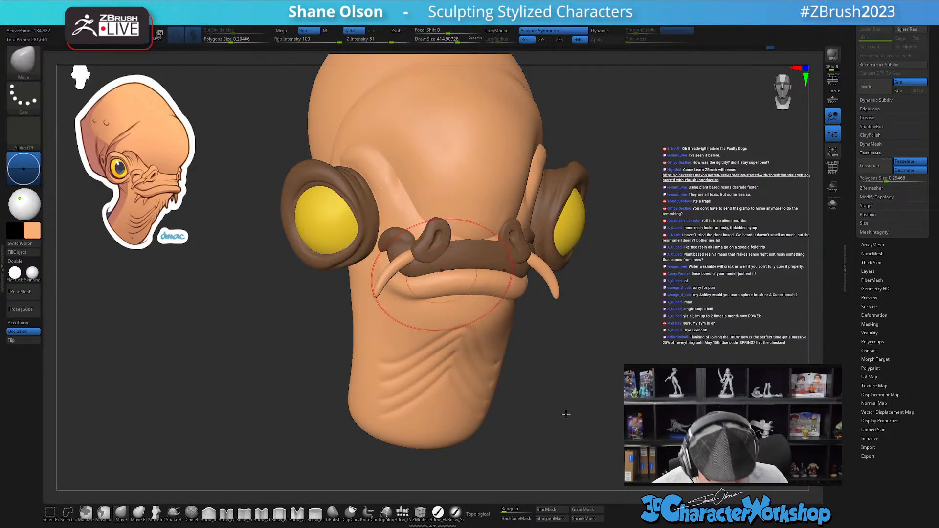
mouse_move(585, 372)
left_mouse_down("ctrl")
mouse_move(617, 368)
mouse_move(641, 350)
mouse_move(603, 357)
left_mouse_up("ctrl")
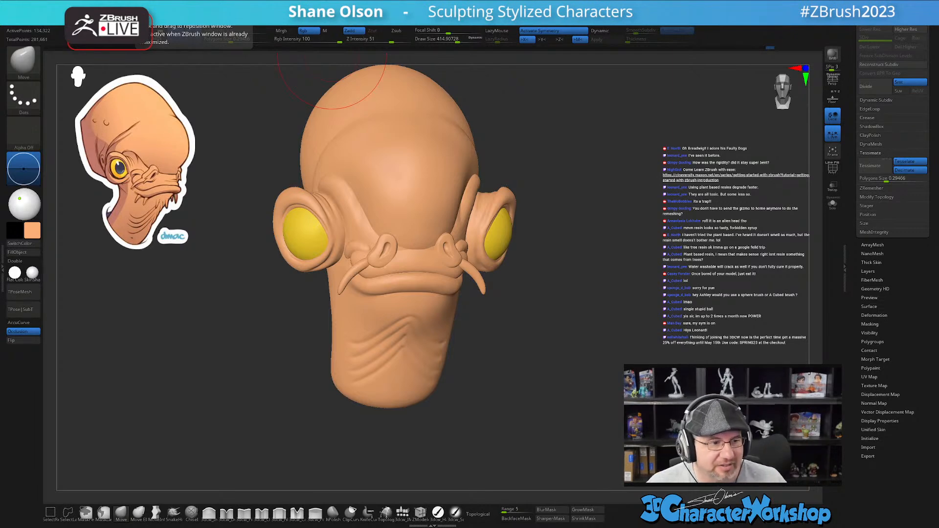
- Switch to the Chrome browser and run an image search for "bradwig faulty dogs"
key("alt+Tab")
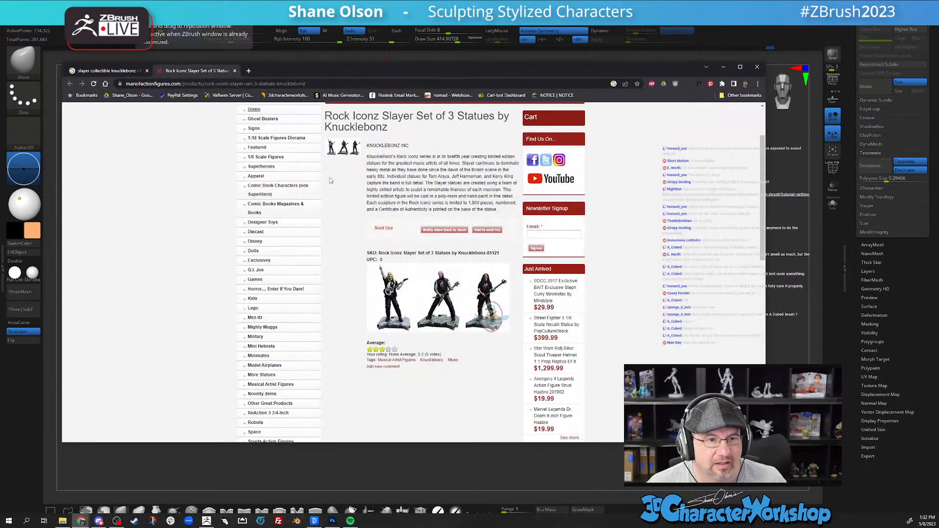
left_click(316, 83)
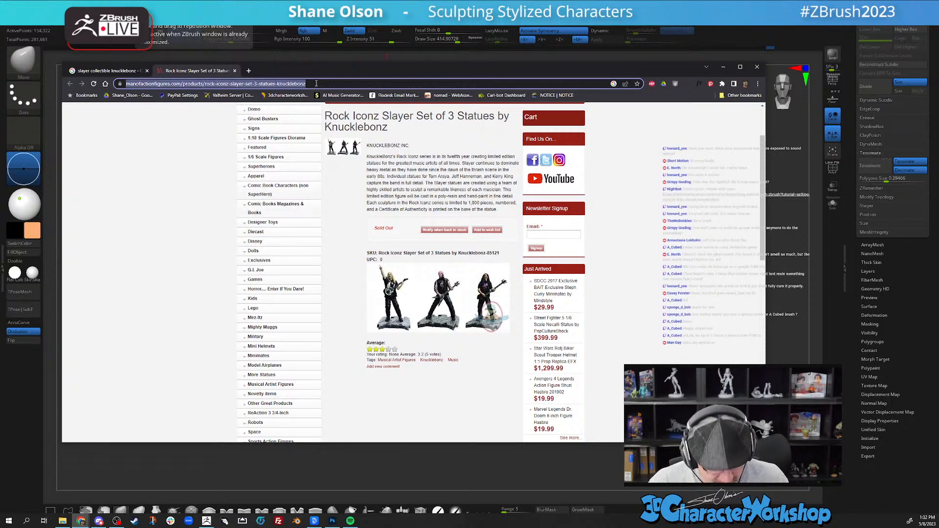
type("bradwig faulty dog")
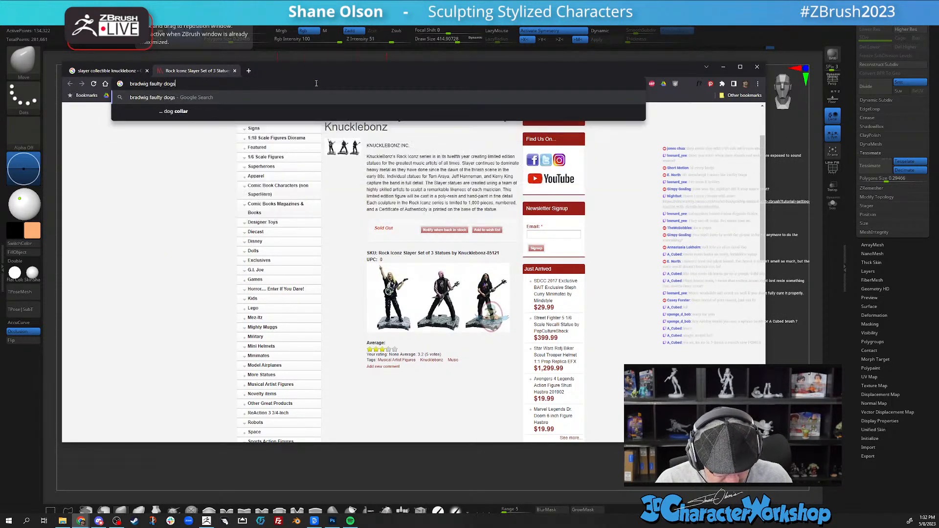
type("s")
key("Return")
left_click(161, 138)
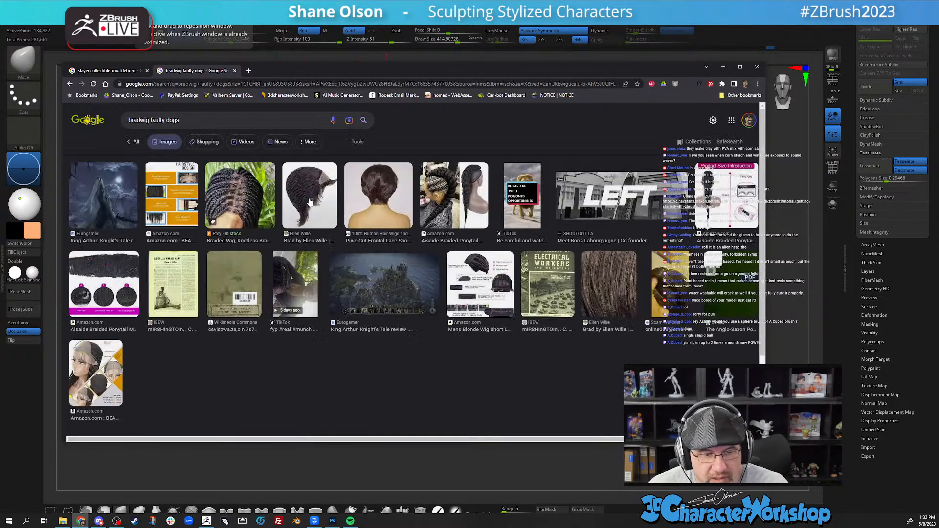
- Correct the image search to "breadwig faulty dogs" and preview the long-nosed brown dog and the stretched-neck white dog toys
left_click(138, 120)
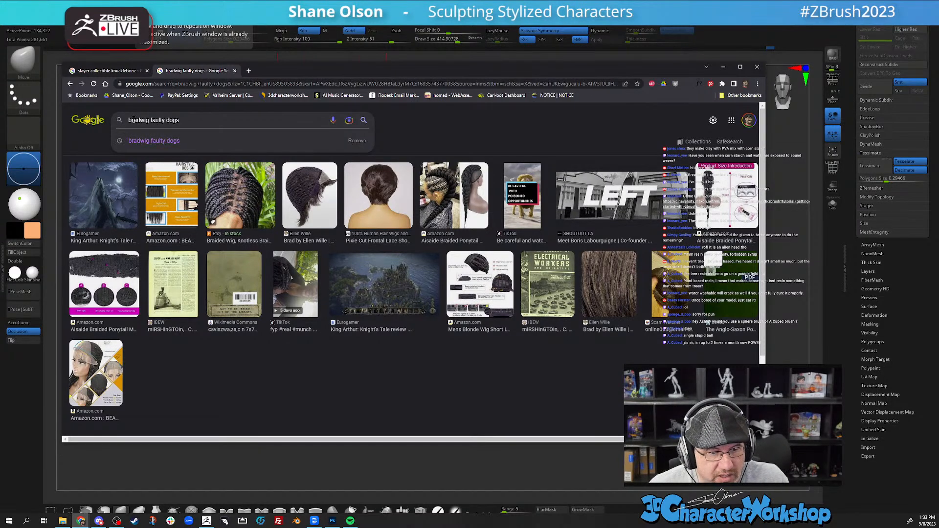
type("e")
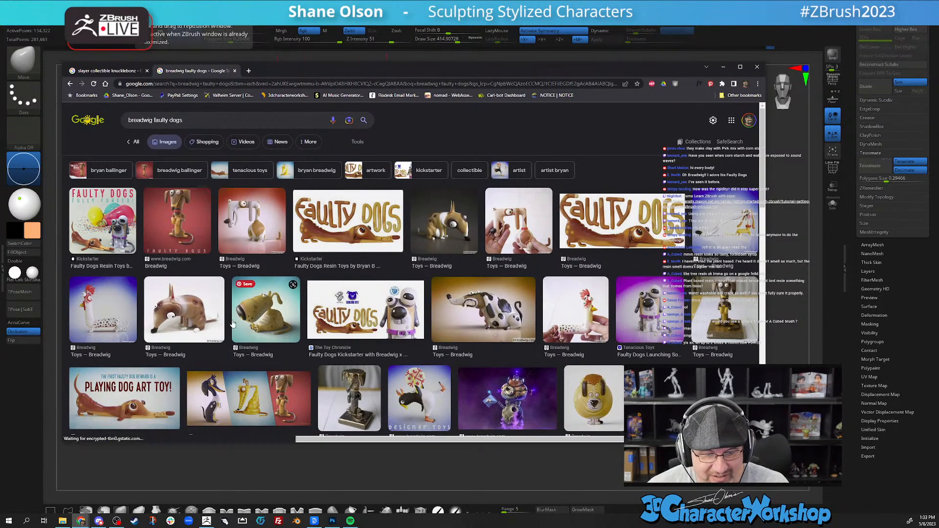
left_click(184, 317)
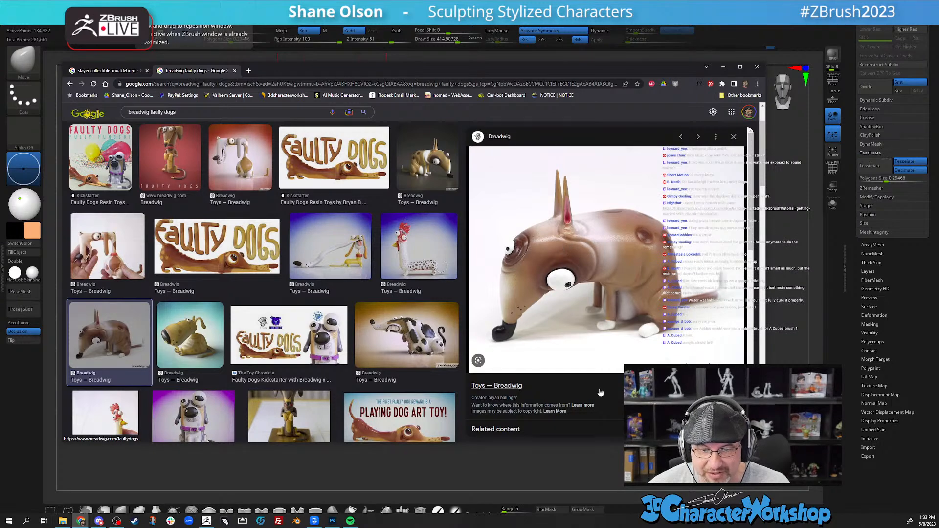
left_click(338, 270)
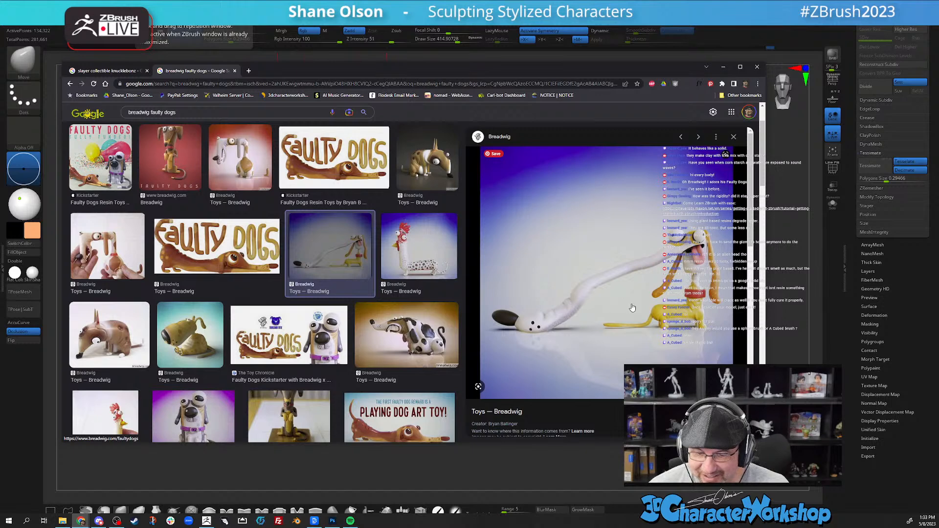
- Preview the spotted dog, rooster-headed dog and Faulty Dog exhibition toy images, and switch back to ZBrush
left_click(202, 343)
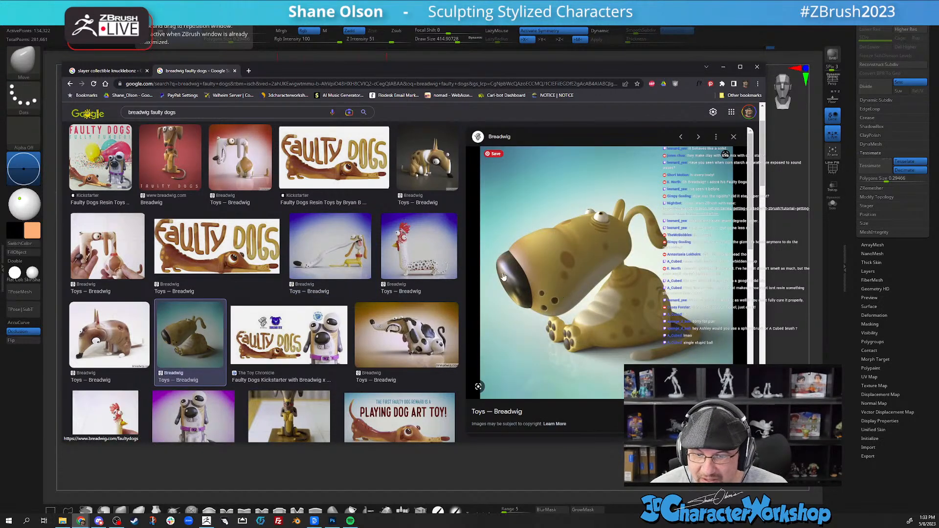
left_click(419, 257)
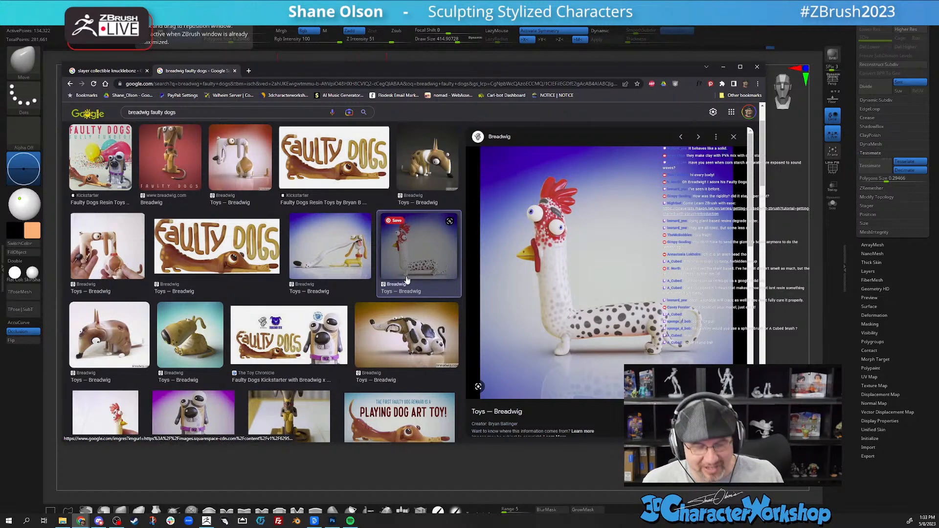
scroll(406, 279, "down", 3)
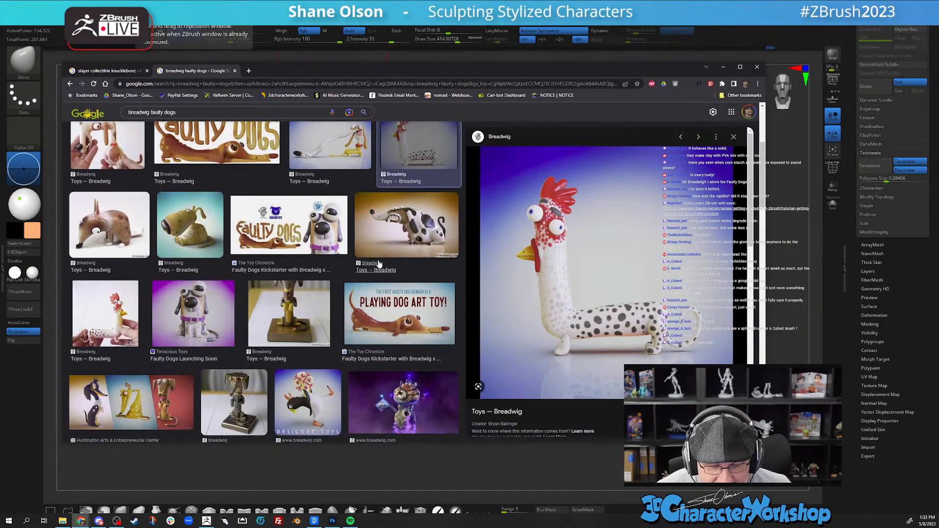
scroll(379, 264, "down", 1)
left_click(164, 368)
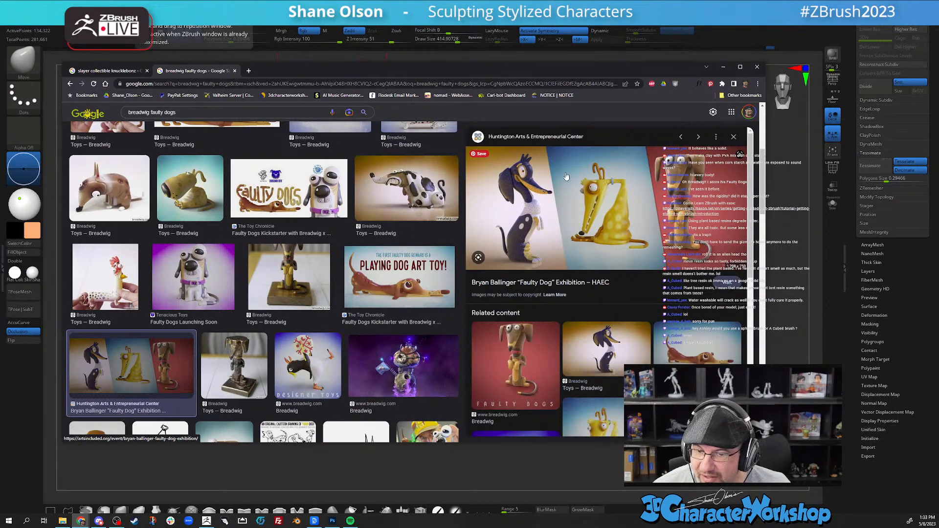
left_click(723, 67)
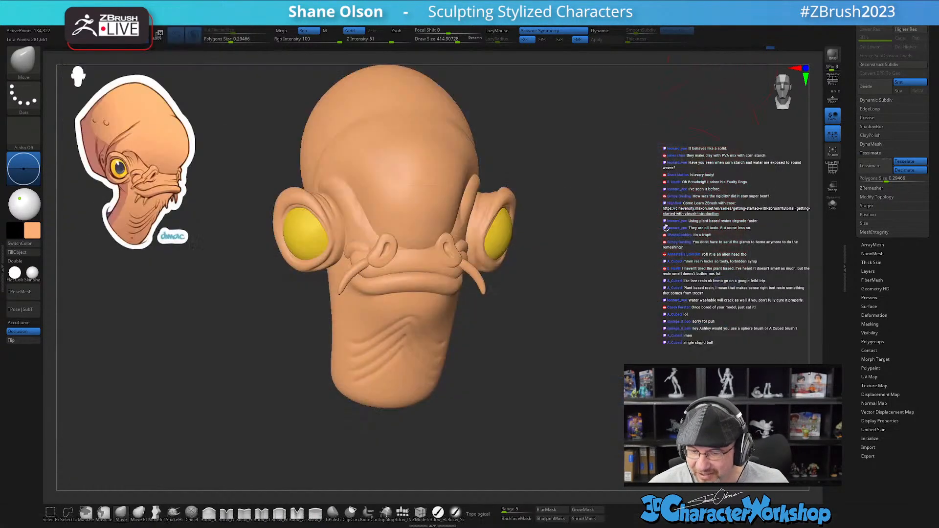
- Inspect the alien head from the front, side and above, briefly isolating the eye socket, nostril and whisker parts
mouse_move(620, 284)
left_mouse_down()
mouse_move(613, 274)
mouse_move(637, 289)
mouse_move(635, 319)
mouse_move(624, 318)
left_mouse_up()
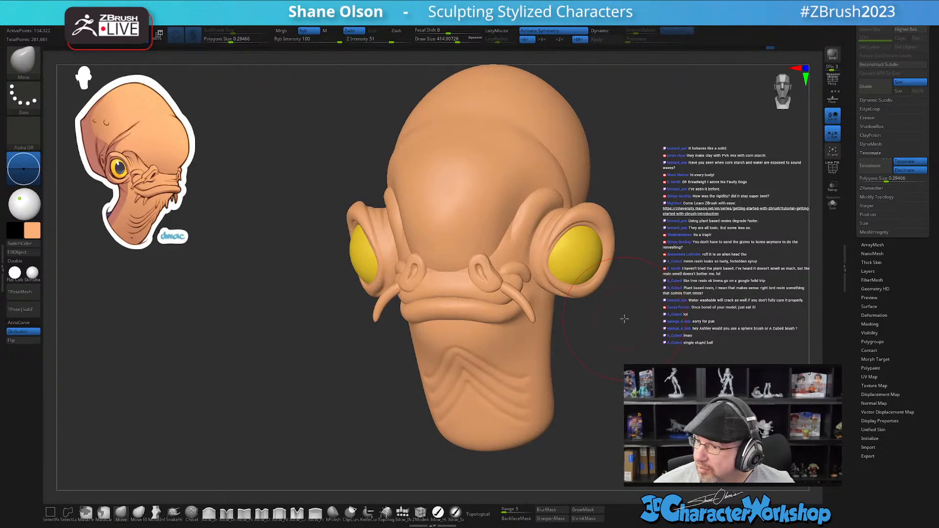
mouse_move(624, 319)
left_mouse_down()
mouse_move(603, 368)
mouse_move(587, 376)
mouse_move(626, 351)
mouse_move(527, 367)
mouse_move(469, 292)
mouse_move(472, 322)
left_mouse_up()
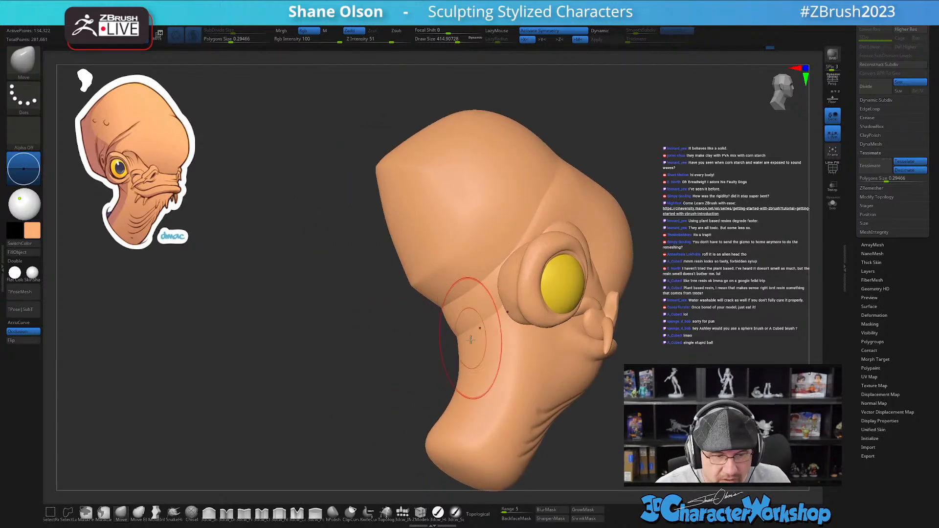
right_click_drag(599, 310, 553, 288)
mouse_move(604, 206)
right_mouse_down("alt")
mouse_move(552, 303)
mouse_move(558, 290)
right_mouse_up("alt")
key("s")
left_click_drag(555, 288, 545, 287)
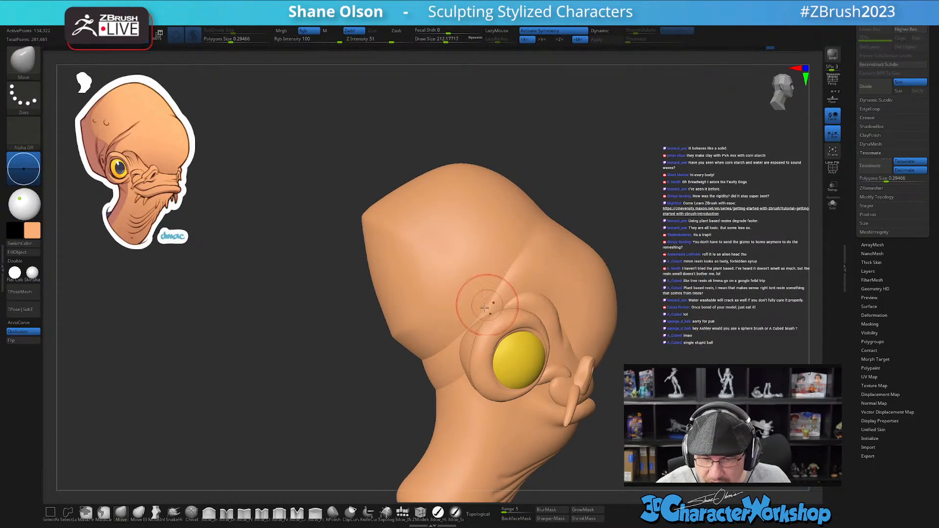
right_click_drag(489, 282, 504, 326, "ctrl")
mouse_move(513, 254)
right_mouse_down()
mouse_move(530, 284)
mouse_move(520, 318)
right_mouse_up()
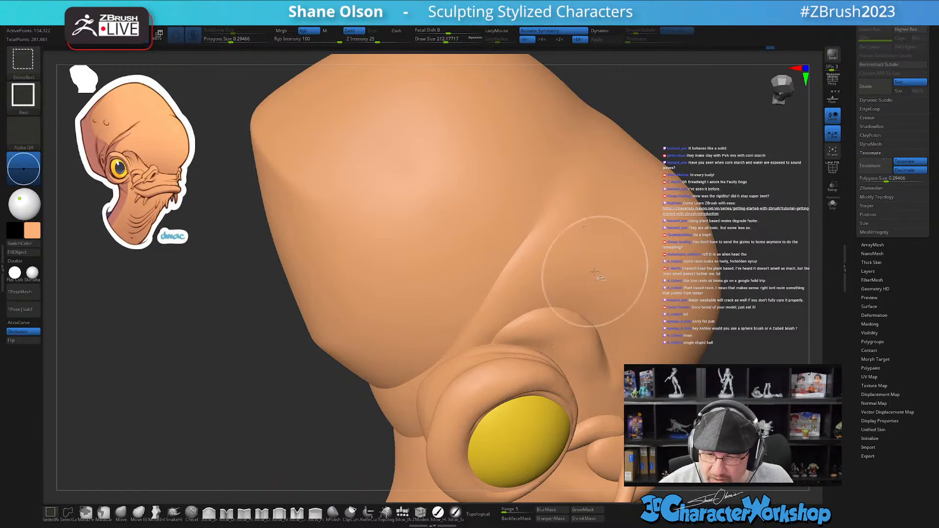
left_click(594, 273, "ctrl+shift")
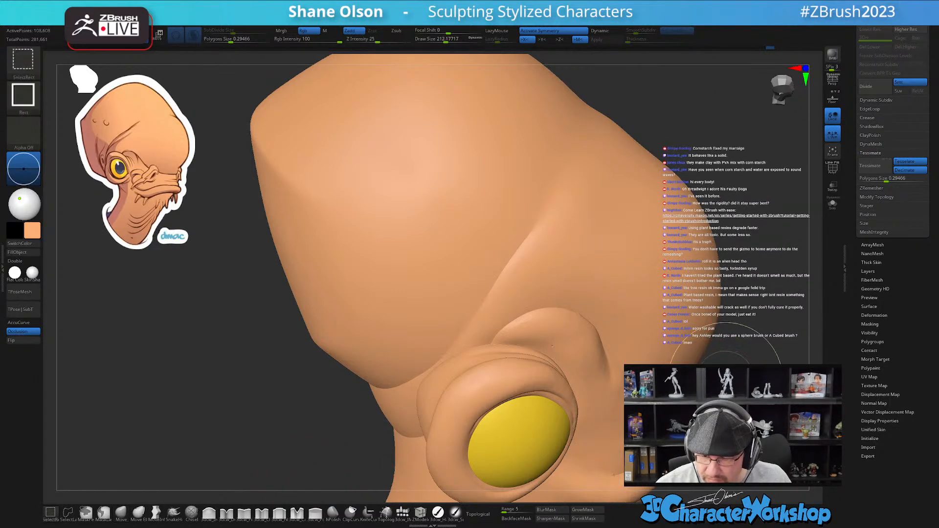
left_click(737, 367, "ctrl+shift")
right_click_drag(731, 366, 665, 339, "alt")
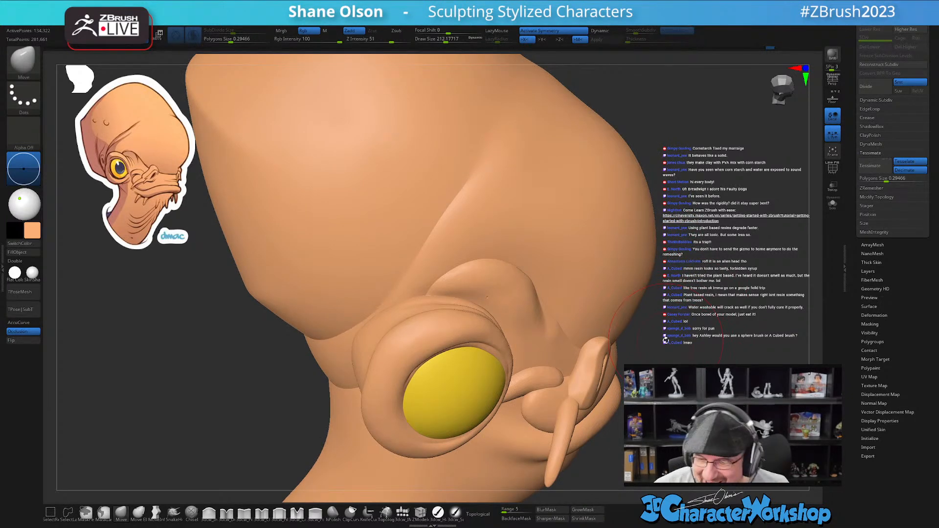
left_click(834, 208)
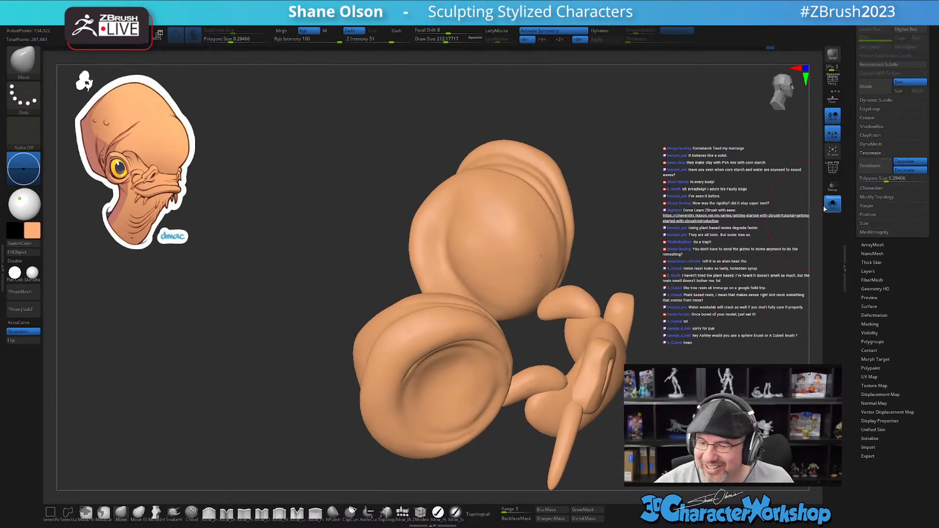
left_click(831, 207)
- Make the main head mesh the active subtool, check its wireframe, and return to draw mode
key("w")
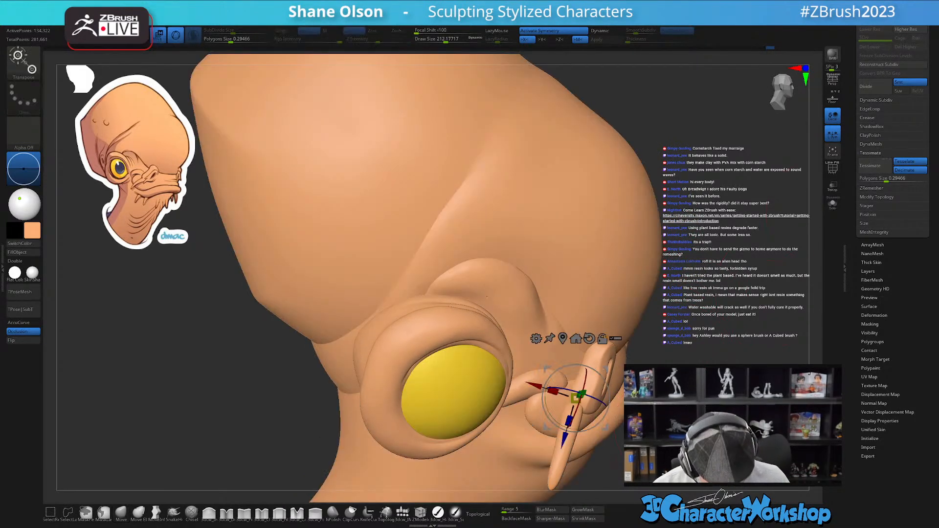
left_click(602, 251)
key("shift+f")
key("shift+f")
key("q")
- Sharpen the forehead crease above the eye using the Pinch brush at a draw size of about 49
mouse_move(472, 265)
right_mouse_down()
mouse_move(489, 267)
mouse_move(460, 262)
mouse_move(493, 308)
mouse_move(502, 277)
mouse_move(513, 281)
right_mouse_up()
left_click(244, 513)
key("s")
left_click_drag(512, 281, 498, 282)
right_click_drag(499, 287, 498, 264)
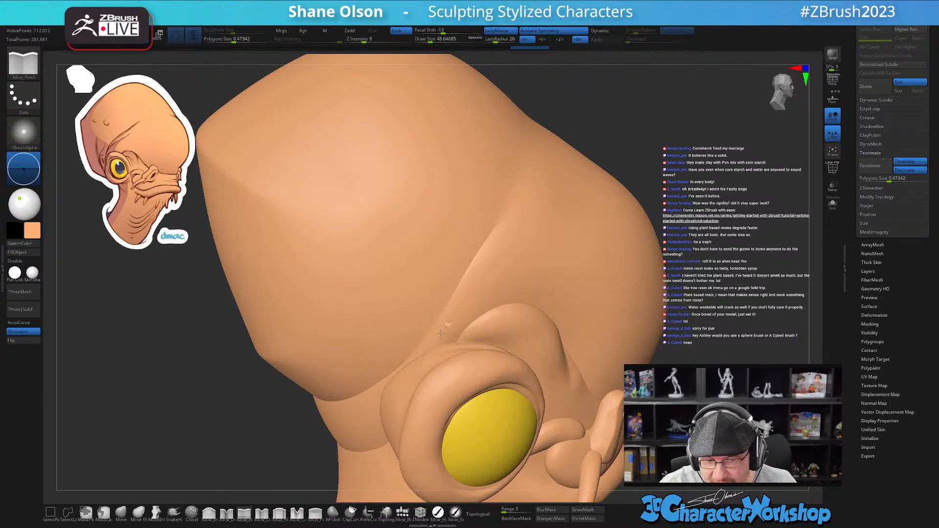
right_click_drag(446, 326, 500, 298)
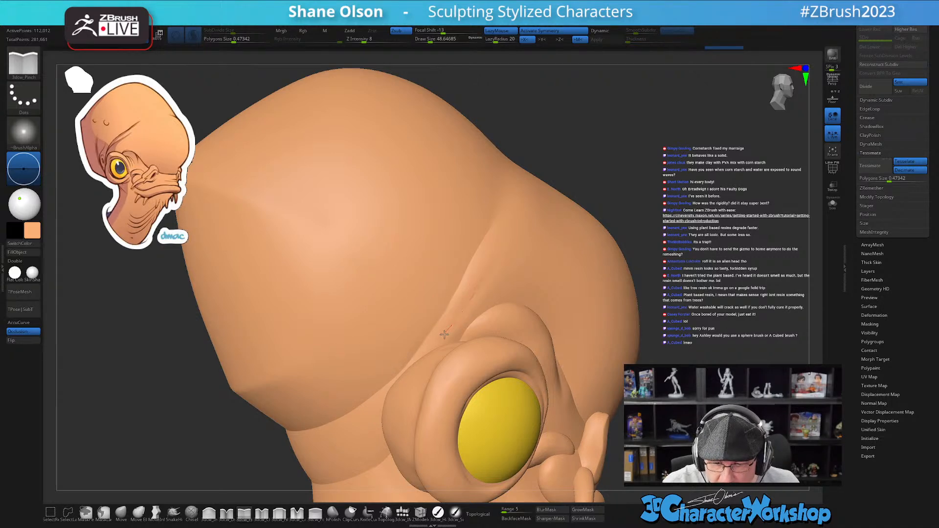
mouse_move(485, 314)
right_mouse_down()
mouse_move(425, 333)
mouse_move(490, 333)
right_mouse_up()
- Isolate the head mesh in Solo mode and examine the wireframe density along the forehead crease
key("shift+f")
key("shift+f")
left_click(833, 205)
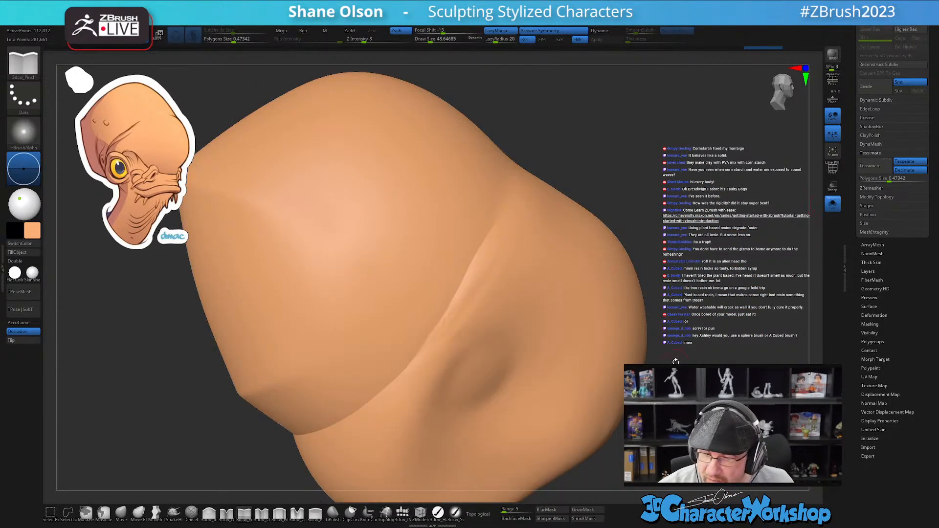
mouse_move(518, 313)
right_mouse_down("ctrl")
mouse_move(523, 391)
mouse_move(538, 406)
mouse_move(602, 336)
mouse_move(503, 367)
mouse_move(486, 384)
mouse_move(492, 367)
right_mouse_up("ctrl")
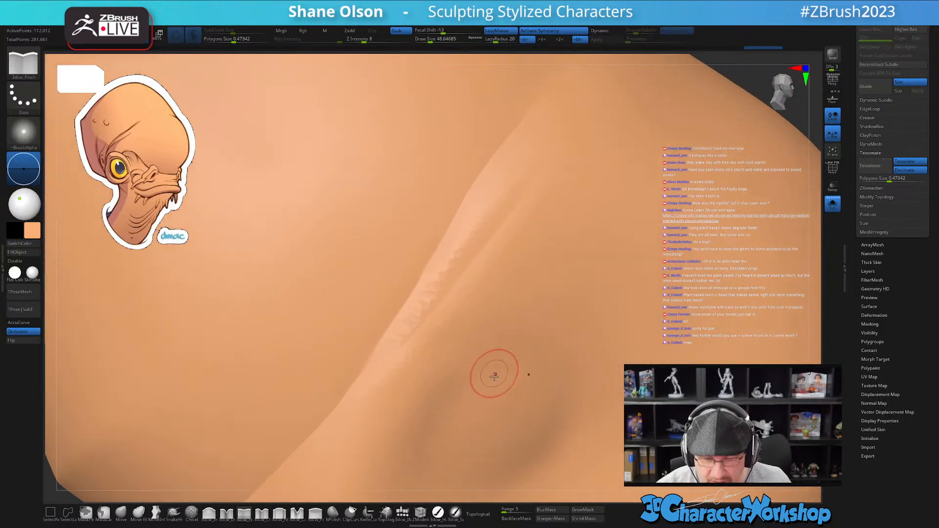
key("shift+f")
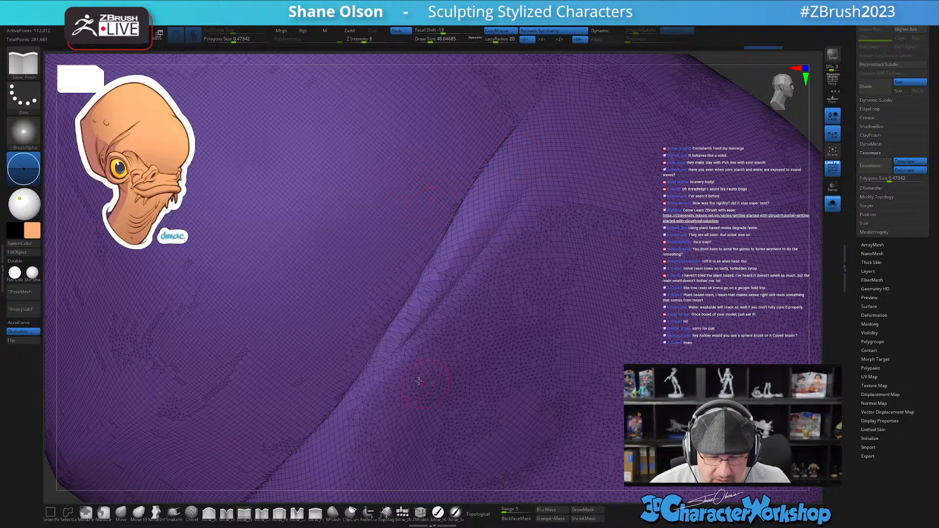
- Densify the mesh along the crease with the Smooth brush at draw size about 116 and SubDivide Size 0.12873, and smooth out its bumps
key("s")
left_click_drag(353, 336, 361, 337)
key("shift")
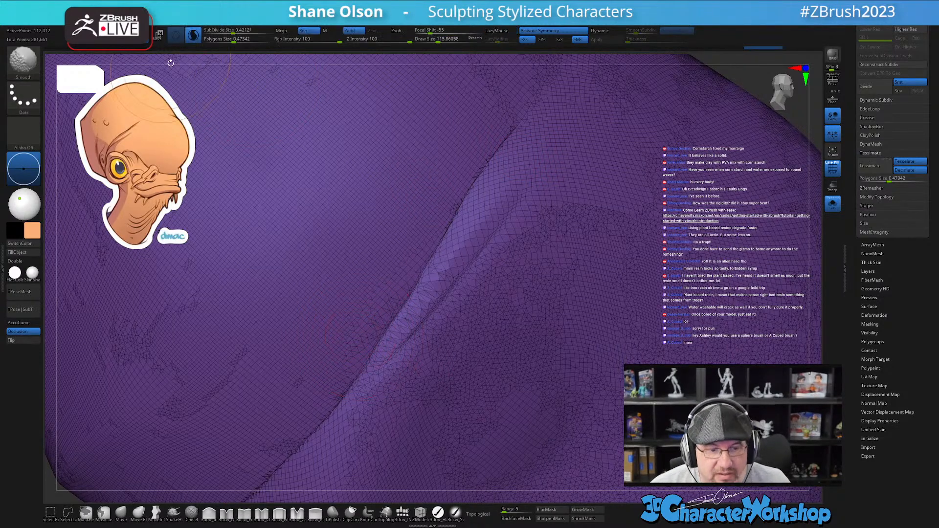
left_click(231, 33)
left_click_drag(225, 33, 225, 33)
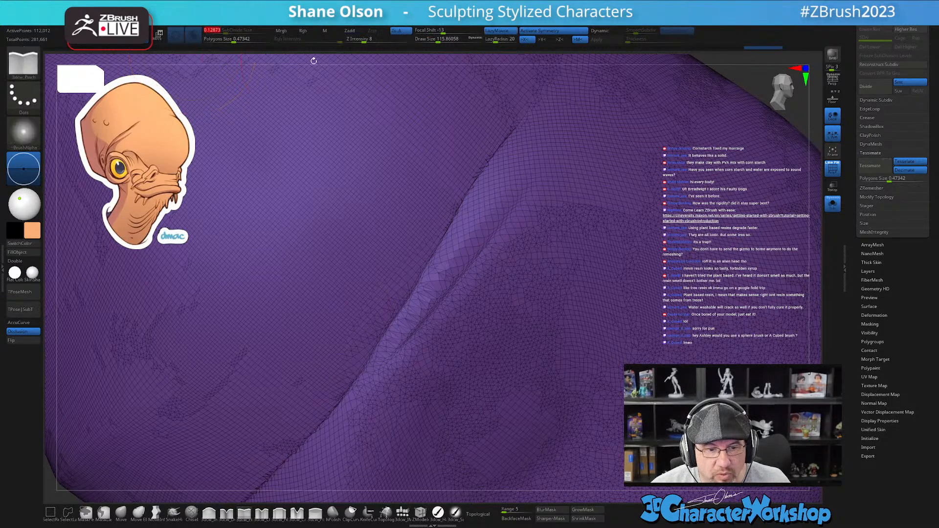
key("shift")
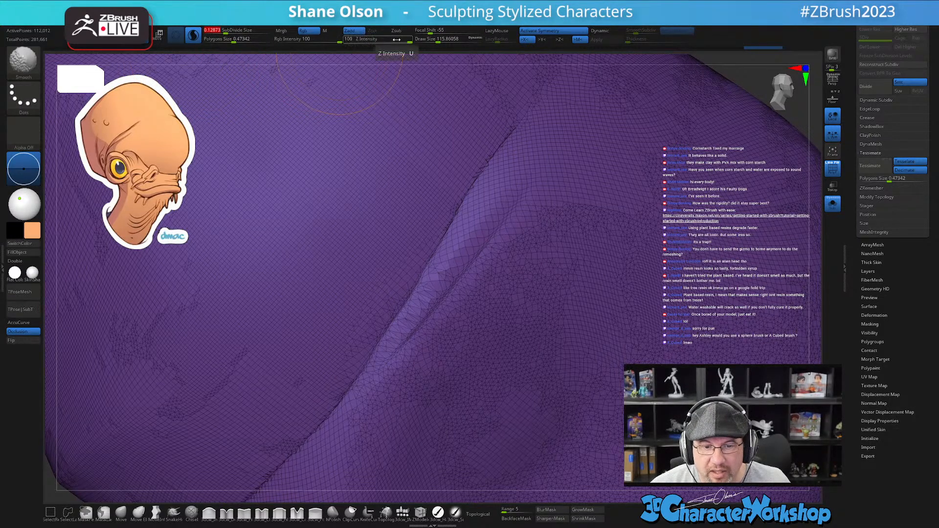
left_click_drag(397, 39, 342, 43)
mouse_move(419, 209)
left_mouse_down()
mouse_move(338, 381)
mouse_move(489, 177)
mouse_move(282, 445)
mouse_move(235, 485)
mouse_move(484, 256)
mouse_move(463, 188)
mouse_move(367, 238)
mouse_move(280, 429)
left_mouse_up()
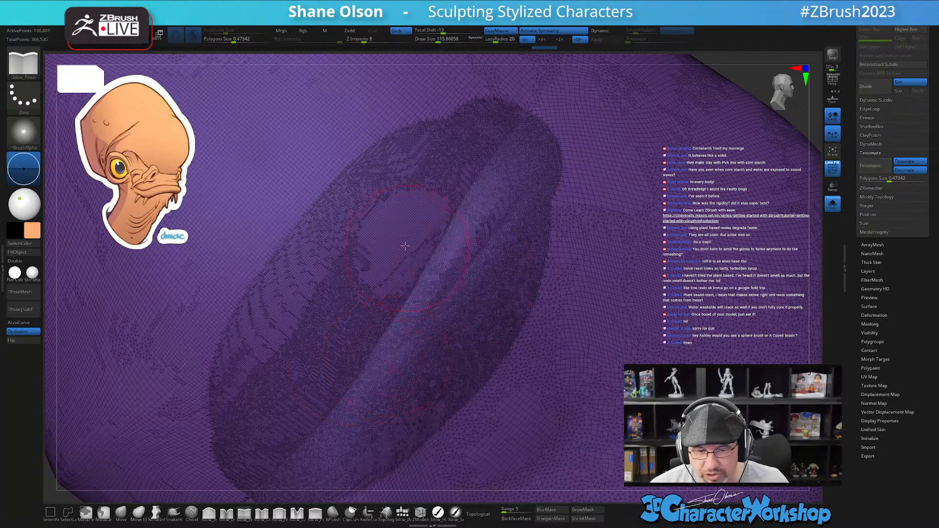
key("shift+f")
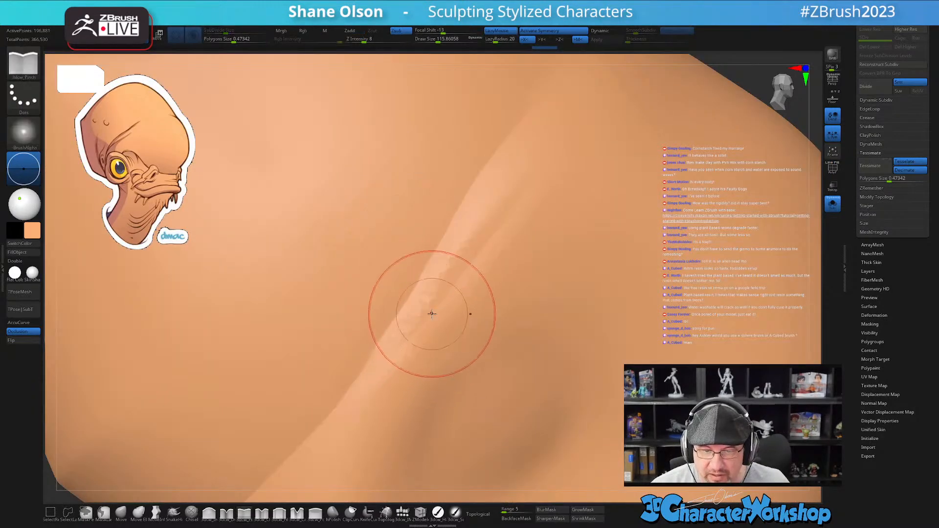
left_click_drag(353, 41, 371, 40, "shift")
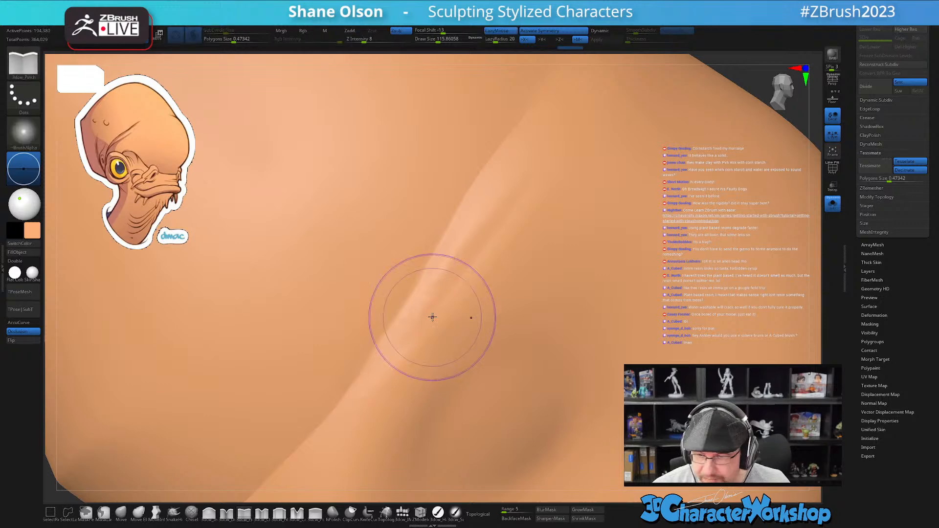
- Tighten the full length of the forehead crease with repeated Pinch brush strokes at a draw size of about 51
left_click(251, 515)
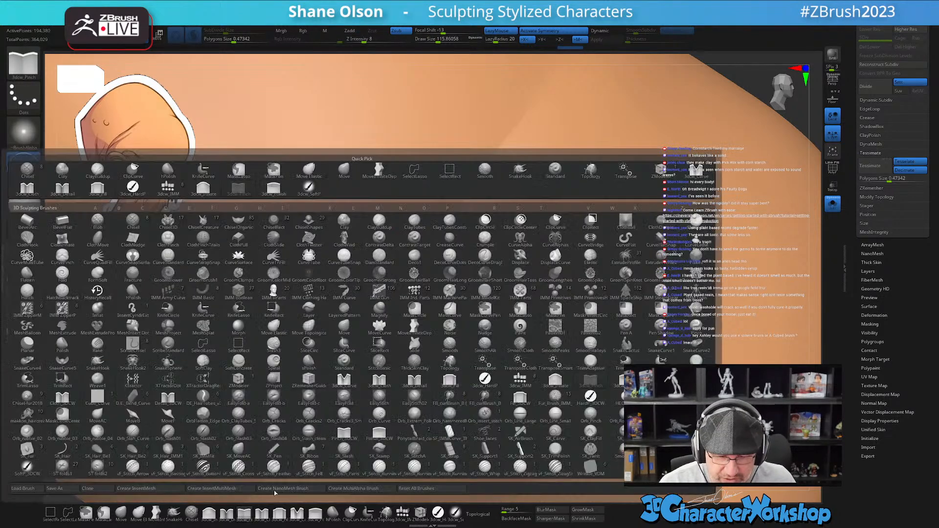
key("s")
left_click_drag(446, 298, 440, 299)
key("s")
left_click_drag(460, 367, 457, 368)
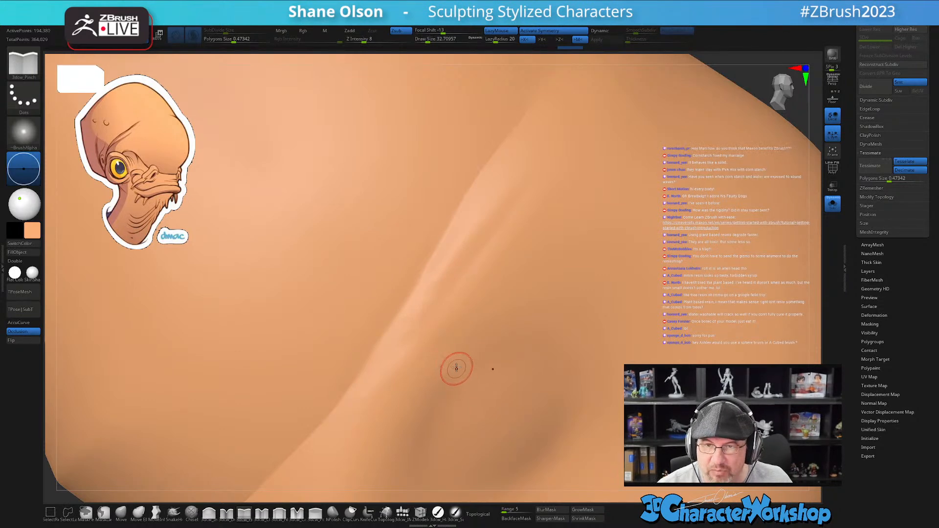
right_click_drag(464, 290, 469, 276)
key("s")
left_click_drag(455, 214, 472, 213)
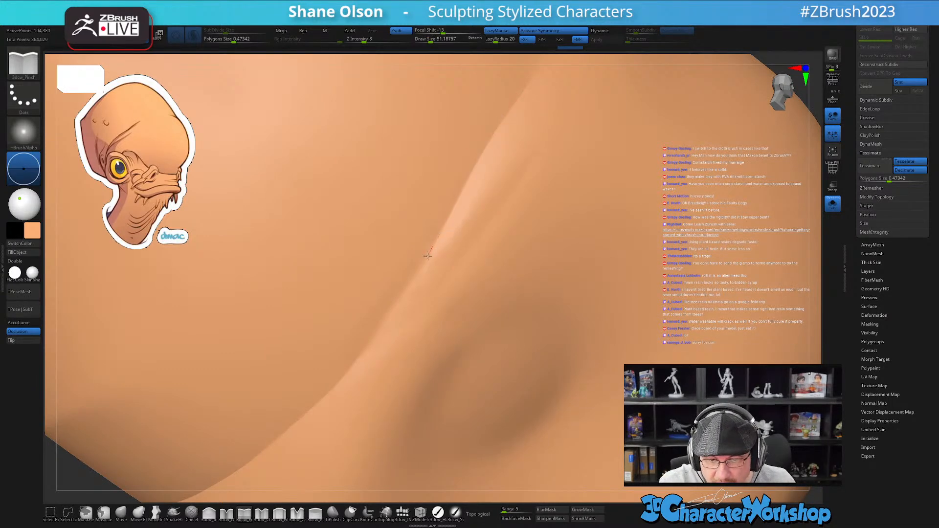
left_click_drag(369, 348, 303, 415)
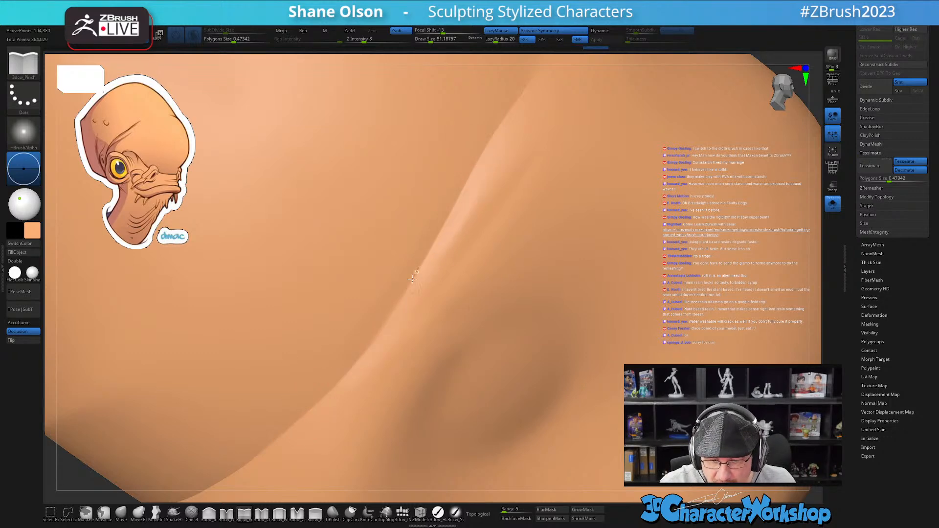
left_click_drag(331, 394, 447, 211)
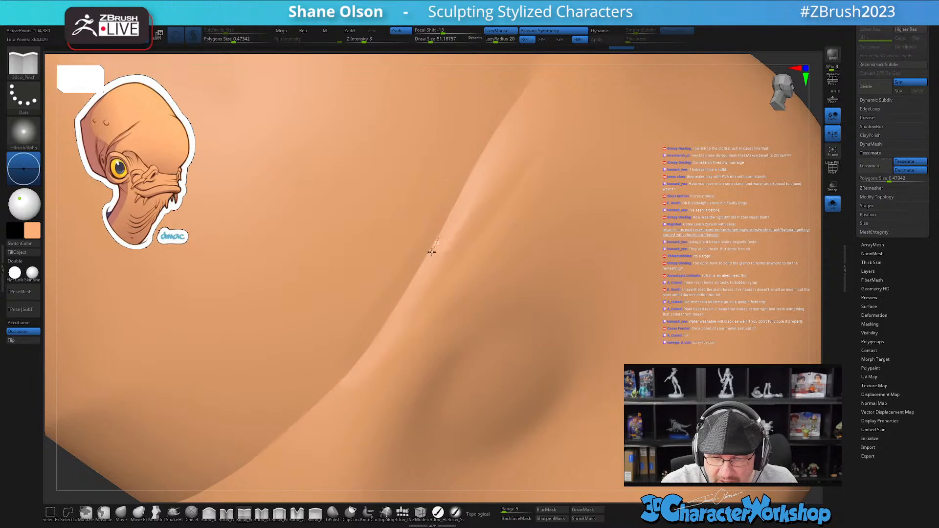
left_click_drag(377, 342, 325, 395)
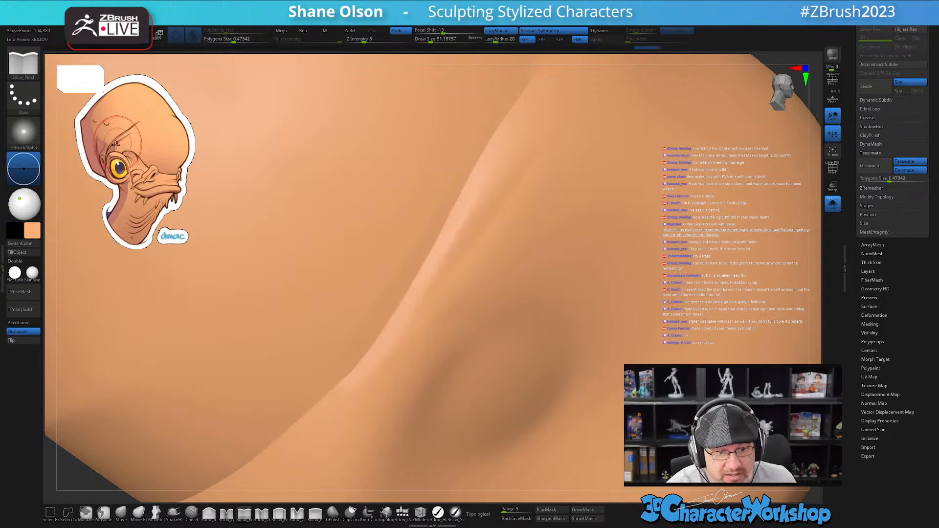
mouse_move(373, 428)
right_mouse_down()
mouse_move(495, 365)
mouse_move(493, 340)
right_mouse_up()
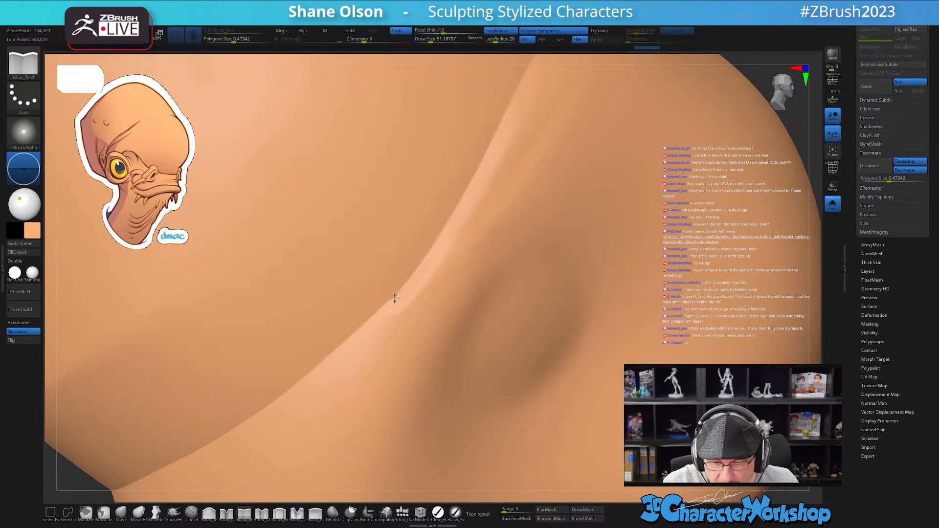
mouse_move(535, 178)
right_mouse_down()
mouse_move(522, 235)
mouse_move(541, 210)
mouse_move(411, 272)
right_mouse_up()
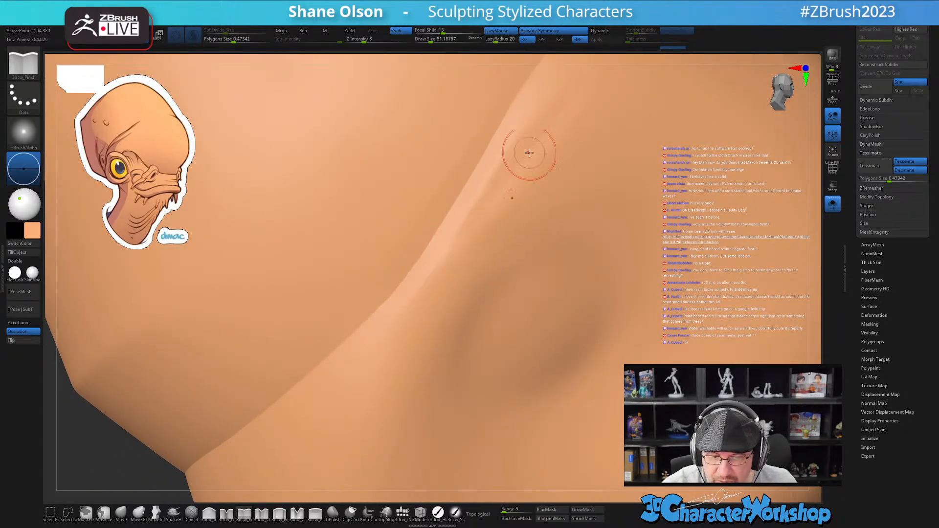
- Carve a second wrinkle running parallel to the forehead crease, on the eye side, using the Detail brush
right_click_drag(550, 166, 541, 163)
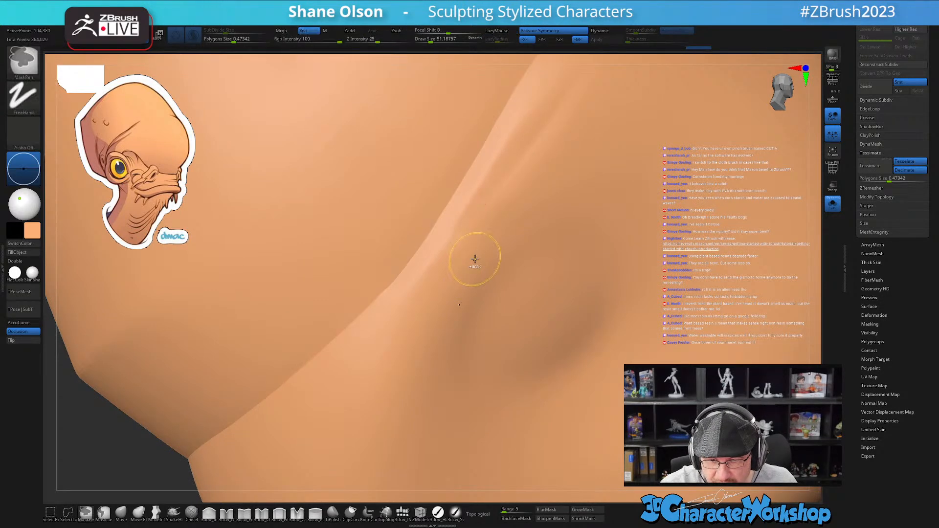
left_click(227, 512)
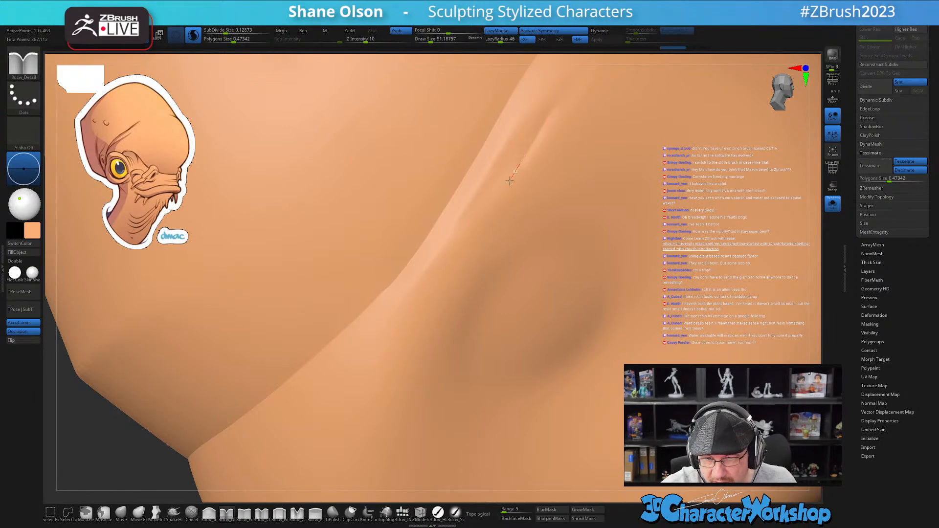
left_click_drag(428, 294, 309, 467)
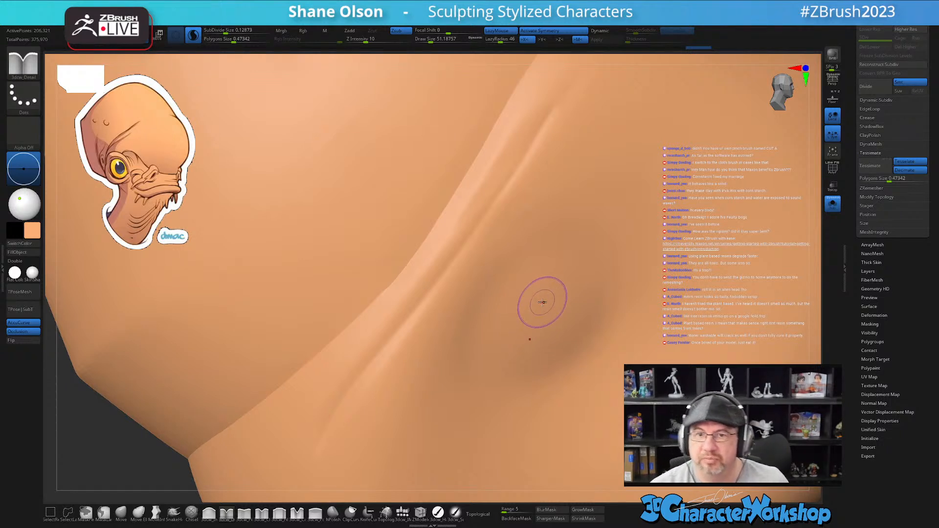
- Deepen the second wrinkle beside the forehead crease with the Detail brush, and smooth along it at a draw size of about 31
left_click_drag(554, 110, 526, 156)
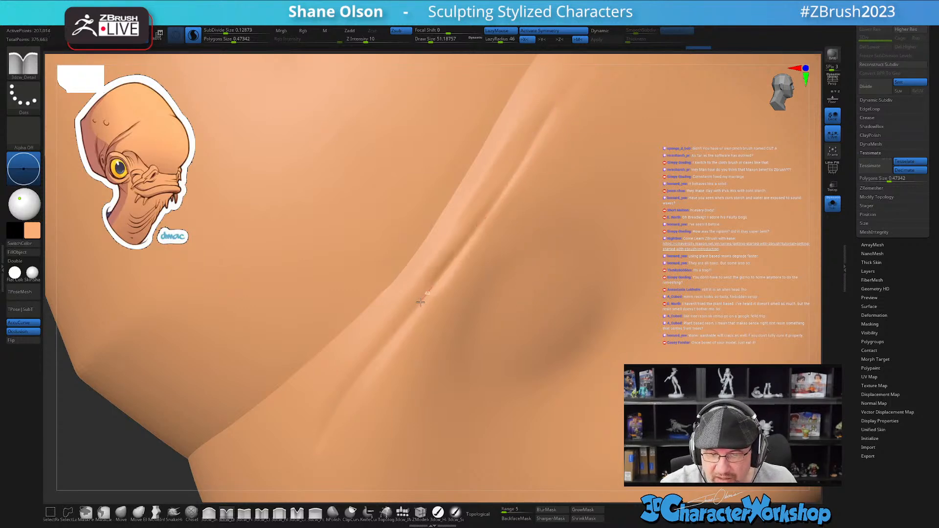
left_click_drag(376, 355, 368, 367)
mouse_move(474, 303)
right_mouse_down()
mouse_move(460, 309)
mouse_move(472, 304)
right_mouse_up()
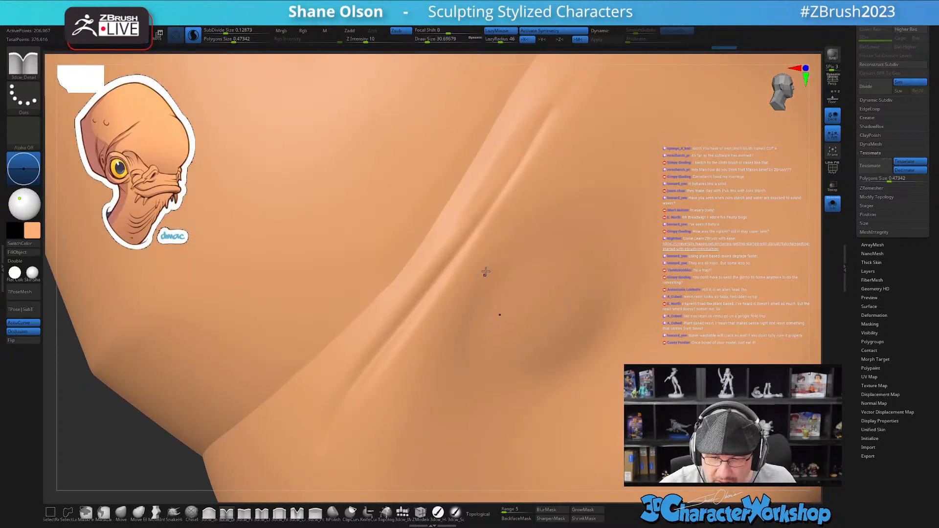
key("shift")
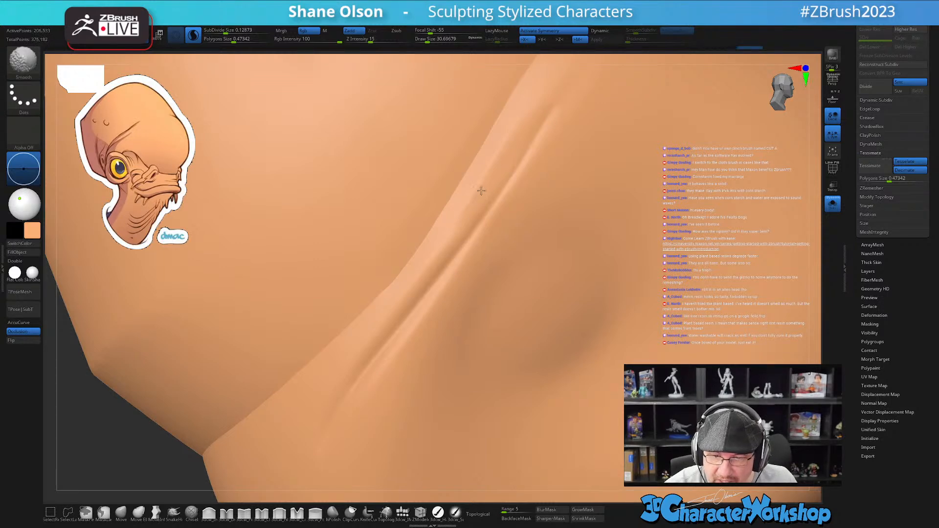
left_click_drag(435, 263, 440, 281, "shift")
- Smooth the upper end of the second wrinkle into the forehead at a draw size of about 44
mouse_move(446, 388)
right_mouse_down()
mouse_move(432, 389)
mouse_move(450, 384)
mouse_move(483, 339)
mouse_move(514, 325)
mouse_move(486, 268)
right_mouse_up()
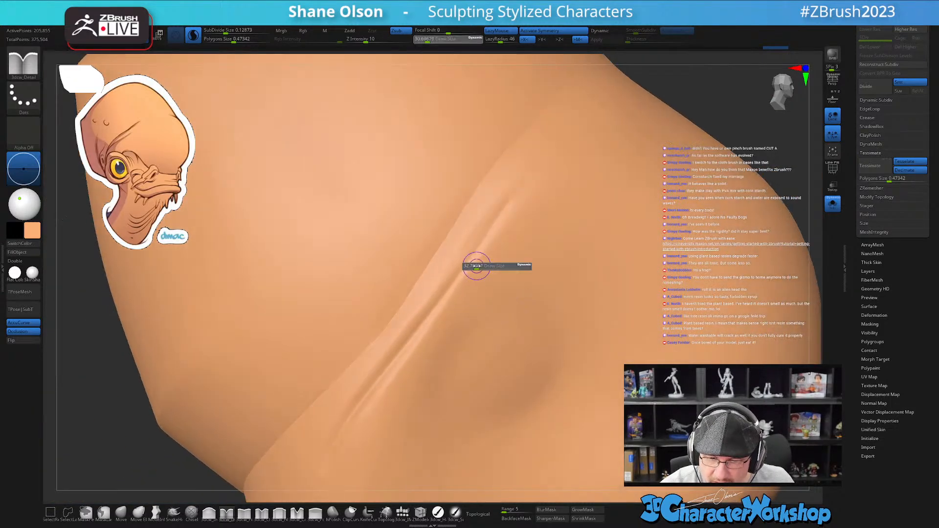
key("shift")
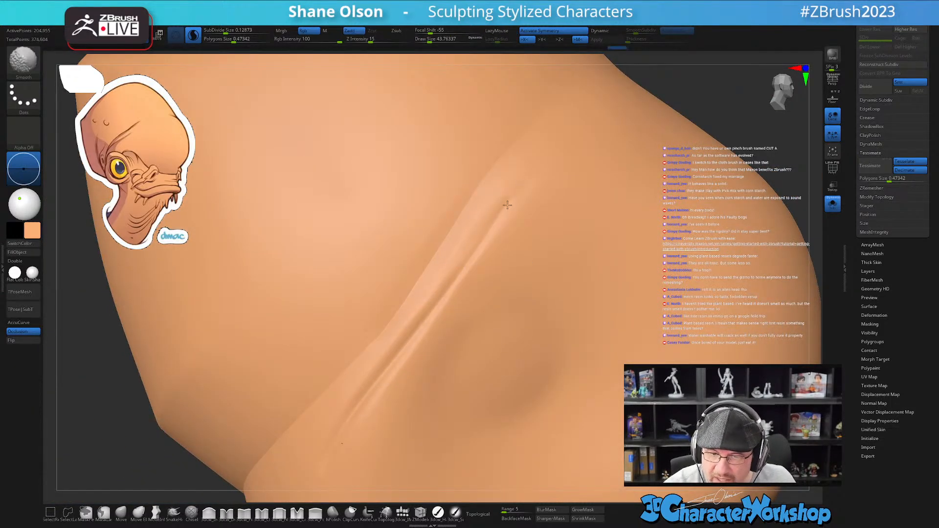
left_click_drag(500, 213, 519, 190, "shift")
right_click_drag(485, 240, 489, 239)
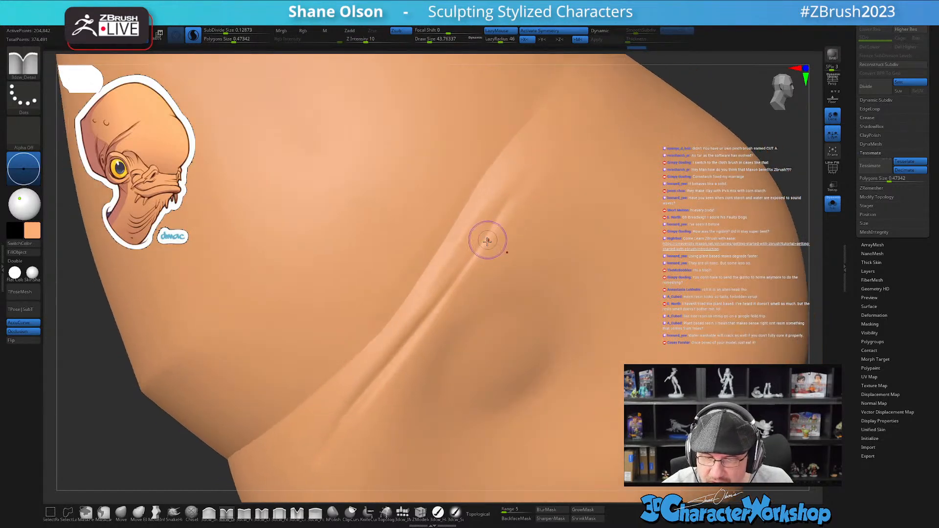
left_click_drag(488, 239, 453, 263, "shift")
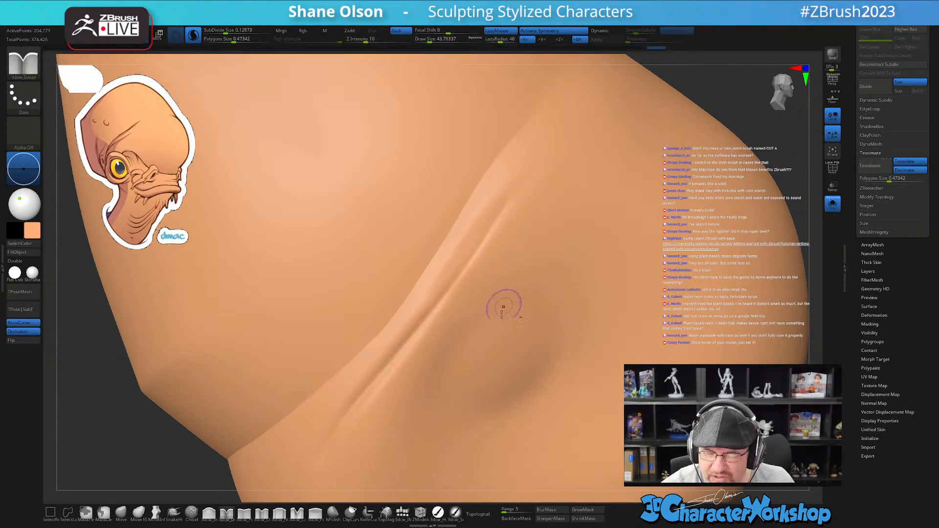
- Fade the lower end of the second wrinkle into the surrounding skin with the Smooth brush
mouse_move(489, 342)
right_mouse_down()
mouse_move(425, 383)
mouse_move(379, 386)
mouse_move(310, 453)
right_mouse_up()
key("shift")
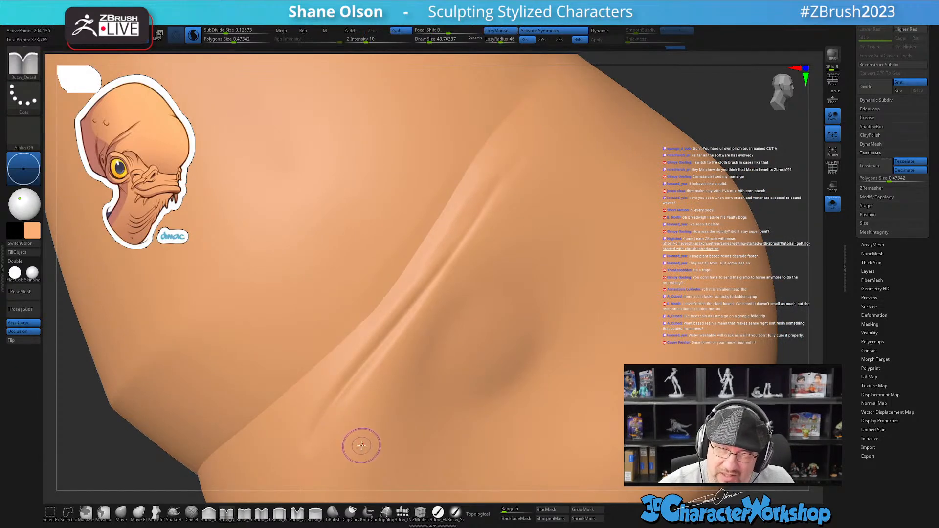
right_click_drag(357, 417, 359, 418)
right_click_drag(443, 347, 353, 413)
key("shift")
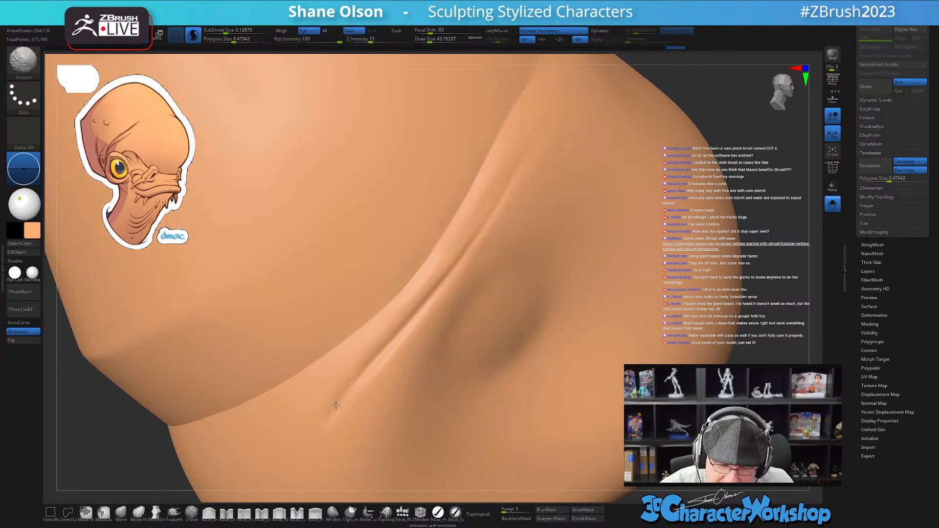
left_click_drag(339, 408, 331, 425, "shift")
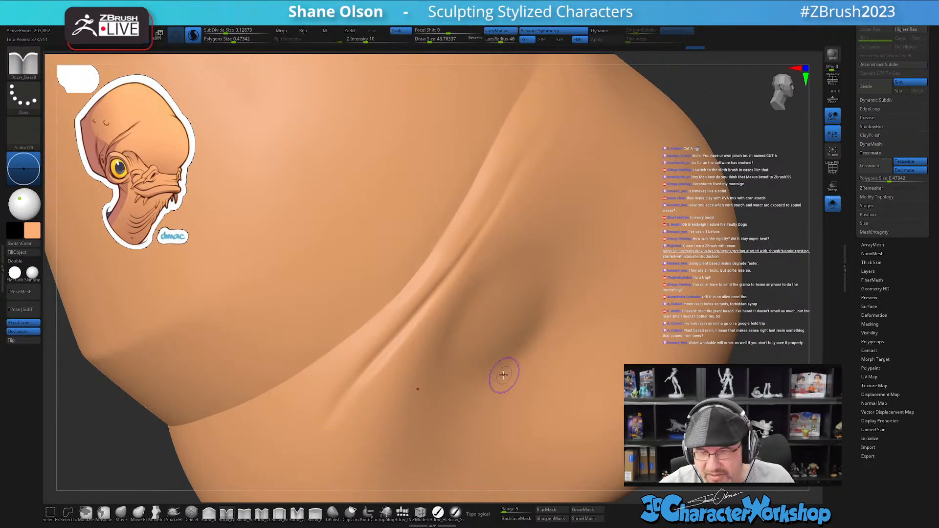
right_click_drag(503, 374, 503, 391)
mouse_move(515, 220)
right_mouse_down()
mouse_move(512, 235)
mouse_move(513, 227)
right_mouse_up()
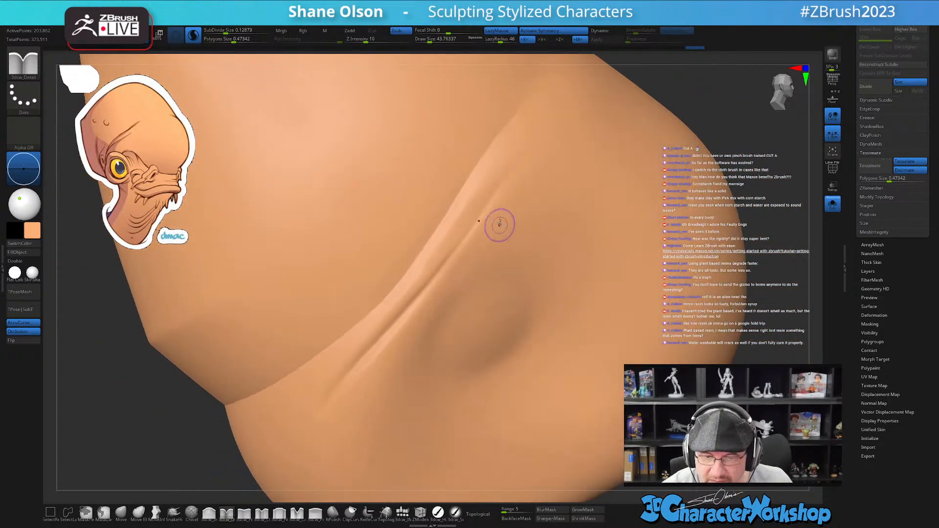
key("shift")
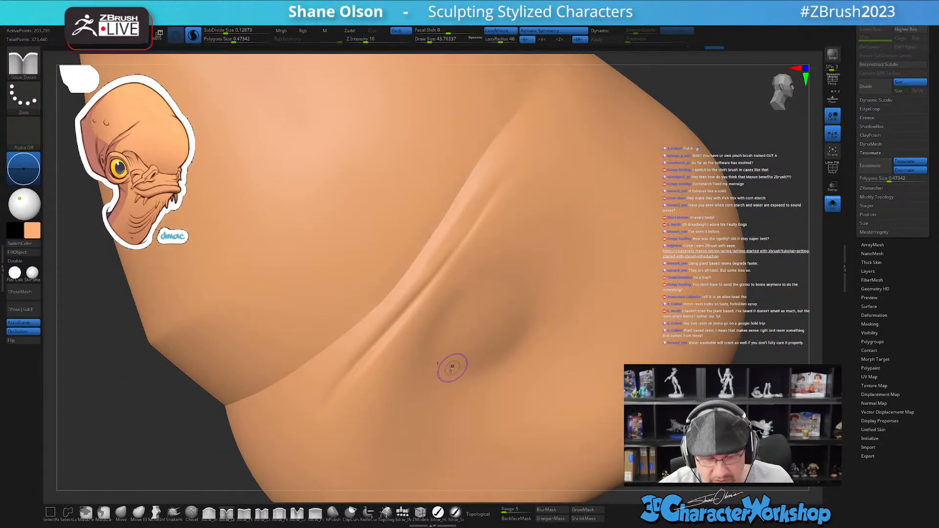
- Tighten the second wrinkle with the Pinch brush at a draw size of about 44, and soften its upper end by smoothing
left_click(245, 512)
mouse_move(413, 357)
right_mouse_down()
mouse_move(499, 247)
mouse_move(493, 258)
mouse_move(514, 272)
right_mouse_up()
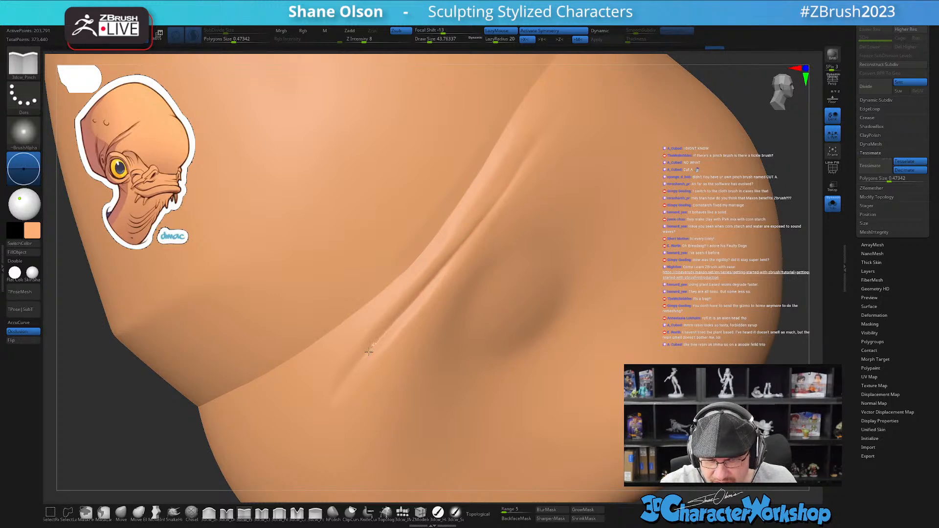
right_click_drag(512, 234, 443, 297)
key("shift")
mouse_move(441, 293)
left_mouse_down("shift")
mouse_move(497, 256)
mouse_move(484, 274)
left_mouse_up("shift")
mouse_move(484, 274)
right_mouse_down()
mouse_move(496, 260)
mouse_move(518, 294)
mouse_move(515, 269)
right_mouse_up()
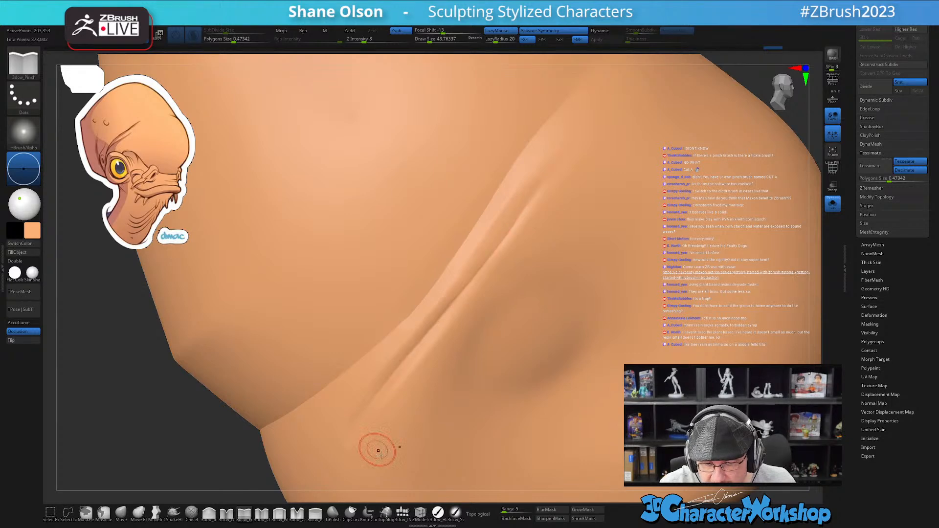
right_click_drag(527, 389, 496, 293)
key("shift")
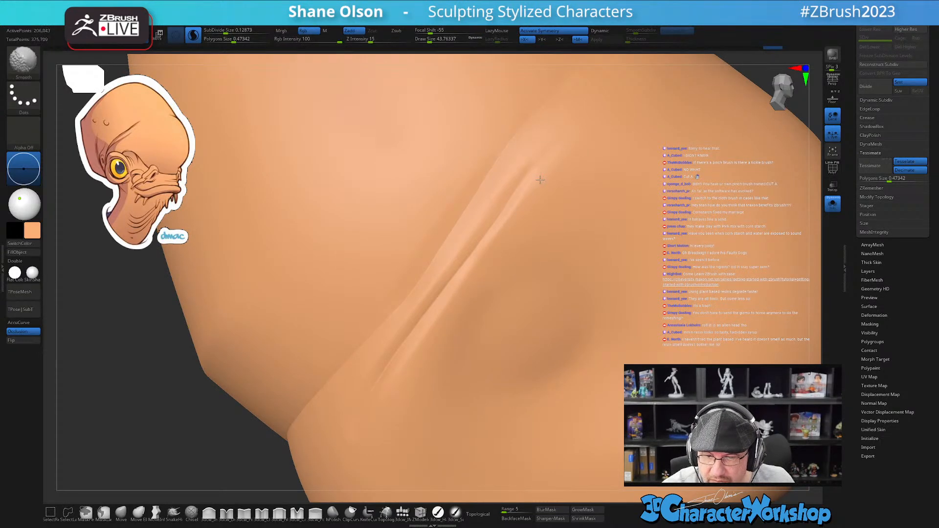
left_click_drag(541, 178, 544, 170, "shift")
- Refine the second wrinkle using the Pinch brush at draw sizes of about 21 and 33
key("s")
left_click_drag(430, 296, 425, 298)
key("shift")
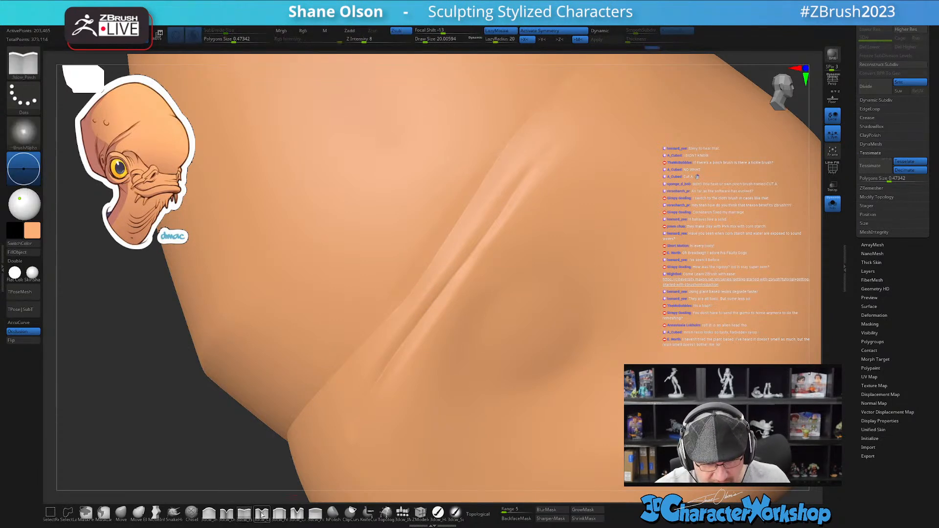
right_click_drag(478, 355, 484, 351)
key("s")
left_click_drag(490, 351, 494, 351)
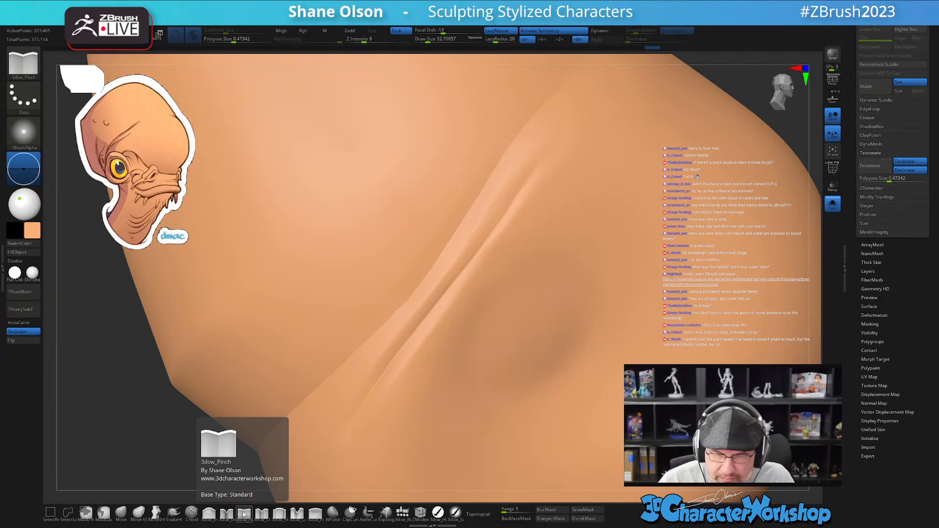
- Smooth the skin on the eye side of the second wrinkle at draw sizes of about 74 and 44
mouse_move(520, 333)
right_mouse_down("ctrl")
mouse_move(502, 293)
mouse_move(506, 316)
right_mouse_up("ctrl")
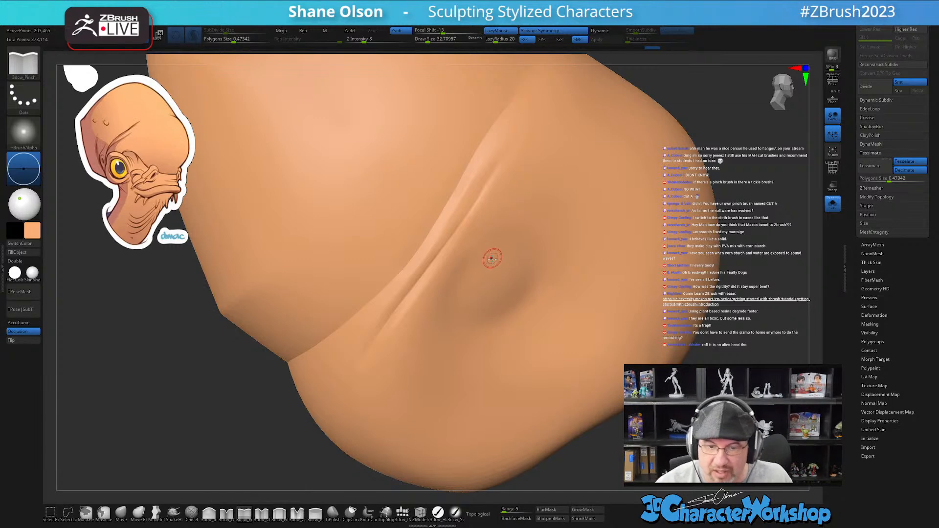
right_click_drag(553, 217, 493, 263)
right_click_drag(504, 220, 483, 307, "alt")
key("s")
left_click_drag(485, 311, 491, 312)
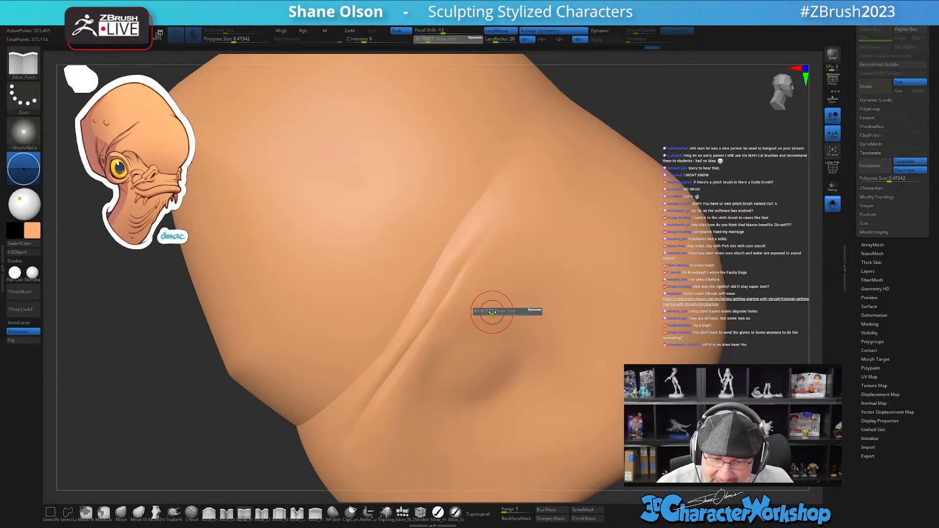
mouse_move(494, 295)
right_mouse_down()
mouse_move(477, 310)
mouse_move(494, 281)
right_mouse_up()
left_click_drag(489, 270, 454, 337, "shift")
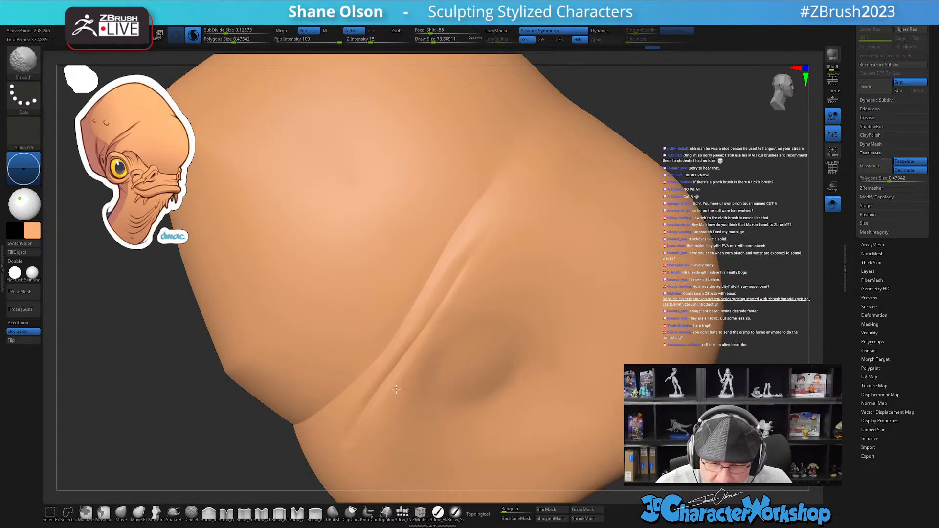
key("s")
left_click_drag(493, 260, 486, 280, "shift")
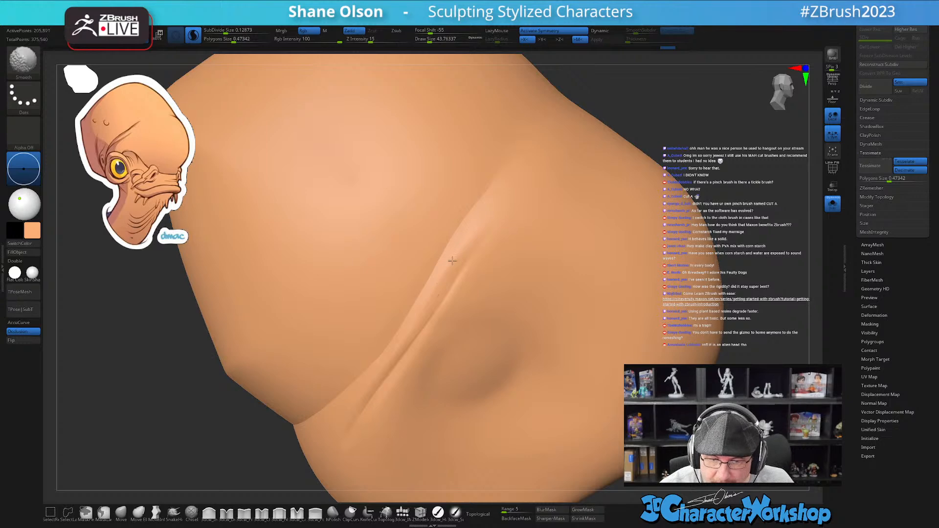
left_click_drag(499, 237, 501, 247, "shift")
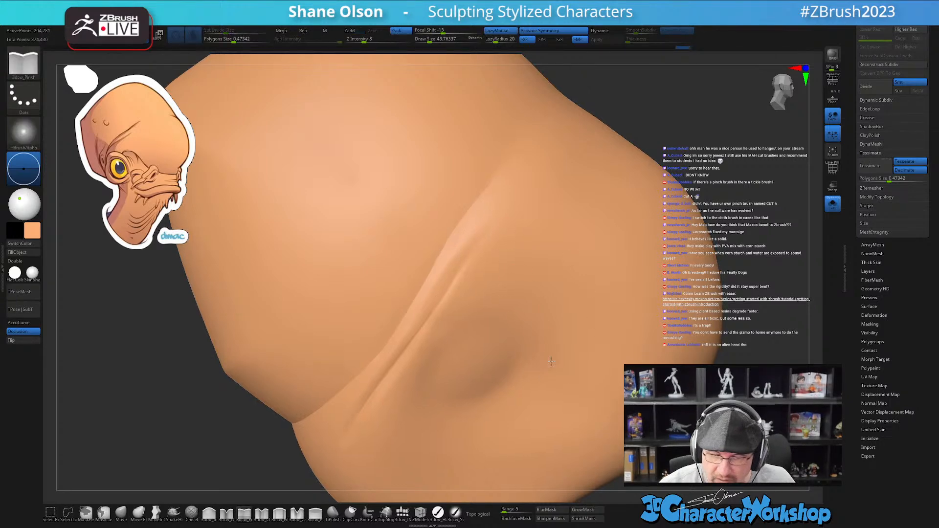
- Turn off Solo mode to bring back the eyes, mouth and other parts around the head
right_click_drag(551, 360, 563, 303, "ctrl")
right_click_drag(621, 364, 568, 377)
mouse_move(641, 345)
right_mouse_down()
mouse_move(646, 301)
mouse_move(570, 321)
mouse_move(562, 335)
mouse_move(647, 272)
mouse_move(641, 303)
right_mouse_up()
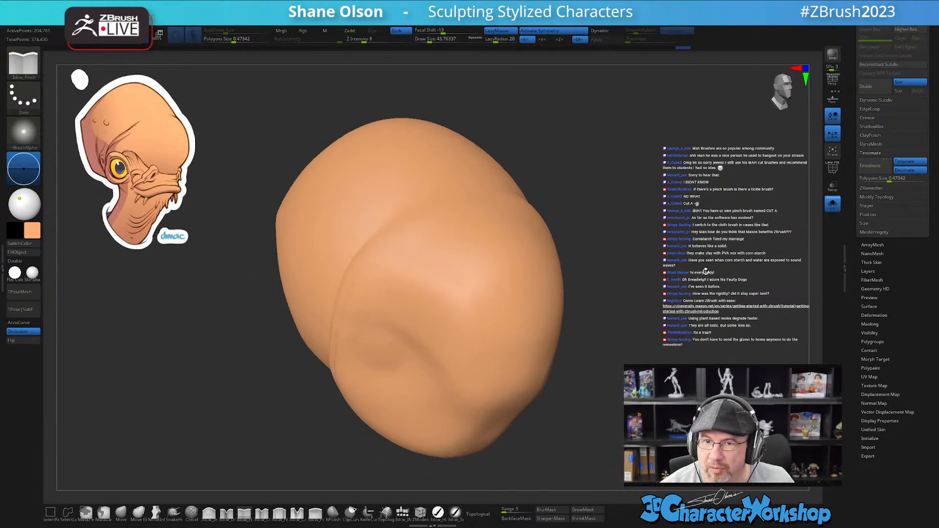
left_click(833, 205)
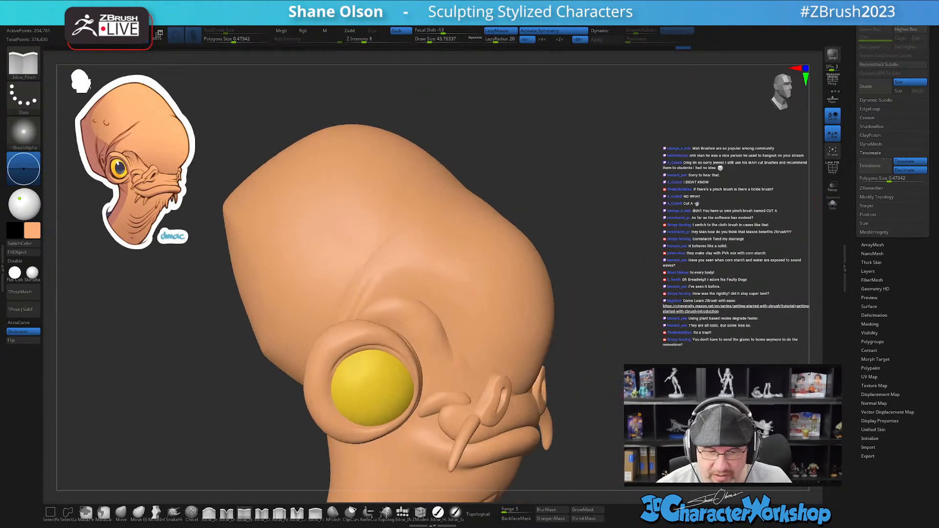
right_click_drag(724, 323, 661, 364)
- Adjust the form around the wrinkles above the eye with the Move brush, and smooth the area behind the eye at draw size about 87
left_click(139, 514)
key("s")
left_click_drag(454, 323, 466, 325)
right_click_drag(463, 325, 454, 325)
left_click_drag(436, 334, 439, 339)
mouse_move(442, 345)
right_mouse_down()
mouse_move(451, 328)
mouse_move(480, 329)
mouse_move(456, 334)
right_mouse_up()
key("s")
left_click_drag(383, 419, 374, 425)
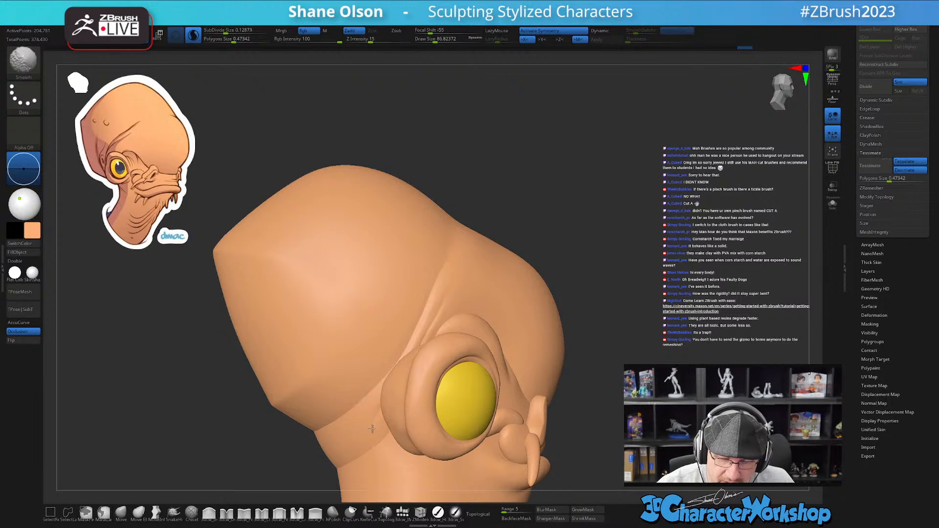
mouse_move(442, 380)
right_mouse_down("alt")
mouse_move(470, 350)
mouse_move(453, 369)
mouse_move(450, 394)
right_mouse_up("alt")
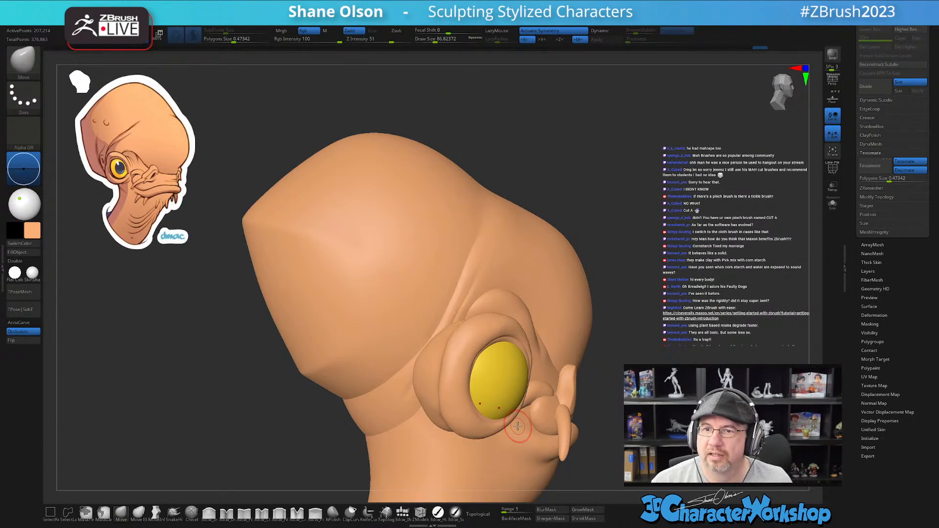
- Form a vertical fold on the side of the skull behind the eye using the Pinch brush at draw size about 104
right_click_drag(678, 236, 679, 190, "alt")
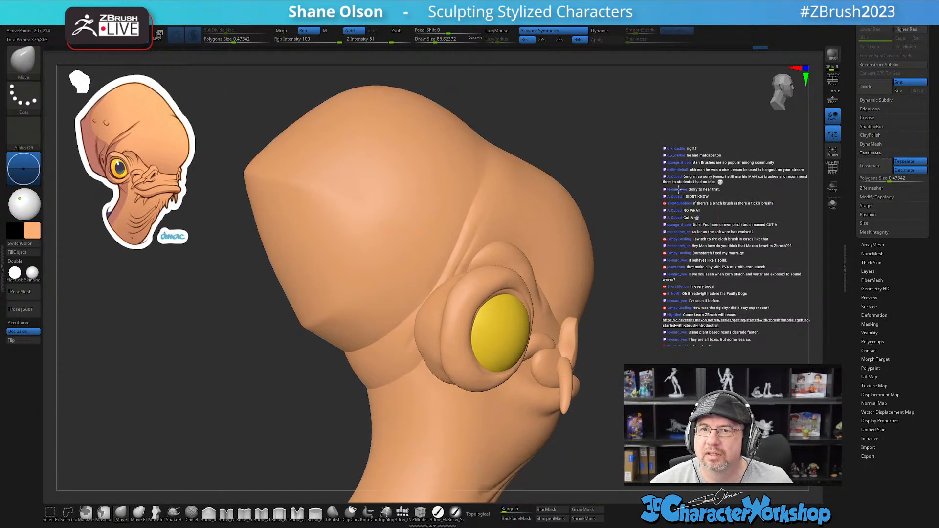
mouse_move(687, 223)
left_mouse_down()
mouse_move(687, 274)
mouse_move(694, 253)
left_mouse_up()
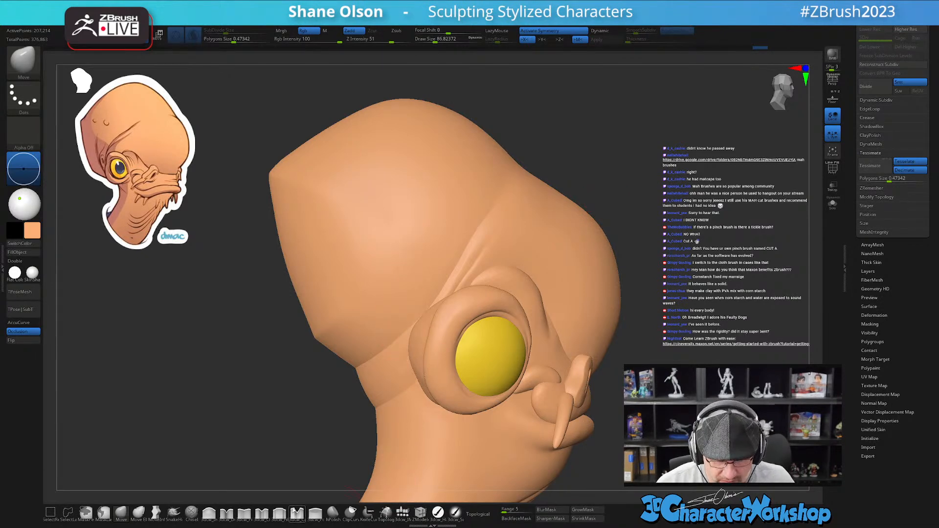
left_click(244, 512)
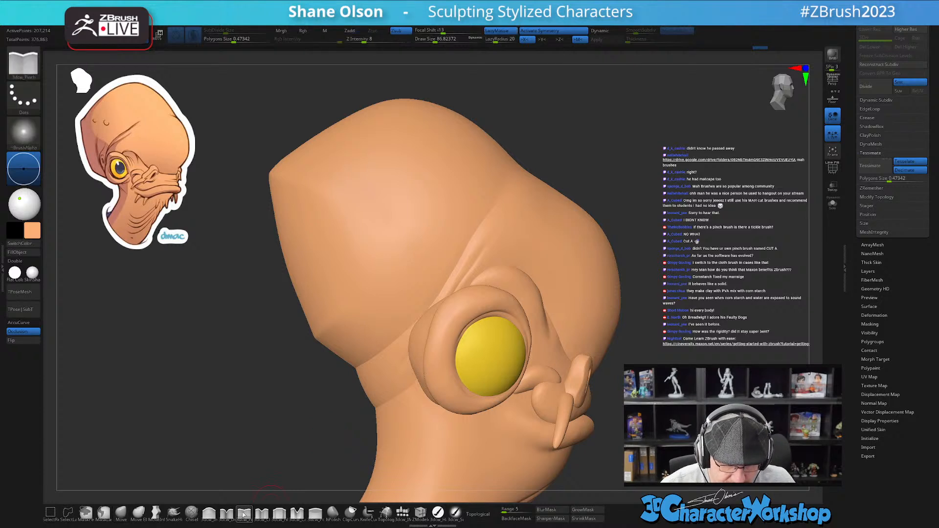
right_click_drag(401, 276, 398, 293)
key("s")
left_click_drag(408, 255, 409, 256)
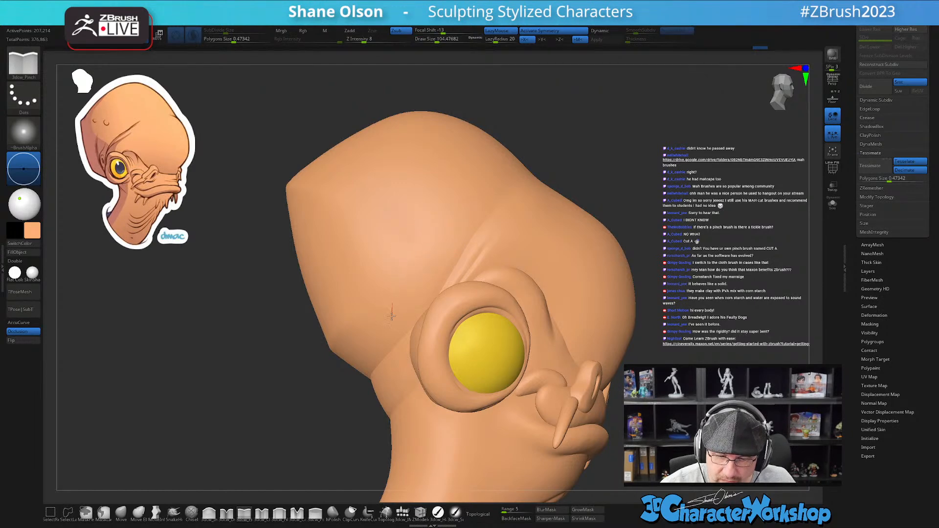
mouse_move(390, 376)
right_mouse_down()
mouse_move(454, 323)
mouse_move(448, 247)
mouse_move(413, 252)
right_mouse_up()
left_click_drag(411, 258, 409, 281)
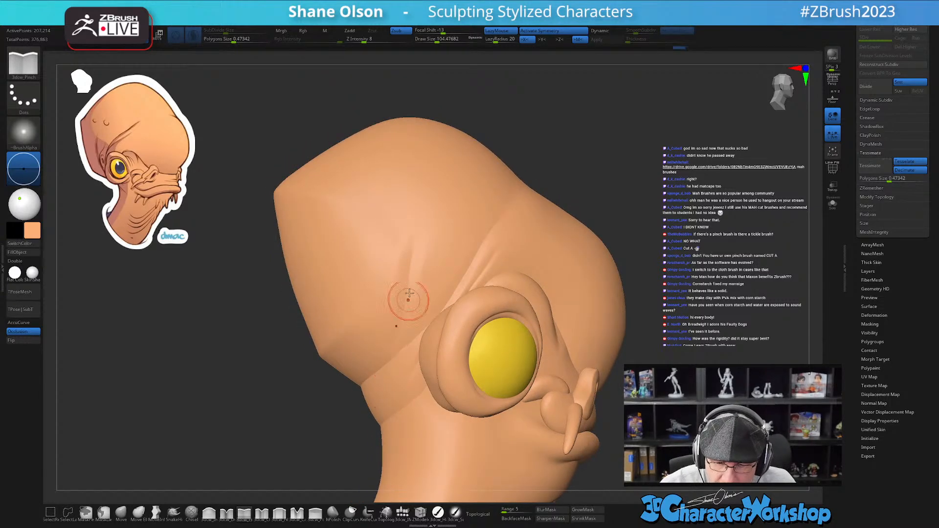
mouse_move(373, 393)
right_mouse_down()
mouse_move(416, 396)
mouse_move(448, 432)
mouse_move(429, 334)
right_mouse_up()
left_click_drag(419, 209, 418, 219)
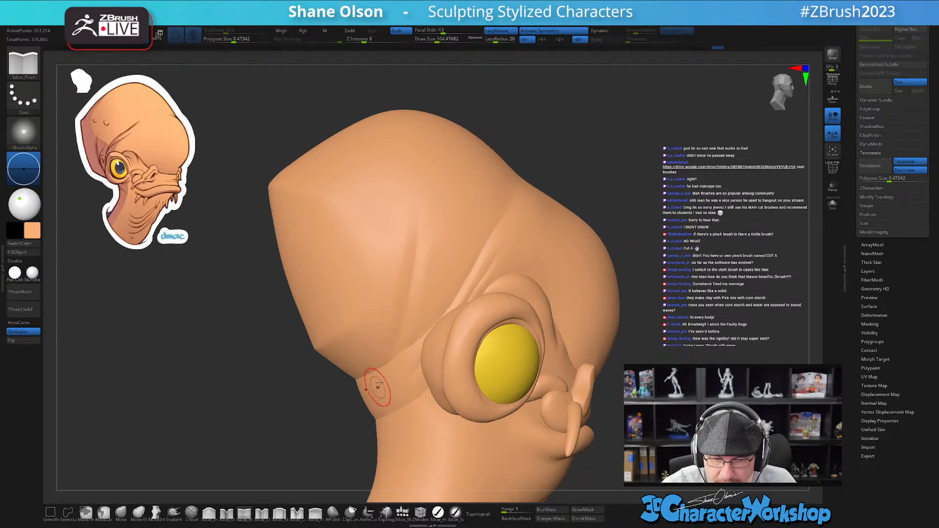
- Sharpen the lower part of the vertical fold down to the head crease using the Pinch brush at a draw size of about 54
right_click_drag(372, 440, 408, 350)
key("s")
left_click_drag(408, 351, 426, 314)
left_click_drag(387, 340, 421, 316)
right_click_drag(421, 317, 404, 310)
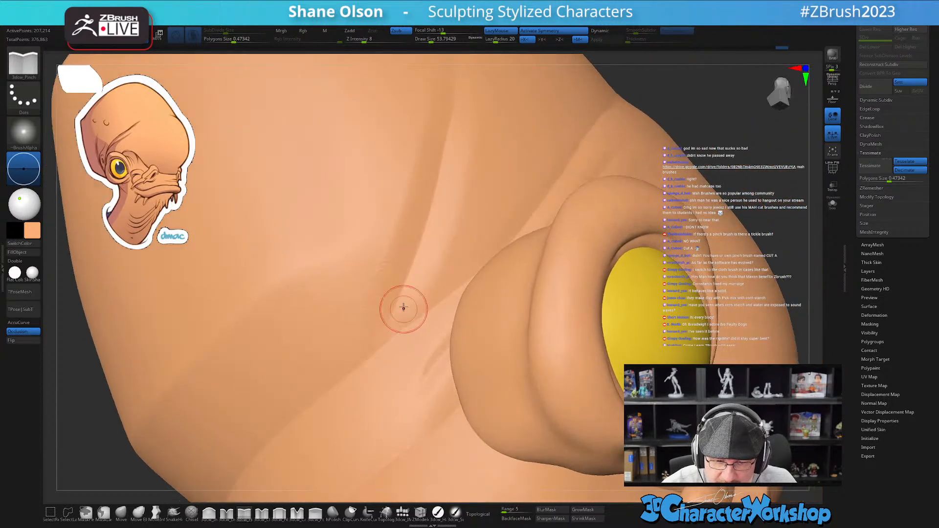
left_click_drag(373, 358, 385, 307)
mouse_move(396, 370)
right_mouse_down()
mouse_move(411, 358)
mouse_move(403, 341)
right_mouse_up()
key("shift")
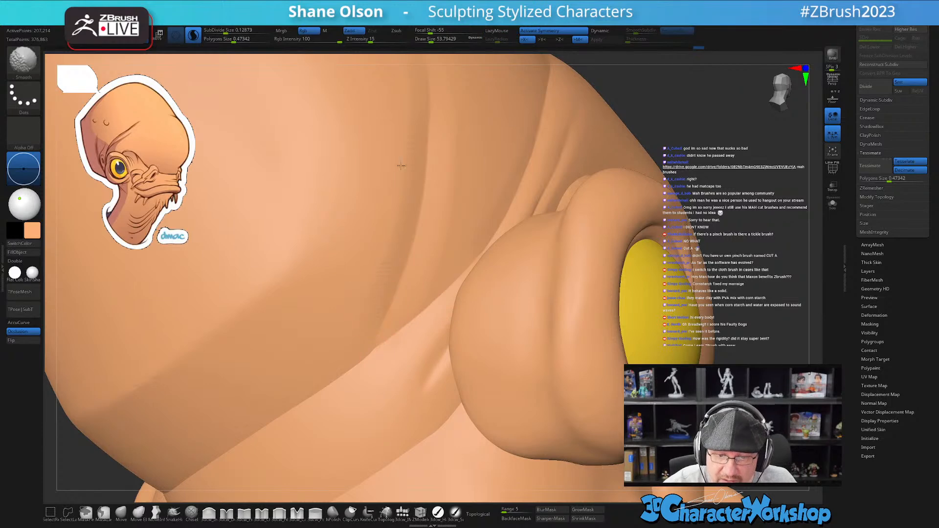
- Adjust the lower end of the skull fold beside the eye socket with the Move brush at draw size about 65
right_click_drag(400, 336, 345, 430)
left_click(121, 512)
right_click_drag(430, 266, 435, 300)
key("s")
left_click_drag(416, 324, 417, 325)
right_click_drag(417, 325, 414, 341)
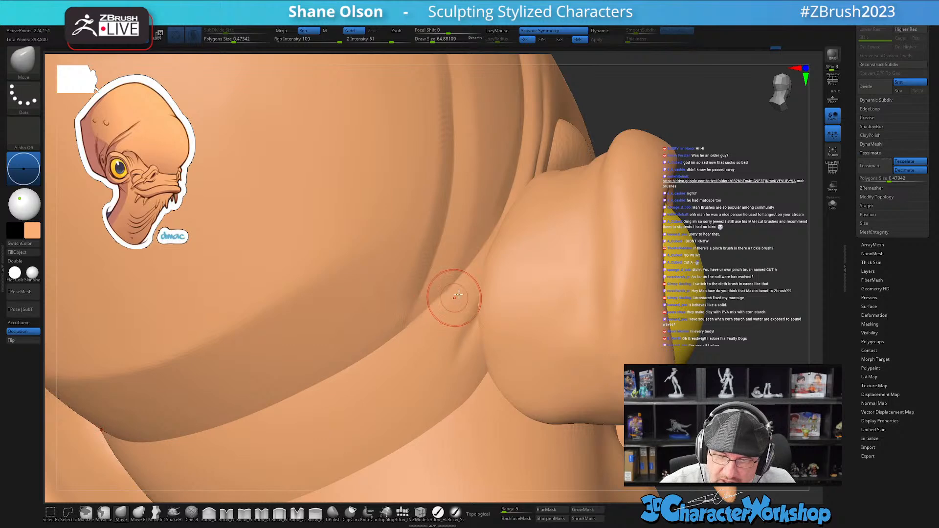
right_click_drag(473, 286, 465, 303)
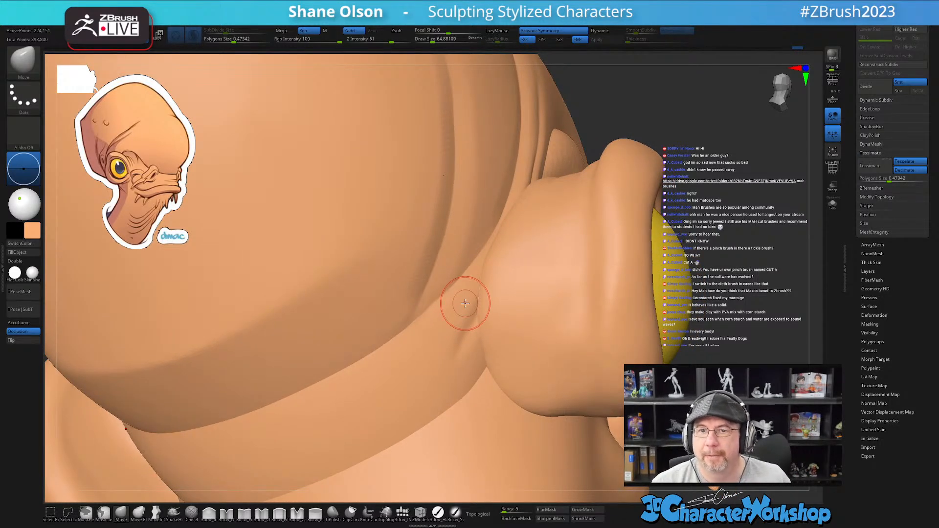
mouse_move(446, 329)
right_mouse_down()
mouse_move(464, 292)
mouse_move(461, 195)
right_mouse_up()
- Raise the Smooth brush's Z intensity to 100 and smooth out the vertical fold on the skull behind the eye
key("shift")
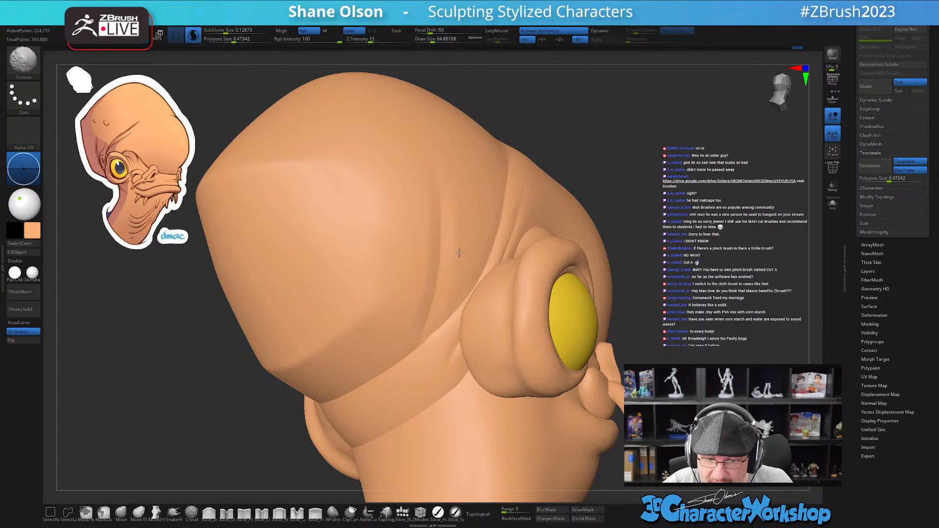
right_click_drag(461, 234, 418, 259)
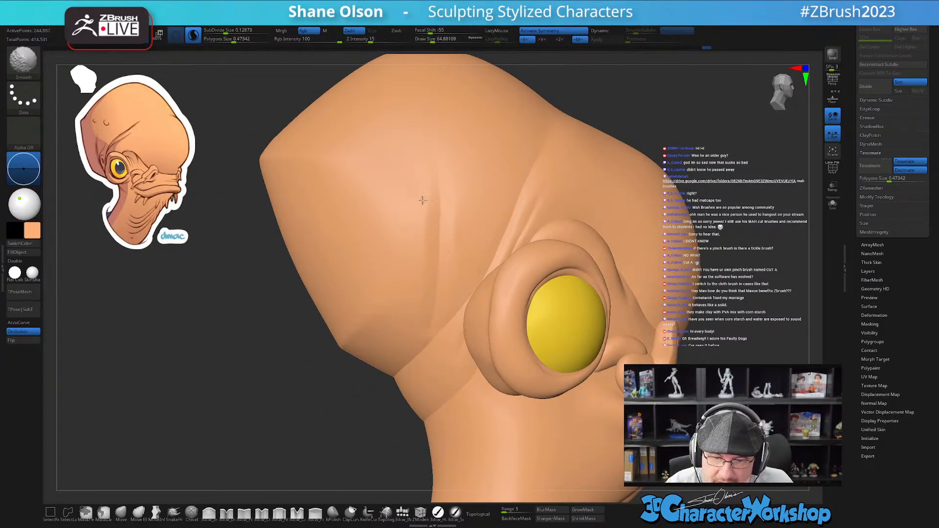
left_click_drag(436, 245, 470, 214, "shift")
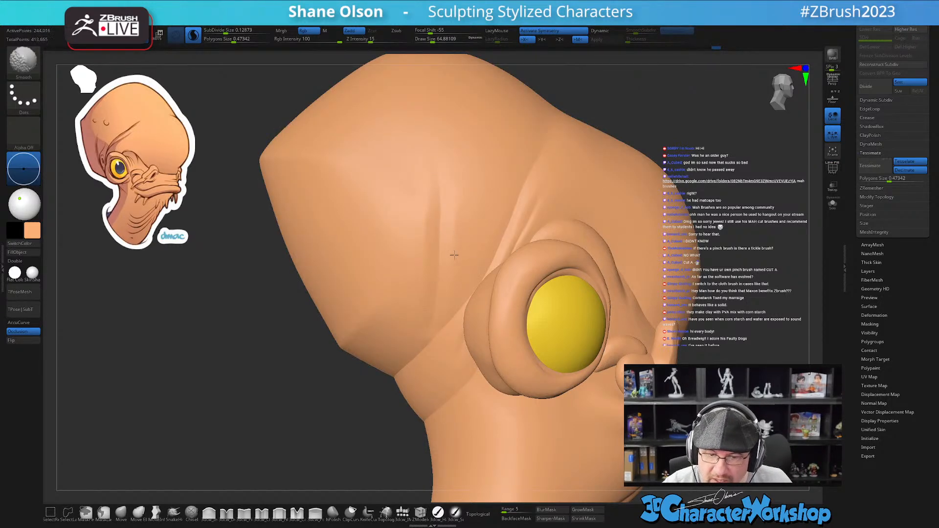
left_click_drag(373, 39, 413, 39)
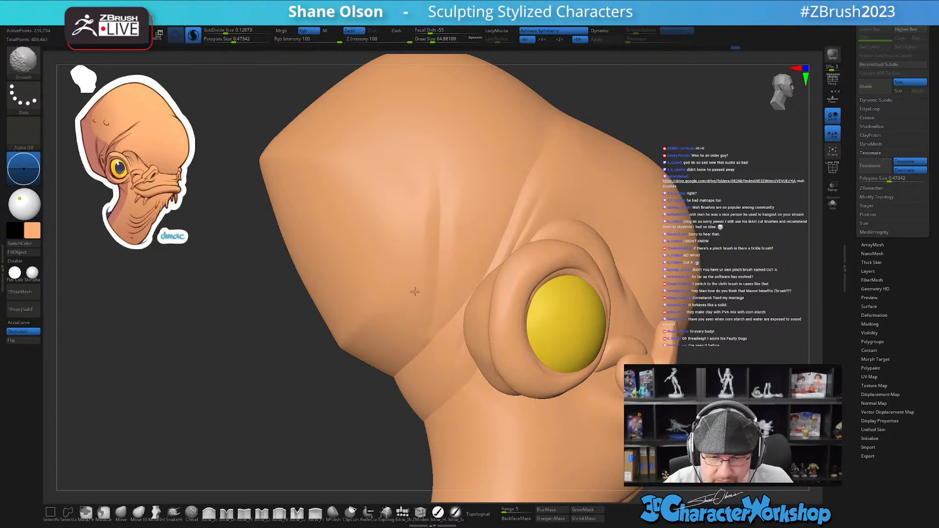
right_click_drag(417, 222, 418, 242)
key("b")
key("m")
key("v")
mouse_move(484, 344)
right_mouse_down()
mouse_move(489, 365)
mouse_move(499, 363)
mouse_move(461, 343)
right_mouse_up()
key("shift")
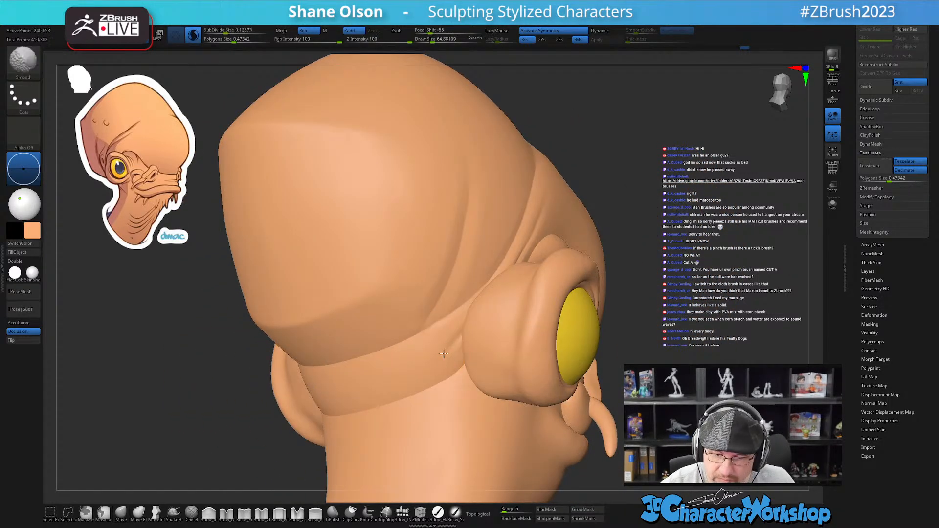
mouse_move(476, 361)
right_mouse_down("ctrl")
mouse_move(460, 392)
mouse_move(491, 394)
right_mouse_up("ctrl")
- Compare the whole head with the reference drawing and enlarge the Move brush to draw size about 212
right_click_drag(580, 416, 602, 424)
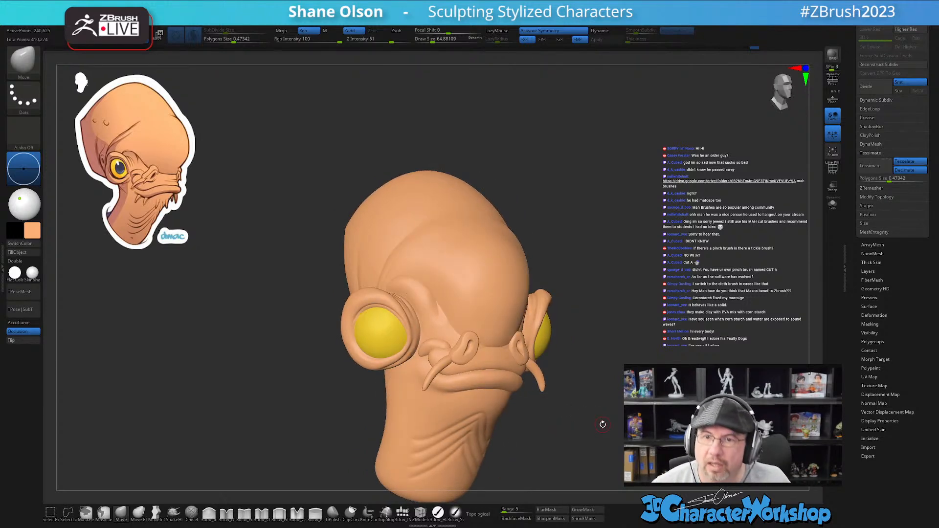
right_click_drag(604, 398, 584, 428)
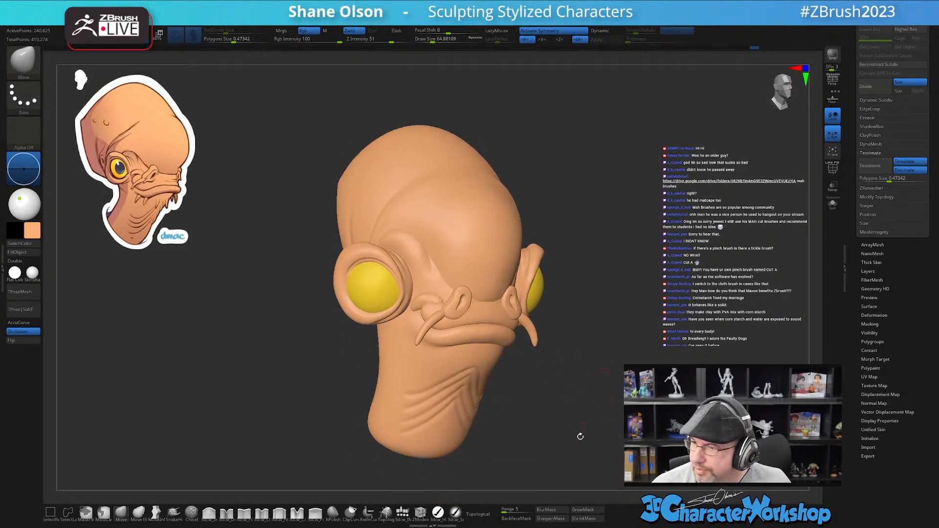
right_click_drag(618, 308, 651, 293)
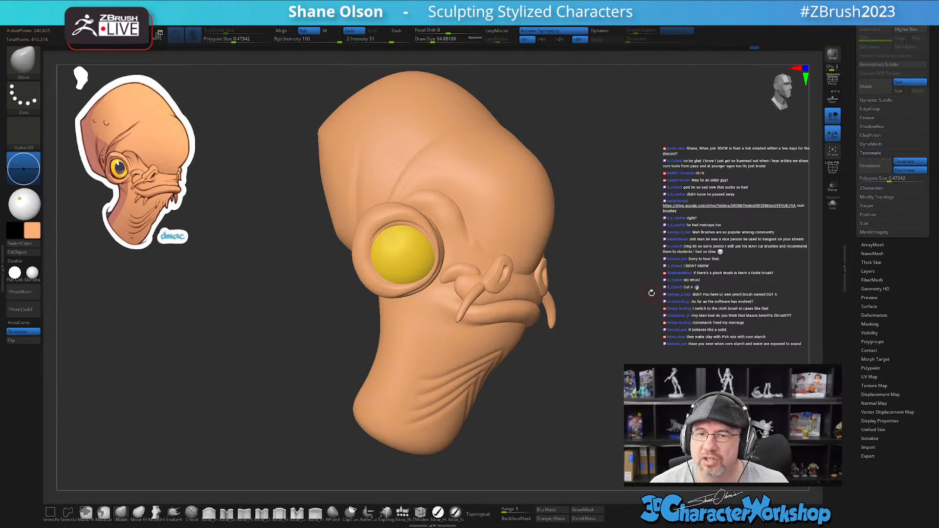
key("s")
mouse_move(644, 210)
left_mouse_down()
mouse_move(659, 212)
mouse_move(623, 218)
left_mouse_up()
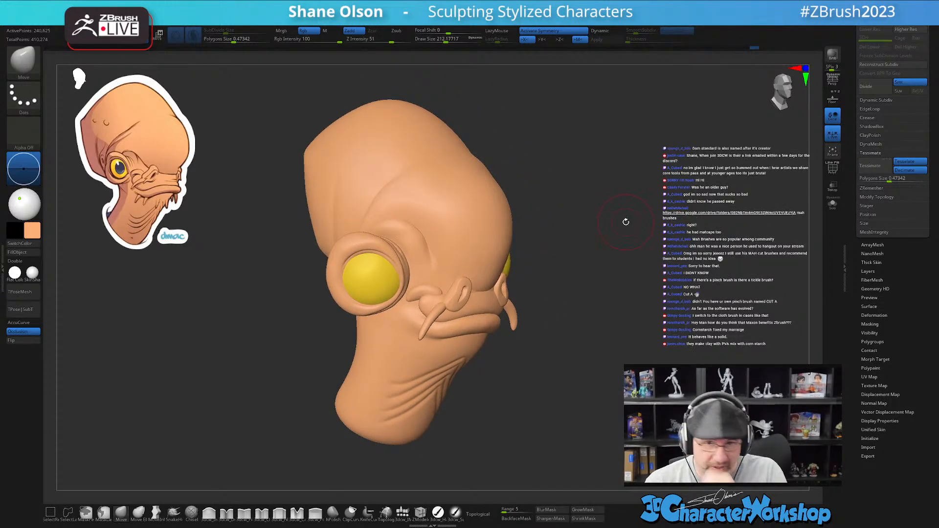
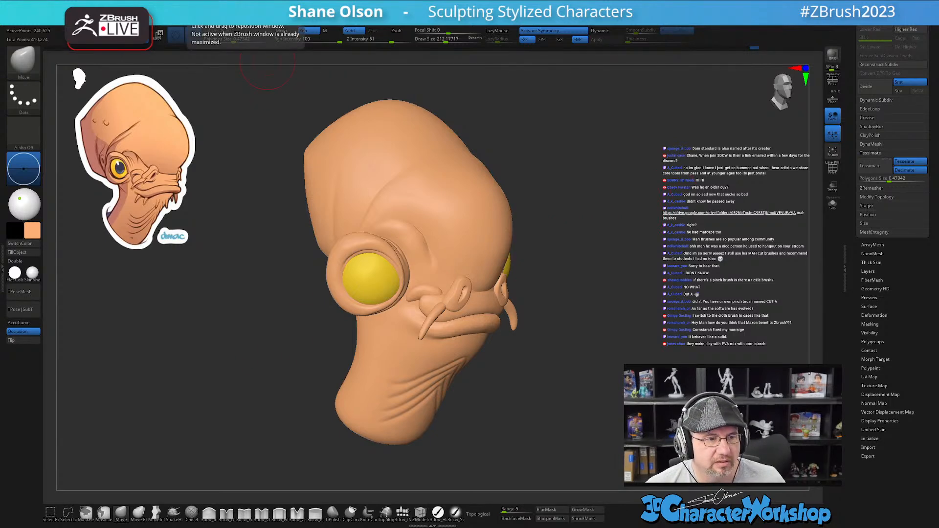
- Switch to the web browser, load 3dcharacterworkshop.com and open the My Library page
key("alt+Tab")
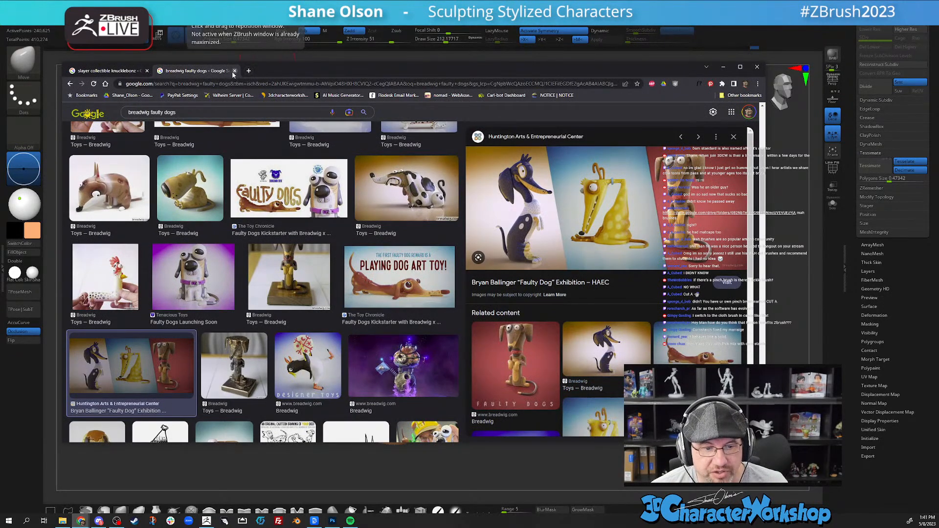
left_click(237, 83)
type("3dc")
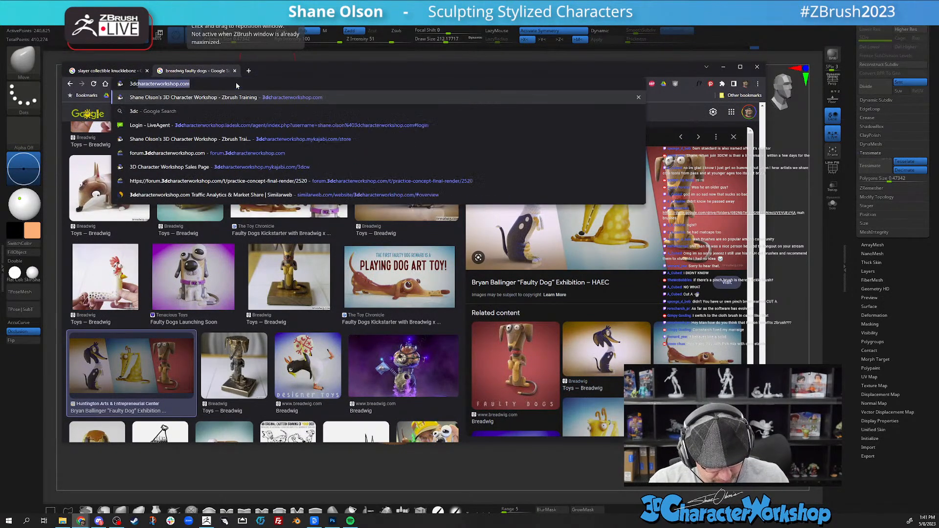
key("Return")
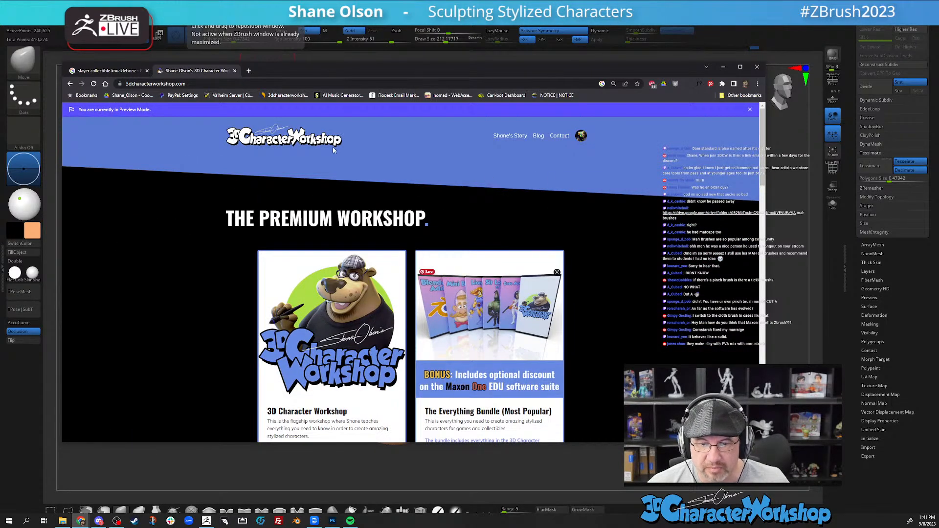
left_click(580, 135)
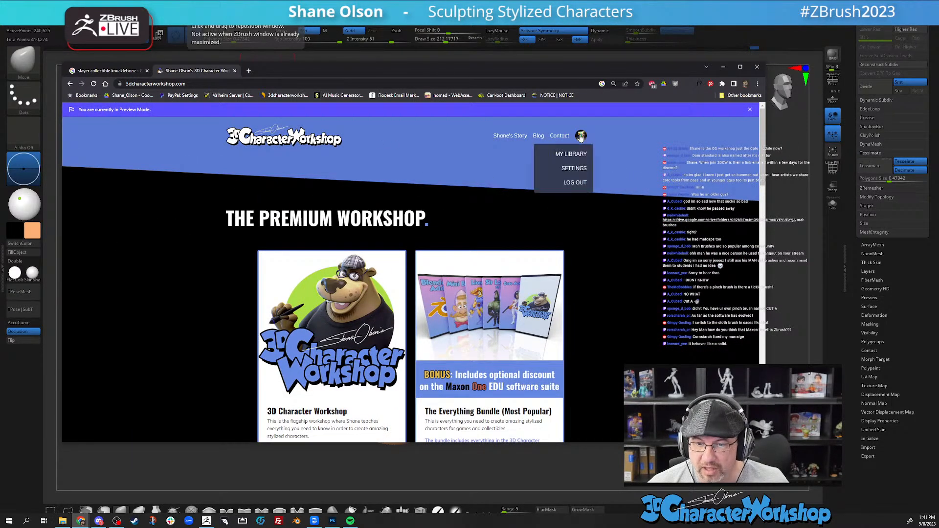
left_click(575, 154)
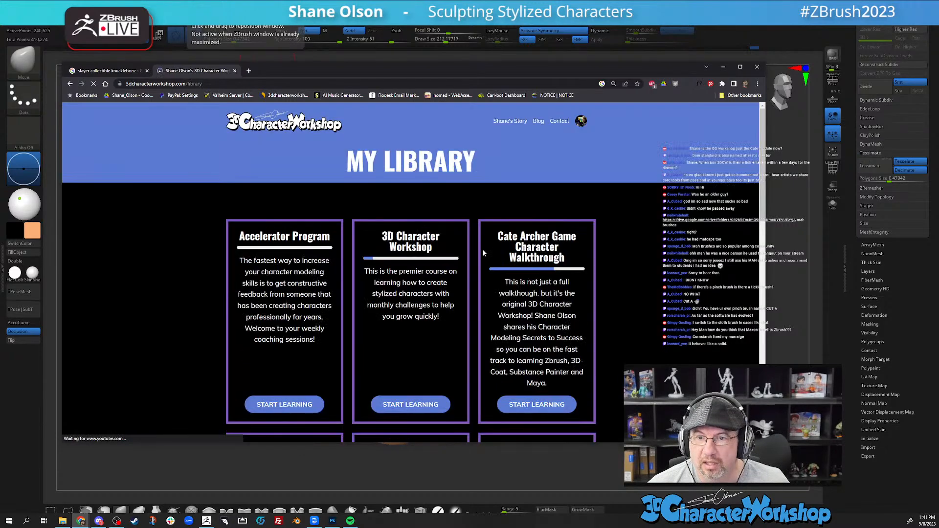
- Look through the course library, open the 3D Character Workshop course, and return to ZBrush
scroll(230, 243, "down", 2)
scroll(224, 246, "down", 5)
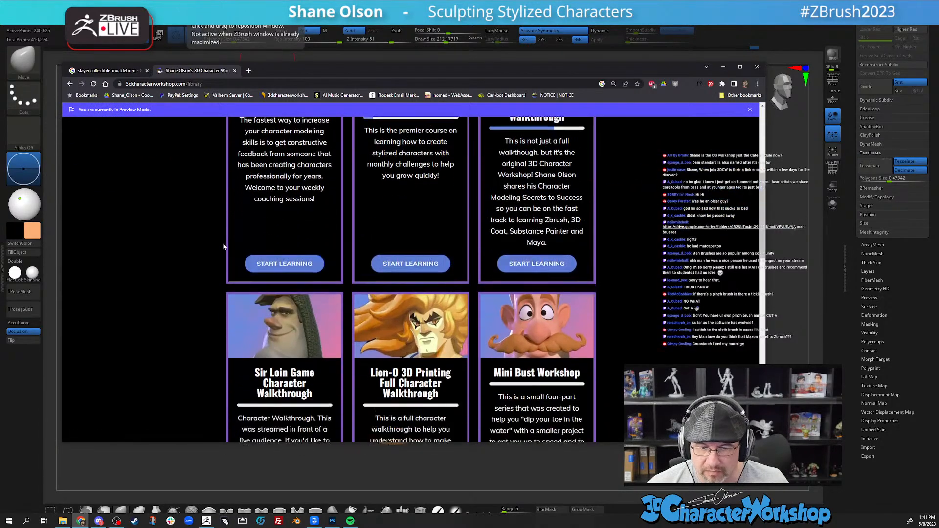
scroll(433, 217, "up", 4)
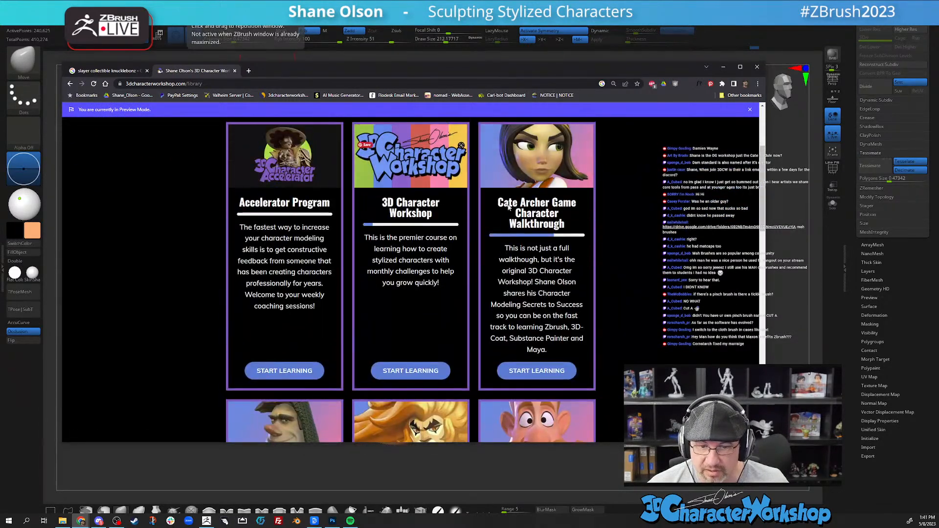
scroll(433, 218, "down", 2)
scroll(458, 263, "up", 3)
scroll(458, 263, "down", 15)
scroll(678, 269, "up", 15)
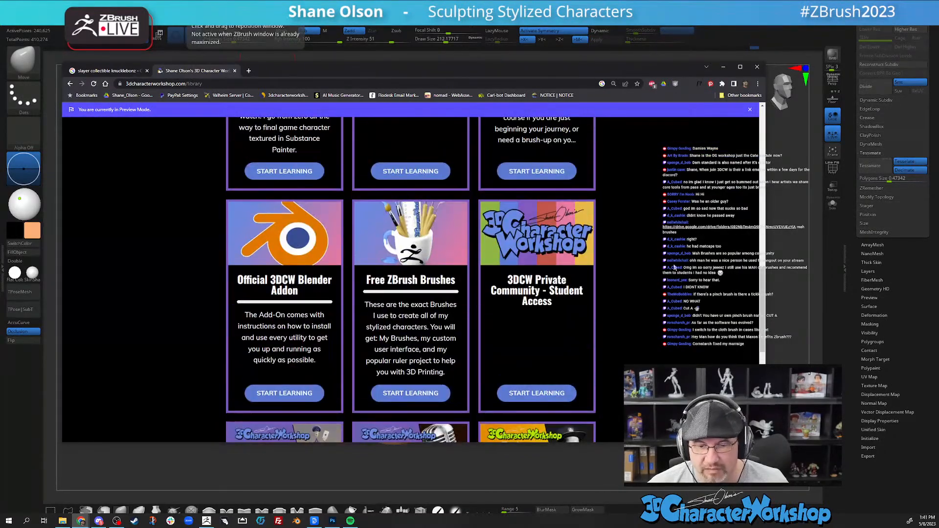
scroll(675, 268, "down", 2)
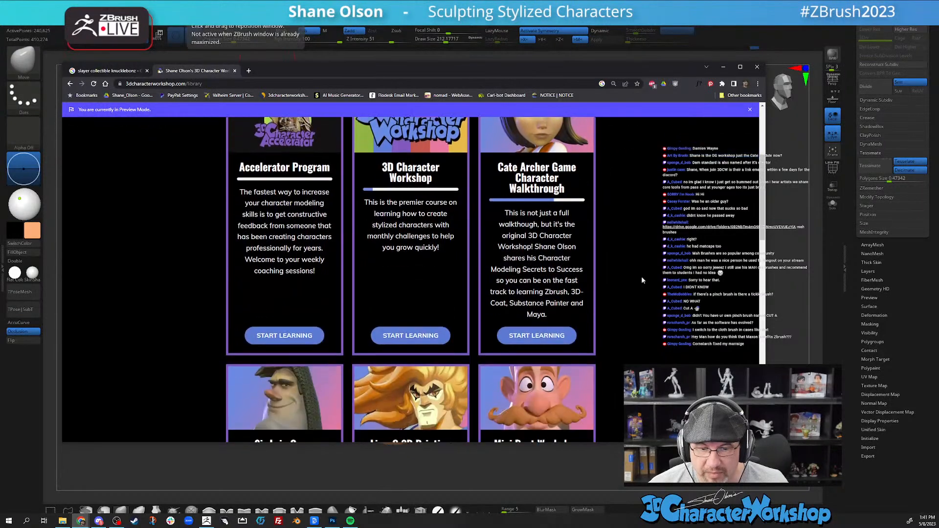
left_click(410, 335)
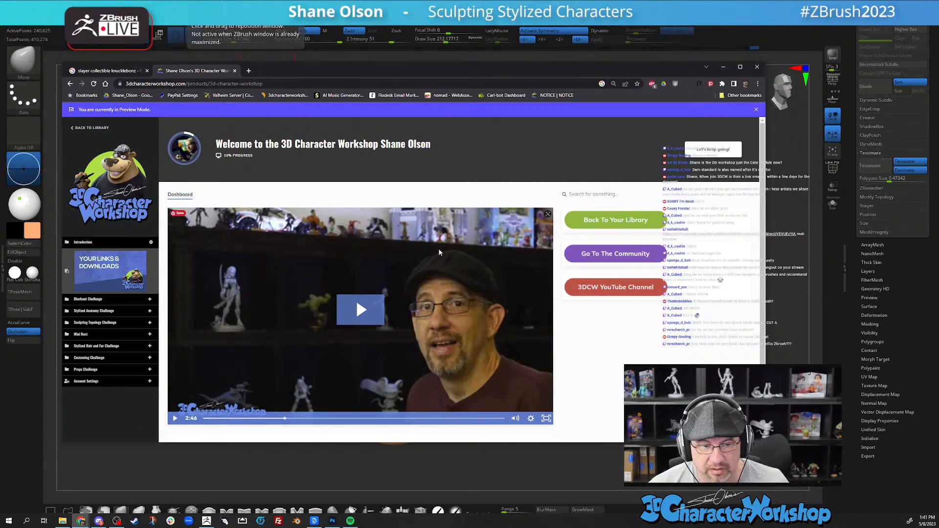
left_click(724, 67)
- Reshape the forehead and upper skull silhouette with the Move brush, raising the draw size to about 386 and then about 724
left_click_drag(642, 258, 628, 286)
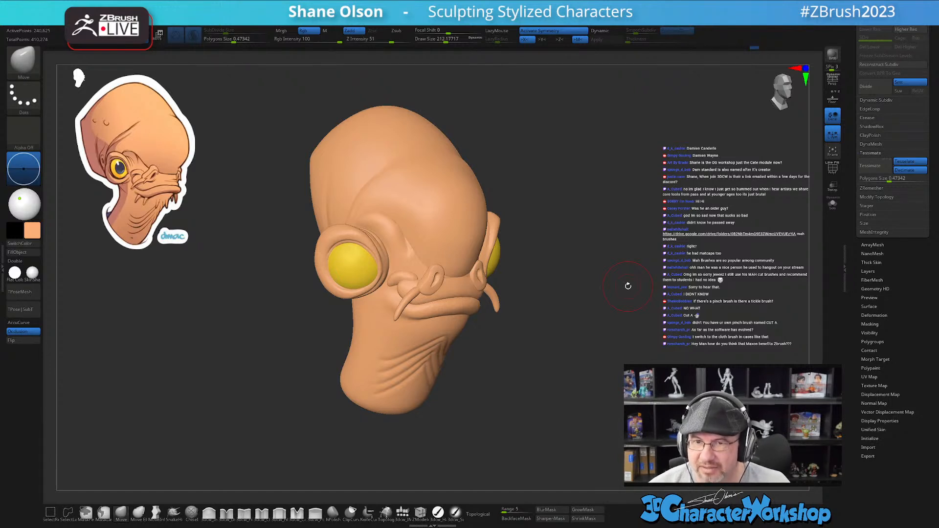
left_click_drag(551, 351, 586, 405)
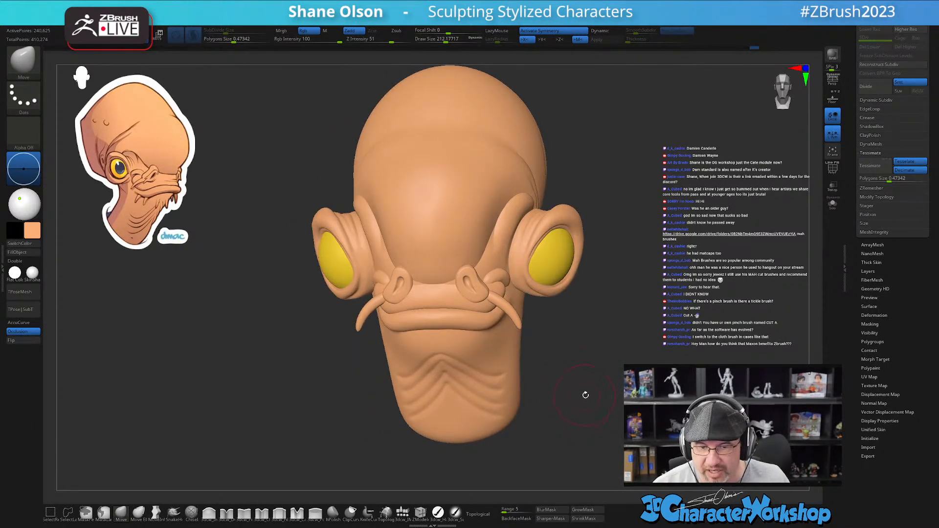
key("s")
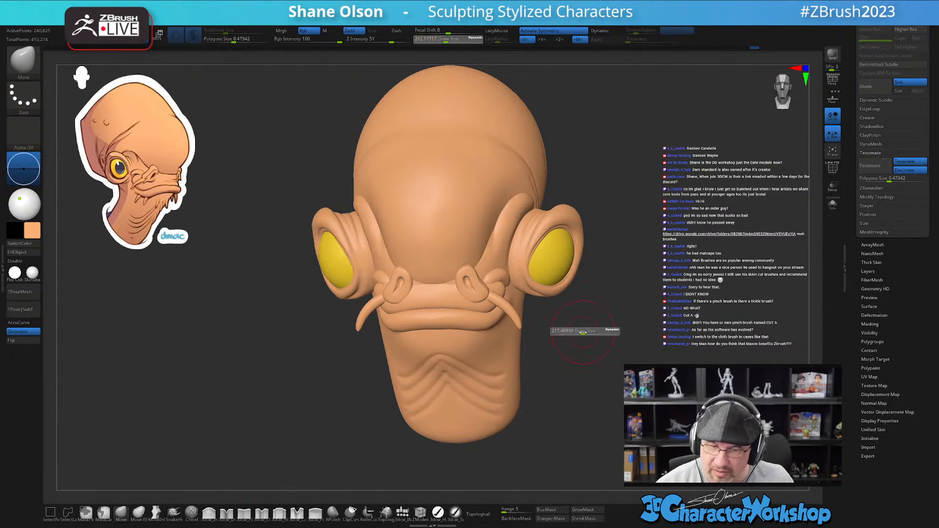
mouse_move(593, 333)
left_mouse_down()
mouse_move(593, 325)
mouse_move(629, 377)
mouse_move(587, 354)
left_mouse_up()
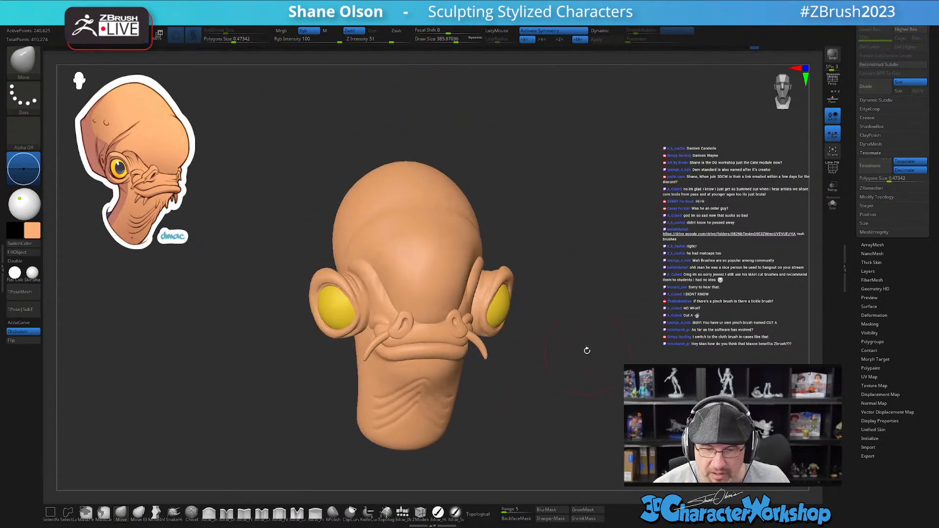
mouse_move(484, 250)
left_mouse_down()
mouse_move(502, 239)
mouse_move(497, 251)
mouse_move(504, 246)
left_mouse_up()
key("s")
key("s")
left_click_drag(428, 204, 445, 201)
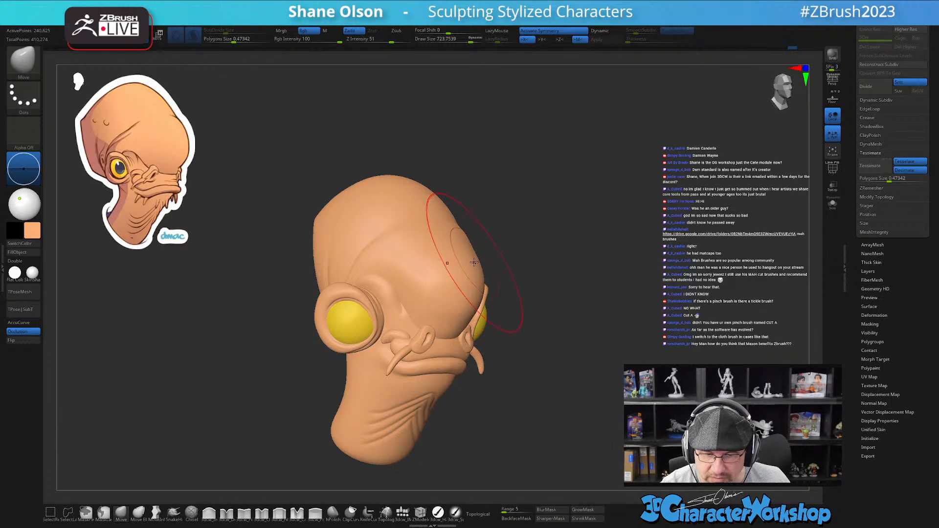
- Refine the back and top contours of the skull with the Move brush at draw size about 878
key("s")
left_click_drag(419, 205, 431, 205)
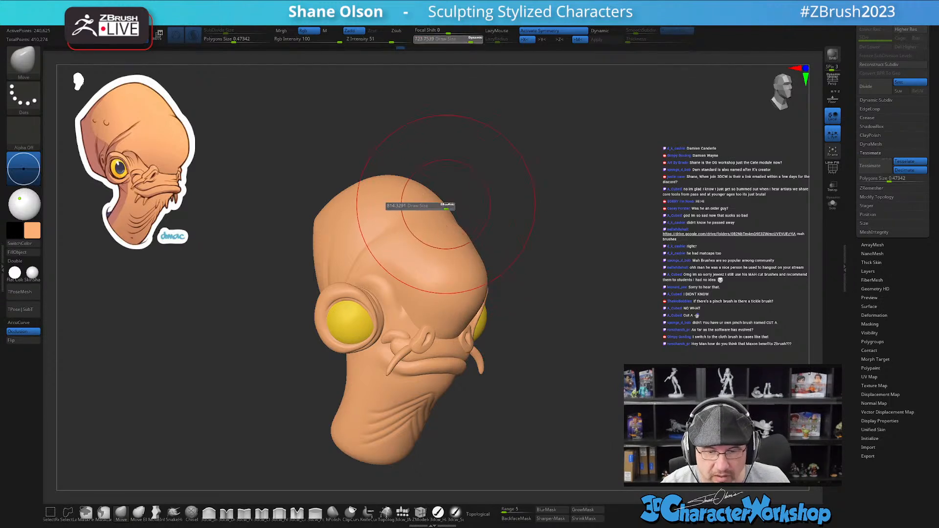
left_click_drag(254, 211, 284, 215)
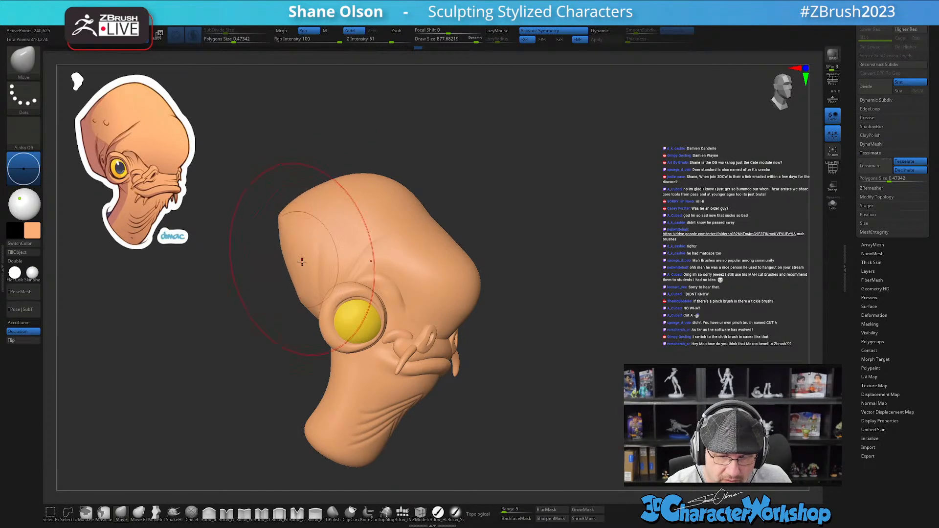
mouse_move(530, 303)
left_mouse_down()
mouse_move(555, 305)
mouse_move(518, 303)
left_mouse_up()
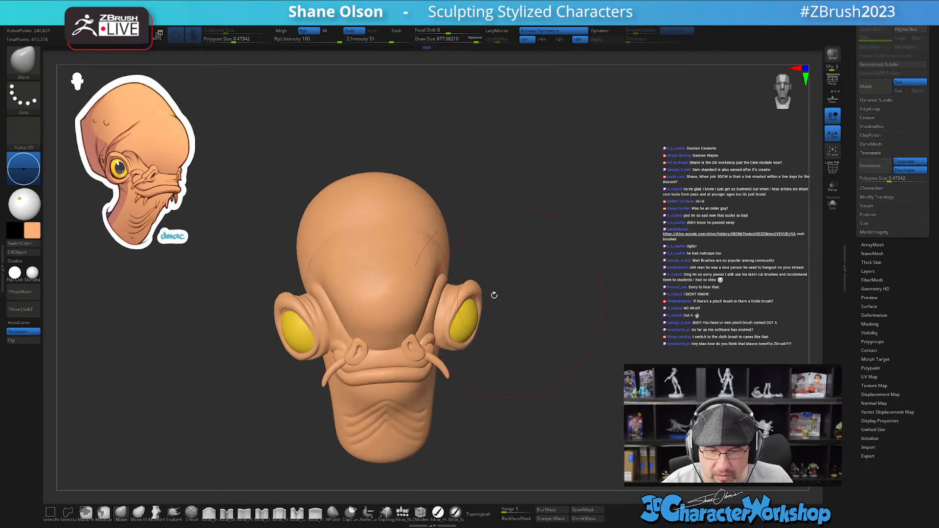
left_click_drag(457, 244, 483, 235)
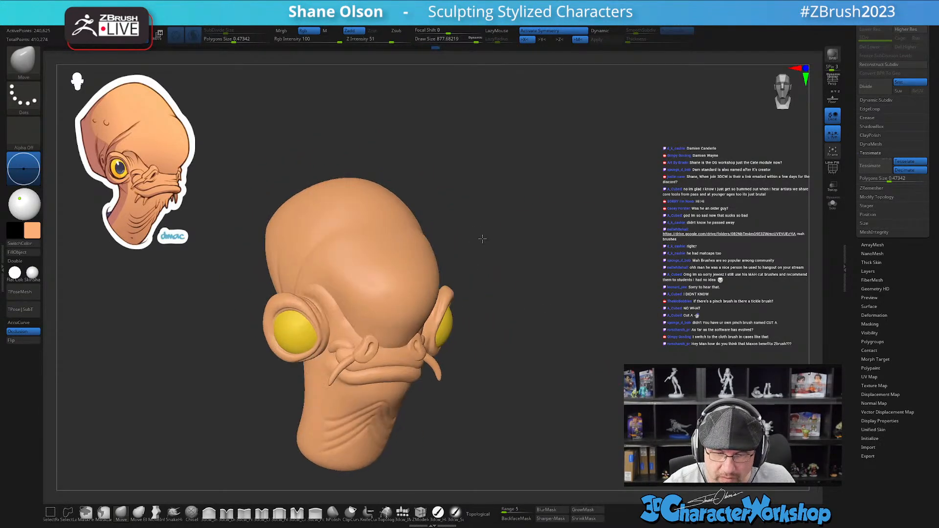
left_click_drag(417, 214, 318, 179)
mouse_move(496, 254)
left_mouse_down()
mouse_move(514, 256)
mouse_move(536, 284)
mouse_move(495, 313)
mouse_move(503, 323)
mouse_move(521, 315)
mouse_move(509, 324)
left_mouse_up()
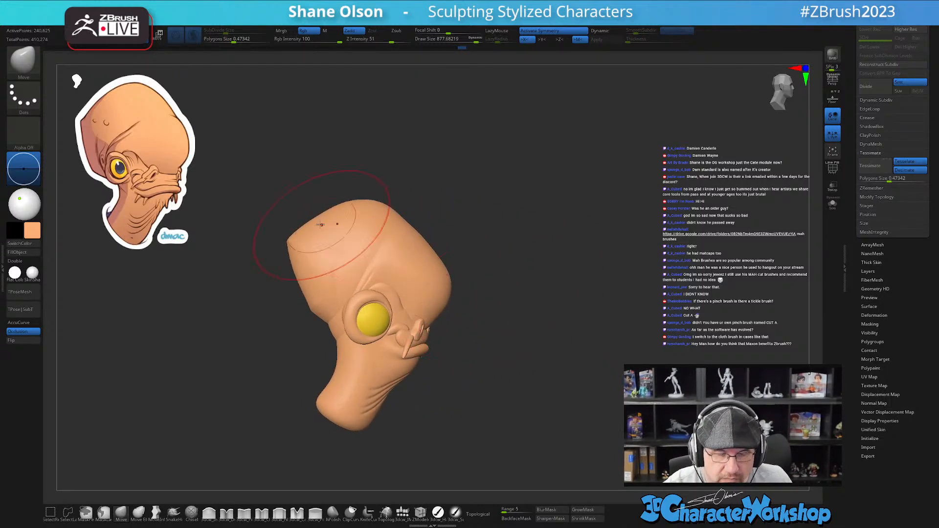
mouse_move(524, 364)
left_mouse_down()
mouse_move(483, 371)
mouse_move(551, 347)
mouse_move(558, 379)
mouse_move(547, 347)
mouse_move(530, 360)
mouse_move(550, 356)
mouse_move(544, 346)
mouse_move(520, 362)
mouse_move(538, 373)
mouse_move(548, 360)
mouse_move(504, 367)
left_mouse_up()
- Reduce the Move brush to draw size about 229 and check the head's proportions from the front and three-quarter views
key("s")
key("s")
key("s")
key("s")
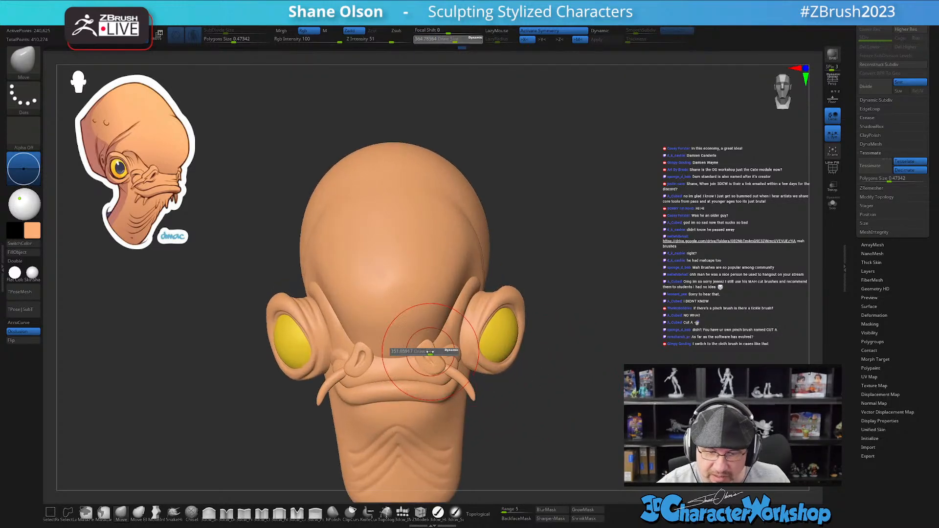
left_click_drag(430, 352, 429, 351)
mouse_move(494, 422)
left_mouse_down()
mouse_move(525, 429)
mouse_move(558, 392)
mouse_move(530, 394)
mouse_move(561, 385)
mouse_move(533, 414)
left_mouse_up()
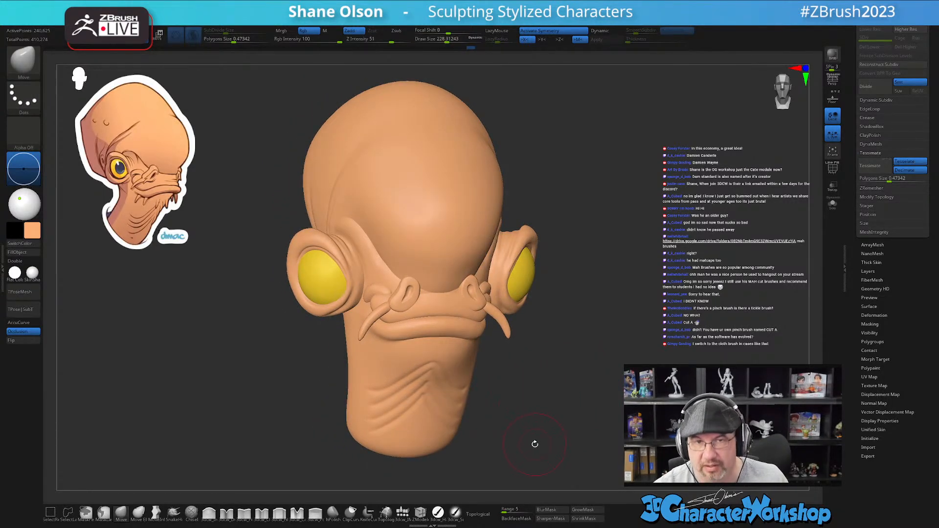
left_click_drag(536, 422, 530, 417)
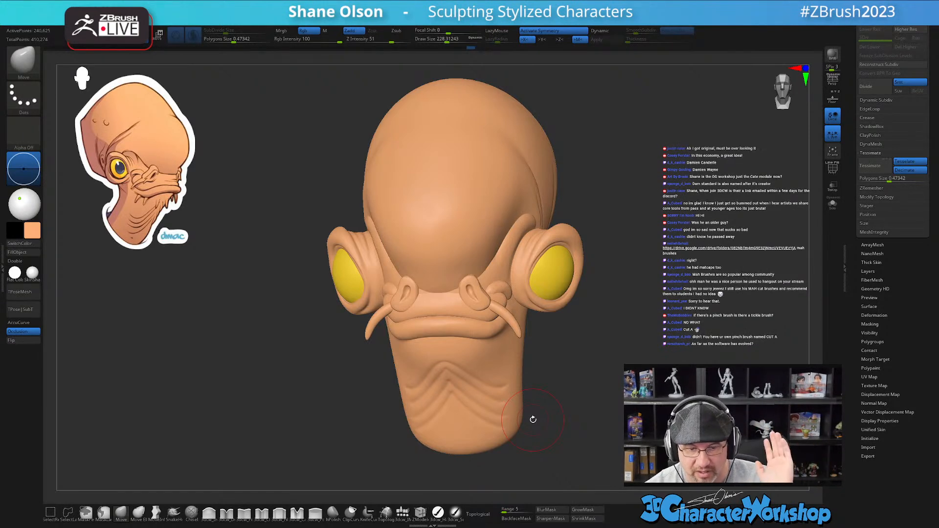
- Reduce the Move brush to draw size about 158 and adjust the wrinkle folds below the mouth
mouse_move(538, 406)
left_mouse_down()
mouse_move(564, 380)
mouse_move(555, 368)
mouse_move(568, 377)
mouse_move(561, 382)
left_mouse_up()
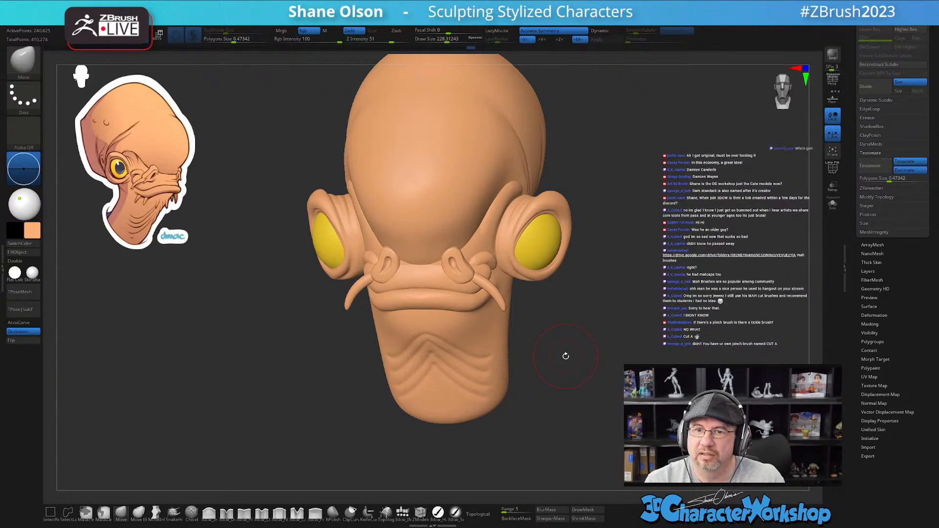
mouse_move(566, 373)
left_mouse_down()
mouse_move(574, 377)
mouse_move(565, 357)
left_mouse_up()
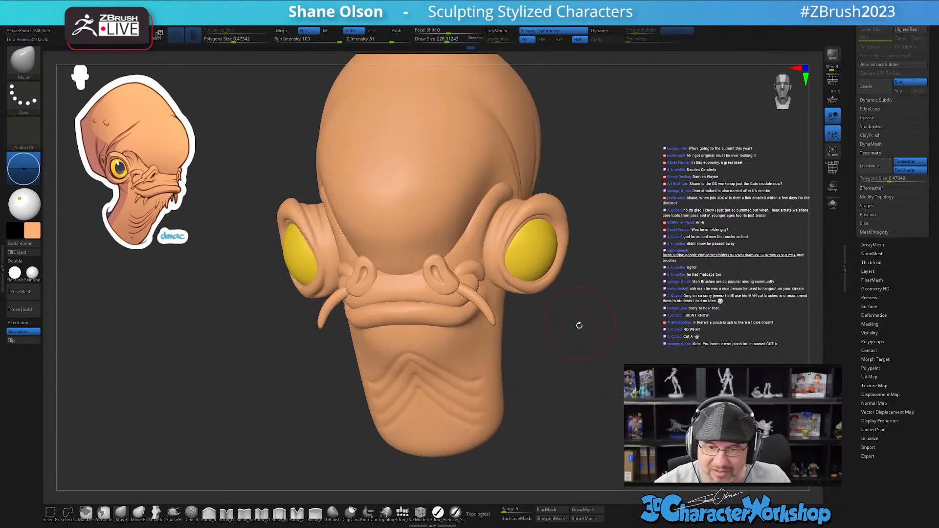
mouse_move(588, 326)
left_mouse_down()
mouse_move(566, 325)
mouse_move(594, 327)
mouse_move(578, 323)
left_mouse_up()
key("s")
left_click_drag(484, 242, 478, 242)
mouse_move(482, 240)
right_mouse_down()
mouse_move(535, 396)
mouse_move(518, 371)
mouse_move(509, 388)
mouse_move(480, 346)
right_mouse_up()
key("s")
left_click_drag(489, 375, 481, 375)
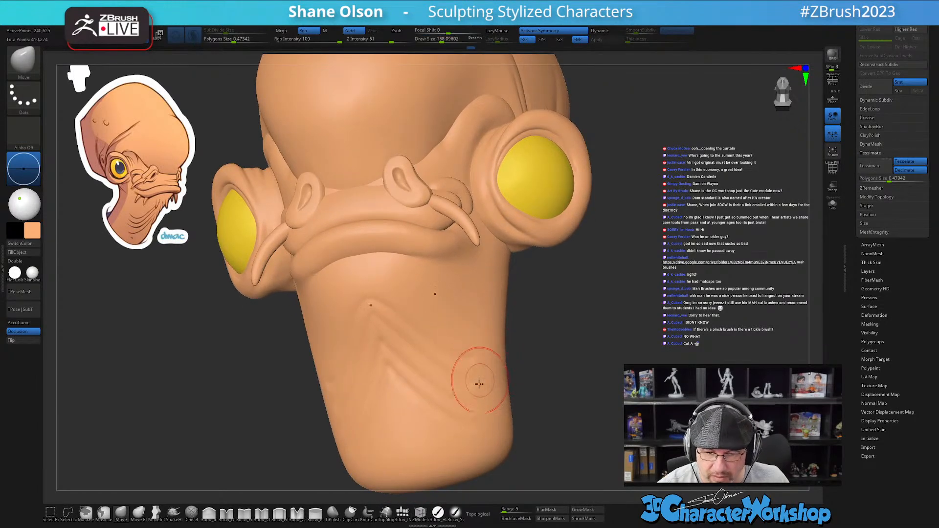
mouse_move(480, 393)
right_mouse_down()
mouse_move(559, 406)
mouse_move(497, 398)
mouse_move(507, 381)
mouse_move(486, 331)
mouse_move(488, 357)
right_mouse_up()
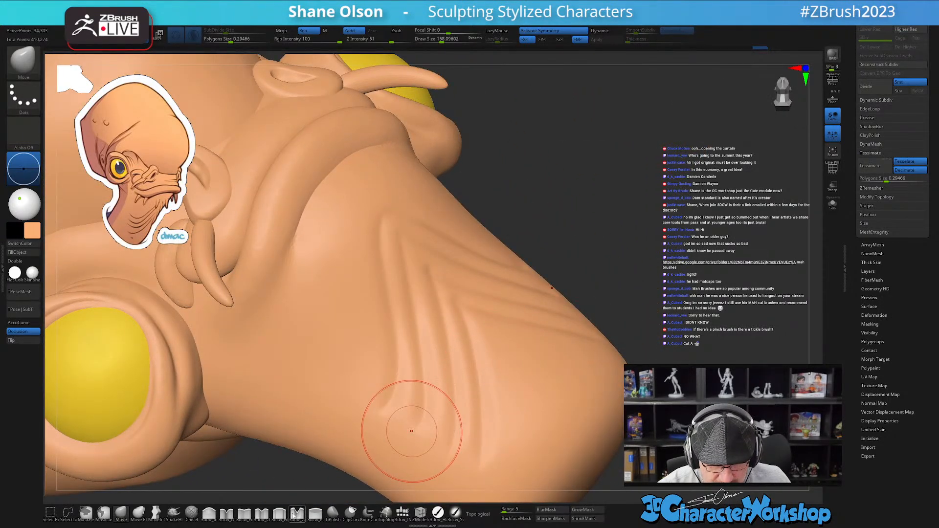
- Sharpen the creases of the chin folds with the 3dcw Pinch brush at draw size about 65
left_click(262, 513)
key("s")
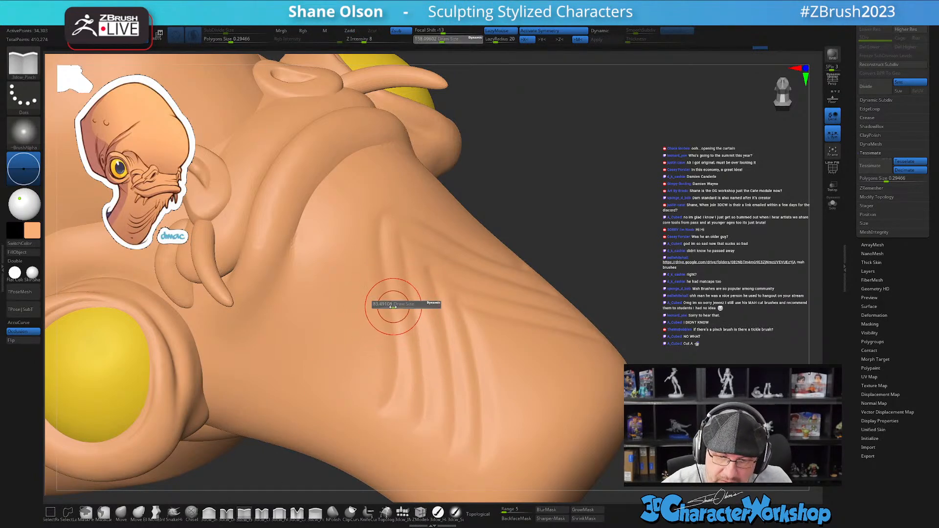
right_click_drag(411, 319, 394, 219)
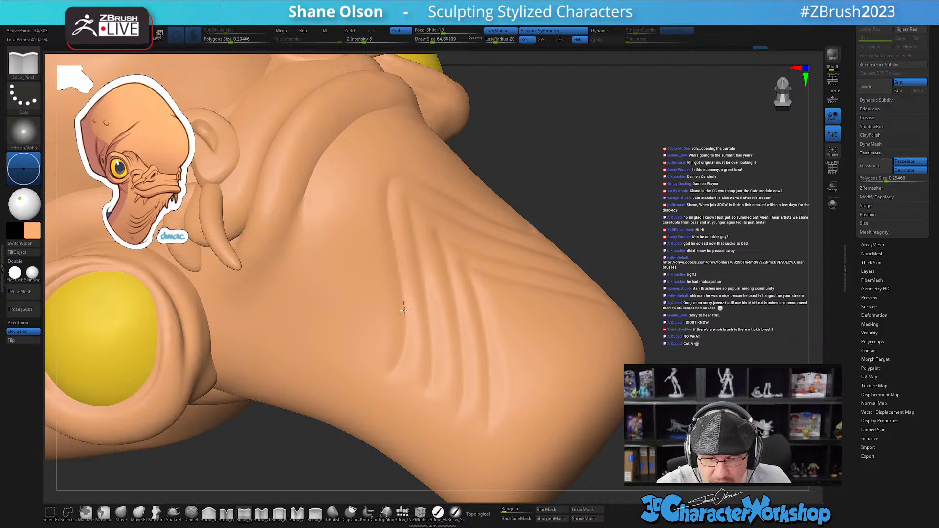
right_click_drag(447, 434, 455, 394)
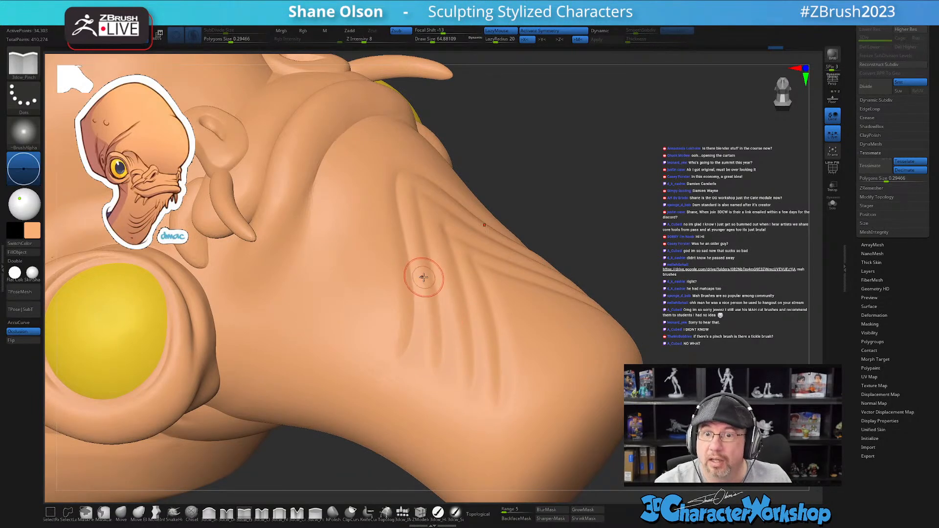
left_click_drag(399, 191, 408, 265)
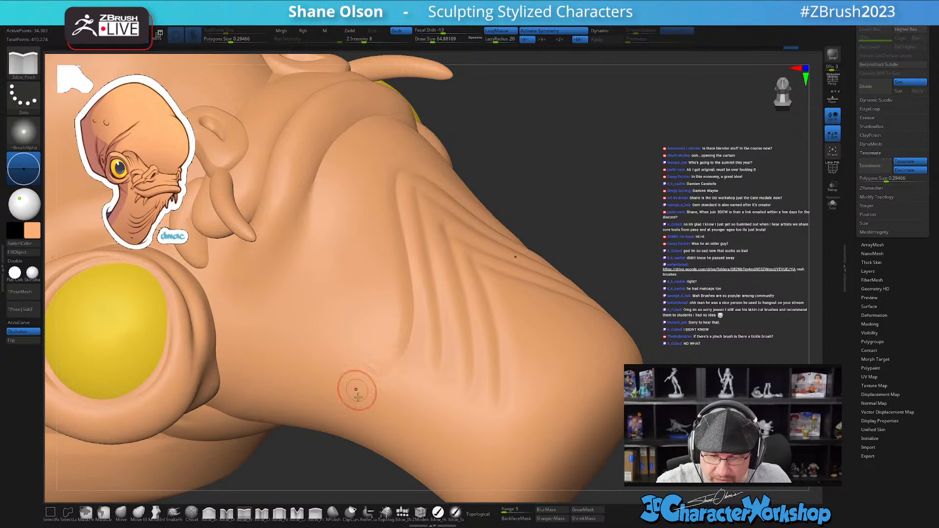
right_click_drag(465, 255, 427, 209)
left_click_drag(417, 192, 425, 264)
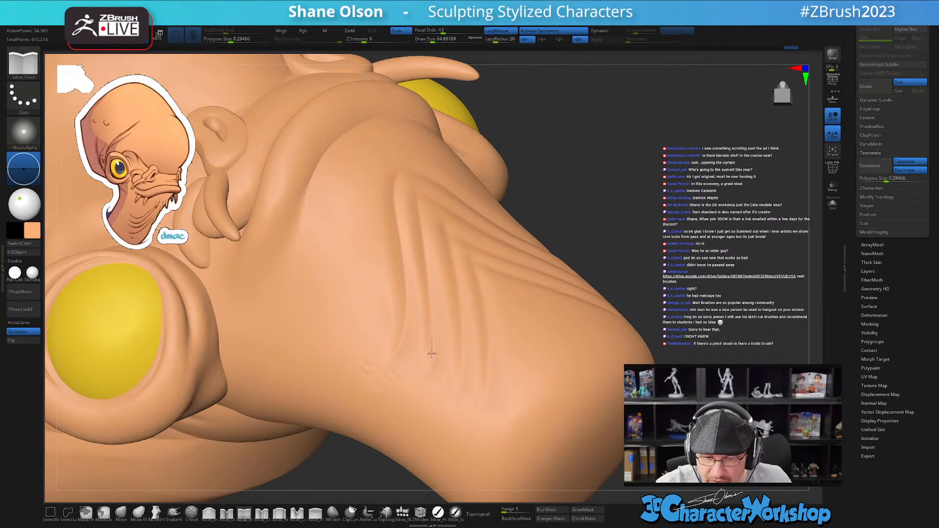
mouse_move(503, 392)
right_mouse_down()
mouse_move(495, 394)
mouse_move(514, 384)
right_mouse_up()
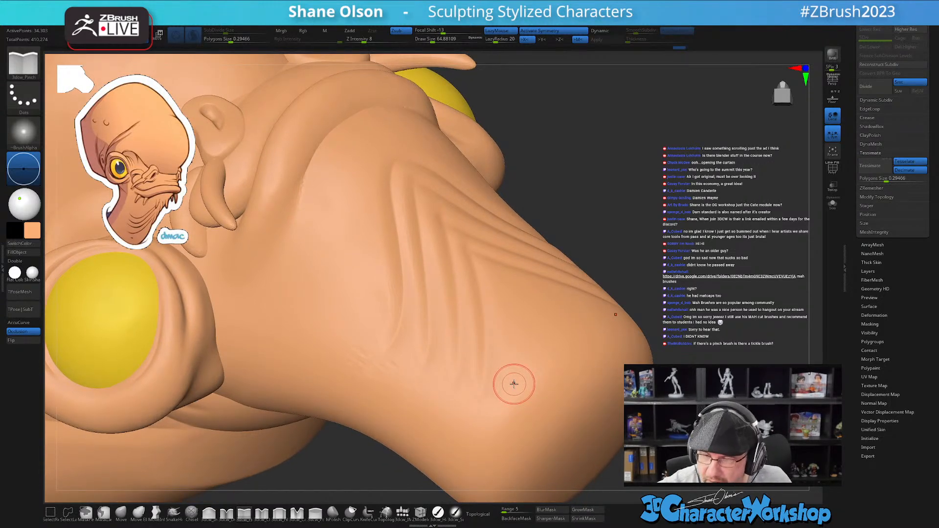
- Check the wireframe and add mesh density over the chin folds with the Smooth brush at Z Intensity 0 and draw size about 136
right_click_drag(676, 237, 679, 260)
key("shift+f")
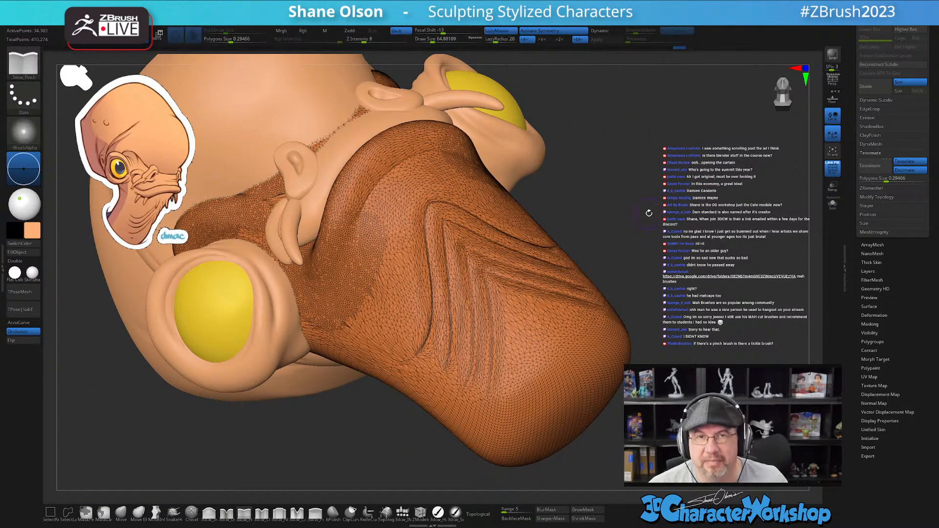
right_click_drag(661, 206, 631, 218)
key("shift+f")
key("shift+f")
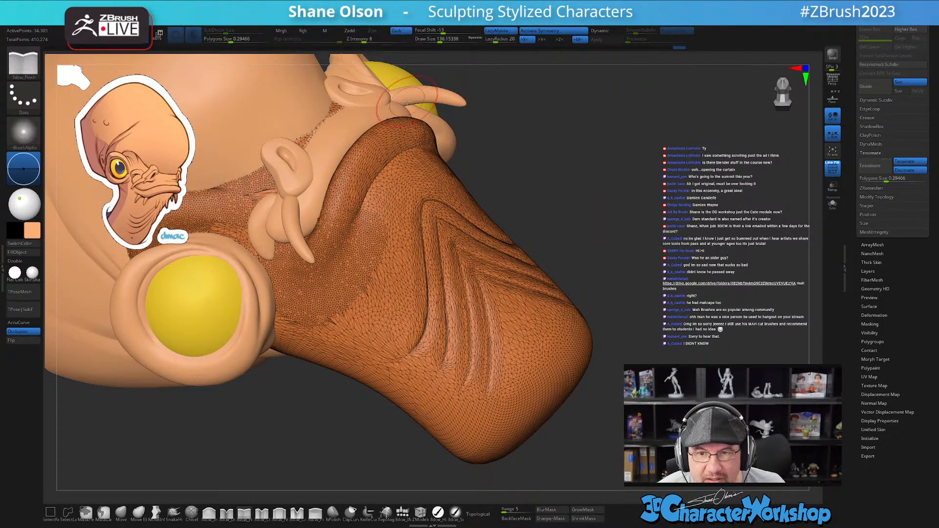
left_click(364, 39, "shift")
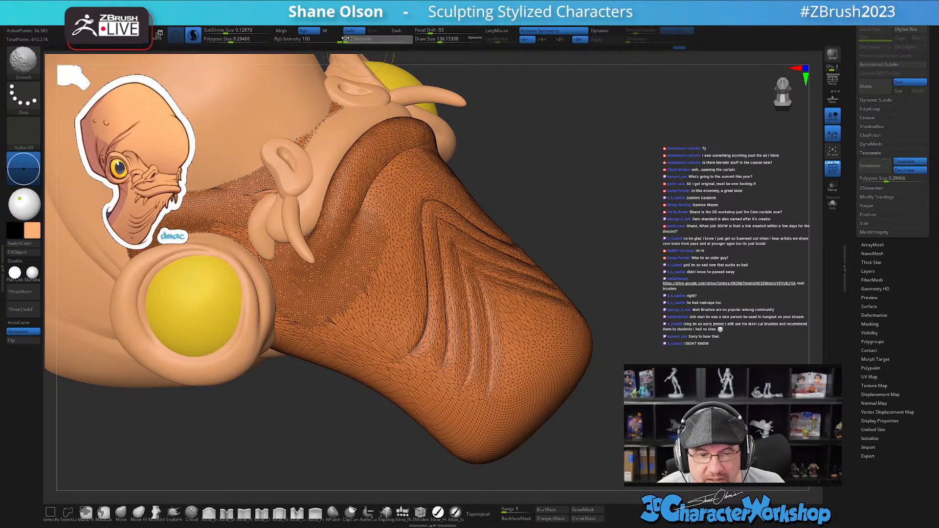
mouse_move(425, 204)
left_mouse_down("shift")
mouse_move(459, 284)
mouse_move(548, 352)
mouse_move(440, 352)
mouse_move(418, 373)
mouse_move(392, 352)
mouse_move(465, 401)
mouse_move(548, 318)
mouse_move(508, 307)
left_mouse_up("shift")
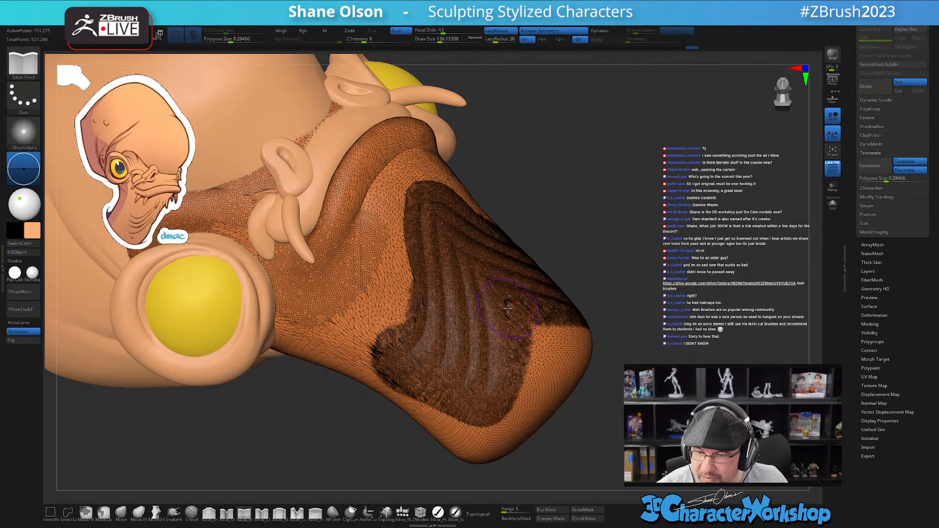
key("shift+f")
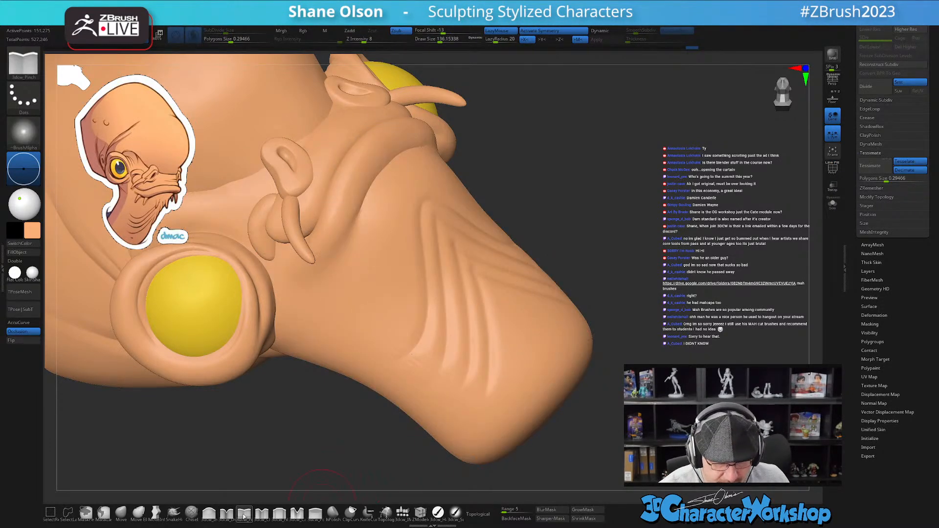
- Tighten the chin fold creases with the pinch brush at draw size about 49 and then about 51
key("s")
mouse_move(628, 307)
left_mouse_down()
mouse_move(629, 270)
mouse_move(612, 278)
left_mouse_up()
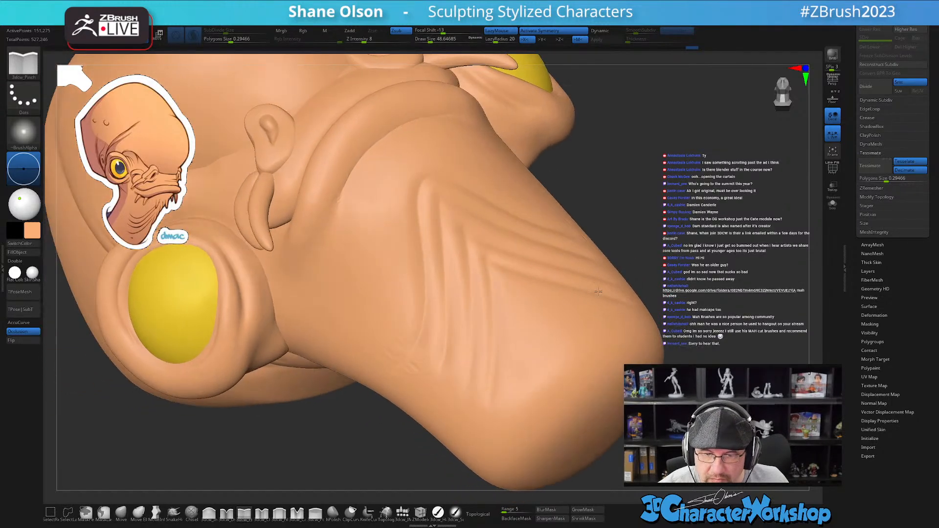
mouse_move(474, 239)
right_mouse_down("alt")
mouse_move(471, 224)
mouse_move(475, 235)
right_mouse_up("alt")
left_click_drag(459, 215, 461, 225)
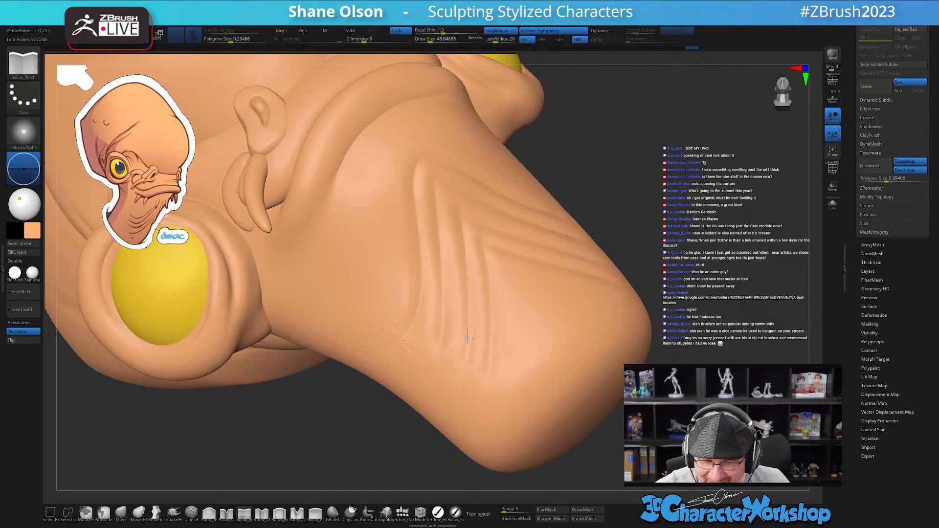
right_click_drag(503, 390, 520, 356)
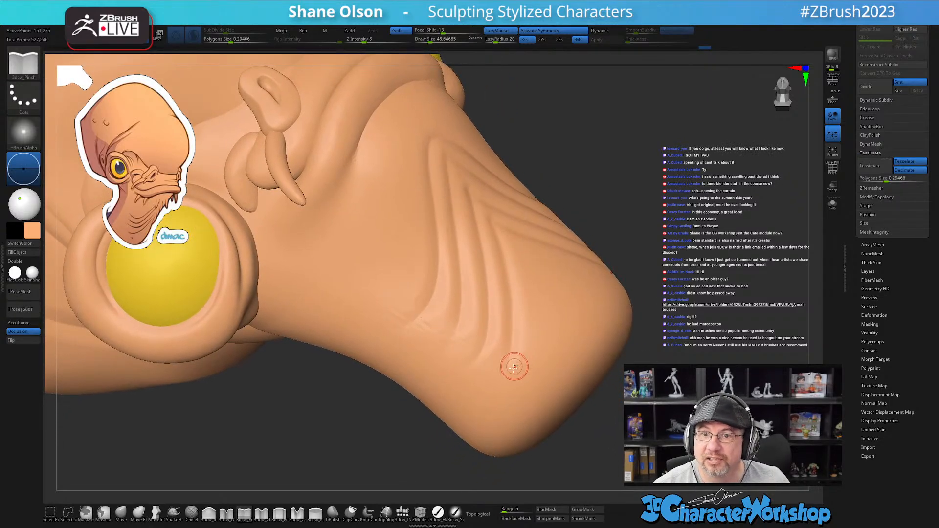
right_click_drag(509, 398, 511, 323)
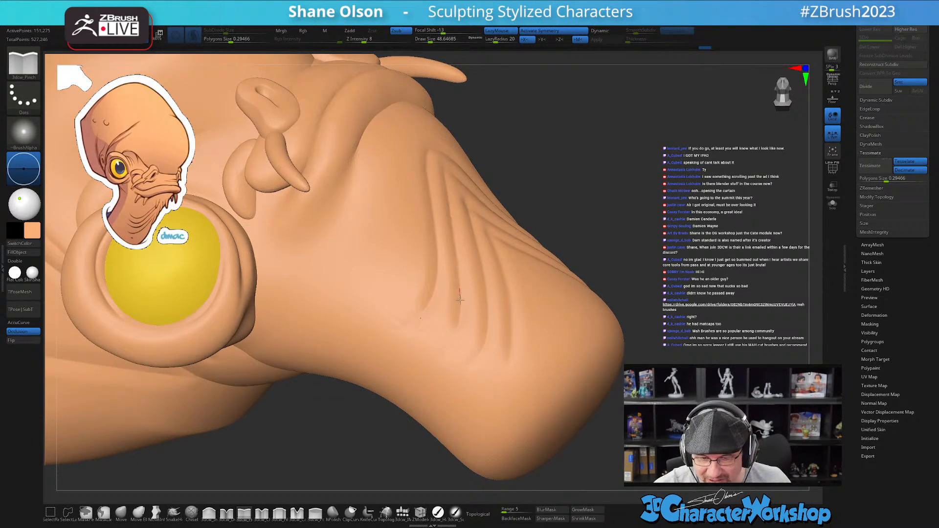
mouse_move(503, 412)
right_mouse_down()
mouse_move(511, 391)
mouse_move(528, 387)
right_mouse_up()
right_click_drag(521, 319, 530, 351)
key("s")
left_click(513, 265)
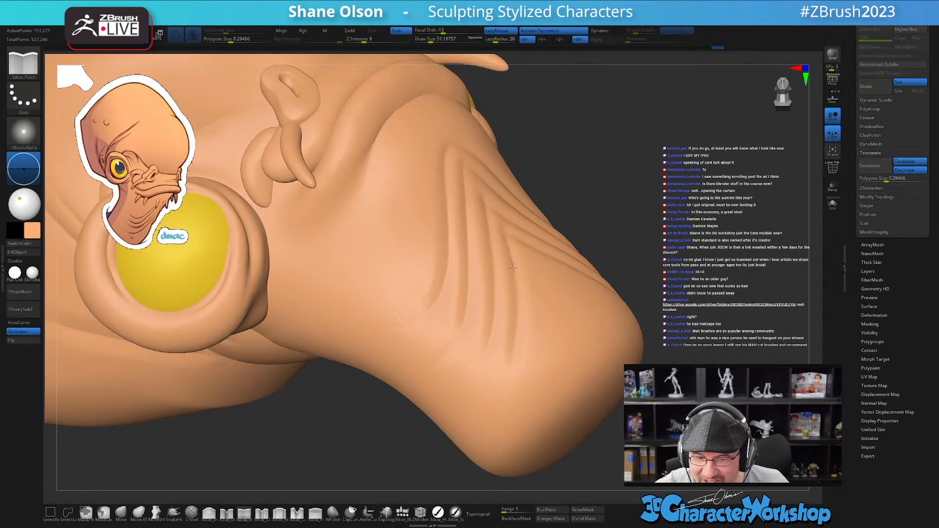
- Extend the rear ends of the chin folds and refine the surrounding mesh with the Smooth brush at Z Intensity 0
right_click_drag(488, 411, 407, 308)
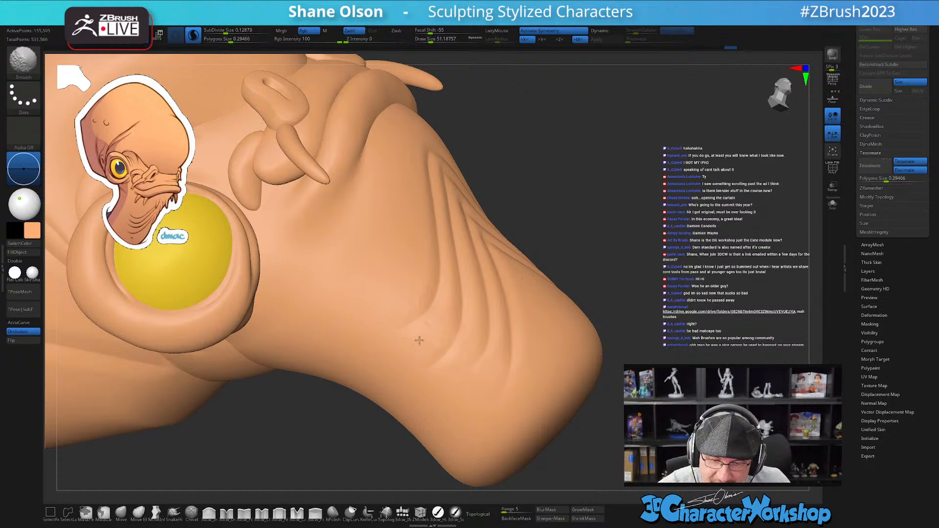
mouse_move(440, 277)
left_mouse_down()
mouse_move(428, 312)
mouse_move(375, 349)
left_mouse_up()
left_click_drag(421, 317, 414, 305, "shift")
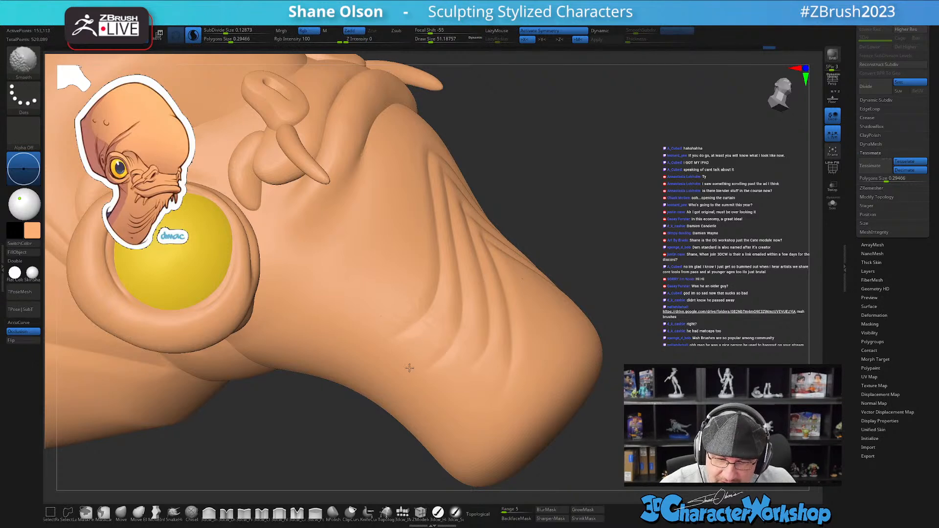
left_click_drag(410, 368, 410, 368, "shift")
mouse_move(541, 429)
right_mouse_down()
mouse_move(481, 435)
mouse_move(472, 447)
mouse_move(542, 425)
right_mouse_up()
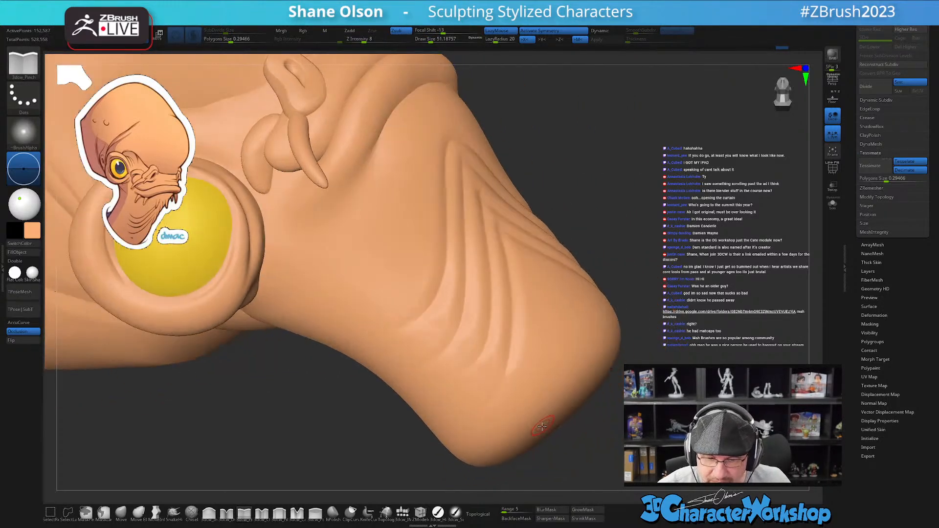
key("shift+f")
key("shift+f")
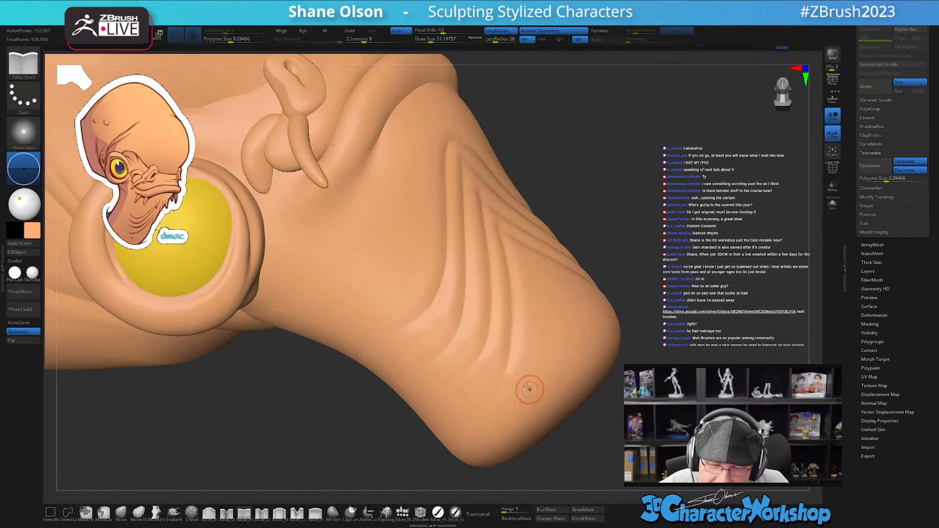
key("shift+f")
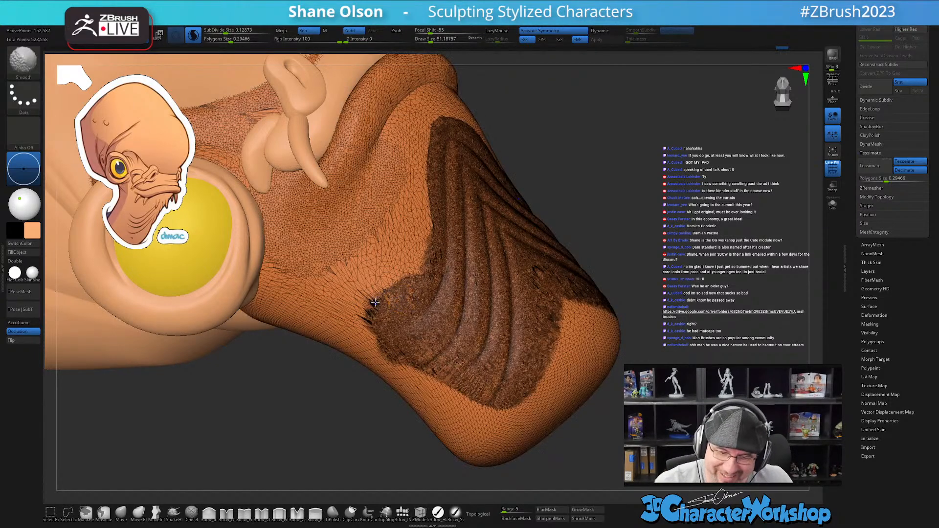
key("shift+f")
- Insert a mirrored pair of Appendage meshes on the chin just below the mouth with the insert multi-mesh brush
mouse_move(530, 399)
right_mouse_down("ctrl")
mouse_move(530, 353)
mouse_move(566, 424)
mouse_move(597, 450)
mouse_move(650, 446)
mouse_move(536, 413)
mouse_move(549, 418)
right_mouse_up("ctrl")
mouse_move(544, 385)
right_mouse_down()
mouse_move(551, 361)
mouse_move(543, 401)
right_mouse_up()
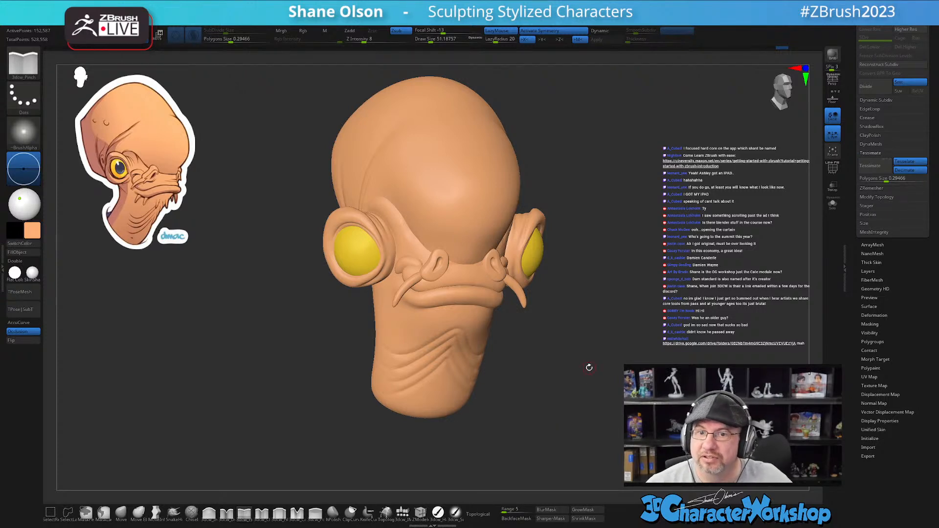
mouse_move(558, 357)
right_mouse_down()
mouse_move(583, 348)
mouse_move(574, 353)
right_mouse_up()
right_click_drag(618, 330, 600, 345)
mouse_move(282, 335)
right_mouse_down()
mouse_move(263, 304)
mouse_move(237, 356)
right_mouse_up()
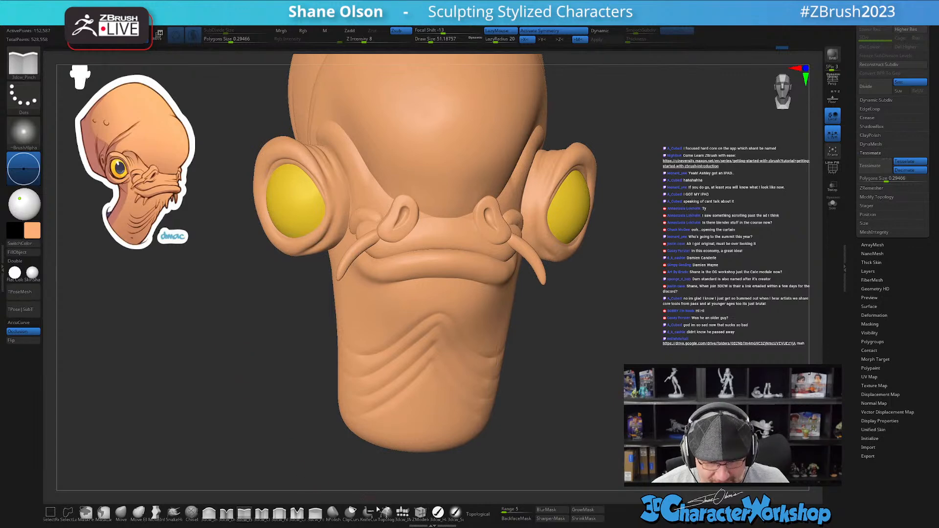
left_click(400, 512)
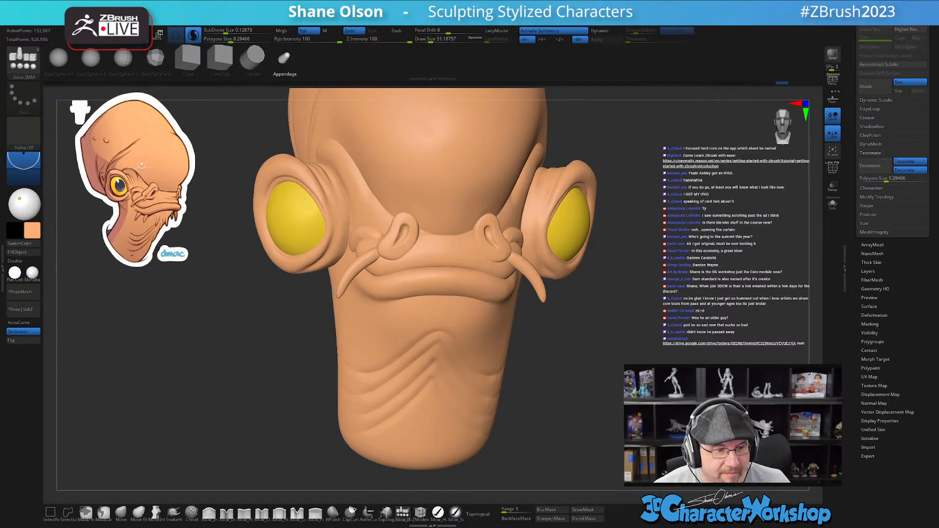
left_click(282, 75)
left_click_drag(646, 358, 463, 362)
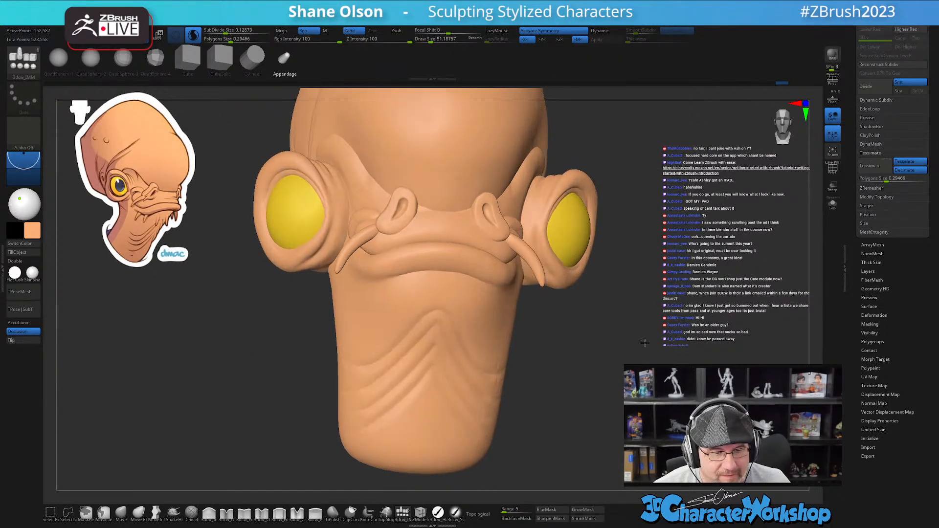
left_click_drag(406, 323, 409, 338)
left_click_drag(553, 381, 617, 393)
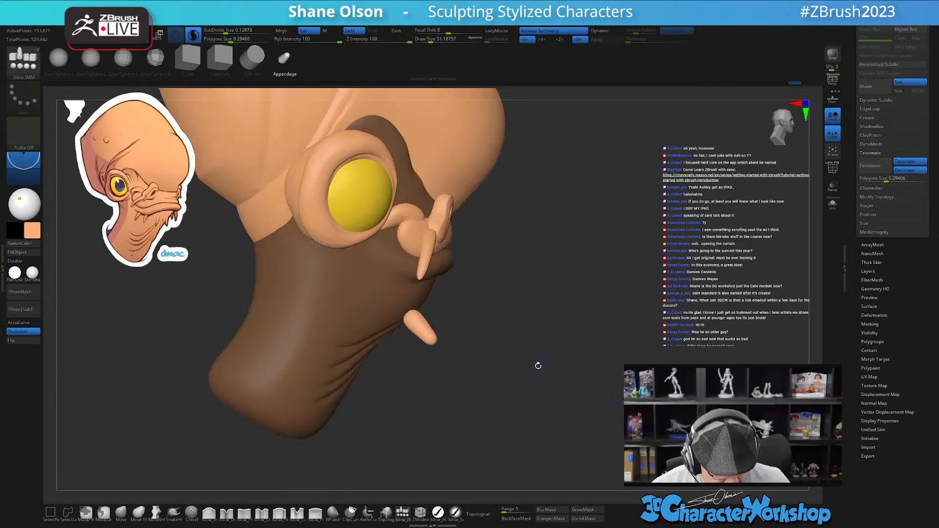
- Rotate the inserted appendages with the transform gizmo so they hang downward from the chin, and return to draw mode
key("w")
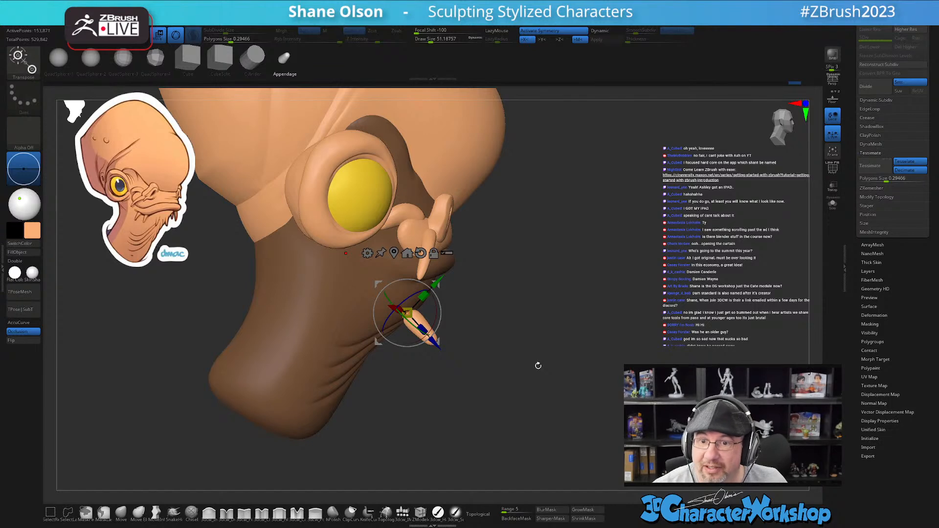
left_click_drag(439, 310, 405, 342)
left_click_drag(497, 326, 552, 322)
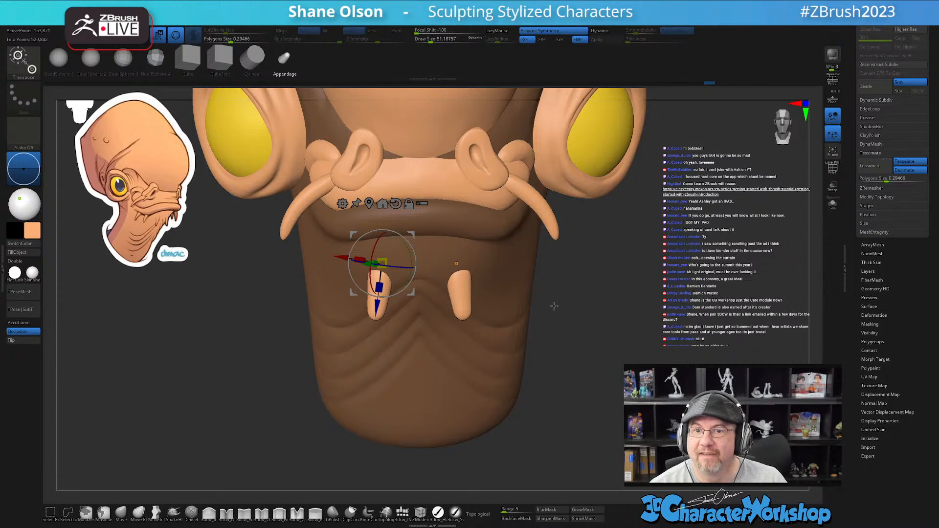
key("q")
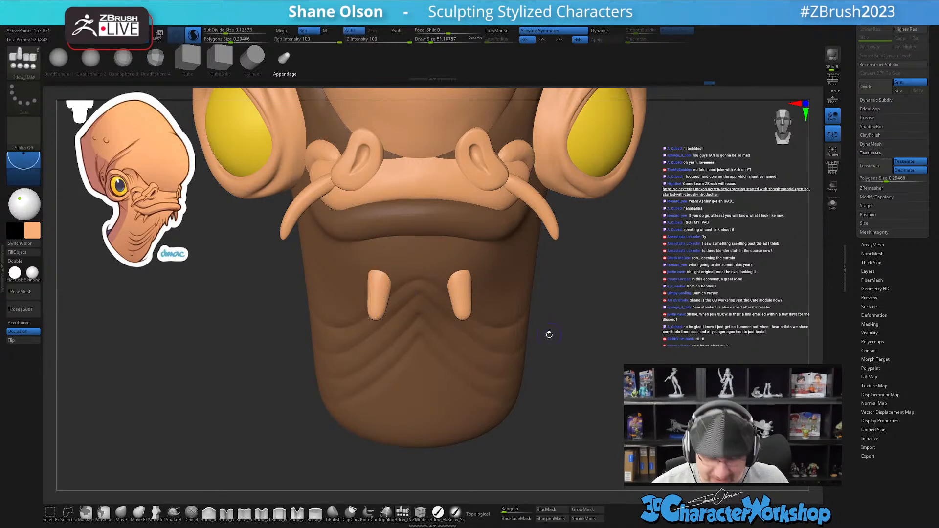
- Lengthen the chin appendages and curve their tips inward with the Move brush at draw size about 116
left_click_drag(551, 340, 551, 313)
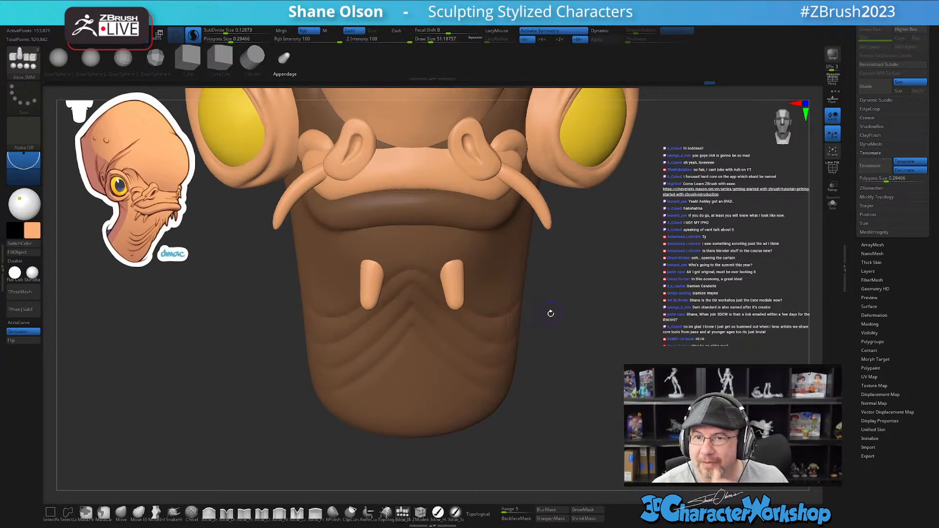
right_click_drag(406, 275, 405, 294, "ctrl")
left_click(121, 512)
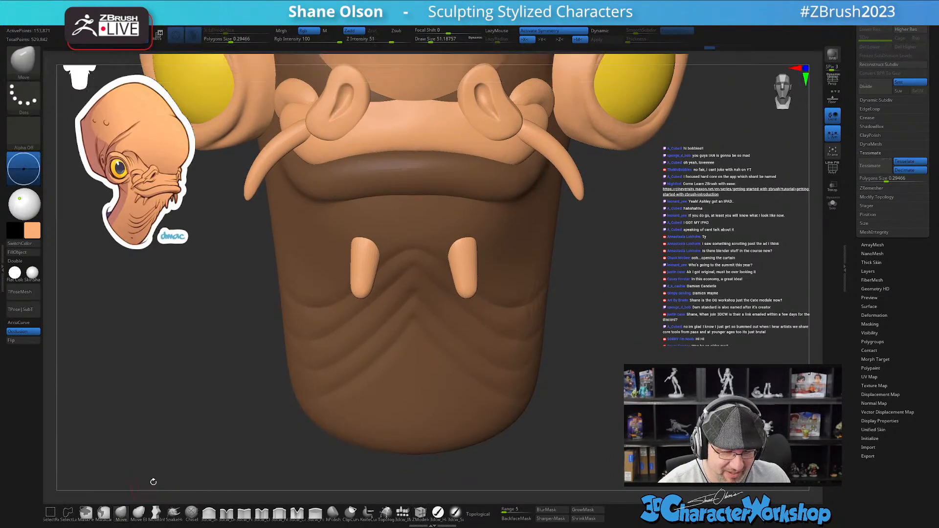
key("s")
mouse_move(364, 293)
left_mouse_down()
mouse_move(377, 294)
mouse_move(374, 318)
mouse_move(356, 259)
left_mouse_up()
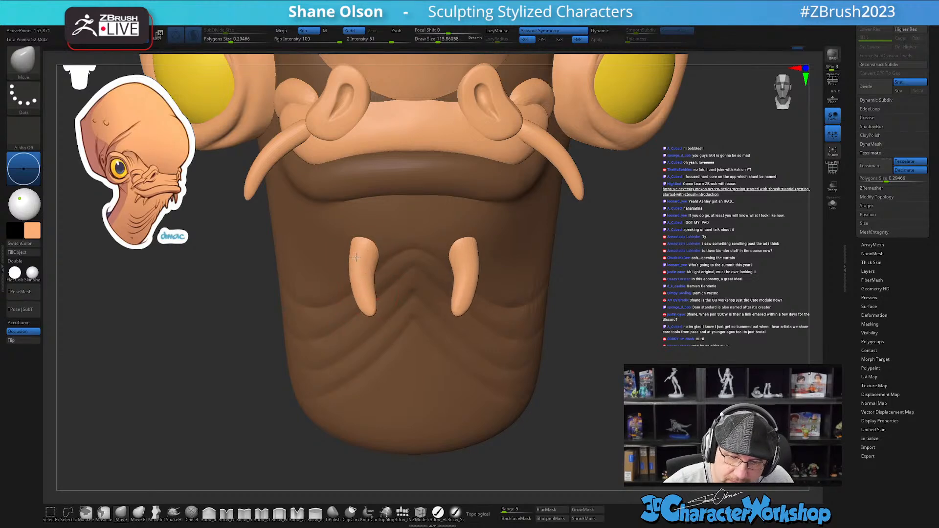
- Refine the mesh of the chin appendages with the Smooth brush at Z Intensity 0, setting SubDivide Size to 0.19331
key("shift")
key("shift+f")
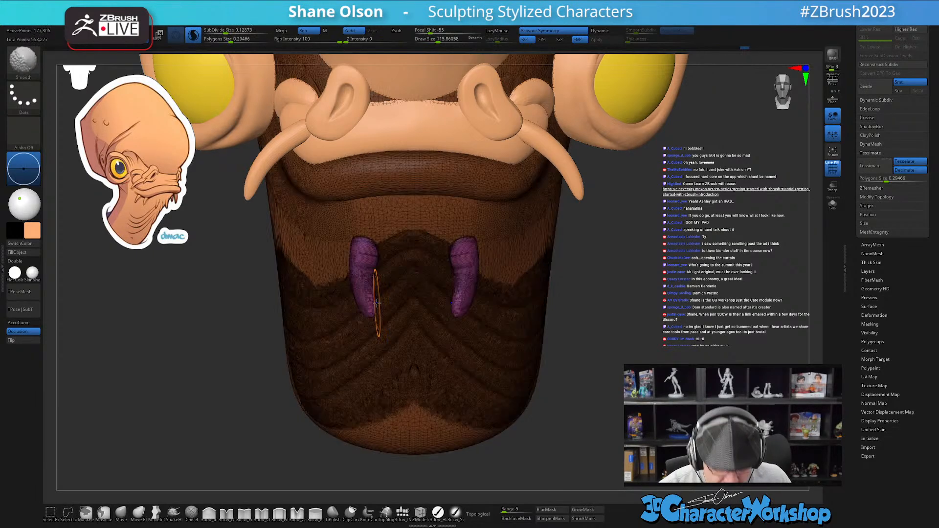
key("shift+f")
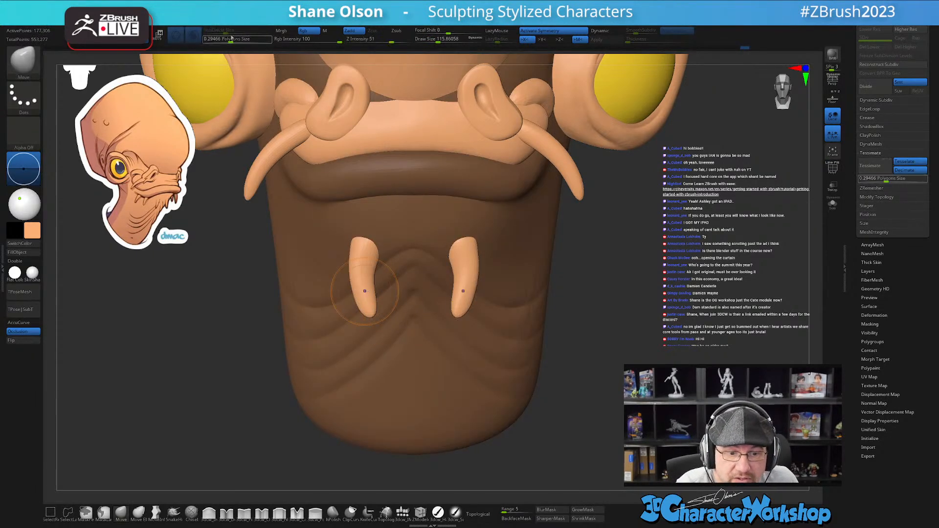
left_click_drag(224, 30, 227, 31)
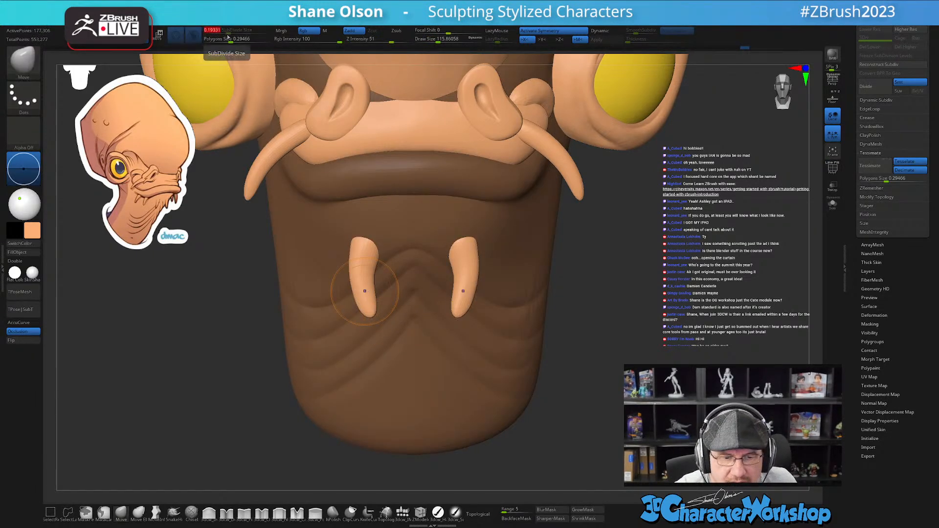
key("shift+f")
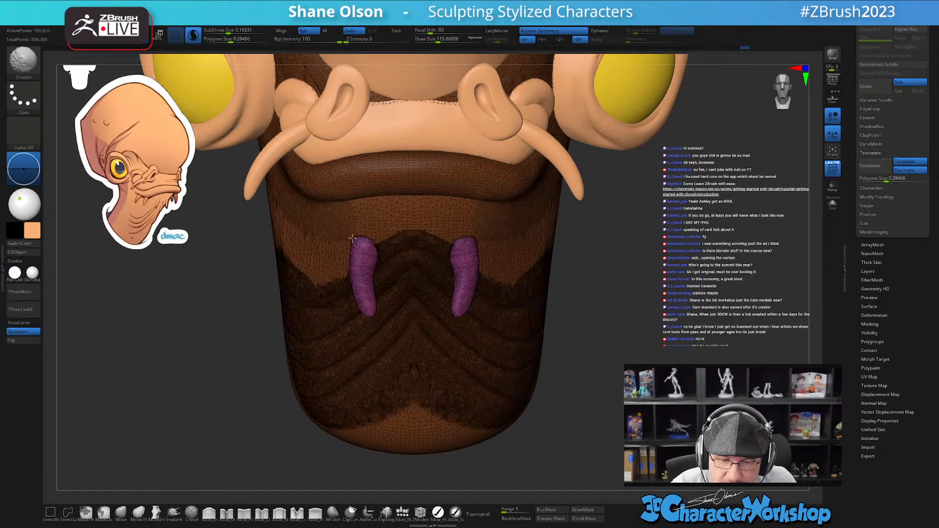
key("shift+f")
left_click_drag(597, 365, 582, 359)
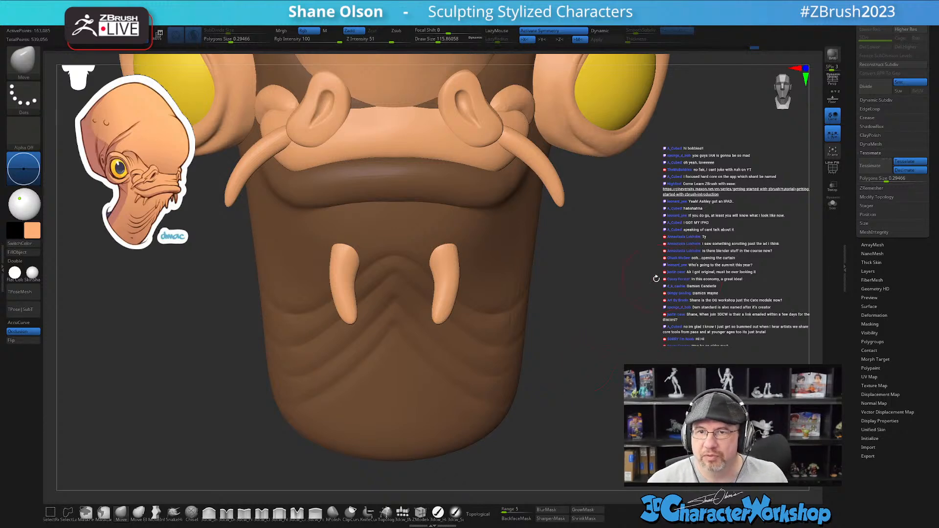
left_click_drag(656, 279, 658, 313)
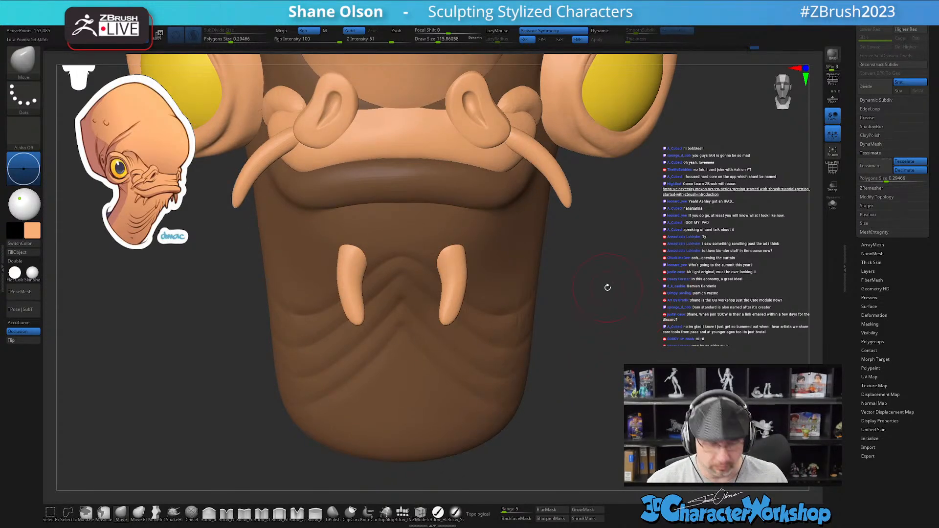
- Duplicate the chin appendages with the transform gizmo and place the copies farther out, just below the lower lip
key("w")
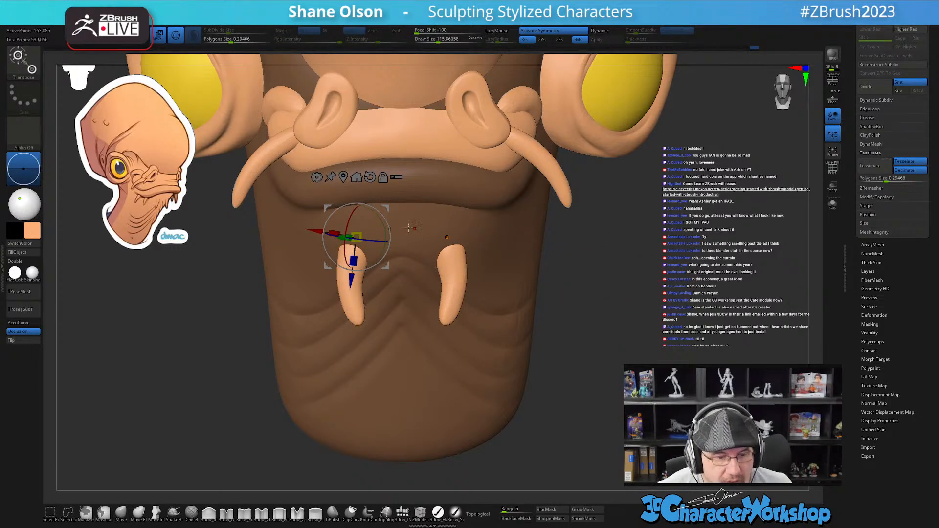
left_click_drag(625, 270, 582, 256)
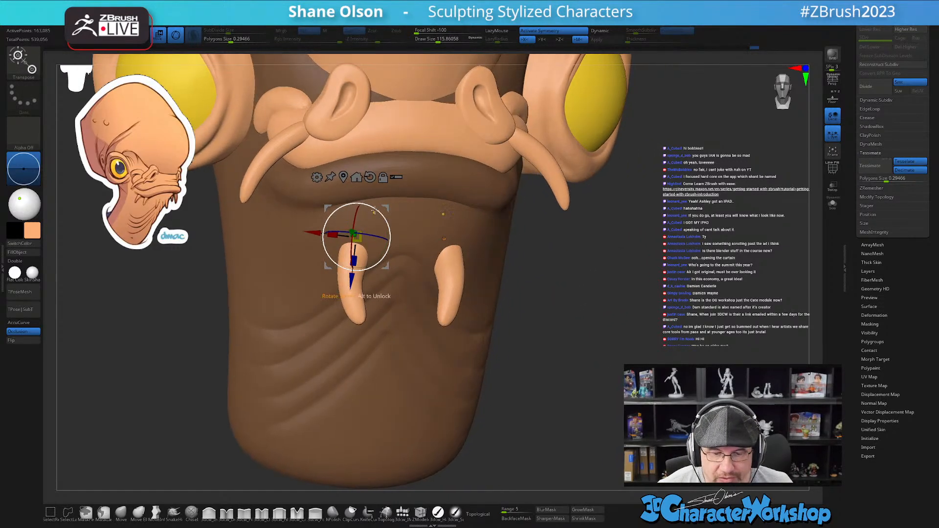
left_click_drag(386, 206, 350, 161, "ctrl")
left_click_drag(614, 311, 469, 296)
left_click_drag(276, 186, 265, 185)
left_click_drag(186, 380, 241, 370)
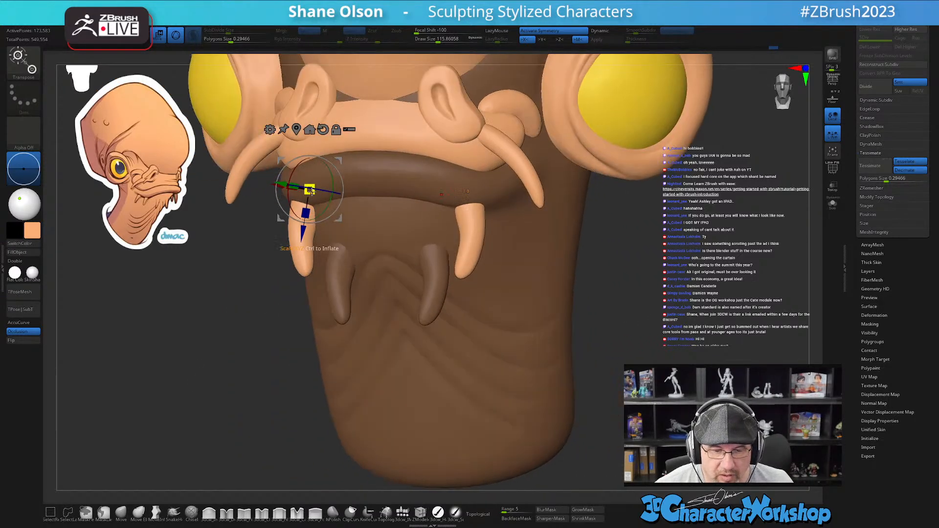
- Scale down the duplicated appendages and adjust their placement so they hang from underneath the lower lip
left_click_drag(315, 185, 292, 195)
left_click_drag(224, 310, 278, 310)
left_click_drag(341, 176, 344, 177)
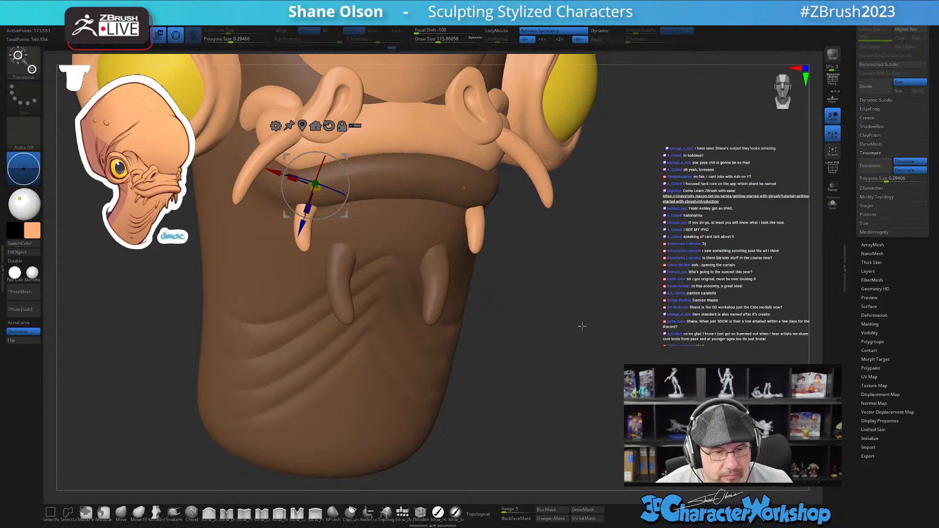
left_click_drag(583, 328, 568, 316)
left_click_drag(642, 330, 337, 243)
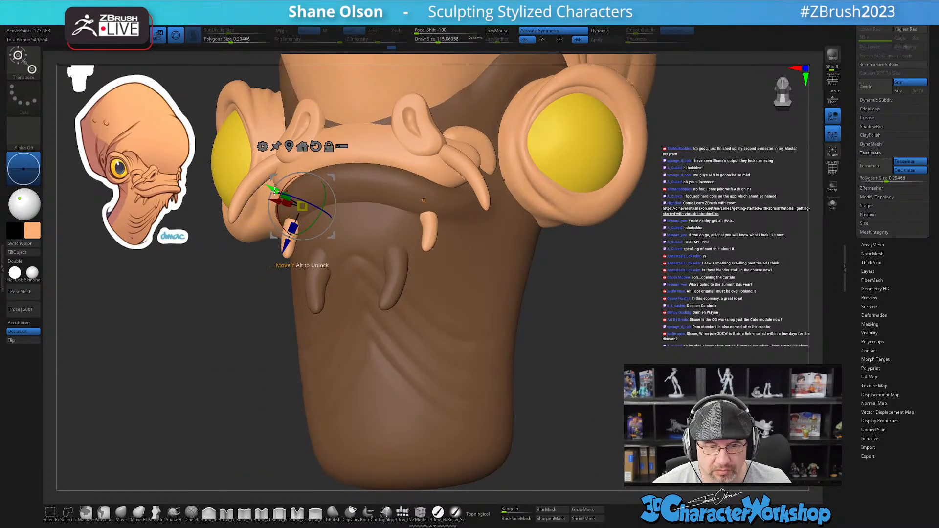
left_click_drag(672, 307, 635, 334)
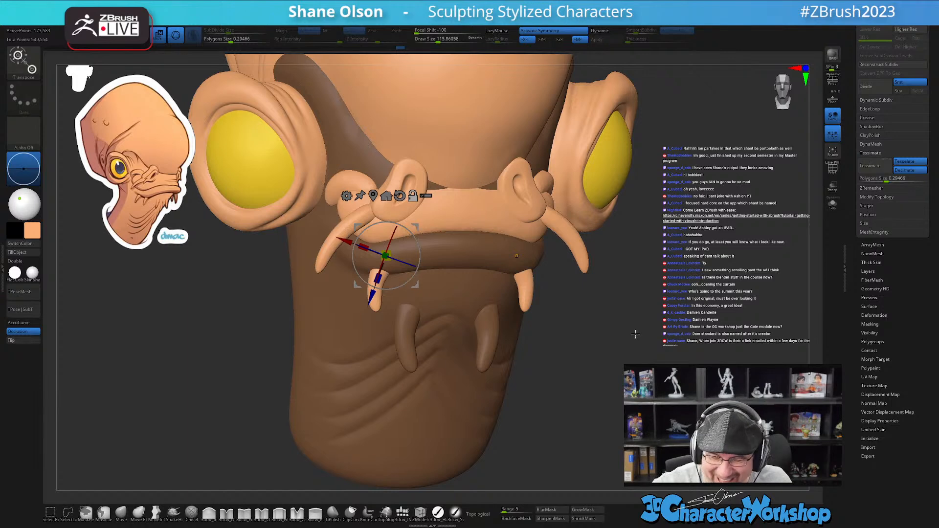
- Duplicate the lip appendages toward the mouth corners, angle the copies outward, return to draw mode and clear the mask
left_click_drag(424, 231, 331, 272)
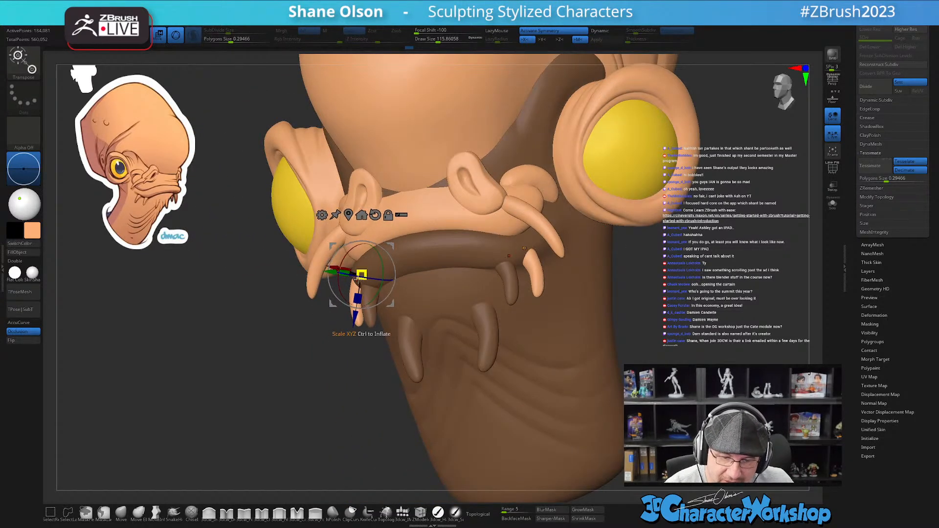
mouse_move(369, 276)
left_mouse_down()
mouse_move(352, 274)
mouse_move(368, 267)
mouse_move(370, 280)
left_mouse_up()
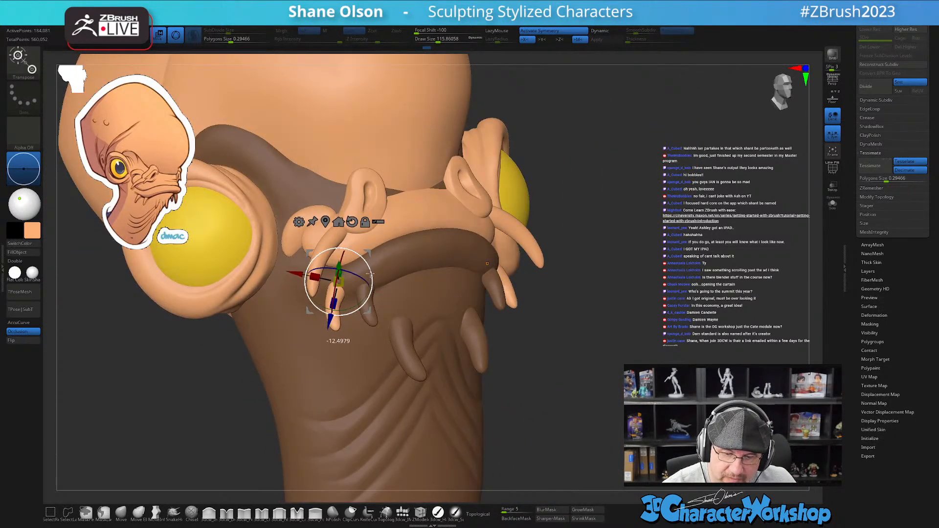
right_click_drag(374, 280, 345, 276)
left_click_drag(344, 286, 345, 289)
right_click_drag(343, 287, 333, 274)
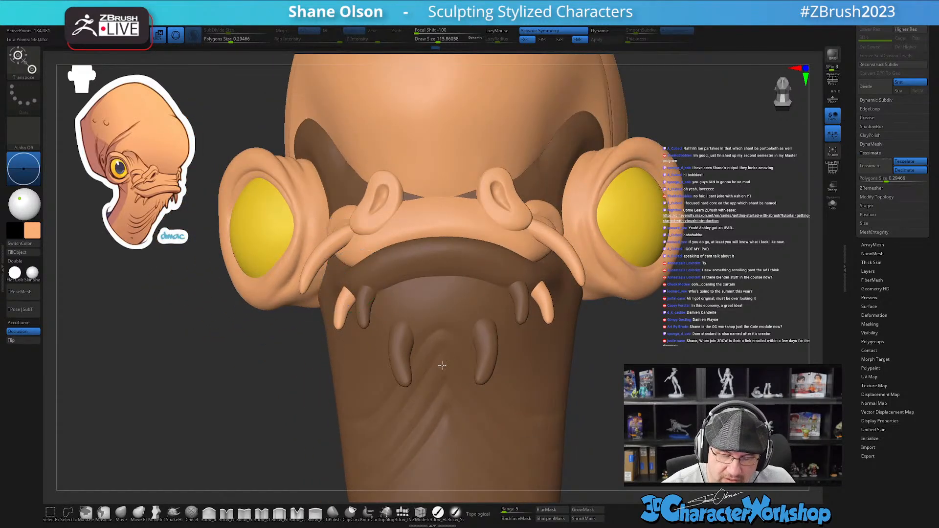
right_click_drag(386, 255, 388, 284)
key("q")
mouse_move(617, 409)
right_mouse_down("ctrl")
mouse_move(616, 397)
mouse_move(605, 405)
right_mouse_up("ctrl")
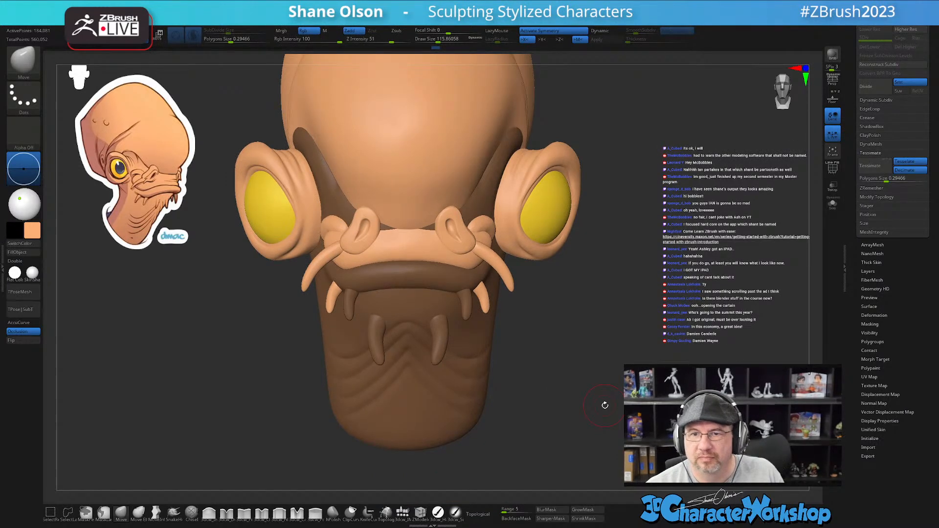
right_click_drag(541, 325, 562, 379)
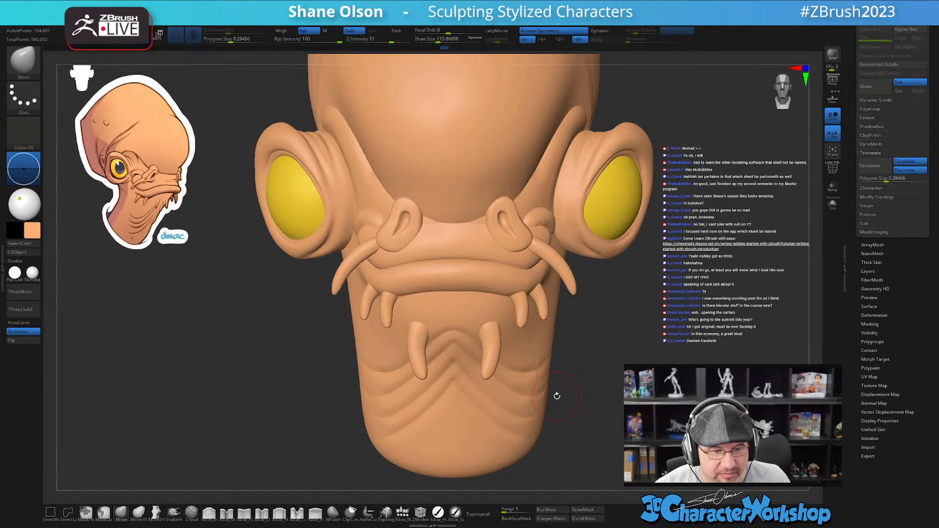
- Mirror and weld the head mesh with its appendages, and assign Auto Groups to the separate parts
key("w")
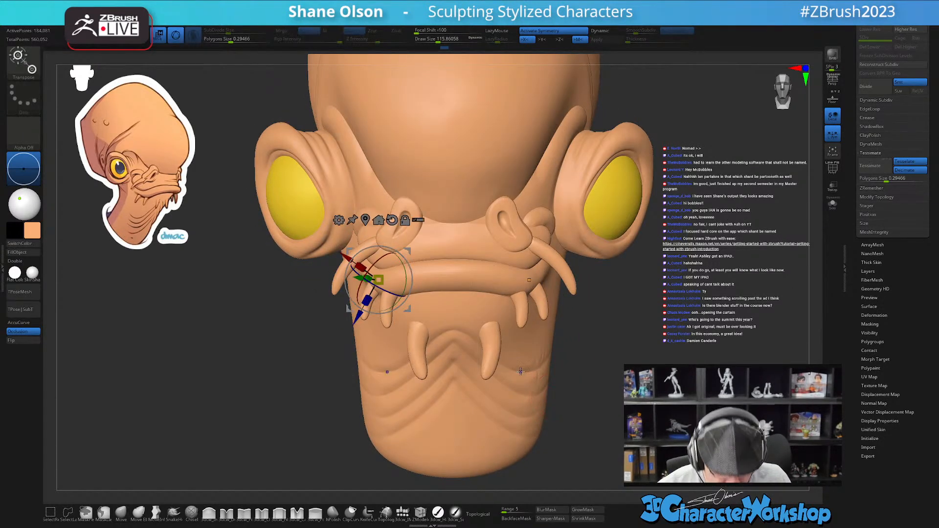
key("shift+f")
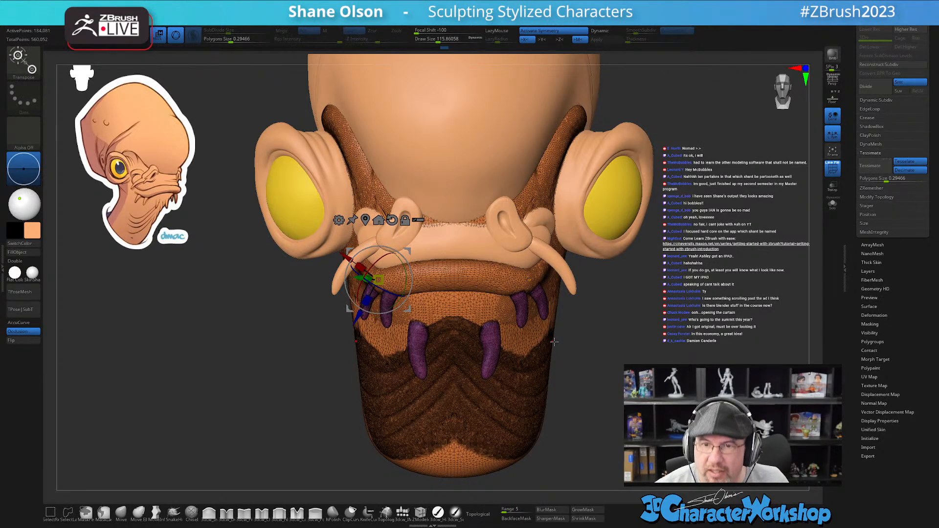
right_click_drag(689, 292, 659, 310, "alt")
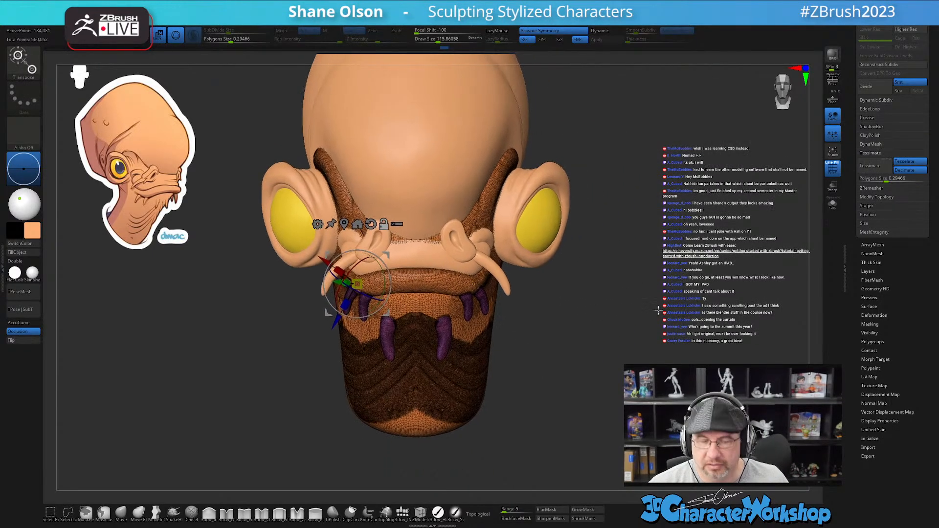
key("alt+q")
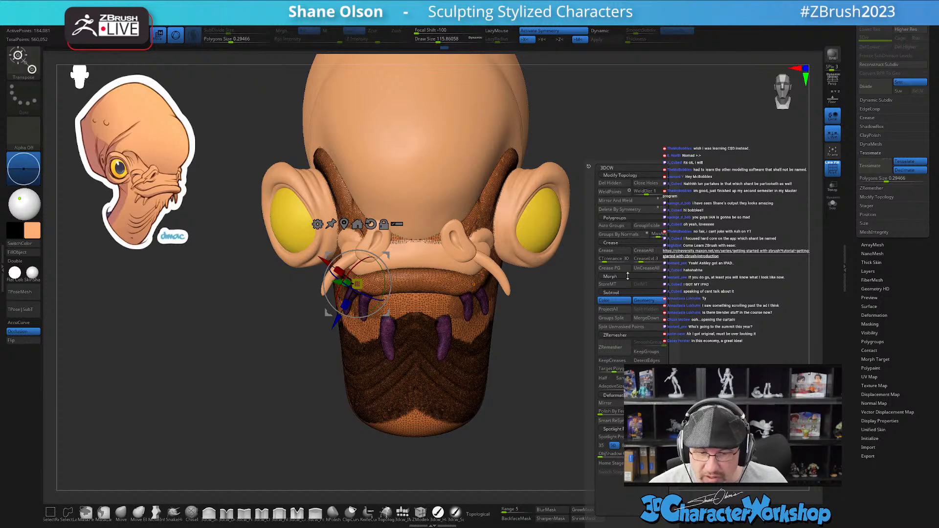
left_click(625, 201)
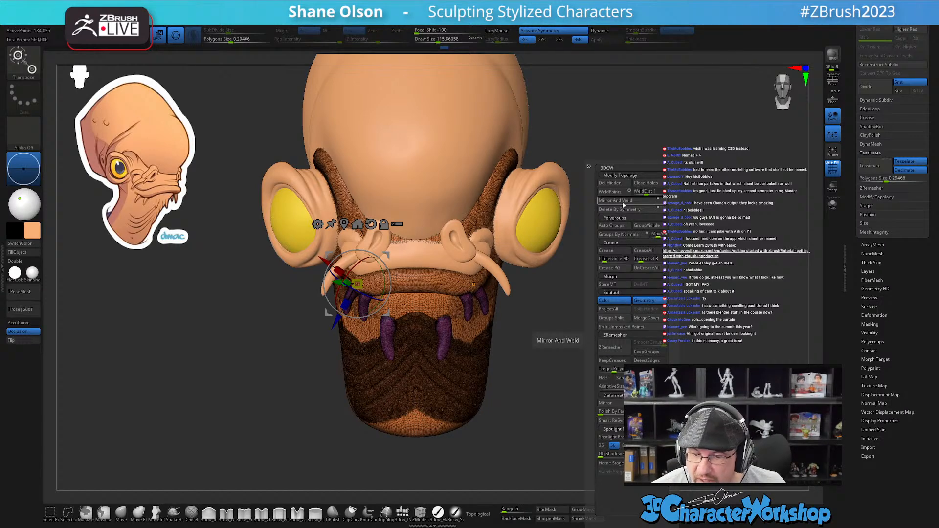
left_click(613, 226)
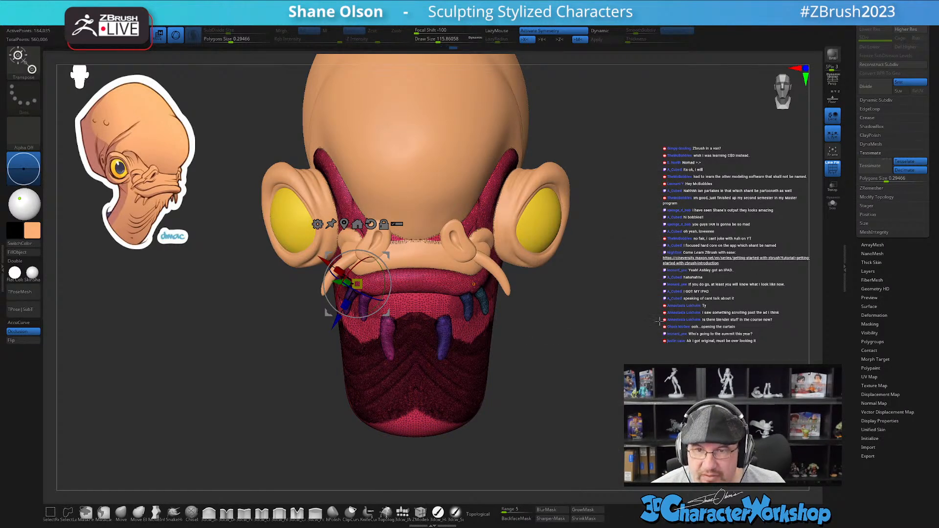
- Mirror and weld the mesh again so the appendage polygroups match on both sides, and return to draw mode
key("alt+q")
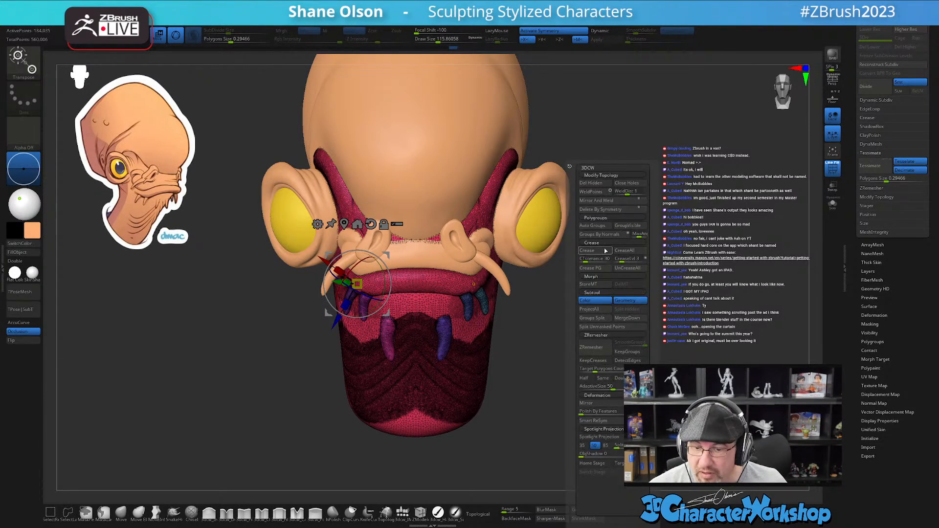
left_click(595, 202)
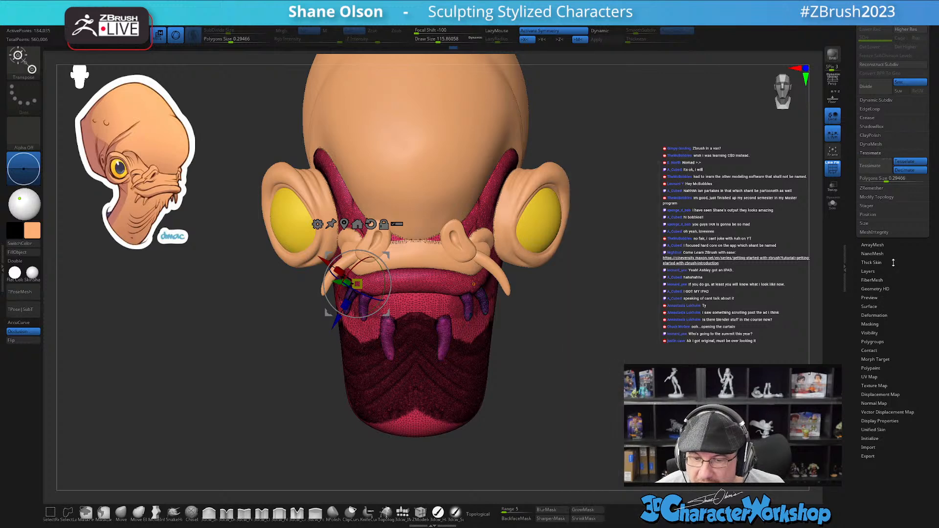
key("shift+f")
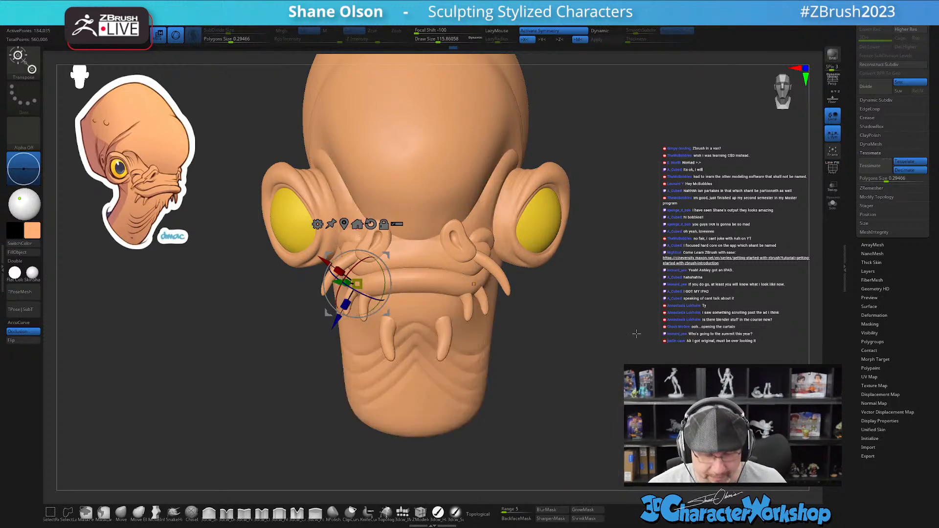
key("q")
left_click_drag(654, 348, 651, 346, "alt")
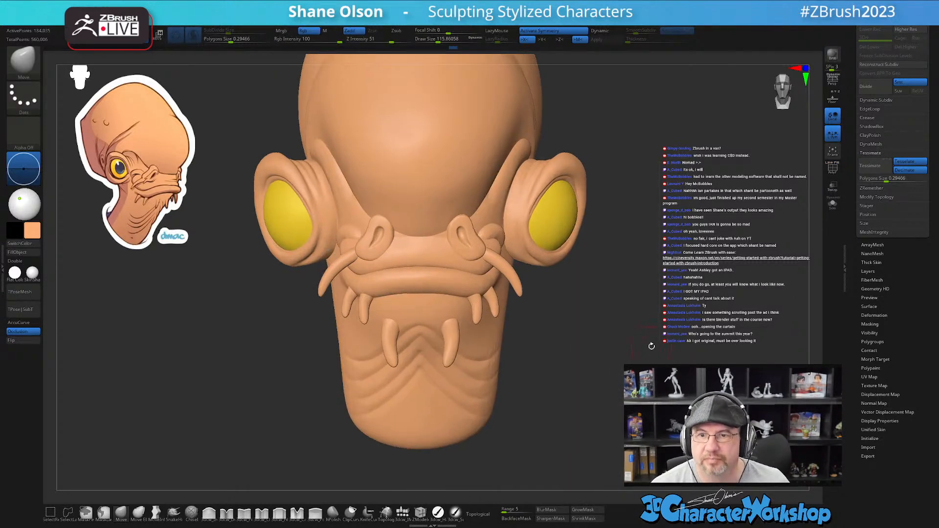
left_click_drag(564, 370, 576, 352)
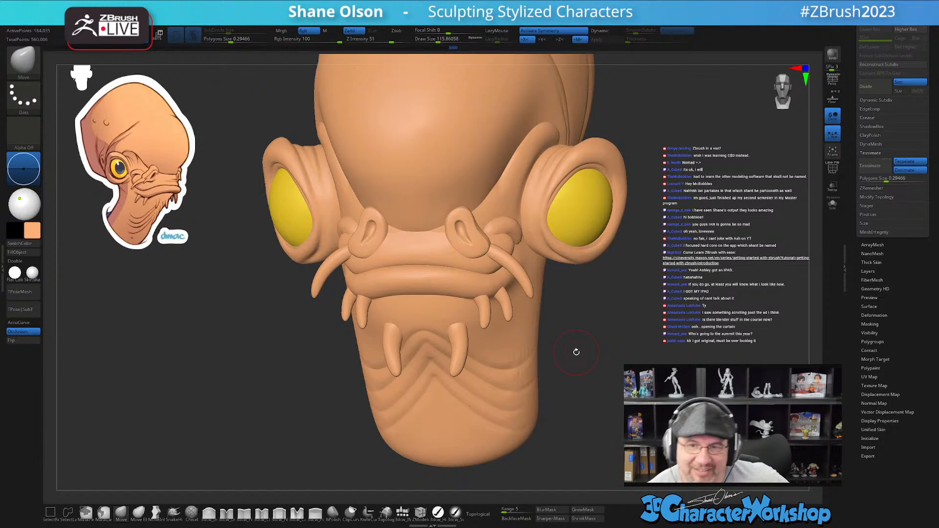
left_click_drag(576, 352, 513, 311)
- Mask everything except the outermost pair of lip appendages using their polygroup, and return to the Move brush
key("w")
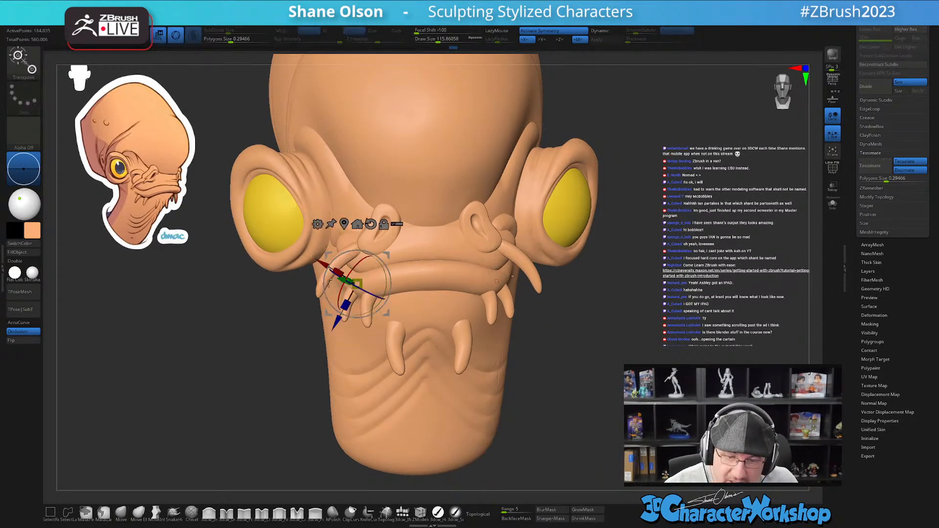
left_click(347, 313, "ctrl")
key("q")
left_click_drag(531, 393, 532, 392)
mouse_move(580, 338)
left_mouse_down("alt")
mouse_move(577, 352)
mouse_move(580, 329)
mouse_move(584, 343)
mouse_move(588, 336)
mouse_move(582, 328)
left_mouse_up("alt")
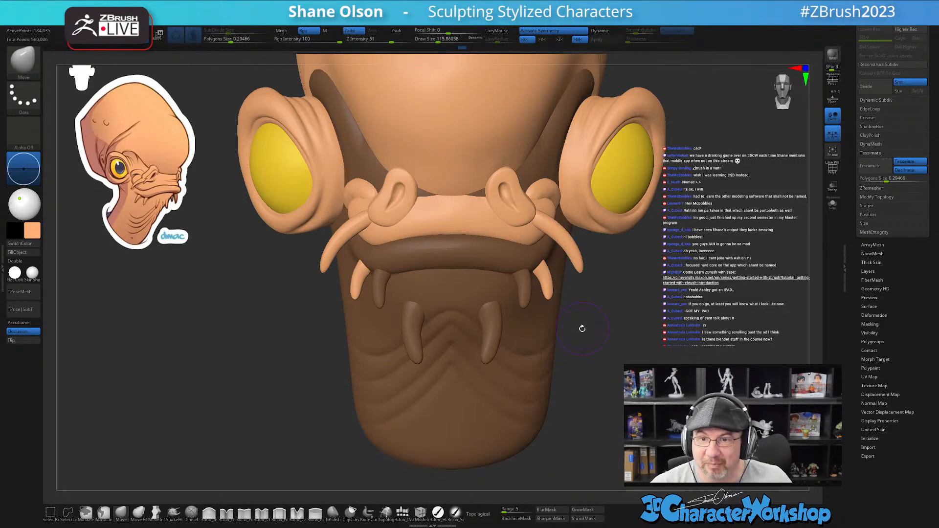
- Make the upper lip part with the nostrils and long tendrils the active subtool
left_click_drag(332, 318, 334, 289)
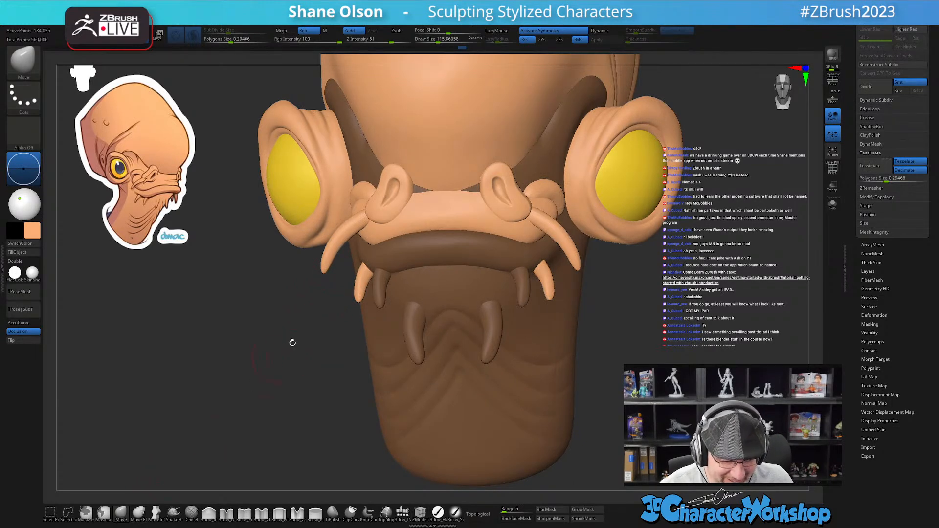
key("s")
left_click_drag(315, 321, 326, 320)
right_click_drag(342, 244, 362, 243)
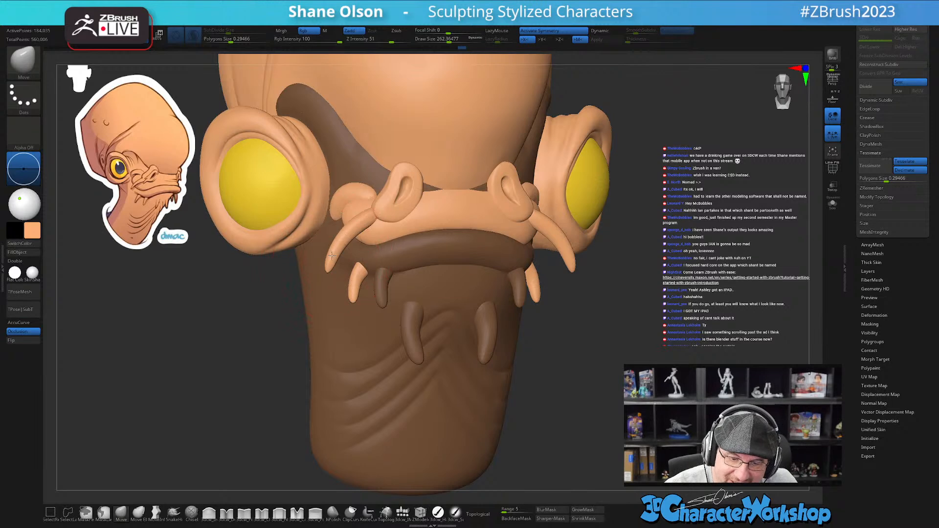
key("shift+f")
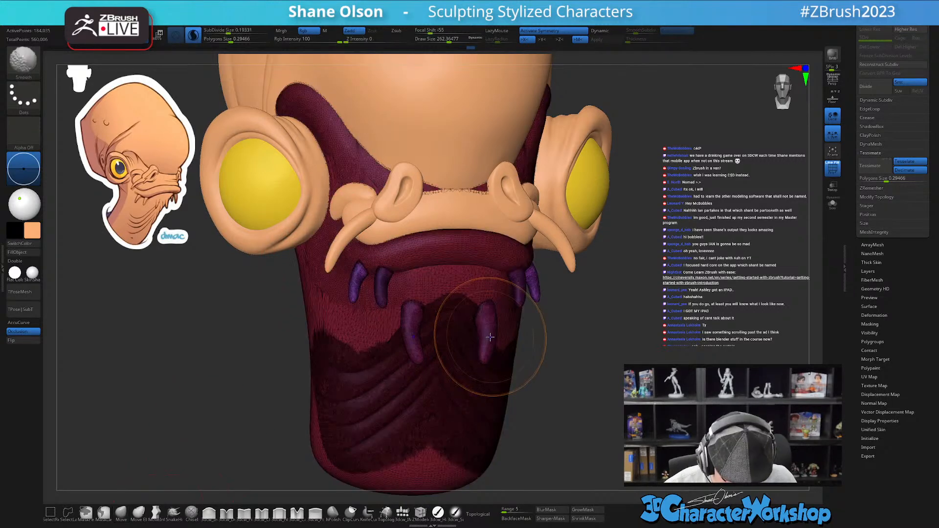
left_click(343, 237, "alt")
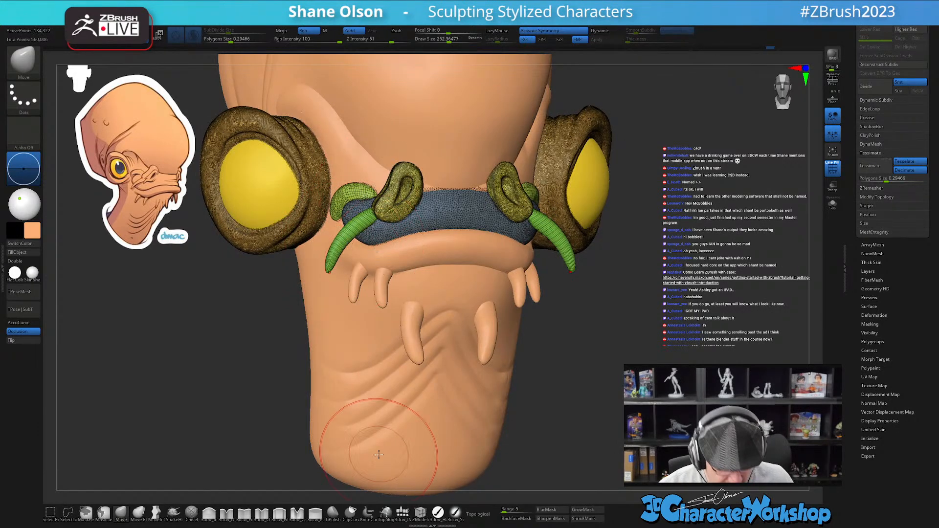
key("shift+f")
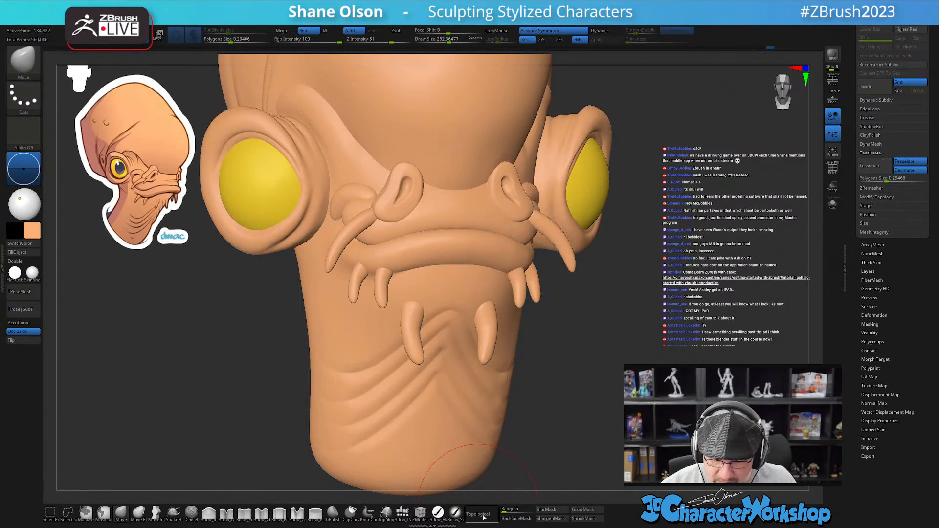
- Enable topological masking for the Move brush and adjust the long tendrils hanging from the upper lip
left_click(484, 518)
right_click_drag(379, 260, 335, 253)
mouse_move(330, 252)
left_mouse_down()
mouse_move(343, 235)
mouse_move(332, 252)
left_mouse_up()
mouse_move(594, 421)
right_mouse_down("ctrl")
mouse_move(620, 370)
mouse_move(714, 376)
right_mouse_up("ctrl")
right_click_drag(531, 345, 748, 387, "alt")
key("s")
left_click_drag(658, 342, 651, 342)
mouse_move(658, 343)
right_mouse_down("alt")
mouse_move(635, 389)
mouse_move(602, 333)
mouse_move(561, 358)
right_mouse_up("alt")
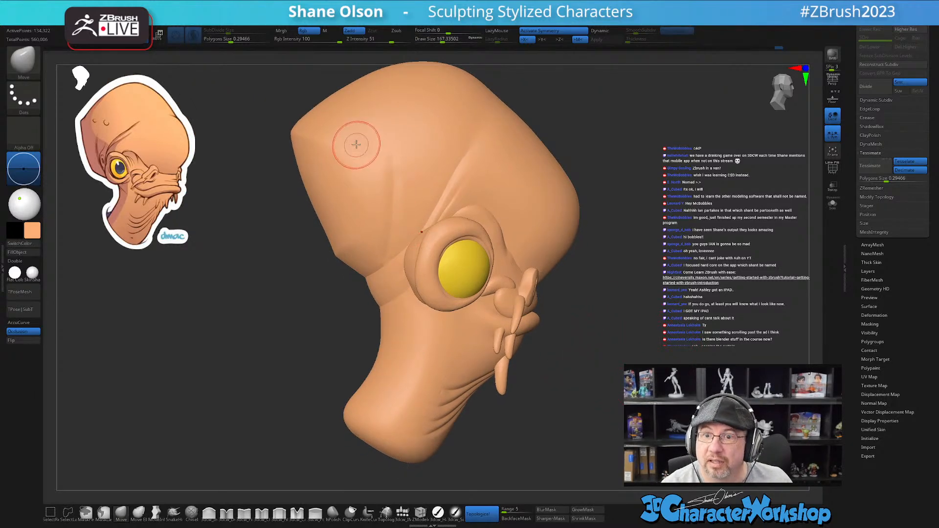
- Make the cranium the active subtool
key("shift+f")
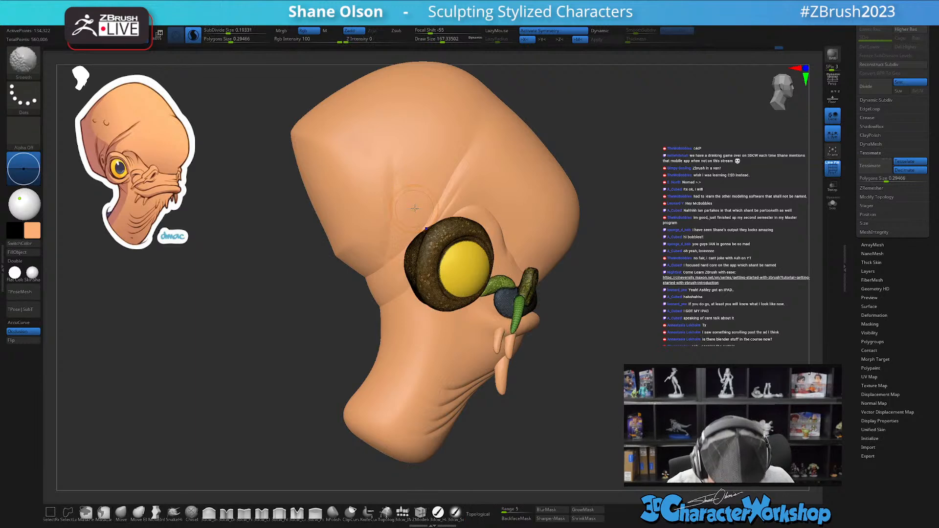
left_click(412, 210, "alt")
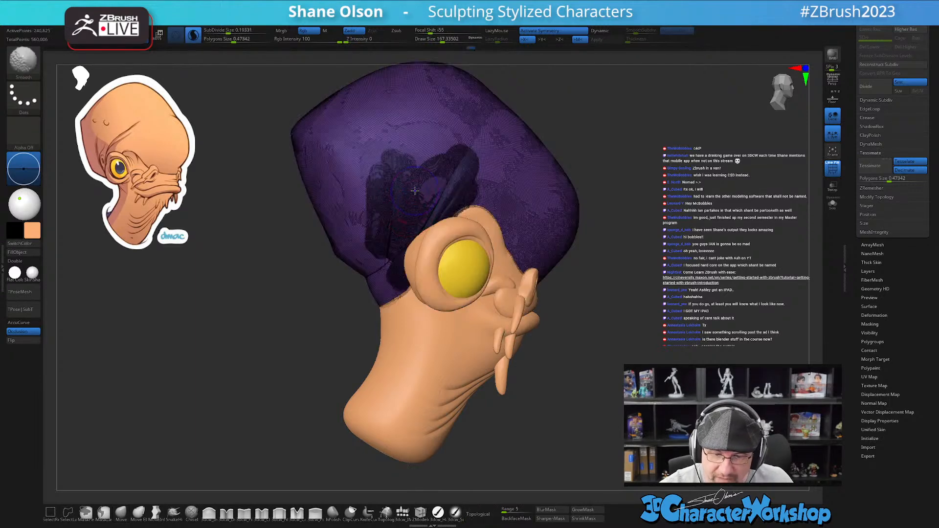
key("shift+f")
- Insert a QuadSphere-2 mesh on the lower side of the cranium, just behind the eye
right_click_drag(514, 394, 584, 402)
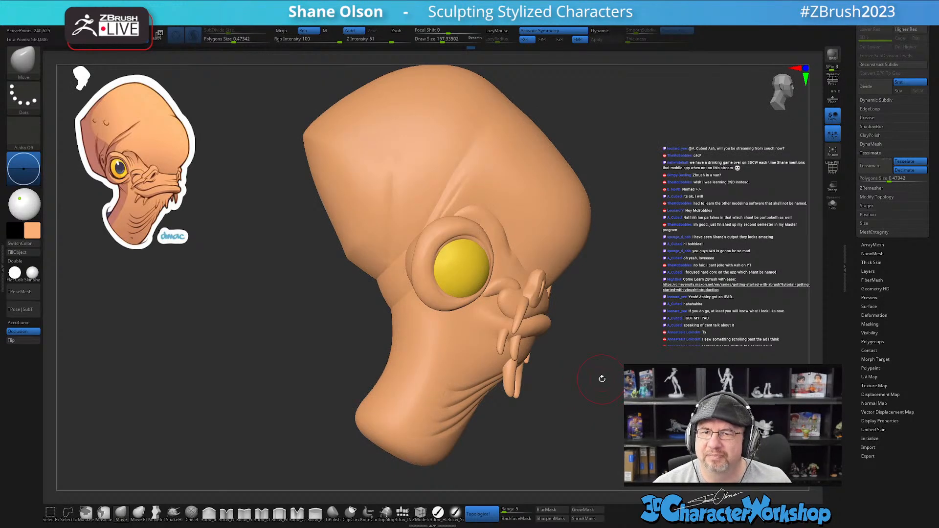
right_click_drag(548, 230, 541, 252, "ctrl")
right_click_drag(515, 284, 535, 277, "alt")
key("s")
left_click_drag(269, 442, 267, 442)
right_click_drag(279, 396, 353, 448, "alt")
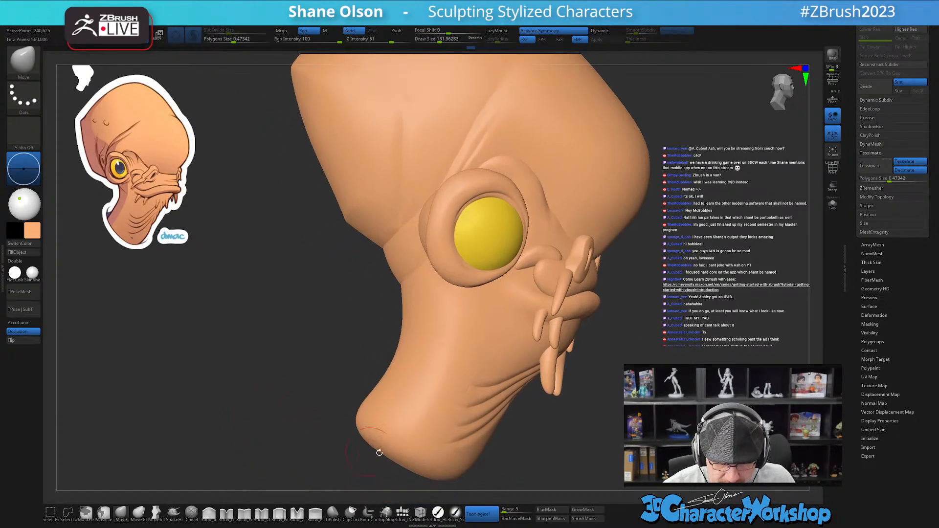
left_click(402, 512)
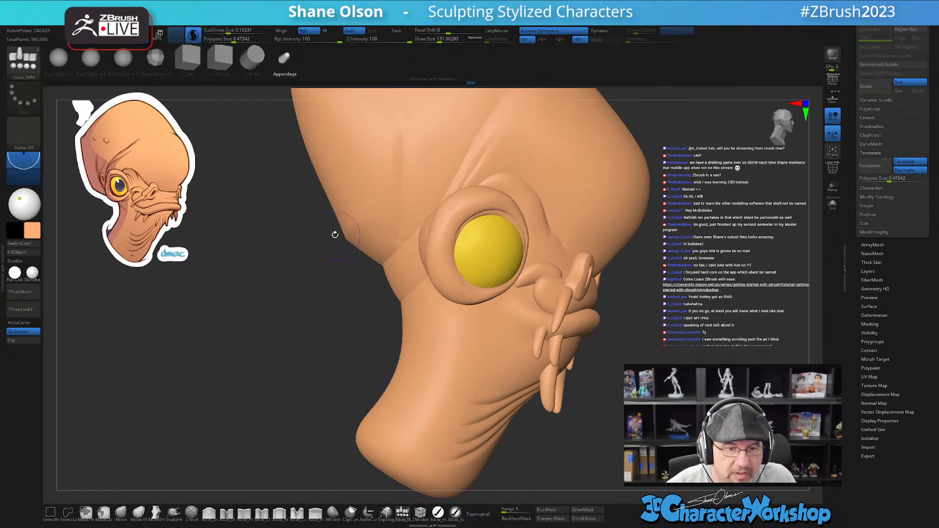
left_click(91, 59)
right_click_drag(448, 218, 446, 316, "alt")
left_click_drag(413, 266, 413, 288)
- Move the inserted sphere against the back of the eye socket and flatten it into an ear-like disc
key("w")
mouse_move(417, 389)
right_mouse_down()
mouse_move(444, 393)
mouse_move(502, 316)
right_mouse_up()
left_click_drag(511, 277, 489, 267)
right_click_drag(489, 267, 603, 408)
left_click_drag(478, 241, 486, 259)
right_click_drag(496, 216, 509, 268)
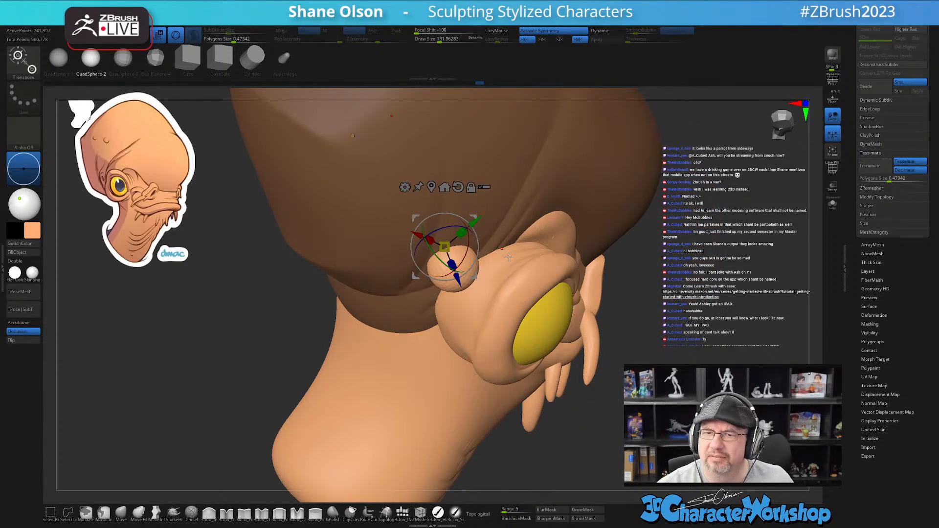
right_click_drag(648, 353, 443, 254)
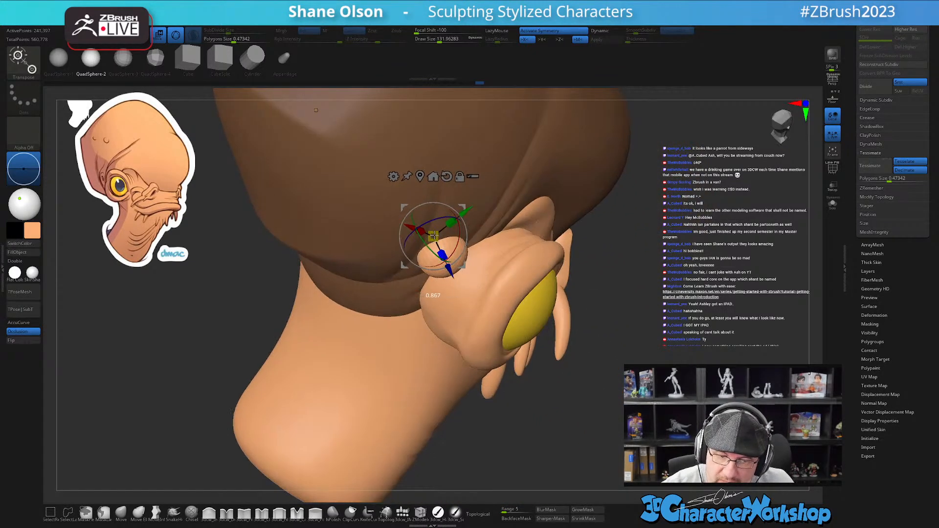
left_click_drag(447, 264, 446, 263)
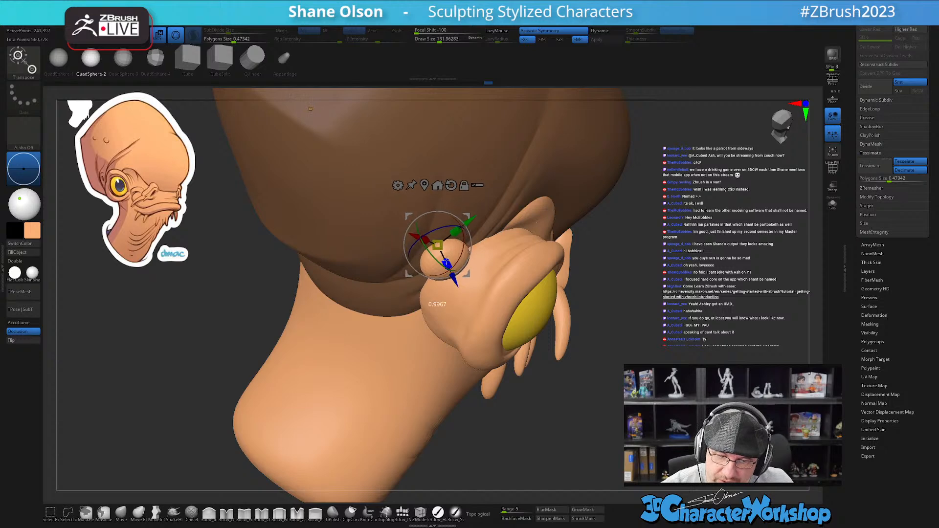
right_click_drag(431, 224, 502, 290)
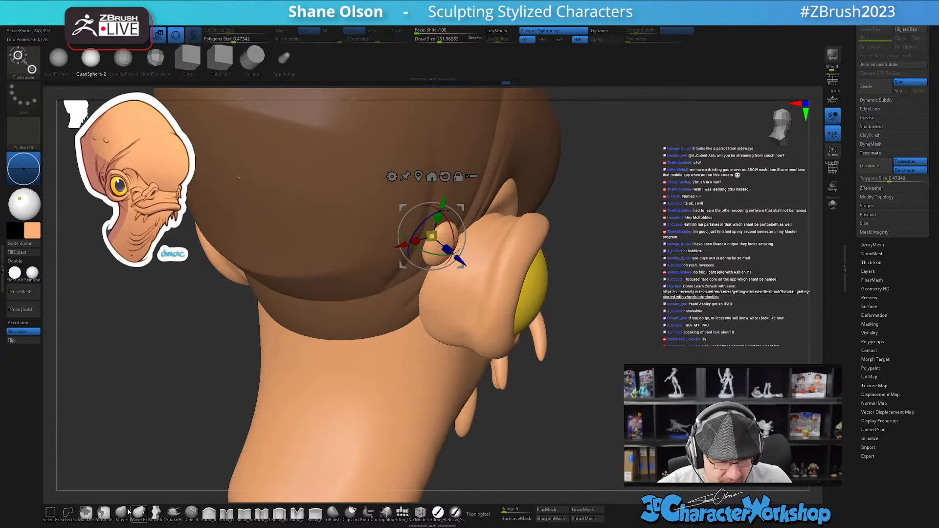
- Return to the Move brush and push the disc into a rounded lobe behind the eye socket
key("q")
mouse_move(313, 381)
right_mouse_down()
mouse_move(476, 274)
mouse_move(468, 254)
right_mouse_up()
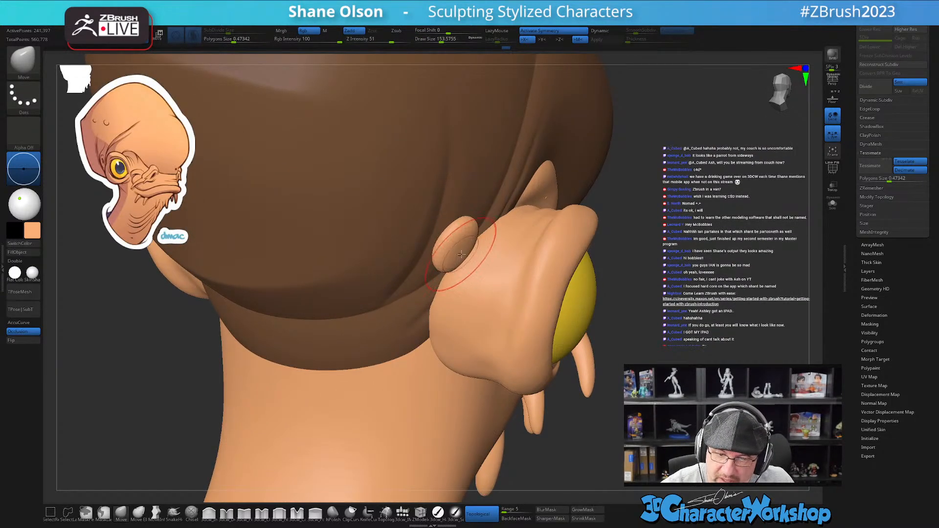
right_click_drag(465, 241, 676, 335)
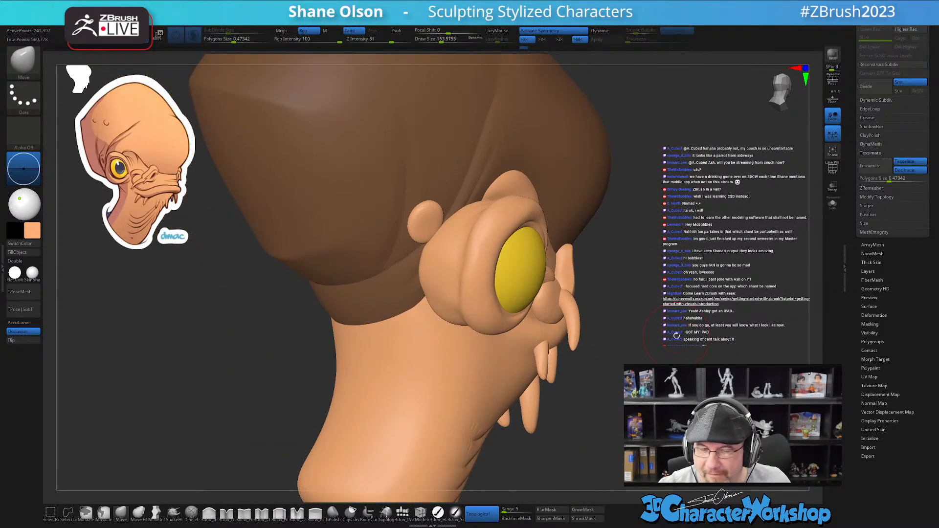
left_click_drag(720, 309, 631, 301)
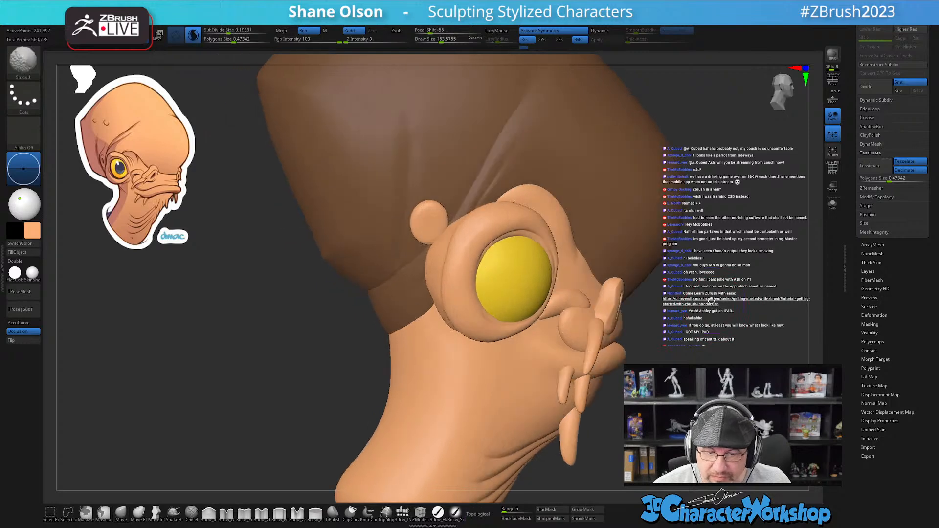
- Stretch the ear lobe into a thin, slanted oval with the Move brush, refining it from the back and side
key("s")
left_click_drag(266, 391, 274, 391)
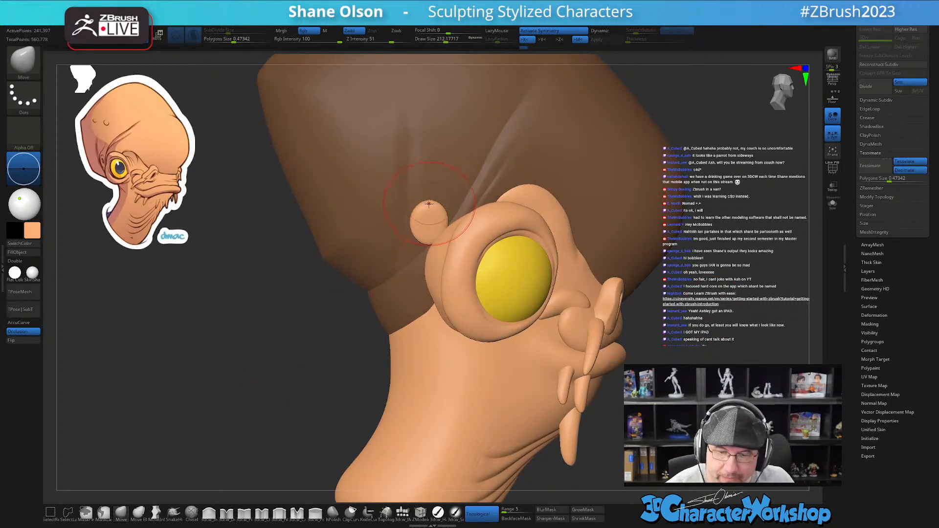
mouse_move(423, 239)
right_mouse_down()
mouse_move(463, 214)
mouse_move(434, 204)
right_mouse_up()
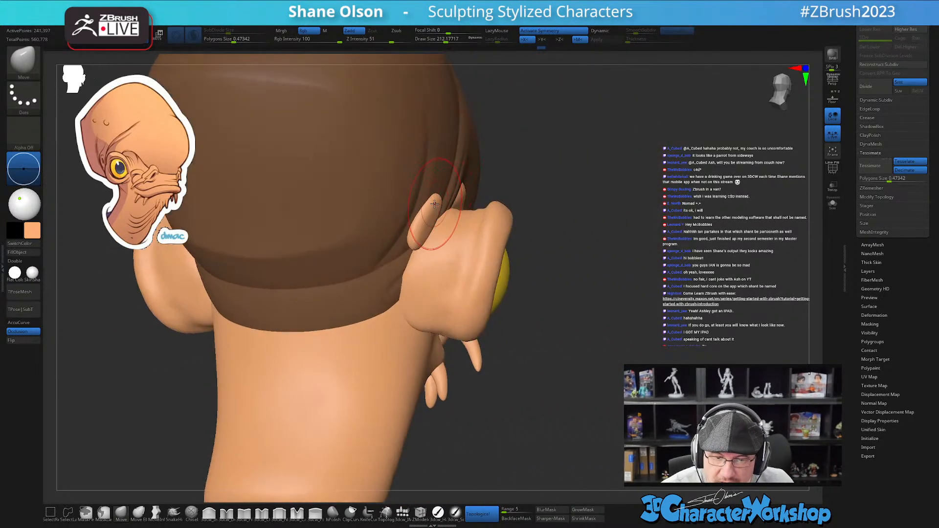
key("s")
left_click_drag(436, 204, 436, 202)
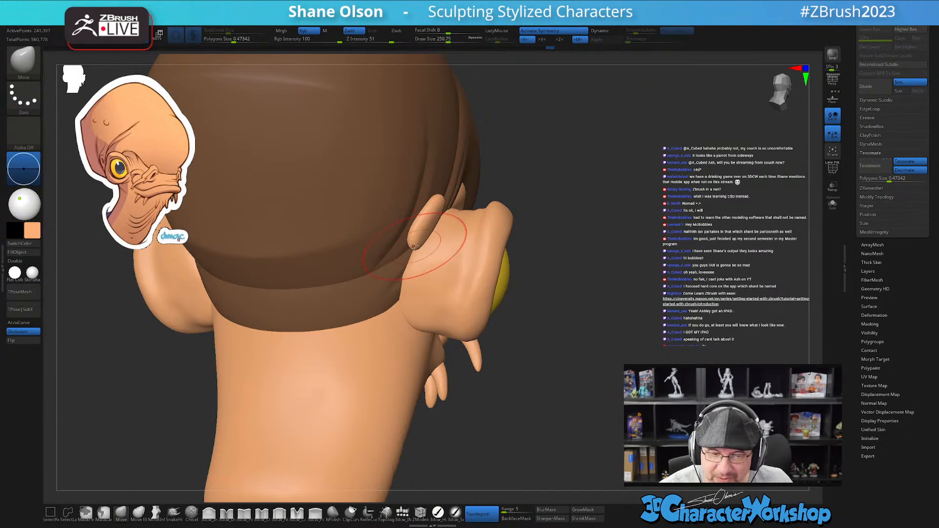
mouse_move(421, 240)
right_mouse_down()
mouse_move(444, 218)
mouse_move(477, 247)
mouse_move(453, 247)
mouse_move(451, 272)
right_mouse_up()
key("s")
left_click_drag(441, 264, 434, 265)
right_click_drag(435, 252, 436, 272, "ctrl")
key("s")
left_click_drag(436, 273, 433, 273)
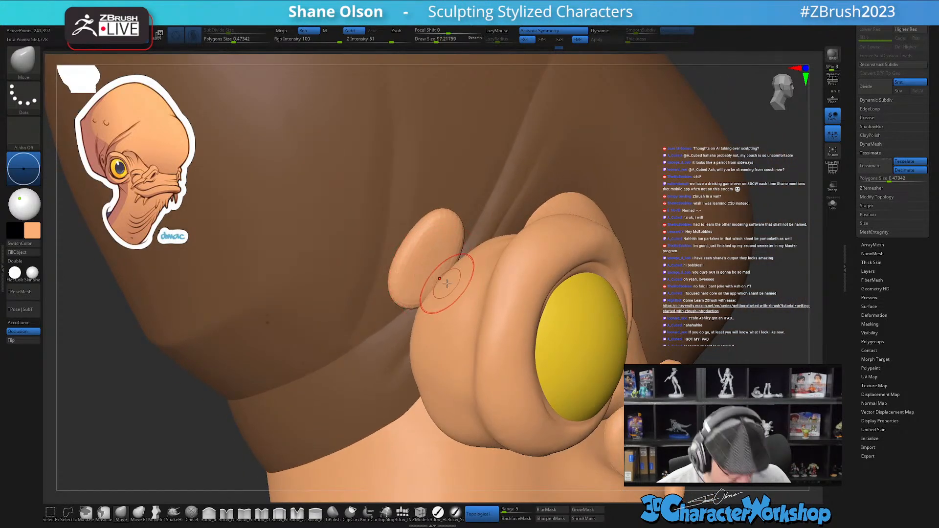
- Show the wireframe, smooth the oval ear piece to refine its coarse mesh, and hide the wireframe again
key("shift+f")
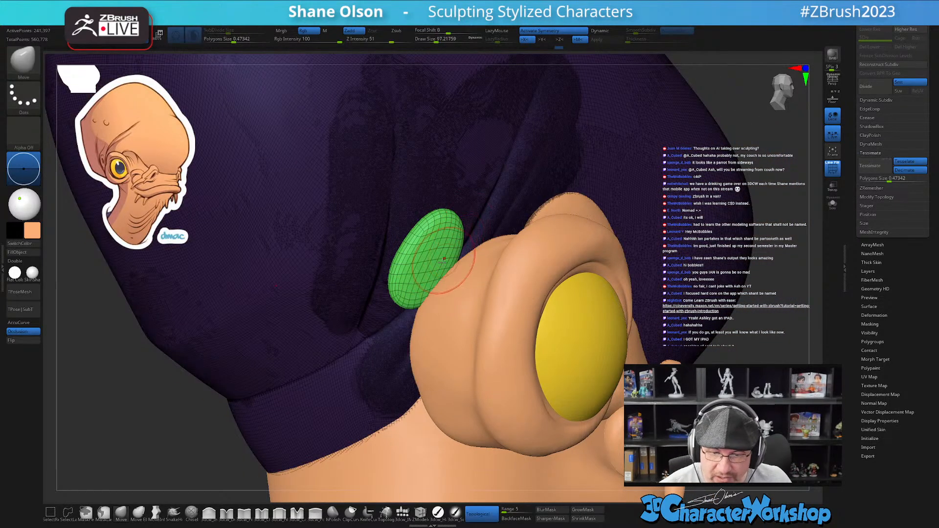
right_click_drag(433, 265, 434, 277, "alt")
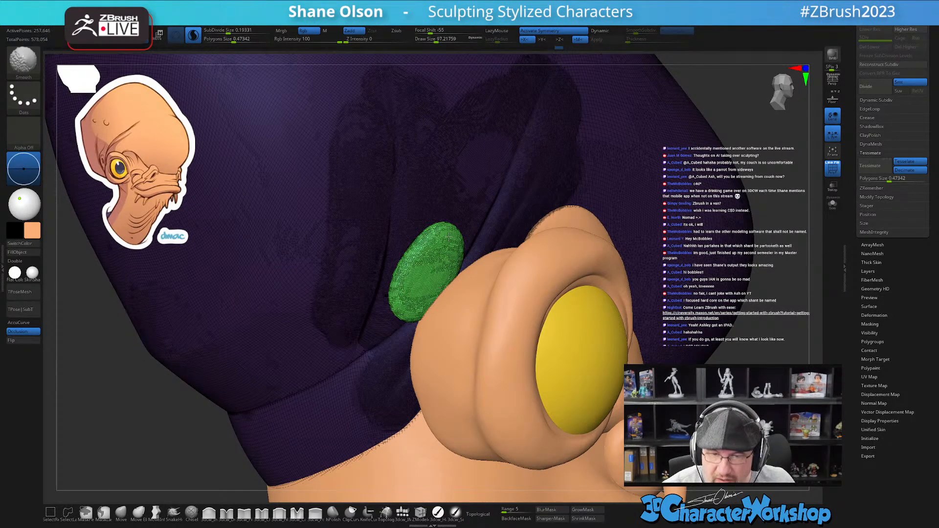
left_click_drag(449, 241, 438, 238, "shift")
right_click_drag(450, 258, 457, 236)
key("shift")
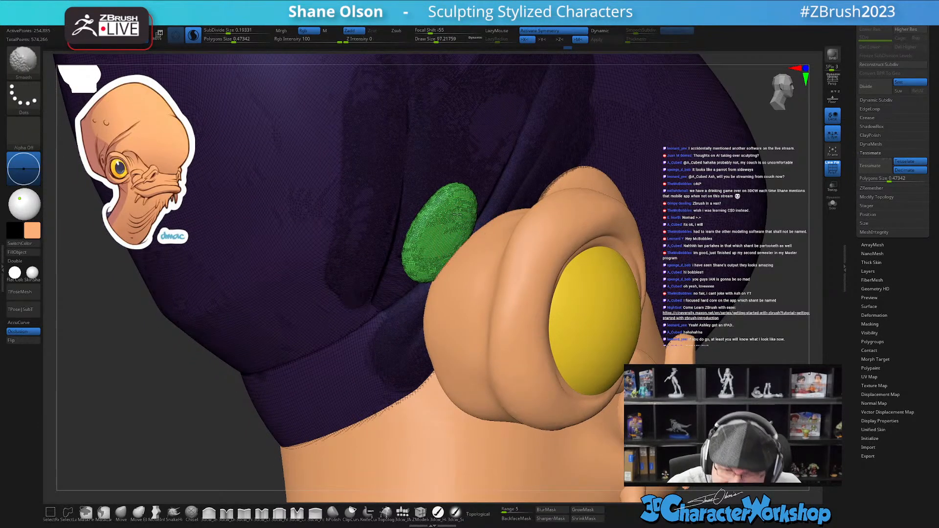
key("shift+f")
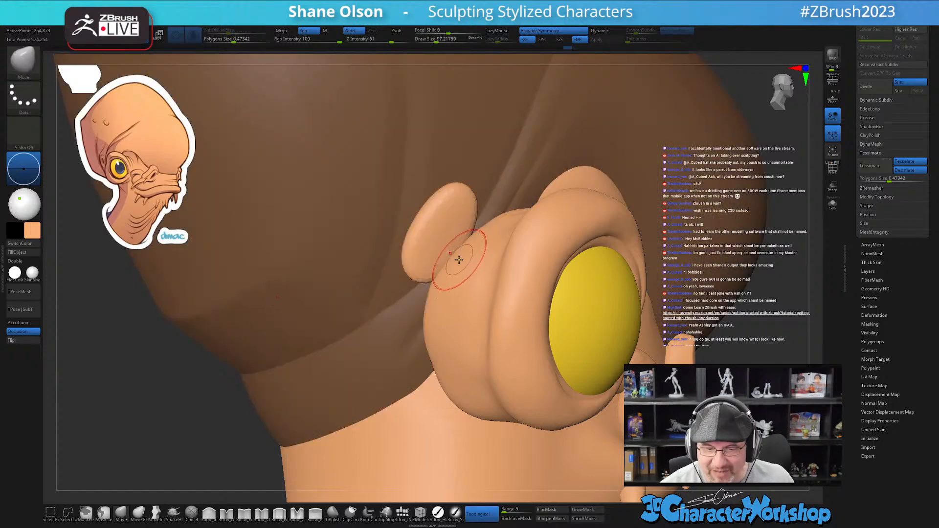
- Set the Smooth brush's Z Intensity to 100 and smooth the ear piece's surface
key("shift")
left_click(352, 39)
type("1")
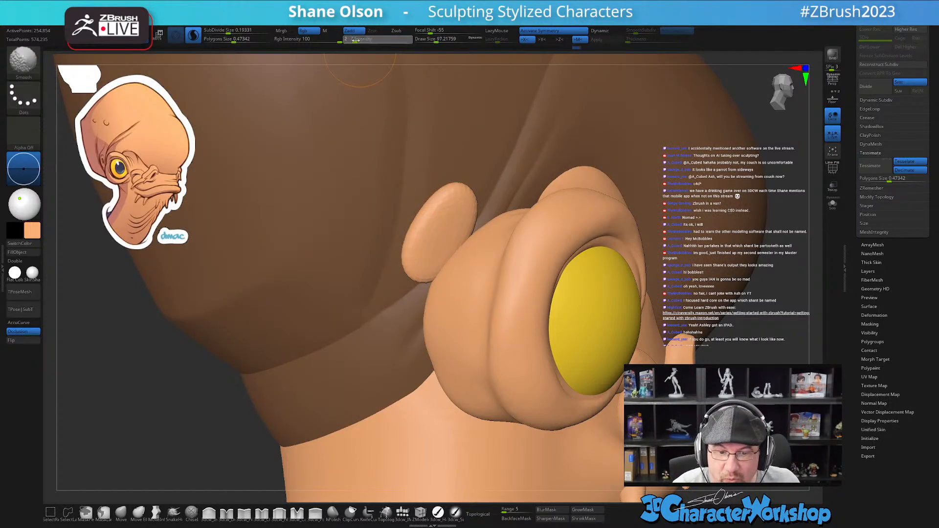
type("00")
key("Return")
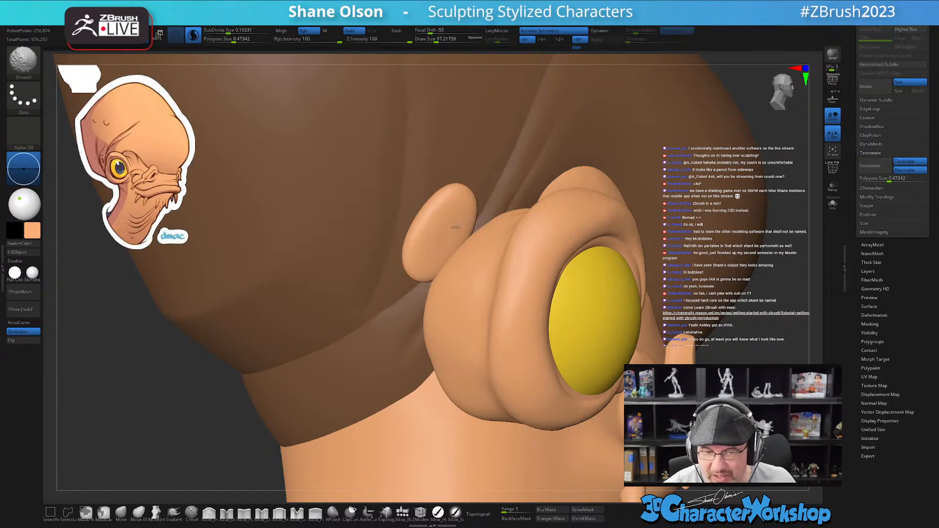
- Isolate the pair of ear pieces, smooth their hidden sides, and show the whole cranium mesh again
key("ctrl")
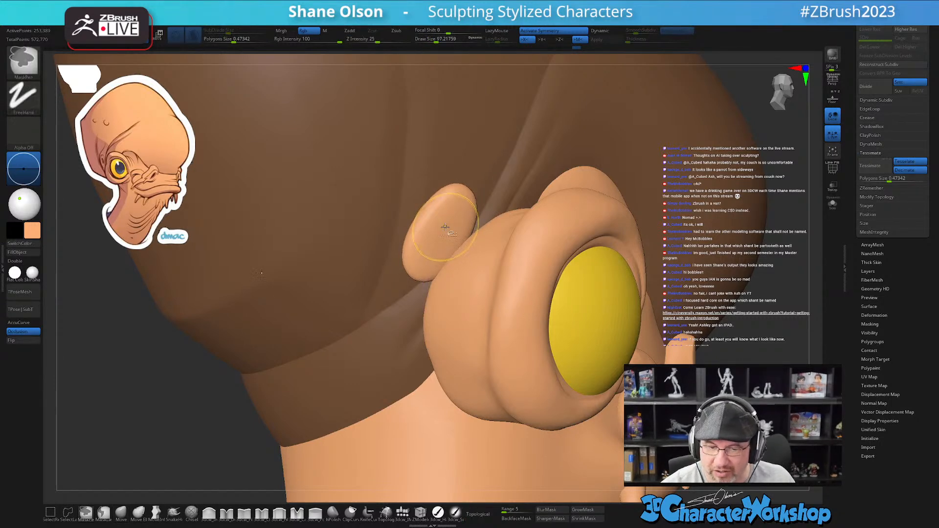
left_click(445, 227, "ctrl+shift")
right_click_drag(445, 227, 548, 232)
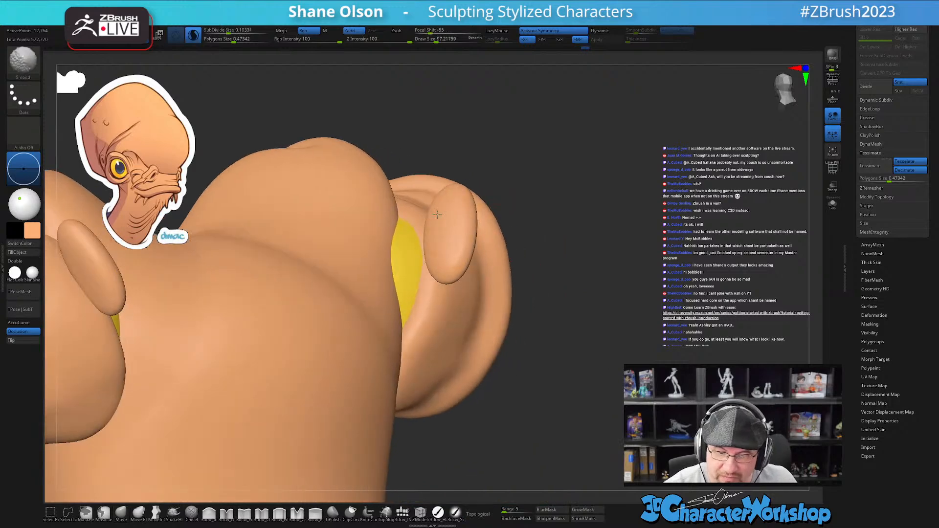
right_click_drag(449, 279, 488, 321)
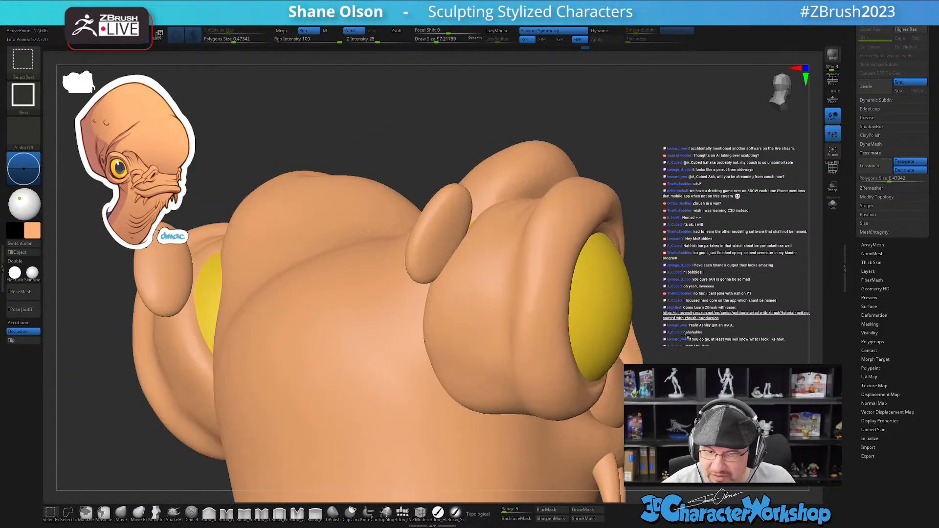
left_click(674, 332, "ctrl+shift")
mouse_move(674, 332)
right_mouse_down()
mouse_move(566, 315)
mouse_move(430, 237)
right_mouse_up()
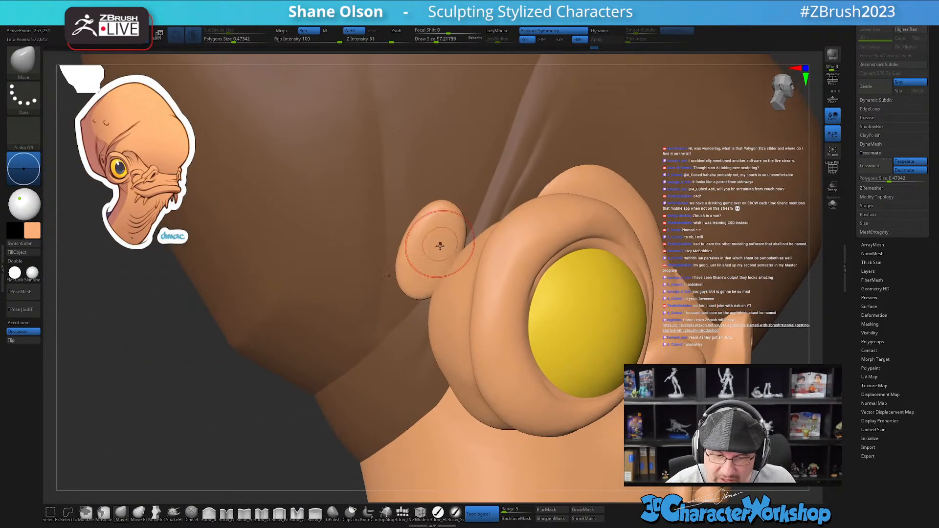
- Try to mask an oval area on the outer face of the ear piece with a smaller brush
key("s")
left_click_drag(443, 253, 427, 253)
right_click_drag(426, 253, 337, 350)
left_click(86, 512)
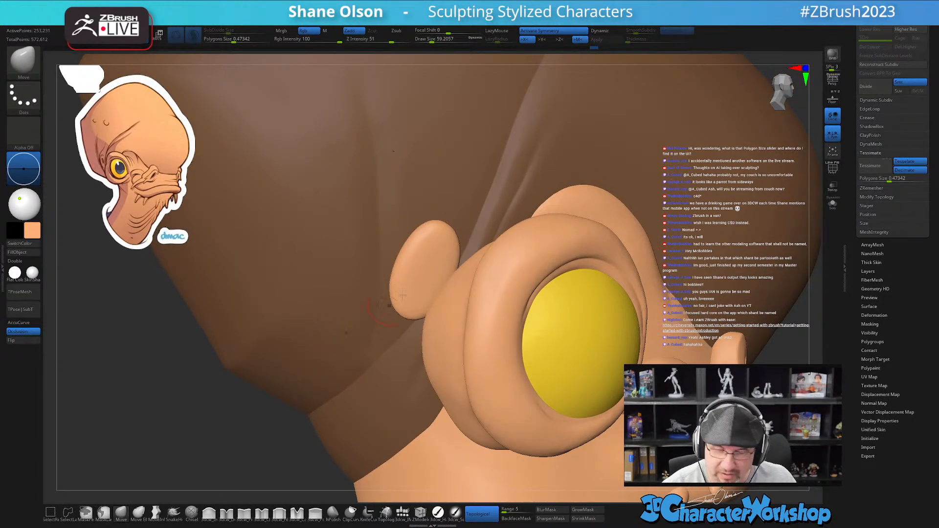
mouse_move(425, 283)
left_mouse_down()
mouse_move(433, 264)
mouse_move(421, 283)
mouse_move(440, 273)
left_mouse_up()
key("ctrl")
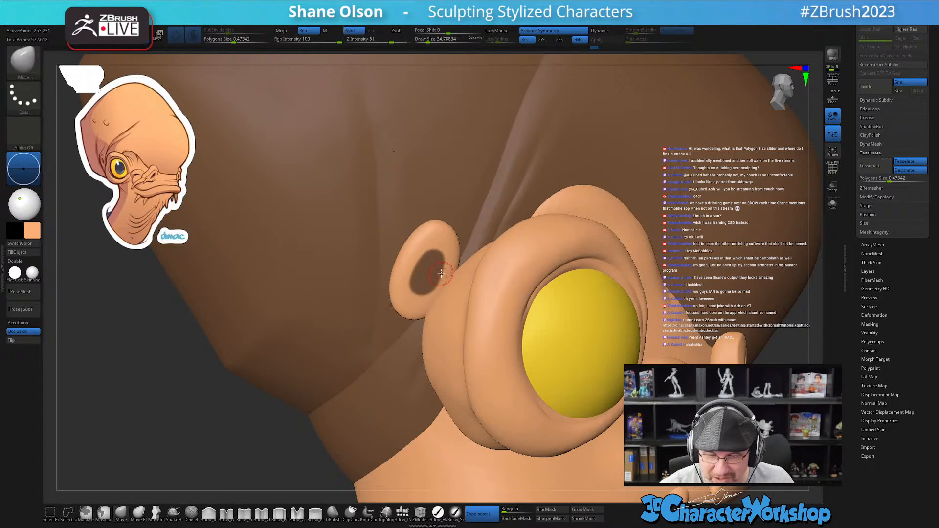
key("ctrl+z")
key("ctrl+z")
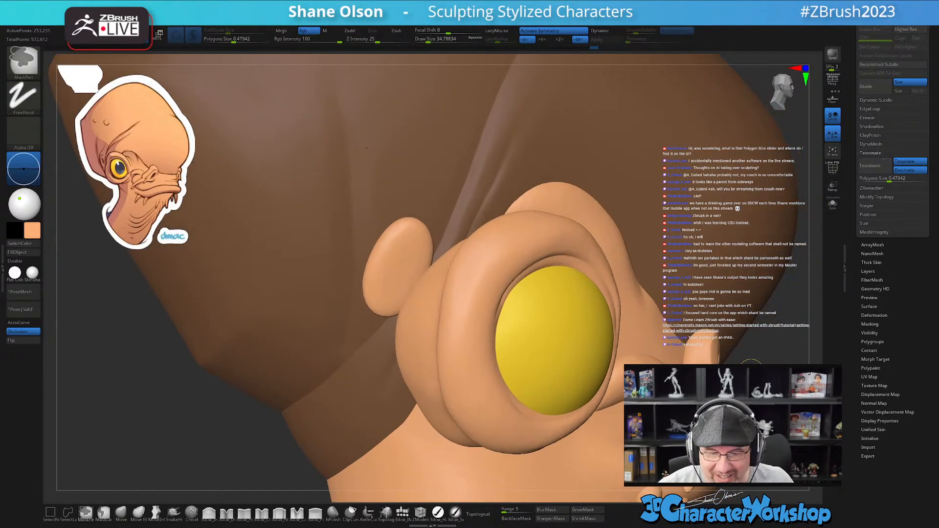
- Clear the mask from the cranium, isolate the pair of ear pieces, and show their wireframe
left_click_drag(757, 354, 755, 353)
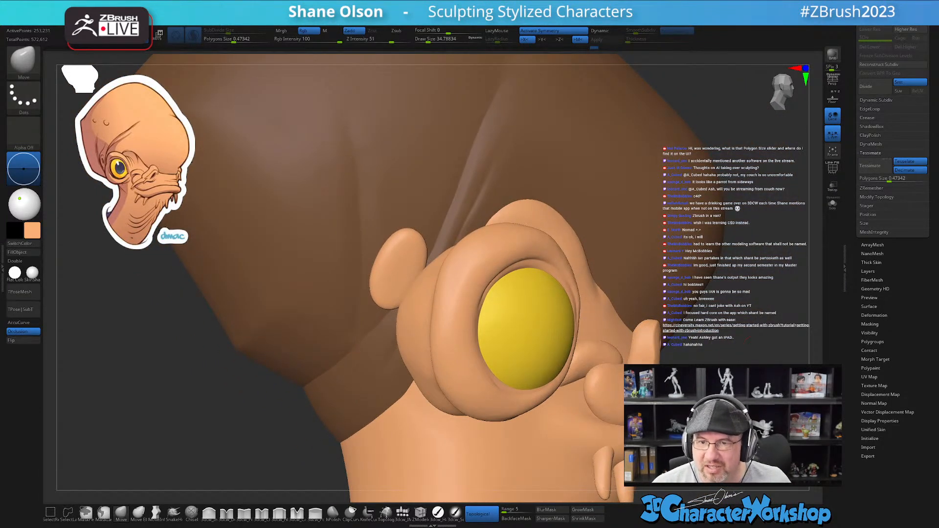
mouse_move(192, 358)
left_mouse_down()
mouse_move(203, 347)
mouse_move(207, 366)
left_mouse_up()
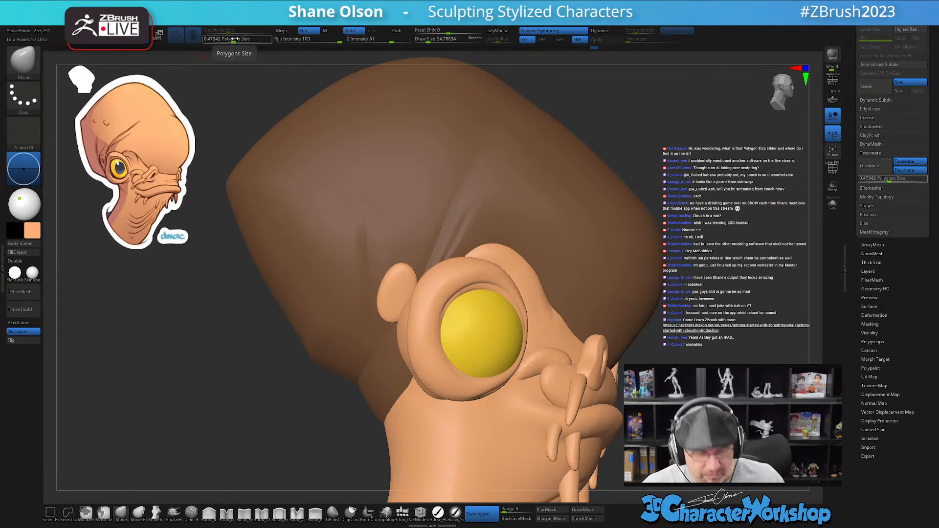
key("ctrl")
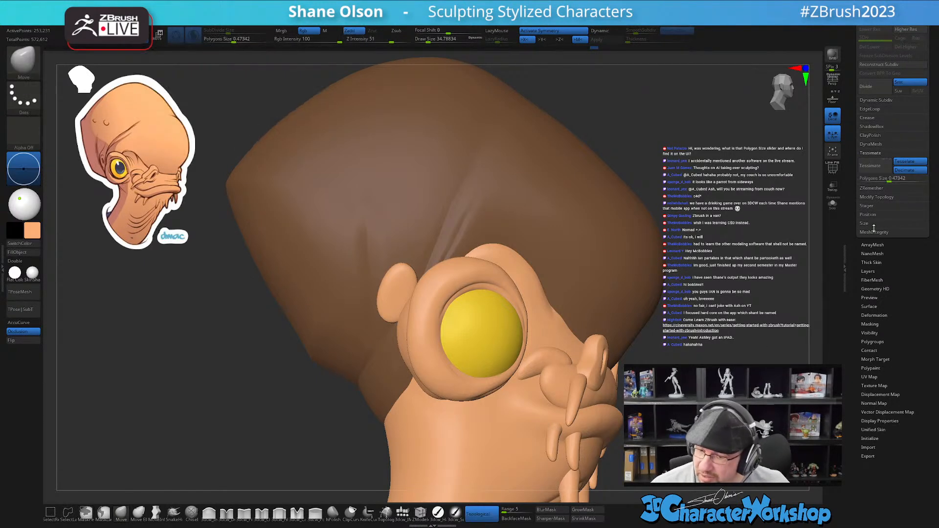
left_click_drag(859, 146, 873, 186)
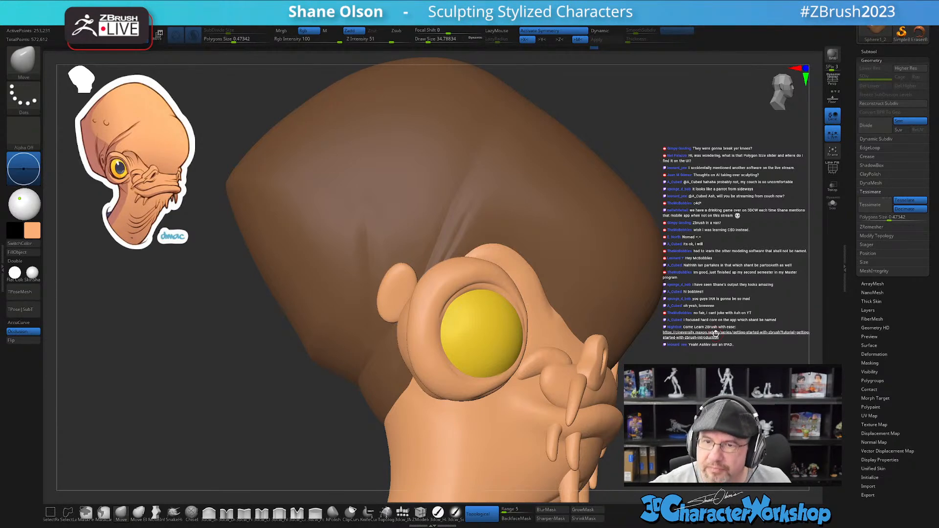
mouse_move(669, 353)
left_mouse_down()
mouse_move(681, 356)
mouse_move(668, 357)
mouse_move(683, 315)
mouse_move(662, 336)
mouse_move(683, 315)
left_mouse_up()
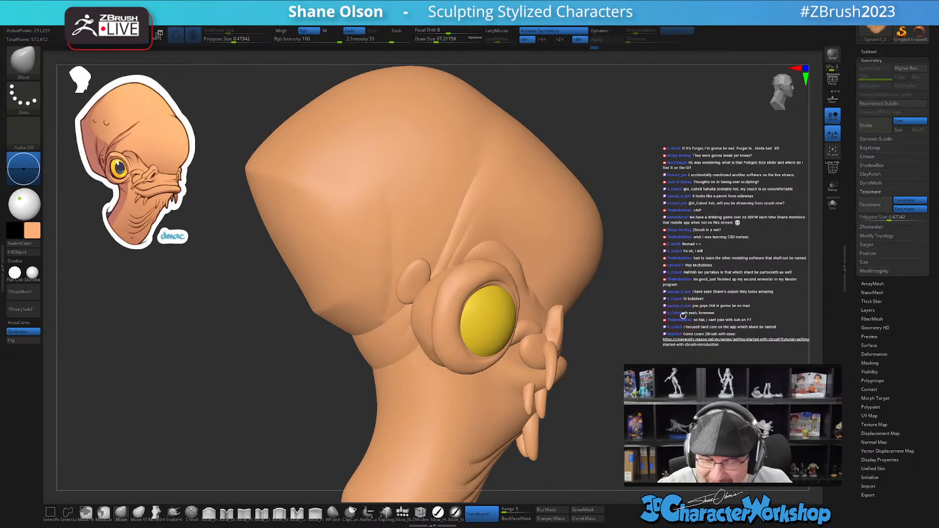
left_click(418, 275, "ctrl+shift")
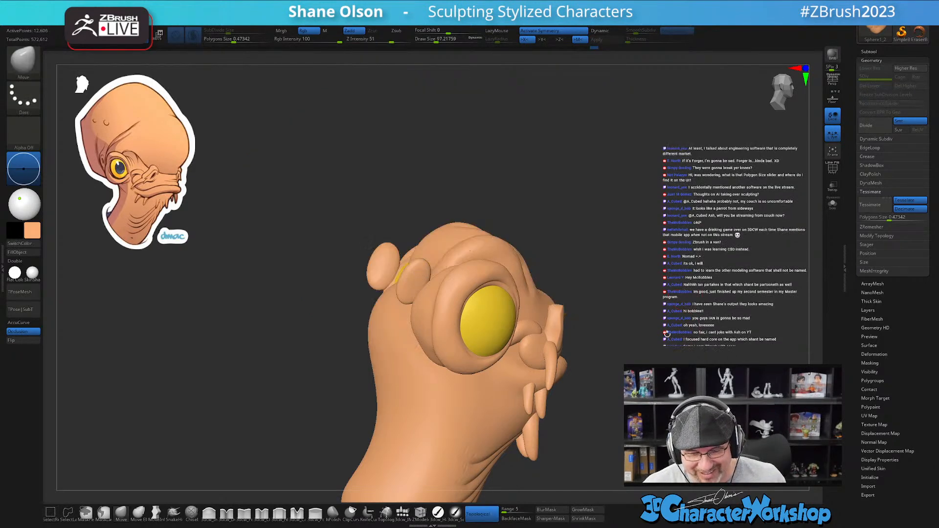
key("shift+f")
mouse_move(625, 273)
left_mouse_down()
mouse_move(636, 273)
mouse_move(637, 306)
mouse_move(704, 300)
mouse_move(703, 264)
left_mouse_up()
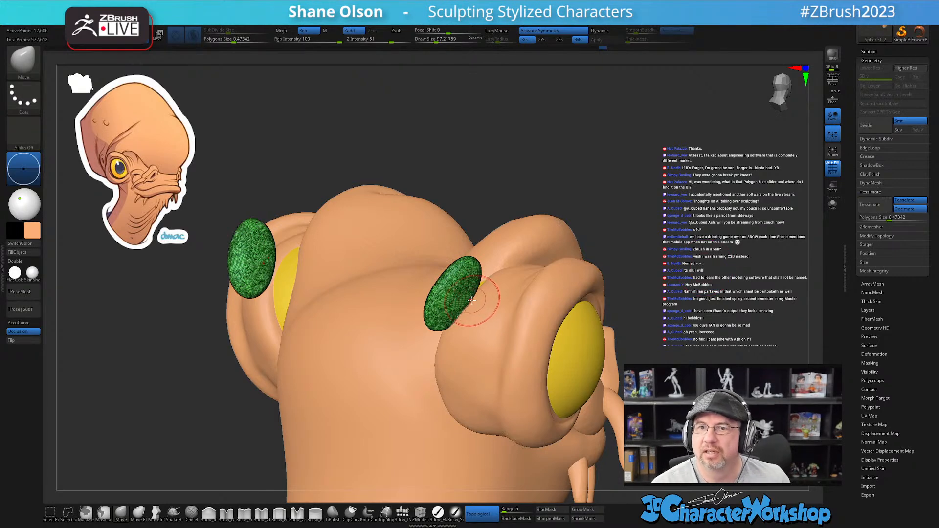
- Mask an oval area on the outer face of the ear piece with a smaller brush, and invert the mask
mouse_move(471, 293)
left_mouse_down()
mouse_move(470, 312)
mouse_move(463, 277)
left_mouse_up()
key("s")
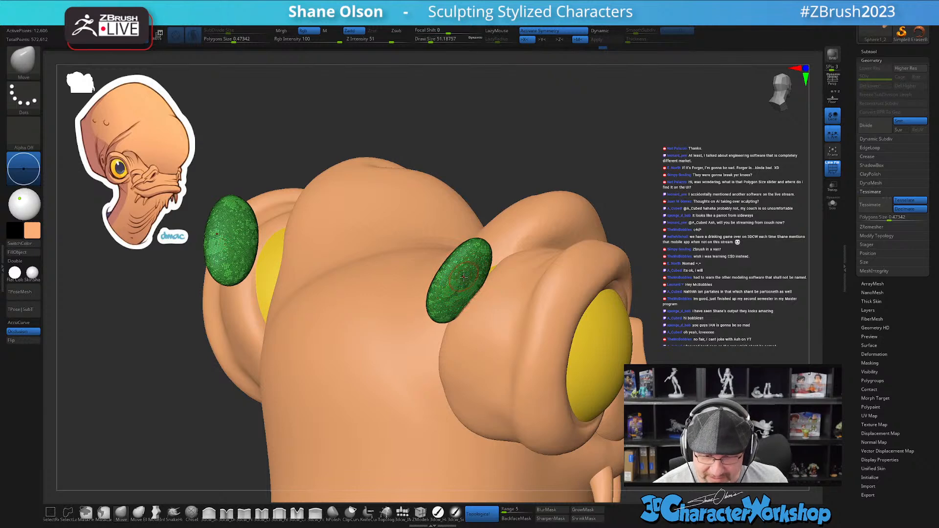
right_click_drag(462, 276, 485, 287)
left_click_drag(486, 288, 479, 292)
right_click_drag(479, 292, 458, 319, "alt")
key("s")
left_click_drag(455, 309, 453, 307)
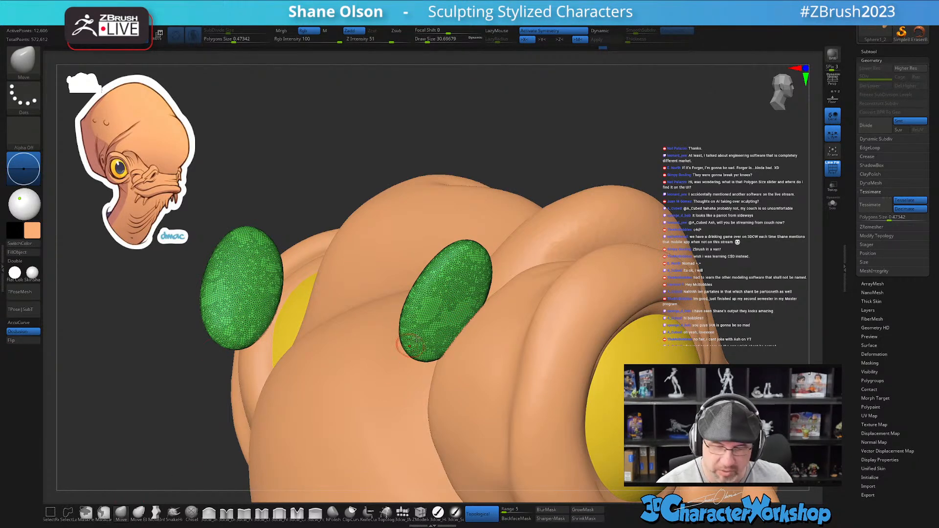
key("ctrl")
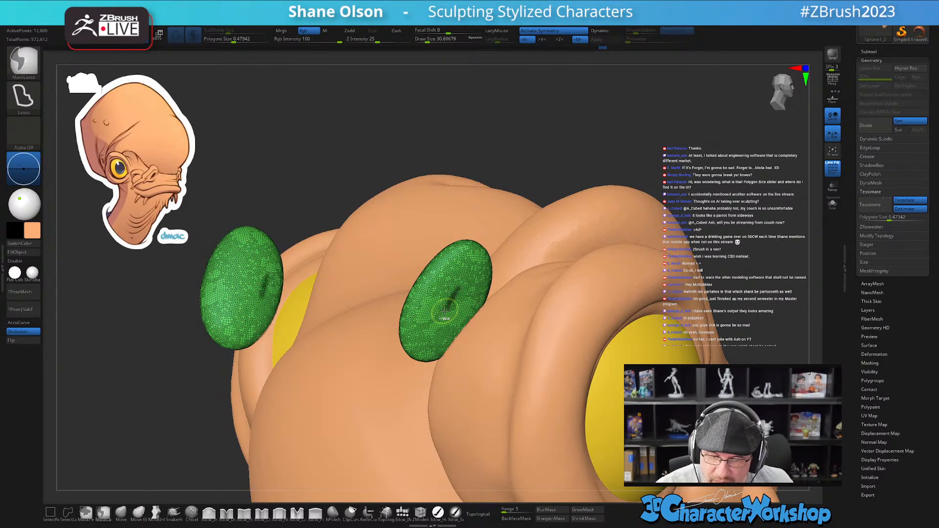
mouse_move(445, 318)
left_mouse_down("ctrl")
mouse_move(455, 290)
mouse_move(438, 310)
left_mouse_up("ctrl")
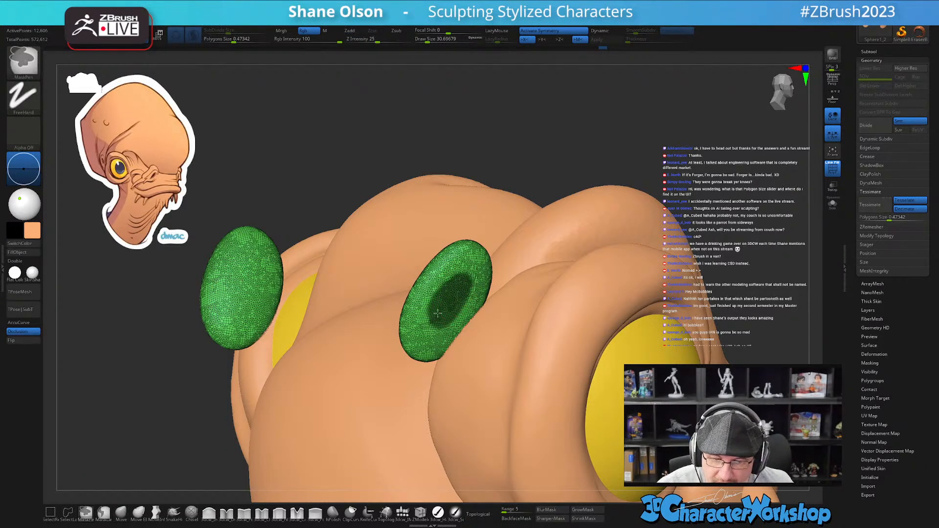
left_click(524, 171, "ctrl")
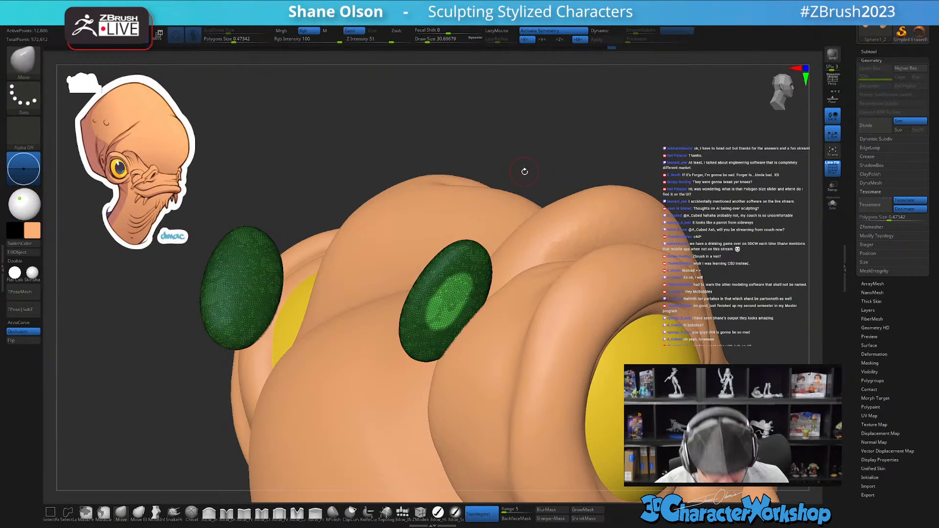
- Align the transform gizmo to the unmasked oval and push that area inward to hollow out the ear piece
key("w")
left_click_drag(465, 260, 443, 353, "alt")
left_click(448, 298, "alt")
right_click_drag(497, 294, 468, 308)
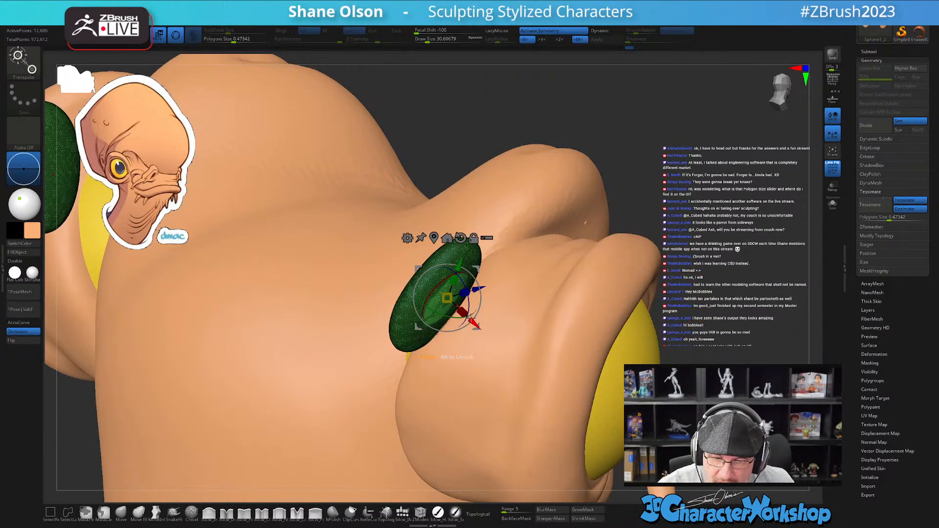
left_click_drag(473, 322, 462, 313)
mouse_move(463, 308)
right_mouse_down()
mouse_move(503, 277)
mouse_move(462, 262)
mouse_move(466, 226)
right_mouse_up()
- Clear the mask and smooth the edge of the ear piece's recess
key("q")
left_click_drag(476, 222, 482, 230, "ctrl")
mouse_move(472, 198)
right_mouse_down()
mouse_move(446, 168)
mouse_move(443, 186)
right_mouse_up()
left_click_drag(440, 274, 433, 277, "shift")
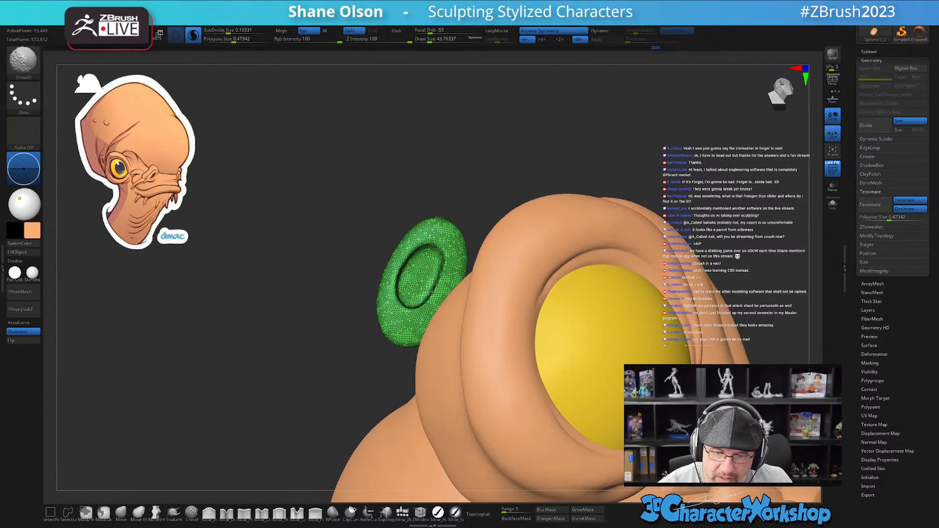
right_click_drag(413, 302, 435, 328)
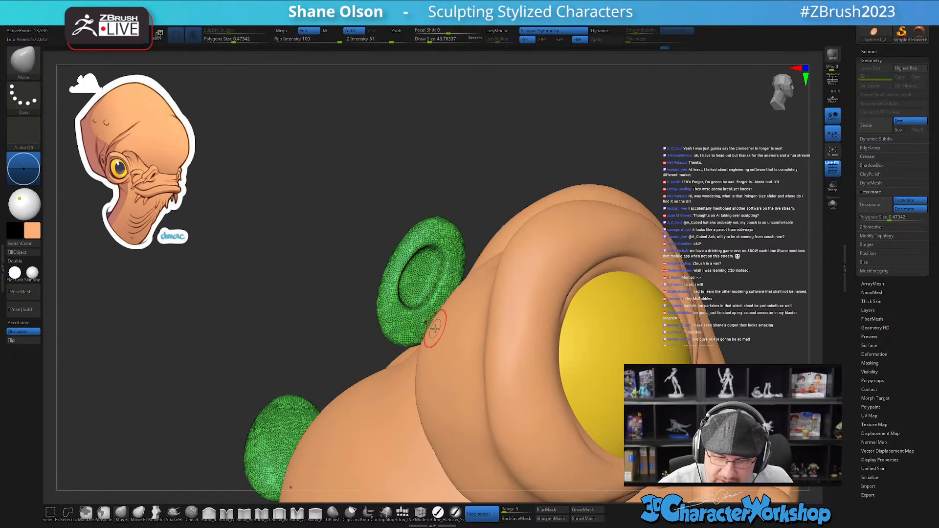
right_click_drag(482, 232, 427, 299)
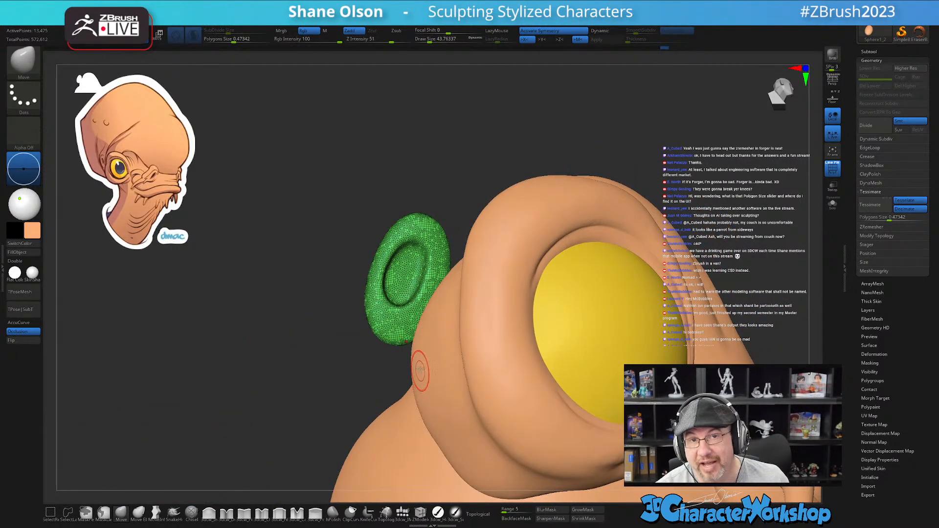
- Hide the wireframe and show the whole cranium mesh again around the ear pieces
mouse_move(383, 387)
right_mouse_down()
mouse_move(636, 313)
mouse_move(611, 323)
mouse_move(643, 340)
right_mouse_up()
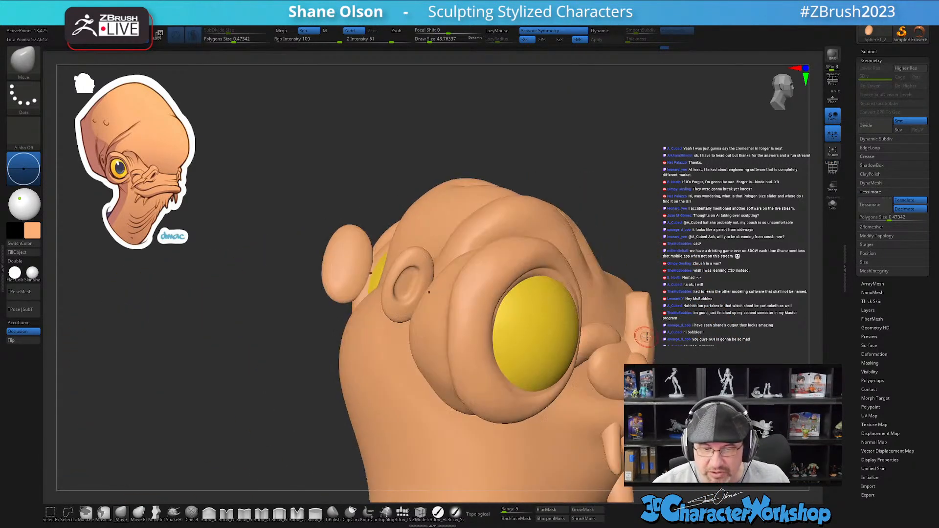
key("ctrl+shift")
left_click(714, 282, "ctrl+shift")
mouse_move(713, 282)
right_mouse_down()
mouse_move(380, 441)
mouse_move(294, 440)
mouse_move(215, 467)
right_mouse_up()
right_click_drag(410, 265, 412, 279)
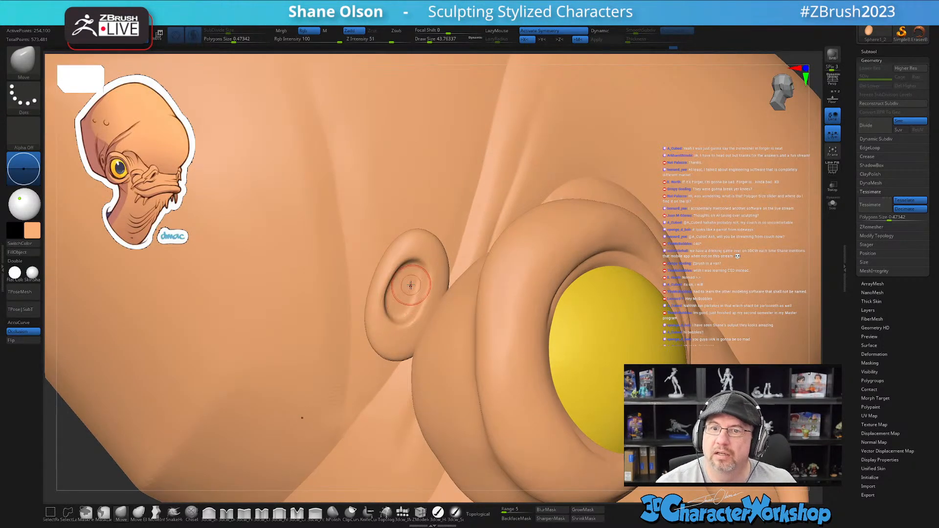
- Reshape the ear opening into a narrower slanted hollow with the Move brush and smooth the ear's back edge
key("s")
left_click_drag(390, 316, 395, 315)
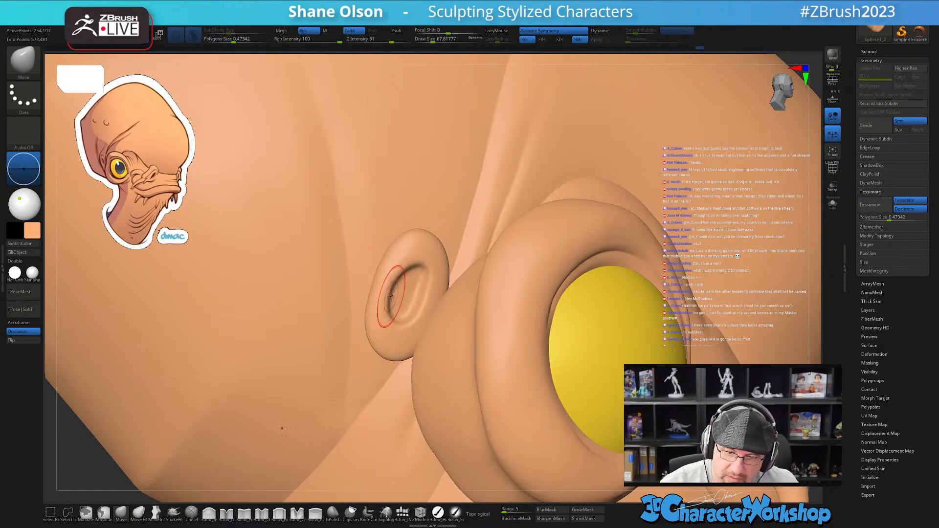
left_click_drag(397, 287, 401, 287)
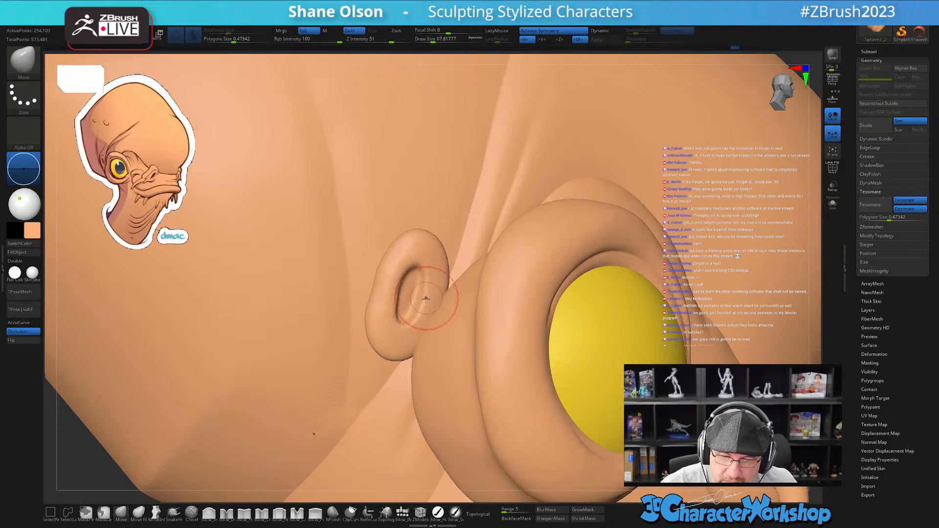
mouse_move(415, 281)
right_mouse_down()
mouse_move(404, 288)
mouse_move(408, 269)
right_mouse_up()
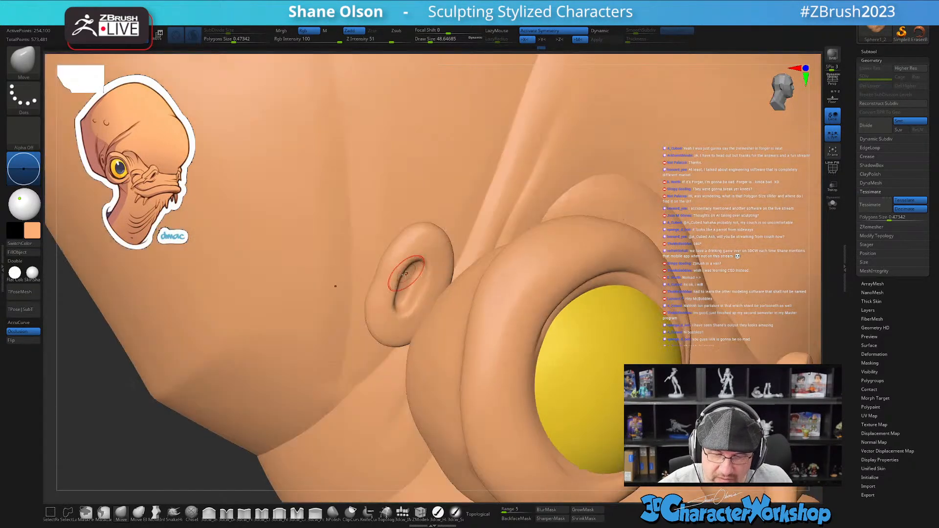
key("shift")
left_click_drag(368, 311, 368, 322, "shift")
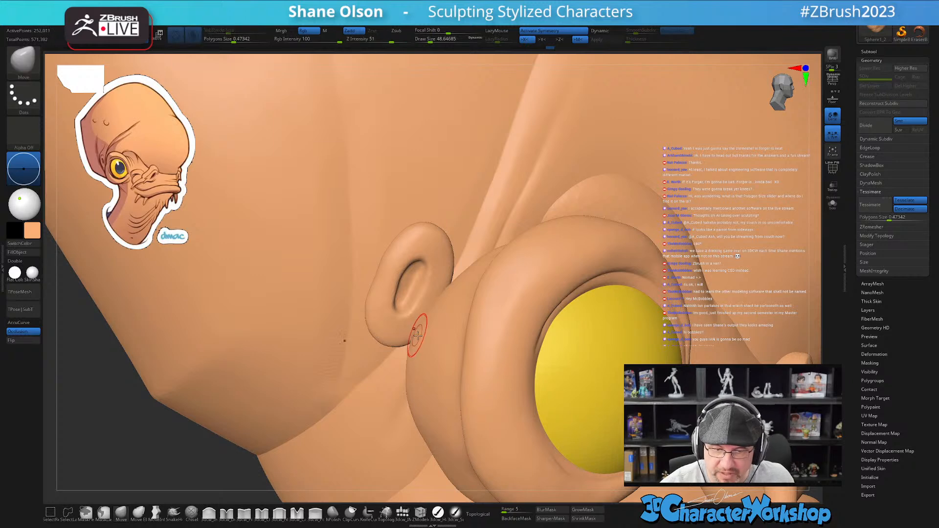
- Thicken the ear's outer rim with the inflate brush, working along its back and upper edges
left_click(213, 515)
key("s")
left_click_drag(390, 274, 394, 274)
right_click_drag(391, 274, 387, 291)
mouse_move(373, 289)
left_mouse_down()
mouse_move(384, 260)
mouse_move(366, 321)
left_mouse_up()
left_click_drag(420, 229, 418, 236)
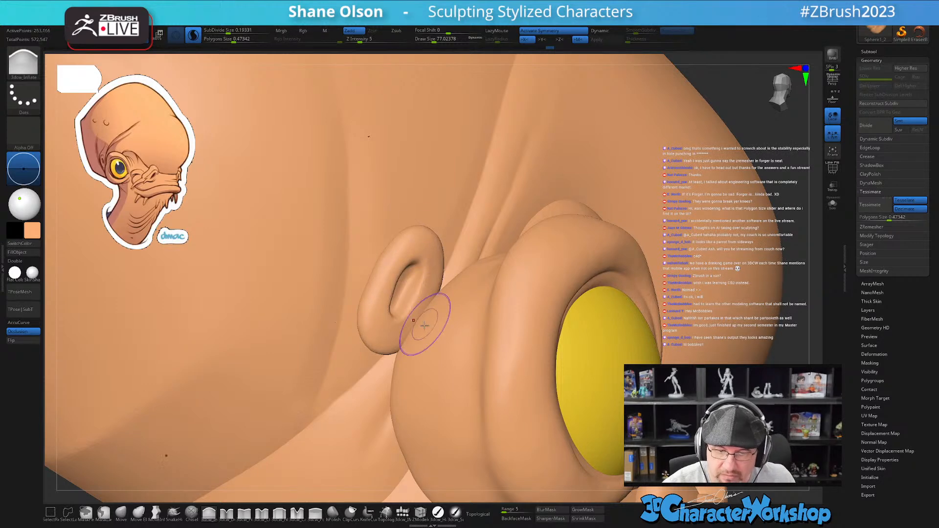
right_click_drag(424, 319, 419, 335)
right_click_drag(403, 297, 392, 290, "ctrl")
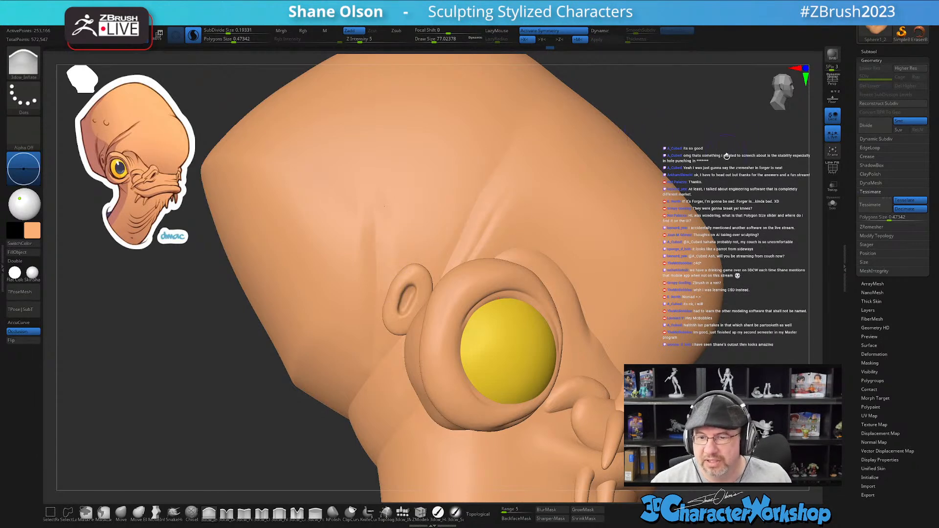
- Select the face and neck mesh and smooth the side of the neck around the folds
left_click_drag(728, 175, 602, 337, "alt")
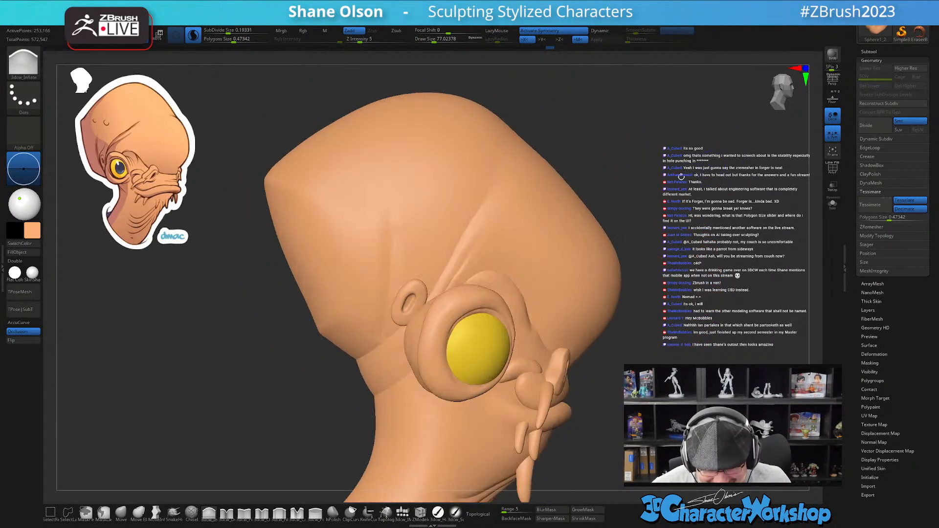
left_click_drag(176, 363, 595, 365)
left_click_drag(619, 398, 583, 345, "alt")
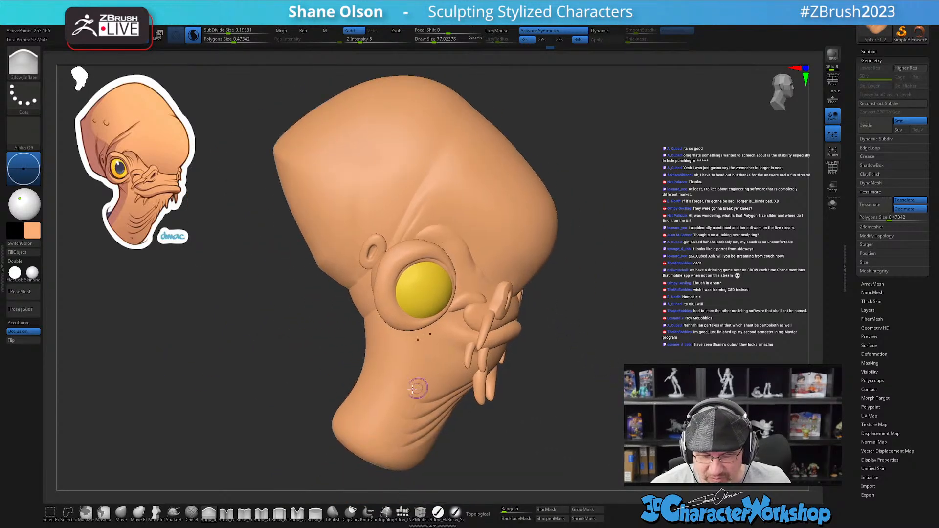
left_click(427, 397, "alt")
left_click_drag(562, 428, 417, 385, "shift")
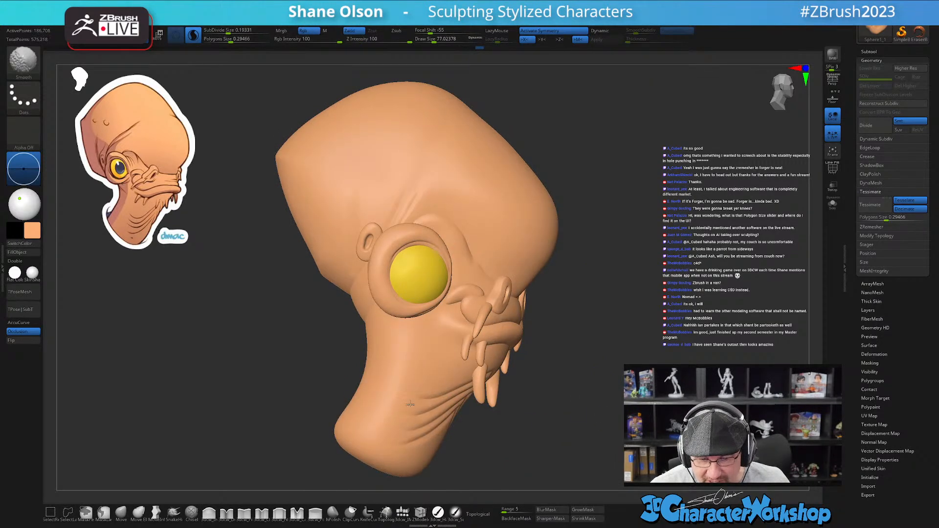
mouse_move(566, 430)
left_mouse_down()
mouse_move(551, 417)
mouse_move(586, 424)
mouse_move(612, 381)
mouse_move(598, 333)
mouse_move(582, 333)
left_mouse_up()
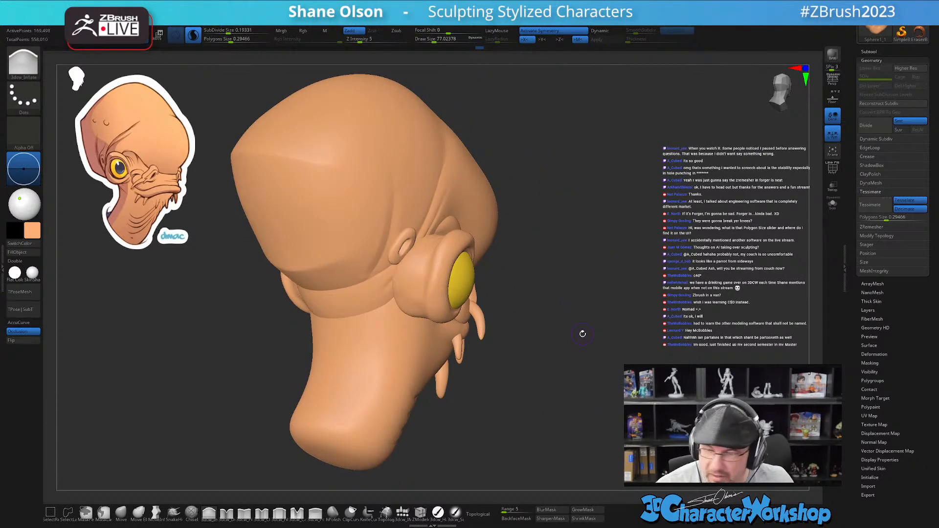
scroll(479, 253, "up", 3)
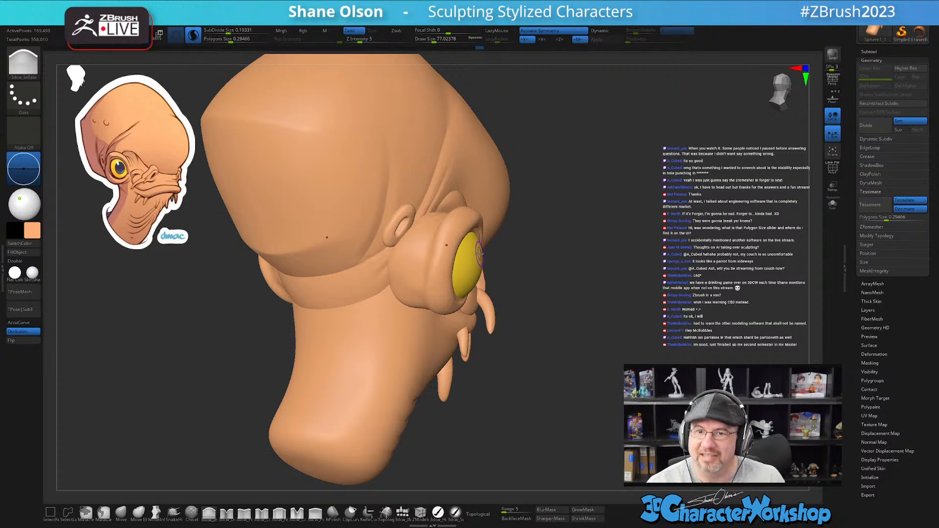
- Switch to the Move brush at a larger size and undo the smoothing on the neck
mouse_move(550, 325)
left_mouse_down()
mouse_move(556, 310)
mouse_move(560, 352)
mouse_move(479, 355)
mouse_move(499, 358)
left_mouse_up()
left_click(121, 512)
key("s")
left_click_drag(544, 382, 557, 383)
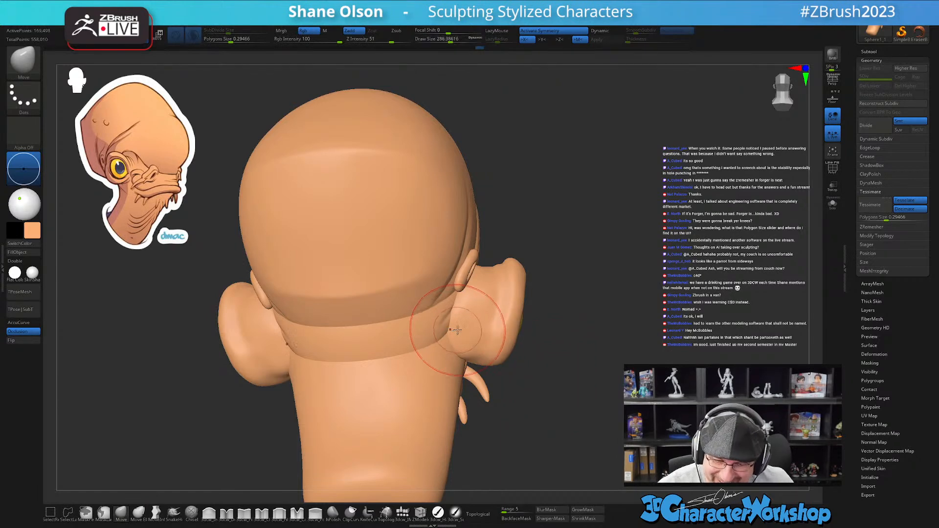
mouse_move(530, 392)
left_mouse_down()
mouse_move(527, 403)
mouse_move(536, 374)
mouse_move(526, 390)
left_mouse_up()
key("shift+f")
key("shift+f")
key("ctrl")
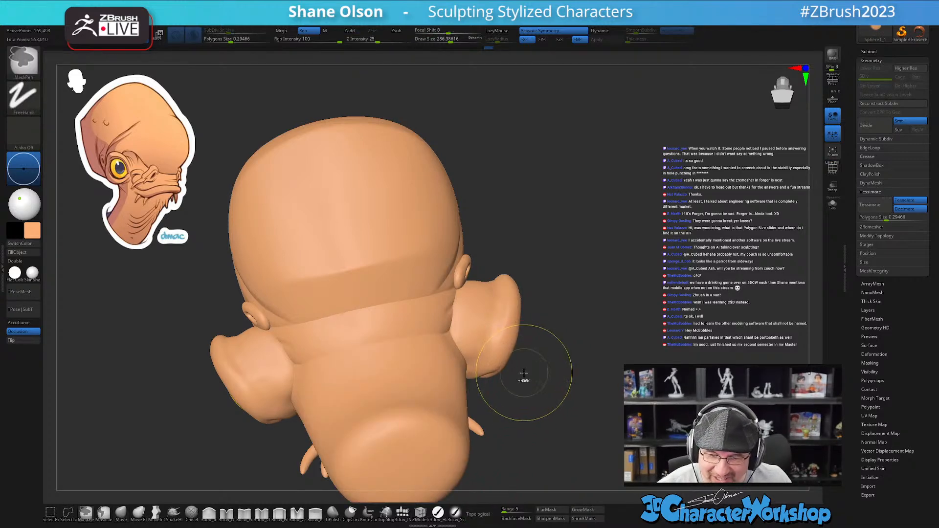
left_click(524, 377, "ctrl")
- Show the wireframe and make the eye socket mesh the active subtool
mouse_move(524, 378)
left_mouse_down()
mouse_move(532, 376)
mouse_move(489, 334)
left_mouse_up()
key("w")
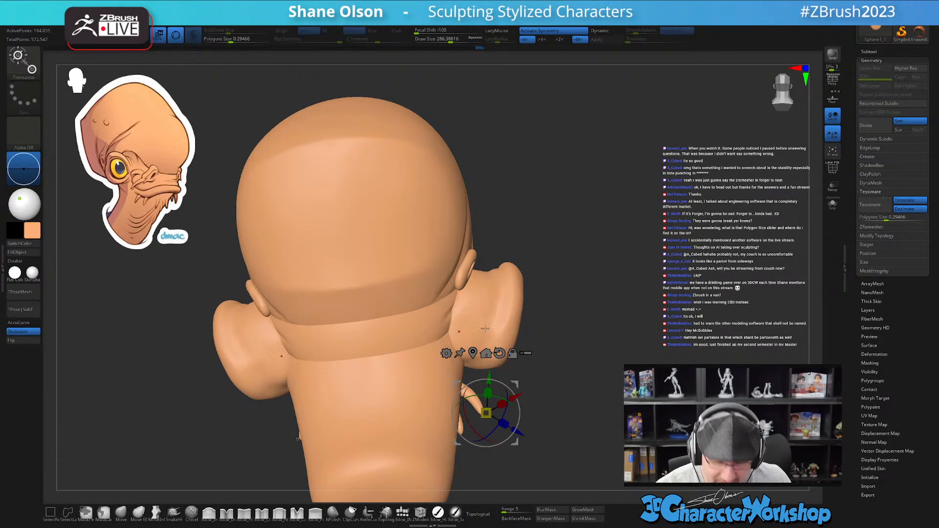
left_click(491, 322)
key("shift+f")
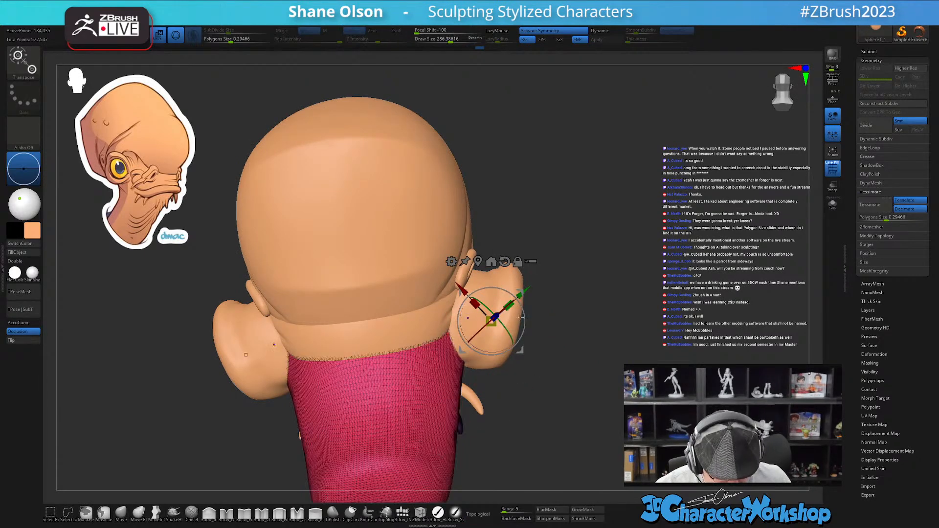
left_click(513, 260, "alt")
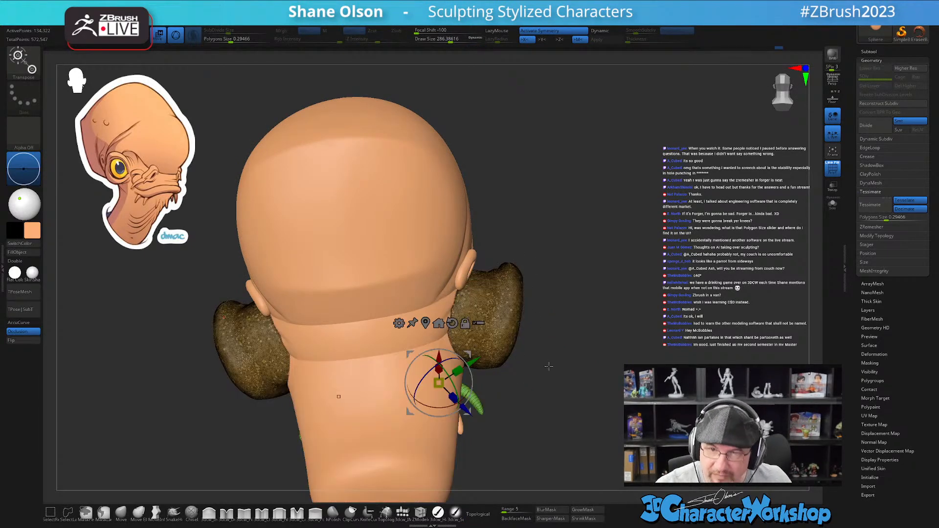
- Adjust the eye sockets from behind with a larger Move brush and hide the wireframe
key("q")
mouse_move(542, 373)
left_mouse_down()
mouse_move(531, 380)
mouse_move(528, 371)
mouse_move(561, 373)
mouse_move(533, 363)
left_mouse_up()
key("s")
mouse_move(489, 315)
left_mouse_down()
mouse_move(509, 316)
mouse_move(518, 347)
mouse_move(572, 408)
left_mouse_up()
key("shift+f")
mouse_move(510, 306)
right_mouse_down()
mouse_move(477, 299)
mouse_move(514, 303)
mouse_move(503, 384)
mouse_move(521, 383)
mouse_move(526, 459)
mouse_move(543, 430)
right_mouse_up()
right_click_drag(517, 225, 492, 250)
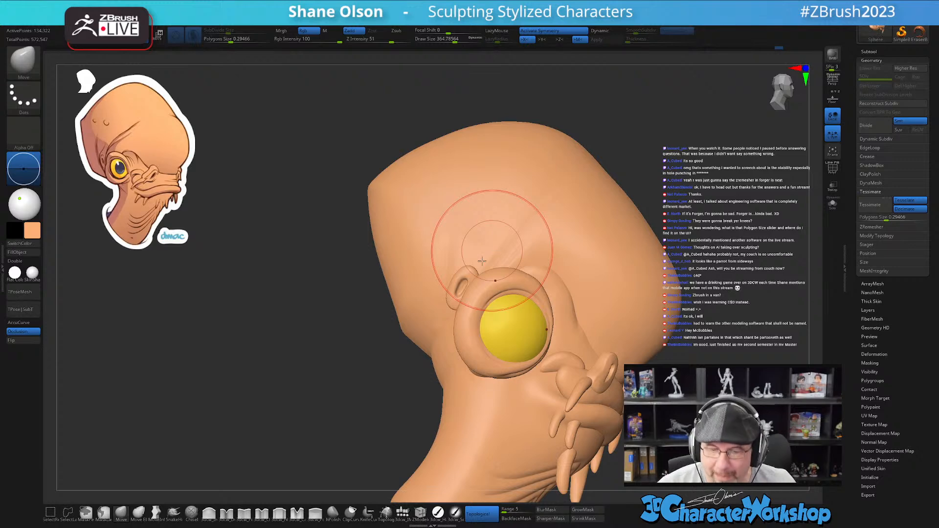
- Adjust the back of the eye socket beside the ear with a smaller Move brush
right_click_drag(492, 250, 464, 264)
key("s")
left_click_drag(464, 266, 453, 268)
mouse_move(461, 261)
right_mouse_down("ctrl")
mouse_move(480, 260)
mouse_move(472, 268)
right_mouse_up("ctrl")
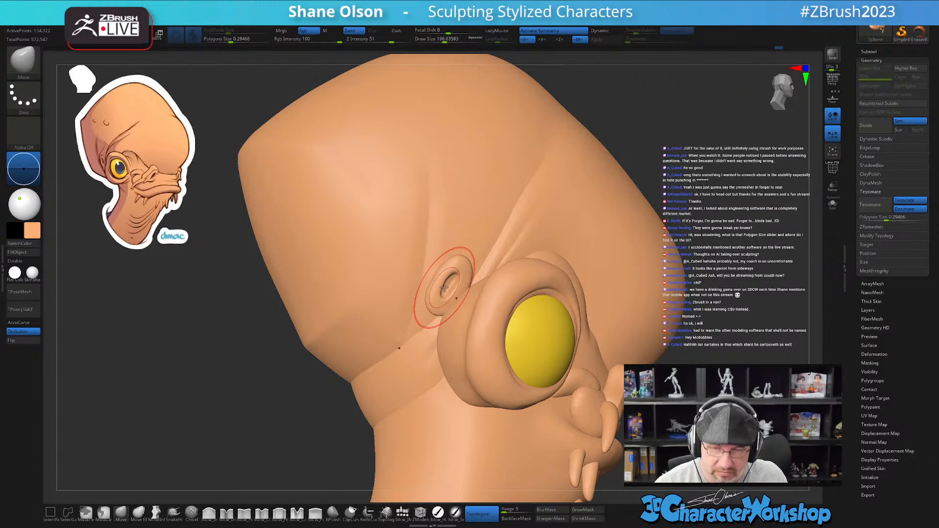
right_click_drag(450, 262, 455, 254, "ctrl")
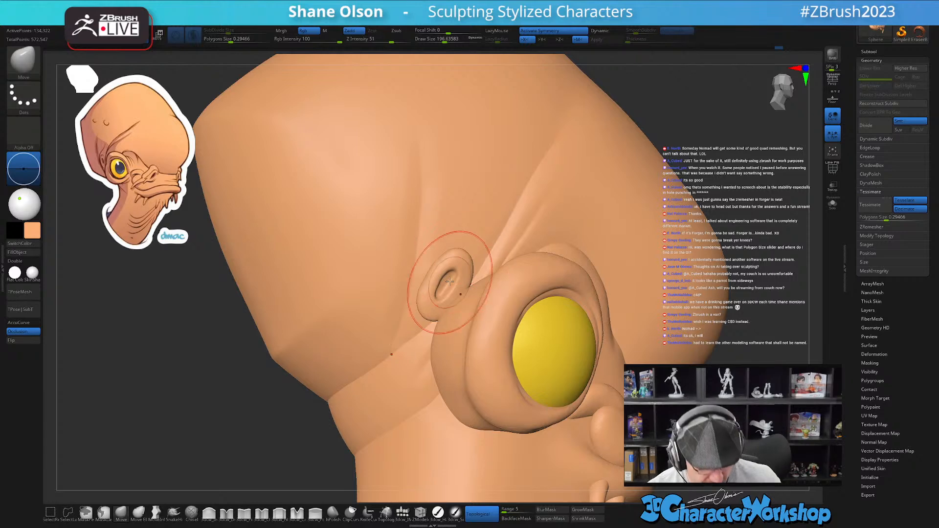
mouse_move(451, 263)
right_mouse_down()
mouse_move(476, 268)
mouse_move(463, 270)
right_mouse_up()
key("s")
left_click_drag(462, 267, 455, 267)
right_click_drag(455, 264, 469, 288, "alt")
- Switch to the detail brush, isolate parts of the eye socket mesh by polygroup, and restore its full visibility
left_click(227, 513)
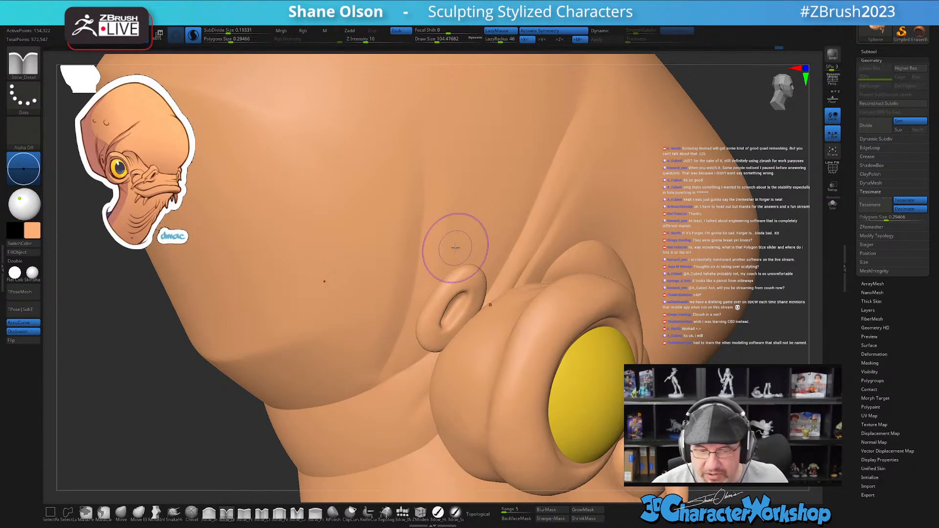
left_click(473, 235, "ctrl+alt+shift")
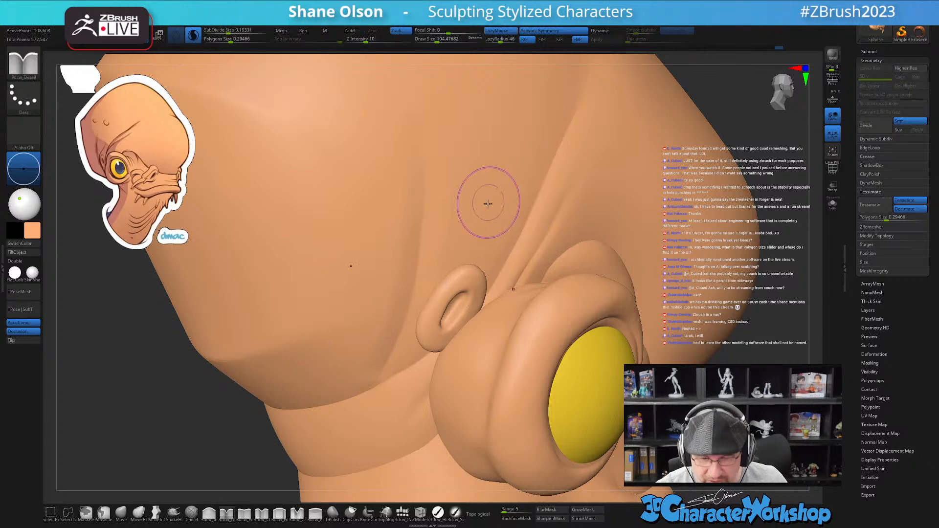
left_click(480, 234, "ctrl+shift")
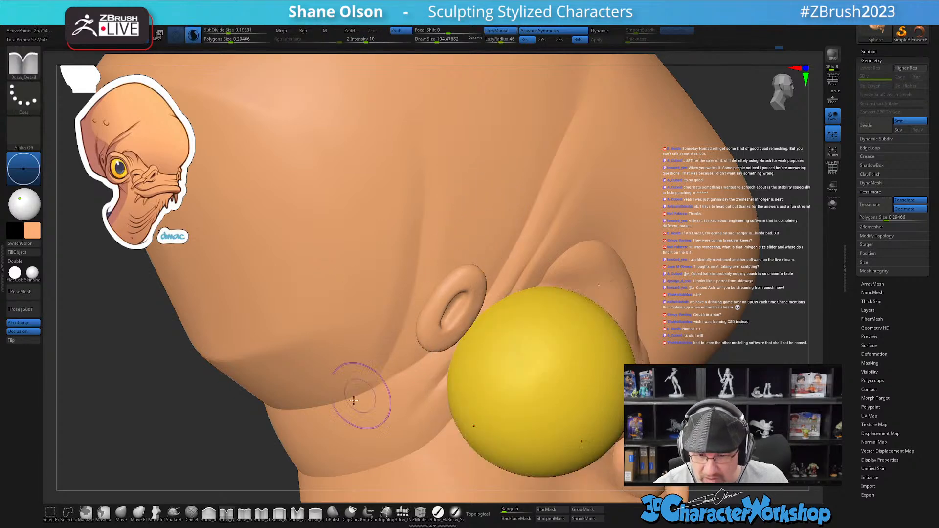
left_click(191, 457, "ctrl+shift")
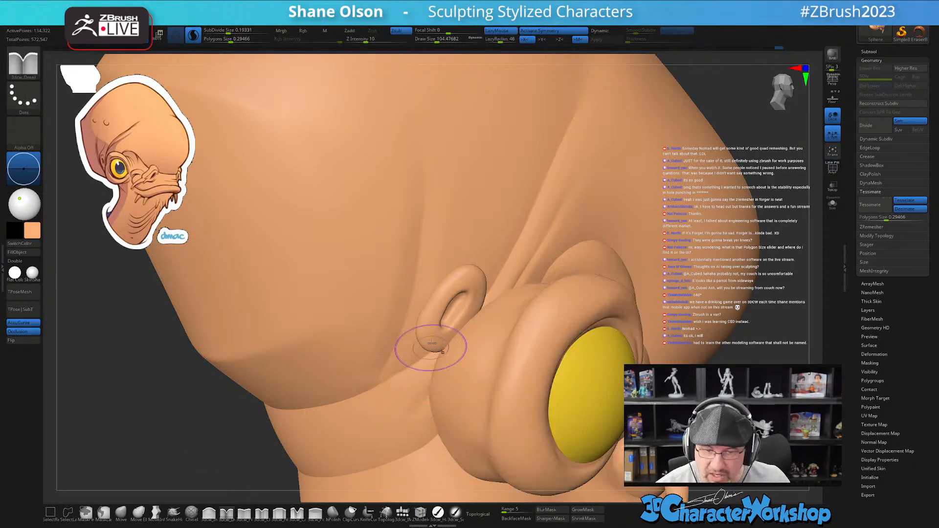
- Make the skull and ear mesh the active subtool and refine the surface around the ear with a smaller detail brush
left_click(464, 240, "alt")
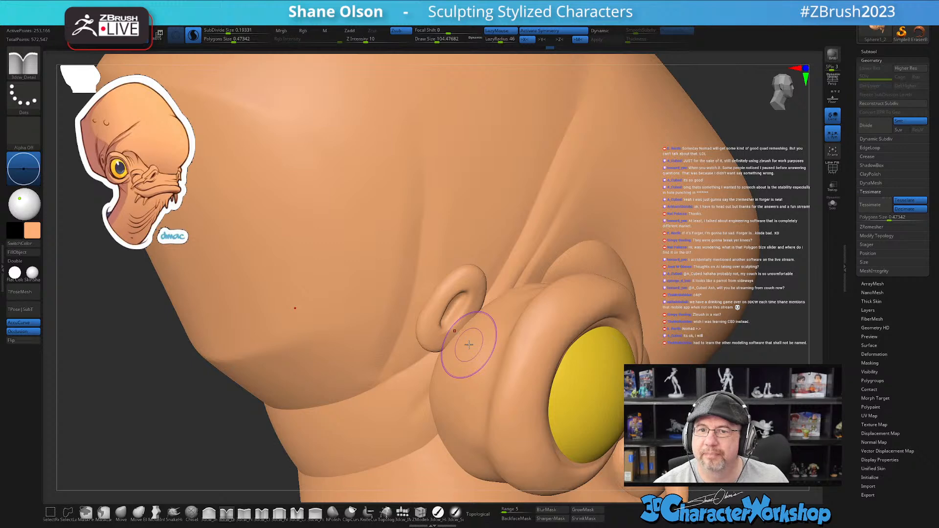
right_click_drag(476, 294, 481, 302)
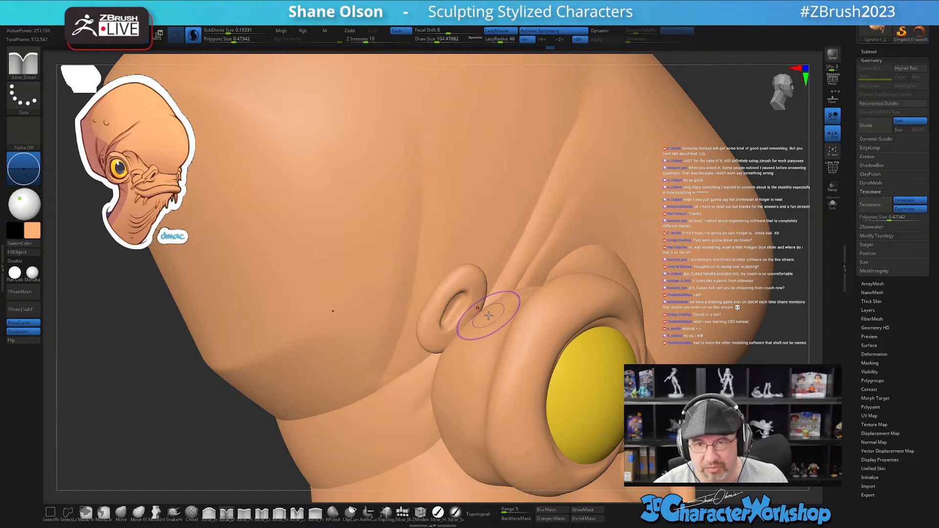
key("shift")
key("shift+f")
key("shift+f")
mouse_move(459, 270)
right_mouse_down()
mouse_move(469, 262)
mouse_move(457, 260)
right_mouse_up()
key("s")
left_click_drag(466, 260, 461, 260)
mouse_move(473, 265)
right_mouse_down()
mouse_move(467, 276)
mouse_move(472, 270)
right_mouse_up()
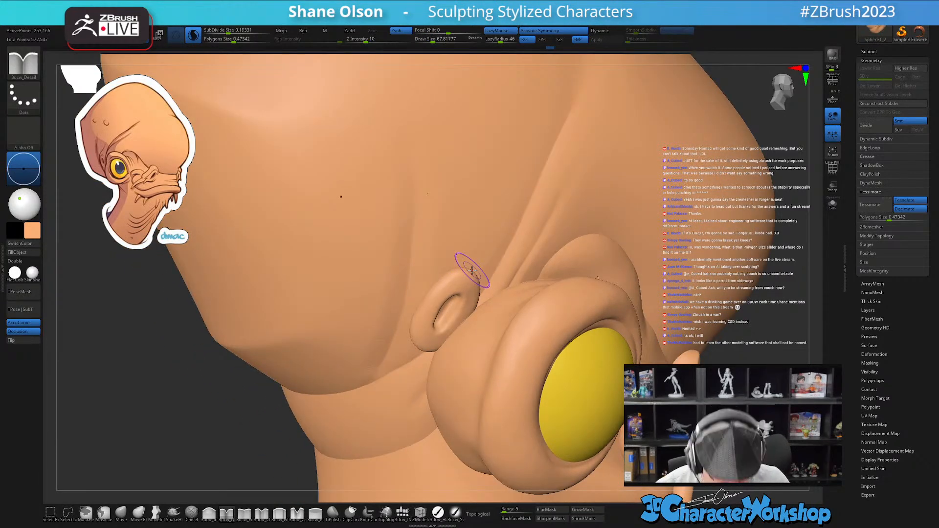
key("shift+f")
key("shift+f")
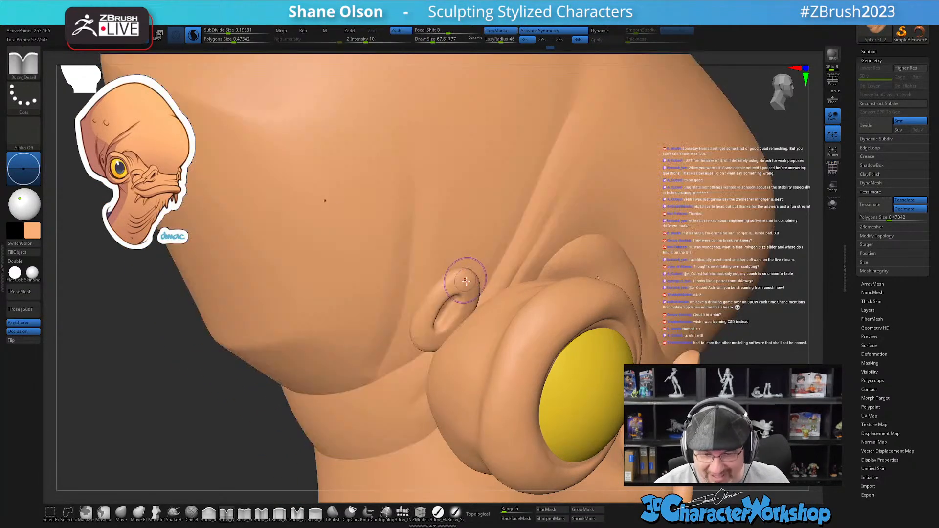
- Isolate the ear polygroup, invert the visibility to hide the ears, and show the whole mesh again
left_click(465, 279, "ctrl+shift")
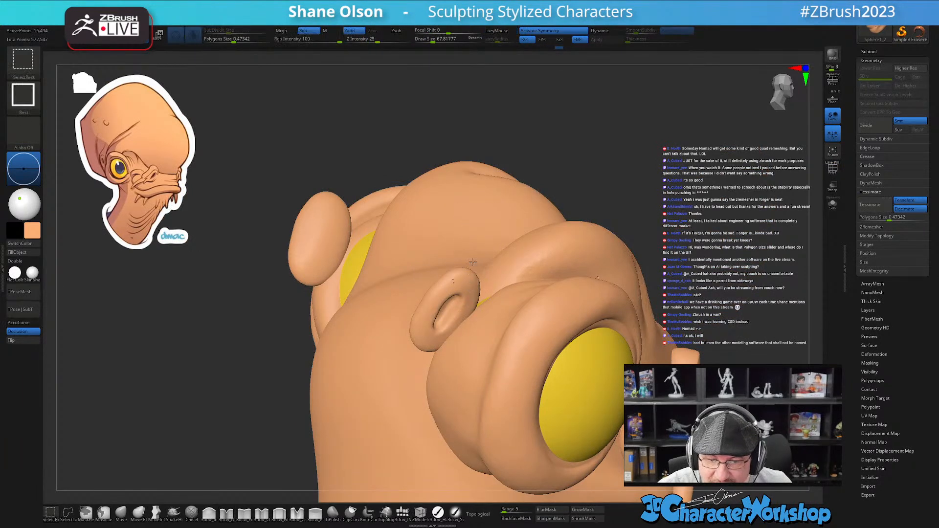
left_click(467, 281, "ctrl+shift")
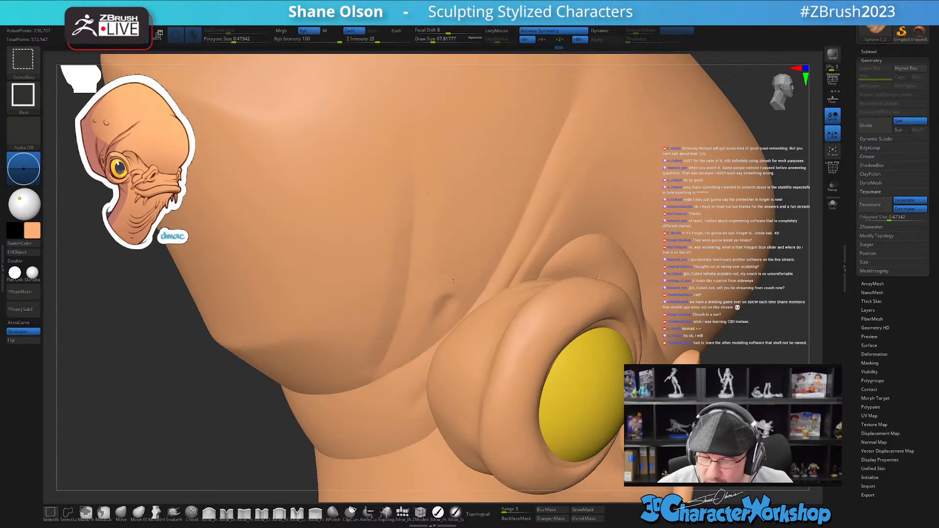
left_click(763, 406, "ctrl+shift")
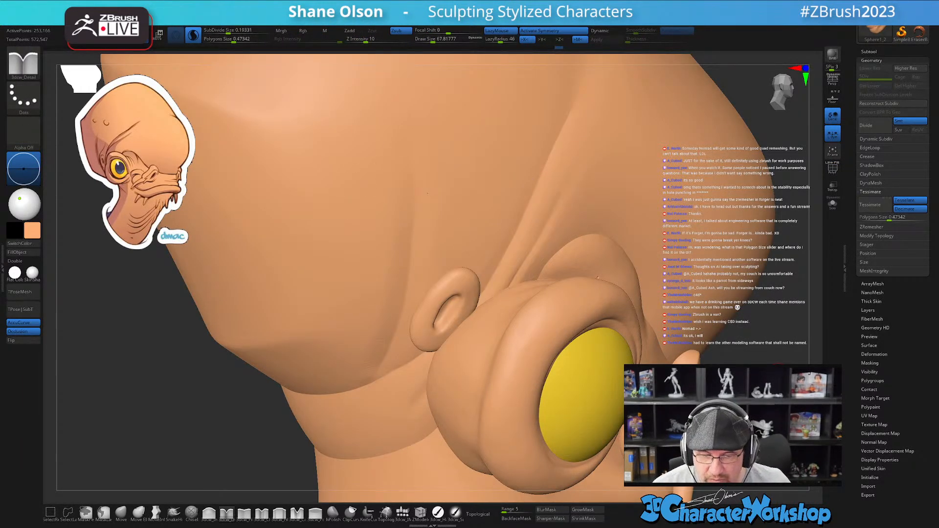
- Examine the skull and ears from the side and behind with the wireframe on and off
key("shift+f")
left_click_drag(211, 406, 186, 359, "alt")
key("shift+f")
left_click_drag(224, 406, 147, 398)
left_click_drag(391, 387, 282, 396, "shift")
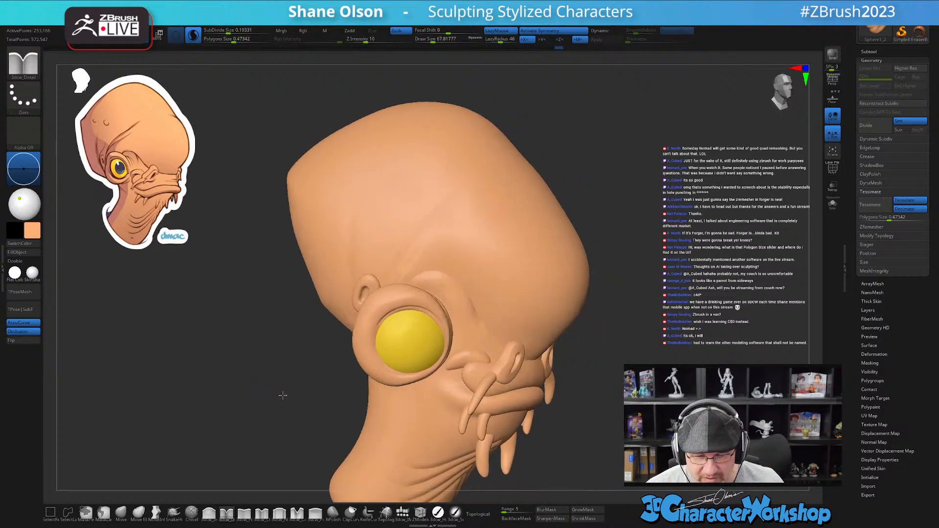
key("s")
left_click_drag(615, 321, 623, 322)
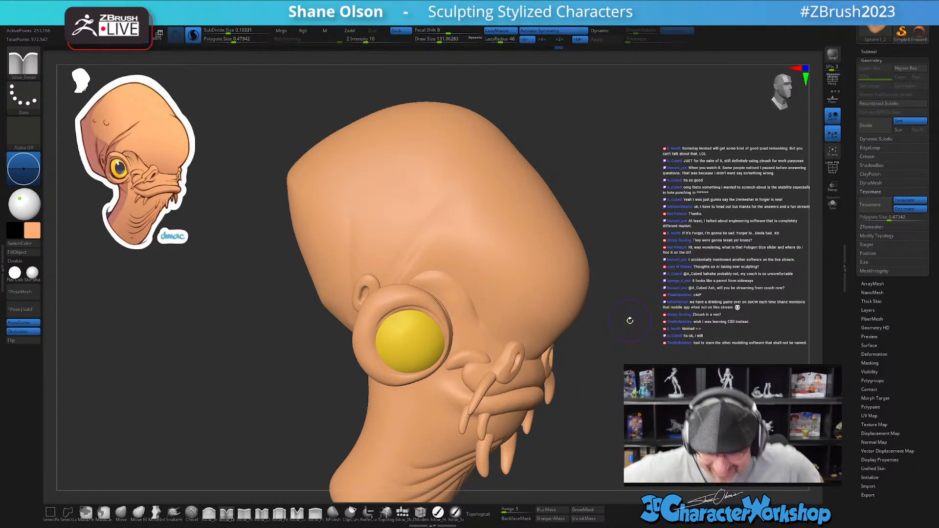
left_click_drag(610, 317, 625, 315)
key("shift+f")
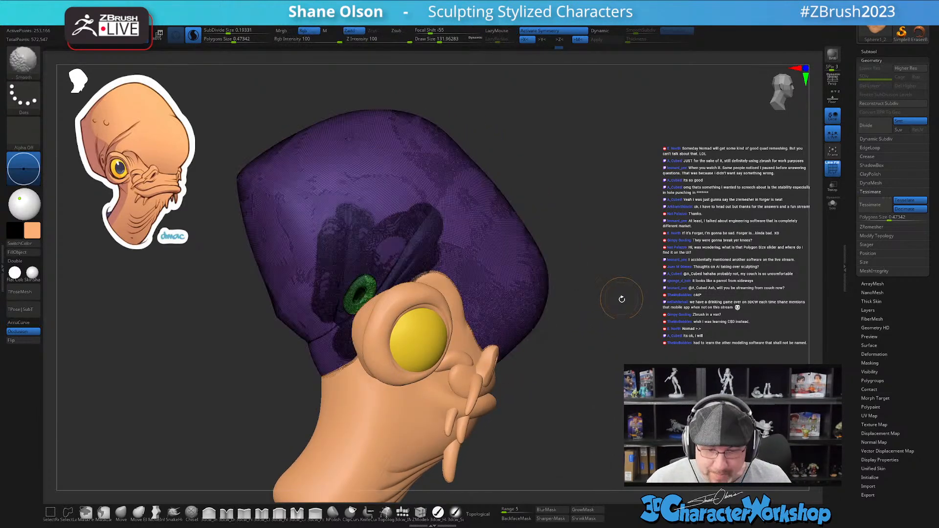
key("shift+f")
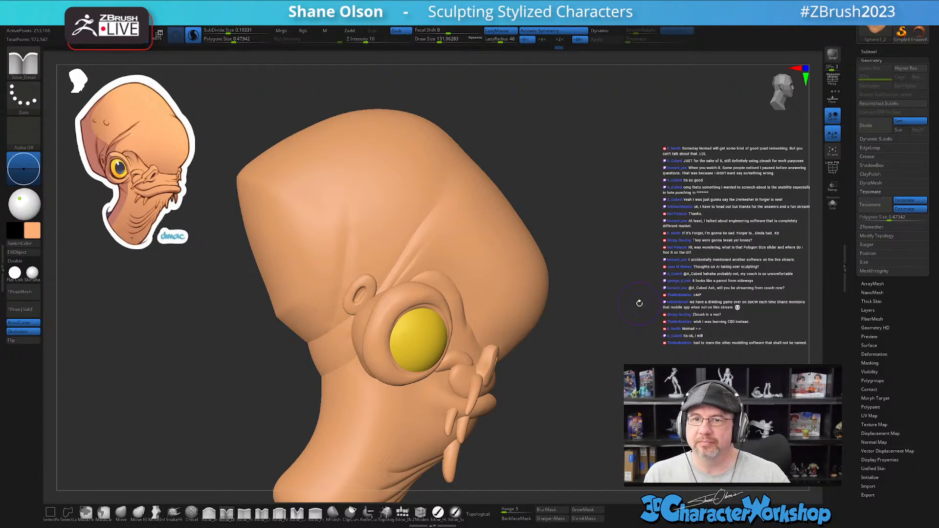
mouse_move(646, 270)
left_mouse_down()
mouse_move(674, 198)
mouse_move(684, 203)
mouse_move(626, 274)
mouse_move(653, 319)
left_mouse_up()
key("shift+f")
key("shift+f")
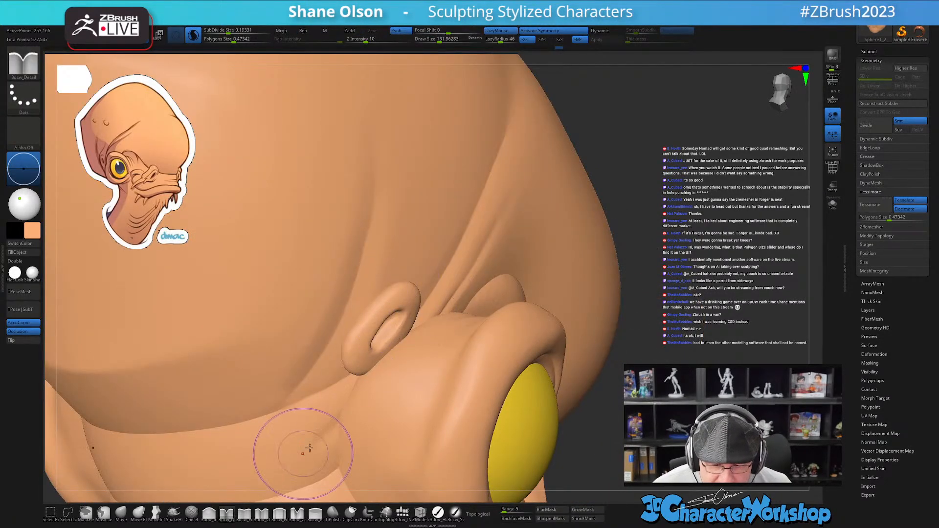
- Show the wireframe on the skull and ear mesh and regenerate its polygroups with Auto Groups
left_click_drag(710, 342, 713, 360, "alt")
key("shift+f")
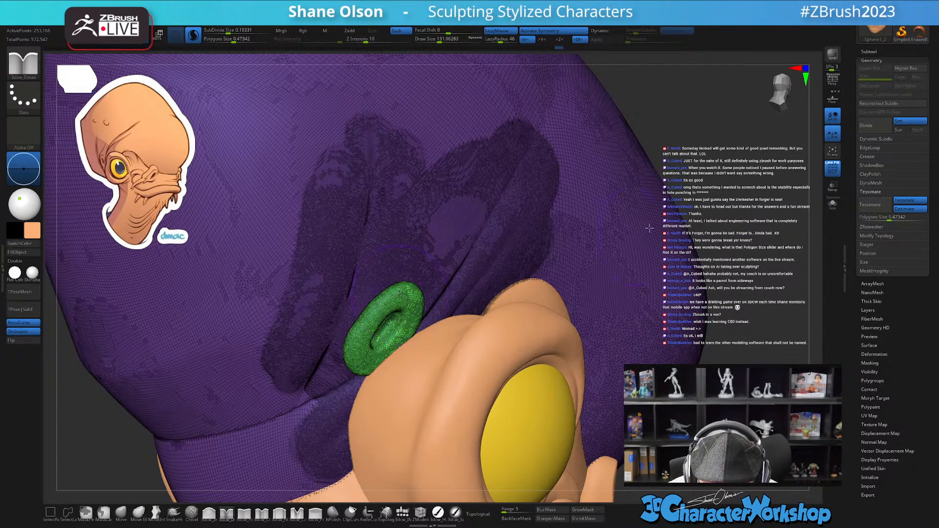
key("s")
left_click_drag(762, 175, 746, 182)
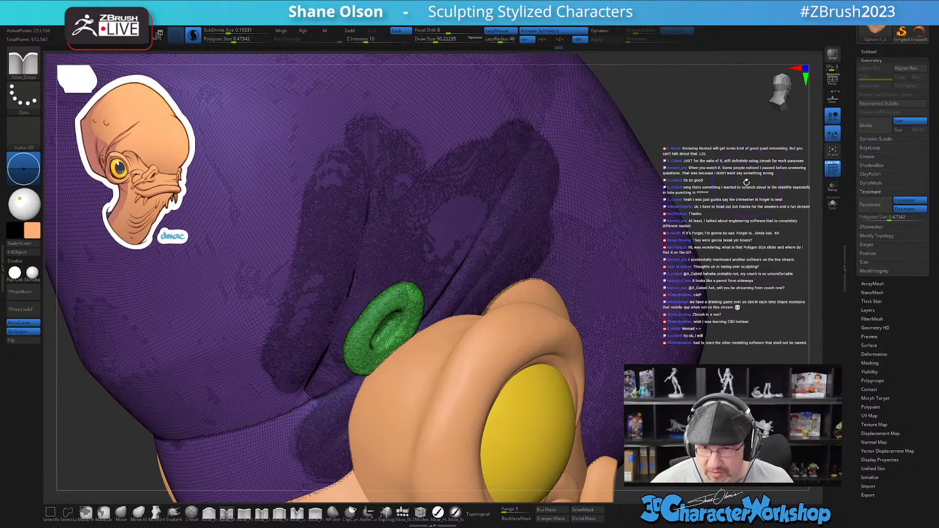
key("g")
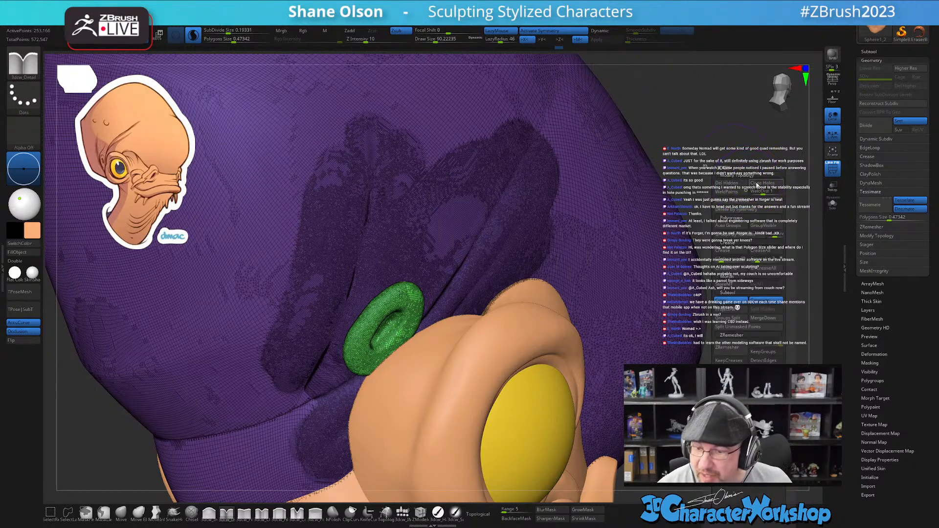
key("g")
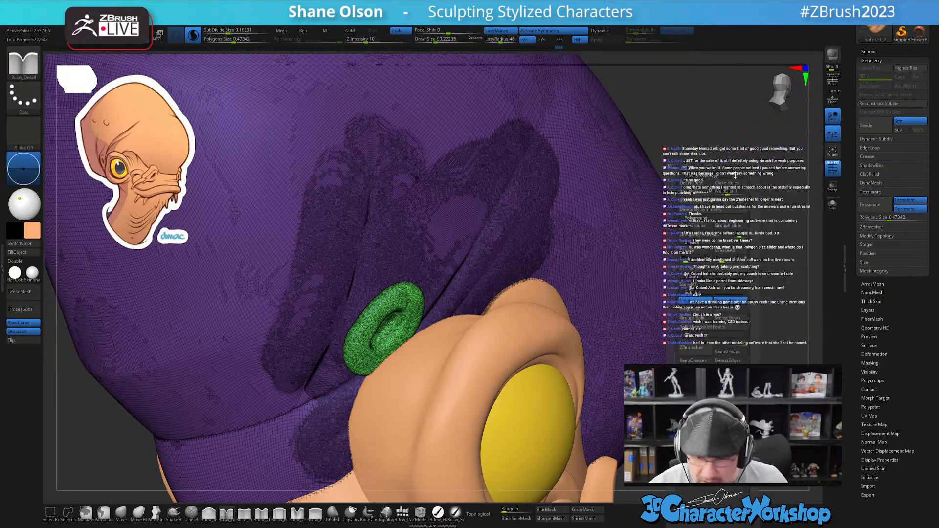
left_click(706, 225)
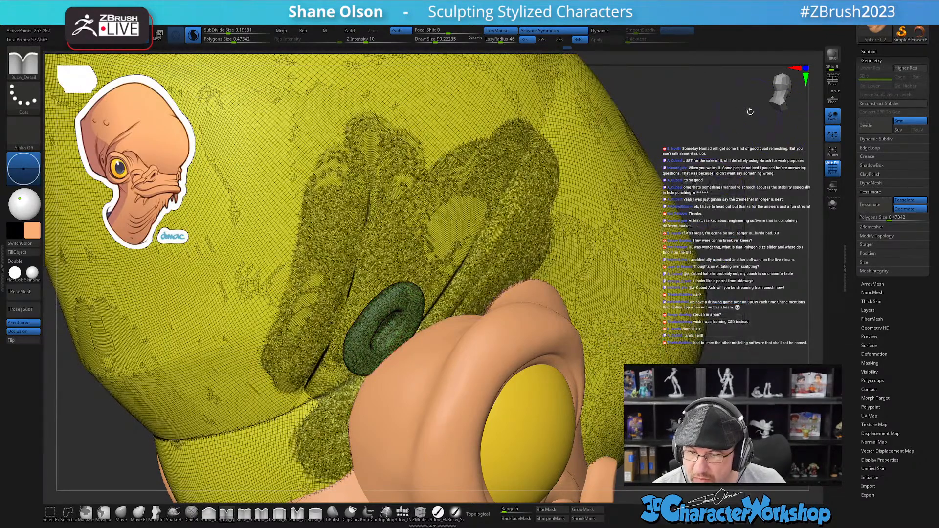
- Inspect the ear up close and from behind, checking the skull's new polygroups in the wireframe
mouse_move(425, 376)
right_mouse_down()
mouse_move(391, 355)
mouse_move(392, 315)
mouse_move(374, 397)
right_mouse_up()
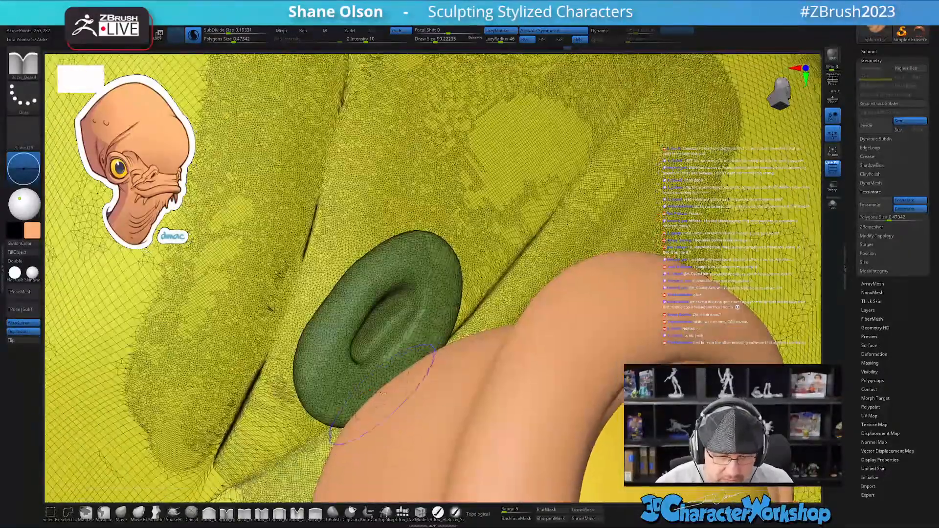
mouse_move(394, 363)
right_mouse_down()
mouse_move(385, 360)
mouse_move(374, 265)
right_mouse_up()
key("shift+f")
right_click_drag(463, 366, 503, 431)
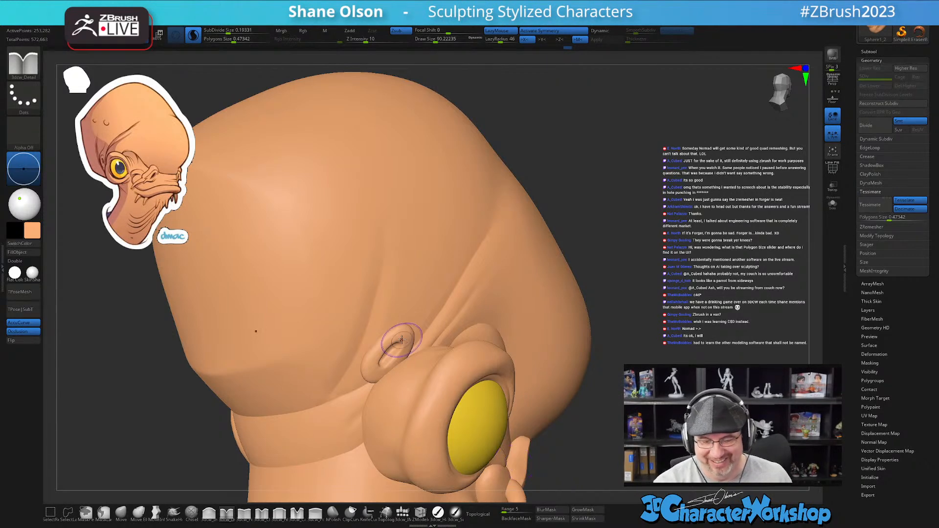
right_click_drag(401, 333, 428, 326)
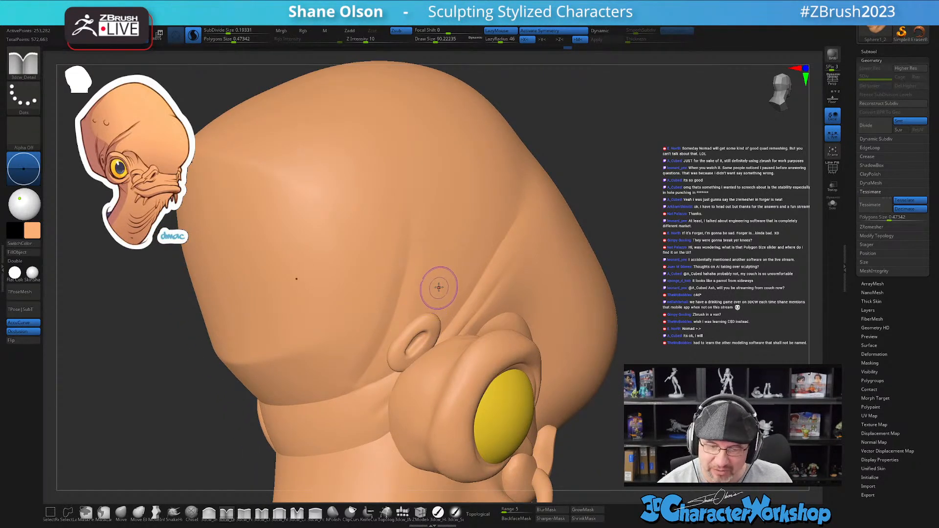
key("shift+f")
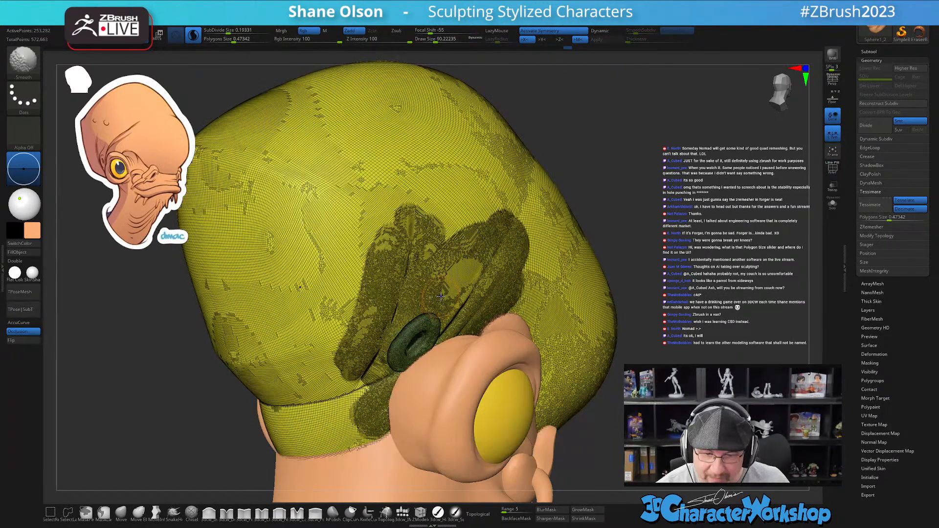
key("shift+f")
- Hide the ears by isolating the skull polygroup and switch to the pinch brush
key("ctrl+shift")
left_click(433, 292, "ctrl+shift")
right_click_drag(461, 277, 455, 312)
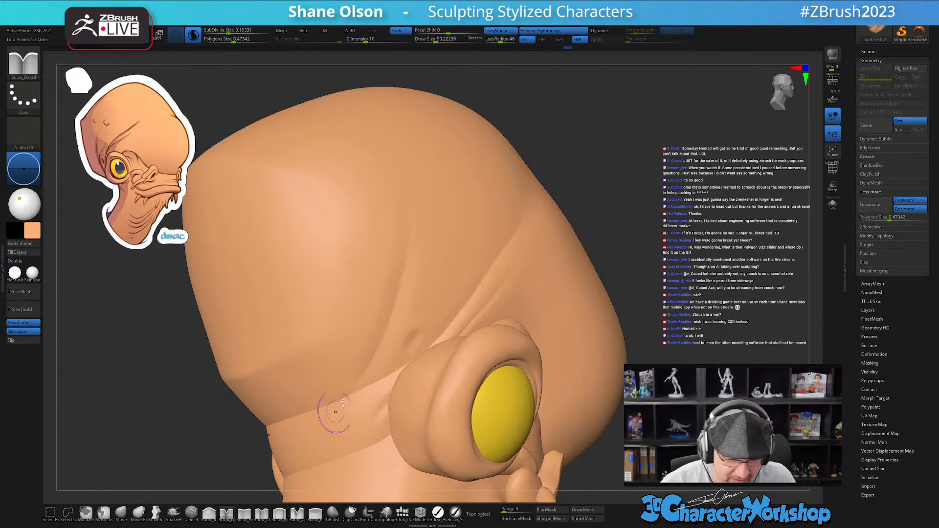
right_click_drag(318, 430, 317, 460)
left_click(244, 514)
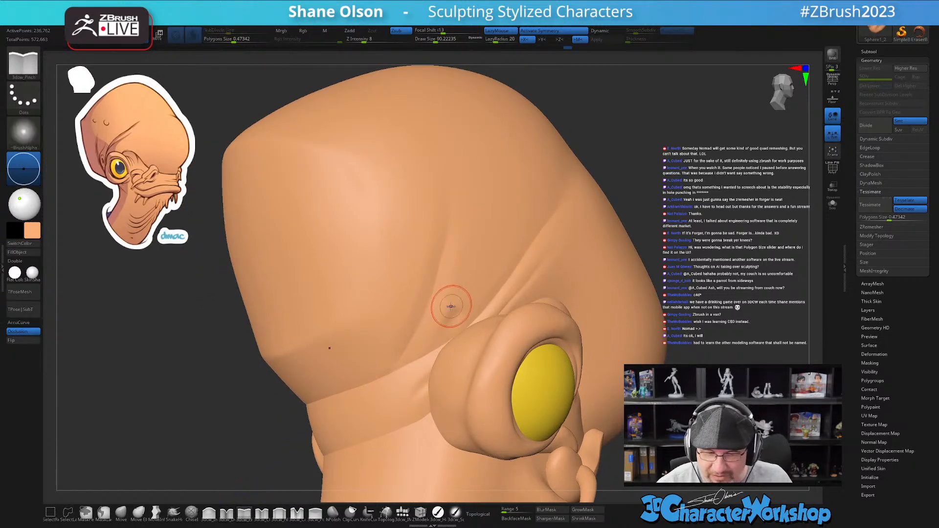
- Pinch the skin folds on the skull behind the eye socket, adjusting the brush size between strokes
mouse_move(445, 306)
right_mouse_down("ctrl")
mouse_move(461, 300)
mouse_move(465, 312)
right_mouse_up("ctrl")
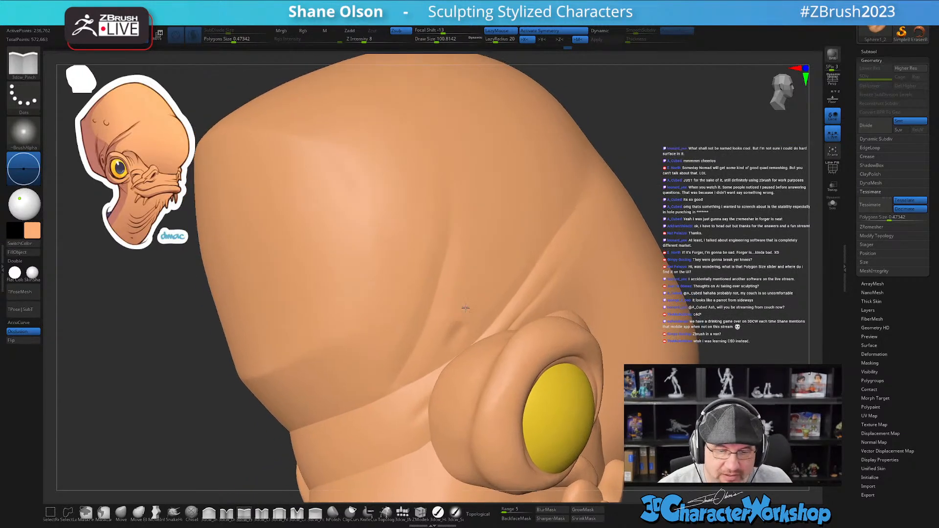
key("s")
left_click_drag(478, 300, 480, 300)
right_click_drag(466, 311, 479, 299, "alt")
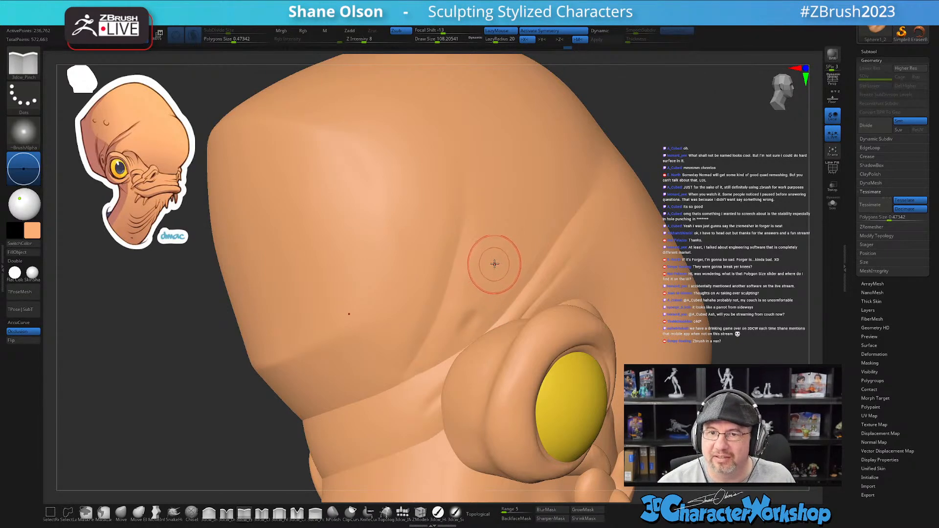
left_click_drag(492, 273, 491, 273)
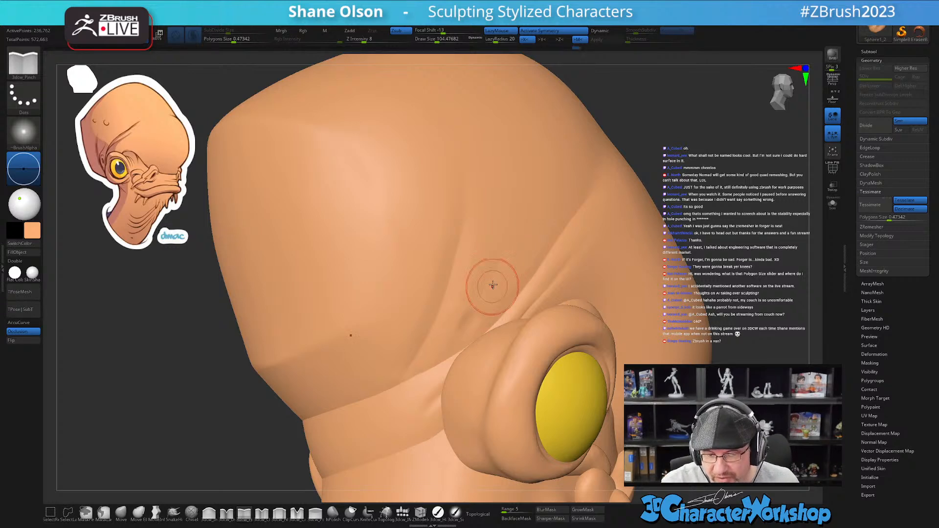
right_click_drag(499, 289, 482, 292)
key("s")
mouse_move(482, 292)
left_mouse_down()
mouse_move(494, 289)
mouse_move(501, 253)
left_mouse_up()
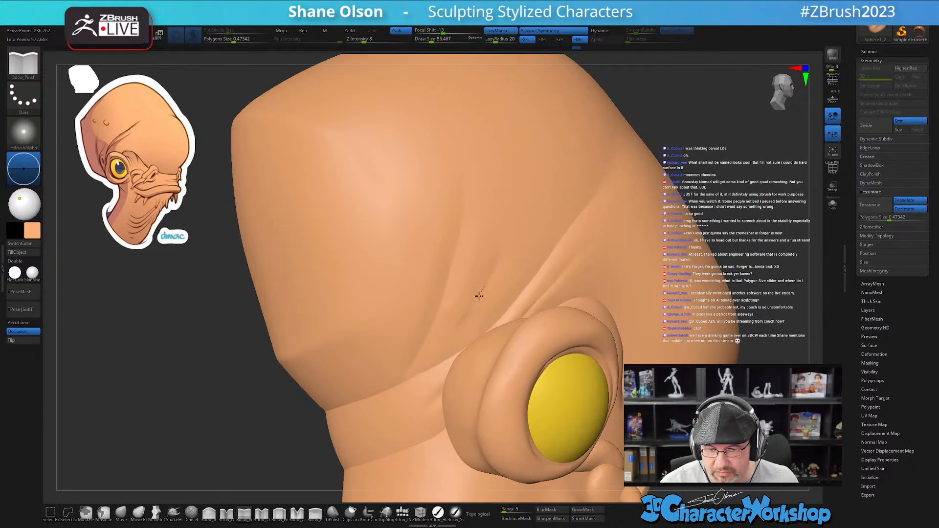
- Continue pinching the skin folds on the skull behind the eye socket with a draw size of about 94
right_click_drag(499, 301, 500, 292, "ctrl")
key("s")
left_click_drag(497, 295, 502, 294)
right_click_drag(501, 294, 509, 278)
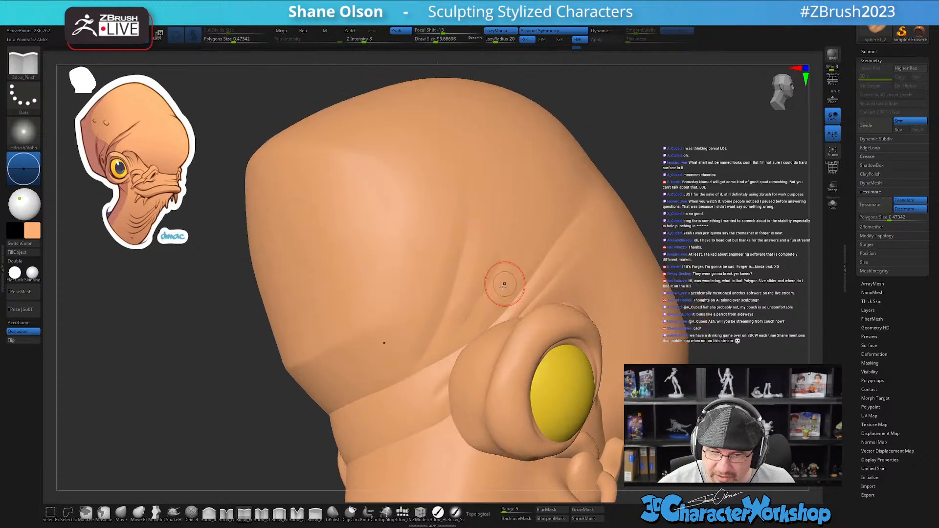
mouse_move(462, 345)
right_mouse_down()
mouse_move(506, 303)
mouse_move(505, 275)
right_mouse_up()
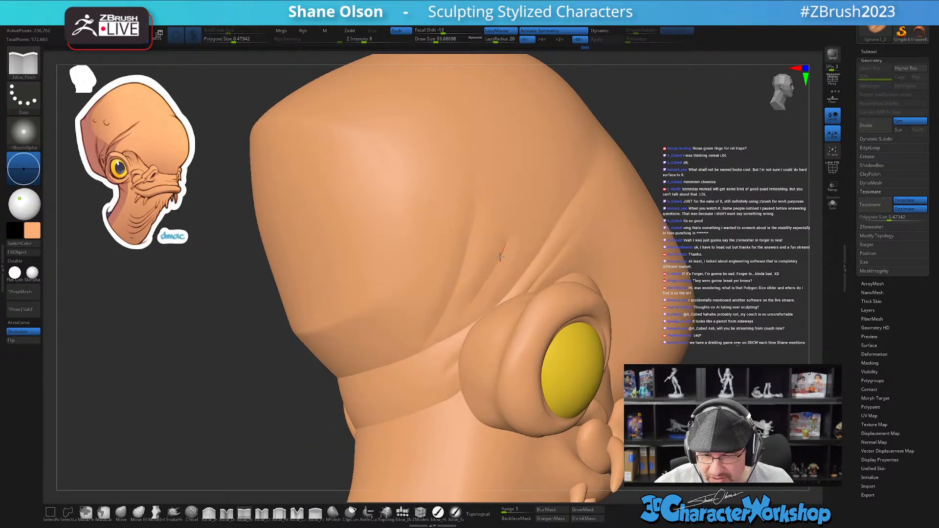
right_click_drag(525, 295, 435, 391)
- Bring the hidden ears back and mask everything except the ear with the transpose gizmo
key("w")
right_click_drag(476, 252, 548, 265)
left_click_drag(433, 261, 308, 371, "alt")
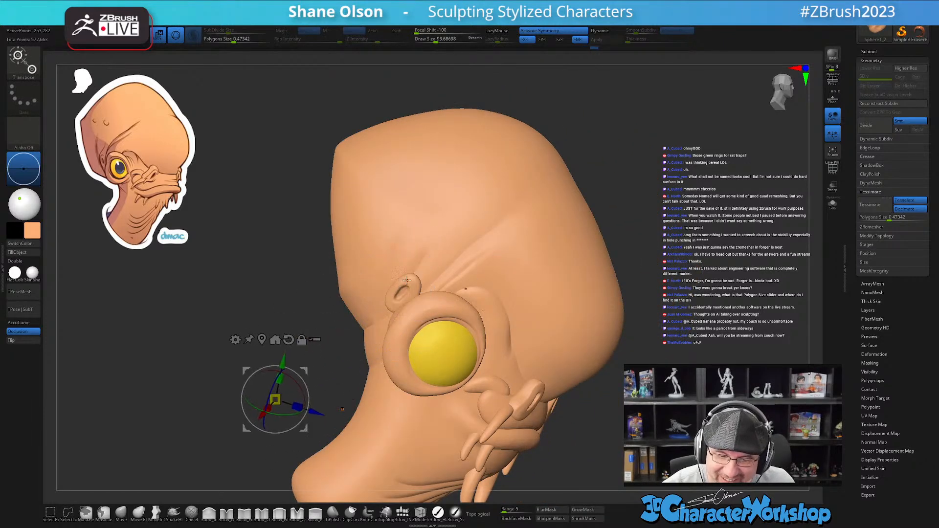
left_click(405, 281, "ctrl")
right_click_drag(562, 274, 519, 343)
left_click_drag(336, 244, 344, 237)
left_click_drag(516, 296, 482, 301)
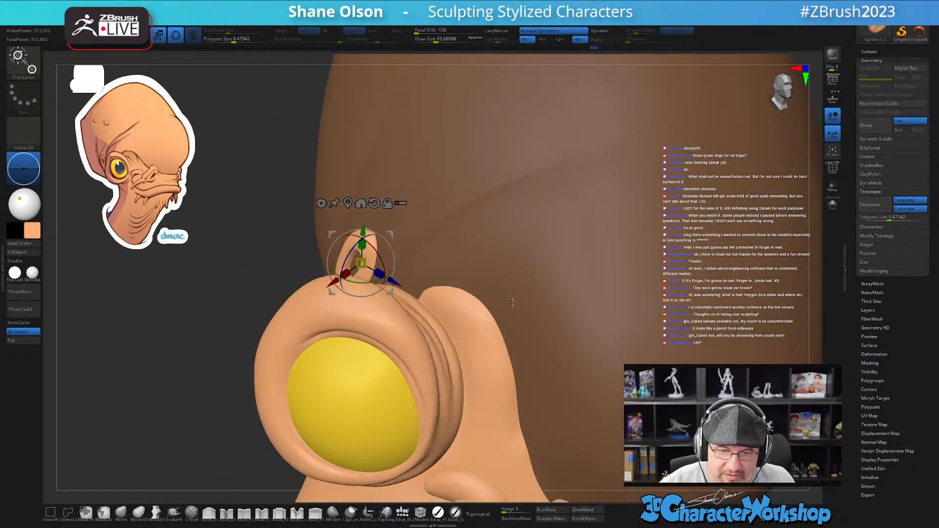
- Return to draw mode with the mask cleared and compare the head from the front and side
key("q")
mouse_move(211, 390)
left_mouse_down()
mouse_move(220, 382)
mouse_move(194, 329)
left_mouse_up()
left_click_drag(632, 352, 590, 350, "shift")
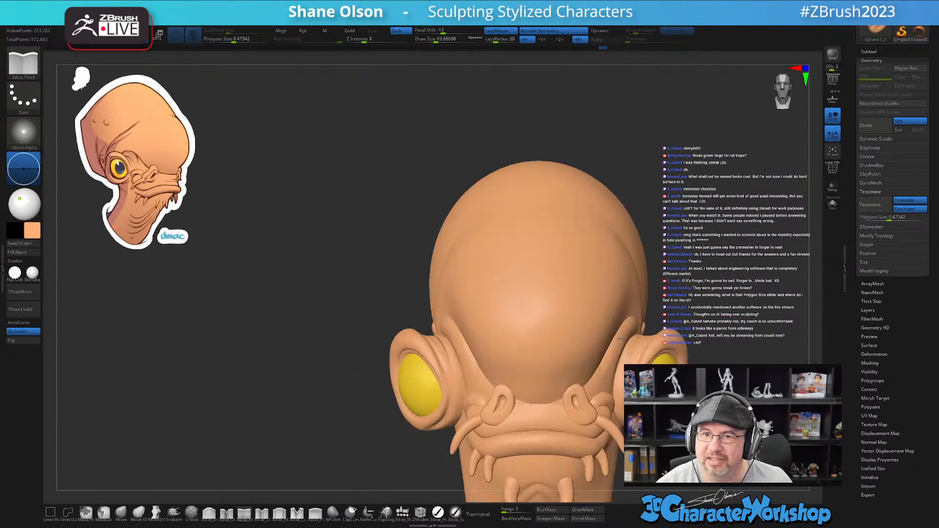
left_click_drag(685, 430, 641, 381, "alt")
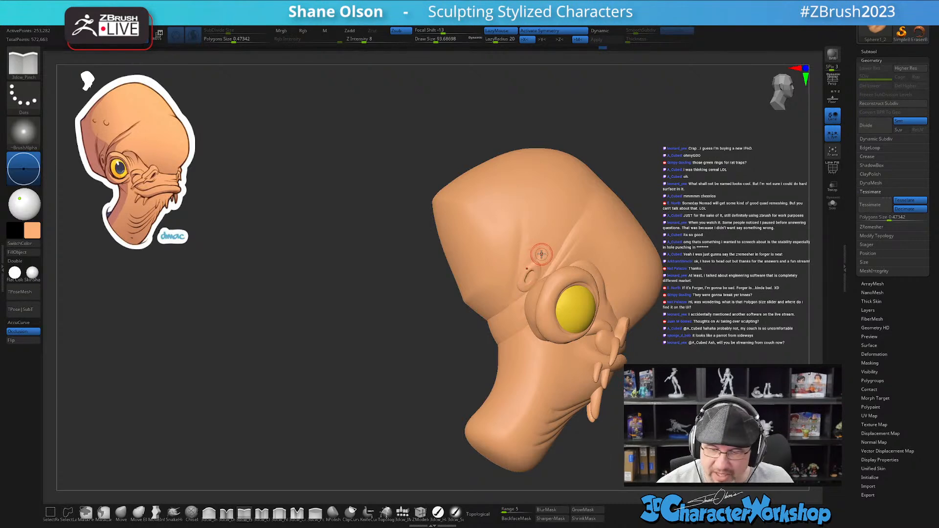
- Undo the last change and mask only the ear, leaving the surrounding skull editable
key("ctrl+z")
right_click_drag(568, 258, 426, 416)
left_click_drag(425, 416, 420, 425, "ctrl")
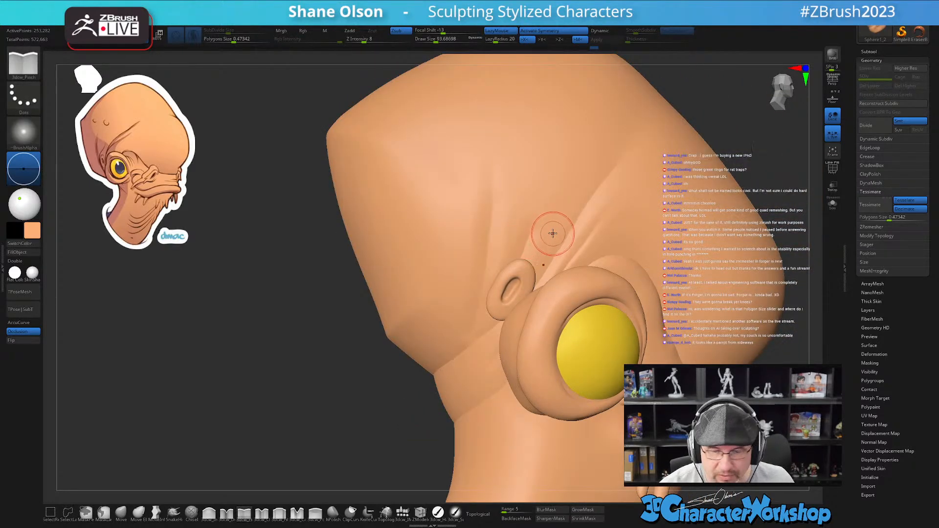
key("w")
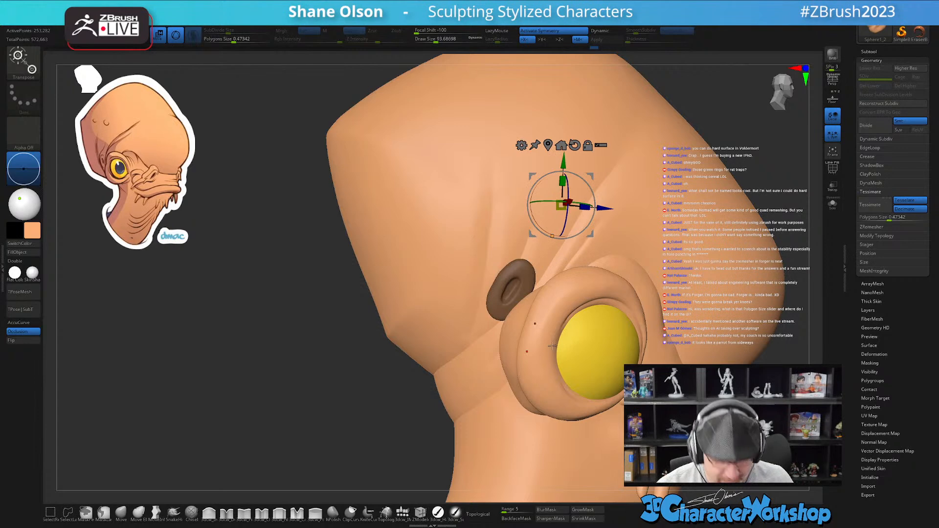
key("q")
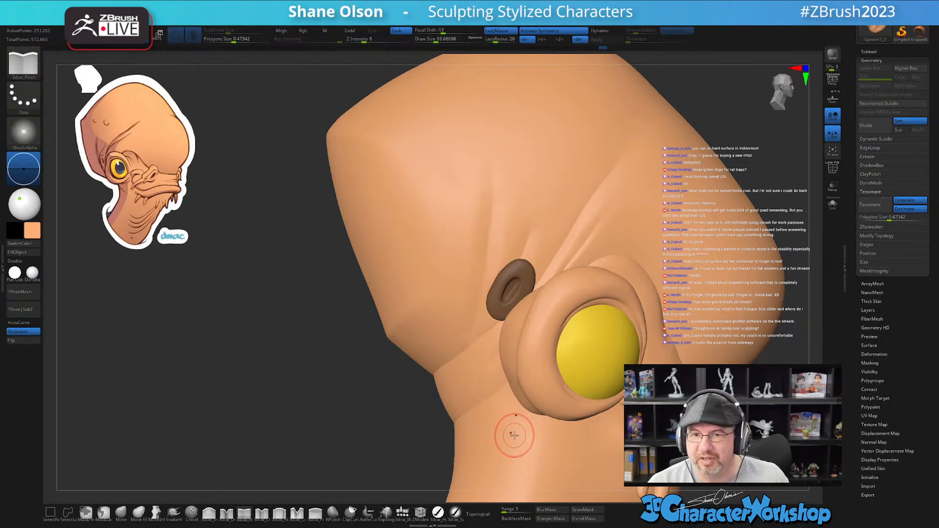
- With the Move brush, Topological off and a draw size of about 200 to 250, reshape the skull around the masked ear
left_click(121, 512)
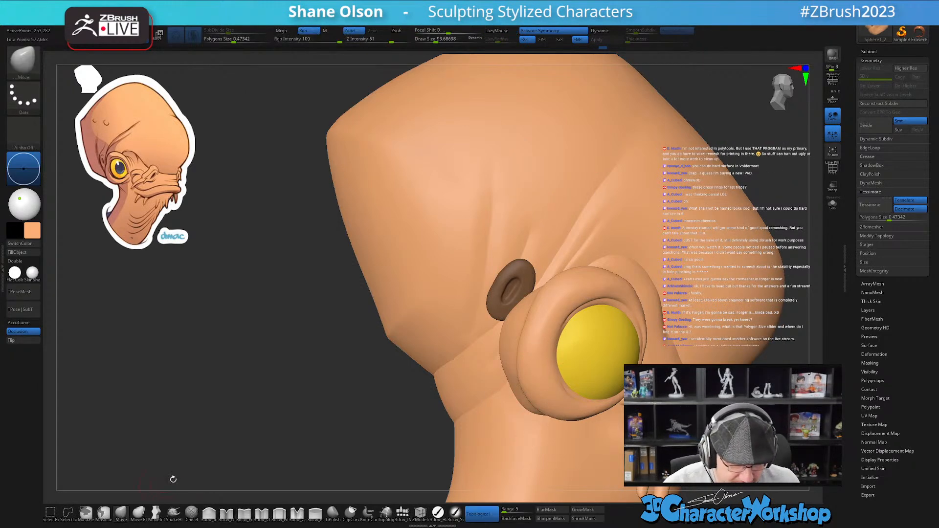
key("s")
left_click_drag(506, 304, 516, 294)
left_click(485, 513)
key("s")
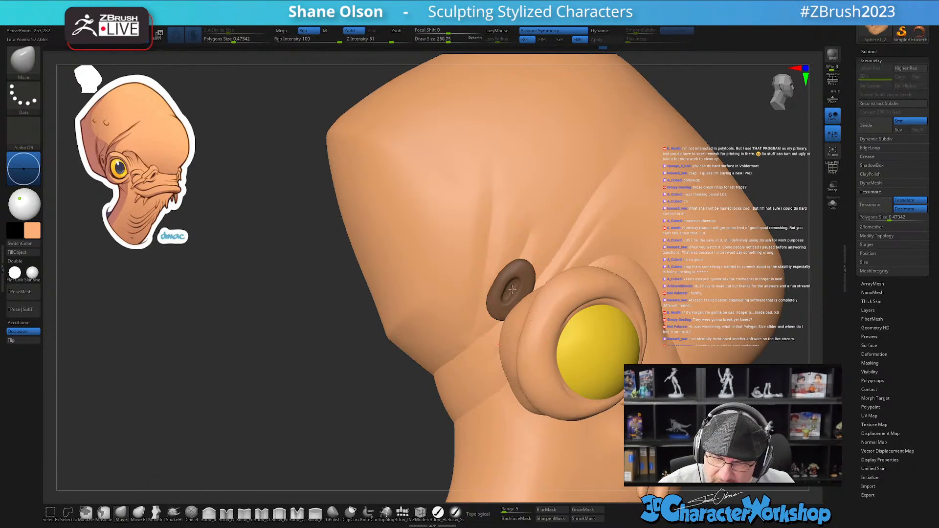
mouse_move(529, 277)
right_mouse_down()
mouse_move(513, 277)
mouse_move(513, 266)
mouse_move(529, 270)
mouse_move(536, 254)
mouse_move(537, 268)
mouse_move(513, 267)
mouse_move(524, 273)
mouse_move(490, 268)
mouse_move(486, 220)
mouse_move(508, 217)
mouse_move(494, 210)
mouse_move(509, 246)
right_mouse_up()
right_click_drag(518, 290, 493, 319)
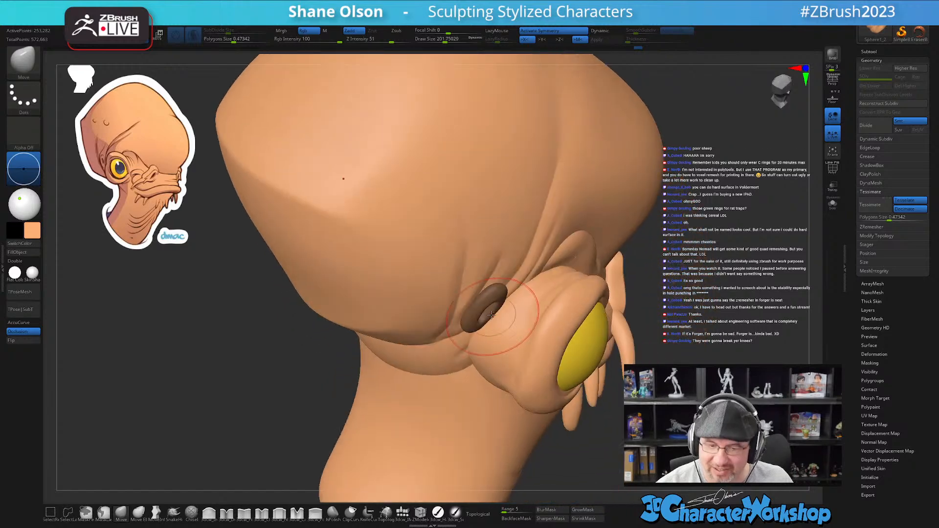
key("ctrl")
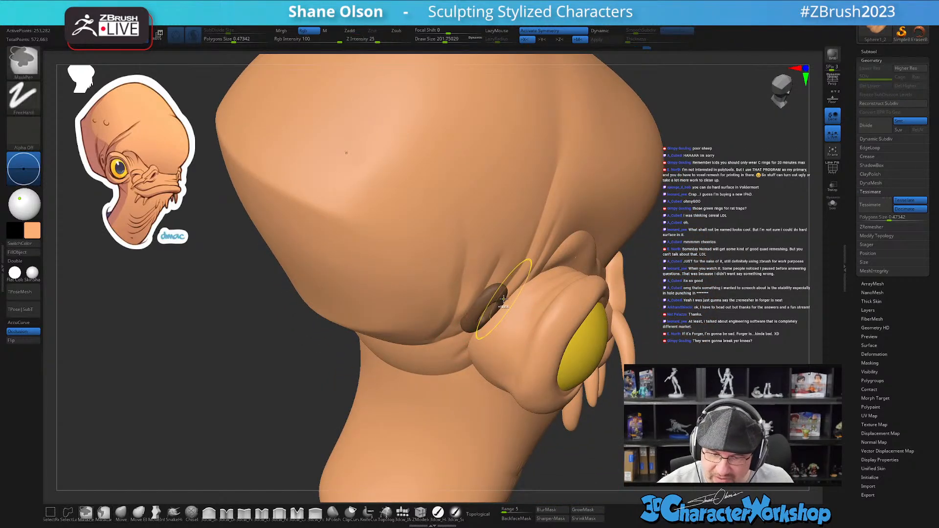
right_click_drag(495, 307, 498, 312)
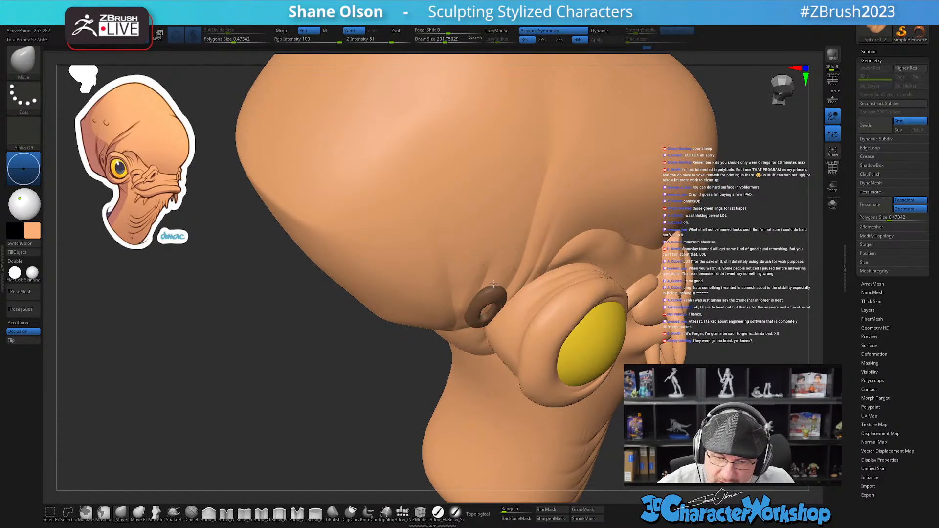
right_click_drag(518, 335, 482, 344)
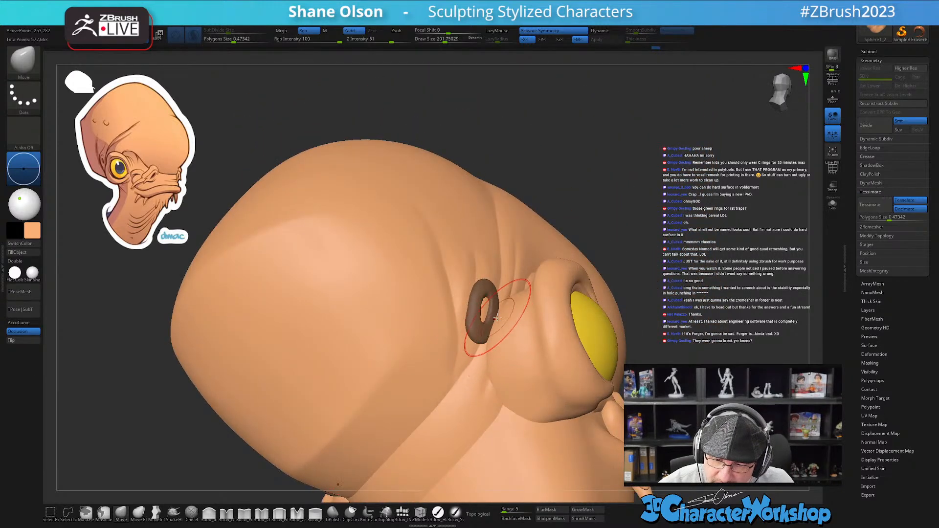
- Nudge the skull surface inside the ear ring with the Move brush at about size 74, and clear the ear mask
key("s")
left_click_drag(478, 313, 473, 313)
mouse_move(472, 314)
right_mouse_down()
mouse_move(485, 303)
mouse_move(457, 344)
right_mouse_up()
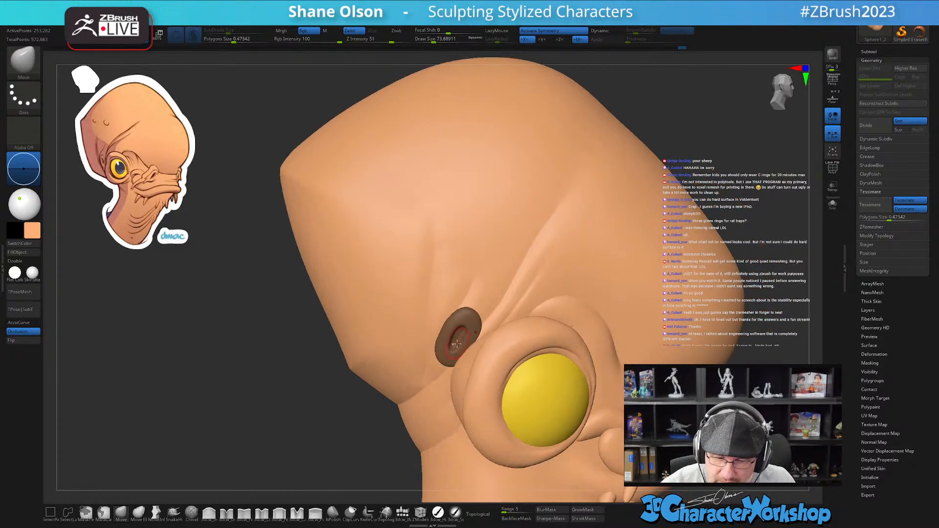
right_click_drag(421, 387, 425, 242, "ctrl")
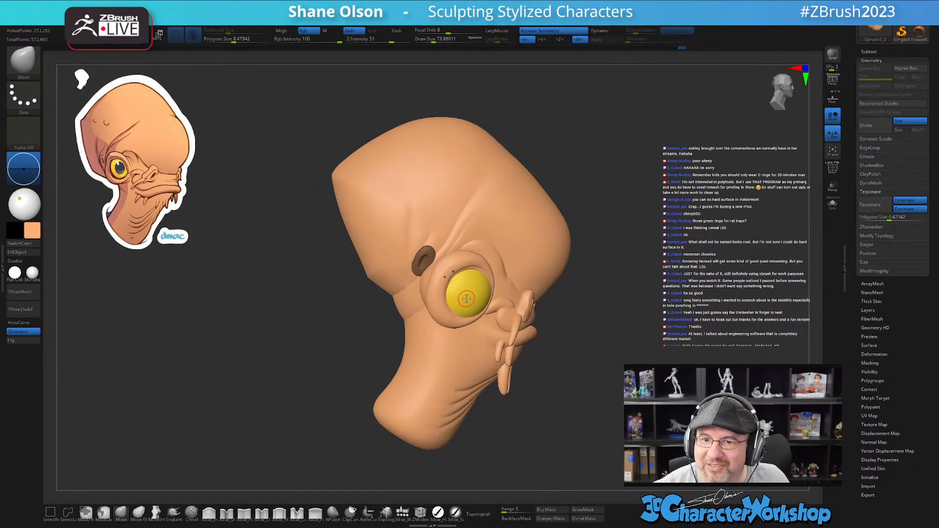
right_click_drag(597, 310, 570, 307)
right_click_drag(675, 339, 562, 293, "alt")
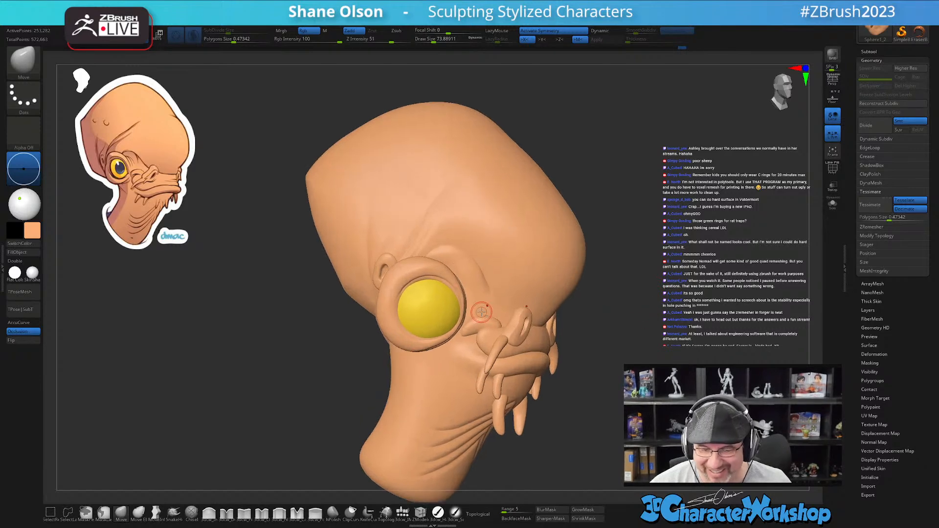
- Select the face mesh and adjust its shape beside the nose with the Move brush at a draw size of about 311
key("s")
left_click_drag(592, 360, 603, 359)
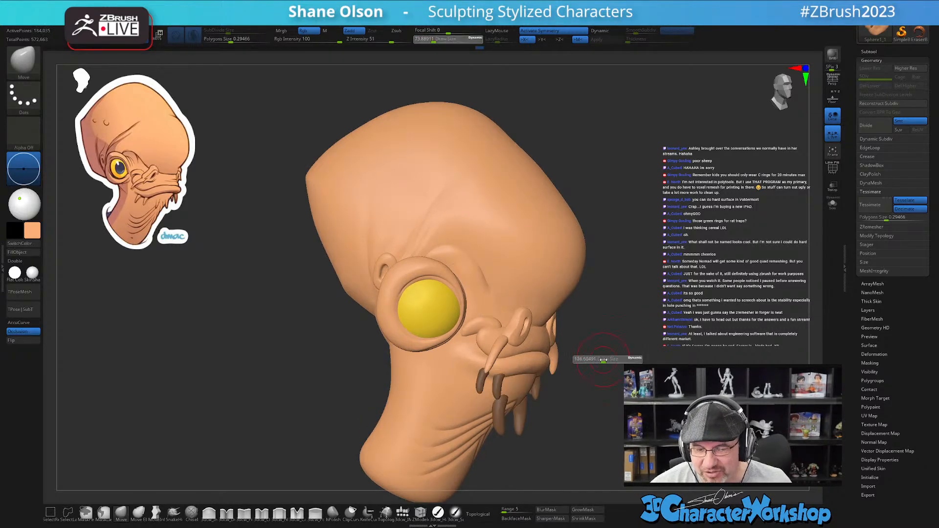
left_click(502, 302, "alt")
key("s")
left_click_drag(495, 293, 503, 293)
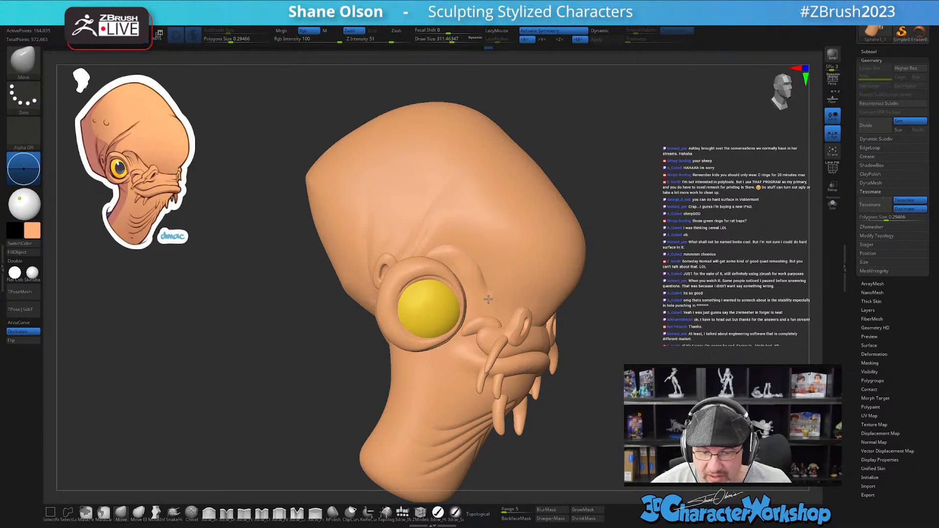
left_click_drag(644, 293, 532, 279)
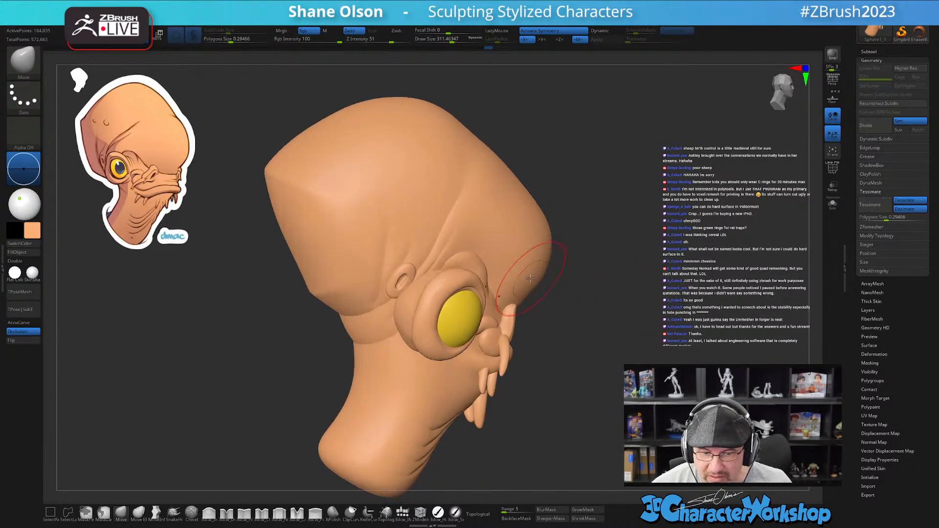
left_click_drag(475, 258, 626, 333)
mouse_move(697, 318)
left_mouse_down()
mouse_move(658, 322)
mouse_move(700, 332)
mouse_move(655, 337)
mouse_move(674, 358)
mouse_move(667, 360)
mouse_move(724, 361)
left_mouse_up()
- Refine the area where the forehead meets the nose using the Move brush at about 202 to 234, checking several angles
key("s")
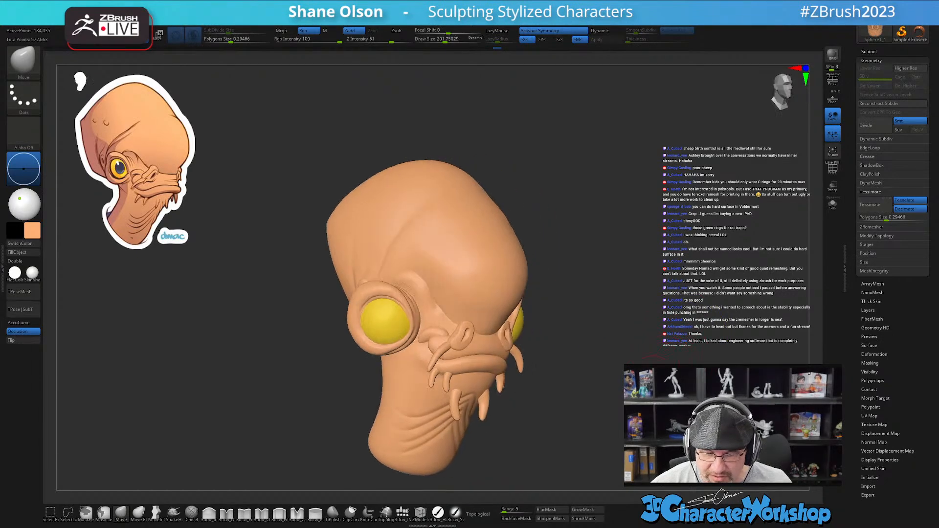
left_click_drag(649, 381, 657, 364)
left_click_drag(658, 364, 658, 387, "alt")
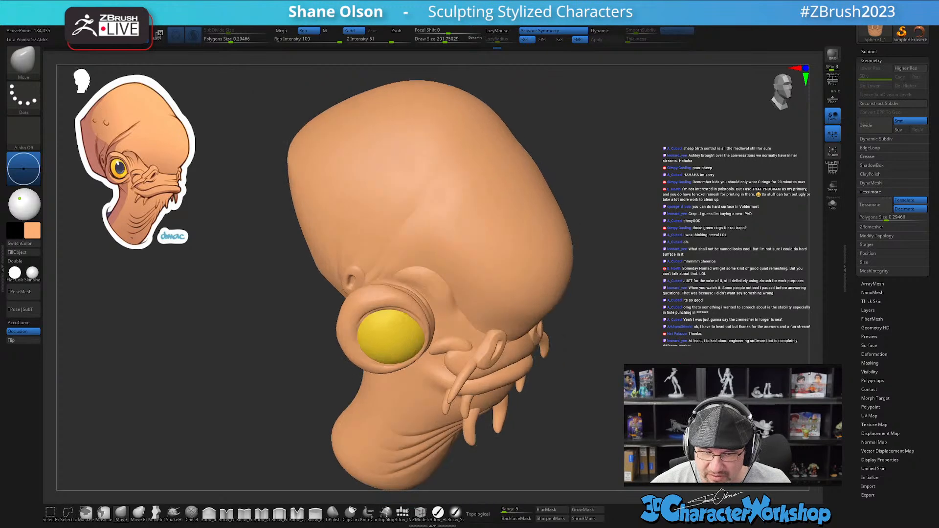
left_click_drag(519, 332, 542, 329)
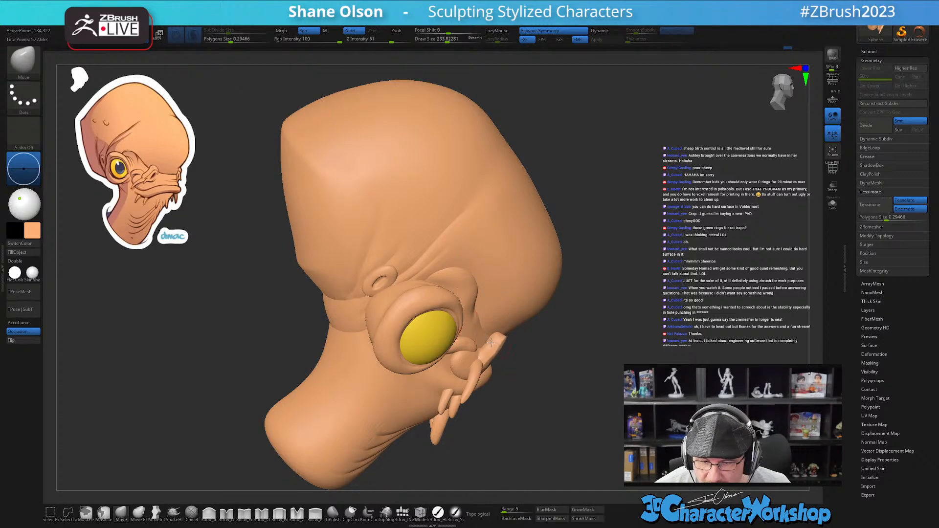
left_click_drag(489, 339, 440, 362)
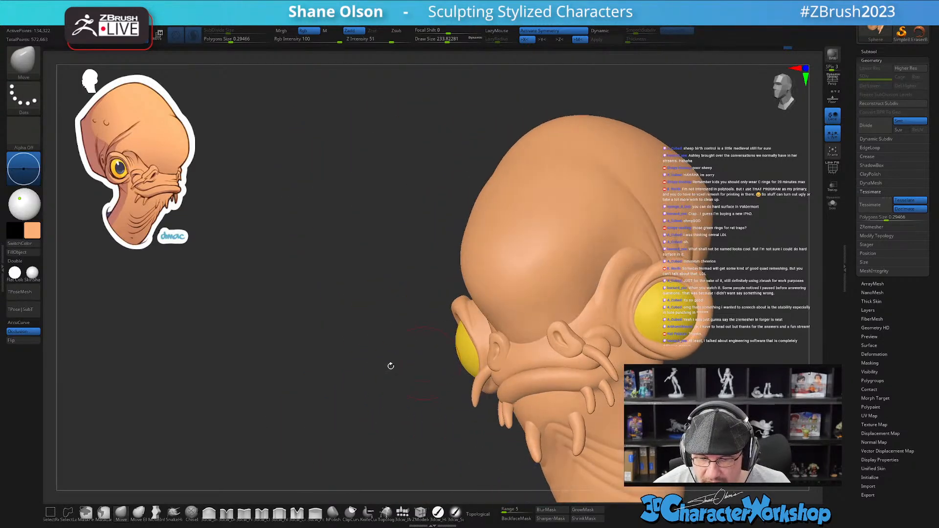
left_click_drag(337, 357, 387, 355)
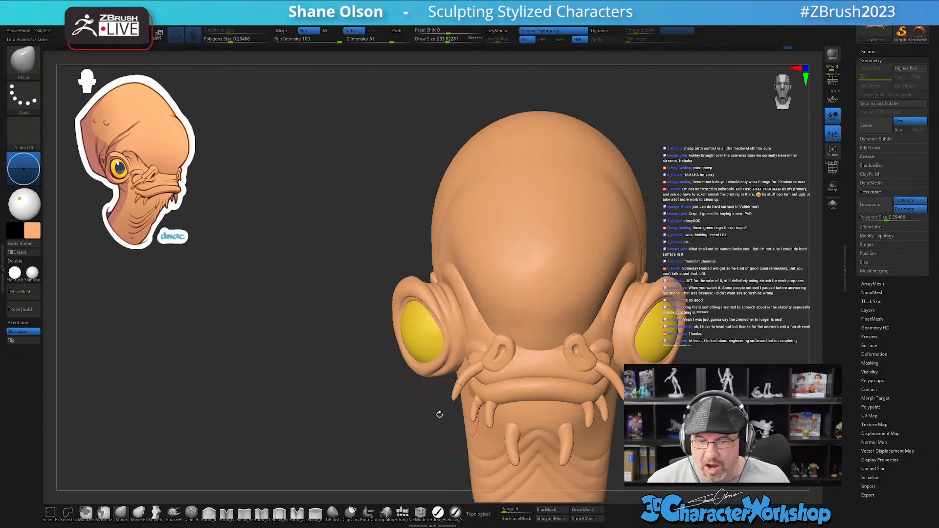
left_click_drag(395, 417, 409, 415)
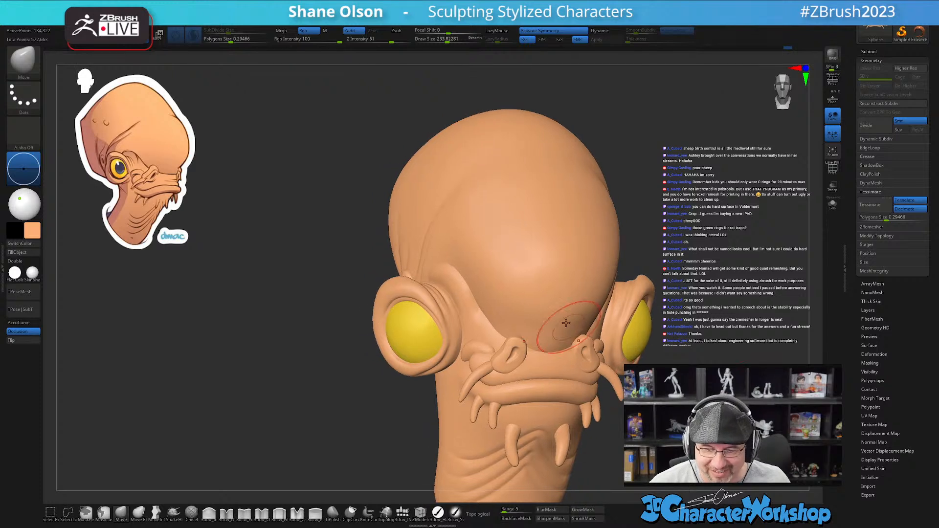
- Select the eyeball mesh, subdivide it and apply its Dynamic Subdiv to reach subdivision level 5
left_click(408, 343, "alt")
left_click_drag(352, 371, 354, 396)
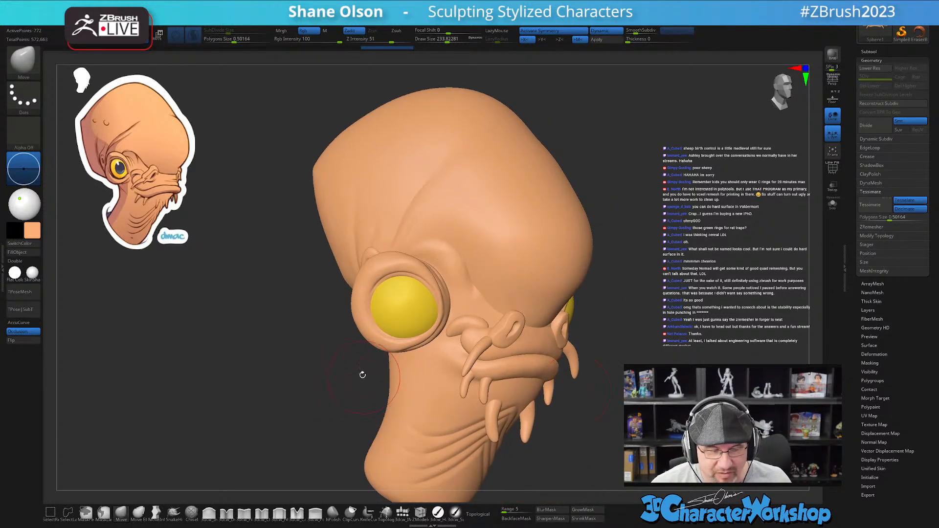
key("s")
left_click_drag(324, 353, 321, 332)
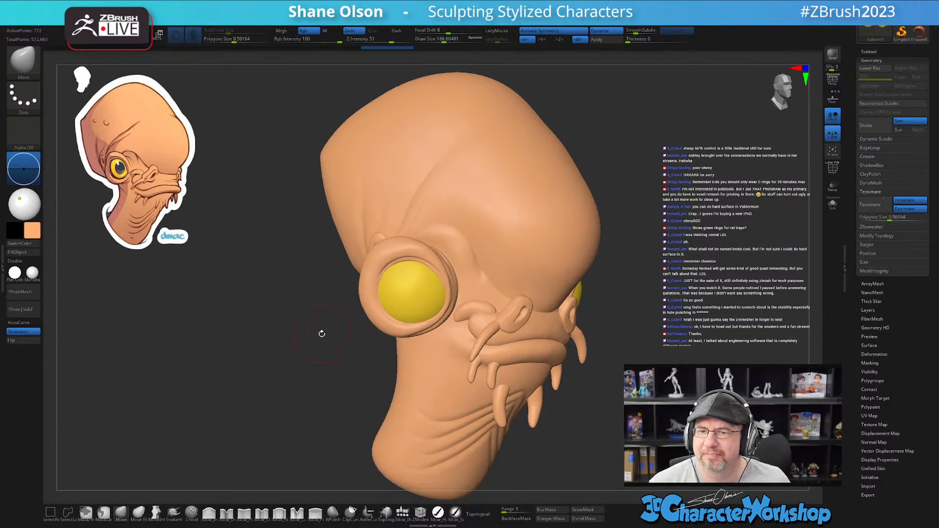
left_click_drag(608, 257, 596, 262)
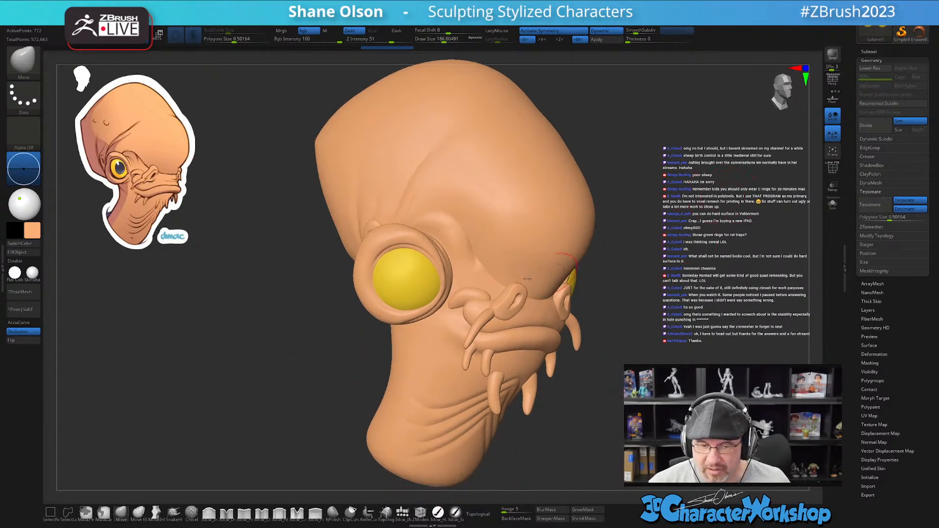
left_click_drag(284, 385, 331, 362)
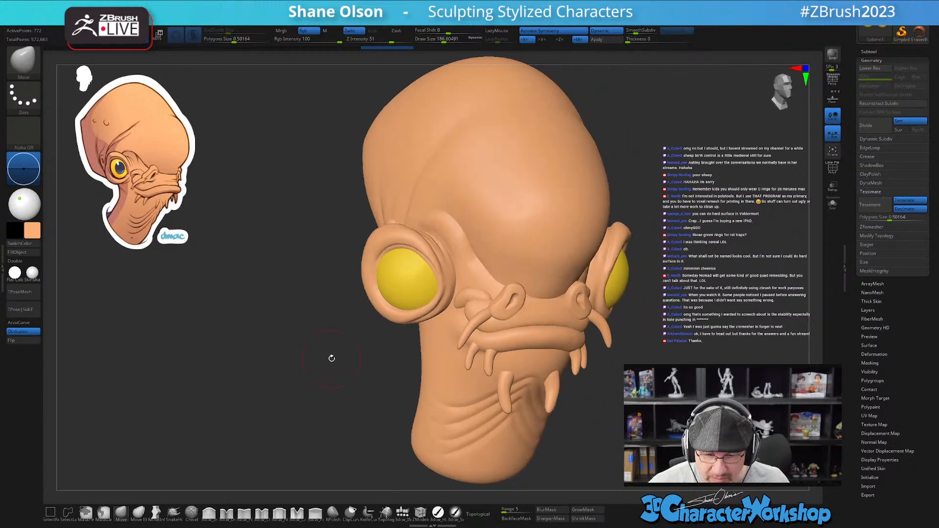
key("ctrl")
key("ctrl+d")
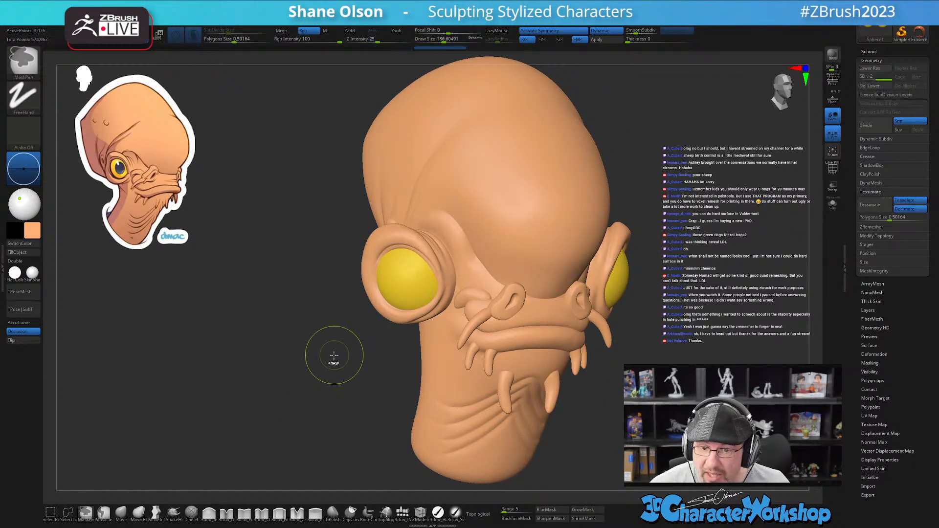
left_click(614, 40)
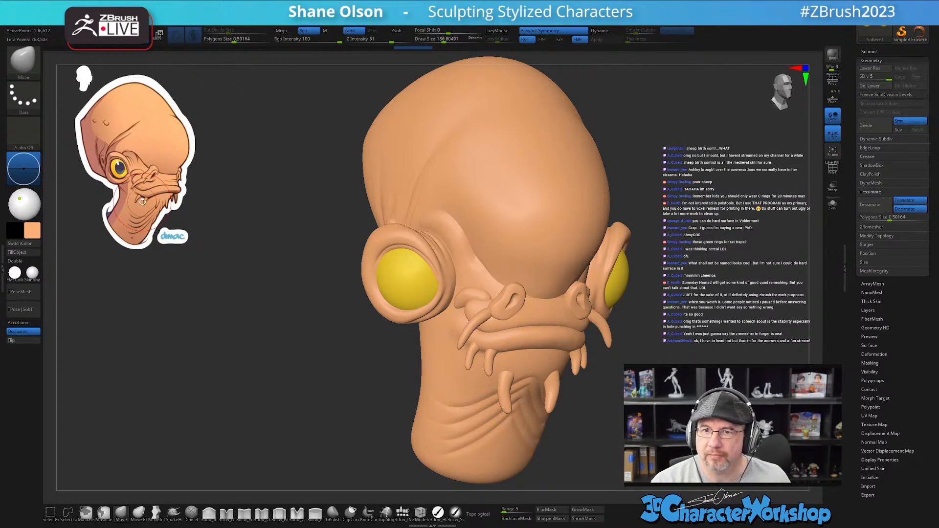
- Set up the hard-edged paint brush at draw size about 128 with a near-black color for the eyeballs
mouse_move(427, 268)
right_mouse_down("ctrl")
mouse_move(430, 286)
mouse_move(429, 275)
mouse_move(411, 266)
right_mouse_up("ctrl")
key("s")
left_click_drag(411, 274, 407, 274)
left_click(437, 512)
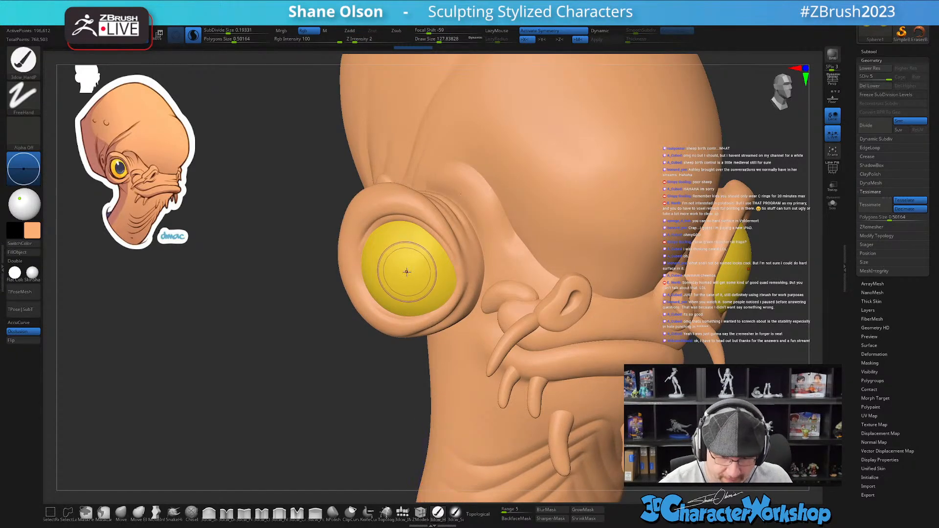
left_click(33, 234)
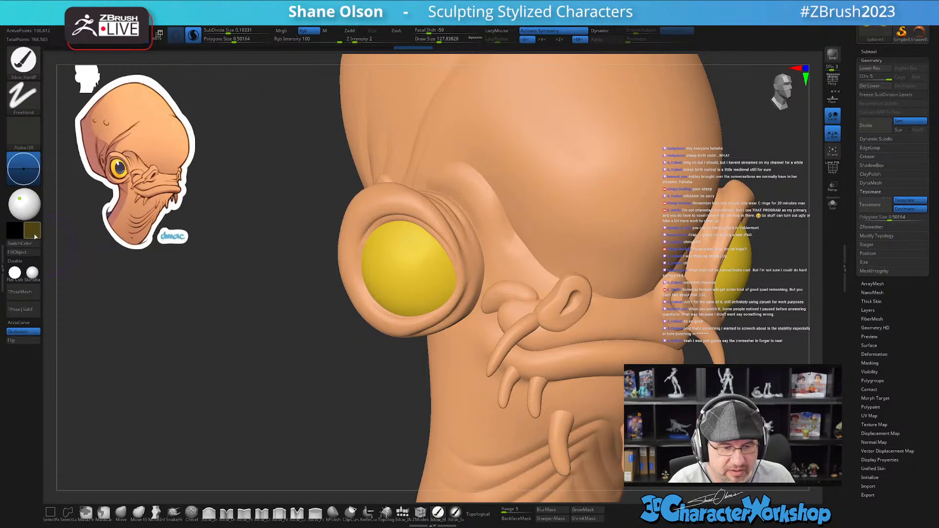
left_click(35, 237)
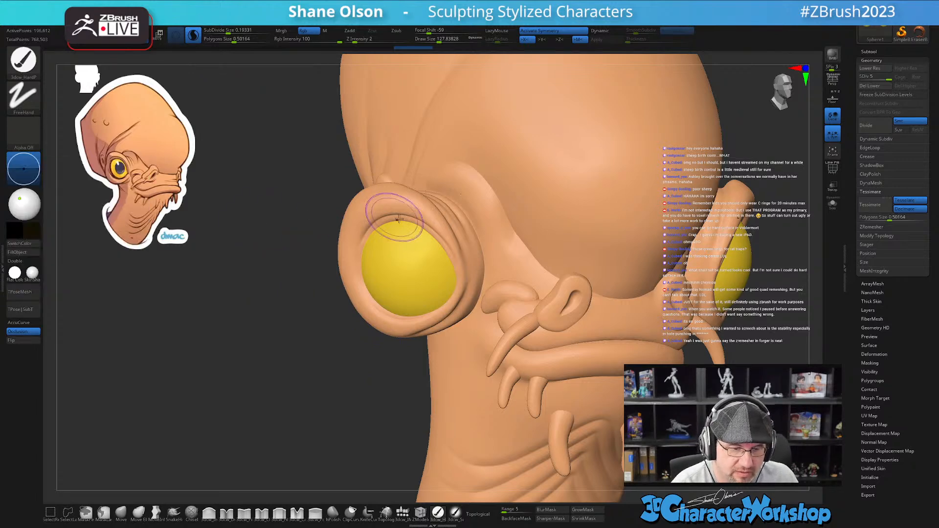
- Try painting a large black pupil on the yellow eyeball at draw size about 128
left_click(410, 270)
key("ctrl+z")
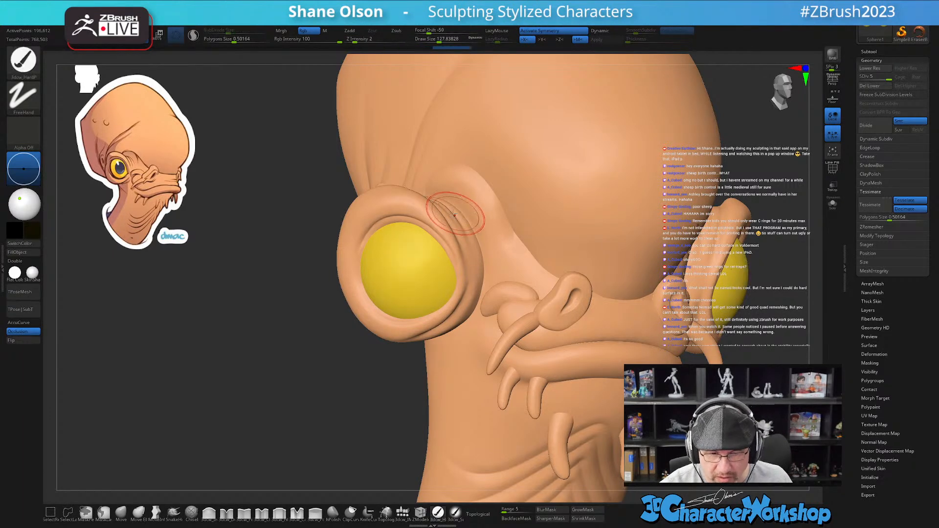
left_click(416, 272)
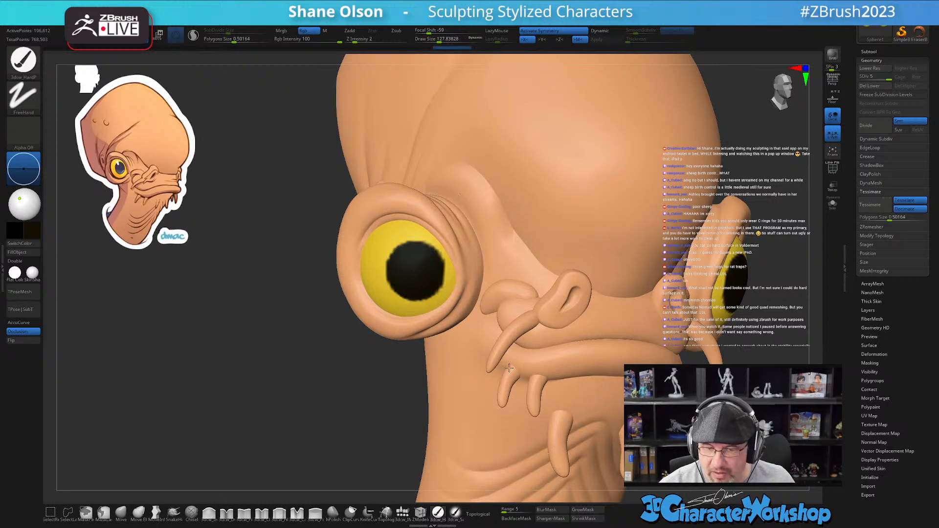
key("f")
left_click_drag(563, 391, 605, 397)
key("ctrl+z")
- Paint a round black pupil toward the front of the yellow eyeball at draw size about 124, comparing it with the reference
left_click_drag(566, 304, 555, 337)
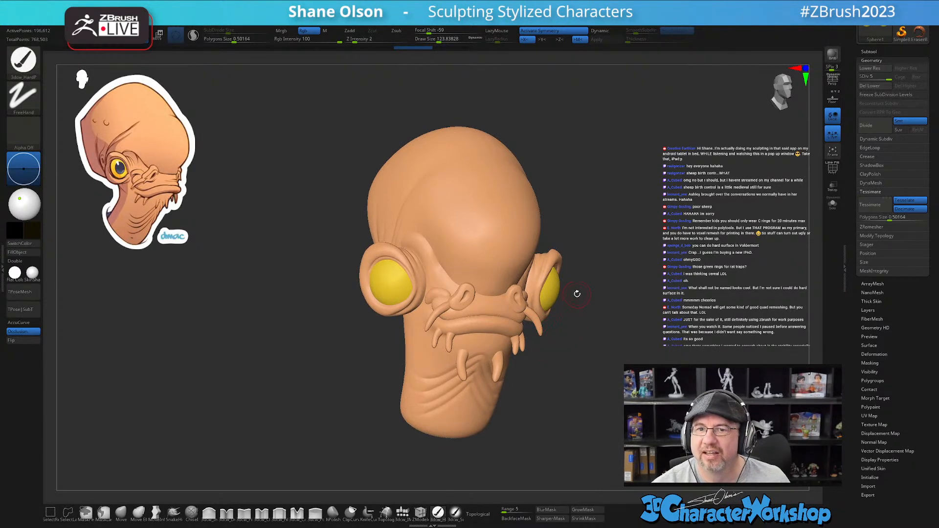
left_click_drag(577, 290, 589, 291)
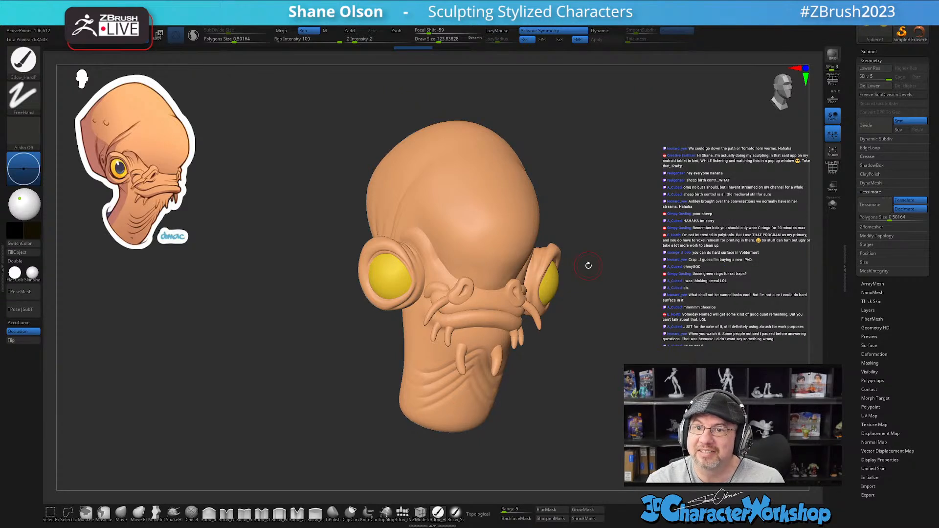
left_click_drag(589, 300, 582, 269)
left_click_drag(584, 230, 581, 237)
right_click_drag(413, 232, 410, 230)
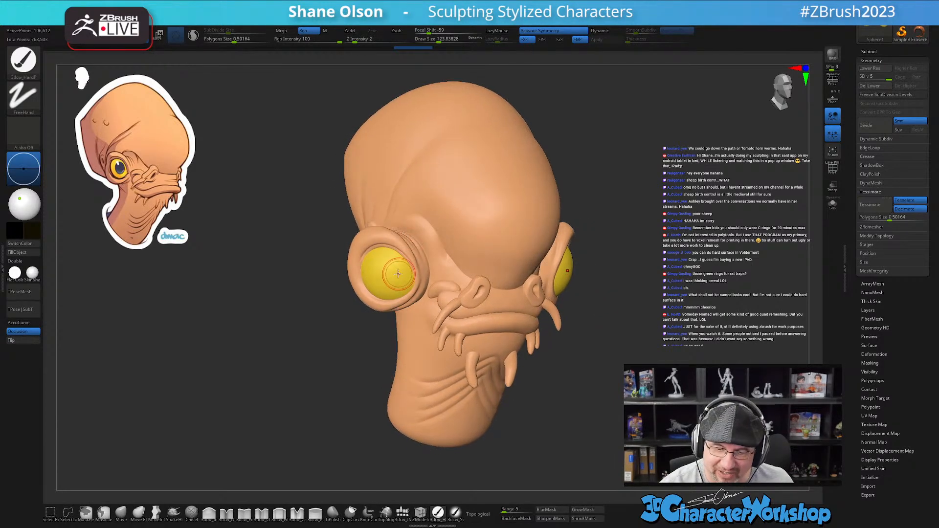
right_click_drag(399, 274, 396, 277)
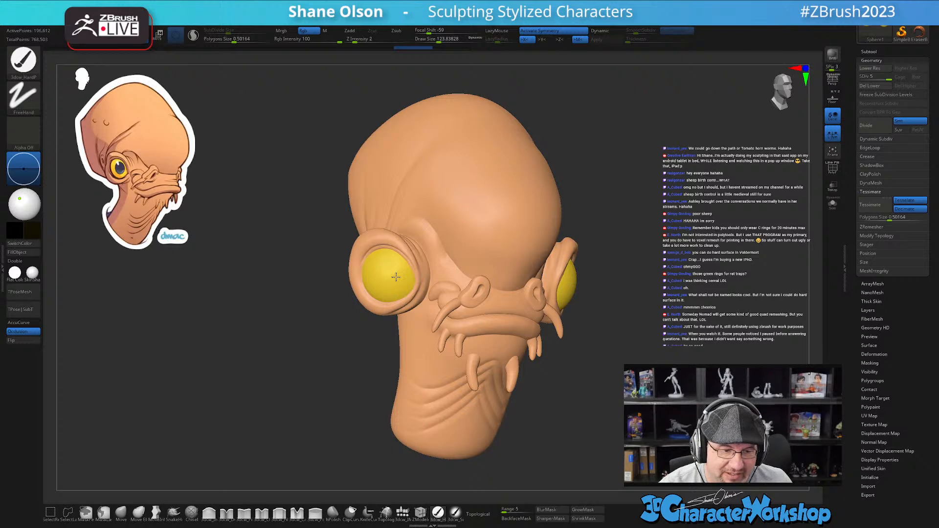
left_click_drag(395, 277, 395, 276)
mouse_move(396, 275)
right_mouse_down()
mouse_move(615, 399)
mouse_move(538, 386)
right_mouse_up()
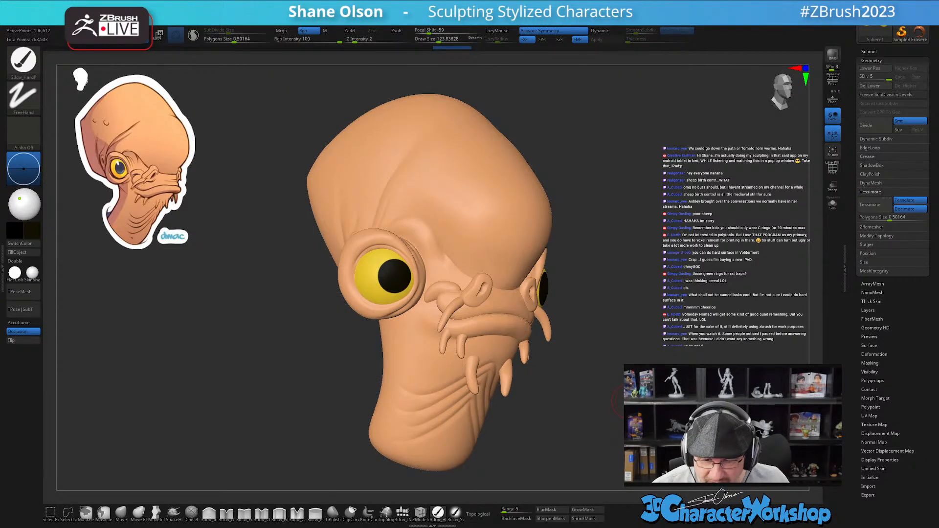
right_click_drag(673, 284, 346, 272, "ctrl")
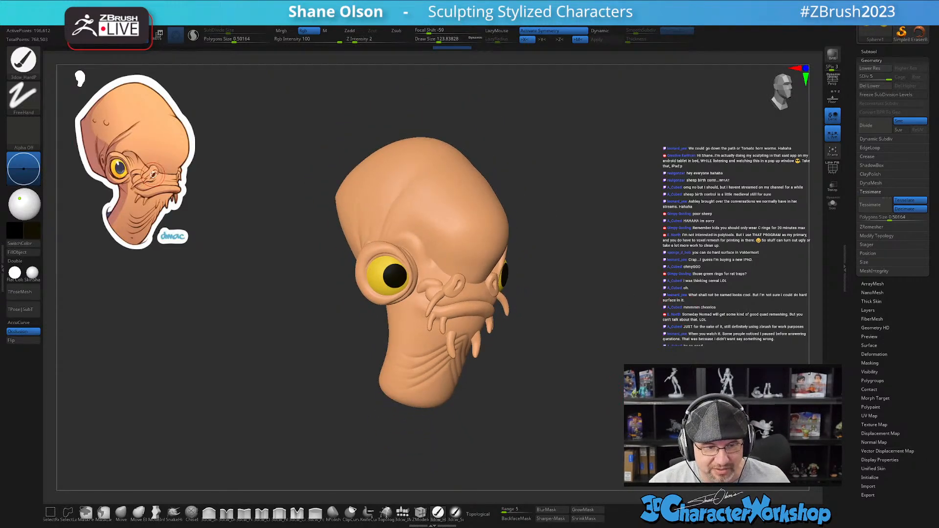
mouse_move(606, 320)
right_mouse_down()
mouse_move(590, 318)
mouse_move(587, 295)
mouse_move(570, 276)
right_mouse_up()
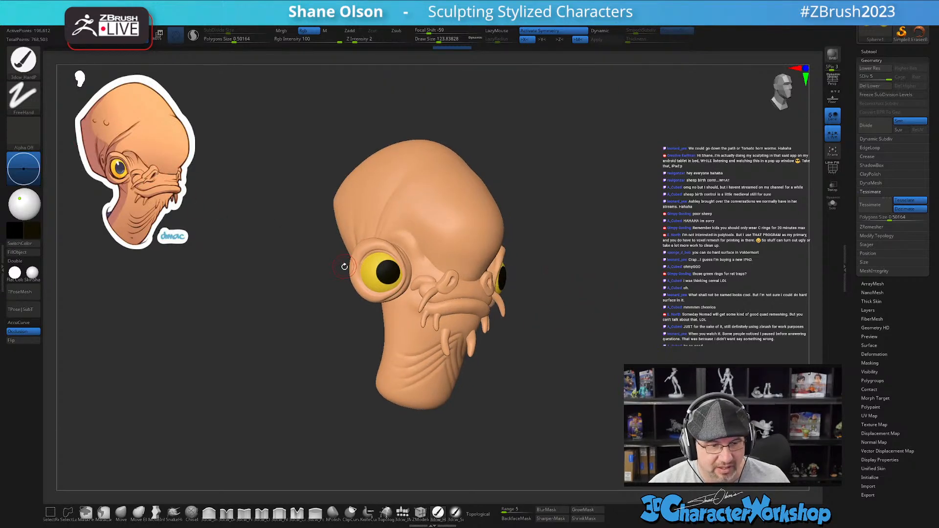
mouse_move(310, 263)
right_mouse_down()
mouse_move(289, 264)
mouse_move(316, 263)
right_mouse_up()
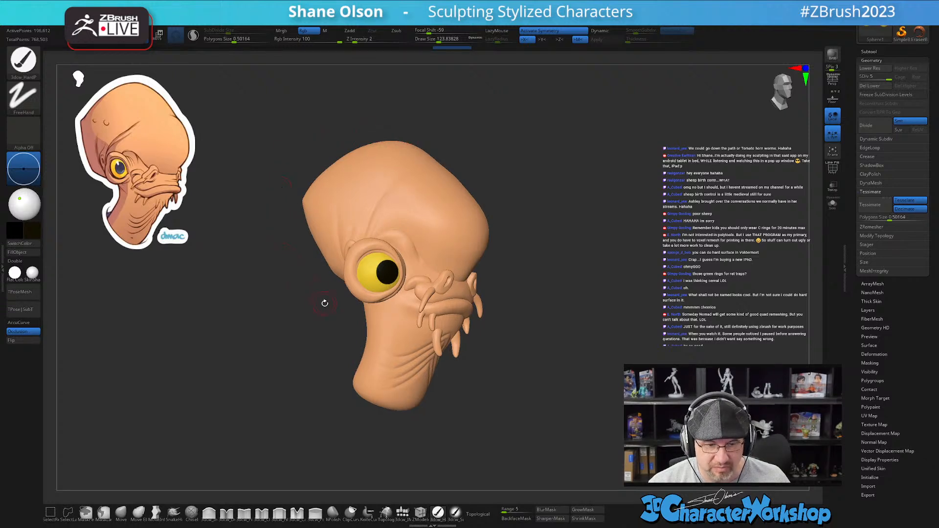
right_click_drag(602, 153, 613, 156)
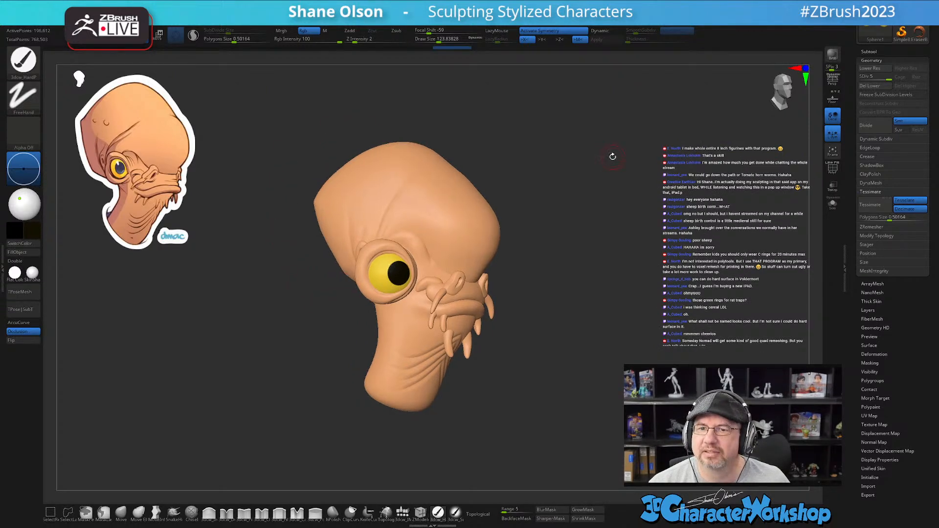
- Fill the eyeballs with the ToyPlastic material only, and set the active material back to SkinShade4
key("s")
left_click(606, 187)
mouse_move(640, 149)
right_mouse_down()
mouse_move(631, 150)
mouse_move(640, 149)
mouse_move(640, 161)
right_mouse_up()
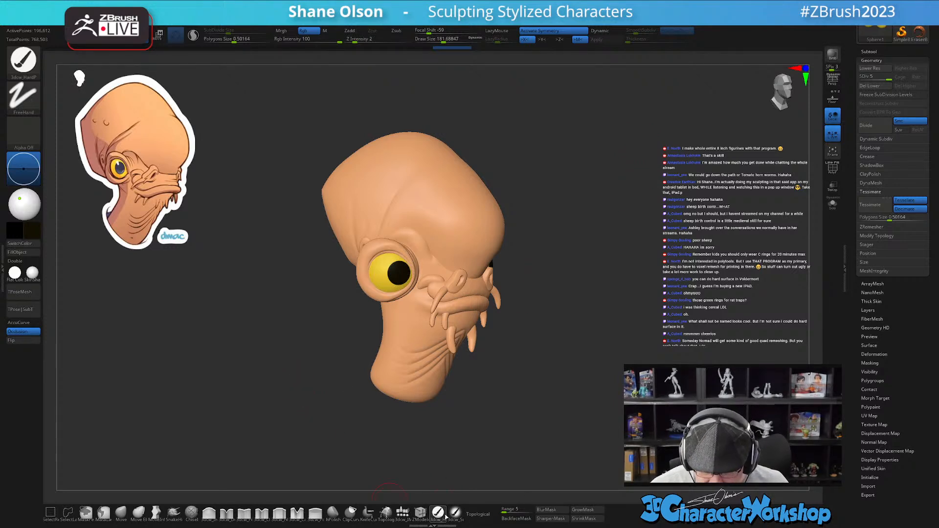
left_click(37, 275)
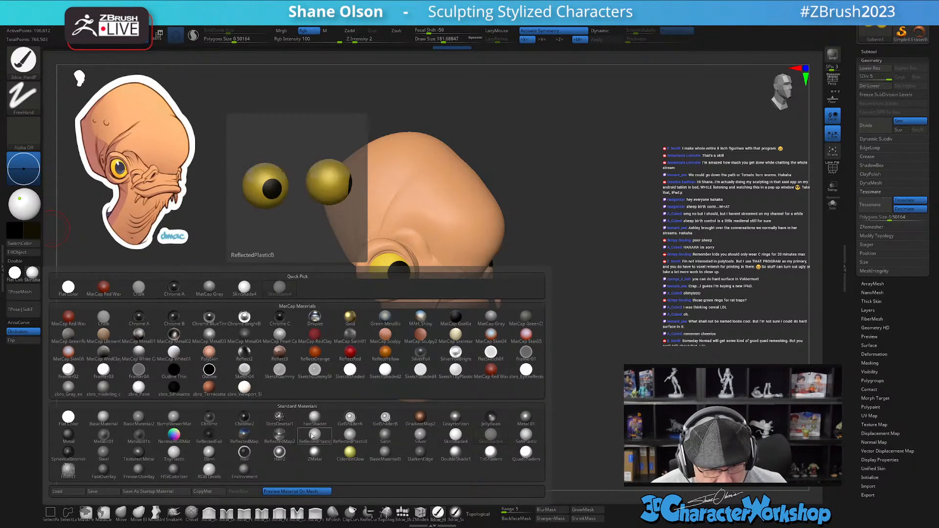
left_click(173, 452)
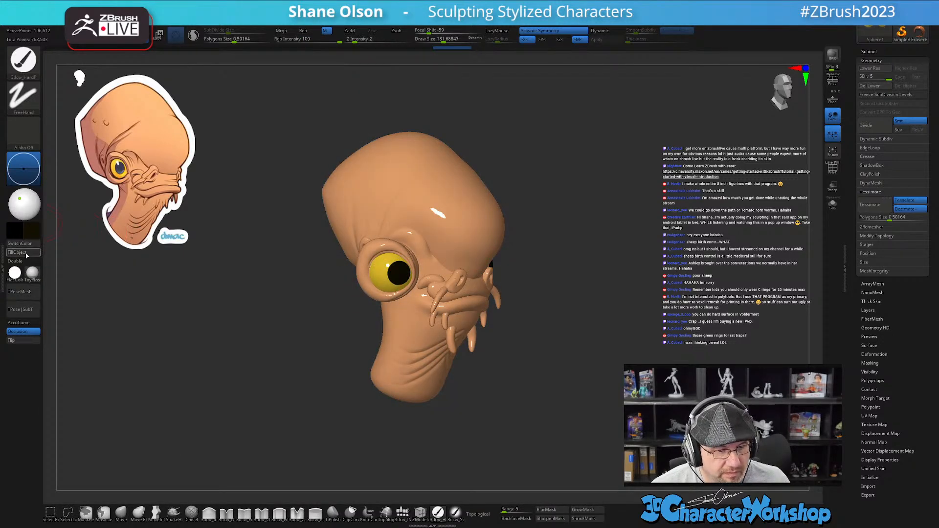
left_click(32, 272)
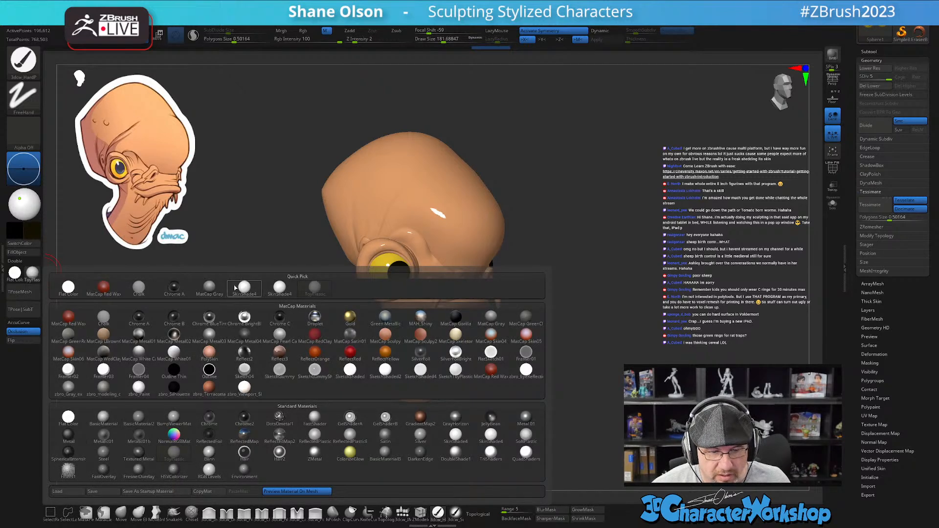
left_click(244, 288)
left_click_drag(643, 353, 616, 355)
- Select the skull mesh, switch to the soft paint brush with a pink color, and enlarge the draw size to about 764
left_click(484, 246, "alt")
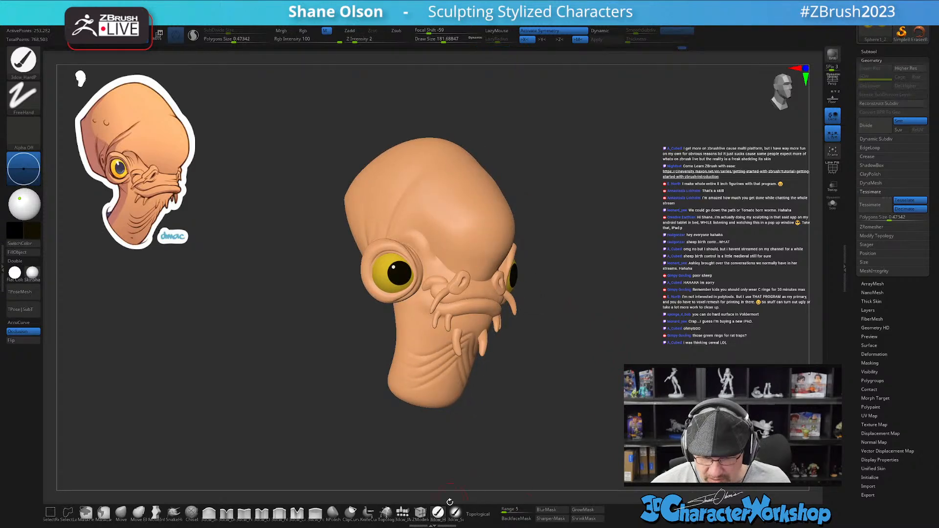
left_click(455, 512)
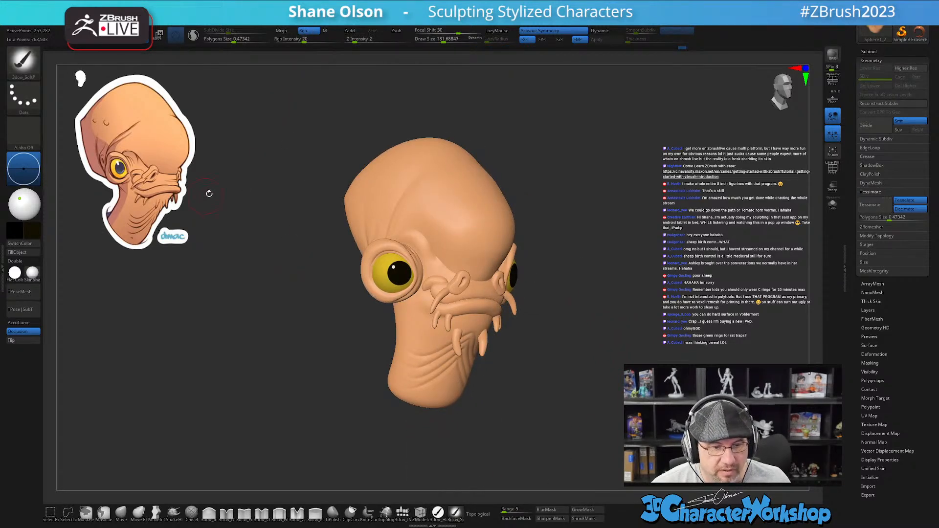
key("shift+z")
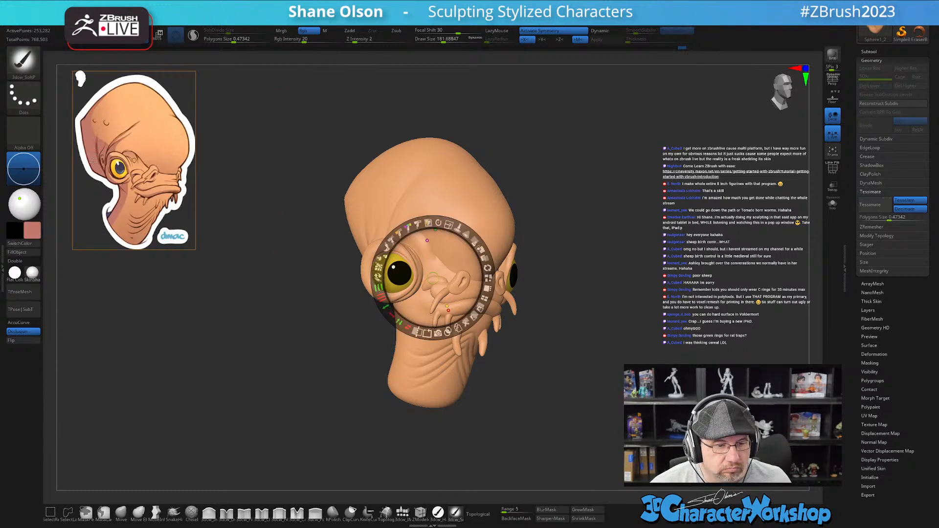
key("z")
mouse_move(332, 344)
left_mouse_down()
mouse_move(415, 371)
mouse_move(576, 382)
left_mouse_up()
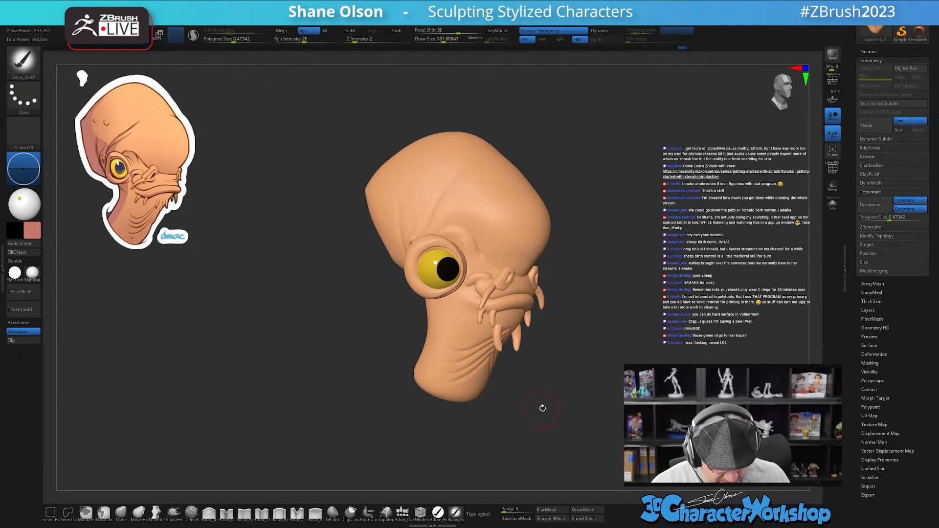
key("s")
left_click_drag(564, 410, 579, 410)
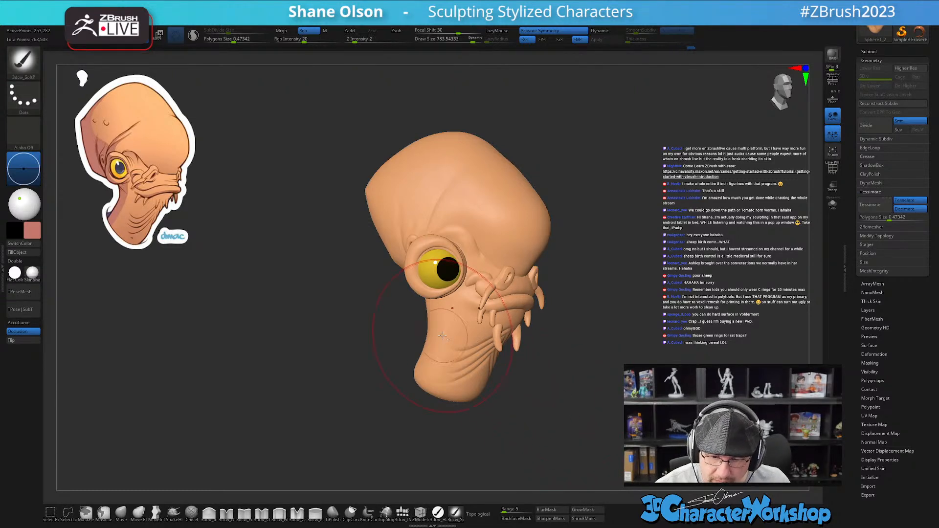
- Select the face and neck mesh and softly paint pink along the side and back of the neck
key("shift+f")
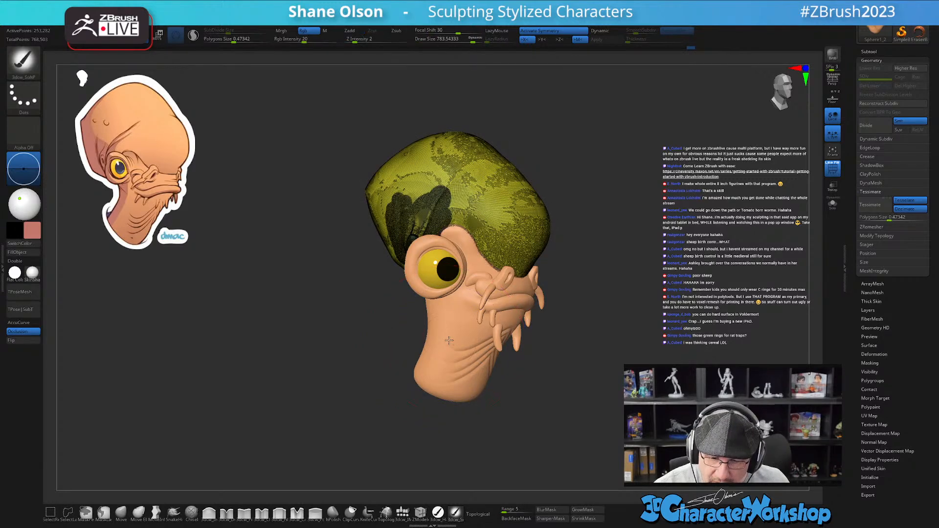
left_click(442, 335, "alt")
key("shift+f")
left_click_drag(439, 327, 419, 371)
left_click_drag(542, 413, 548, 381)
mouse_move(409, 310)
left_mouse_down()
mouse_move(419, 349)
mouse_move(416, 245)
left_mouse_up()
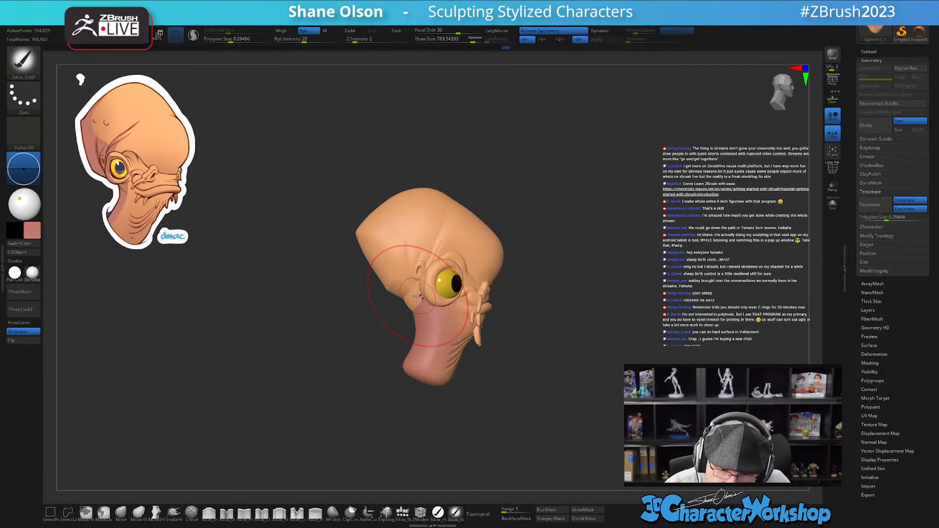
- Select the skull mesh and softly tint the lower forehead above the nose pink at draw size about 525
key("shift+f")
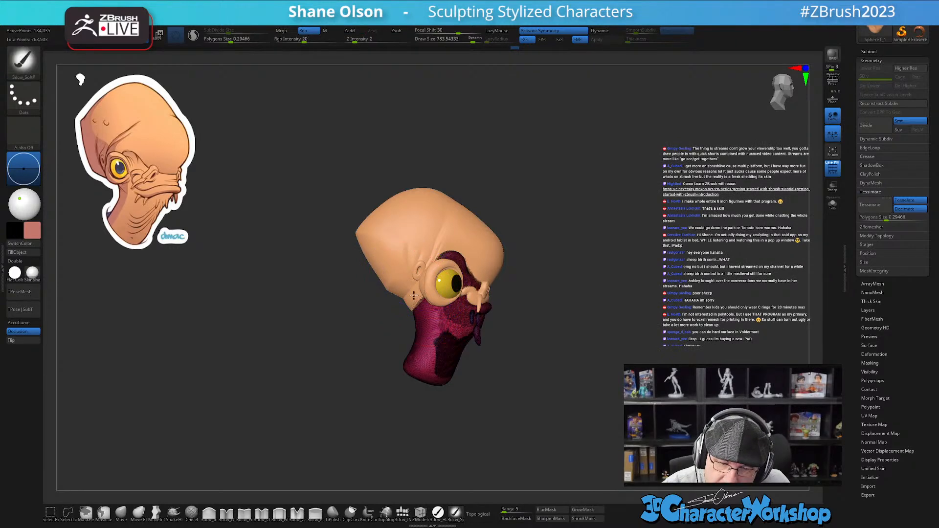
left_click(412, 292, "alt")
key("shift+f")
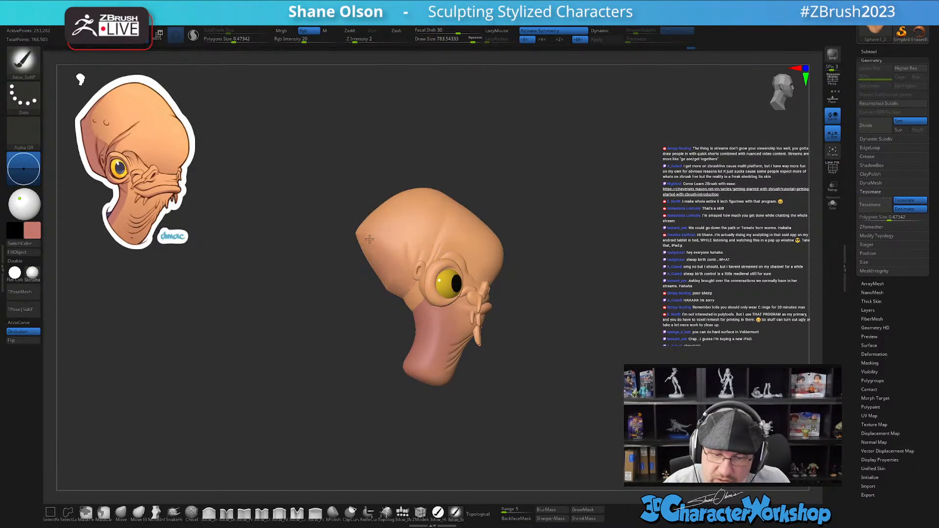
mouse_move(395, 202)
right_mouse_down()
mouse_move(533, 340)
mouse_move(551, 327)
mouse_move(541, 329)
right_mouse_up()
key("s")
left_click_drag(531, 334, 515, 333)
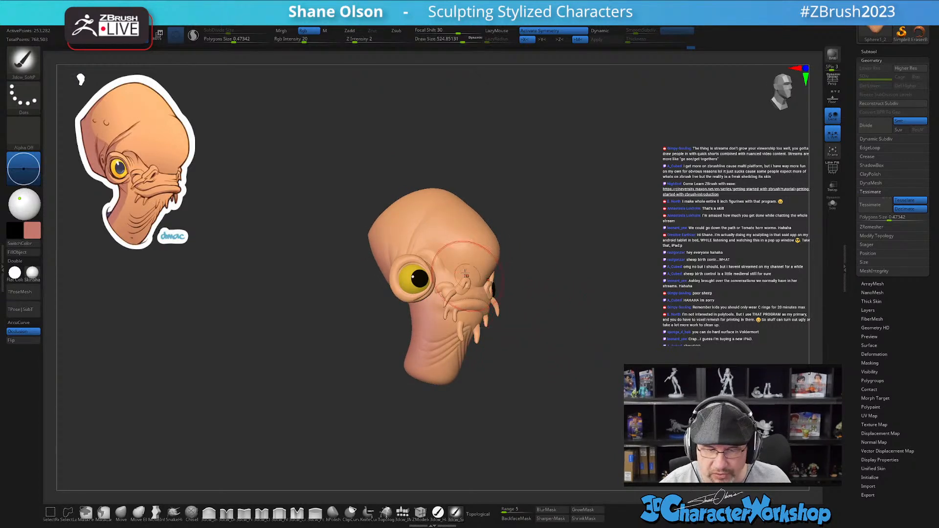
left_click_drag(456, 270, 483, 275)
mouse_move(541, 325)
right_mouse_down()
mouse_move(511, 348)
mouse_move(550, 318)
mouse_move(551, 333)
right_mouse_up()
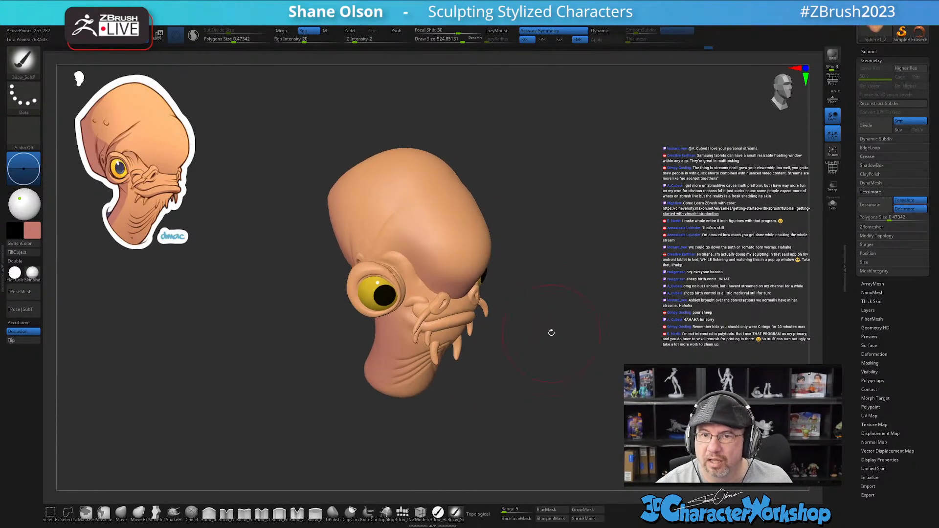
- Tint the face mesh pink above the eye, and reselect the skull to tint its back at draw size about 804
left_click(400, 261, "alt")
left_click_drag(400, 260, 396, 257)
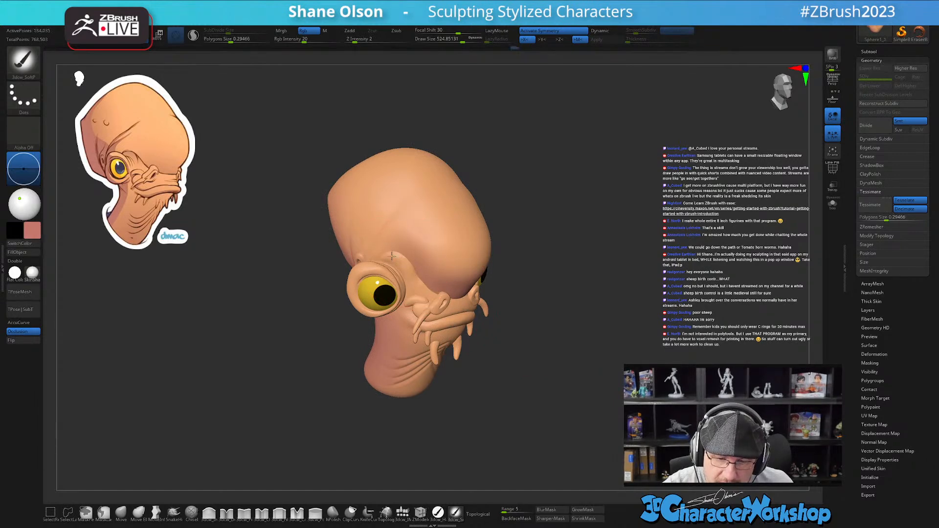
right_click_drag(592, 379, 611, 386)
left_click(349, 214, "alt")
right_click_drag(349, 214, 366, 209)
key("s")
left_click_drag(364, 211, 375, 211)
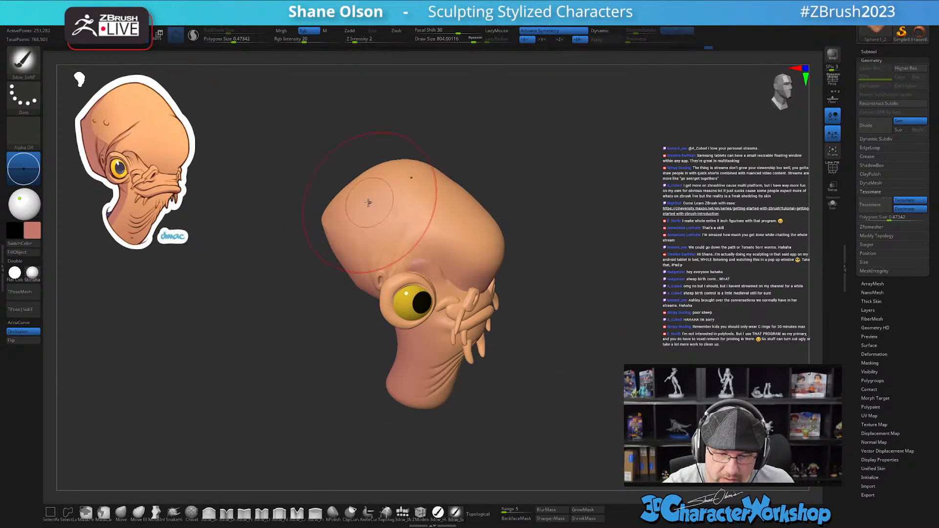
- Select the ring mesh around the eye, tint it pink with the soft brush, and reduce the draw size to about 648
mouse_move(581, 375)
right_mouse_down()
mouse_move(604, 398)
mouse_move(612, 385)
right_mouse_up()
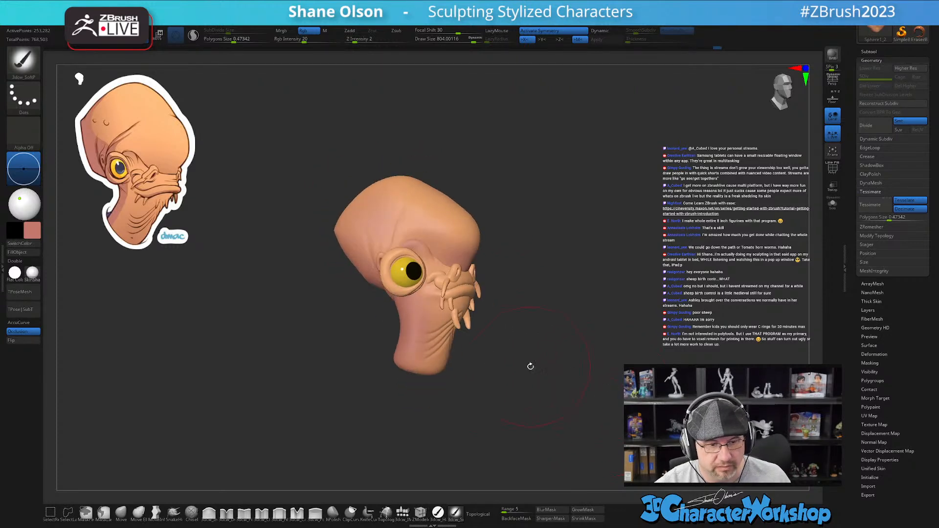
left_click(401, 281, "alt")
key("shift+f")
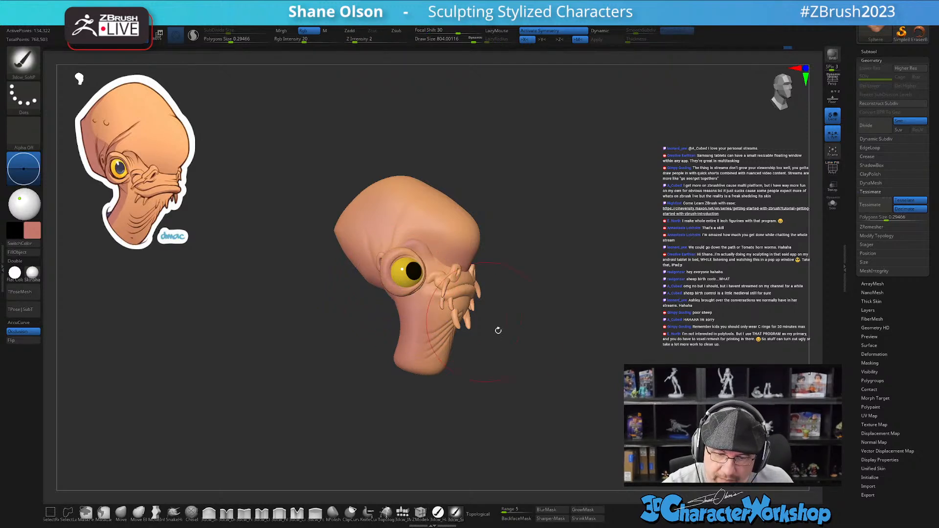
right_click_drag(548, 382, 523, 374)
key("s")
left_click_drag(525, 378, 519, 379)
right_click_drag(560, 394, 514, 394, "alt")
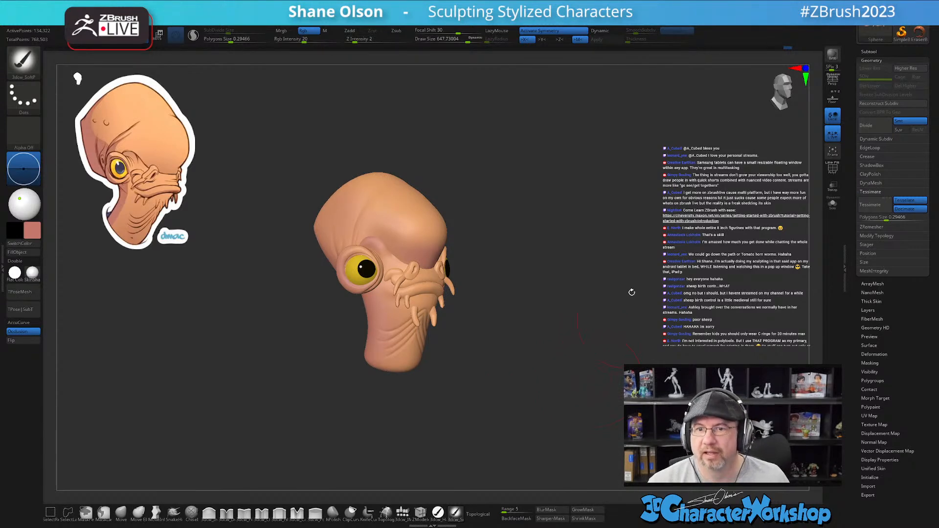
- Reduce the soft brush's draw size to about 629 and check the tinted head from several angles
mouse_move(611, 220)
right_mouse_down()
mouse_move(587, 215)
mouse_move(618, 232)
right_mouse_up()
key("s")
left_click_drag(618, 237, 608, 231)
mouse_move(571, 242)
right_mouse_down()
mouse_move(577, 260)
mouse_move(580, 250)
right_mouse_up()
right_click_drag(569, 185, 588, 190)
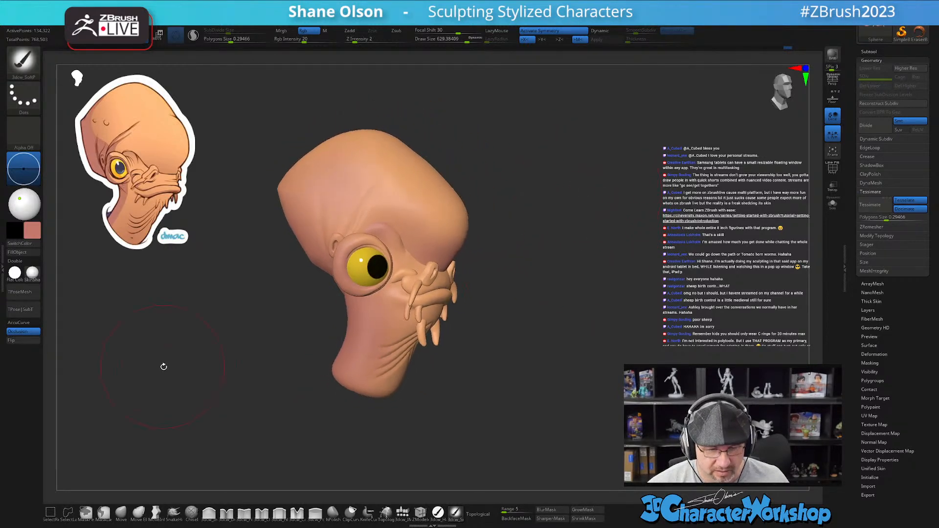
- Select the skull mesh and pull its upper back slightly outward with the Move Elastic brush at draw size 1000
right_click_drag(161, 365, 206, 366, "alt")
left_click(121, 511)
key("s")
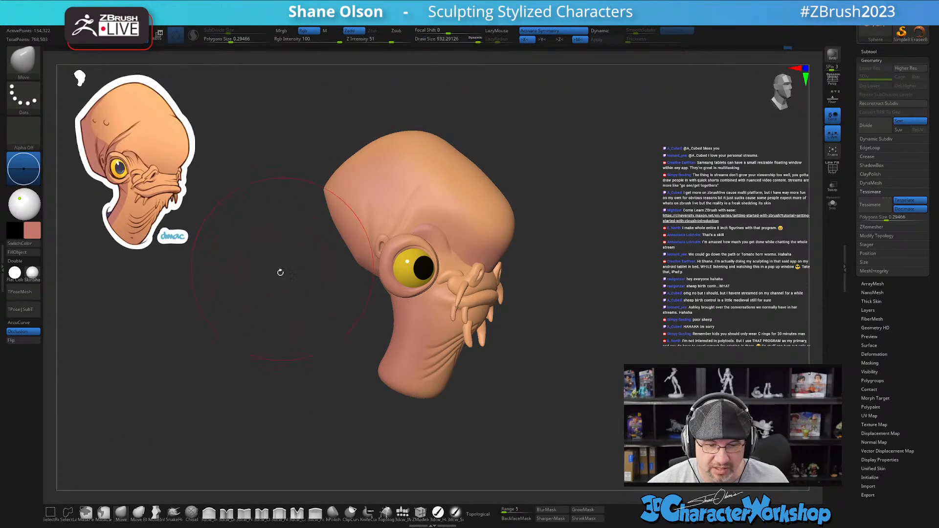
left_click(139, 512)
key("s")
left_click_drag(362, 155, 364, 155)
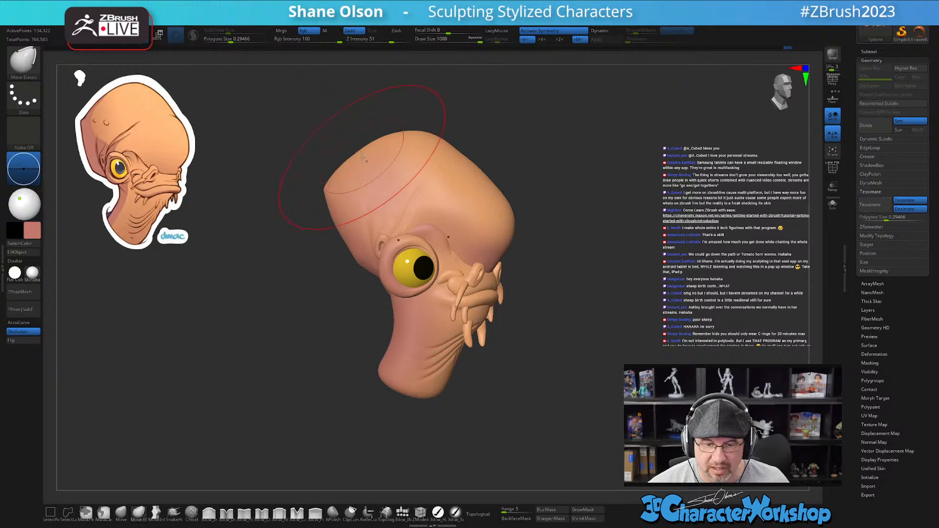
key("shift+f")
key("shift+f")
left_click_drag(366, 147, 357, 140)
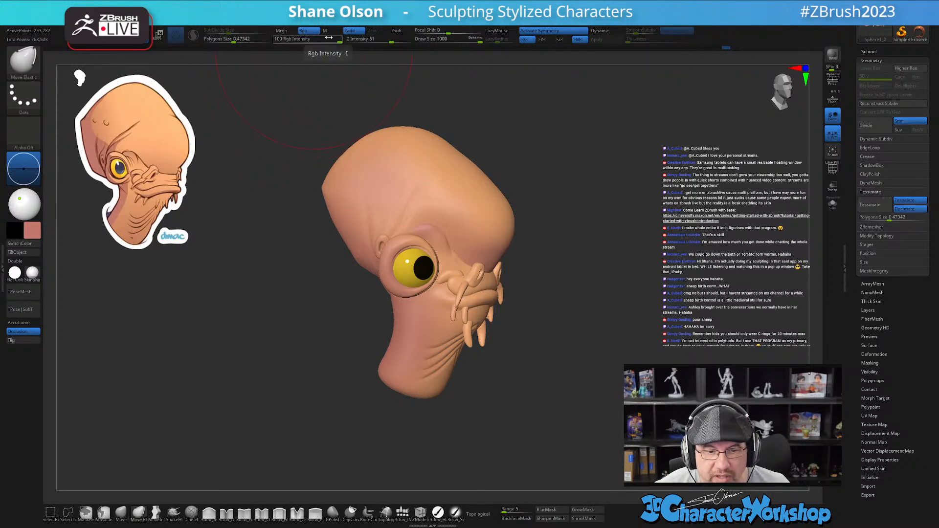
- Reduce the brush's Z Intensity to 12 and pull the back and crown of the skull outward
left_click_drag(392, 40, 370, 40)
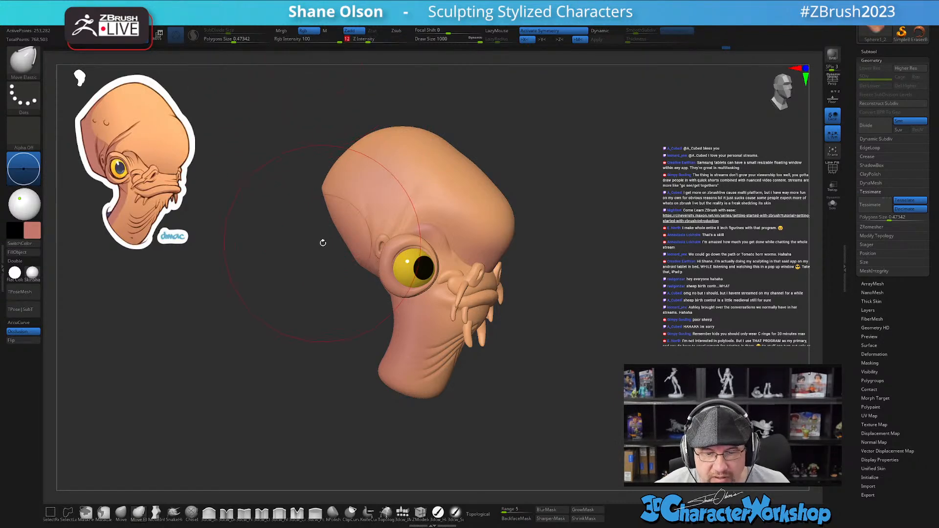
left_click_drag(325, 201, 312, 204)
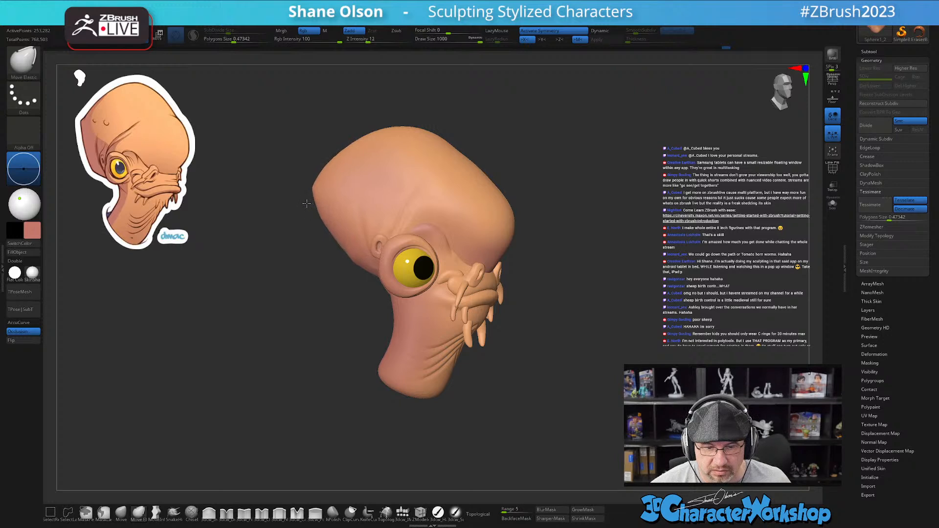
left_click_drag(360, 149, 355, 141)
- Push out the lower back of the skull with Move Elastic at draw size about 753, checking the shape from above
mouse_move(467, 150)
left_mouse_down()
mouse_move(406, 110)
mouse_move(427, 124)
mouse_move(367, 136)
mouse_move(314, 200)
mouse_move(304, 291)
mouse_move(291, 291)
left_mouse_up()
key("s")
left_click_drag(343, 259, 328, 262)
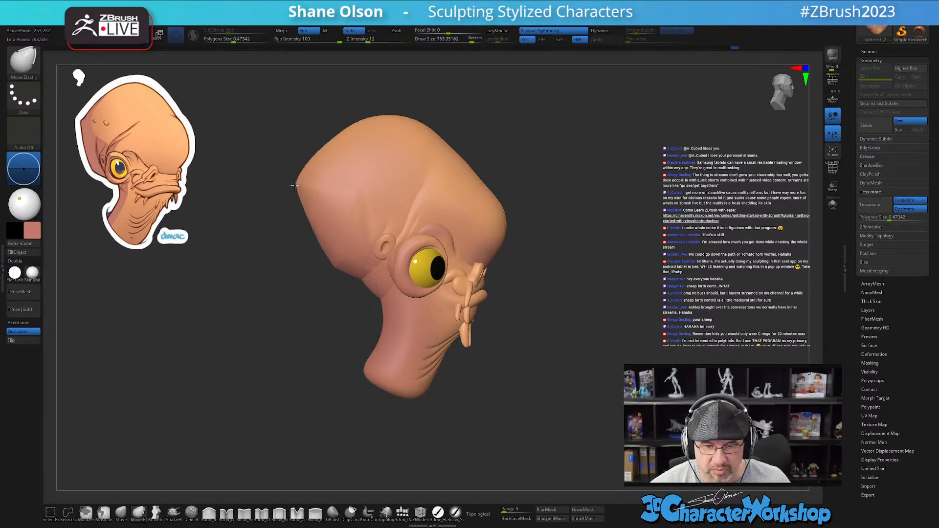
mouse_move(533, 176)
left_mouse_down()
mouse_move(549, 189)
mouse_move(547, 230)
left_mouse_up()
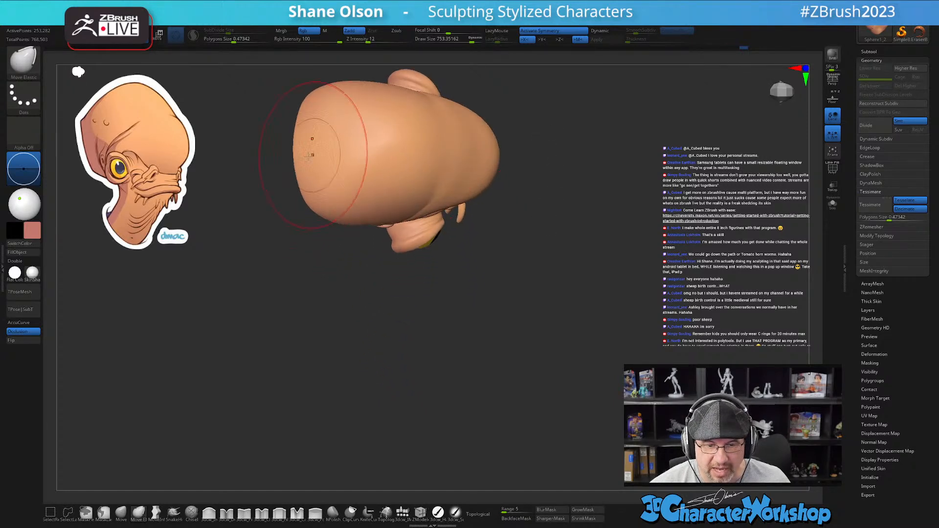
- Reduce the draw size to about 525 and refine the contour of the forehead with Move Elastic
mouse_move(530, 297)
left_mouse_down()
mouse_move(530, 252)
mouse_move(580, 327)
mouse_move(583, 348)
mouse_move(454, 290)
mouse_move(528, 328)
mouse_move(529, 274)
mouse_move(562, 310)
mouse_move(591, 285)
mouse_move(610, 293)
mouse_move(577, 274)
left_mouse_up()
key("s")
left_click_drag(458, 243, 449, 244)
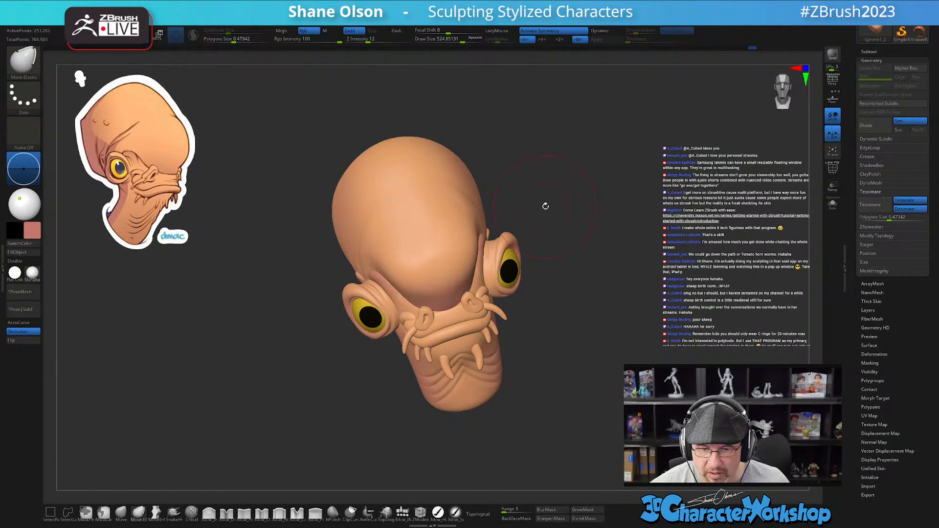
left_click_drag(544, 207, 508, 209)
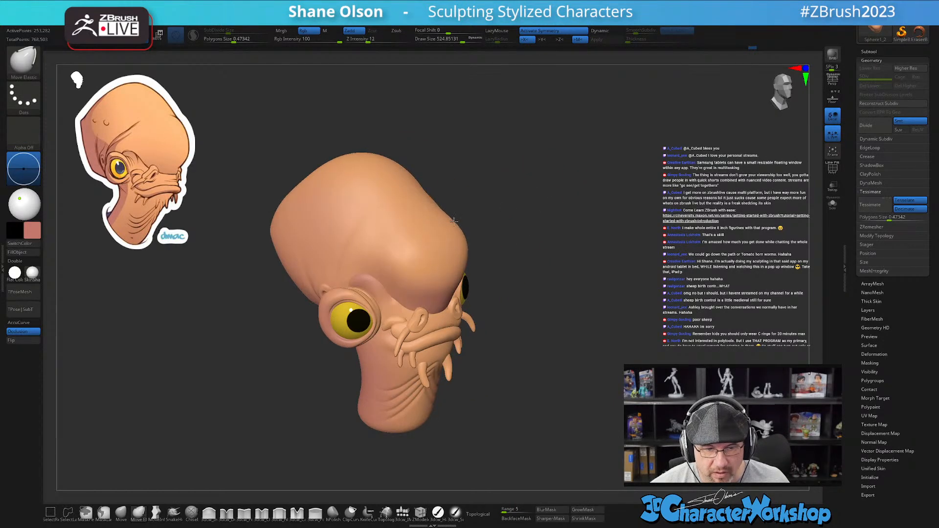
left_click_drag(529, 218, 552, 287)
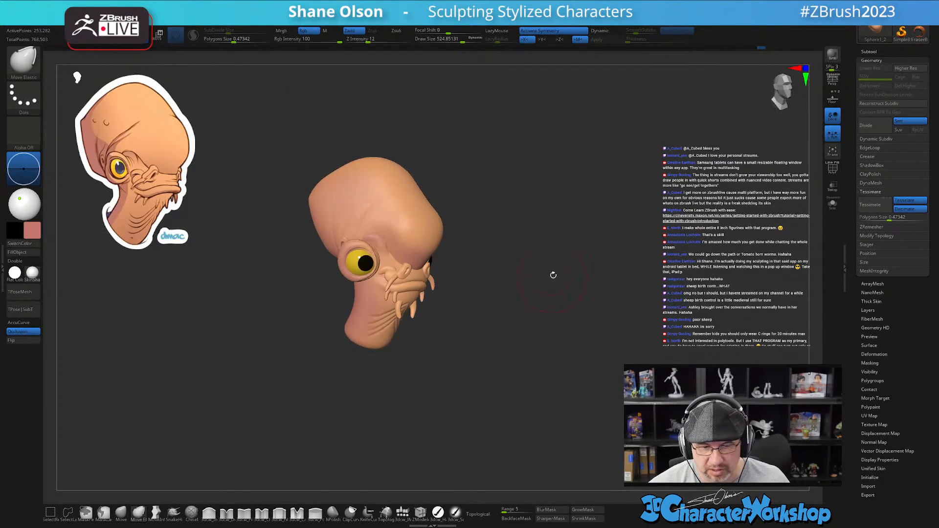
- Turn on perspective display and check the reshaped head from several angles and distances
left_click_drag(575, 156, 496, 344)
mouse_move(396, 432)
left_mouse_down()
mouse_move(532, 310)
mouse_move(601, 217)
mouse_move(657, 199)
mouse_move(377, 432)
mouse_move(387, 429)
left_mouse_up()
key("p")
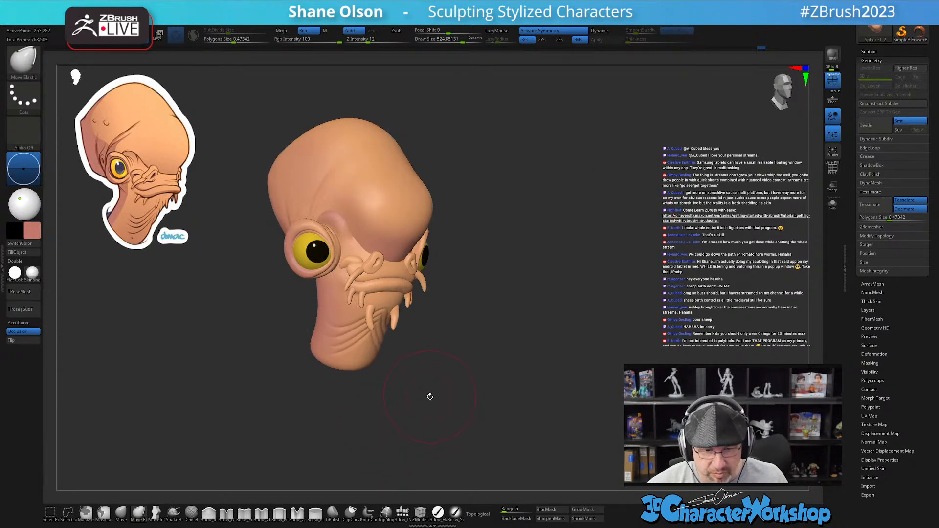
key("d")
left_click(424, 447)
left_click_drag(472, 410, 387, 412)
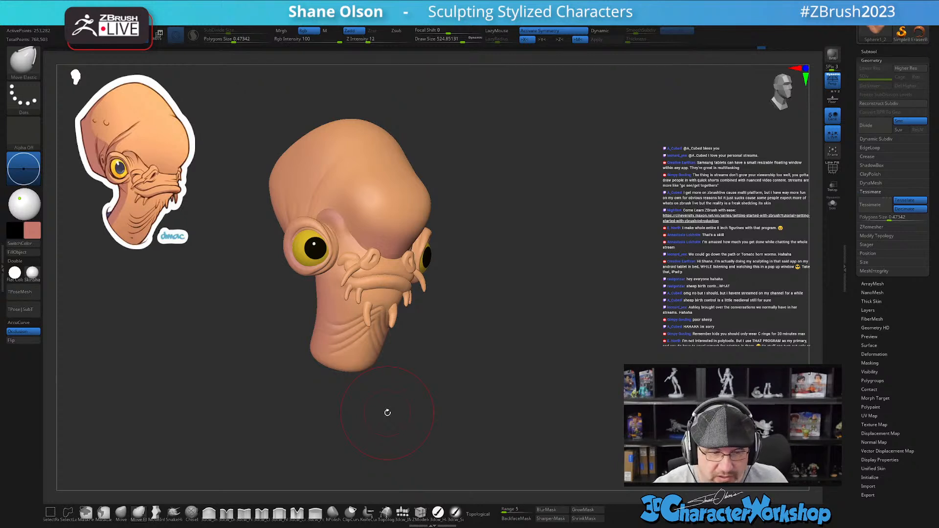
left_click_drag(477, 387, 578, 414)
left_click_drag(301, 434, 562, 150)
left_click_drag(624, 338, 639, 357)
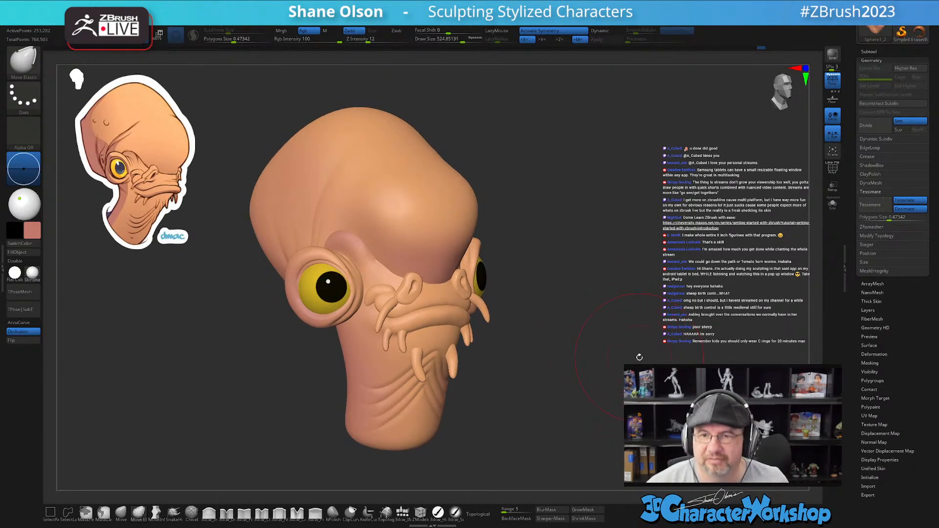